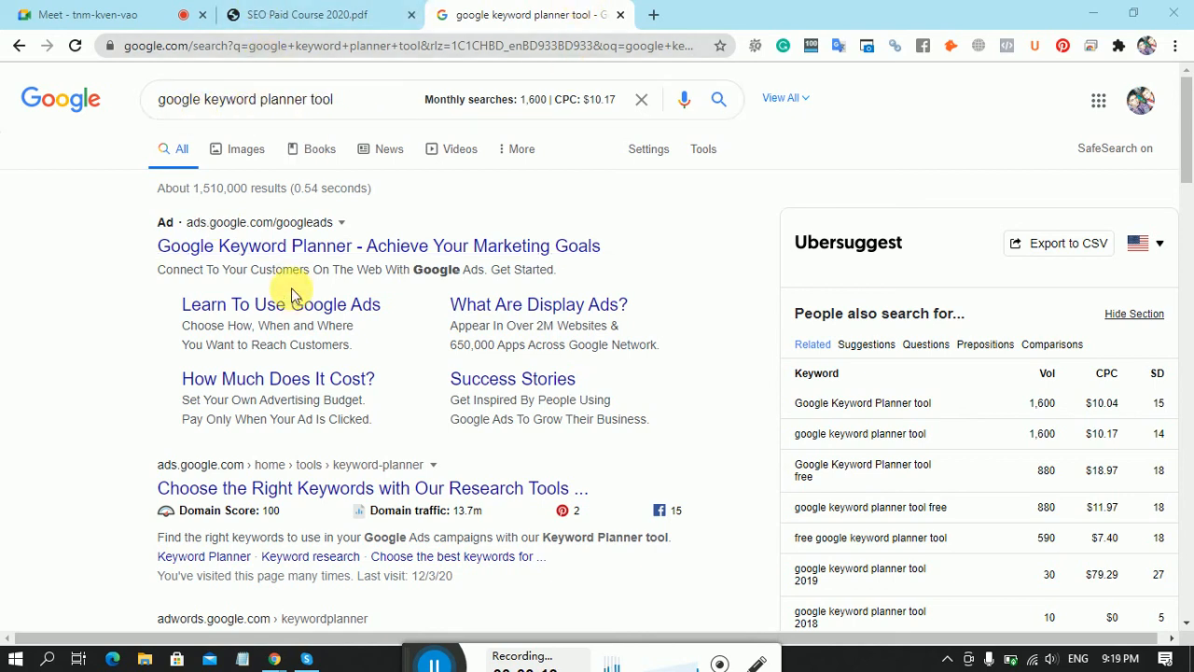
# Glance at the SEO course PDF, then open Google Ads from the Google Keyword Planner ad in the search results.
pyautogui.click(315, 9)
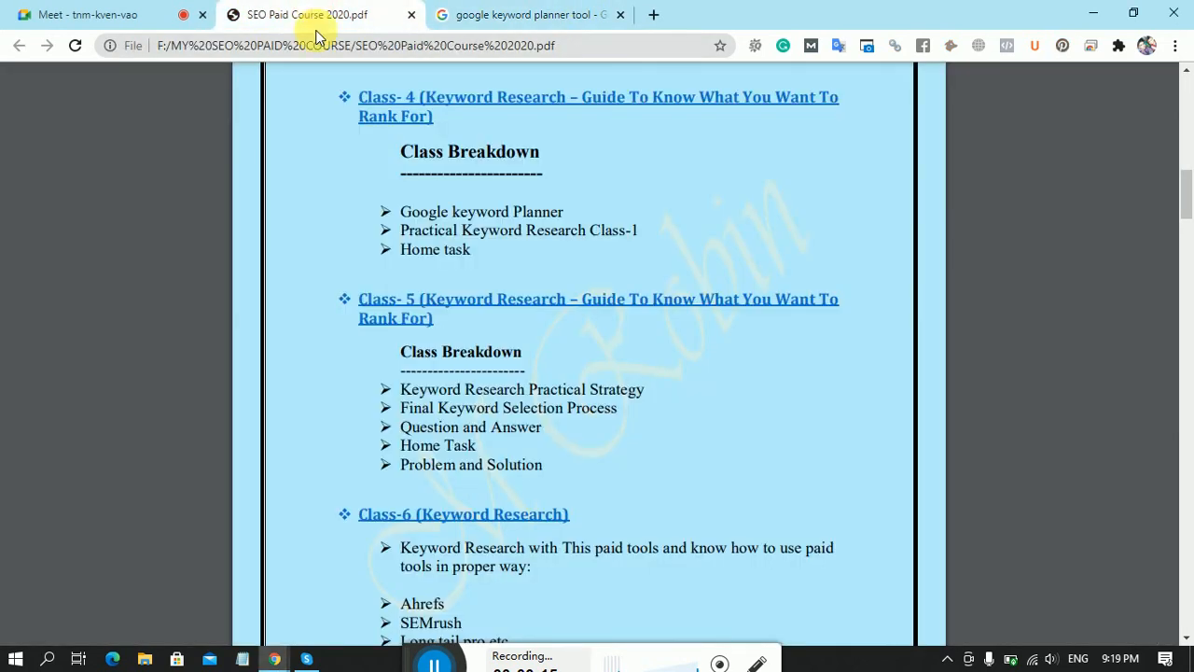
pyautogui.click(501, 10)
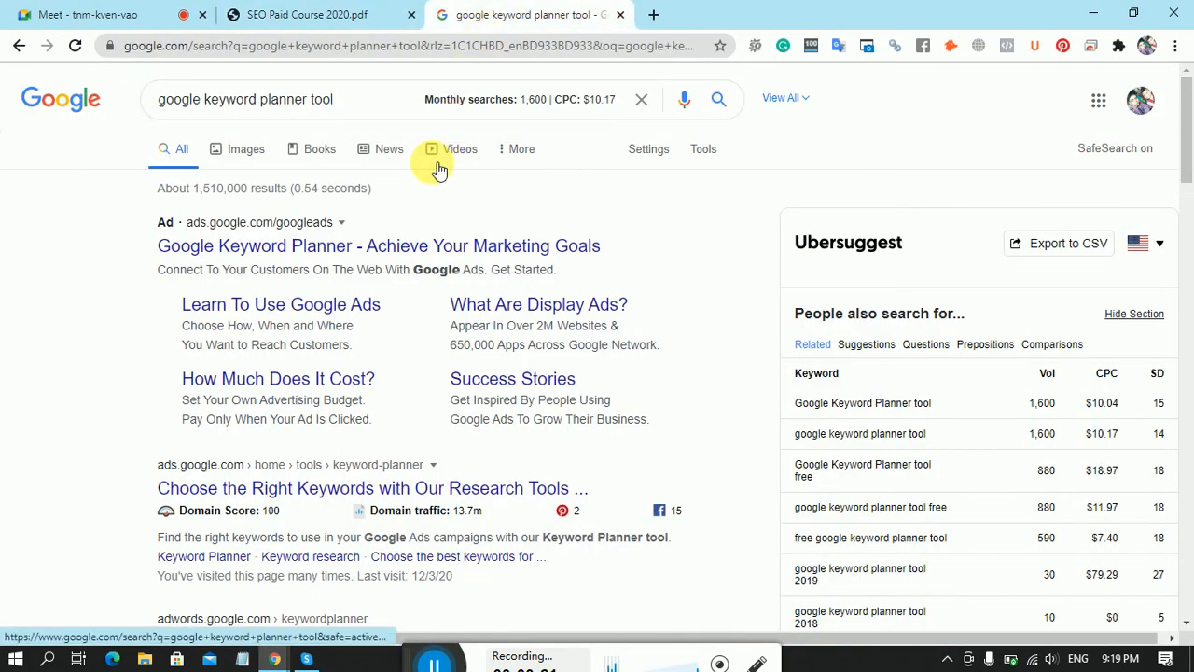
pyautogui.click(274, 250)
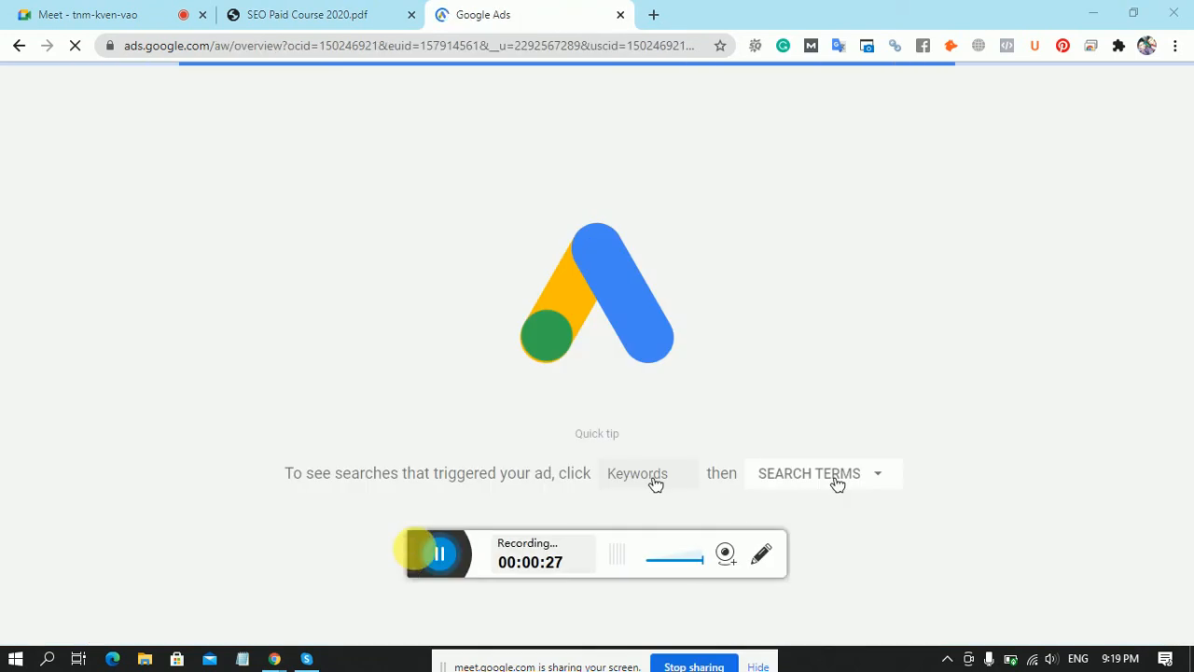
pyautogui.moveTo(419, 558); pyautogui.dragTo(418, 656)
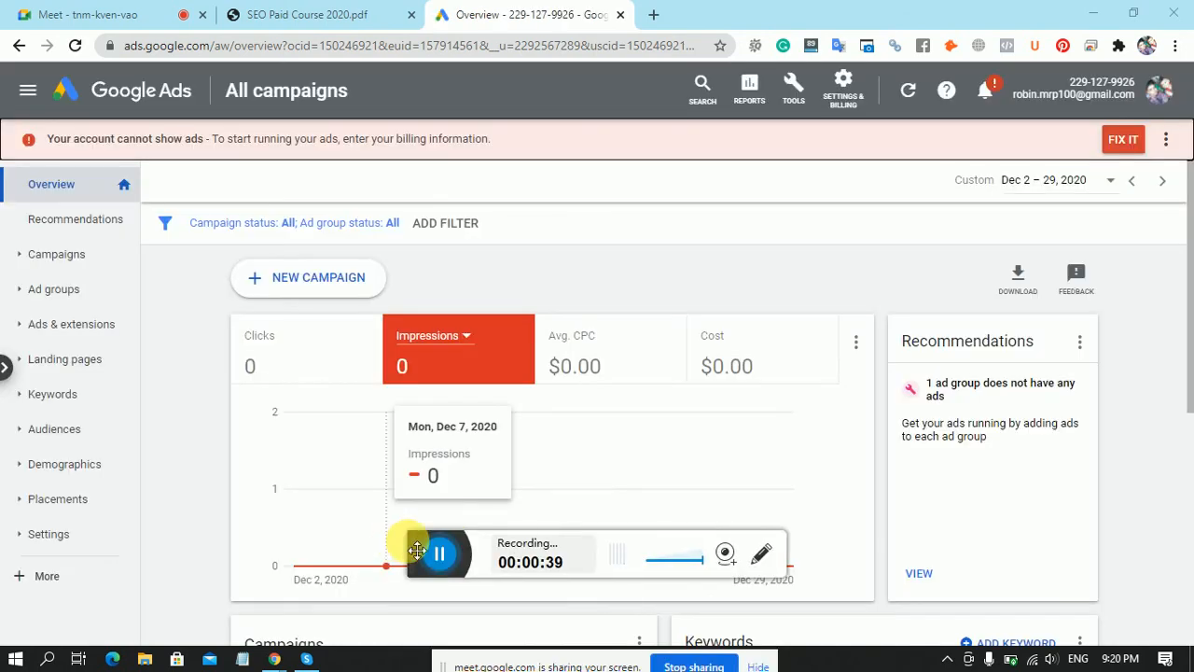
pyautogui.moveTo(416, 550); pyautogui.dragTo(413, 651)
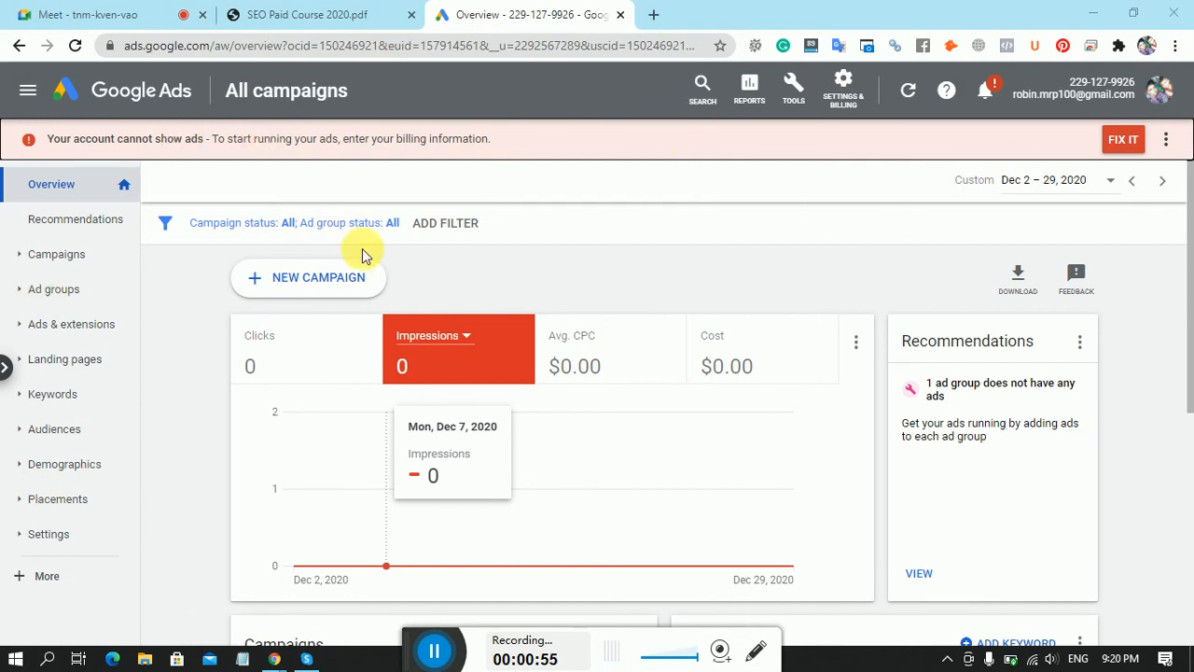
# Open the Keyword Planner from the Google Ads planning tools.
pyautogui.click(793, 91)
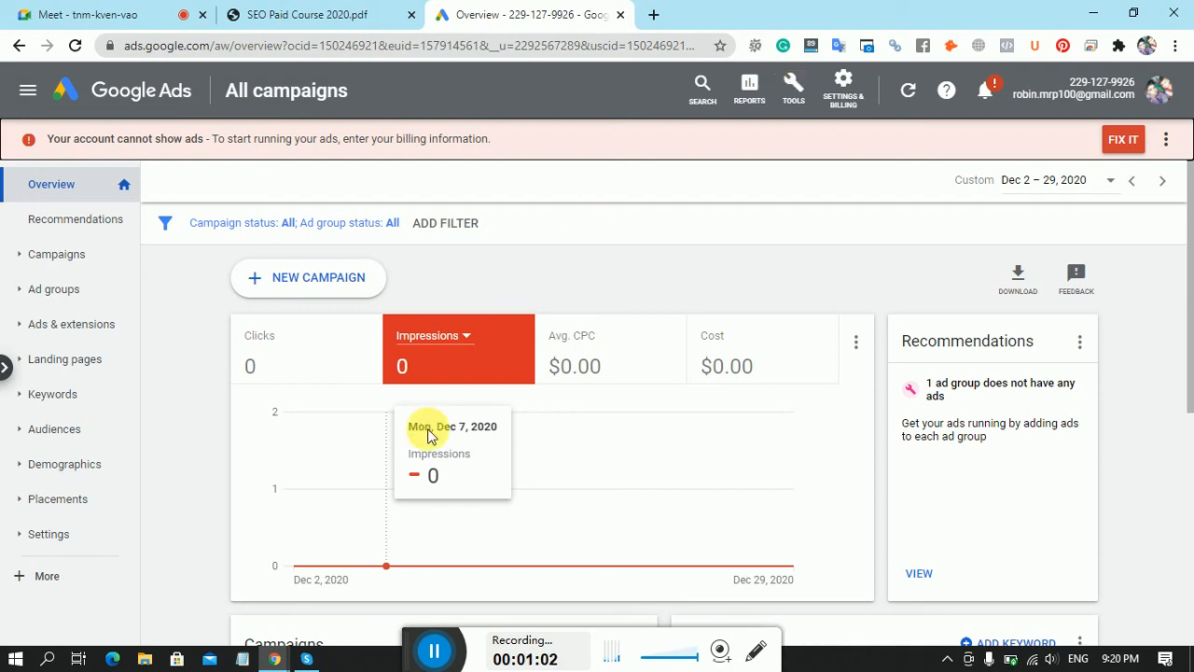
pyautogui.click(425, 655)
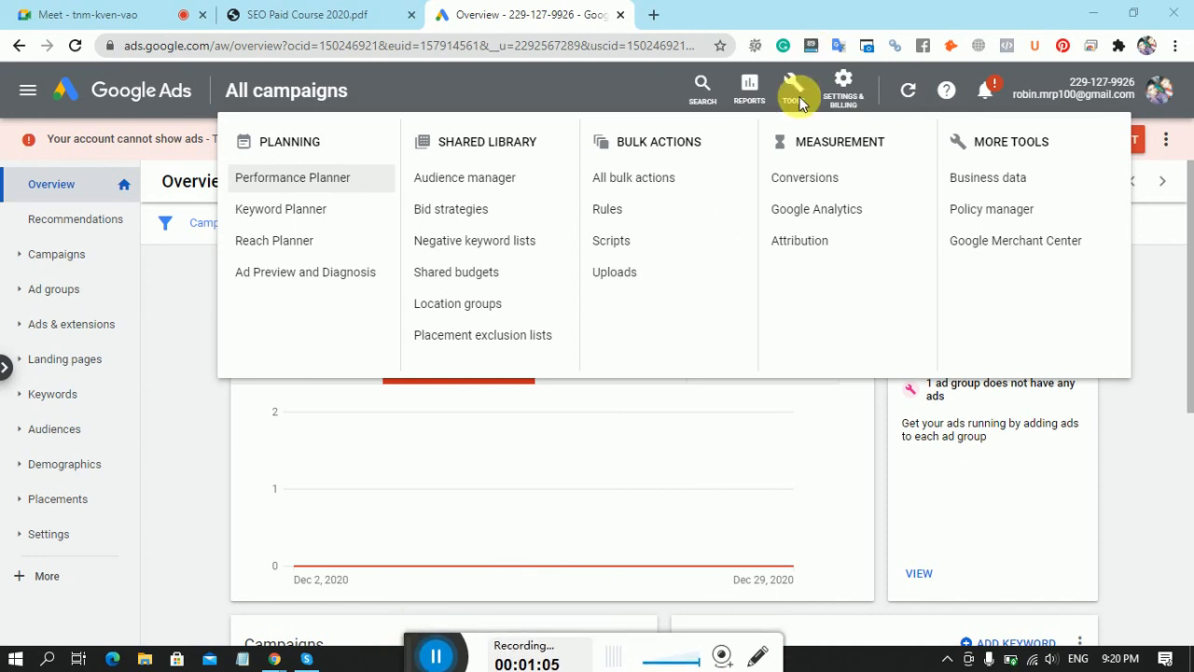
pyautogui.click(306, 224)
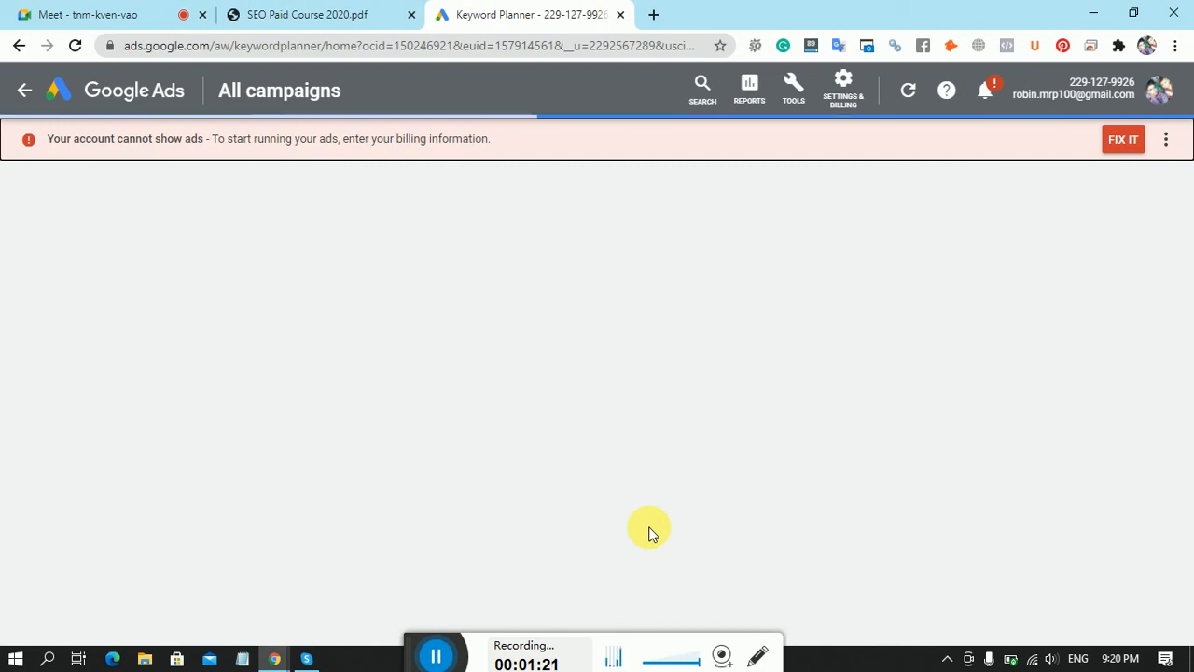
# Switch to the Google Meet call, admit the person waiting to join, and return to the Keyword Planner.
pyautogui.click(153, 9)
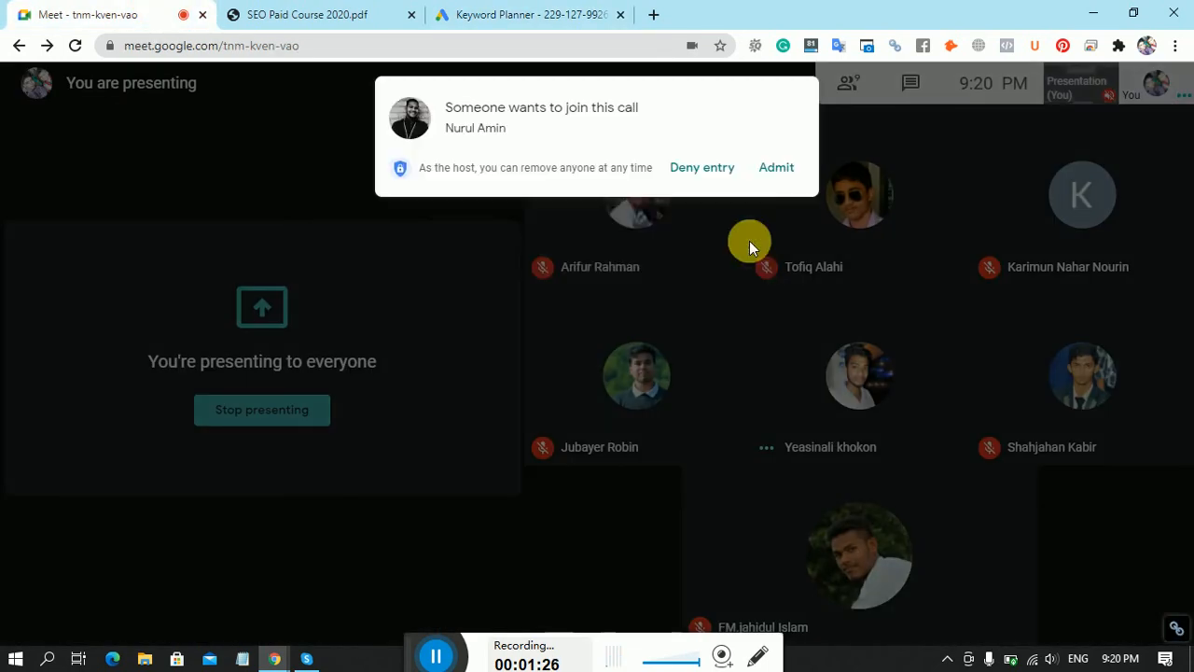
pyautogui.click(775, 170)
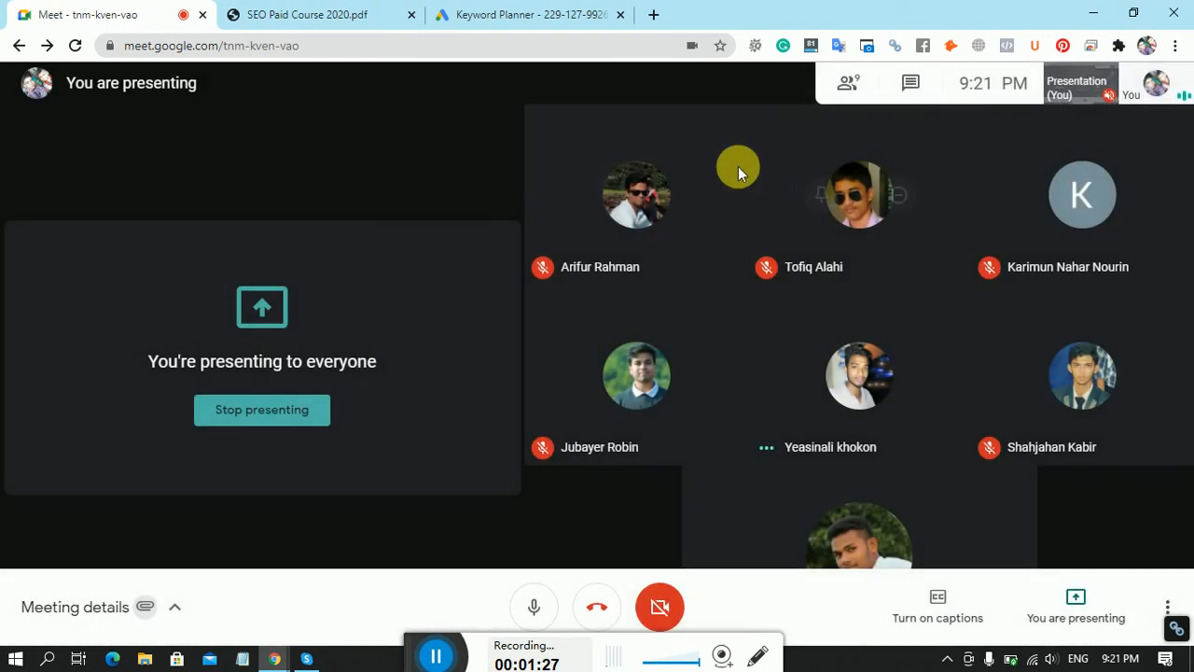
pyautogui.click(480, 11)
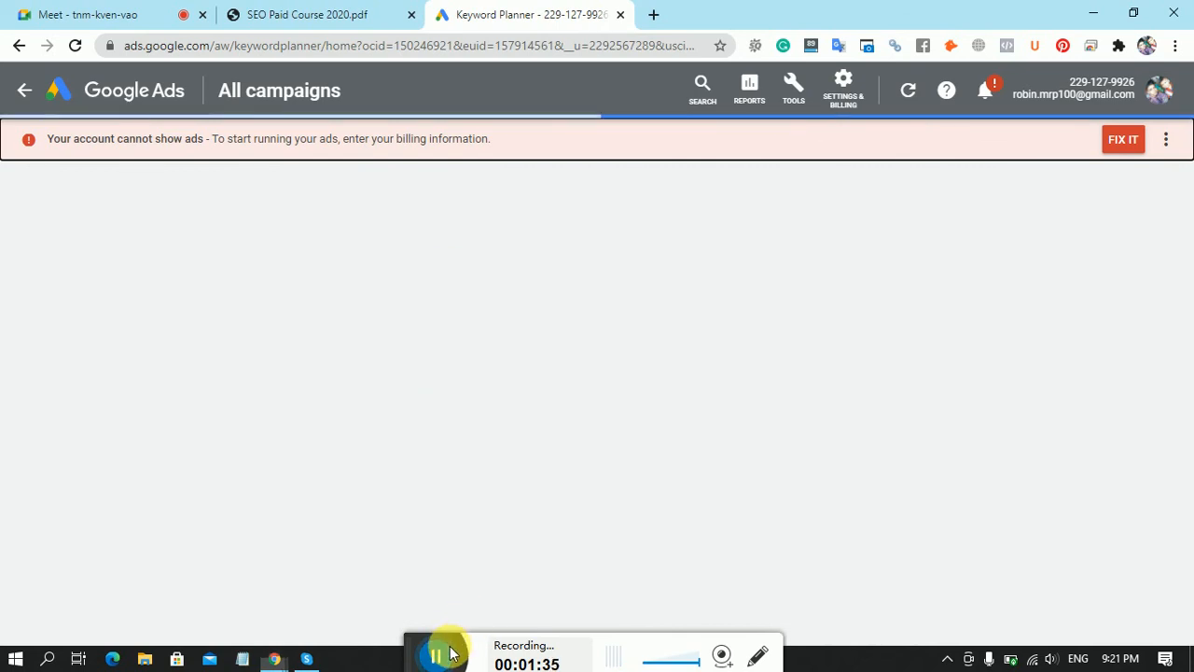
pyautogui.moveTo(448, 647); pyautogui.dragTo(414, 664)
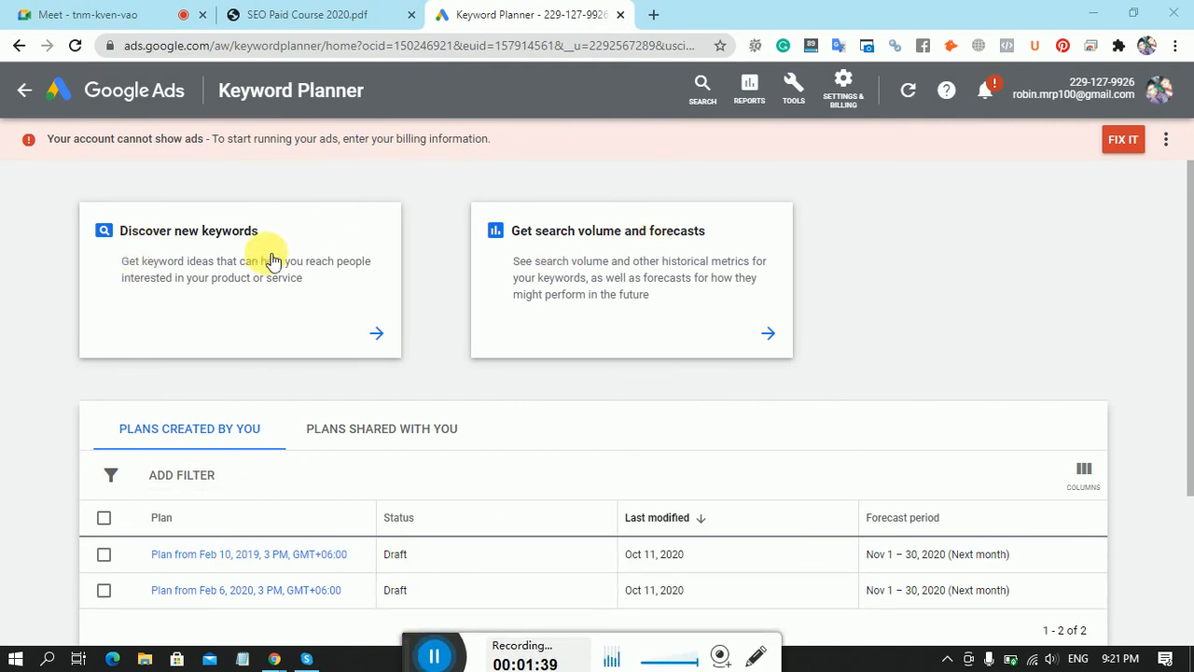
# Go back to the Google Meet call to admit another waiting participant, and return to Google Ads.
pyautogui.click(116, 12)
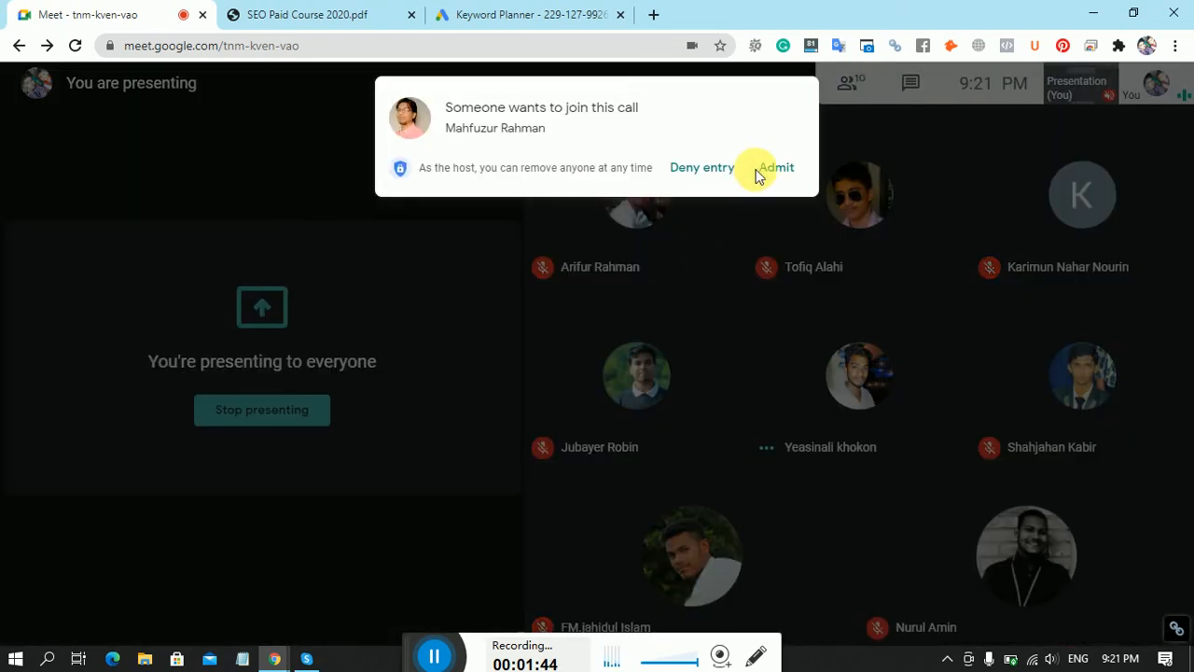
pyautogui.click(773, 169)
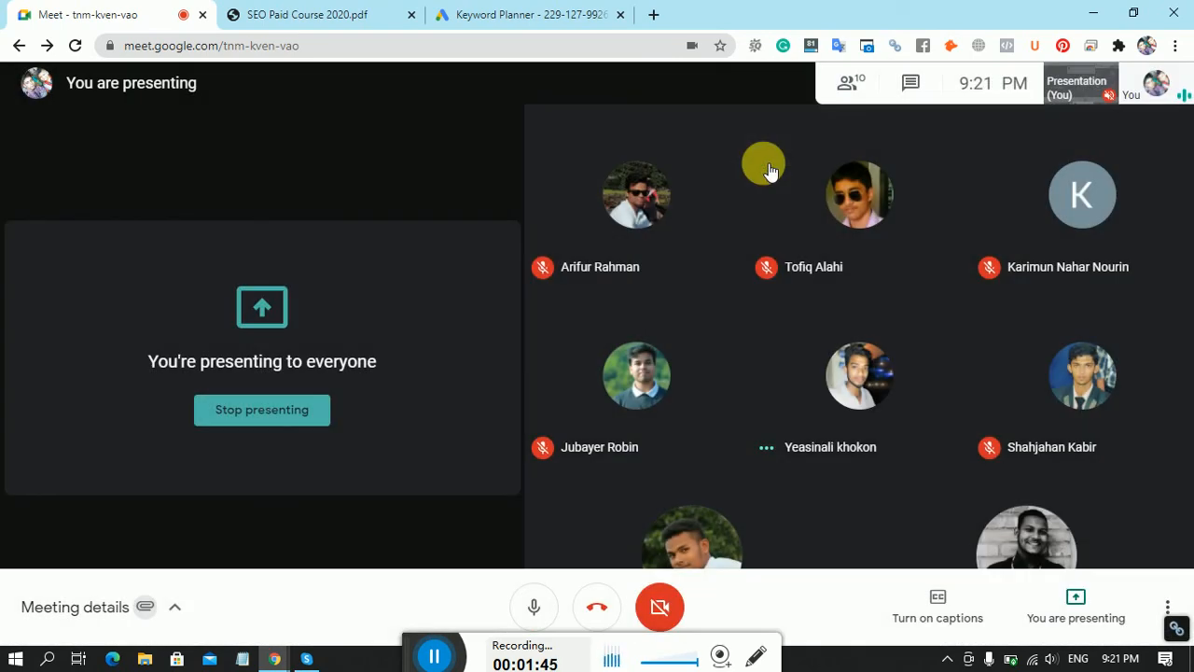
pyautogui.click(525, 10)
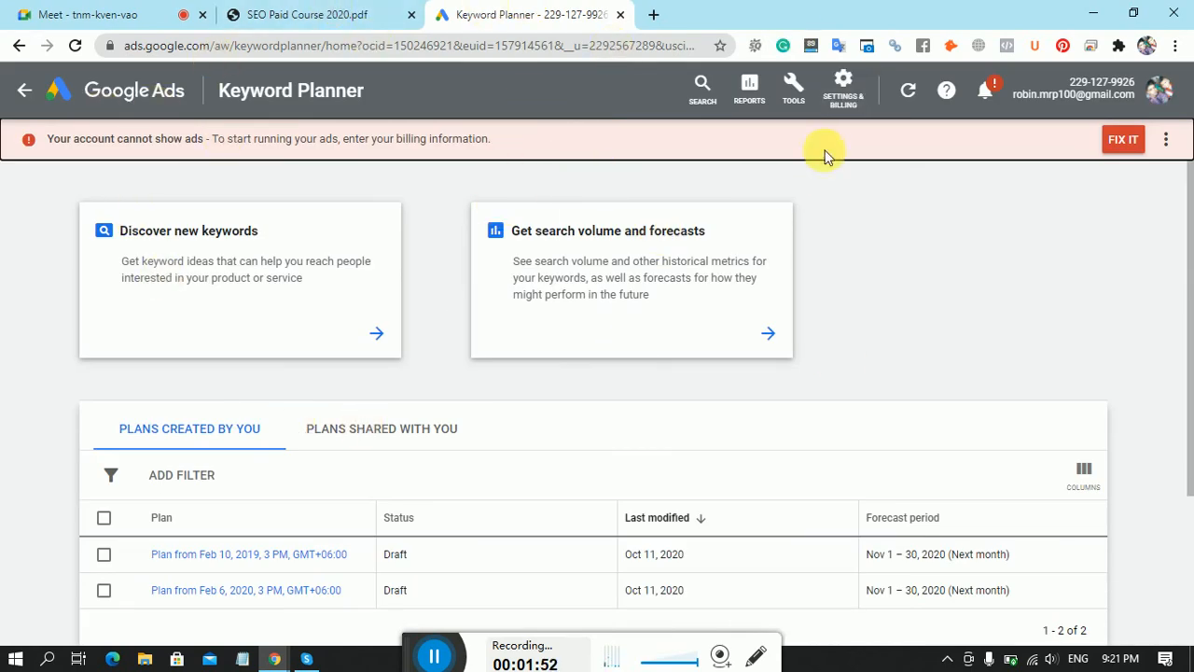
# Begin discovering new keywords, look at the option to start with a website, and return to starting with keywords.
pyautogui.click(799, 88)
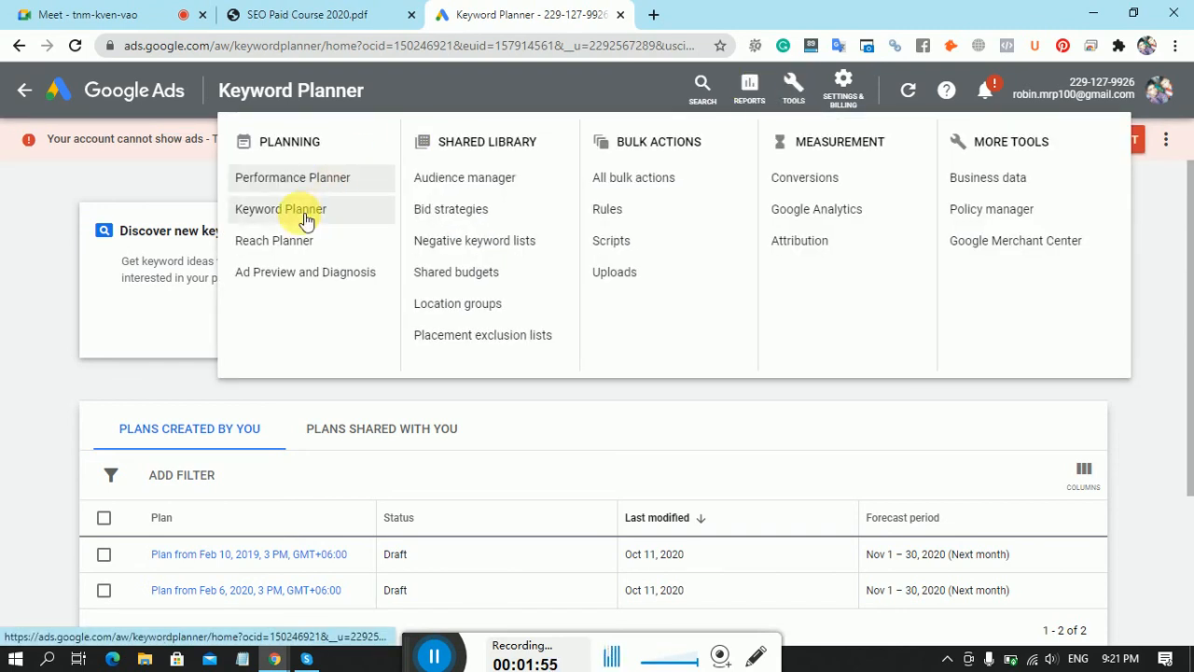
pyautogui.click(796, 86)
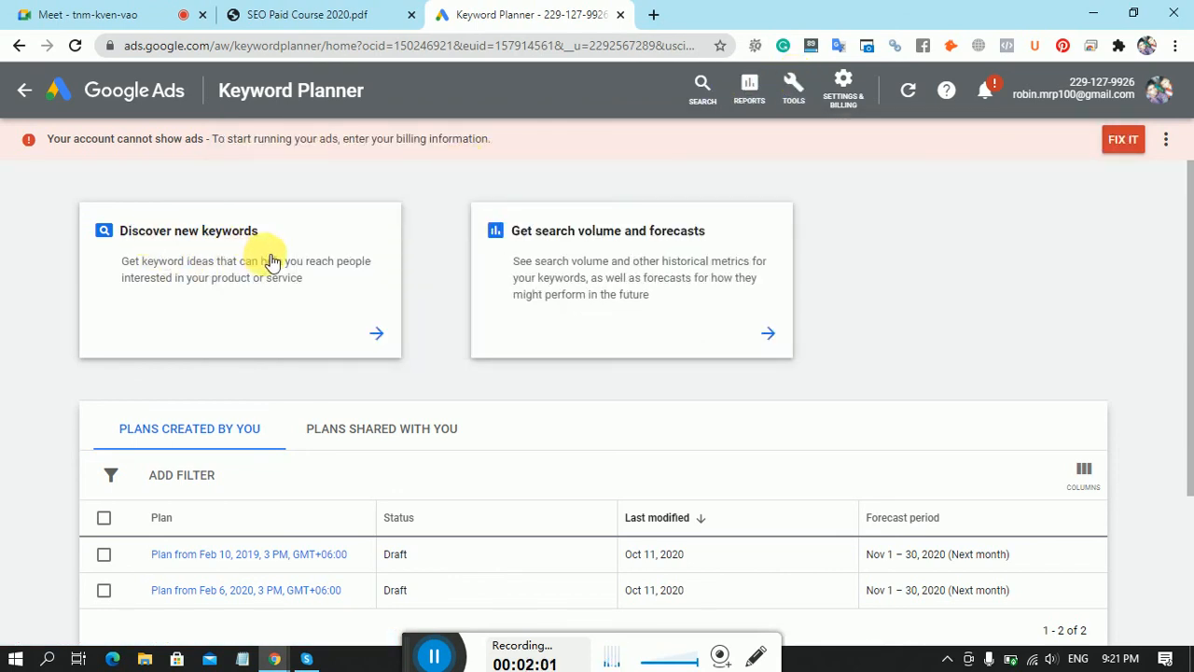
pyautogui.click(224, 283)
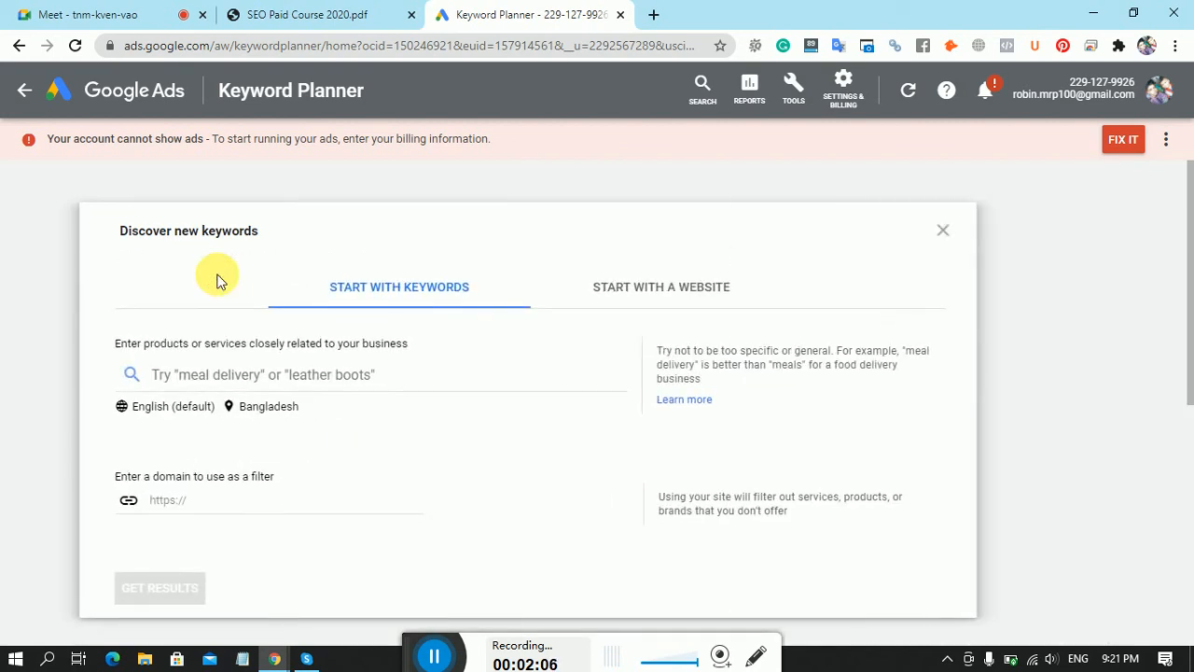
pyautogui.click(317, 374)
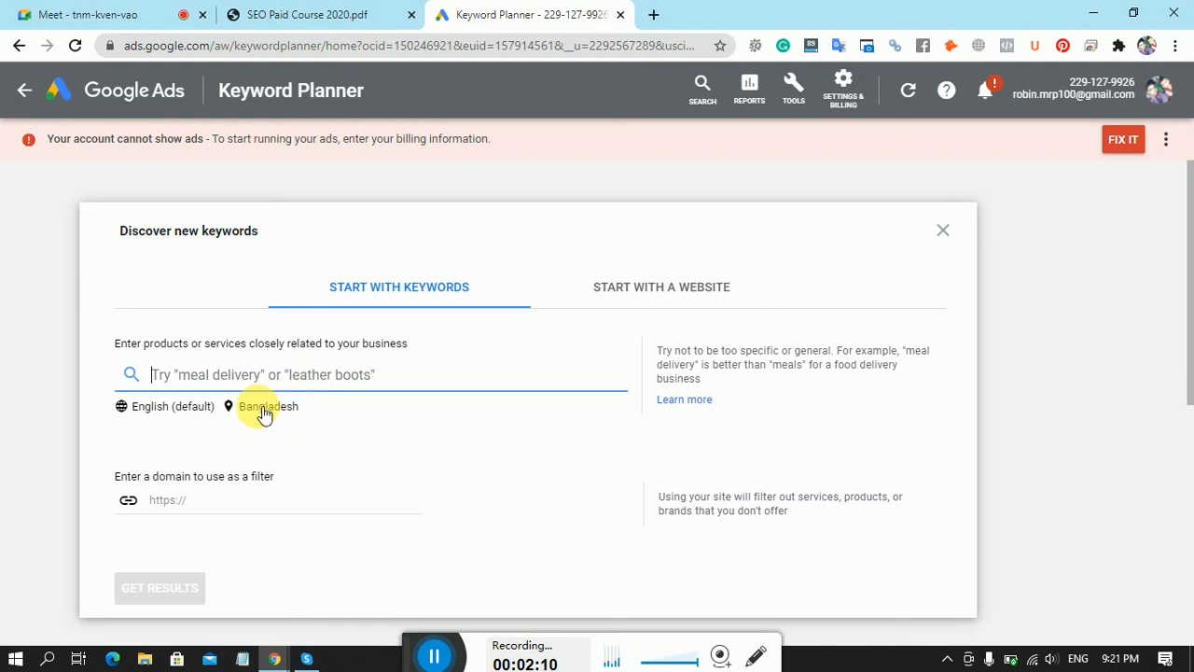
pyautogui.moveTo(1189, 234); pyautogui.dragTo(1192, 267)
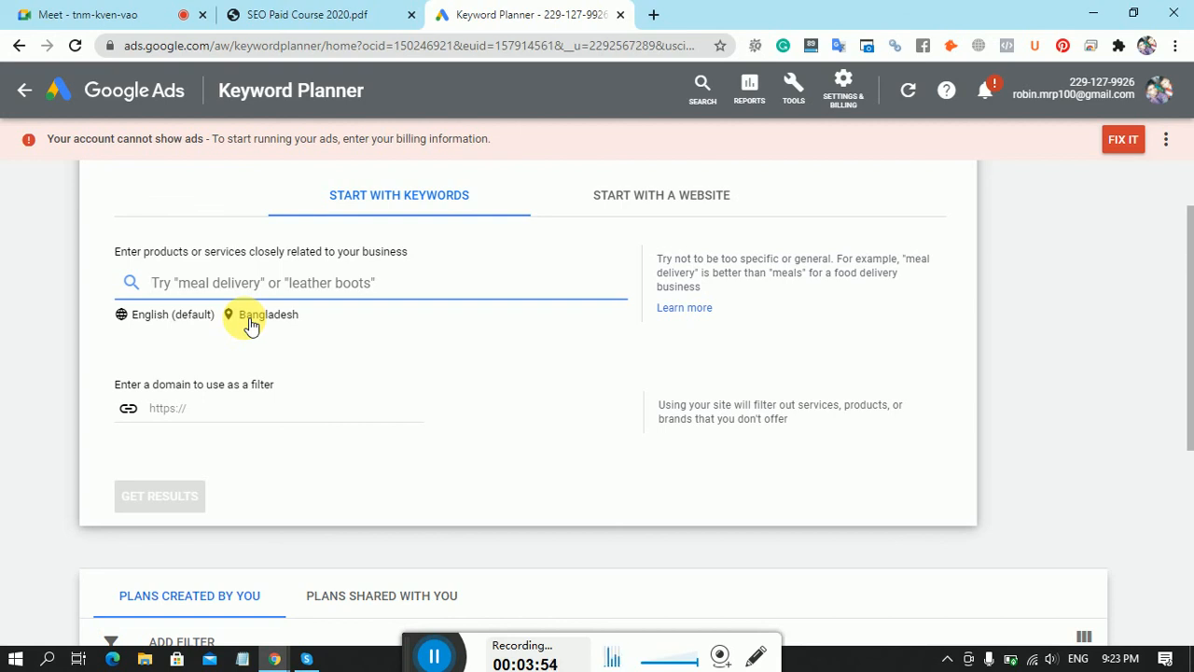
pyautogui.click(676, 216)
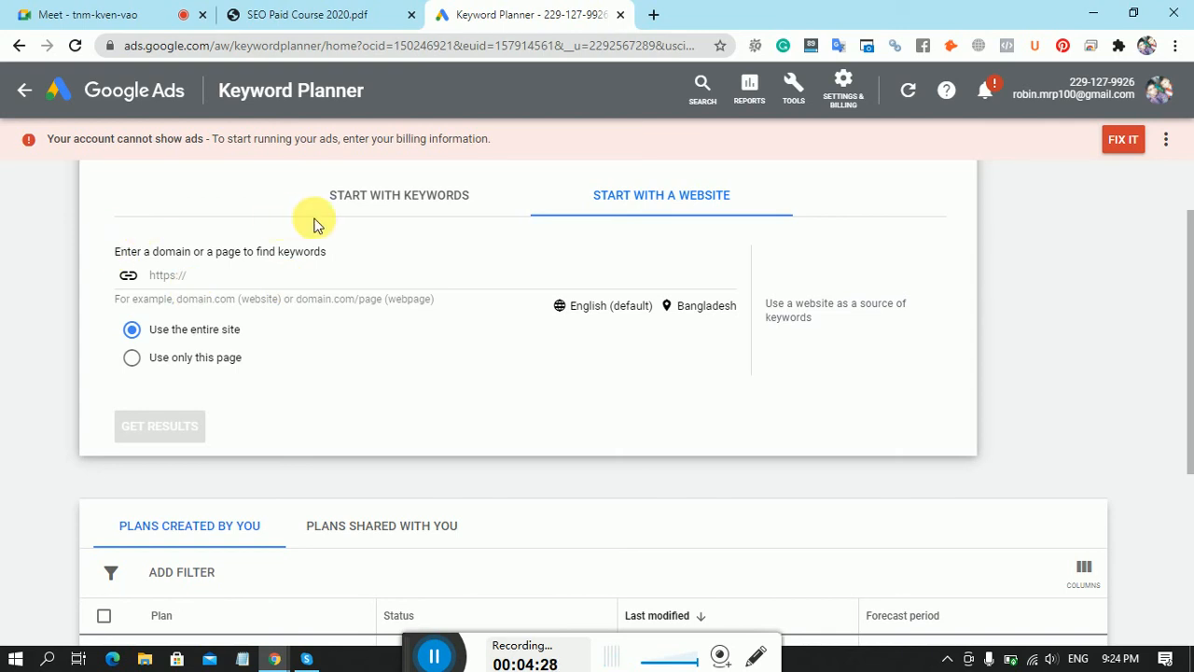
pyautogui.click(362, 216)
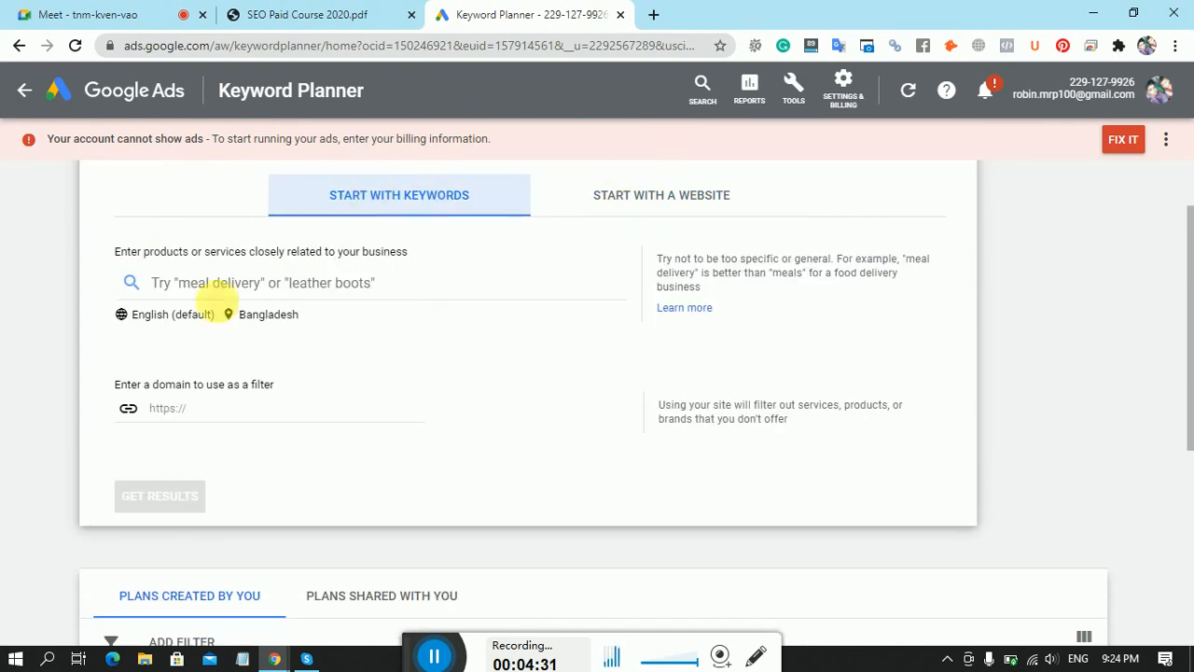
# Replace Bangladesh with the state of New York, United States as the targeted location and save it.
pyautogui.click(259, 320)
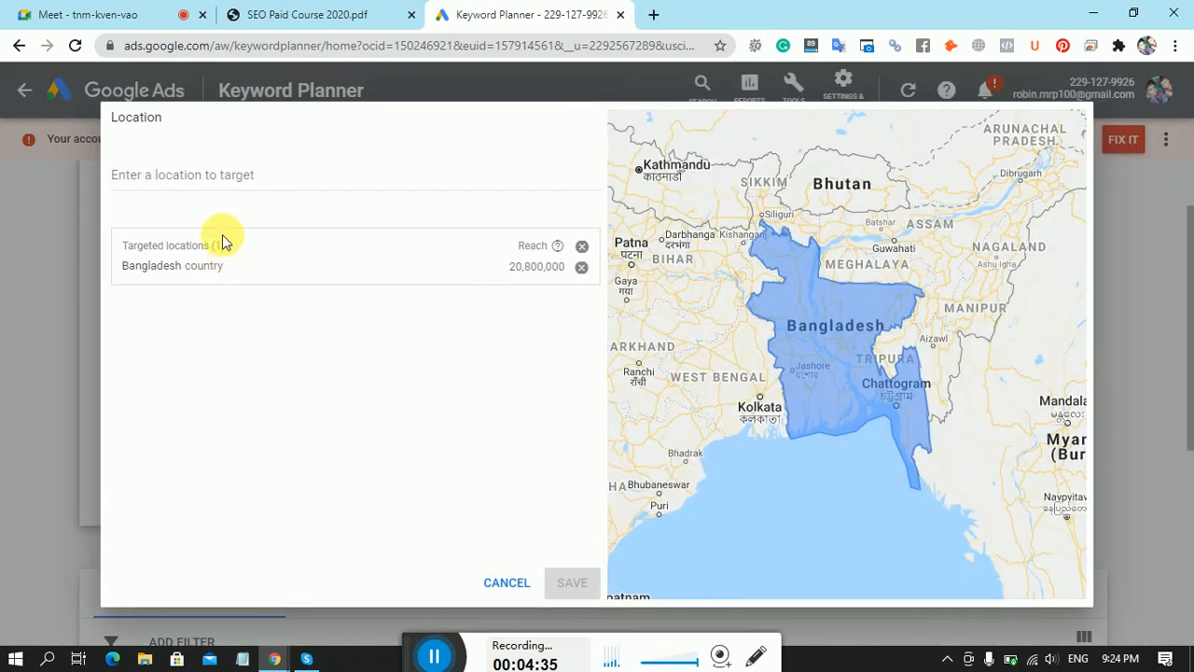
pyautogui.click(225, 178)
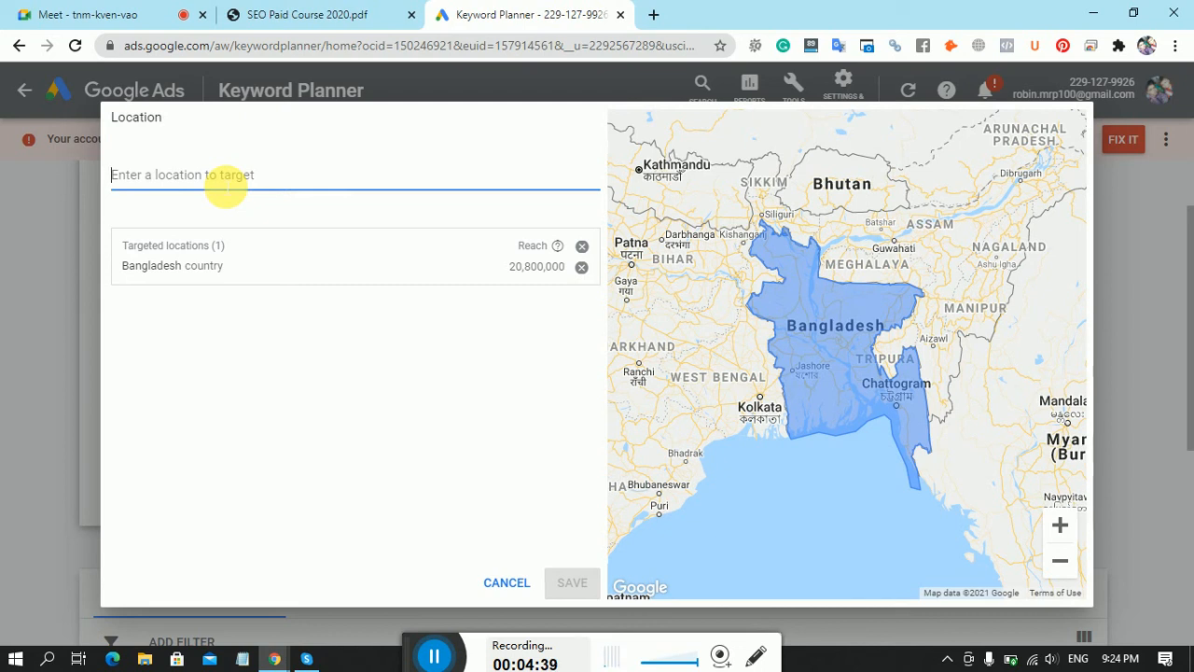
pyautogui.write('b')
pyautogui.press('BackSpace')
pyautogui.write('New Y')
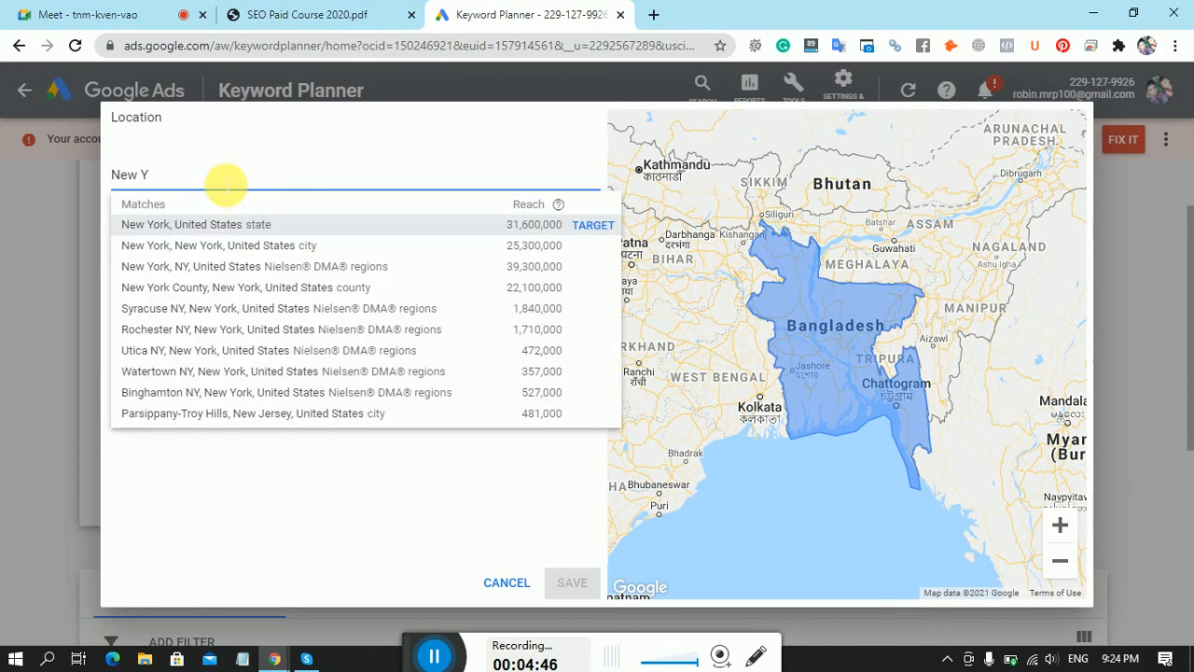
pyautogui.hotkey('ctrl', 'a')
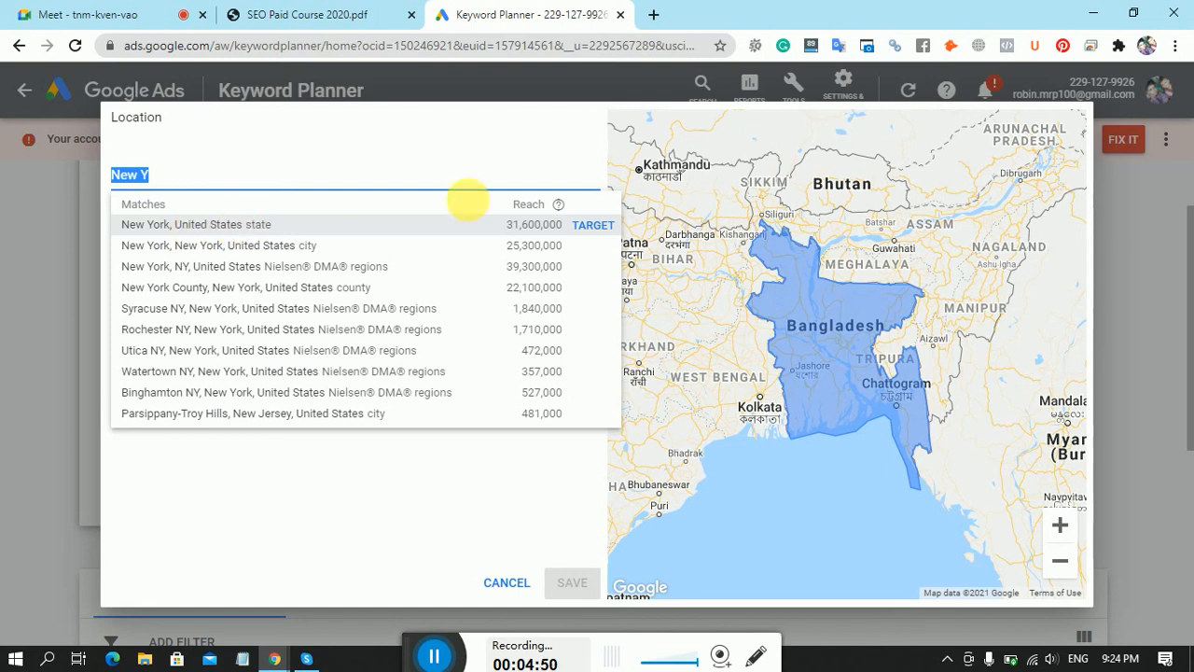
pyautogui.click(593, 237)
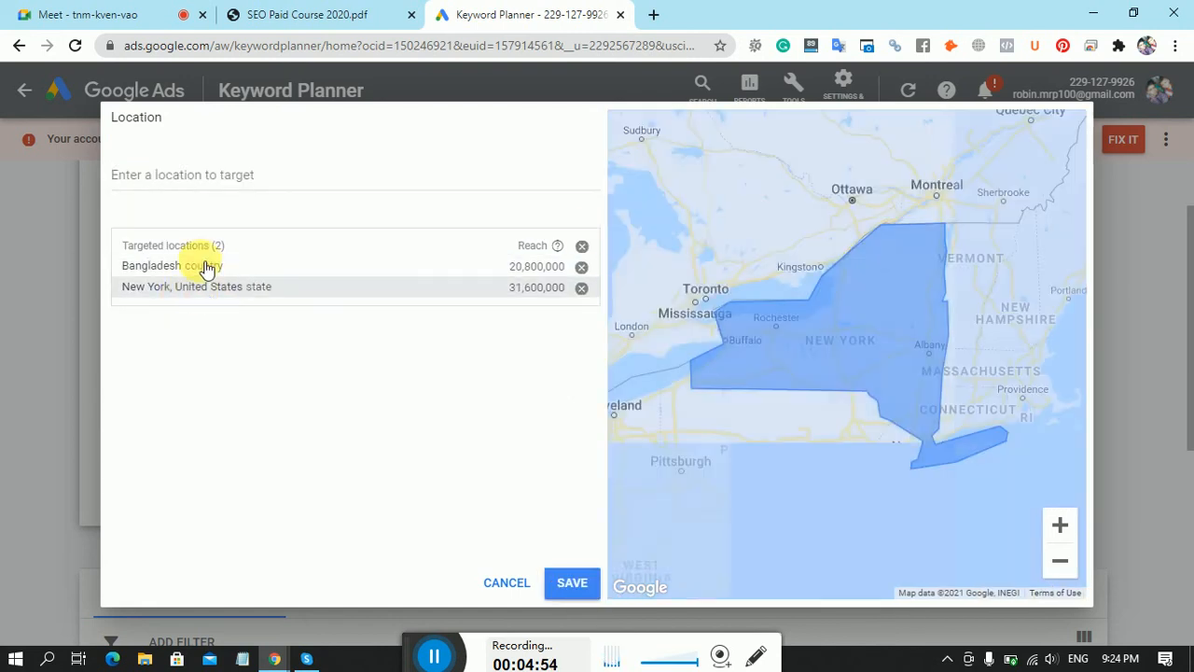
pyautogui.click(581, 268)
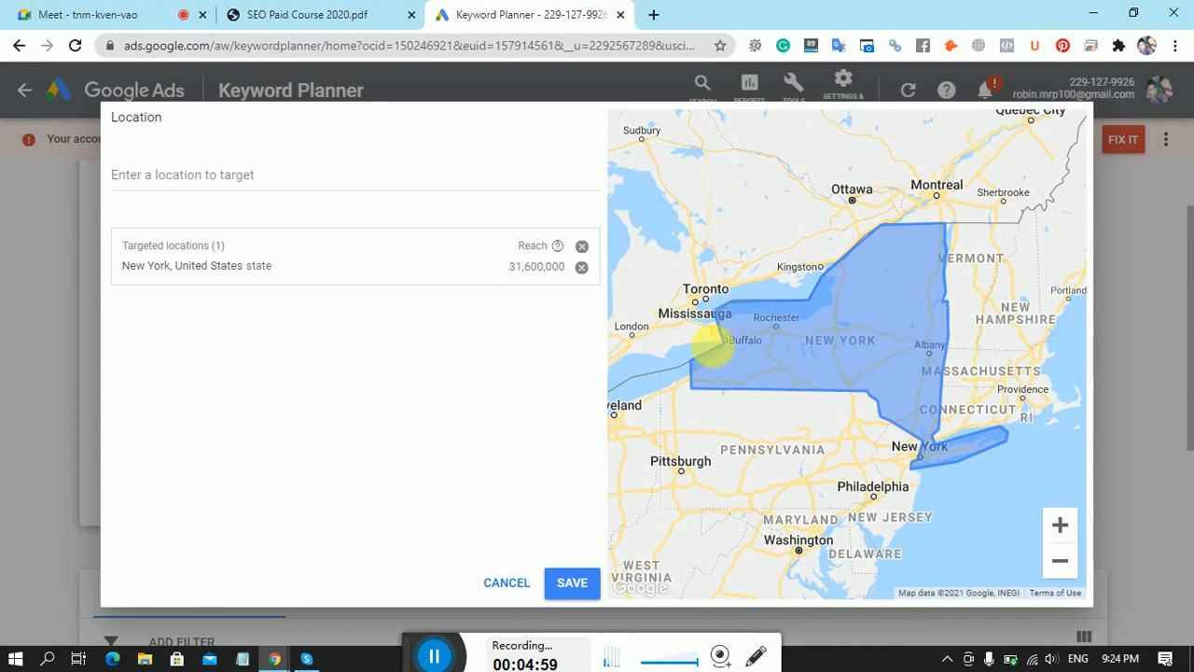
pyautogui.click(584, 597)
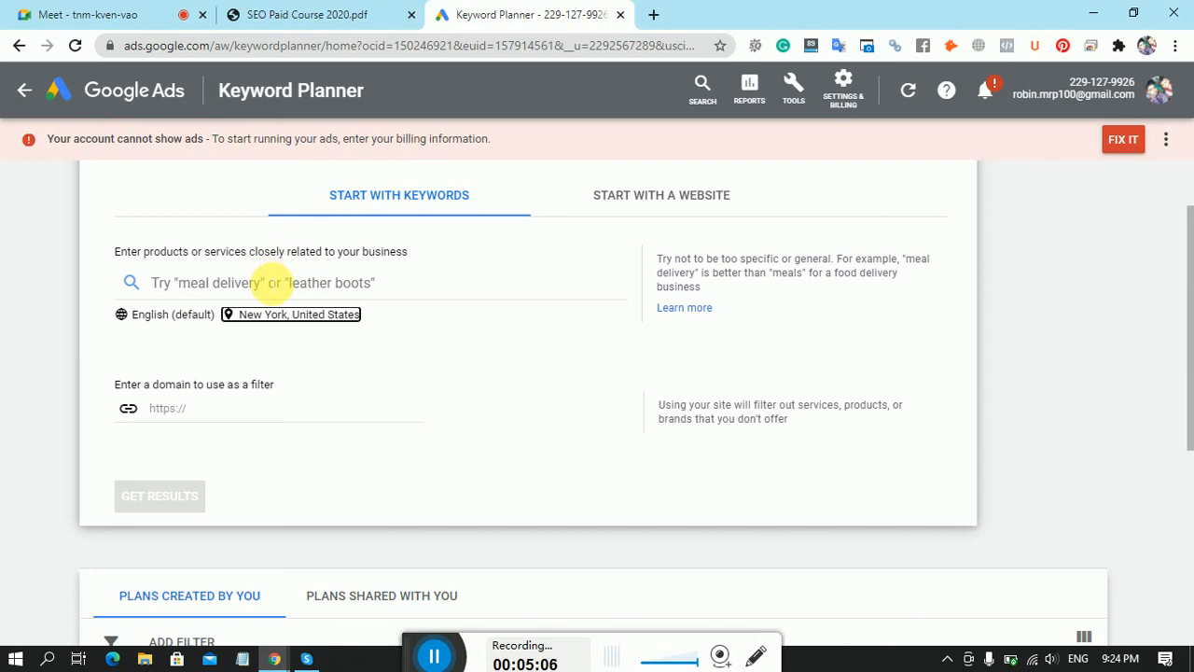
# Get keyword ideas for the phrase "how to make money".
pyautogui.click(266, 282)
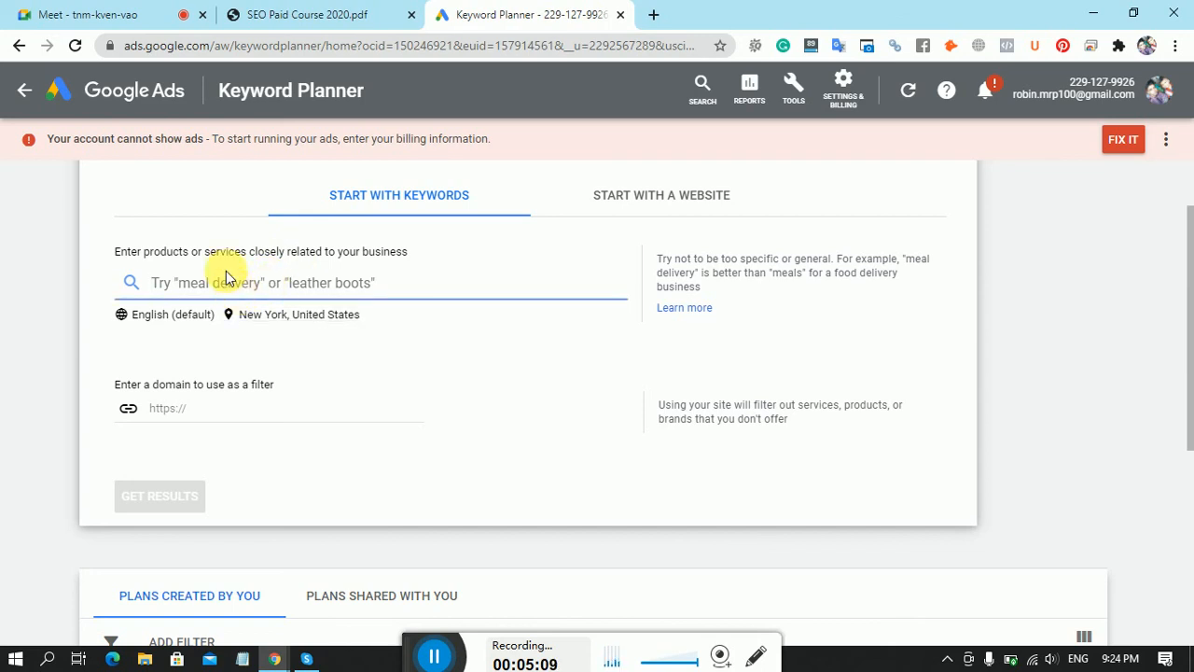
pyautogui.click(308, 373)
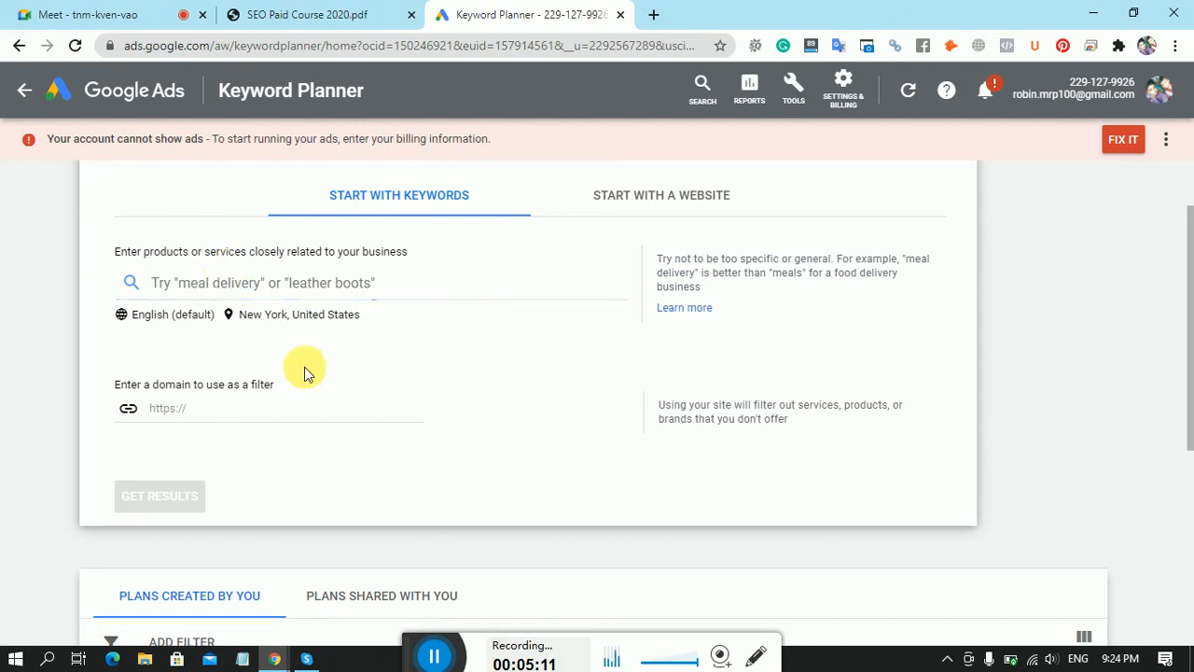
pyautogui.moveTo(427, 653)
pyautogui.mouseDown()
pyautogui.moveTo(423, 569)
pyautogui.moveTo(437, 668)
pyautogui.mouseUp()
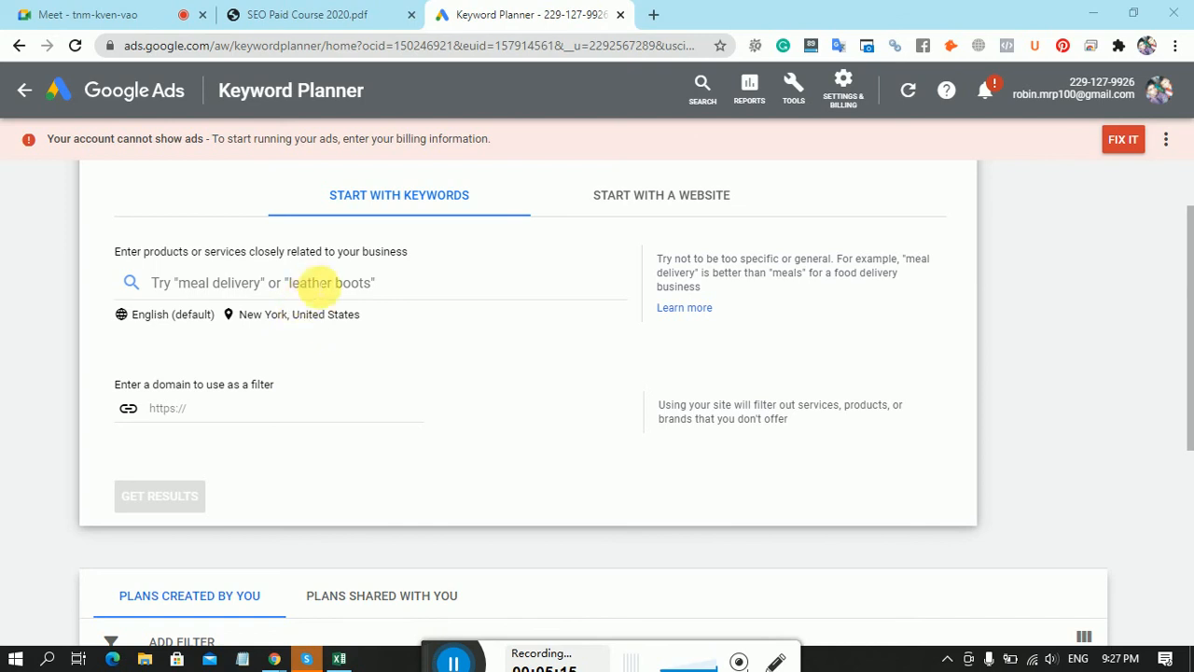
pyautogui.click(318, 285)
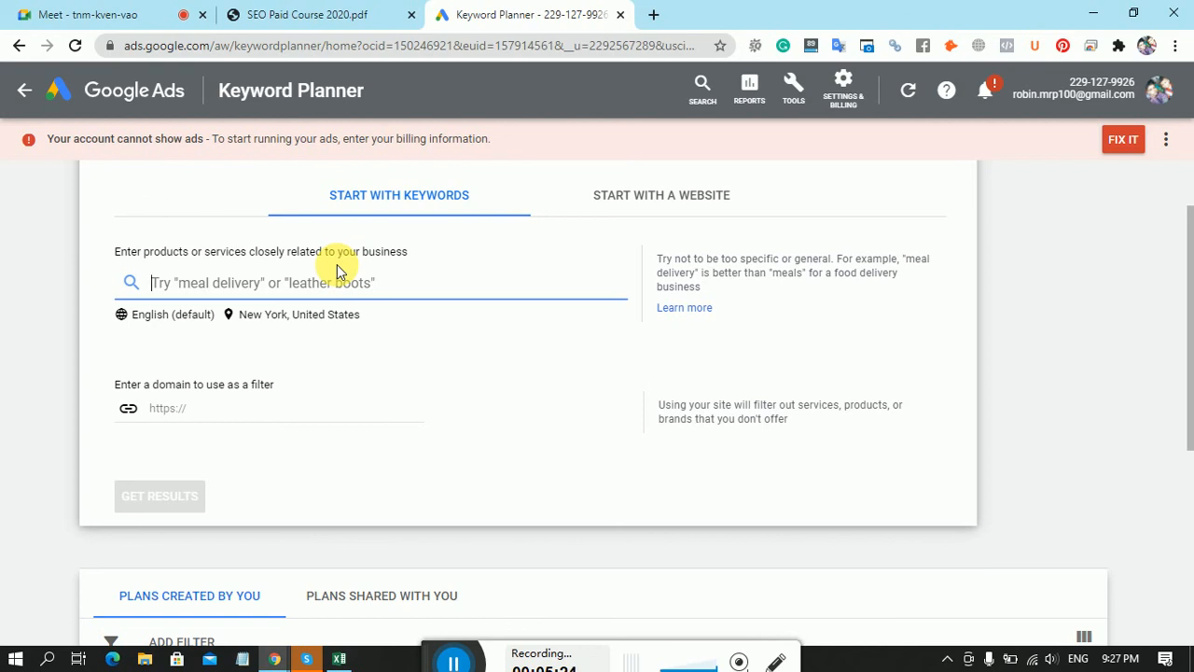
pyautogui.write('how to ')
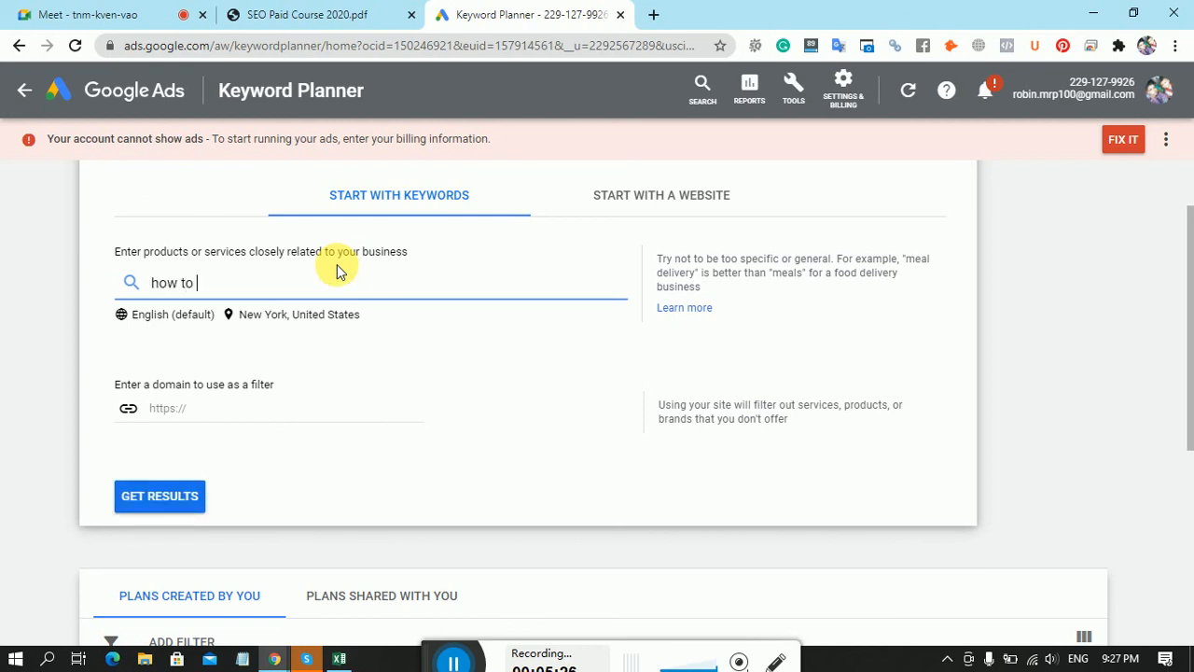
pyautogui.write('make money')
pyautogui.click(165, 496)
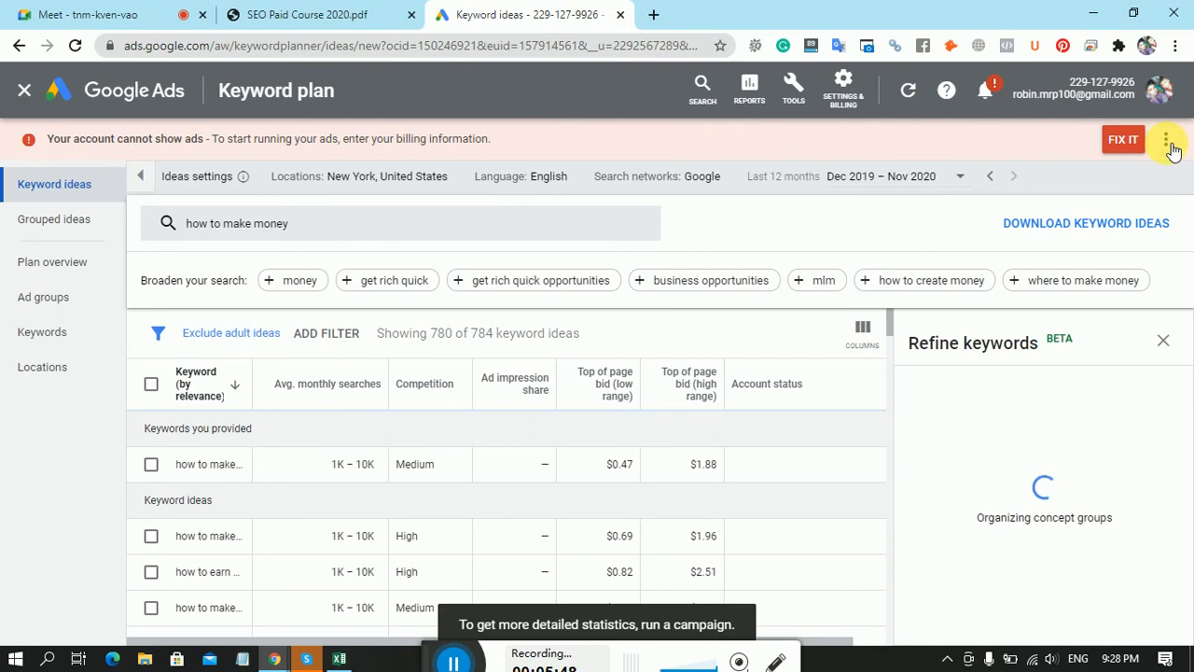
# Hide the billing alert and close the Refine keywords panel beside the keyword ideas.
pyautogui.click(1167, 142)
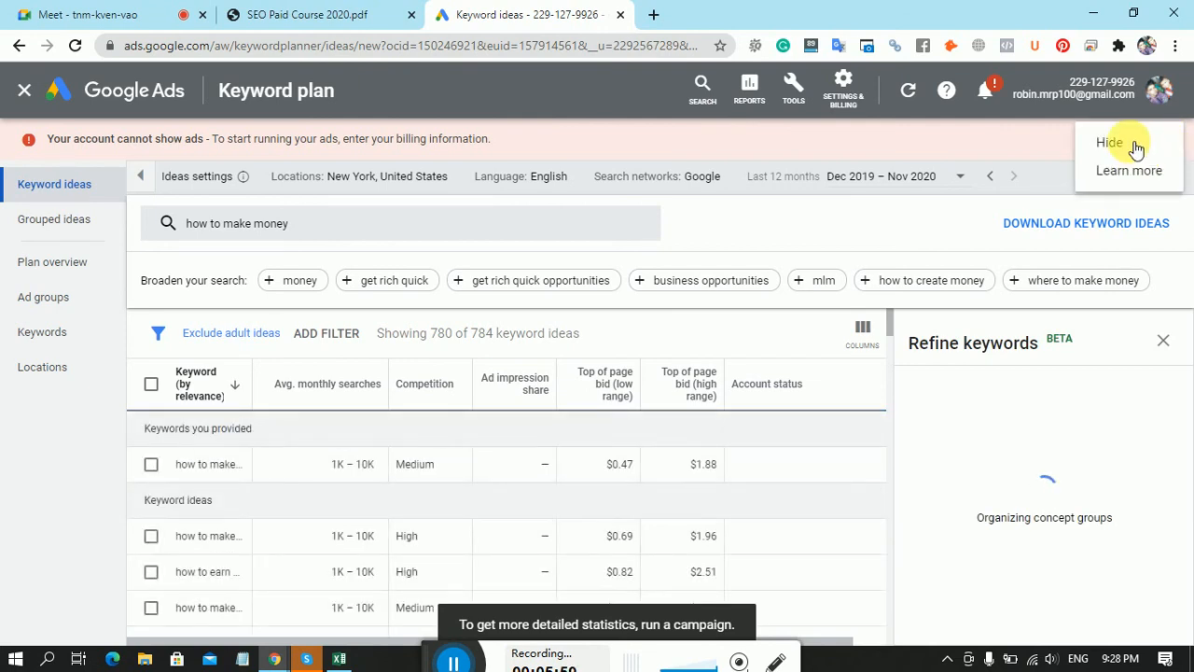
pyautogui.click(1133, 145)
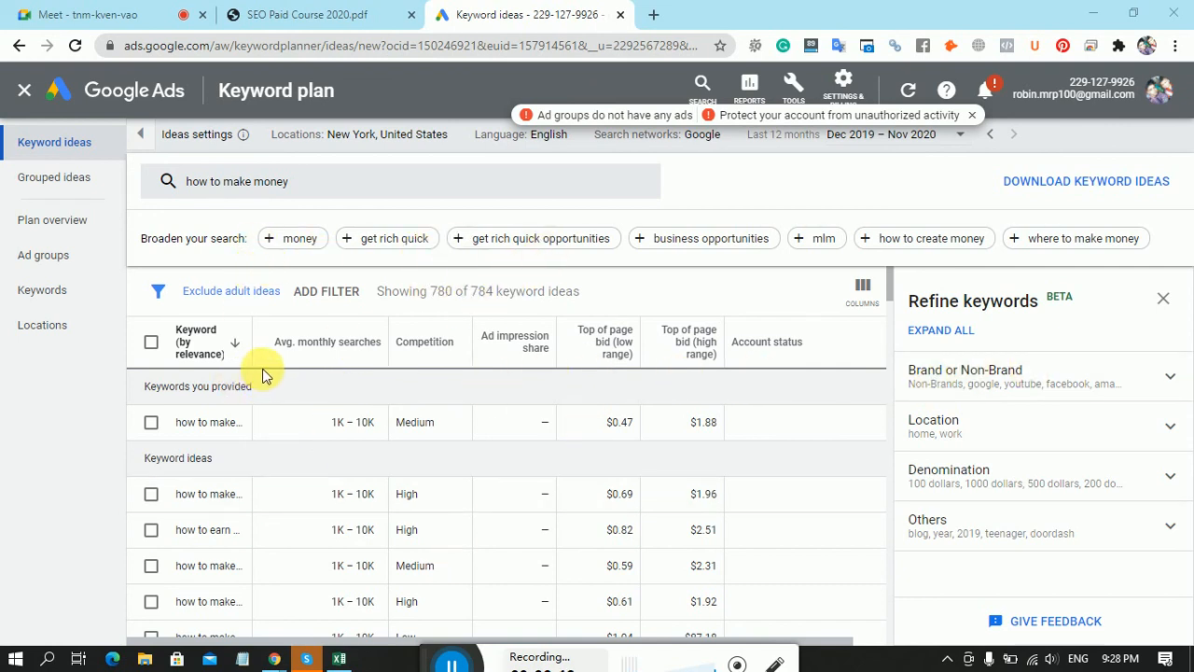
pyautogui.scroll(-5, 391, 469)
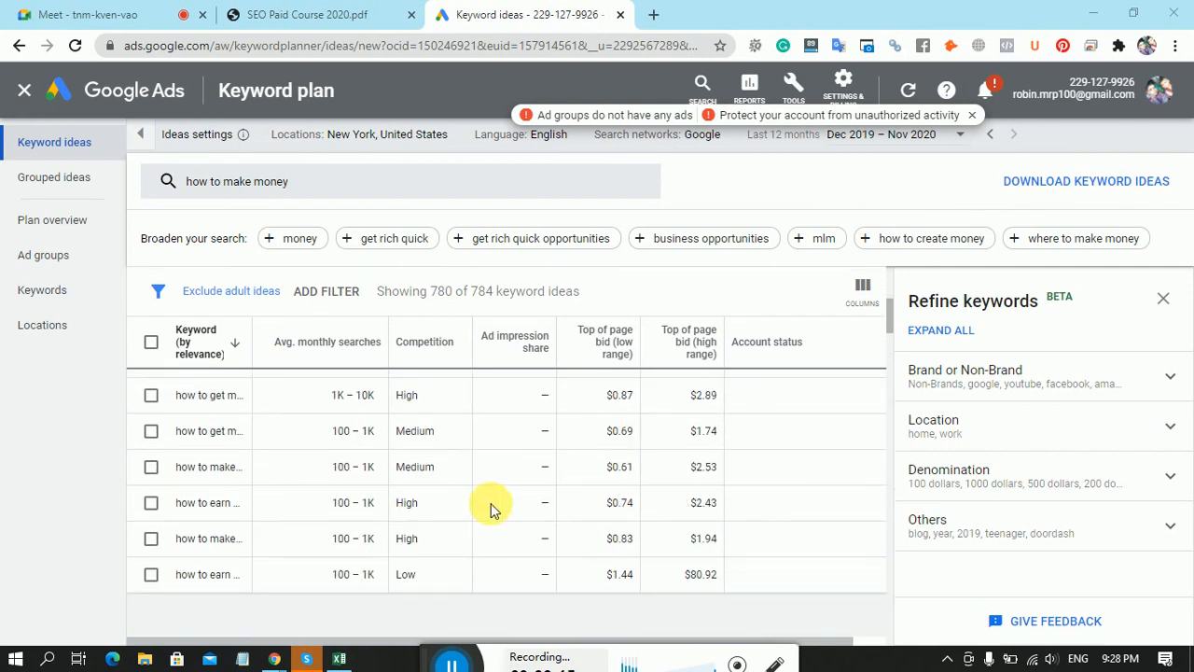
pyautogui.scroll(-4, 560, 476)
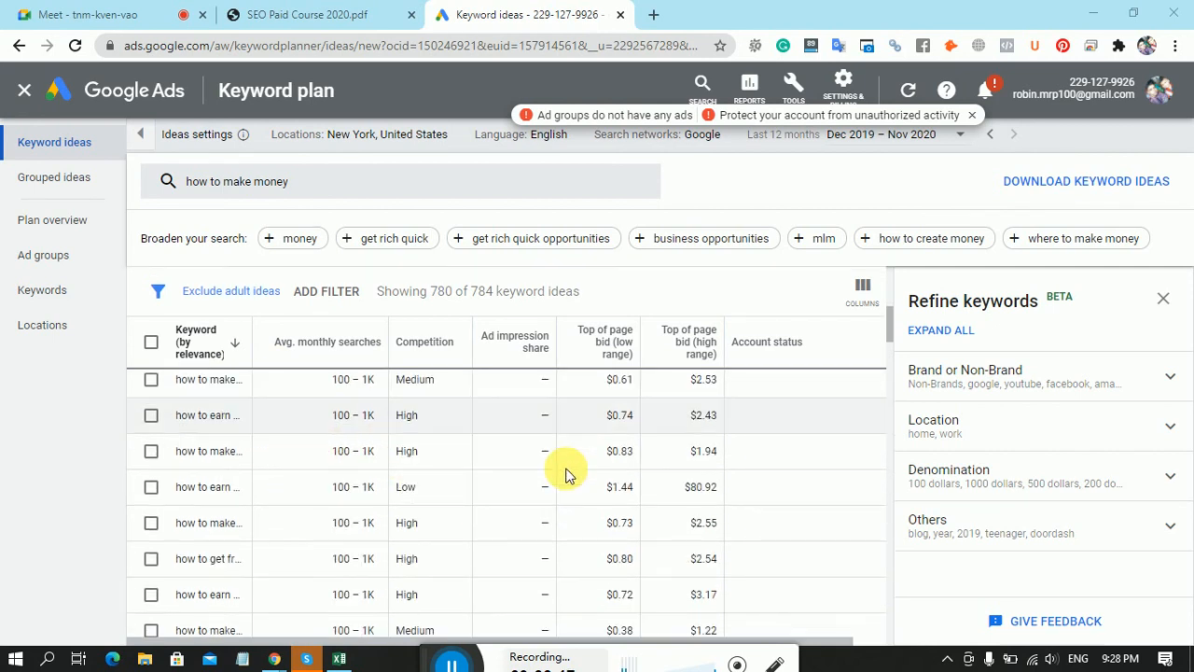
pyautogui.scroll(3, 564, 473)
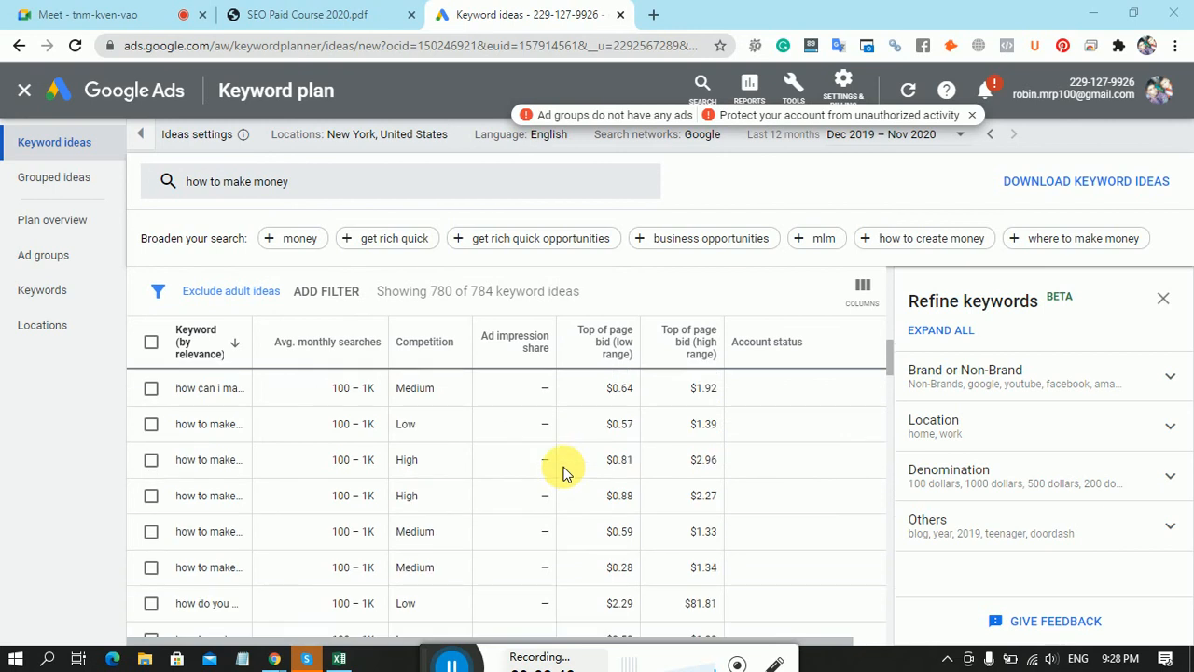
pyautogui.scroll(6, 564, 473)
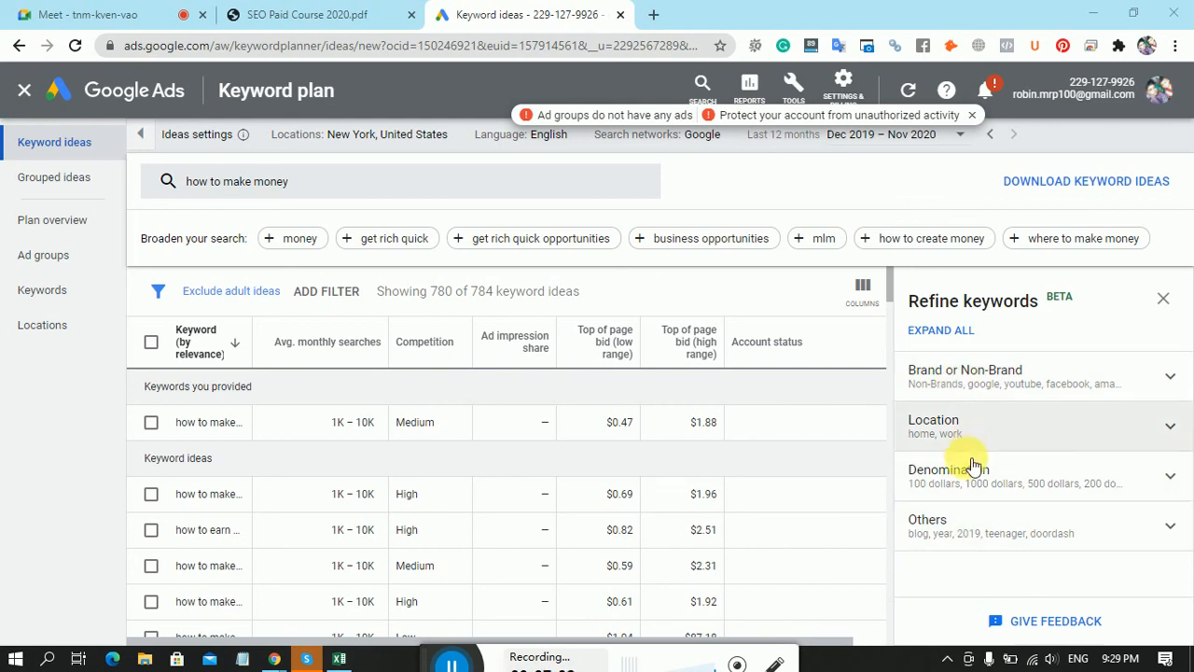
pyautogui.click(1174, 303)
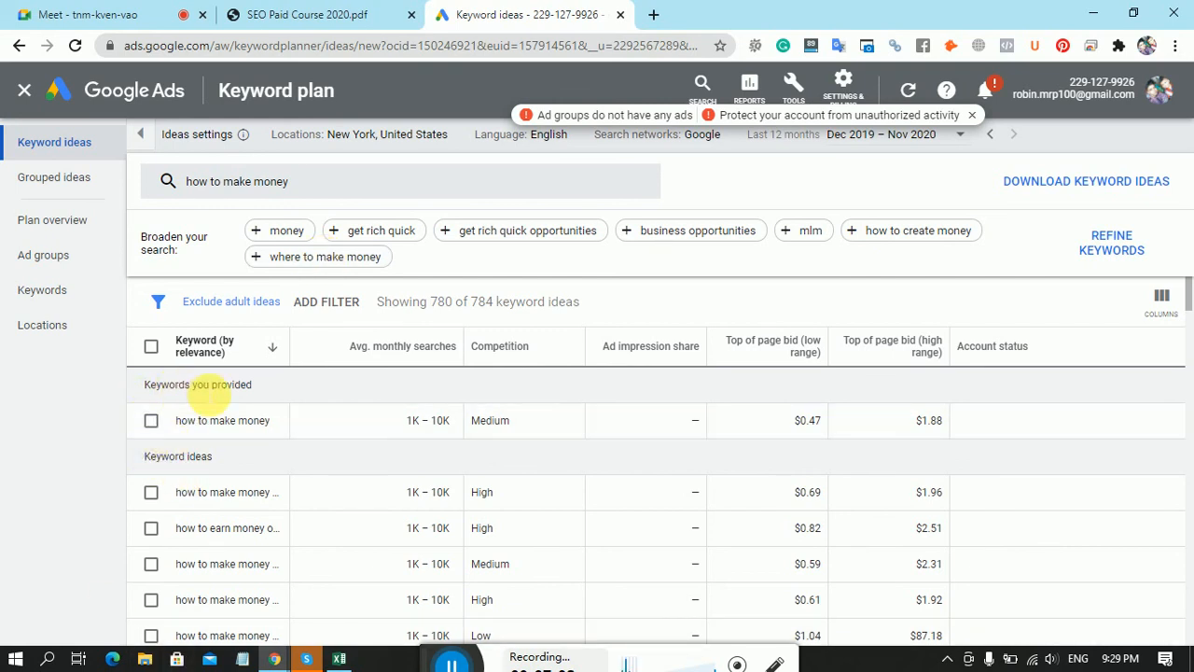
# Examine the provided keyword and the keyword ideas, checking their average monthly searches and competition levels.
pyautogui.moveTo(252, 384); pyautogui.dragTo(154, 385)
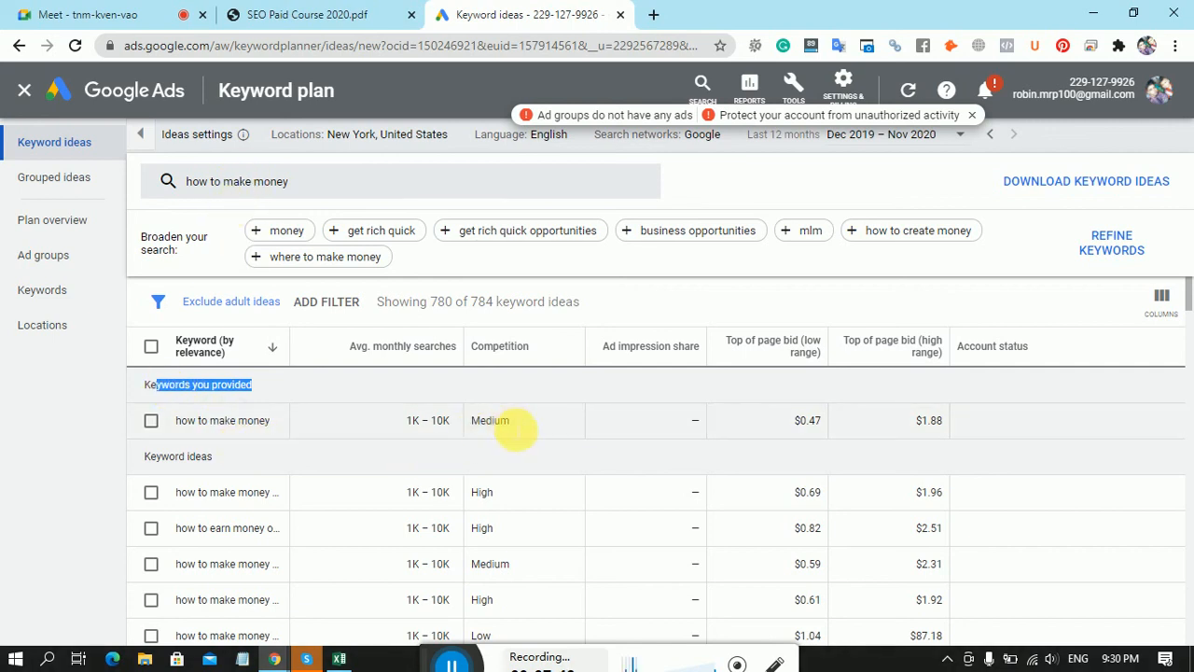
pyautogui.click(410, 422)
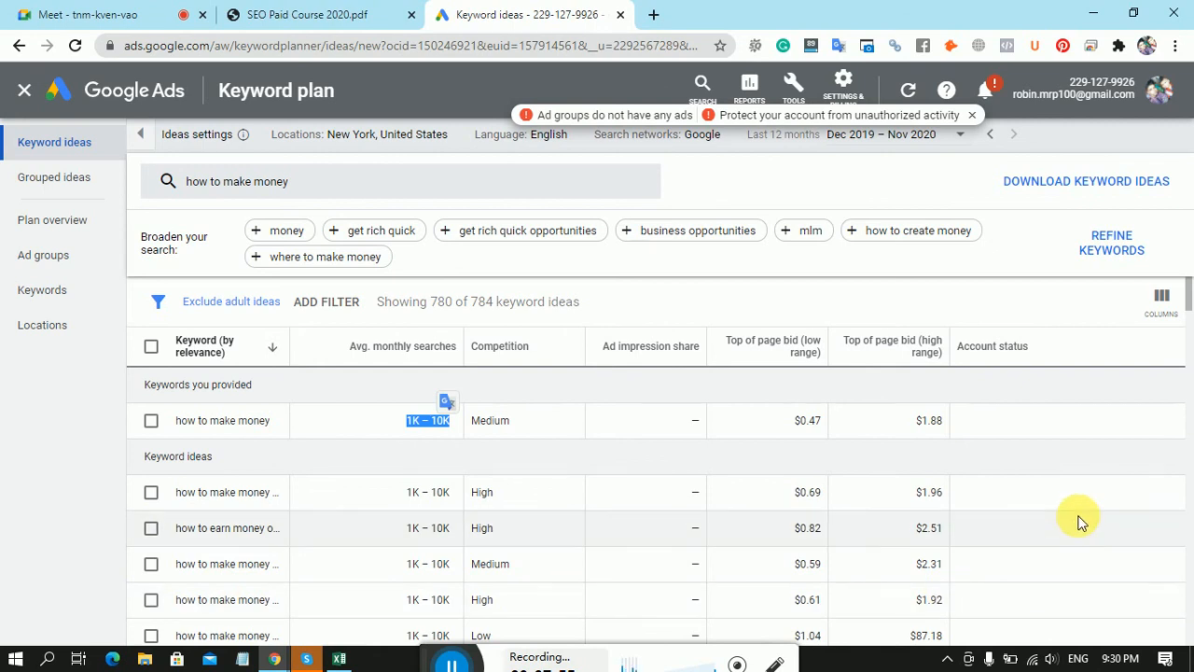
pyautogui.scroll(-2, 1080, 522)
pyautogui.scroll(-5, 333, 507)
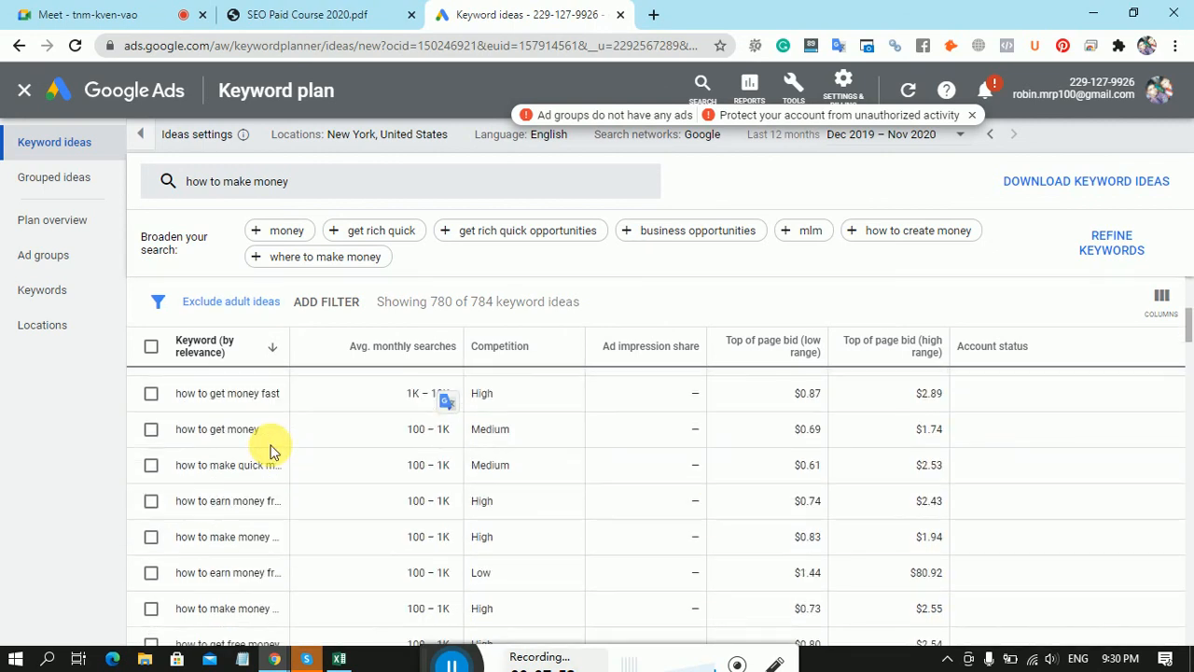
pyautogui.scroll(5, 373, 539)
pyautogui.scroll(-2, 493, 547)
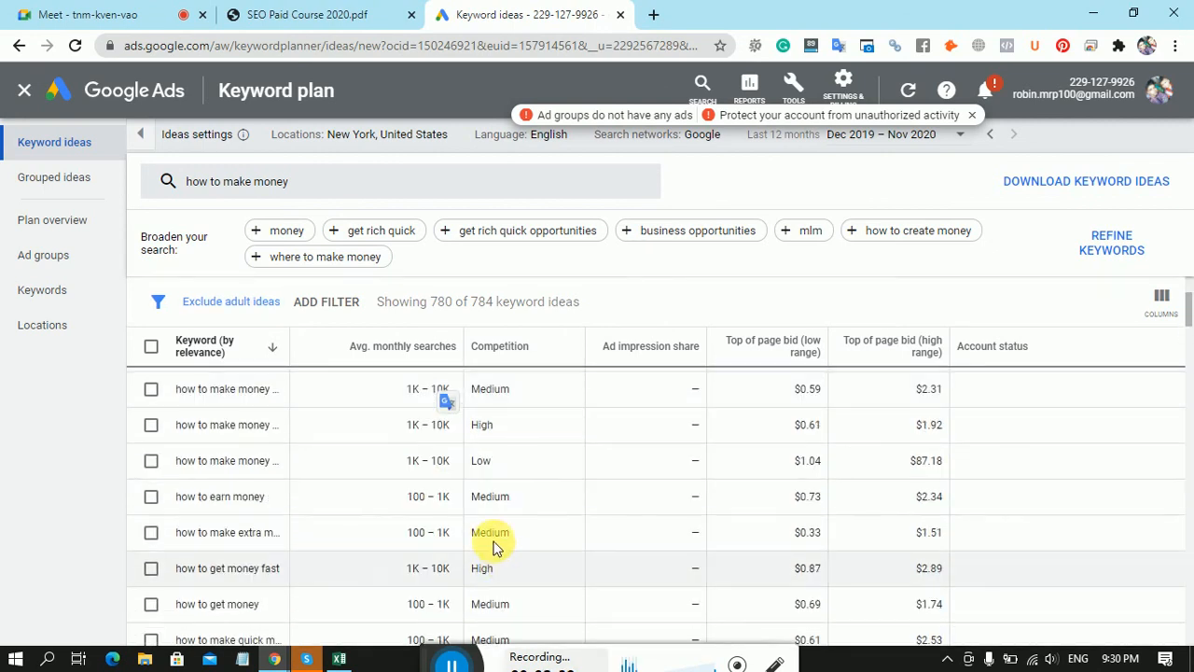
pyautogui.scroll(3, 503, 485)
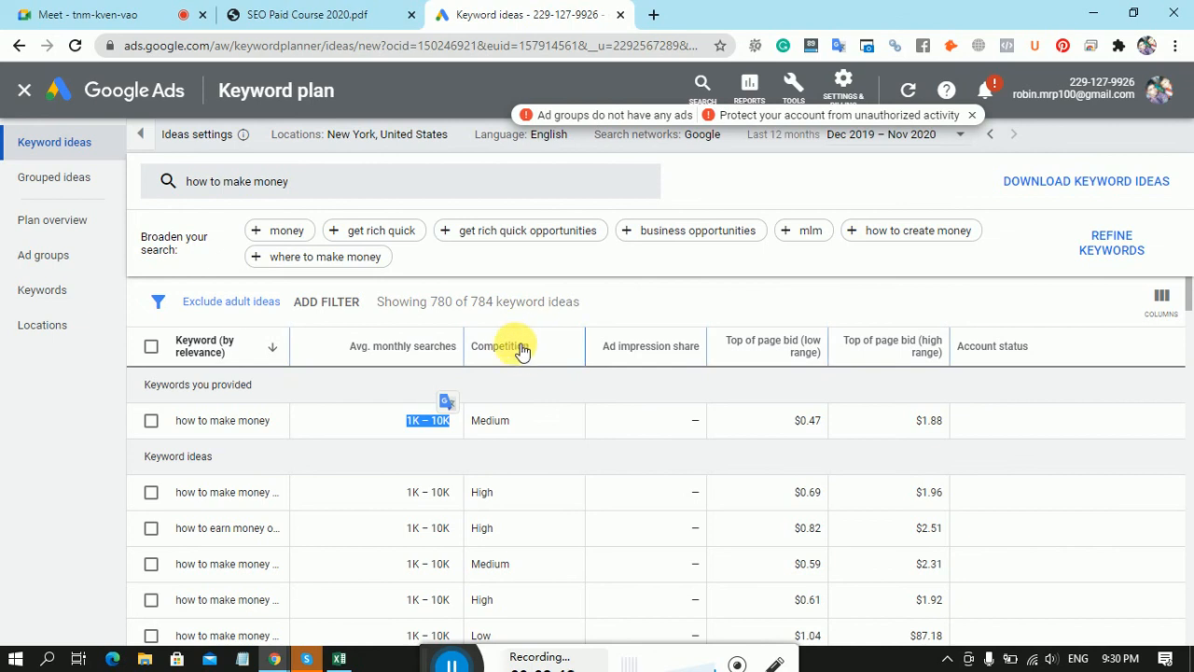
pyautogui.moveTo(522, 349)
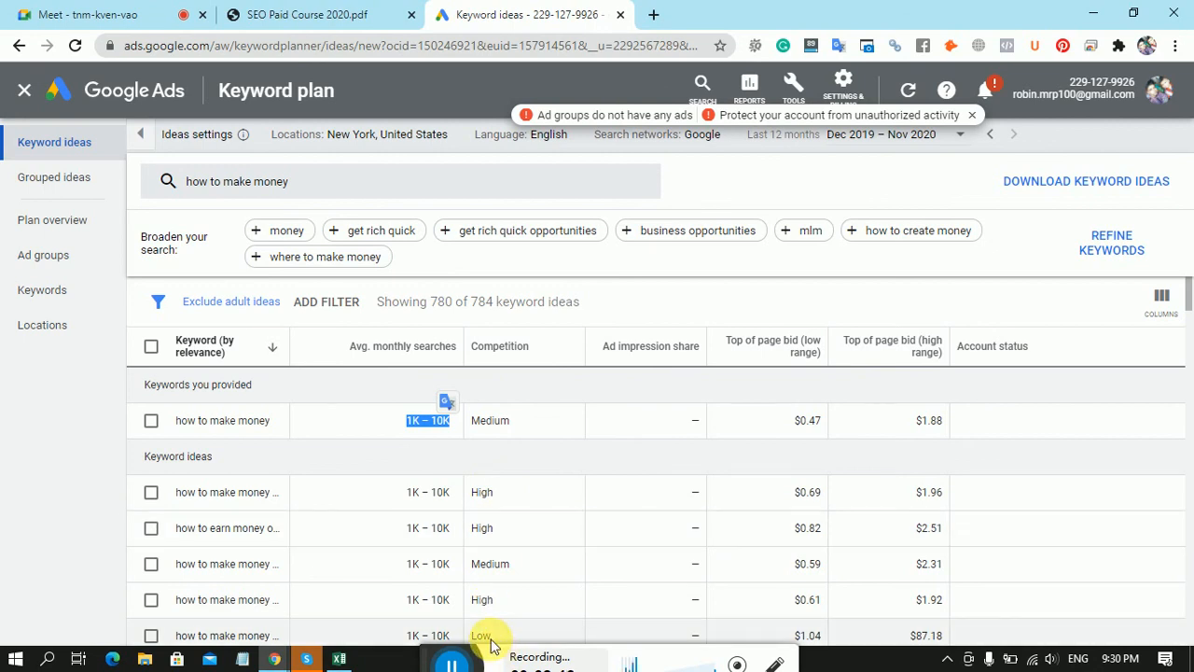
# Look through the available filters and the Keyword filter's options, and remove the Exclude adult ideas filter.
pyautogui.click(329, 308)
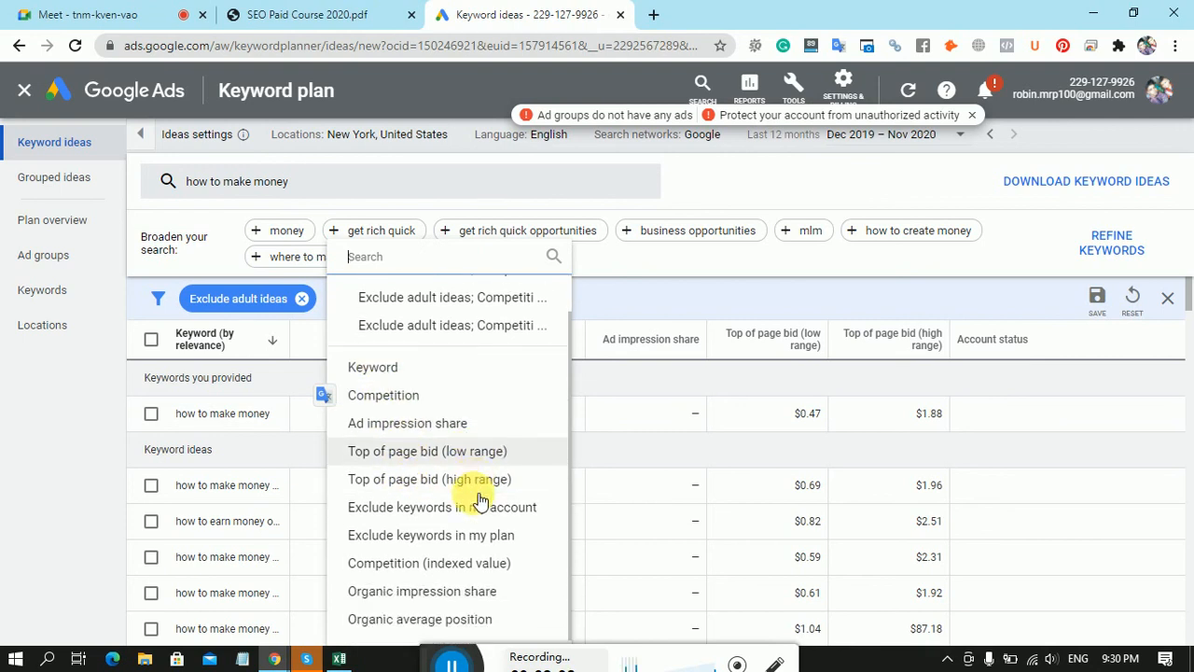
pyautogui.scroll(-1, 481, 489)
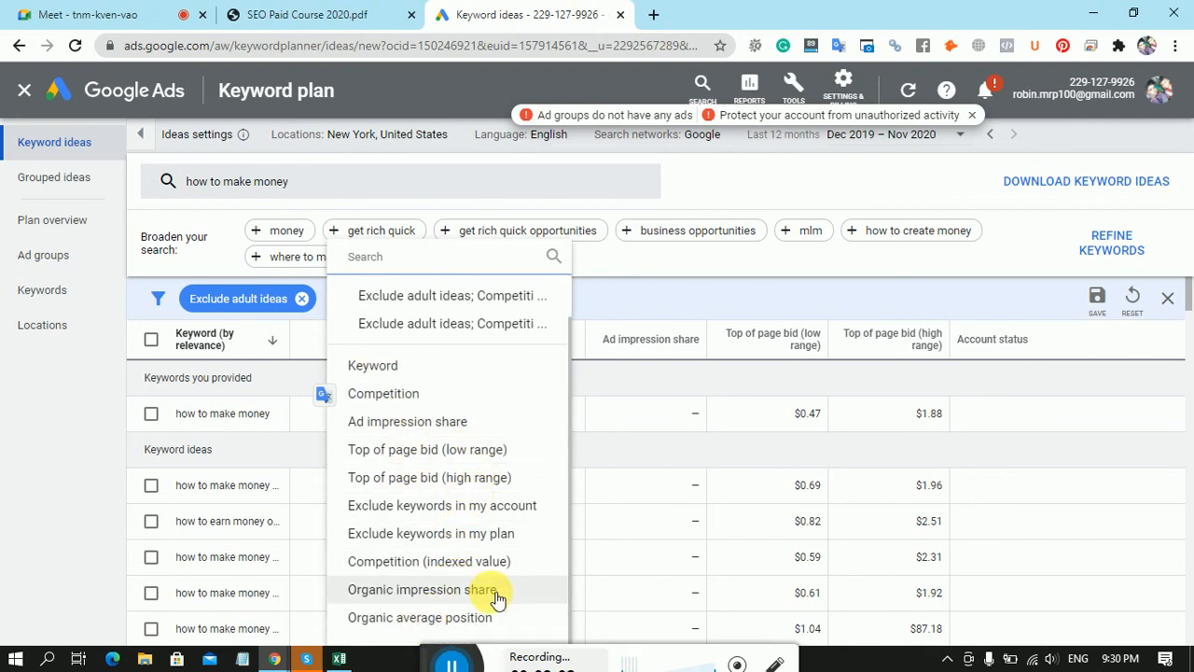
pyautogui.scroll(1, 410, 563)
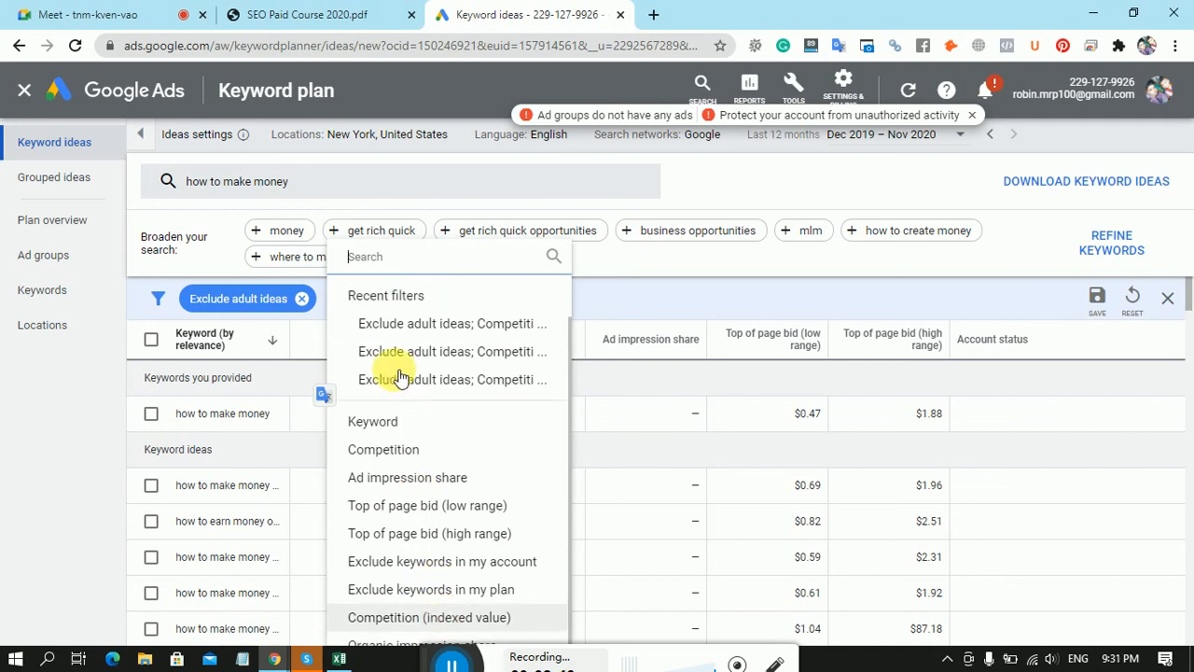
pyautogui.click(373, 422)
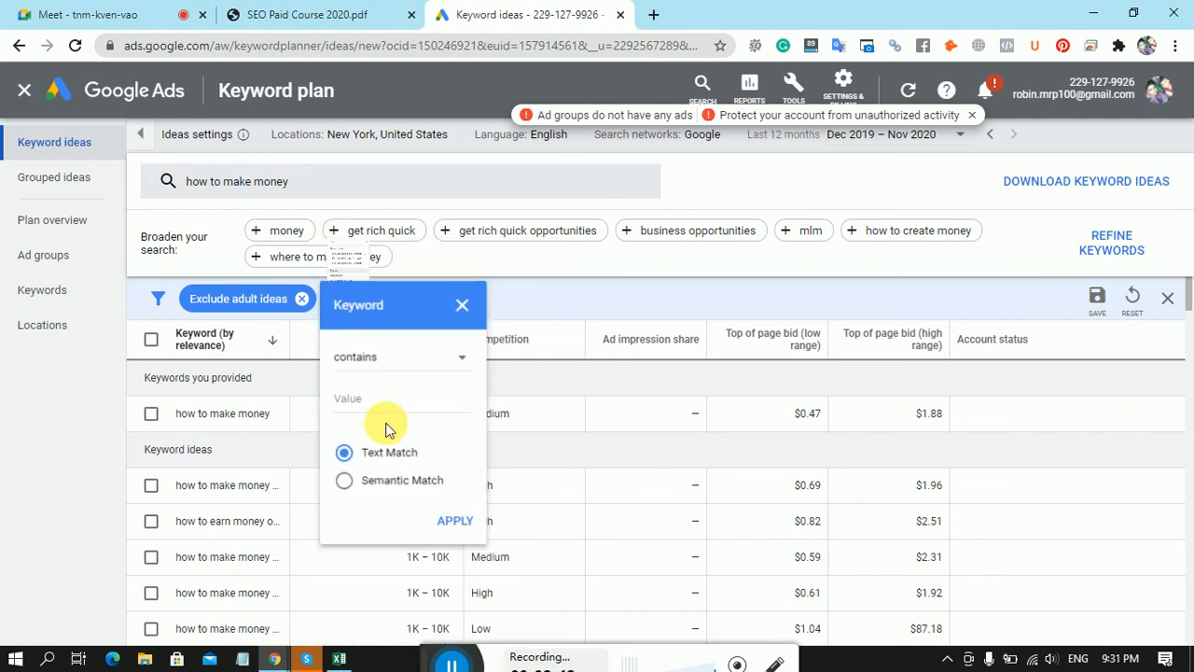
pyautogui.click(461, 307)
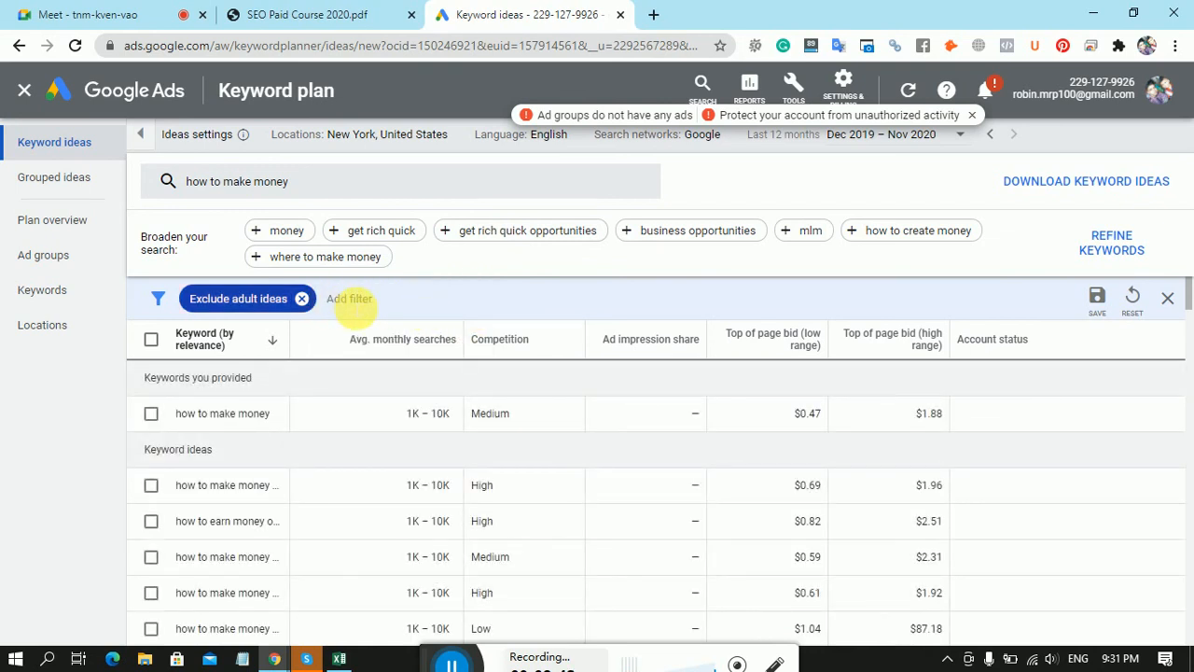
pyautogui.click(302, 298)
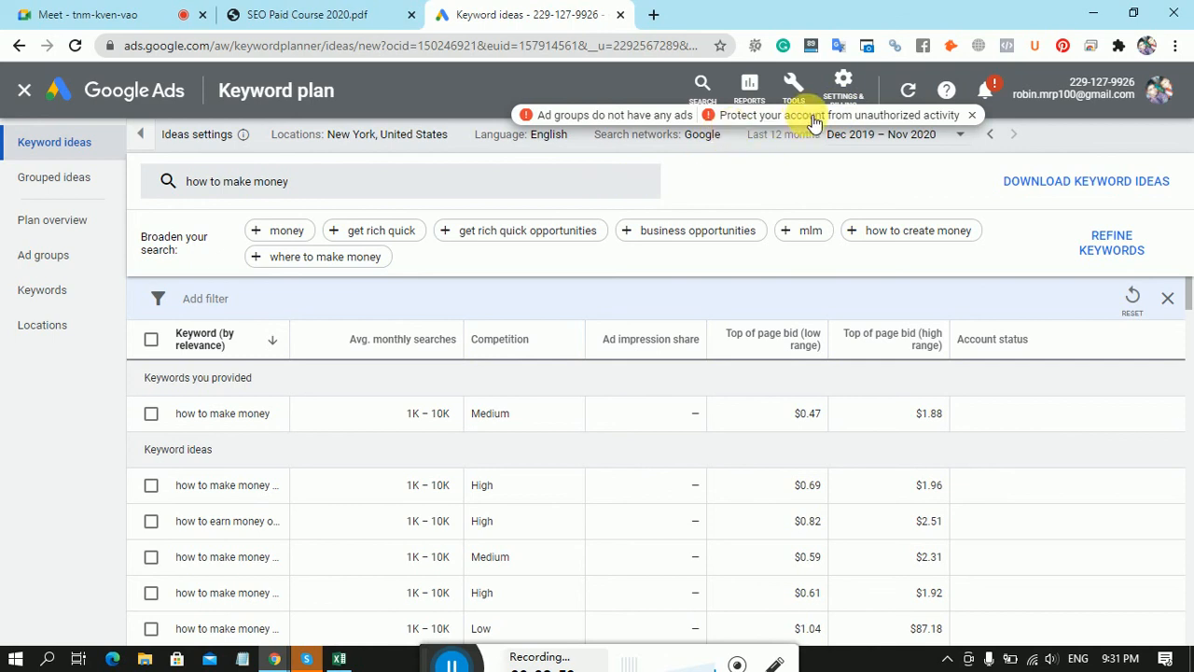
pyautogui.click(1167, 300)
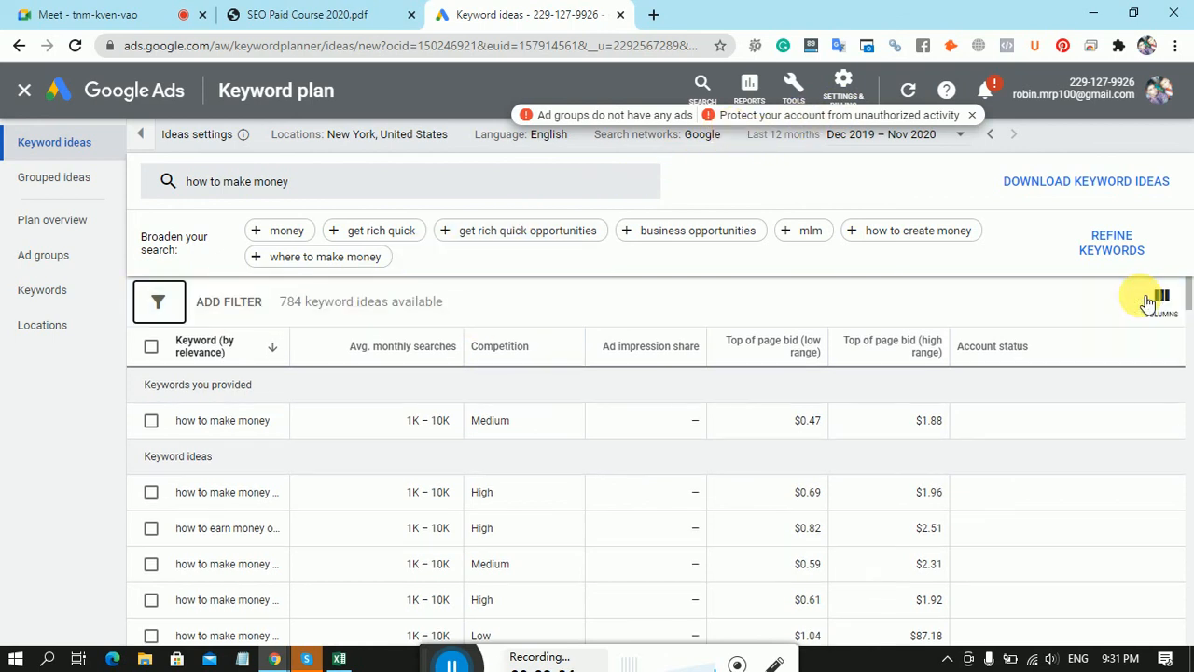
# Filter the keyword ideas by competition so that only Low matches.
pyautogui.click(227, 301)
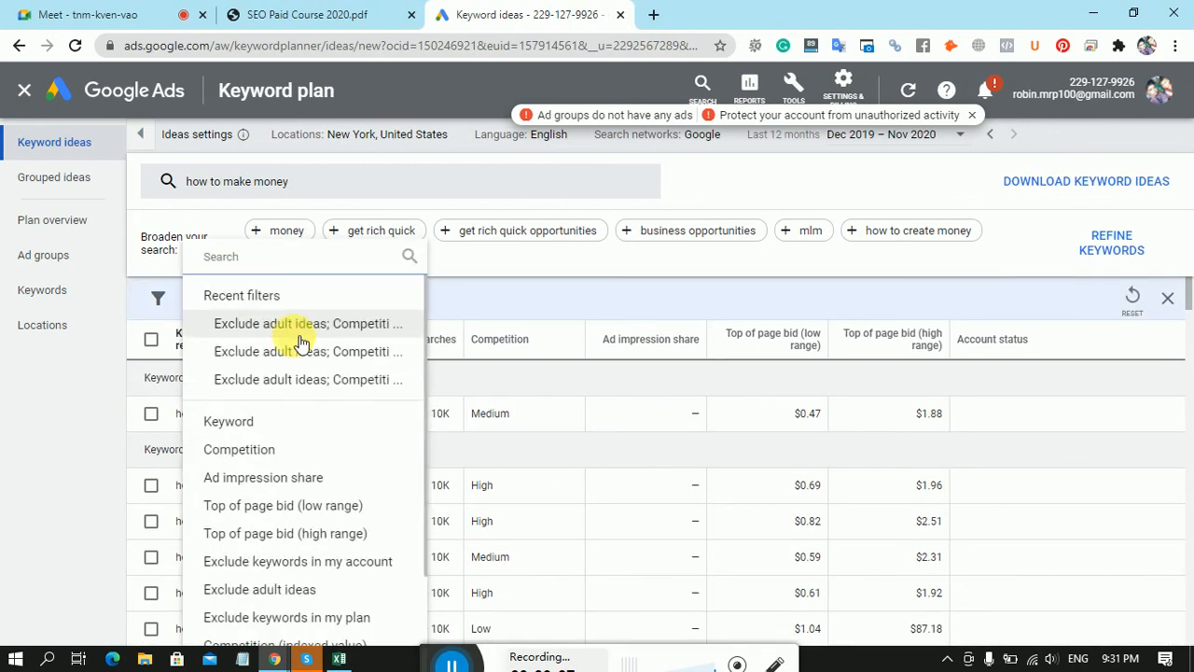
pyautogui.click(244, 450)
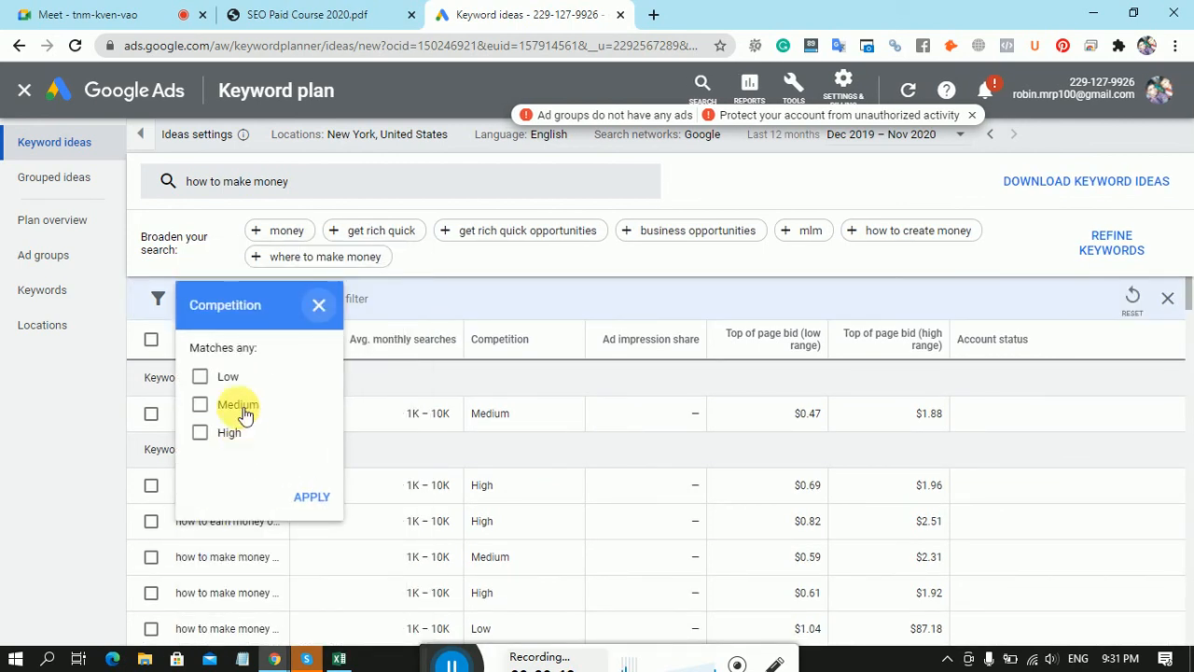
pyautogui.click(200, 377)
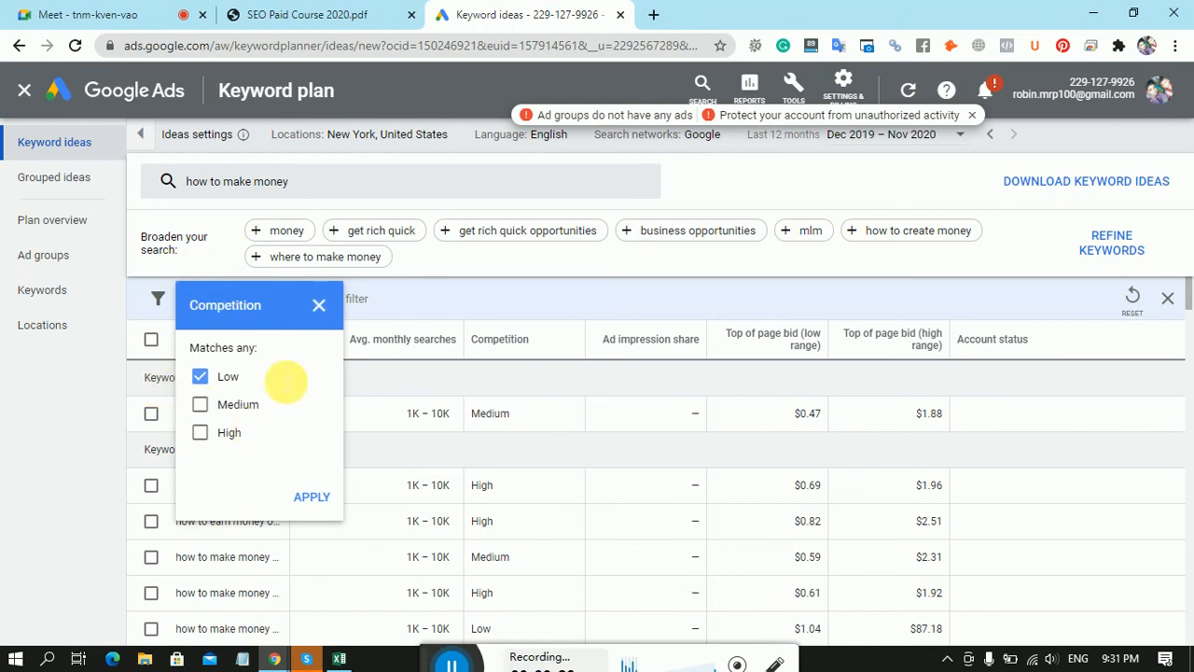
pyautogui.click(311, 496)
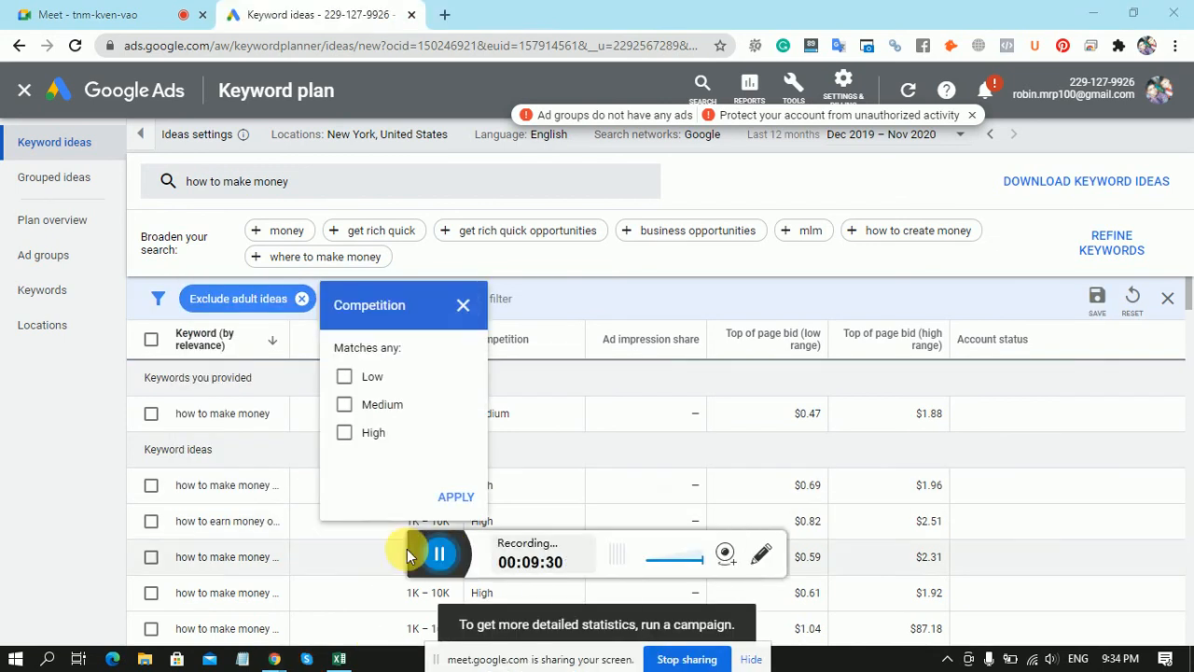
pyautogui.click(365, 378)
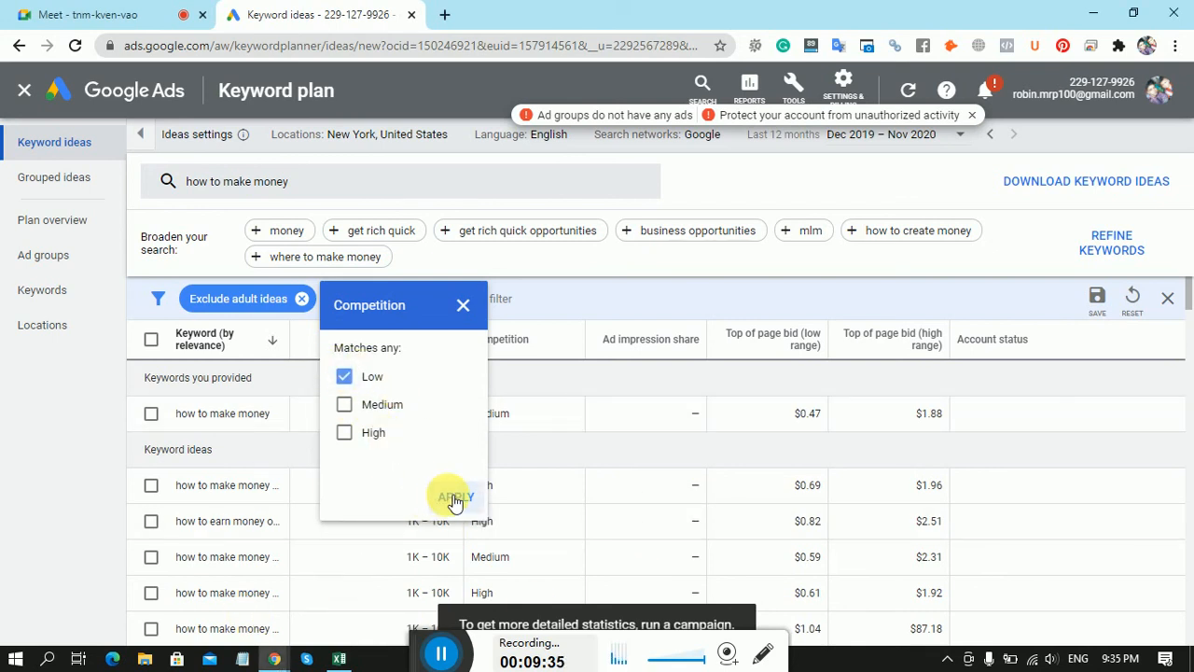
pyautogui.click(519, 455)
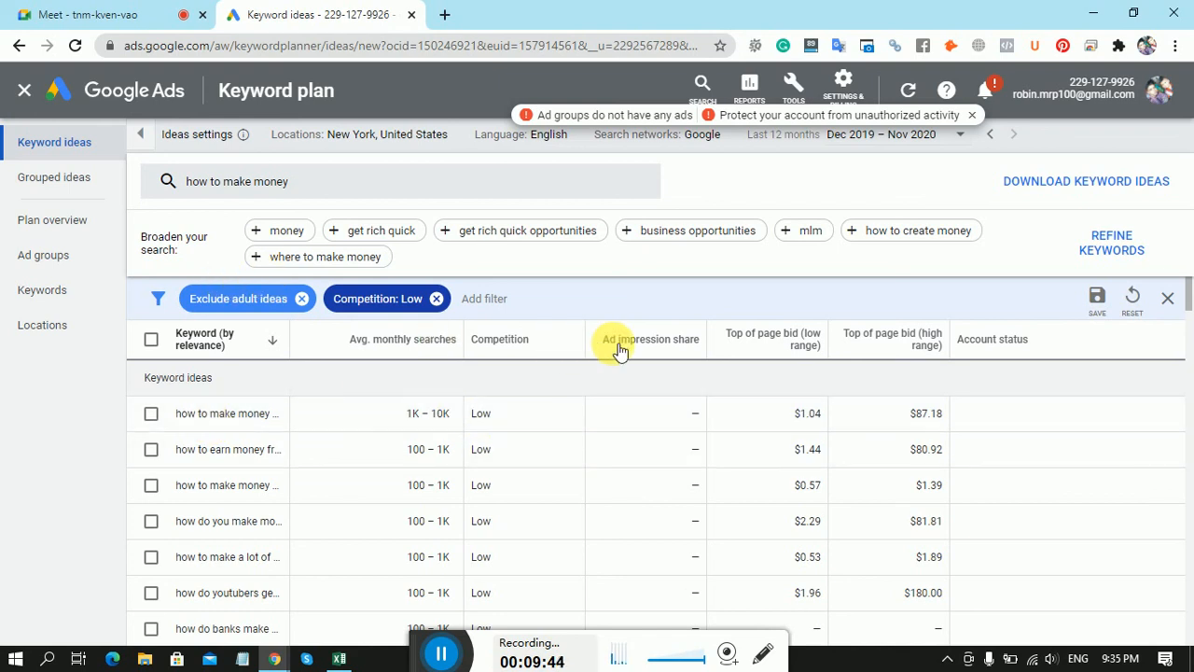
# Examine the explanation of ad impression share and the low-competition keyword ideas with their monthly searches.
pyautogui.click(620, 348)
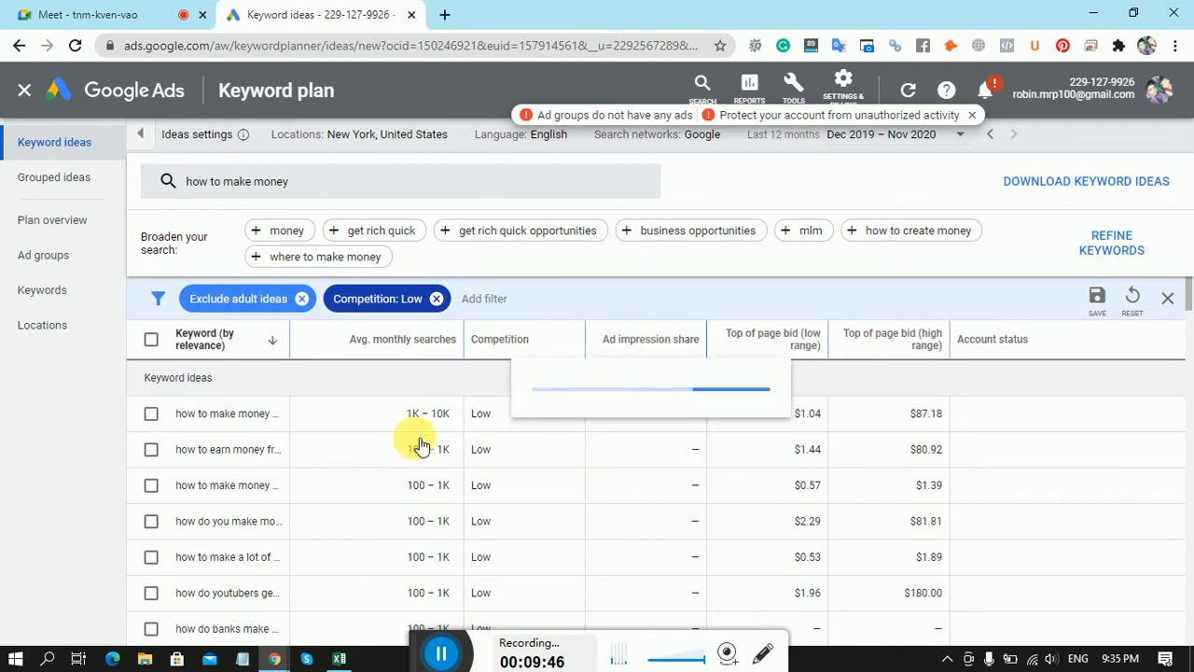
pyautogui.scroll(-1, 420, 444)
pyautogui.scroll(-1, 419, 354)
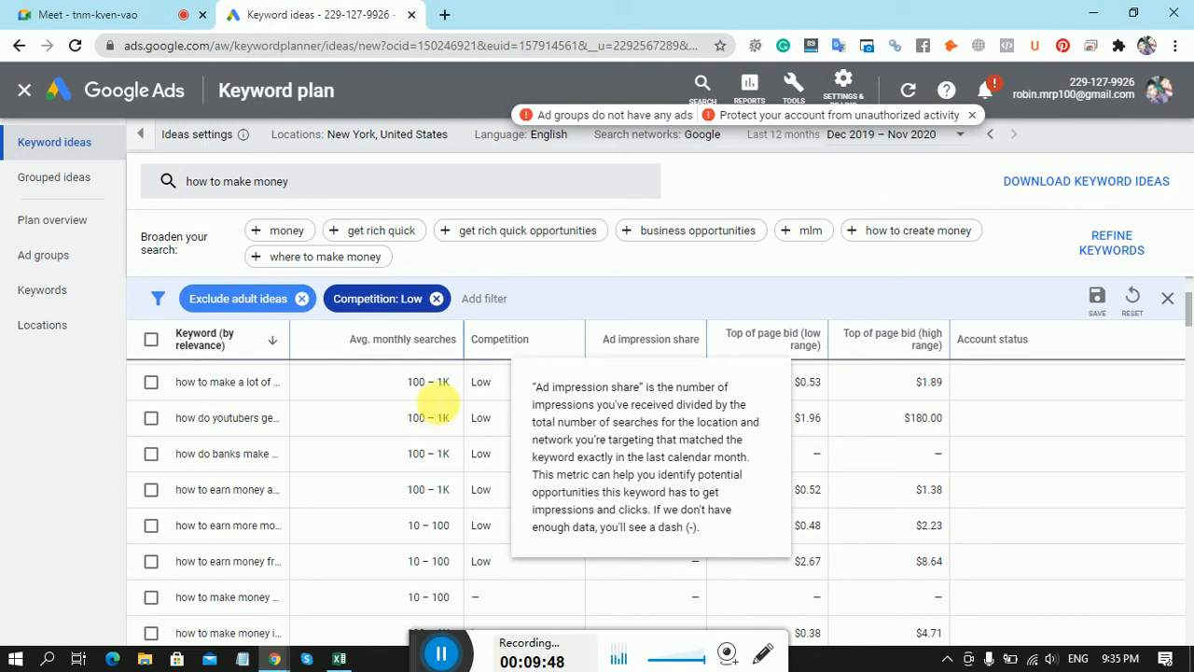
pyautogui.scroll(-1, 434, 403)
pyautogui.scroll(3, 418, 437)
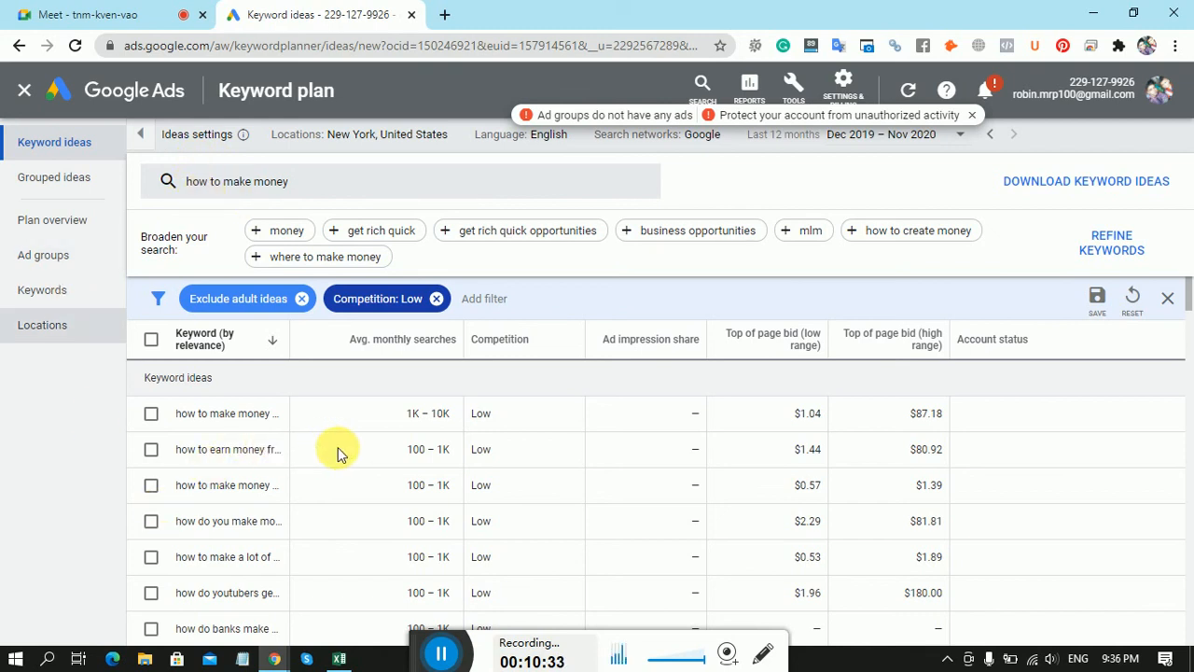
pyautogui.scroll(-3, 248, 450)
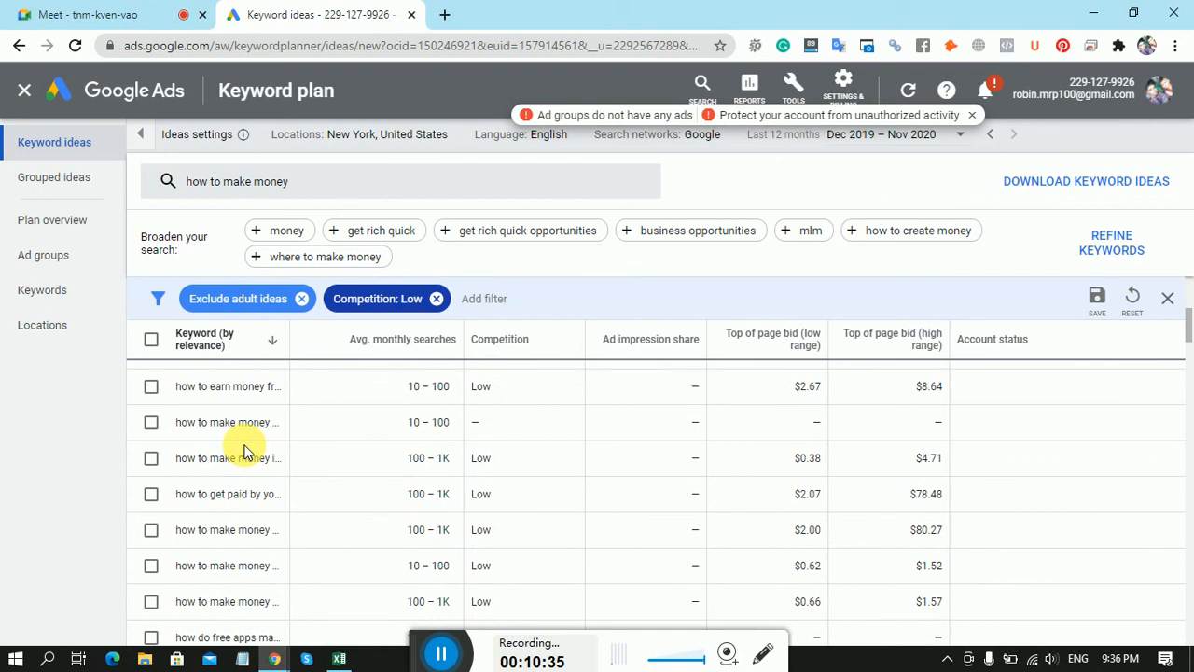
pyautogui.scroll(-5, 244, 451)
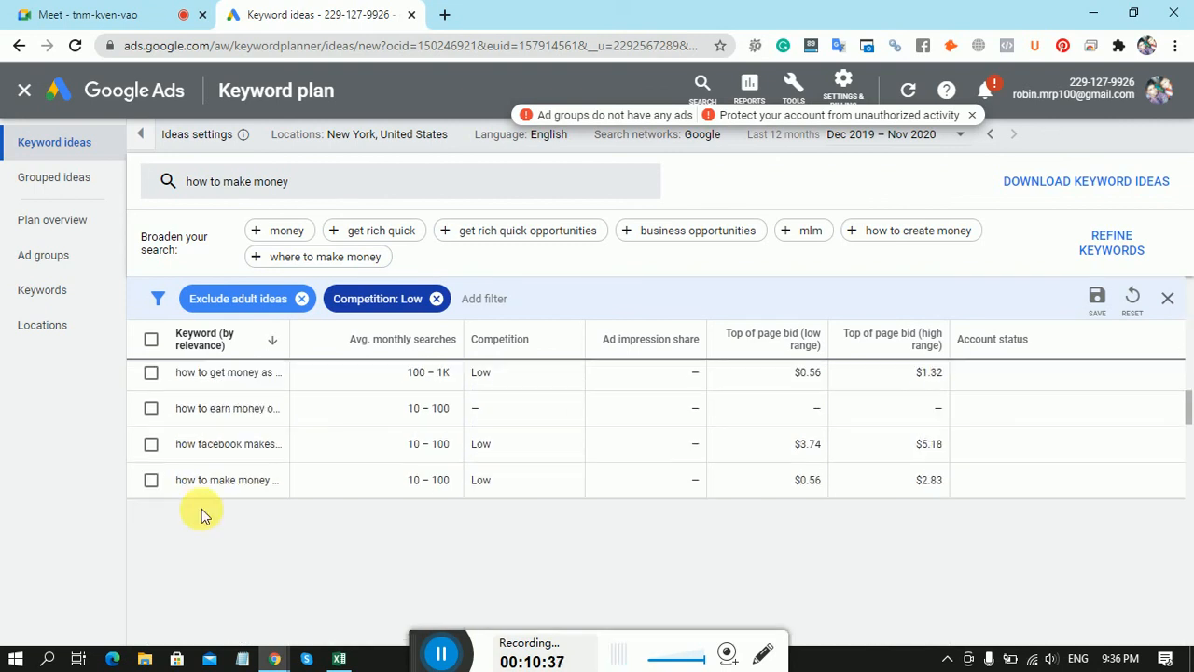
pyautogui.scroll(-1, 203, 501)
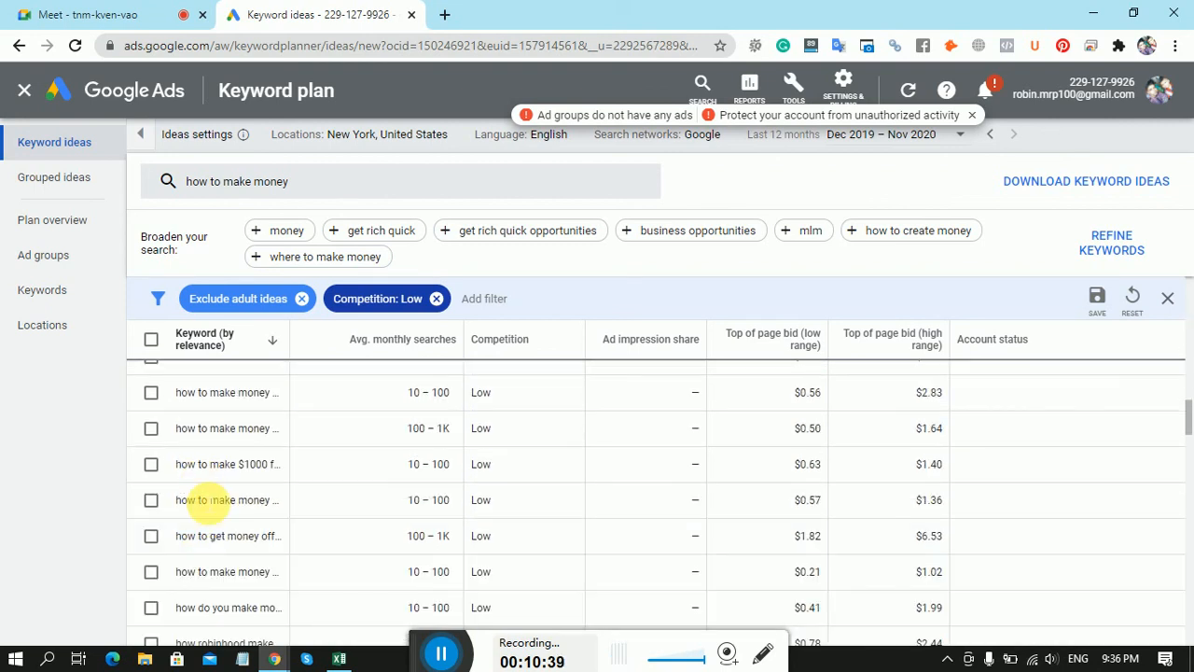
pyautogui.scroll(-2, 203, 502)
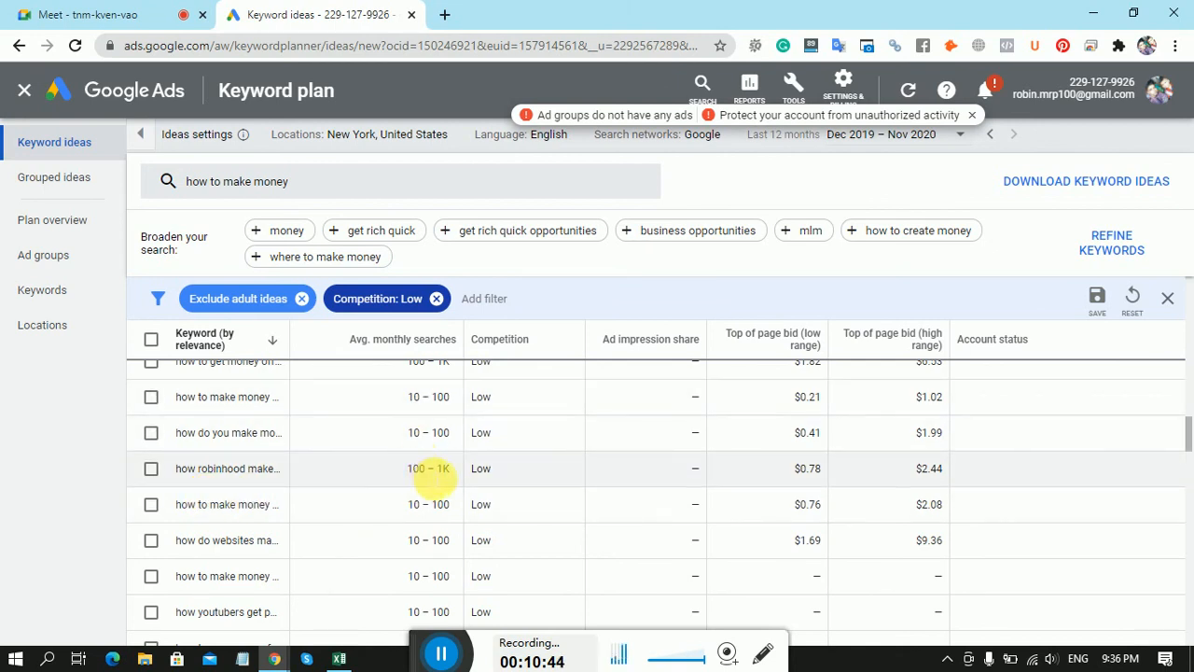
# Sort the filtered keyword ideas by average monthly searches in descending order.
pyautogui.click(407, 345)
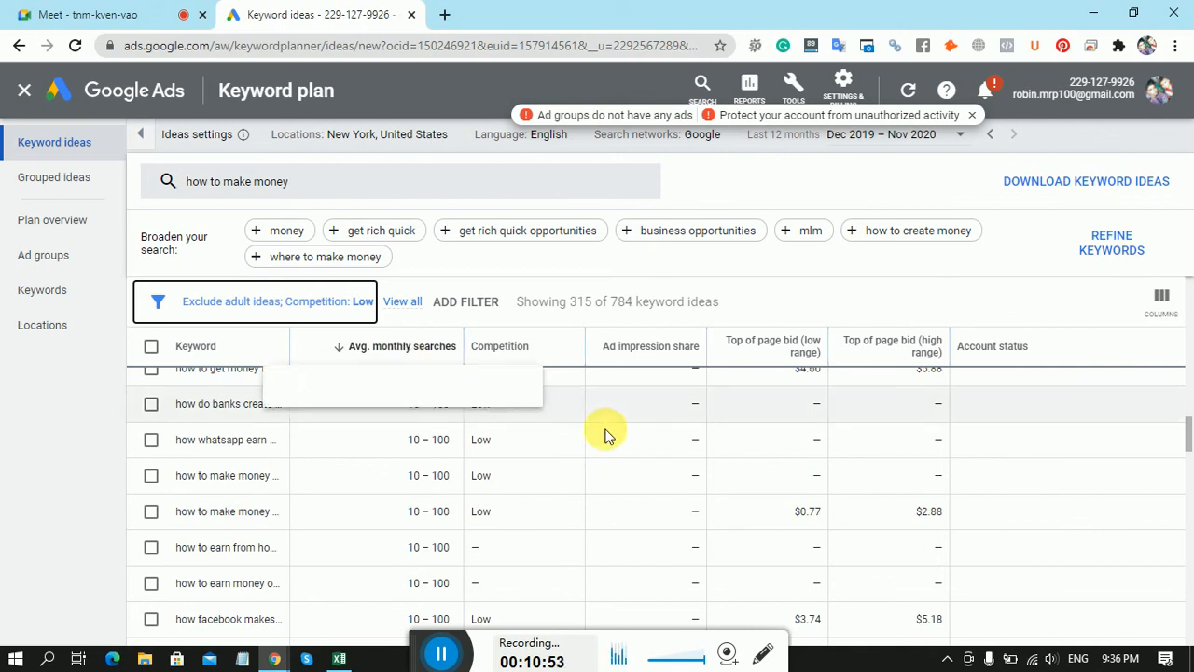
pyautogui.scroll(2, 607, 431)
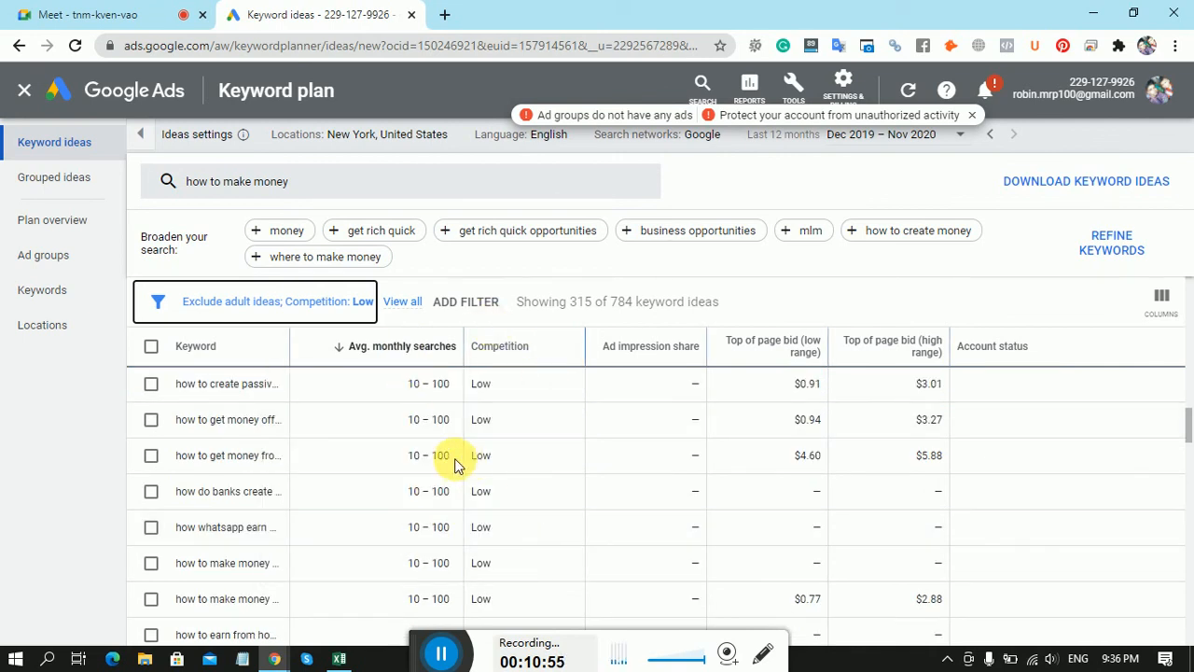
# Examine the low-competition keyword ideas and compare their average monthly search ranges.
pyautogui.scroll(5, 448, 452)
pyautogui.scroll(5, 410, 466)
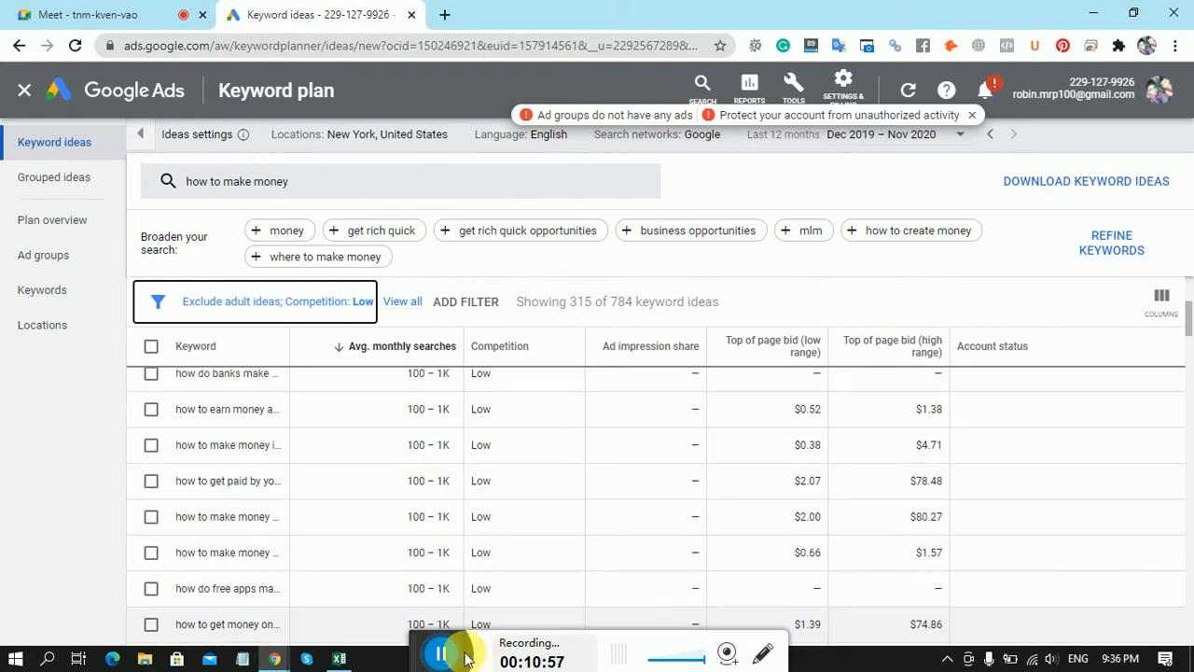
pyautogui.scroll(-1, 414, 578)
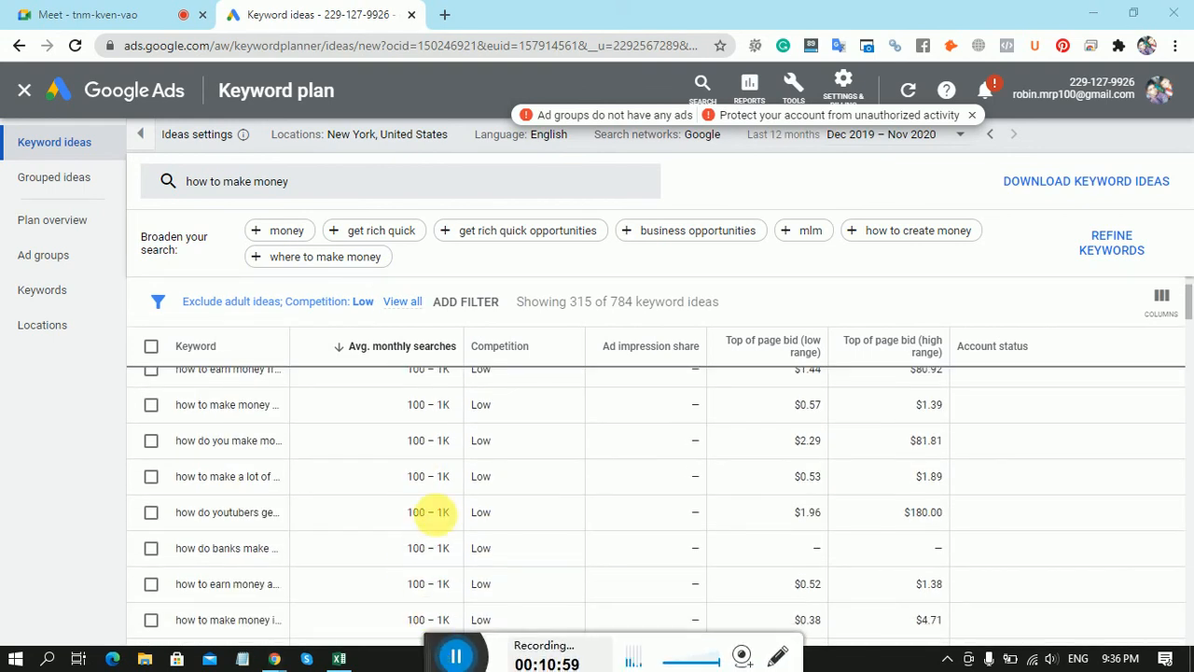
pyautogui.scroll(2, 429, 505)
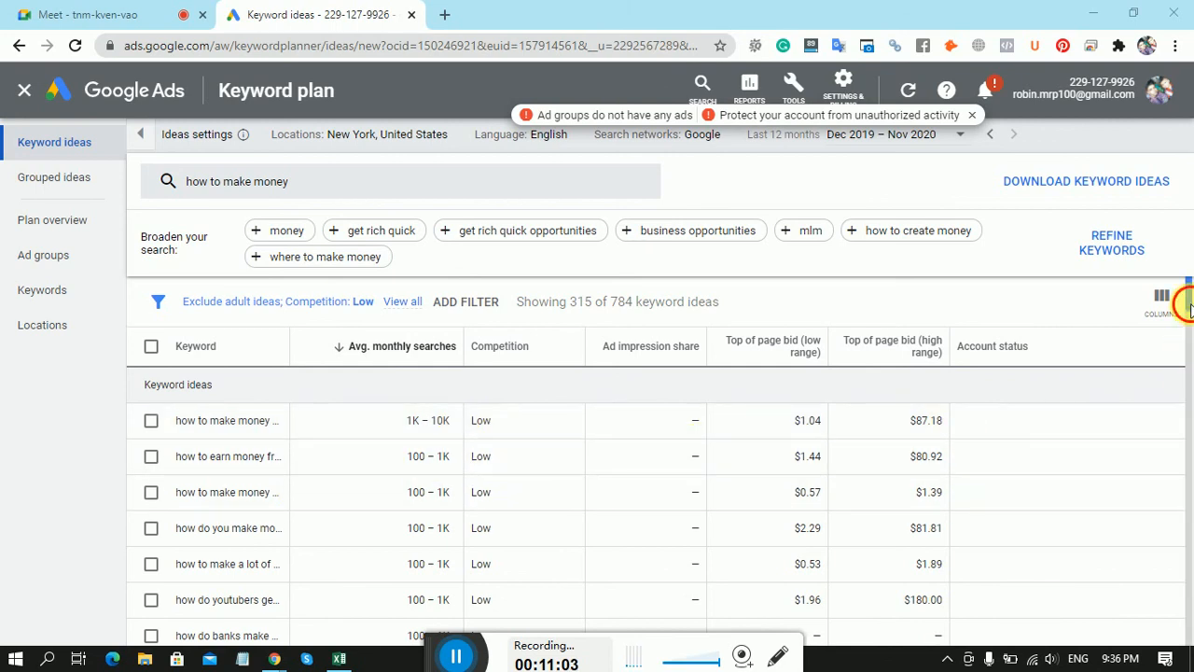
pyautogui.click(1188, 438)
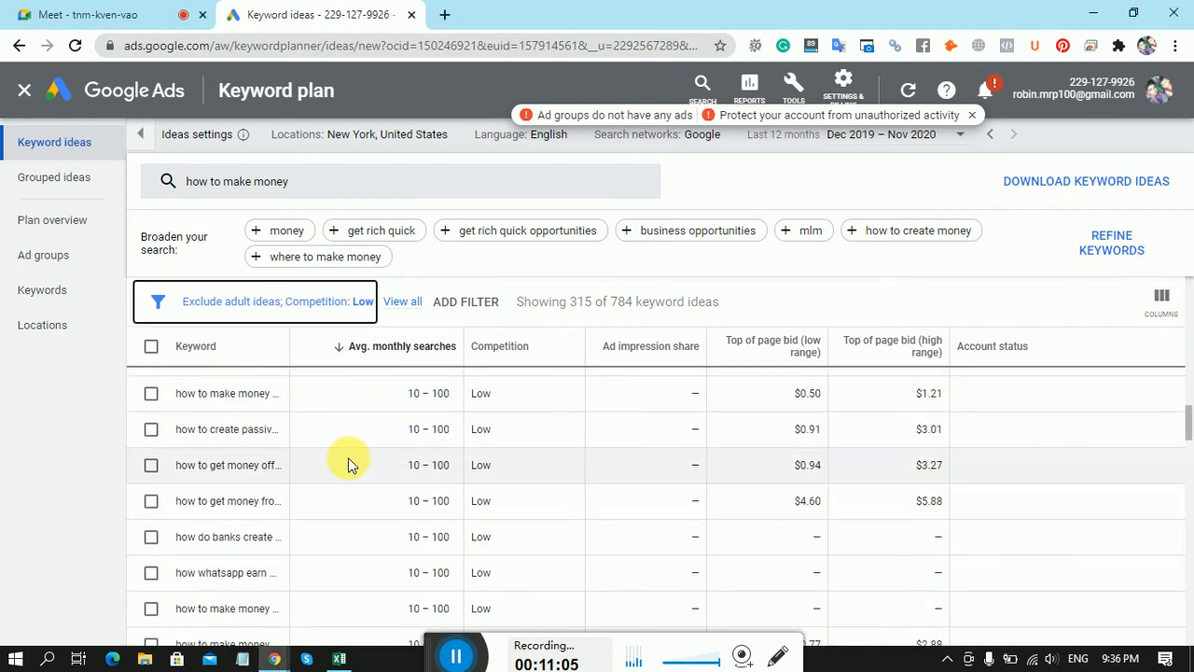
pyautogui.scroll(5, 345, 457)
pyautogui.scroll(5, 347, 447)
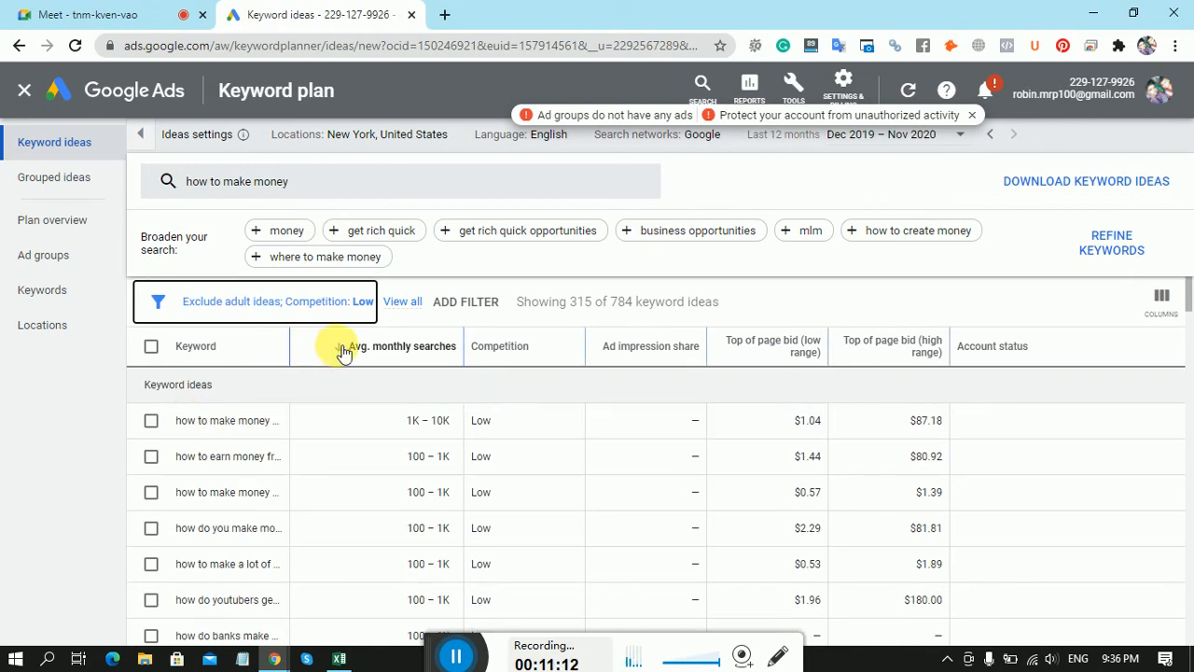
# Widen the Keyword column to show the full keyword phrases and read through the highest-volume ideas.
pyautogui.moveTo(290, 346); pyautogui.dragTo(374, 347)
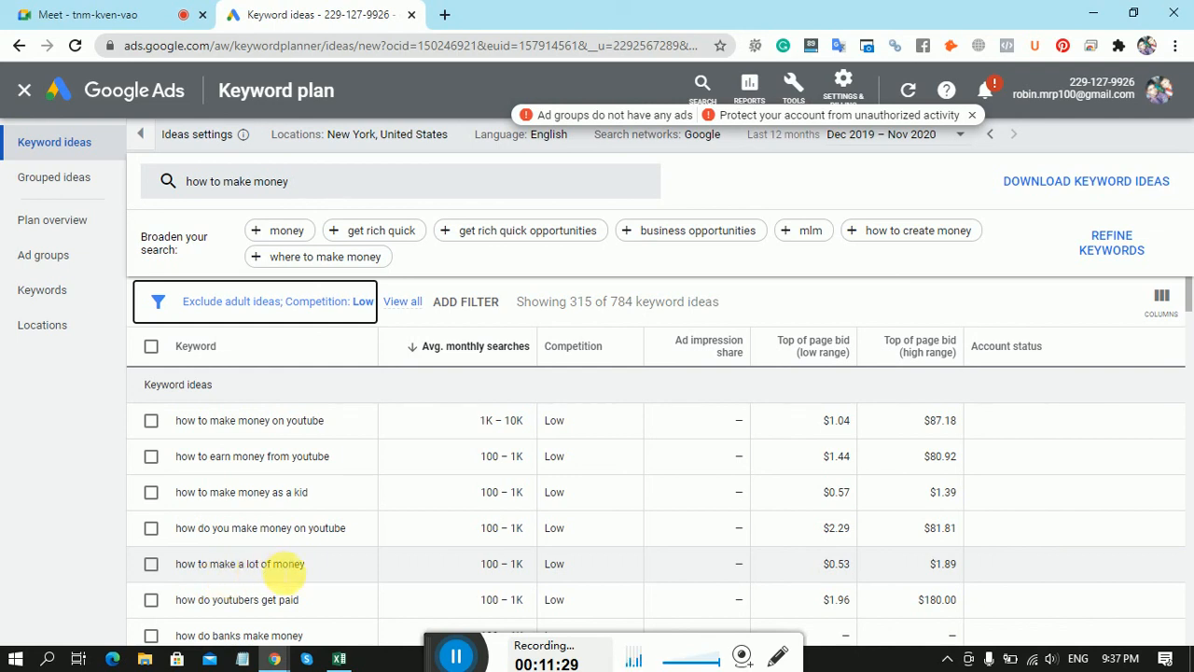
pyautogui.scroll(-1, 322, 527)
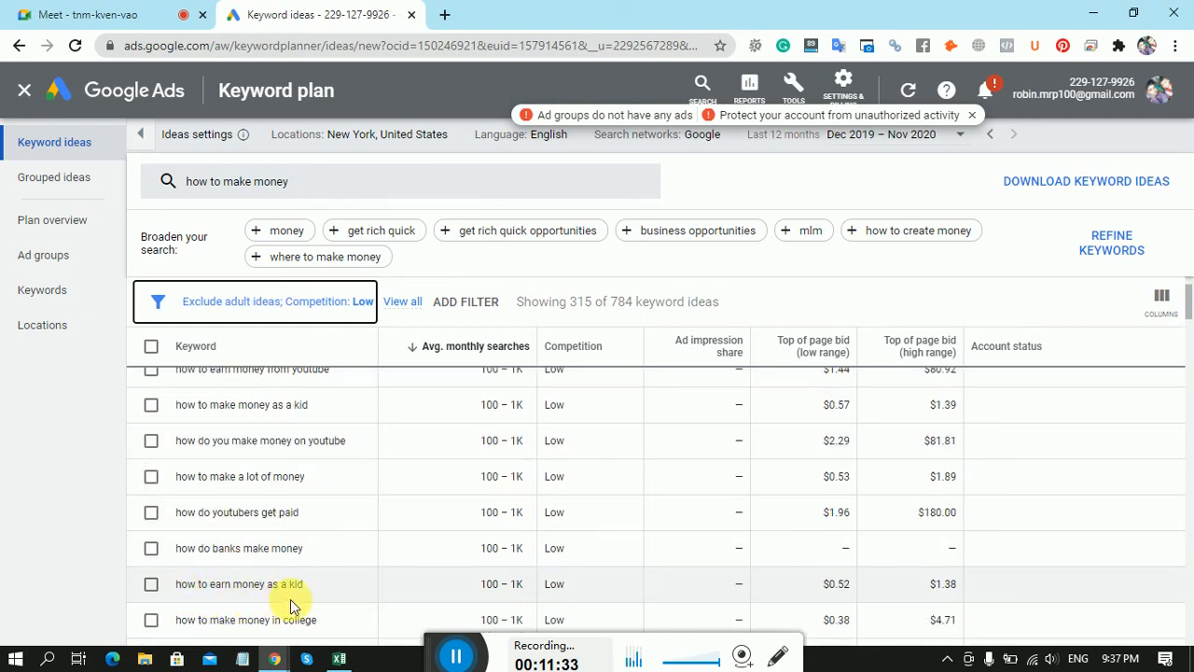
pyautogui.scroll(-1, 315, 571)
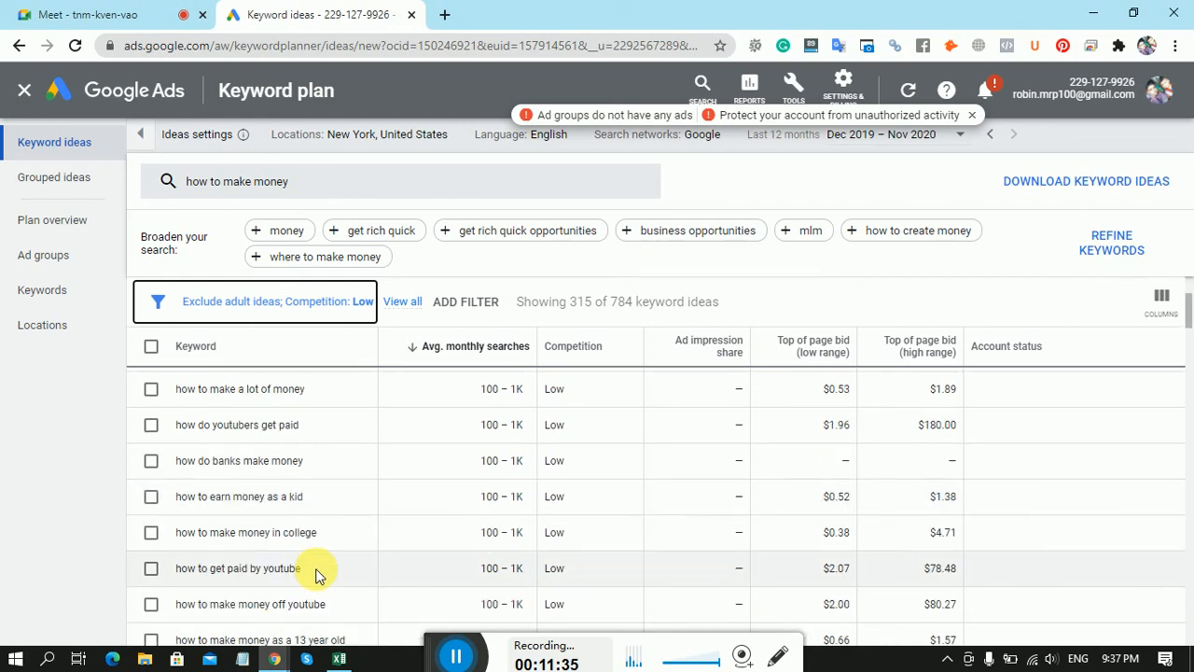
pyautogui.scroll(-3, 315, 571)
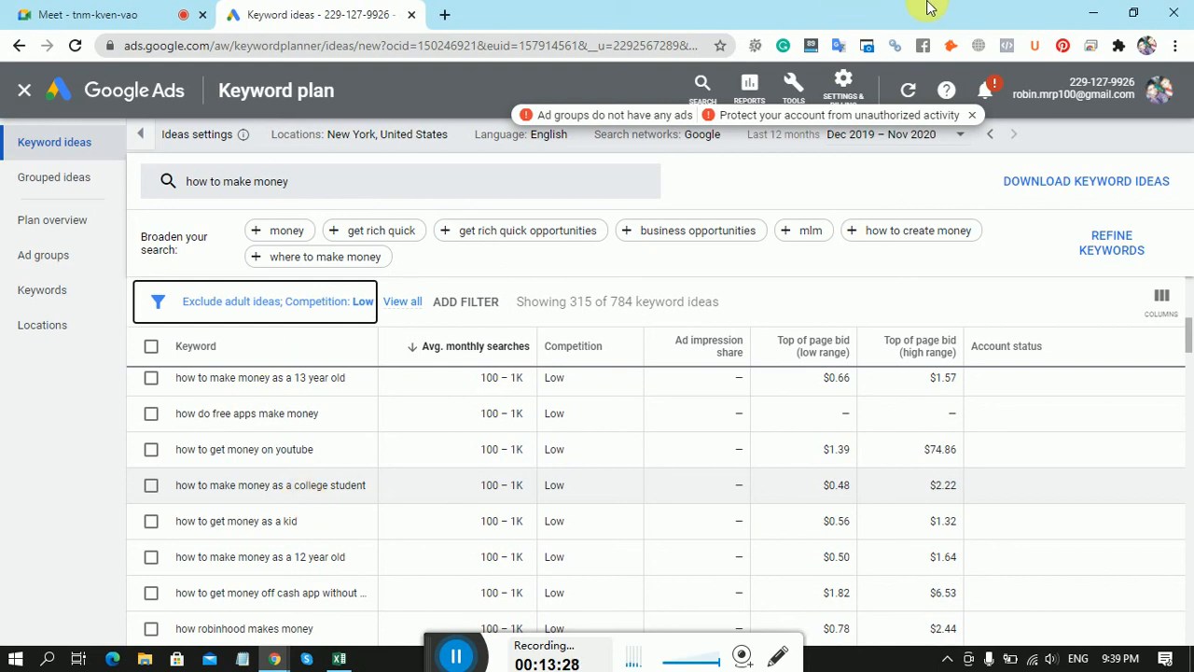
# Dismiss the account alerts and set the search networks to Google and search partners.
pyautogui.click(972, 115)
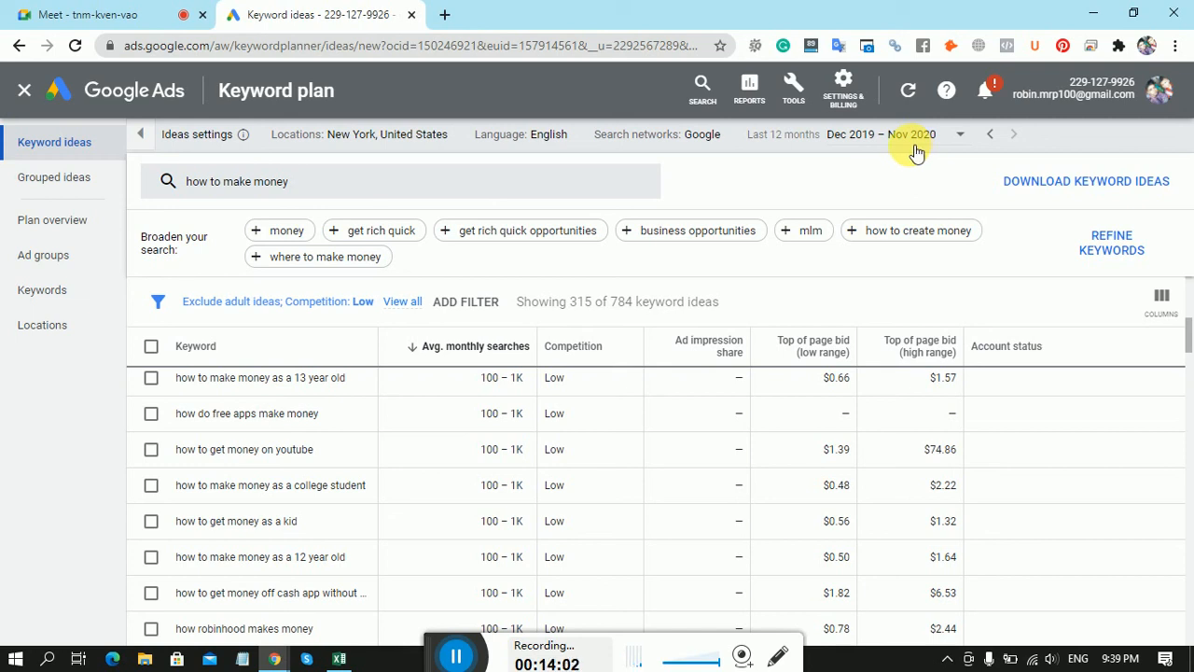
pyautogui.moveTo(497, 350)
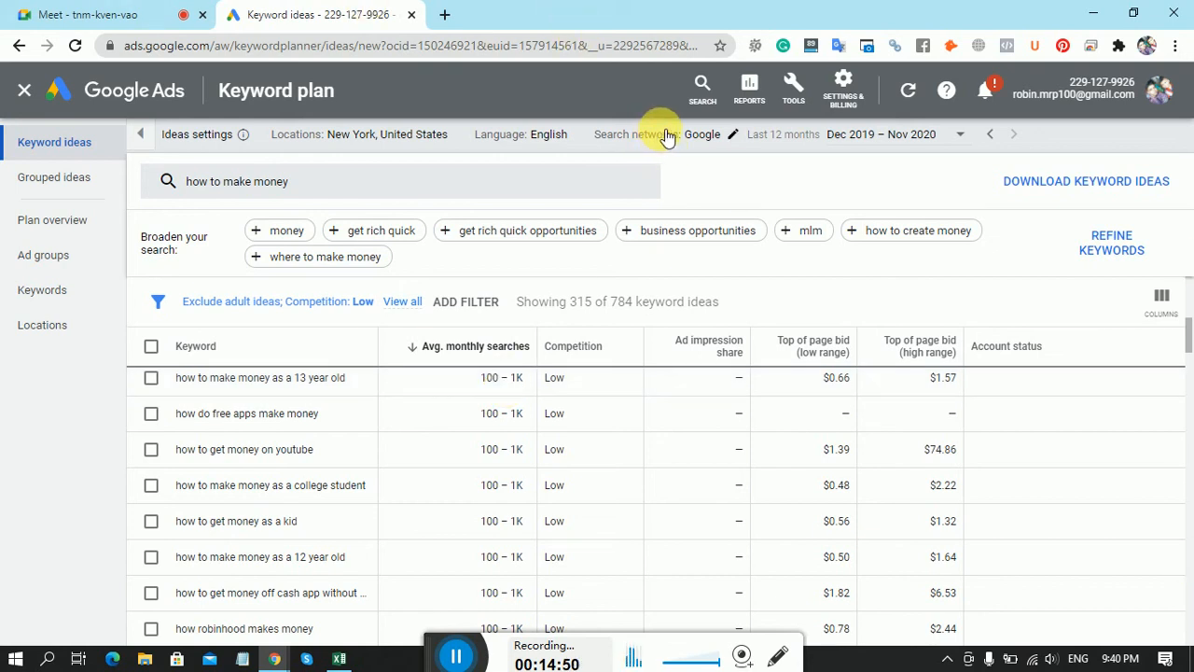
pyautogui.click(733, 138)
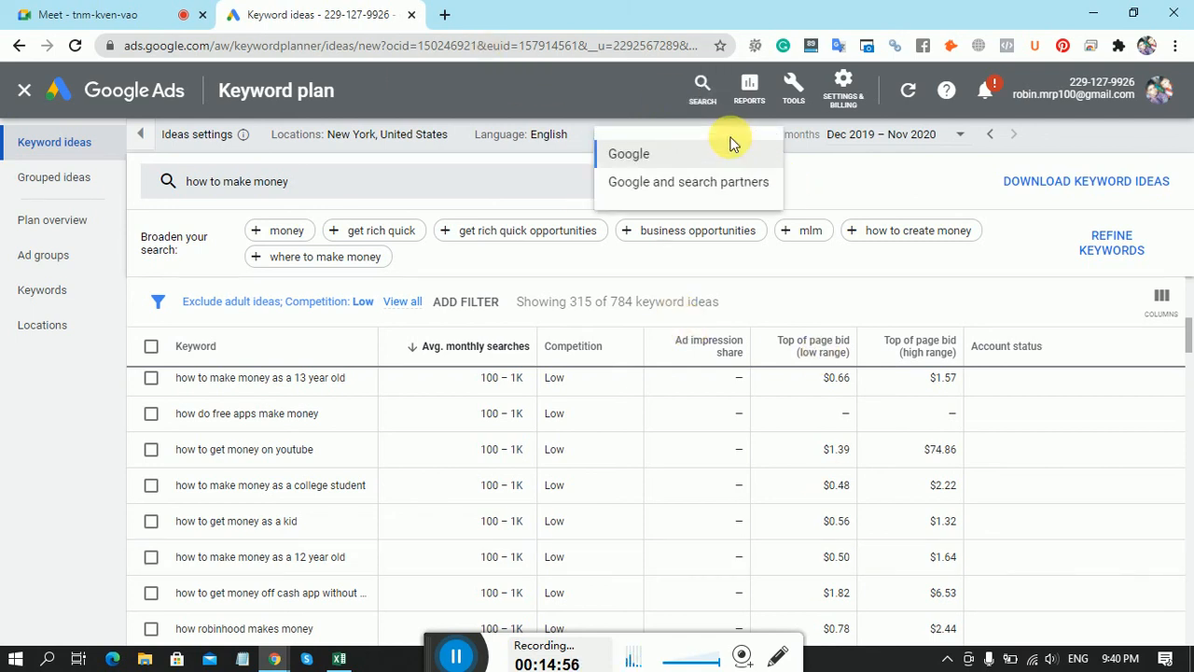
pyautogui.click(714, 192)
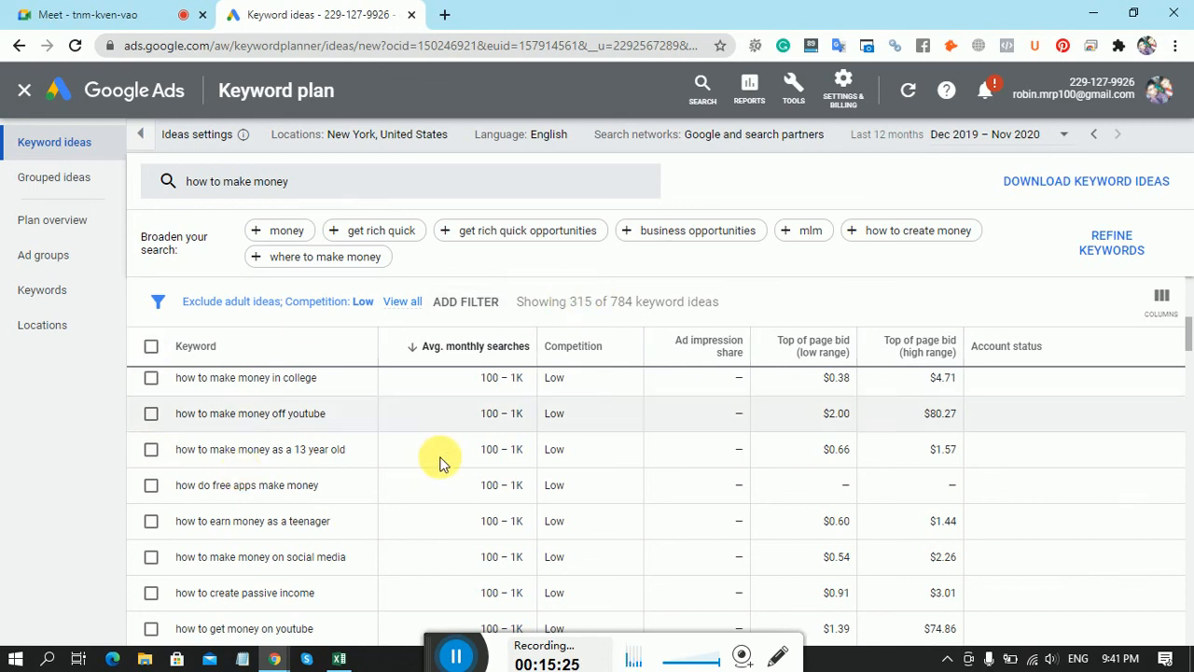
# Download the keyword ideas as a .csv file and view it in a maximized Excel window.
pyautogui.click(1054, 181)
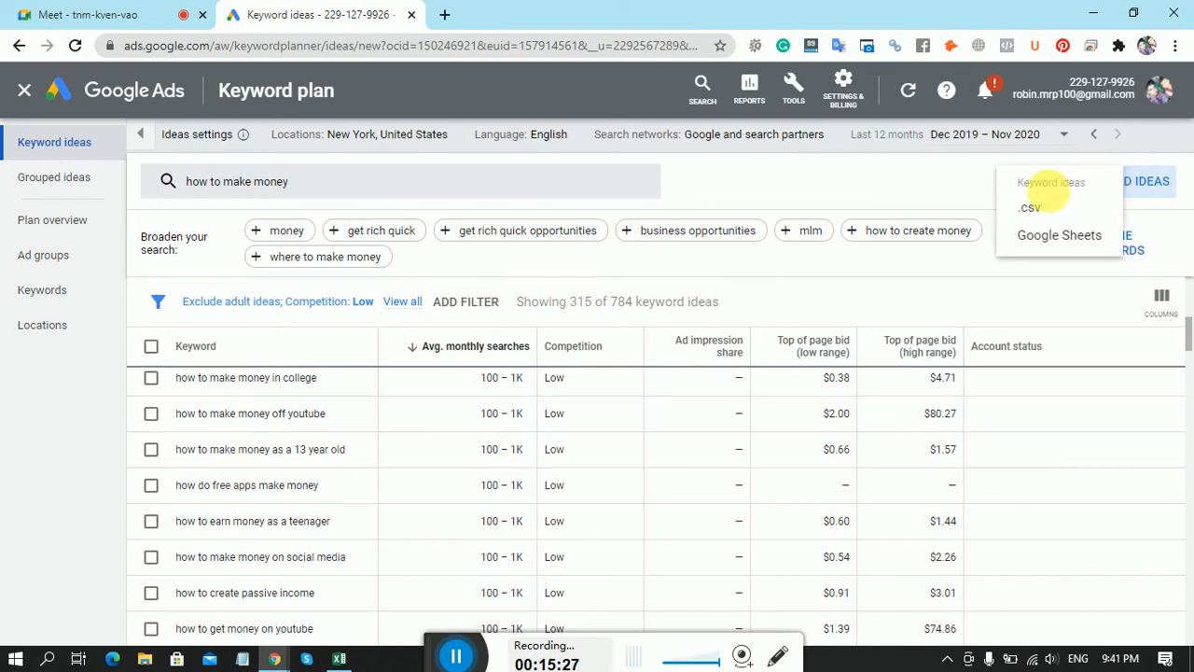
pyautogui.click(1050, 208)
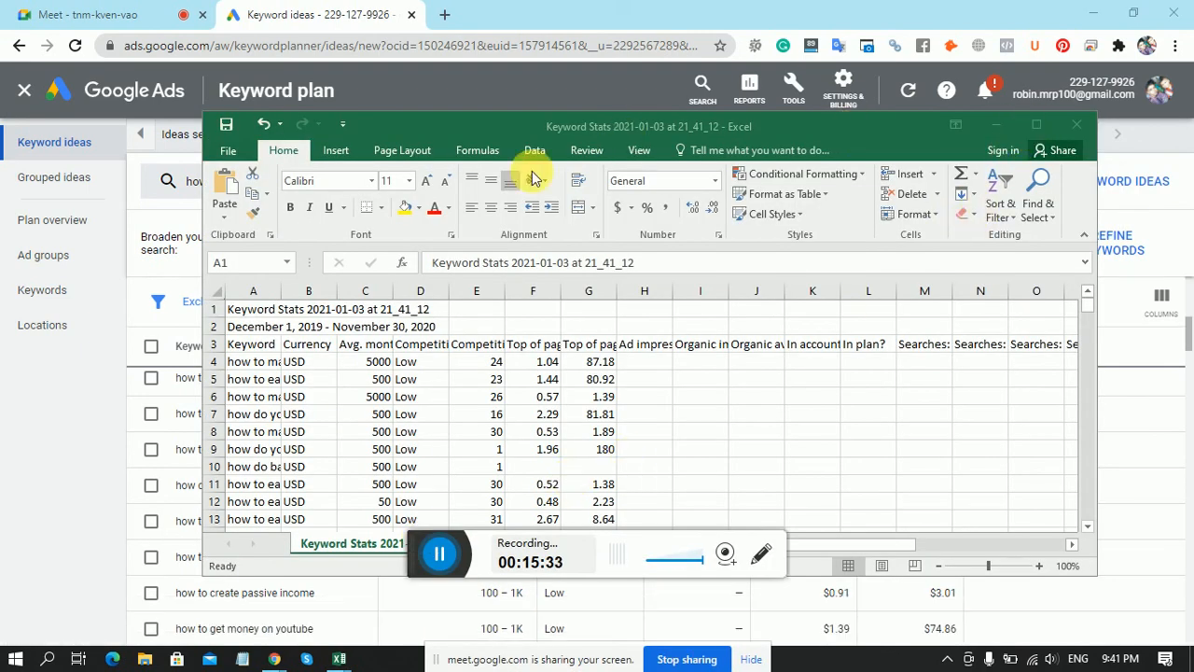
pyautogui.moveTo(424, 545); pyautogui.dragTo(400, 665)
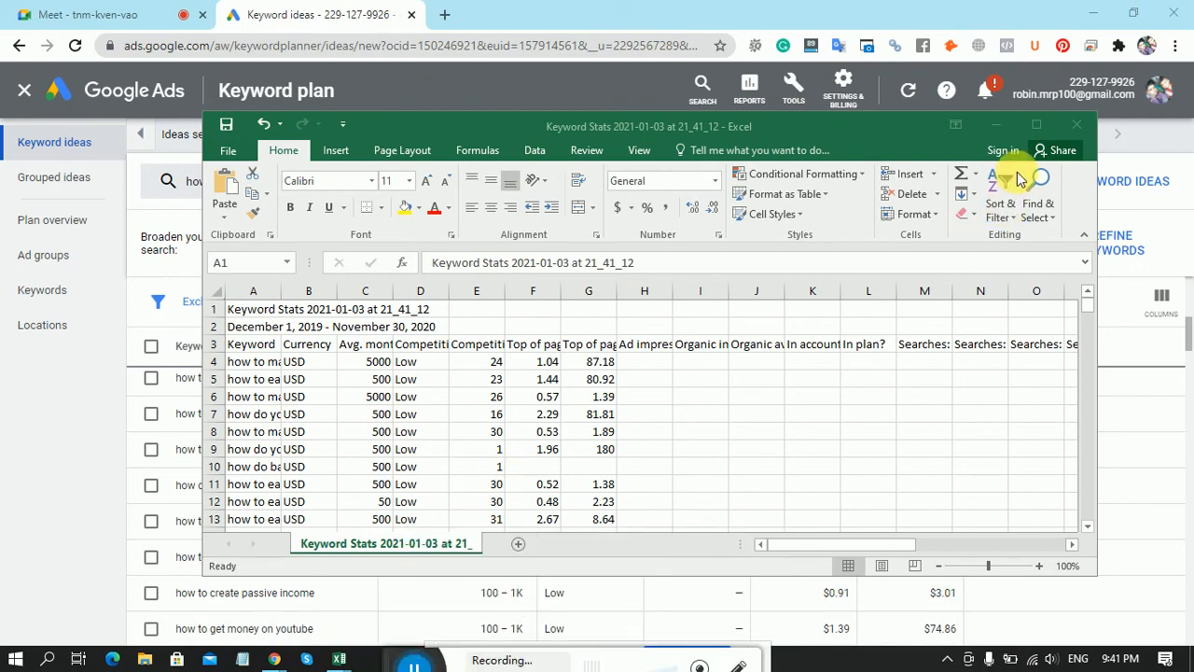
pyautogui.click(880, 127)
pyautogui.click(1035, 124)
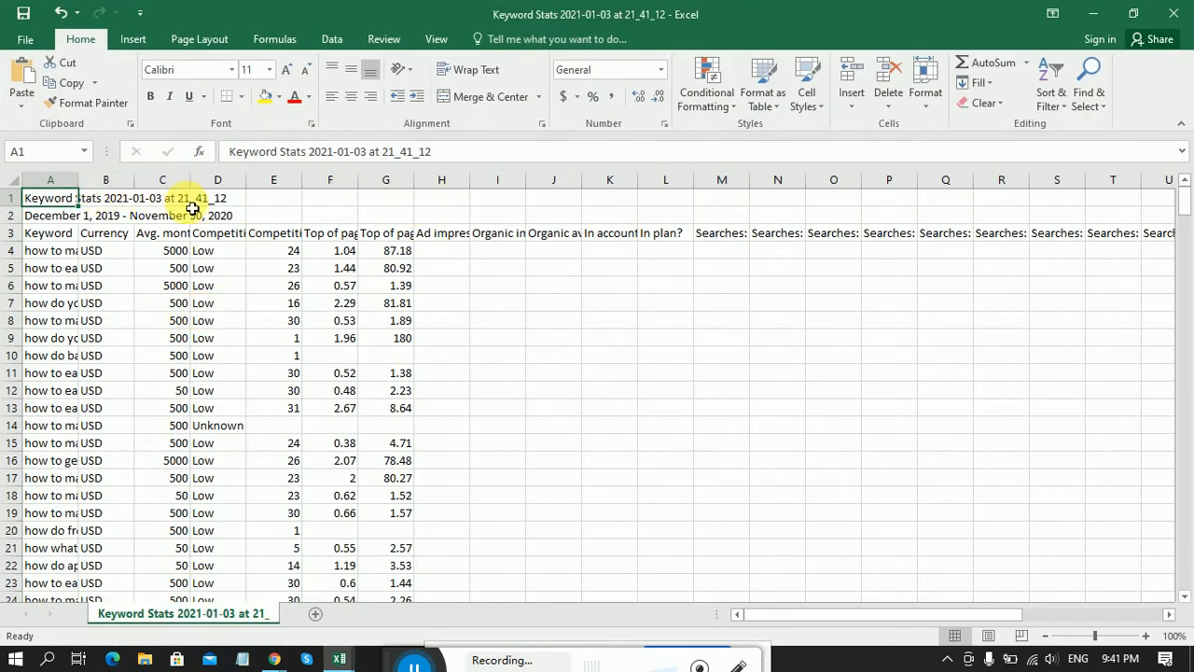
# Widen column A and columns C through G to fit the keywords, search, competition and bid data.
pyautogui.moveTo(88, 189); pyautogui.dragTo(221, 191)
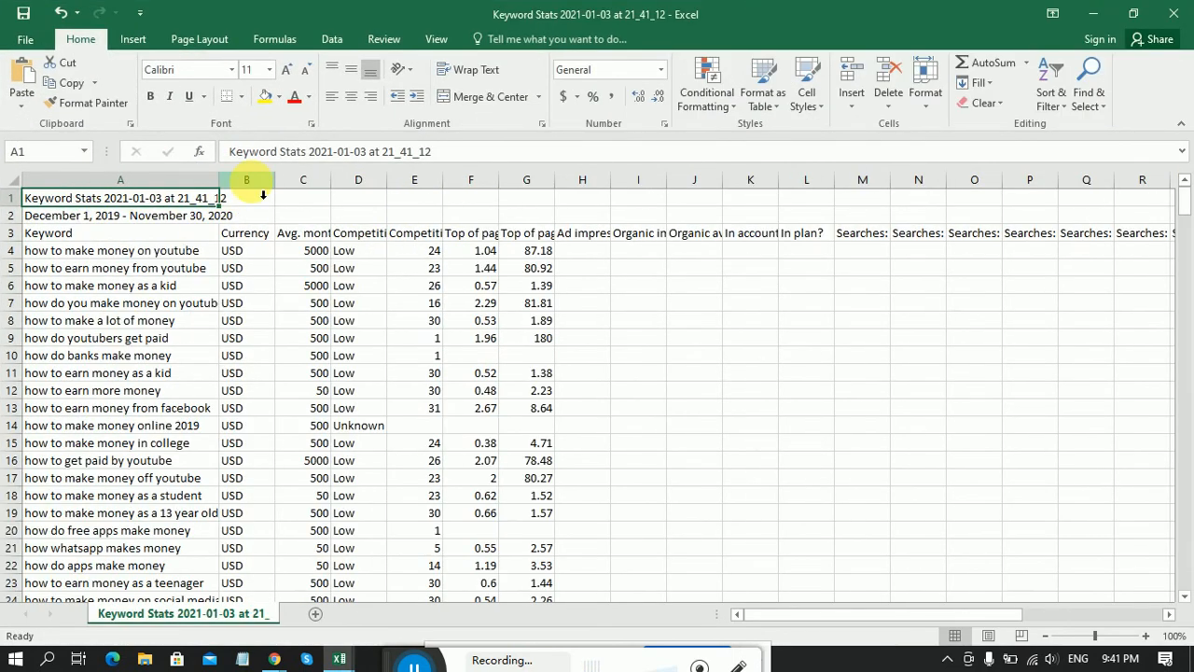
pyautogui.moveTo(331, 180); pyautogui.dragTo(905, 189)
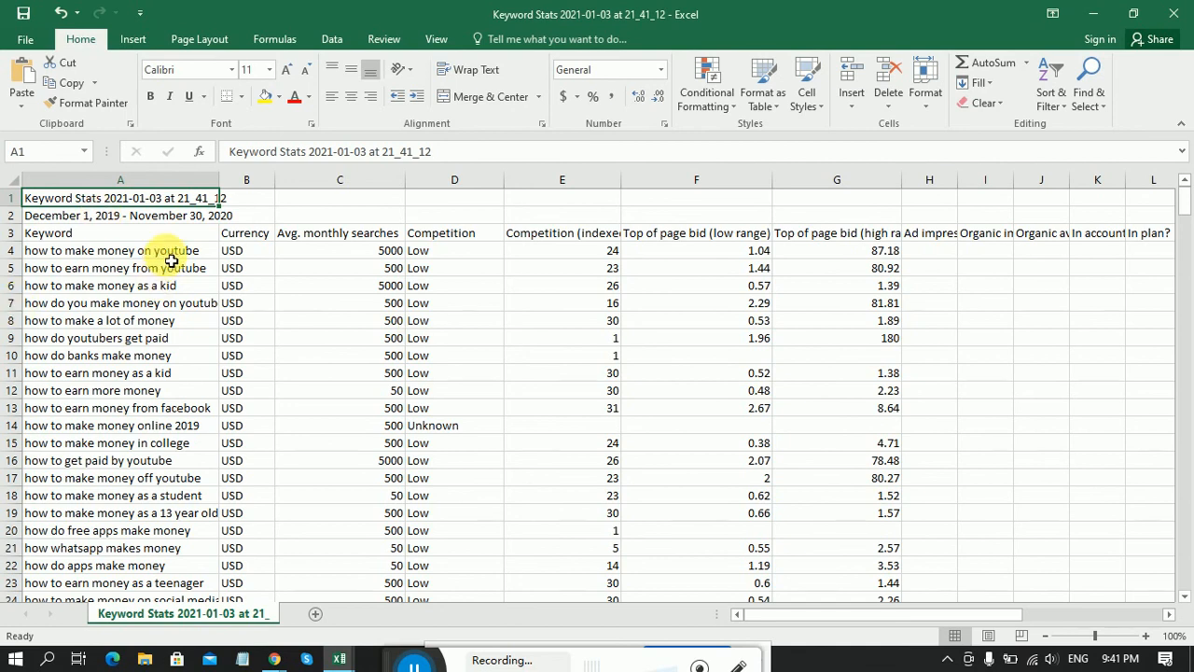
pyautogui.moveTo(220, 186); pyautogui.dragTo(401, 183)
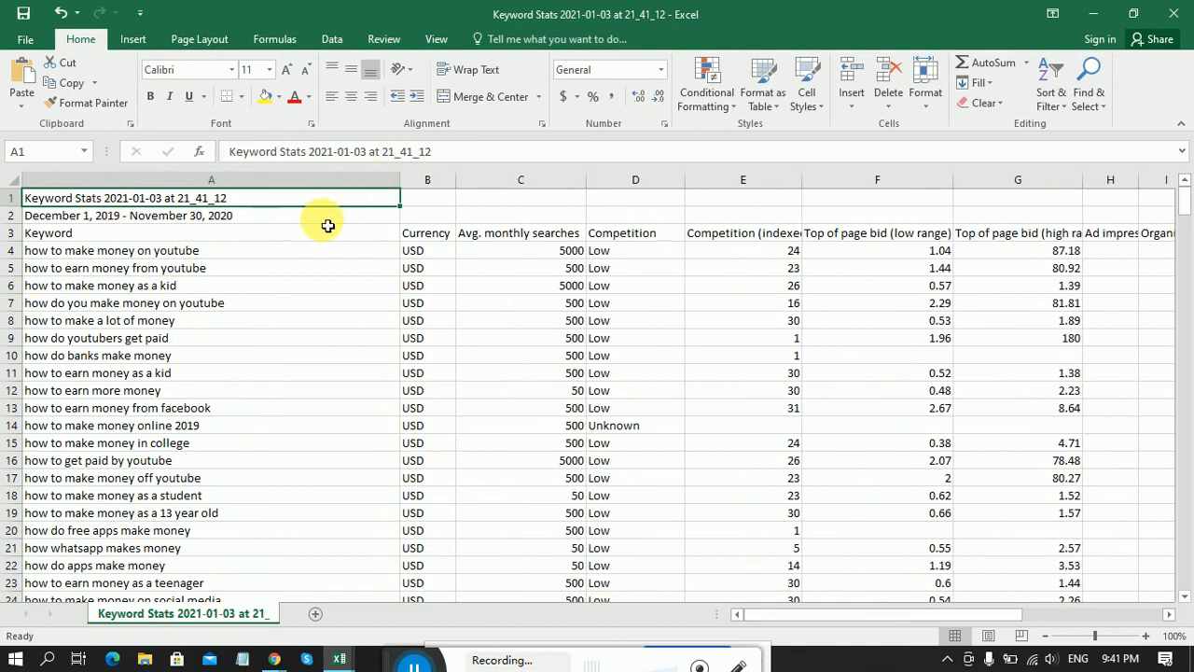
# Clear the report title and date range in A1:A2 and the contents of the Currency column.
pyautogui.moveTo(324, 218); pyautogui.dragTo(133, 200)
pyautogui.press('Delete')
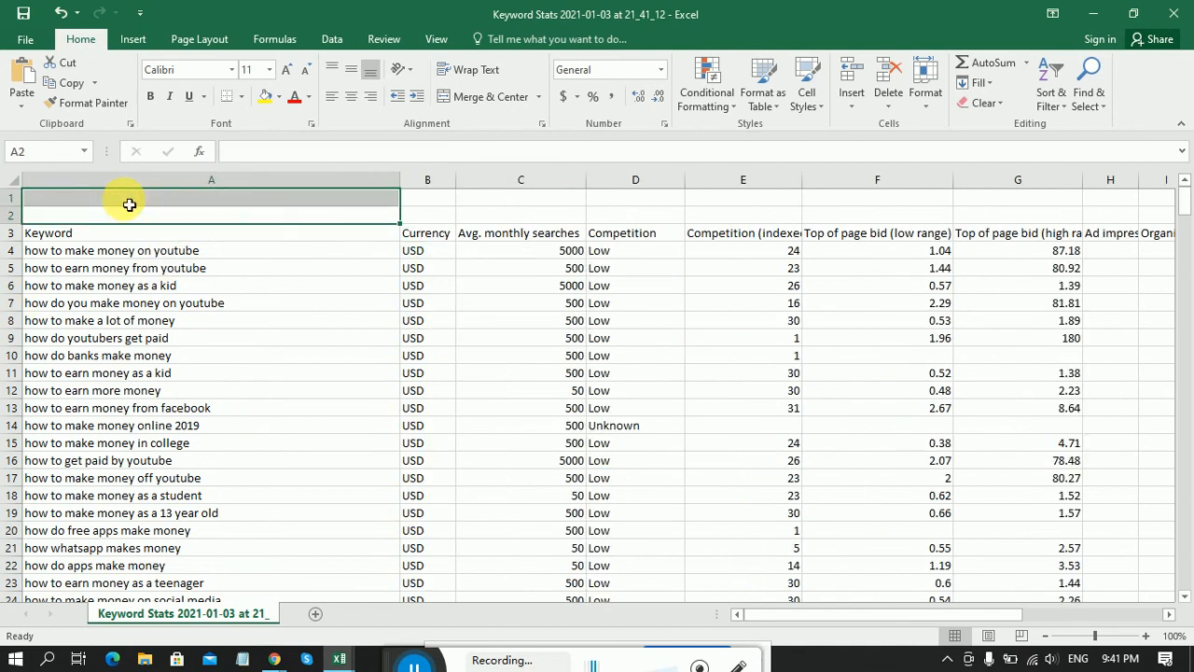
pyautogui.click(504, 422)
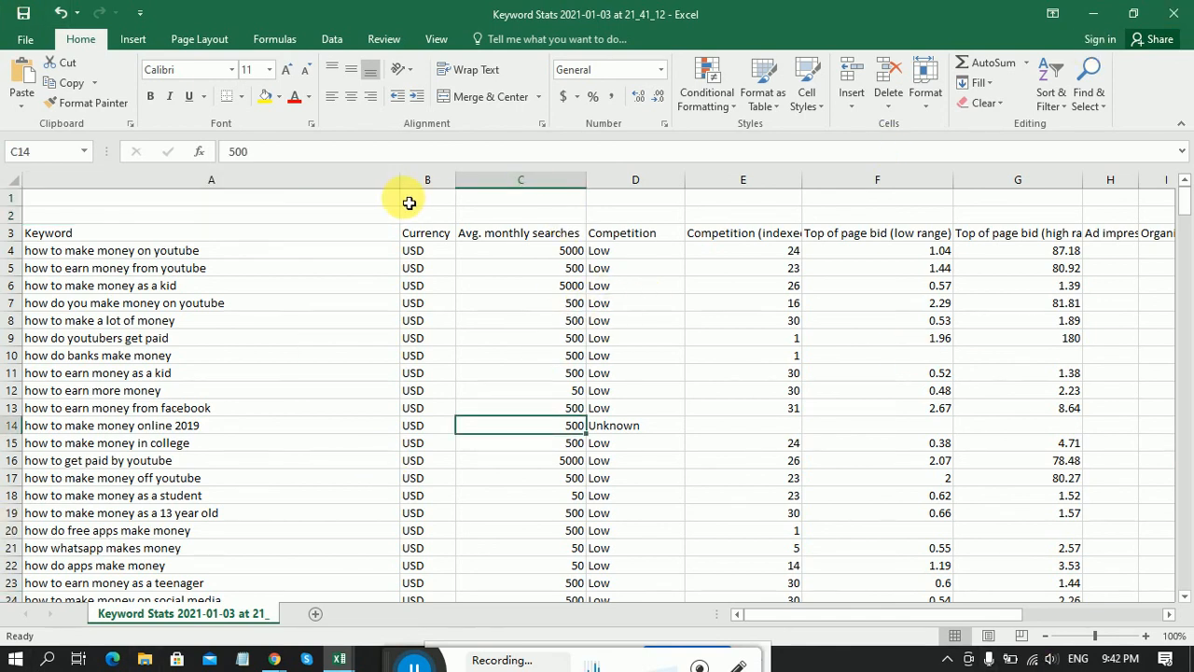
pyautogui.click(431, 181)
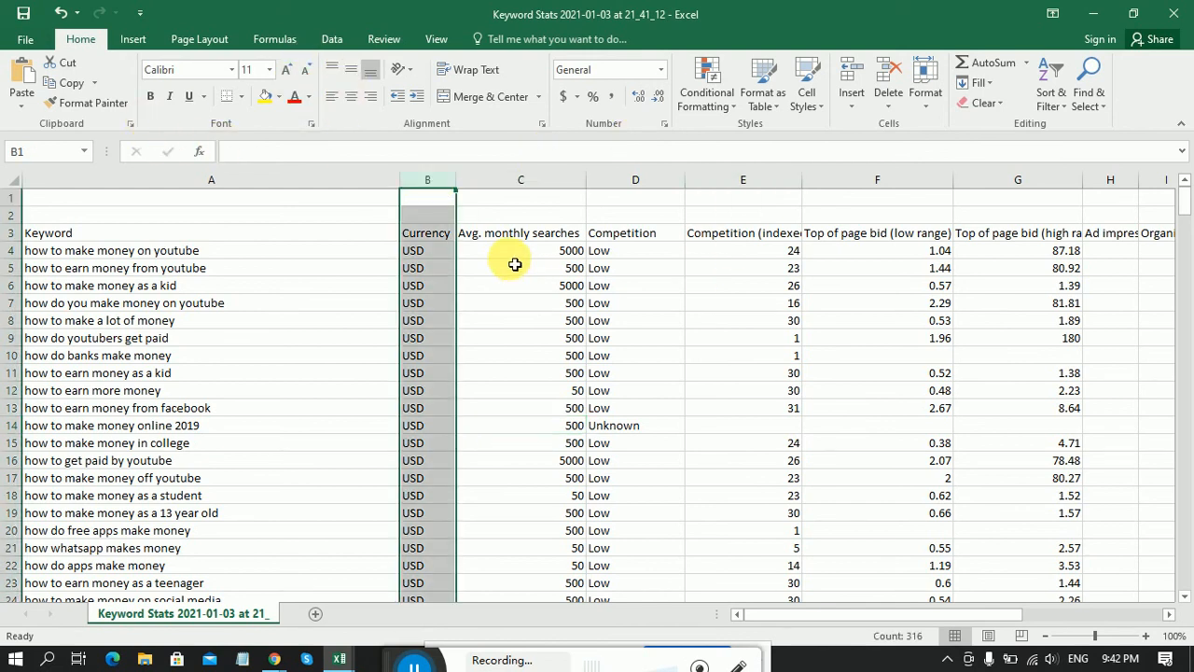
pyautogui.press('Delete')
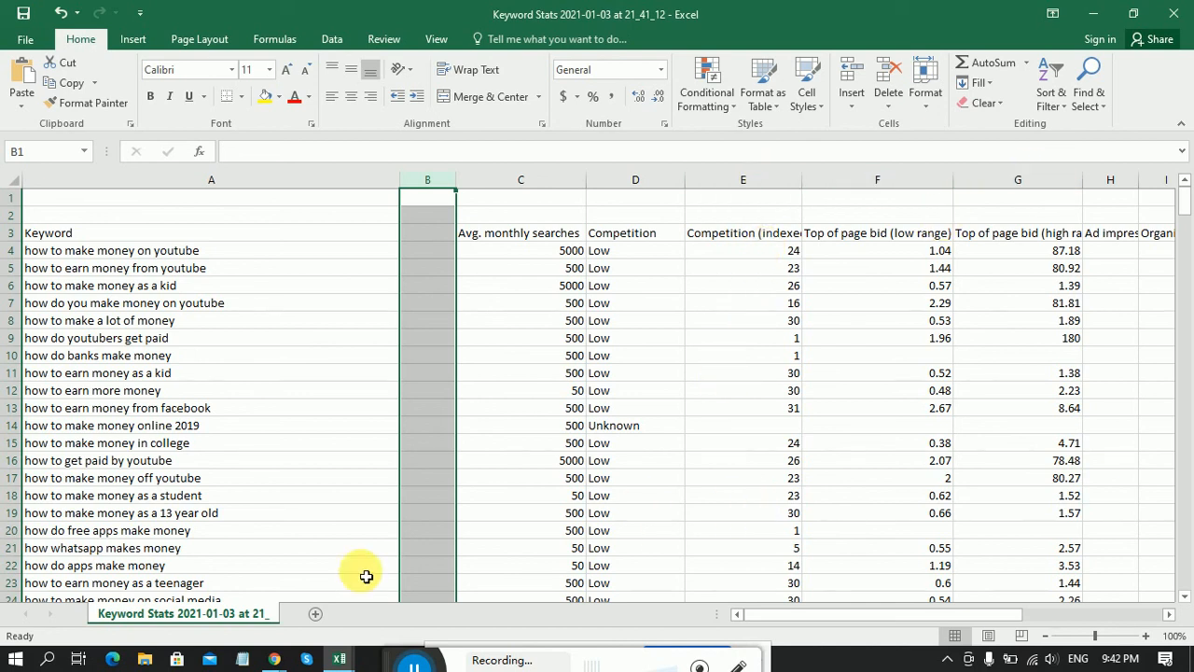
pyautogui.click(535, 305)
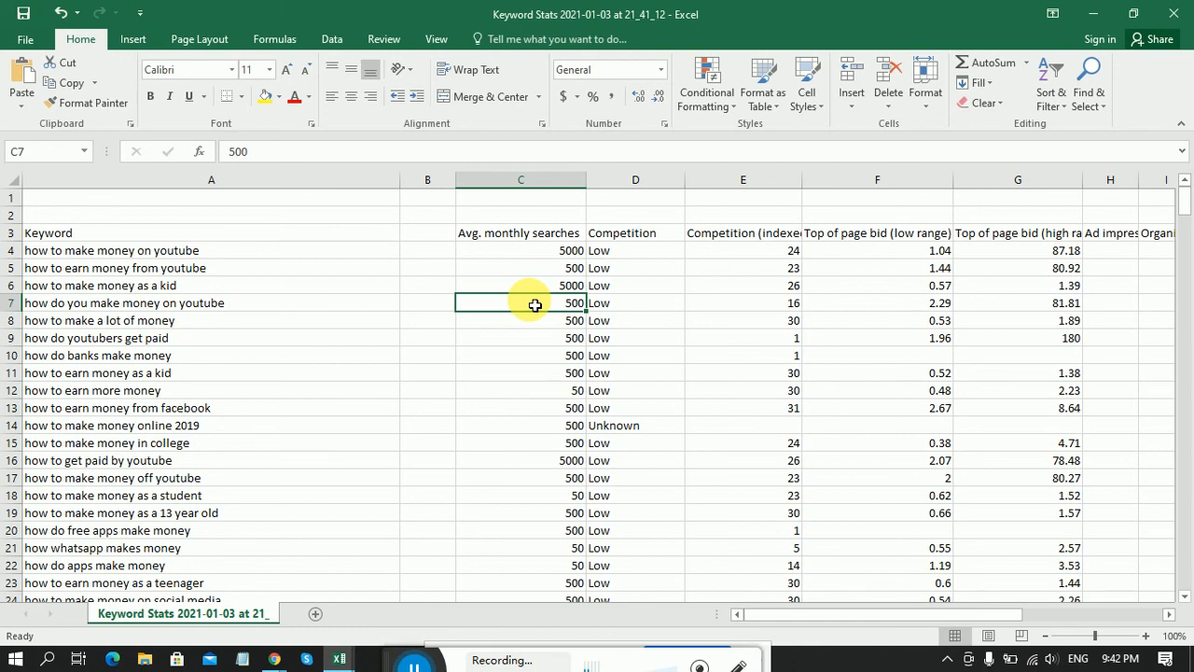
# Examine the exported monthly search figures and keywords down to the last row and return to the top of the sheet.
pyautogui.click(541, 250)
pyautogui.keyDown('shift'); pyautogui.click(541, 546); pyautogui.keyUp('shift')
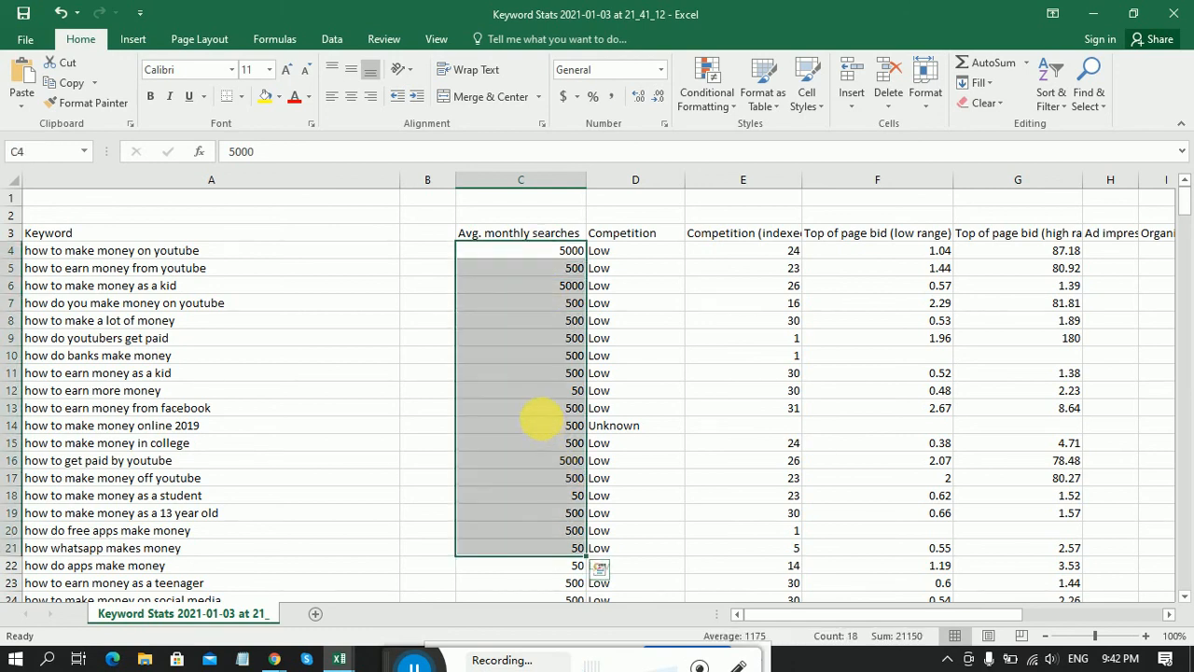
pyautogui.click(541, 424)
pyautogui.scroll(-20, 565, 401)
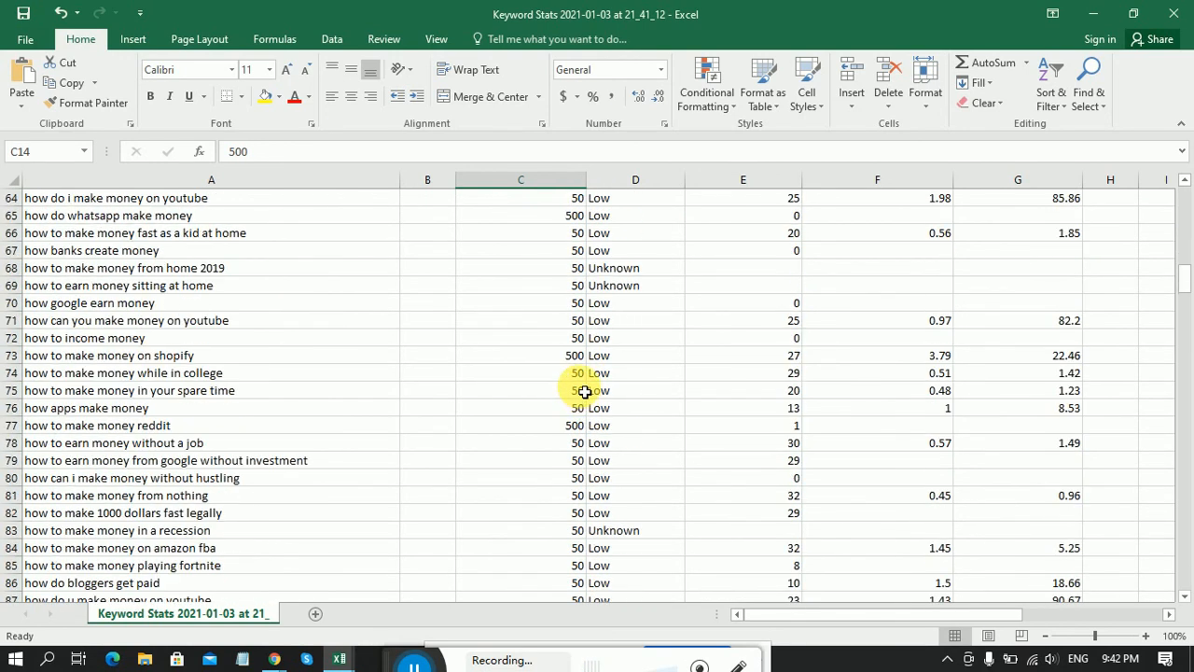
pyautogui.scroll(-20, 584, 392)
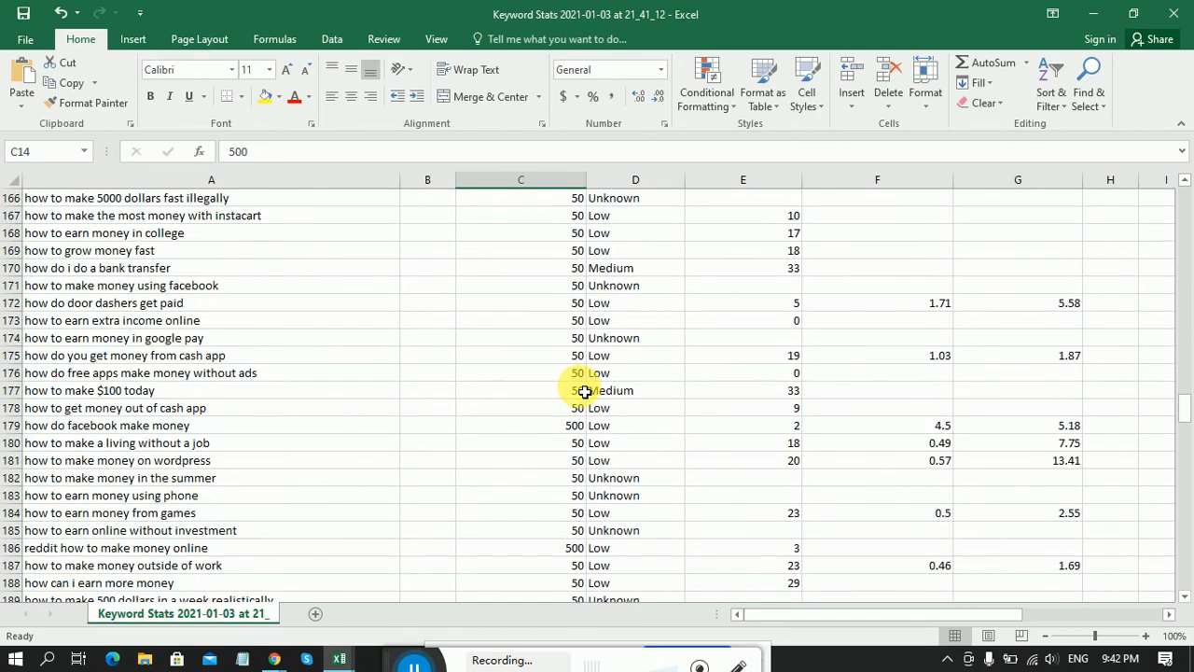
pyautogui.scroll(-20, 584, 392)
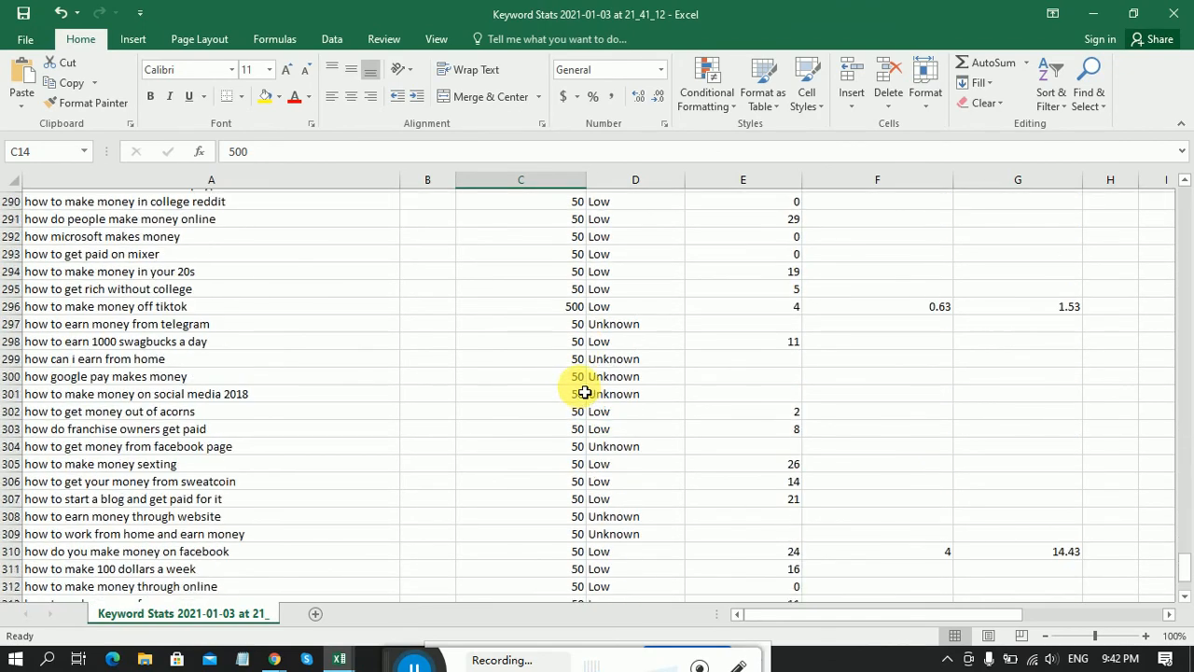
pyautogui.scroll(-10, 584, 391)
pyautogui.scroll(3, 581, 389)
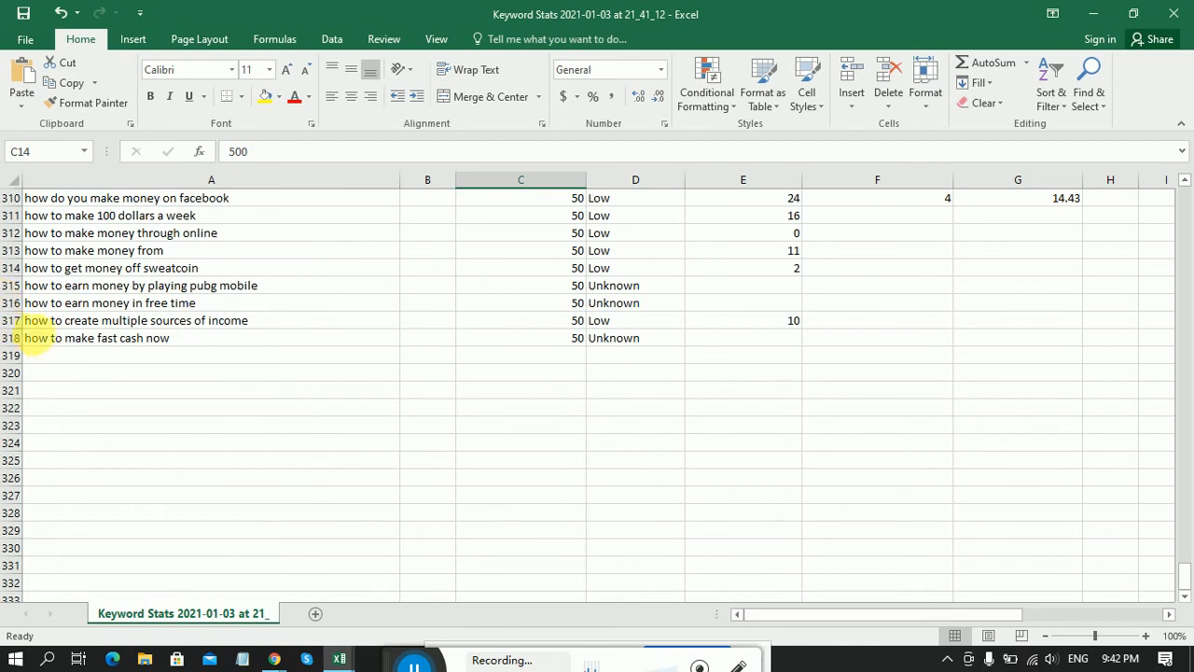
pyautogui.click(38, 338)
pyautogui.scroll(1, 578, 371)
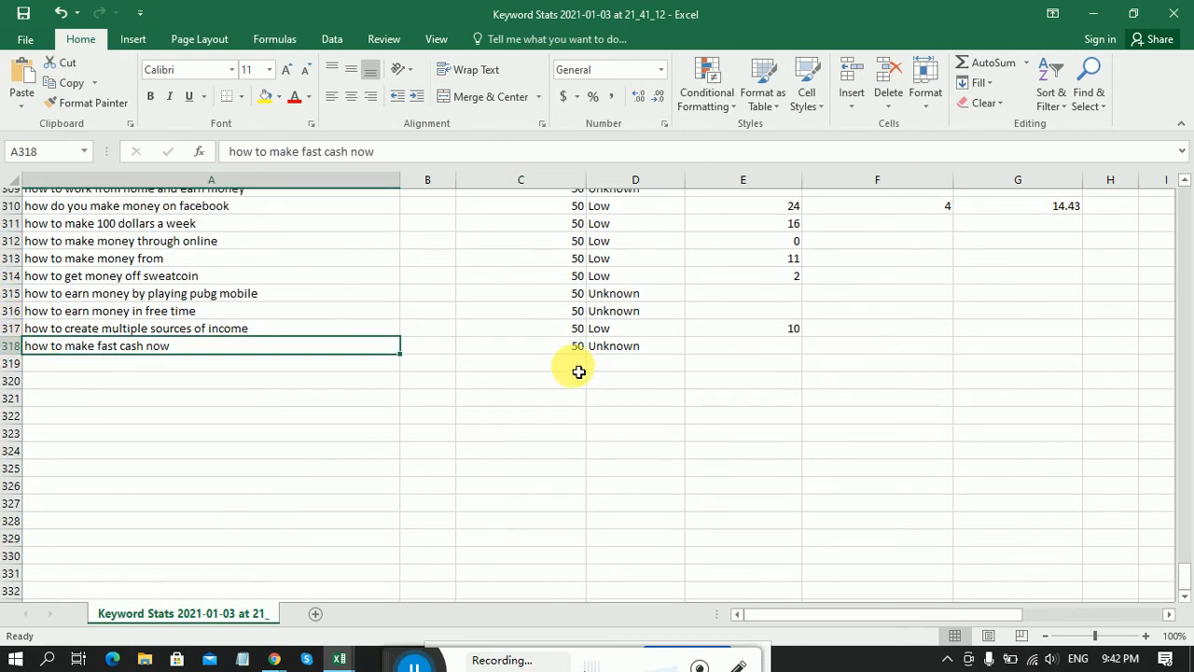
pyautogui.scroll(3, 578, 371)
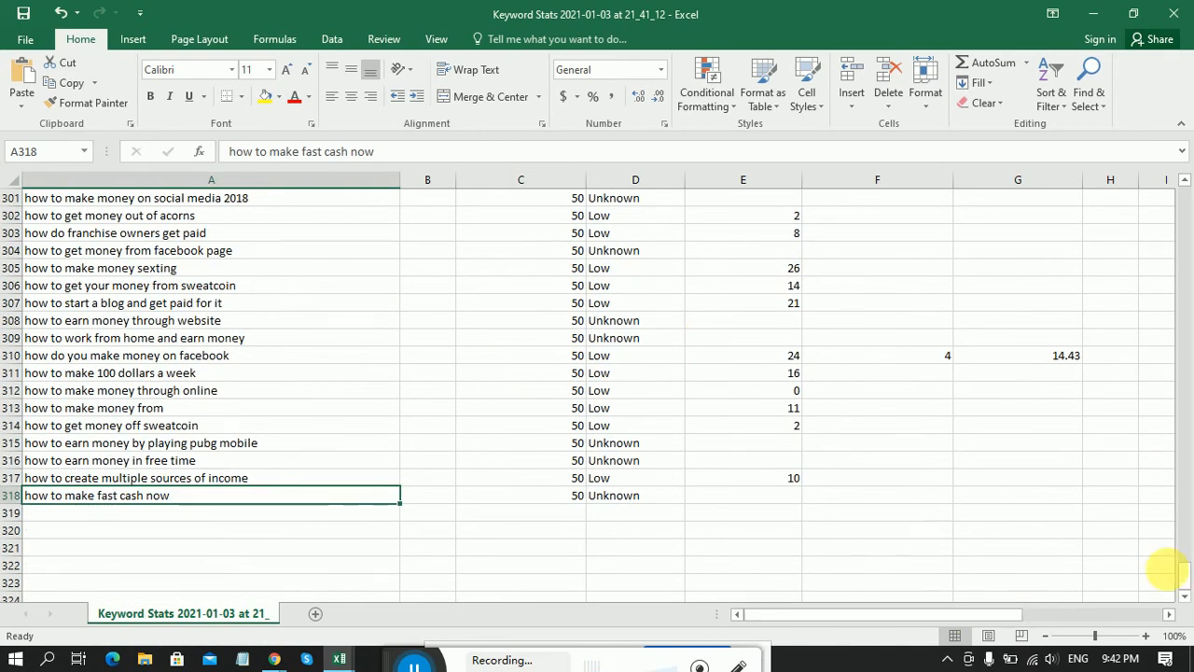
pyautogui.moveTo(1183, 571); pyautogui.dragTo(1182, 207)
pyautogui.scroll(5, 413, 466)
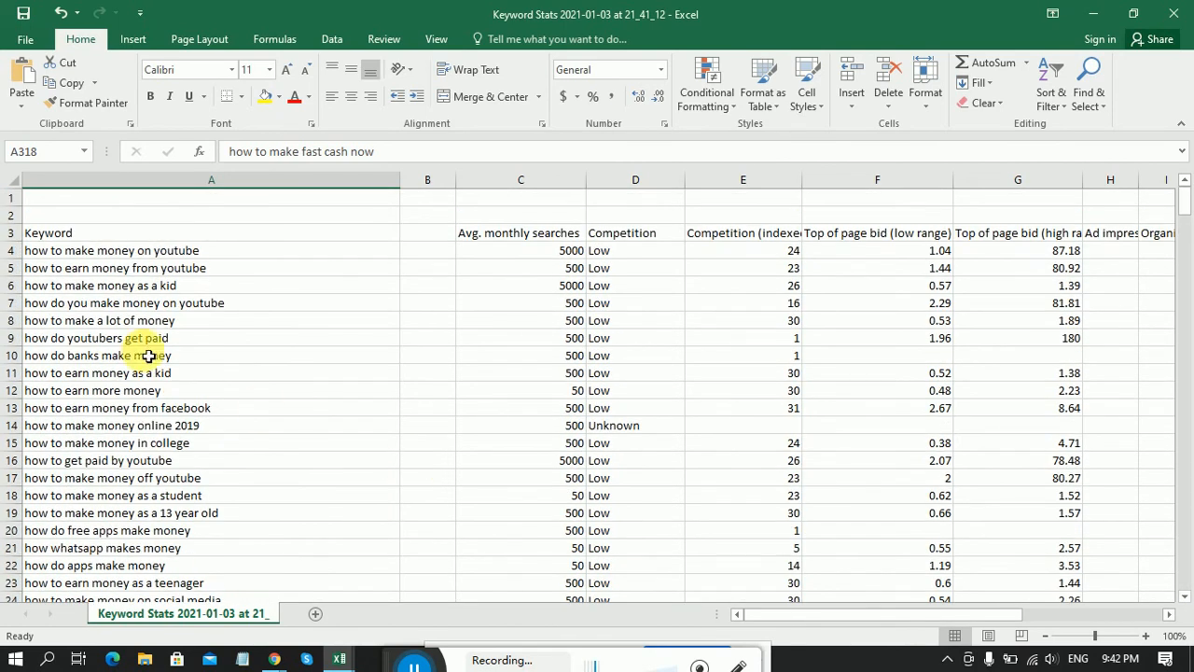
# Select the first keyword in A4 and switch back to the Keyword ideas page in Chrome.
pyautogui.click(177, 251)
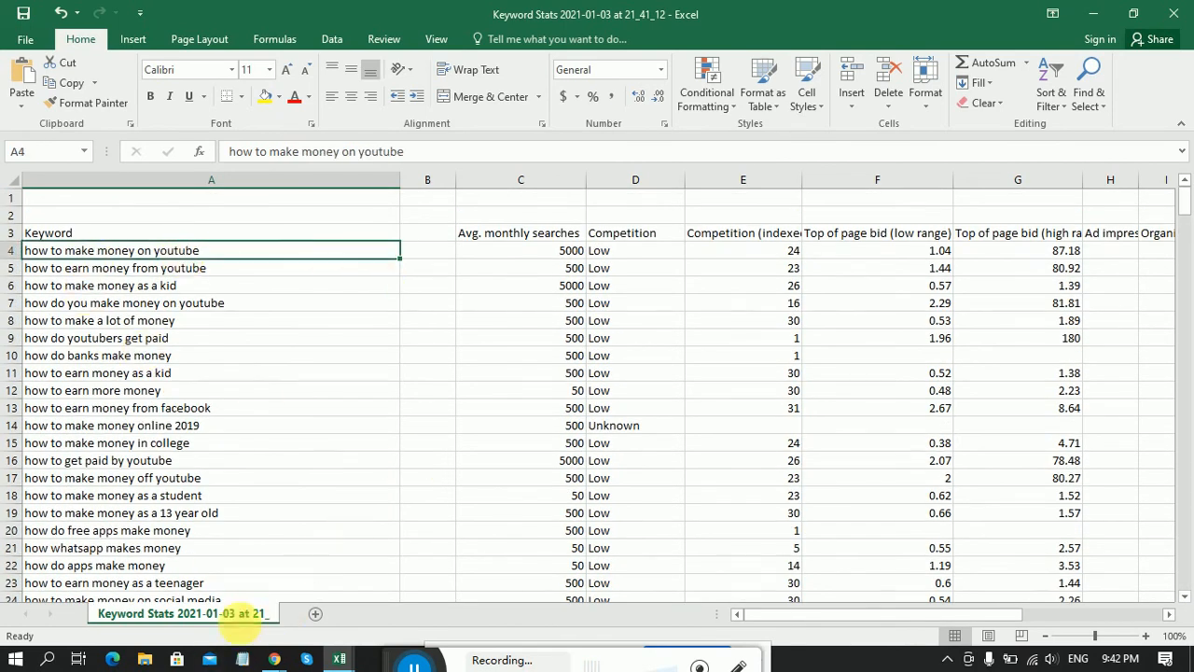
pyautogui.moveTo(278, 644)
pyautogui.click(224, 560)
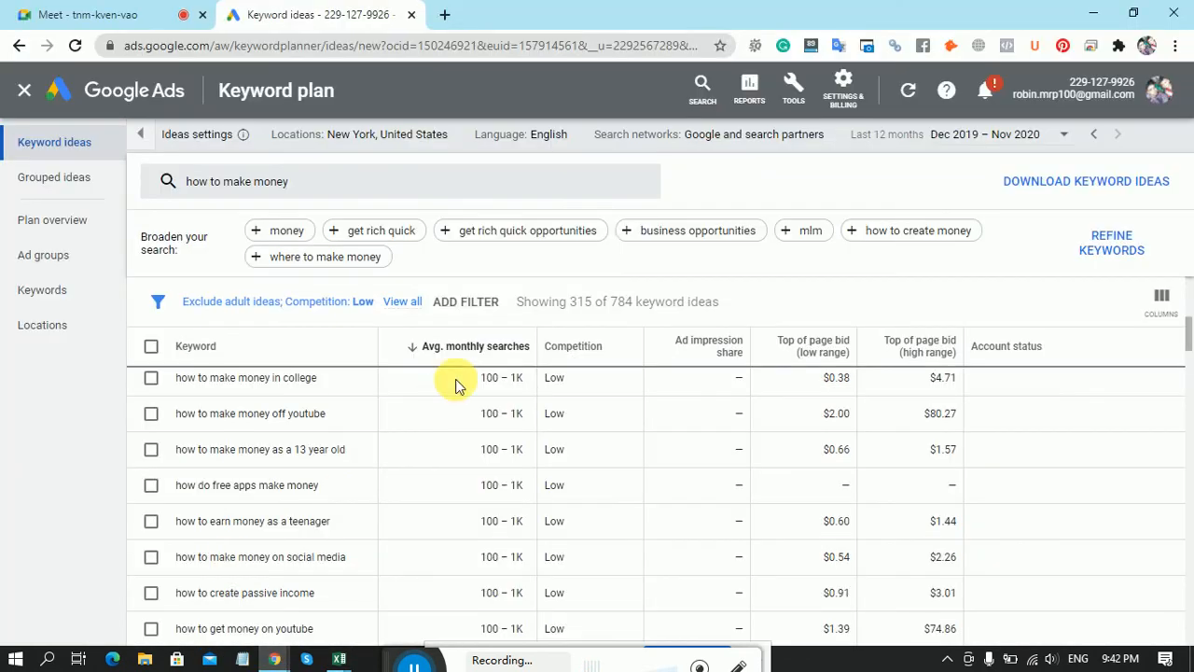
# Compare the monthly search range of "how to make money on youtube" in Keyword Planner with its value in the exported Excel sheet.
pyautogui.scroll(5, 812, 397)
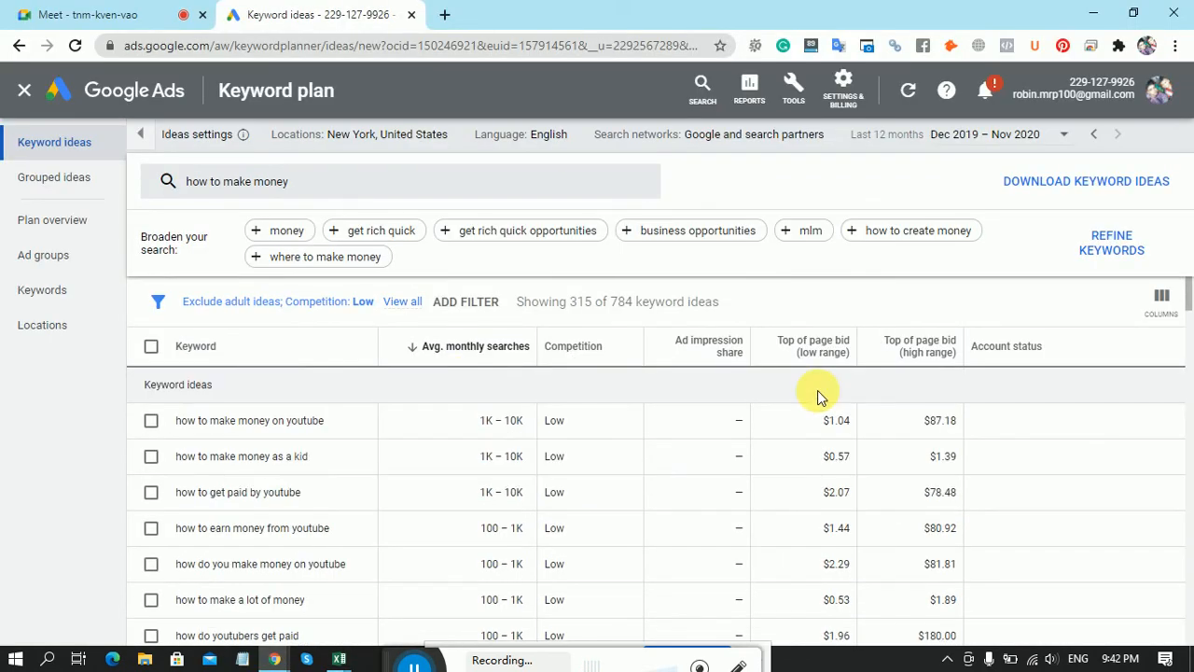
pyautogui.tripleClick(495, 422)
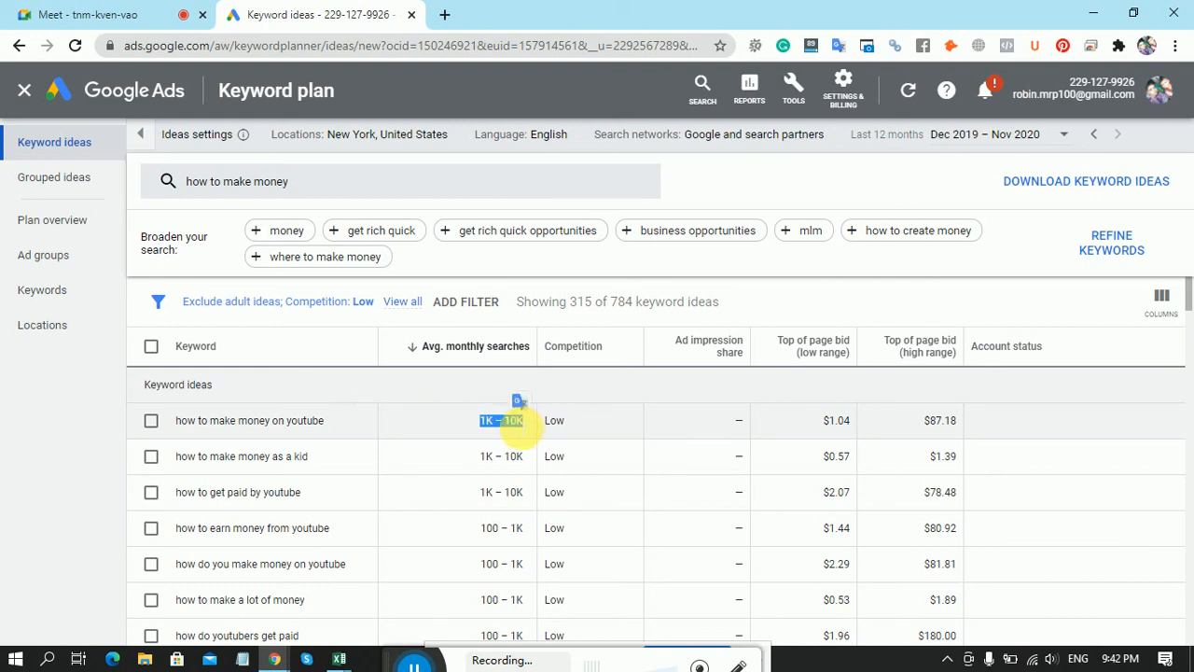
pyautogui.moveTo(339, 662)
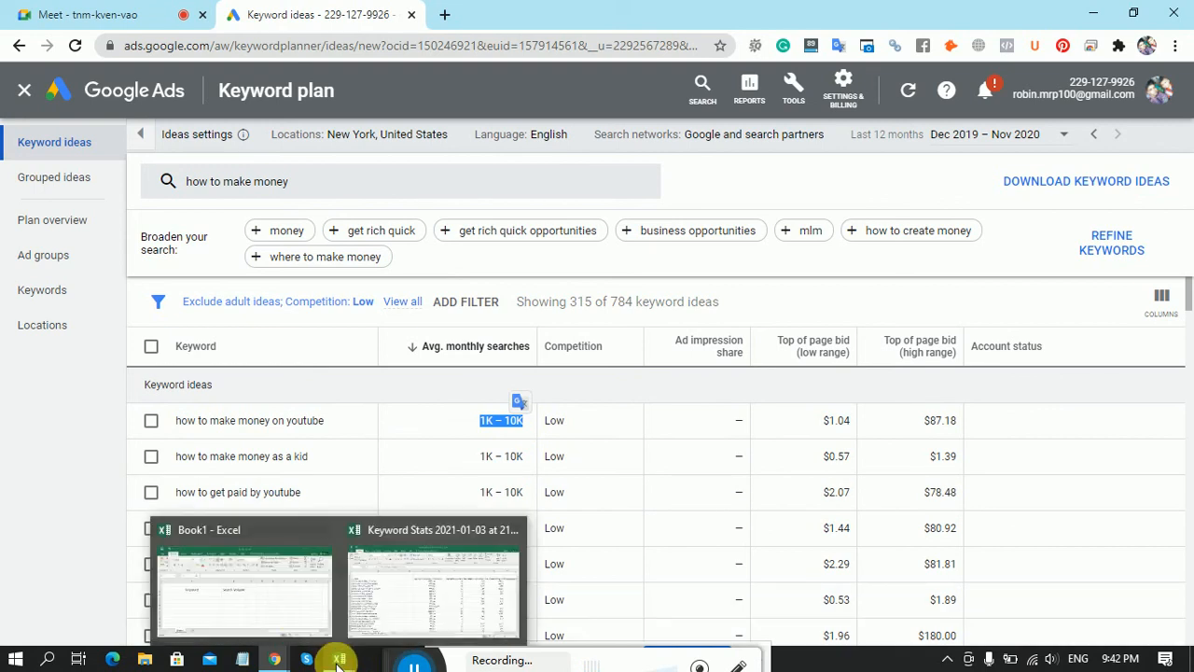
pyautogui.moveTo(298, 606)
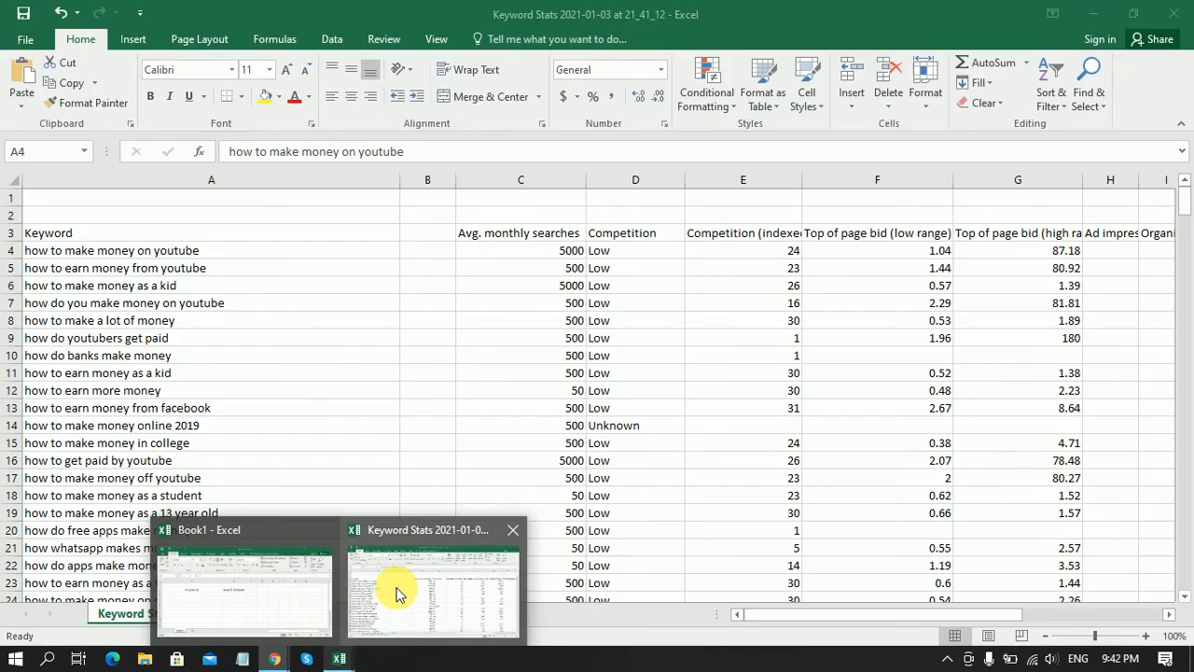
pyautogui.click(396, 594)
pyautogui.click(556, 250)
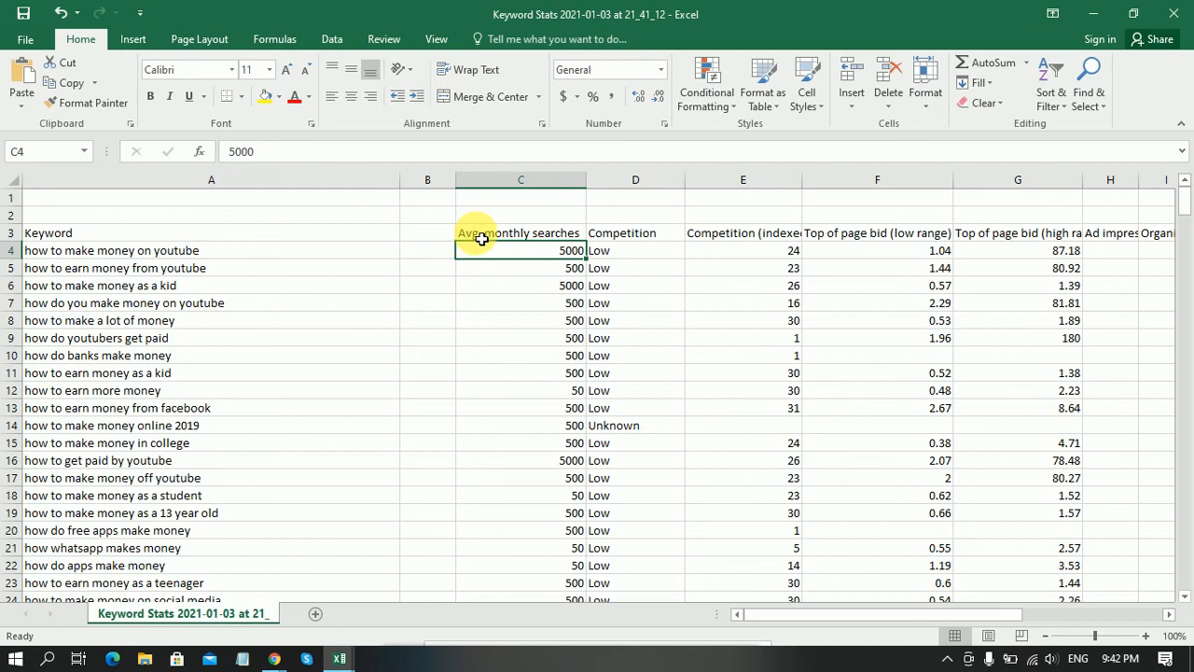
pyautogui.moveTo(277, 662)
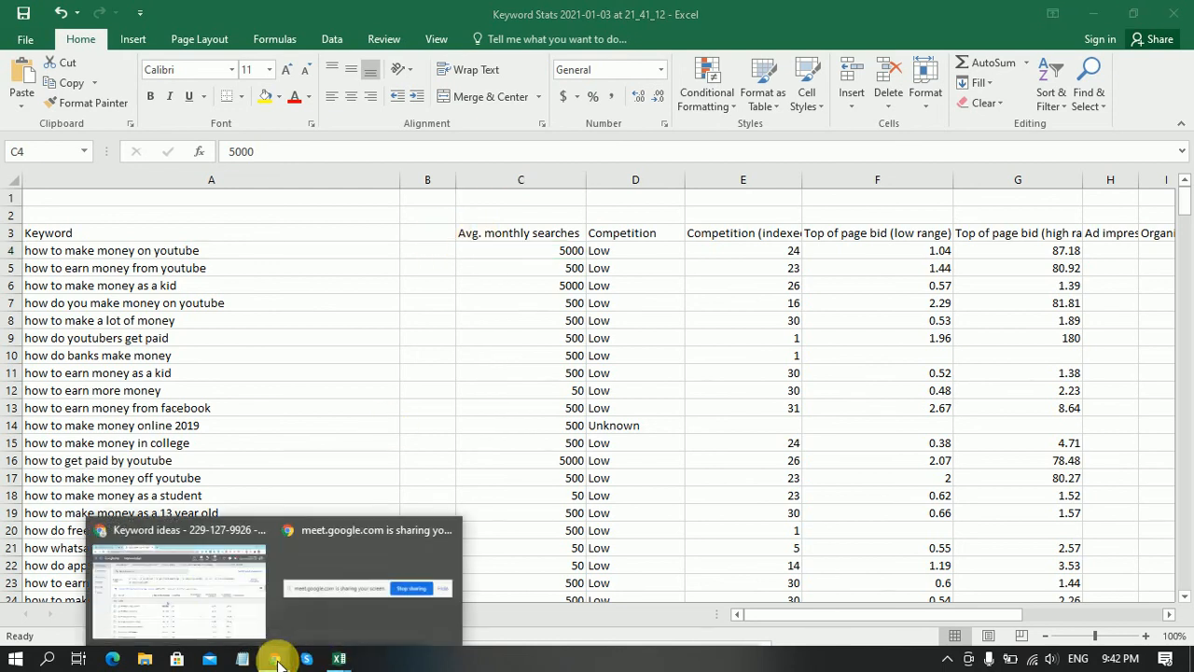
pyautogui.click(208, 589)
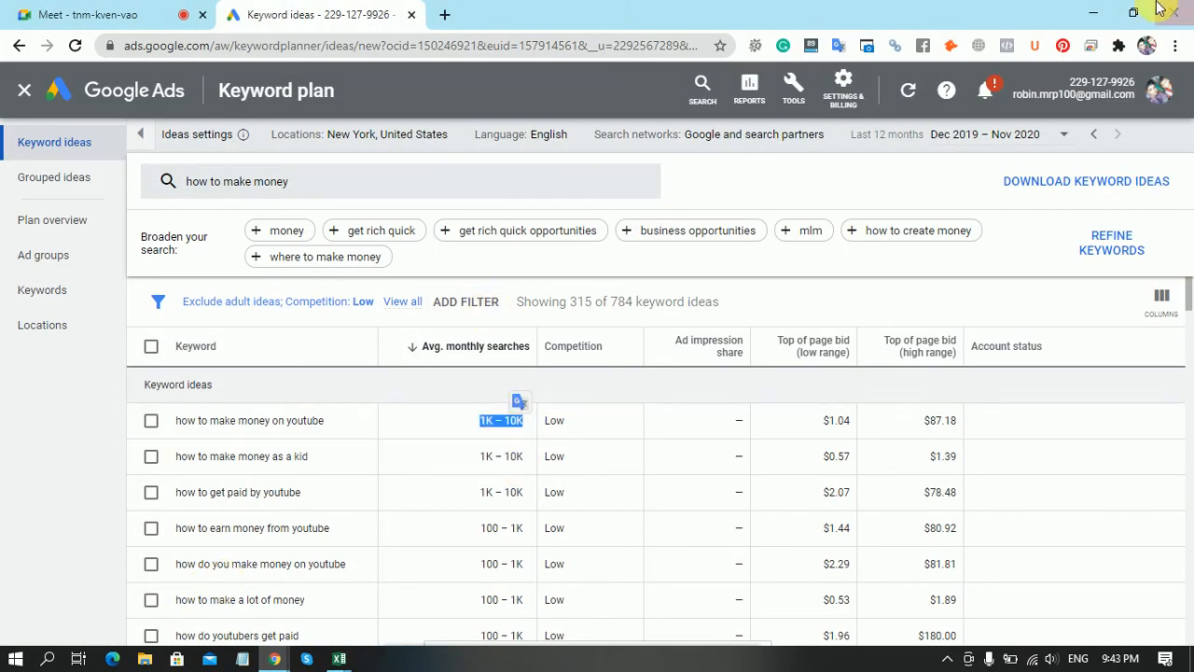
pyautogui.hotkey('alt', 'Tab')
# Examine the Avg. monthly searches column and its values in the exported sheet.
pyautogui.click(419, 242)
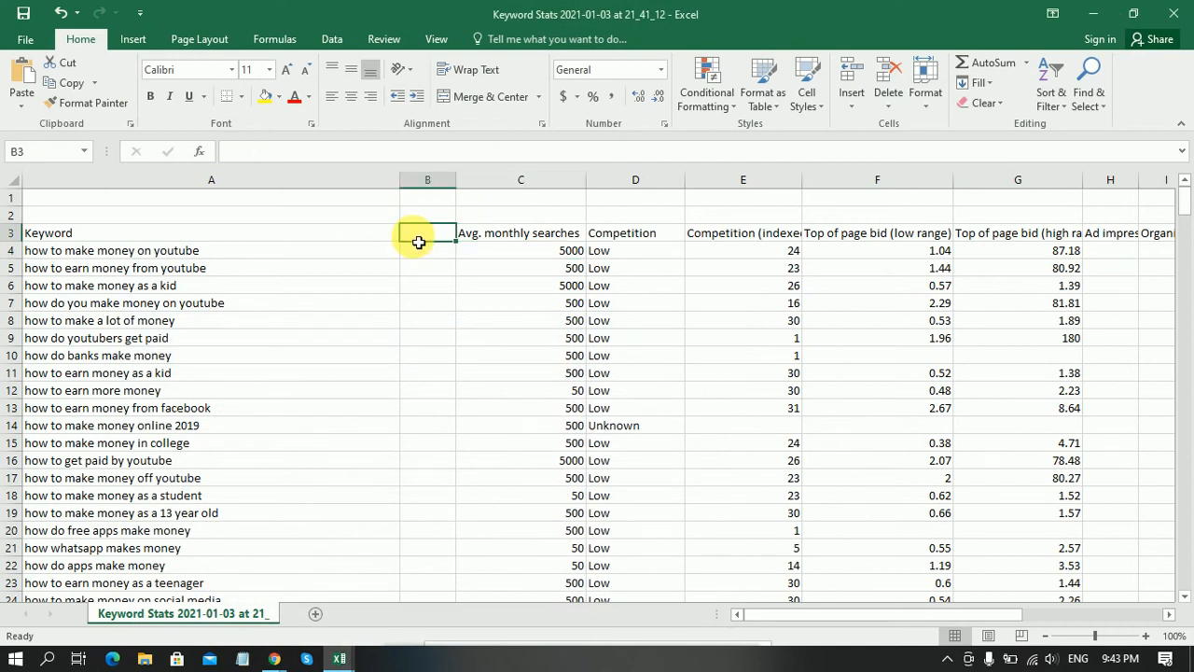
pyautogui.click(552, 239)
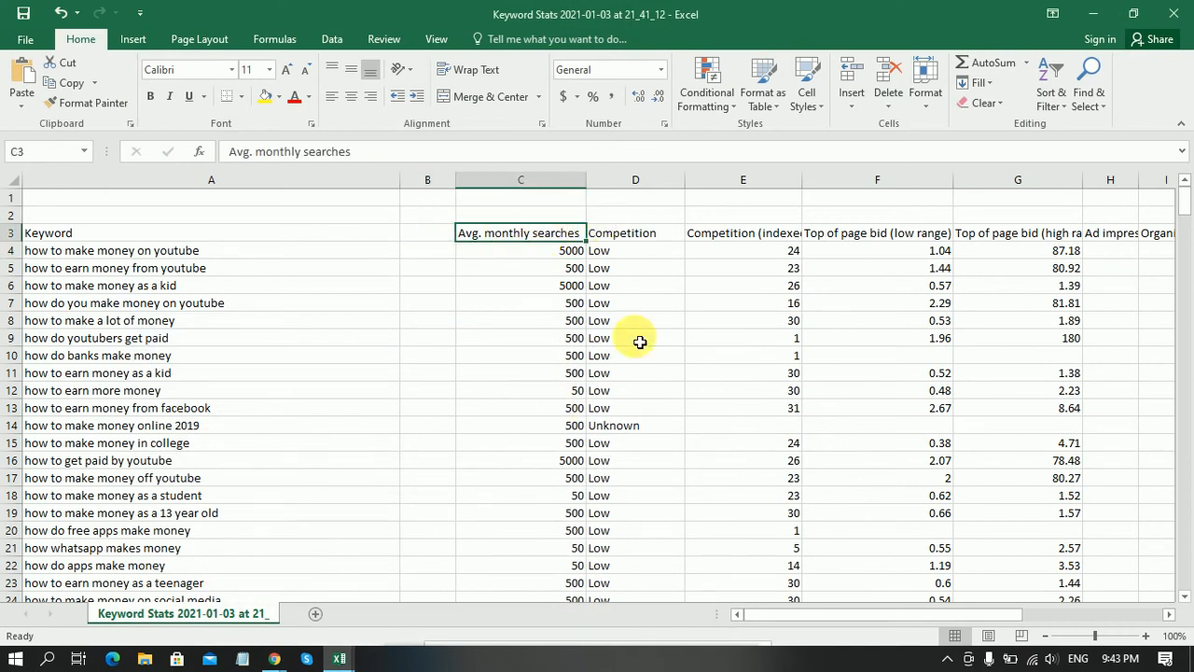
pyautogui.click(528, 291)
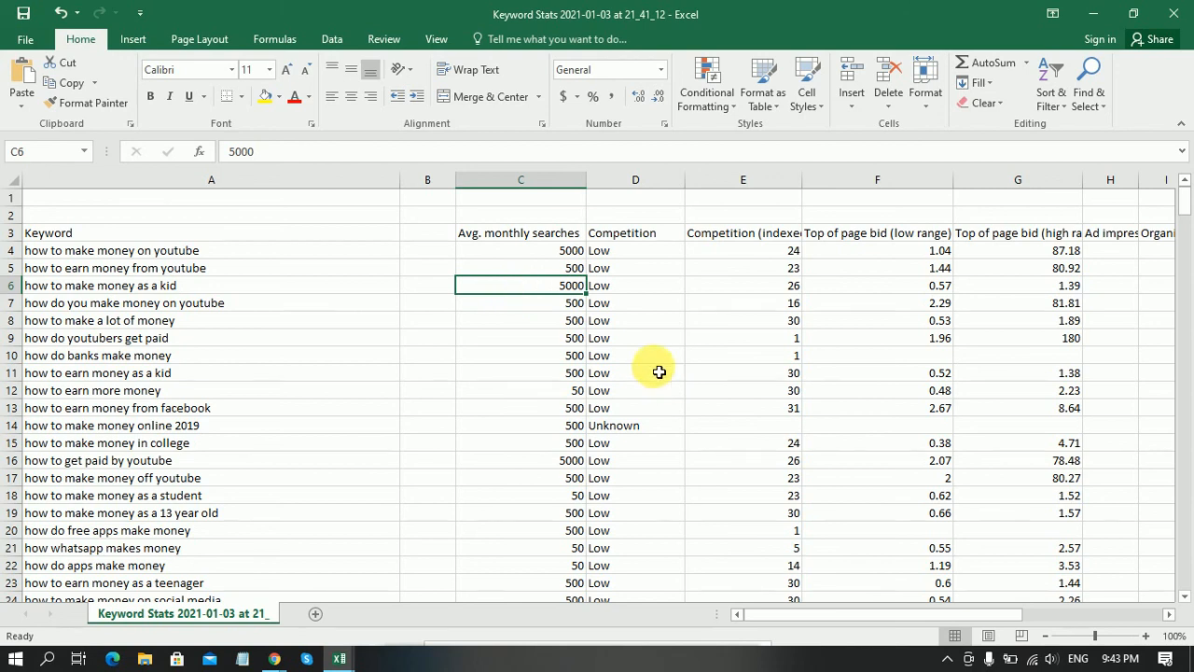
pyautogui.scroll(-2, 656, 360)
pyautogui.scroll(-2, 655, 360)
pyautogui.scroll(4, 655, 360)
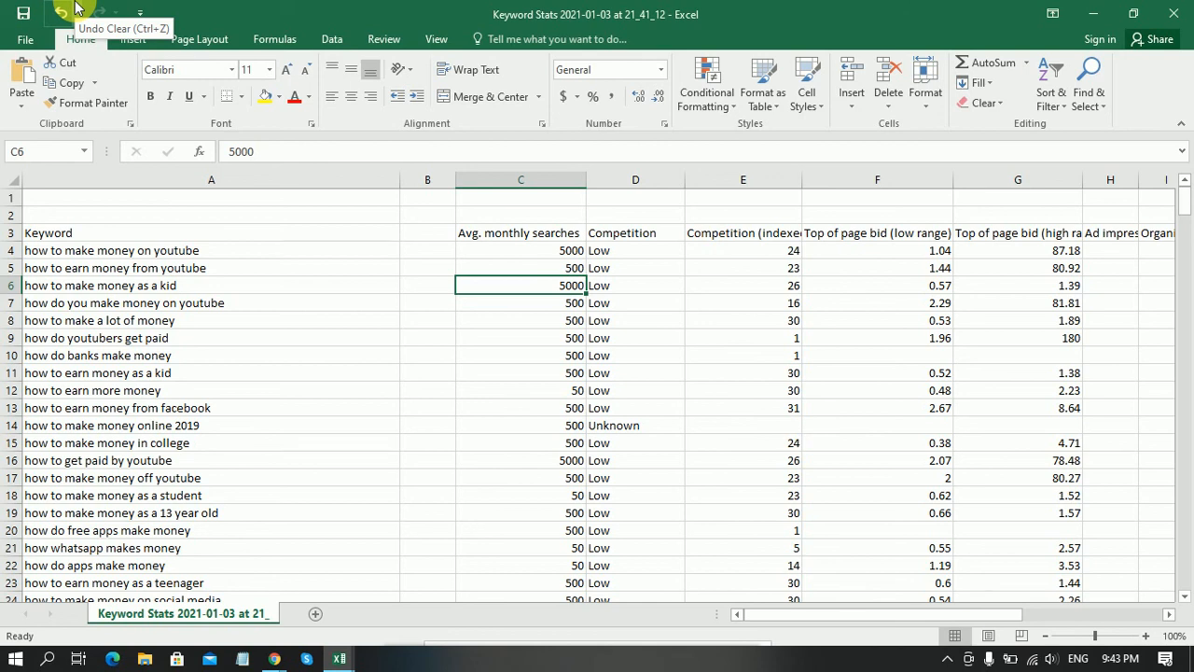
# Start a custom sort of the exported data by Avg. monthly searches.
pyautogui.click(300, 42)
pyautogui.click(330, 39)
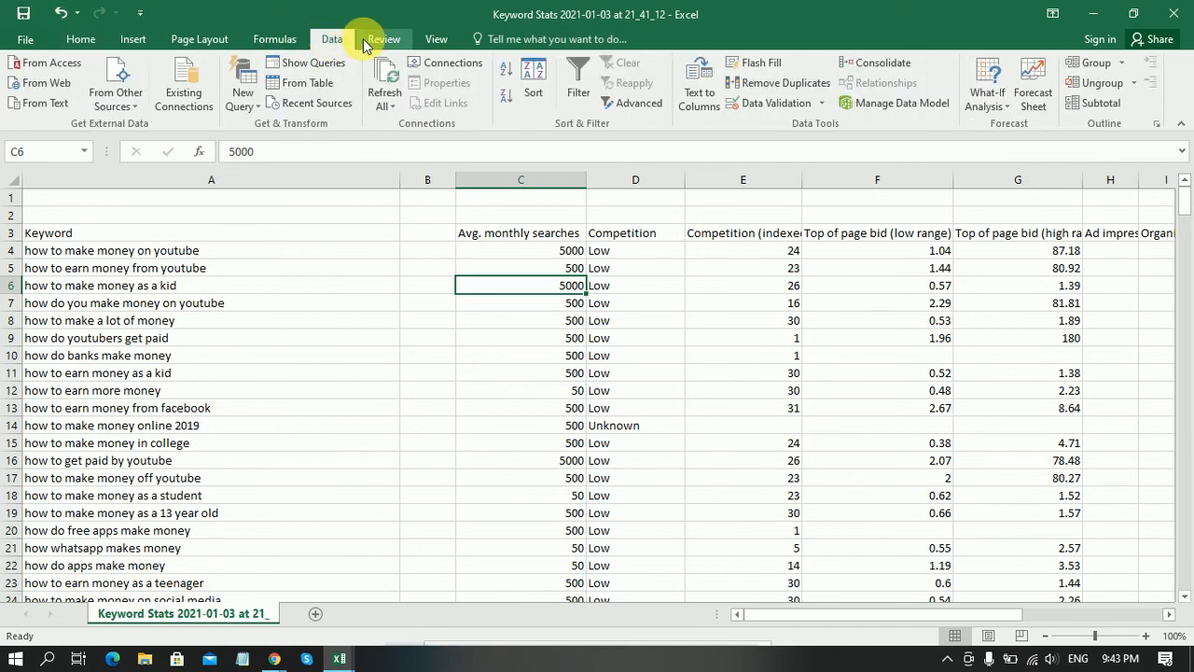
pyautogui.click(530, 87)
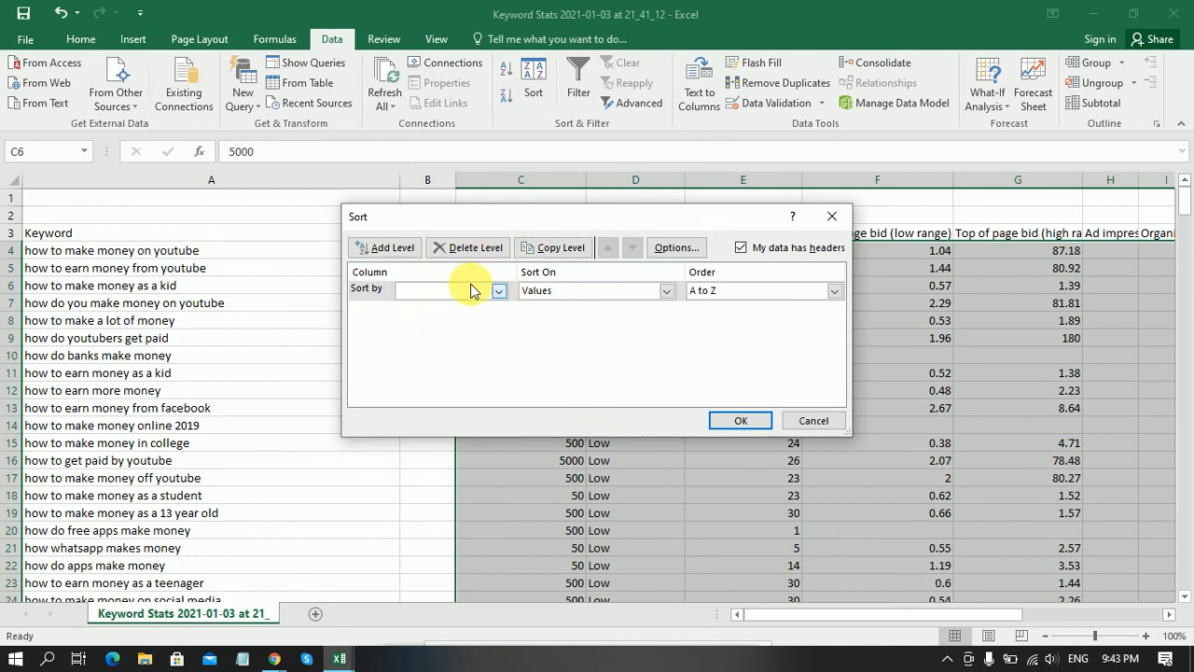
pyautogui.click(498, 291)
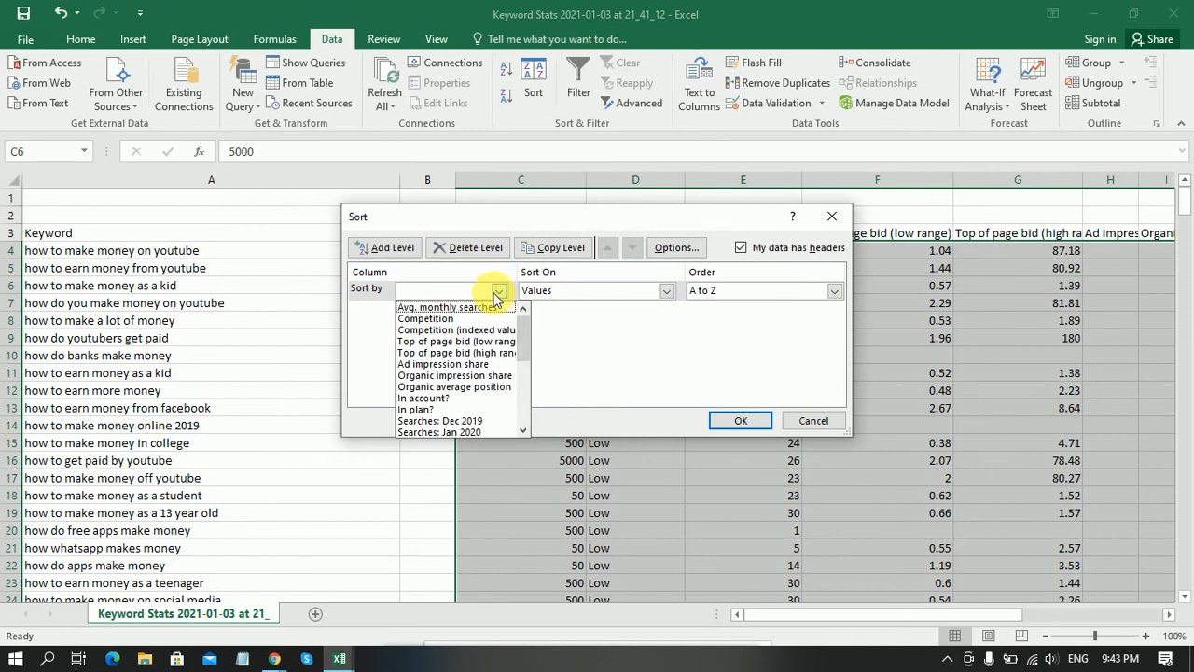
pyautogui.click(448, 308)
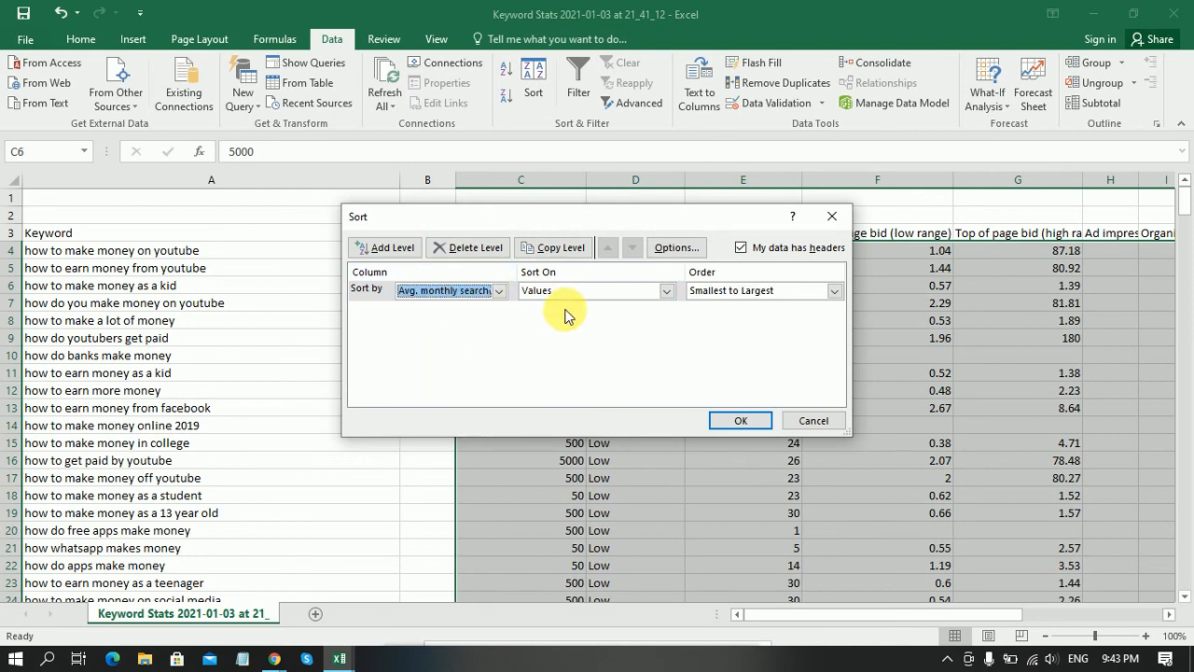
# Create the custom list 500-3000 and apply it as the sort order for Avg. monthly searches.
pyautogui.click(767, 297)
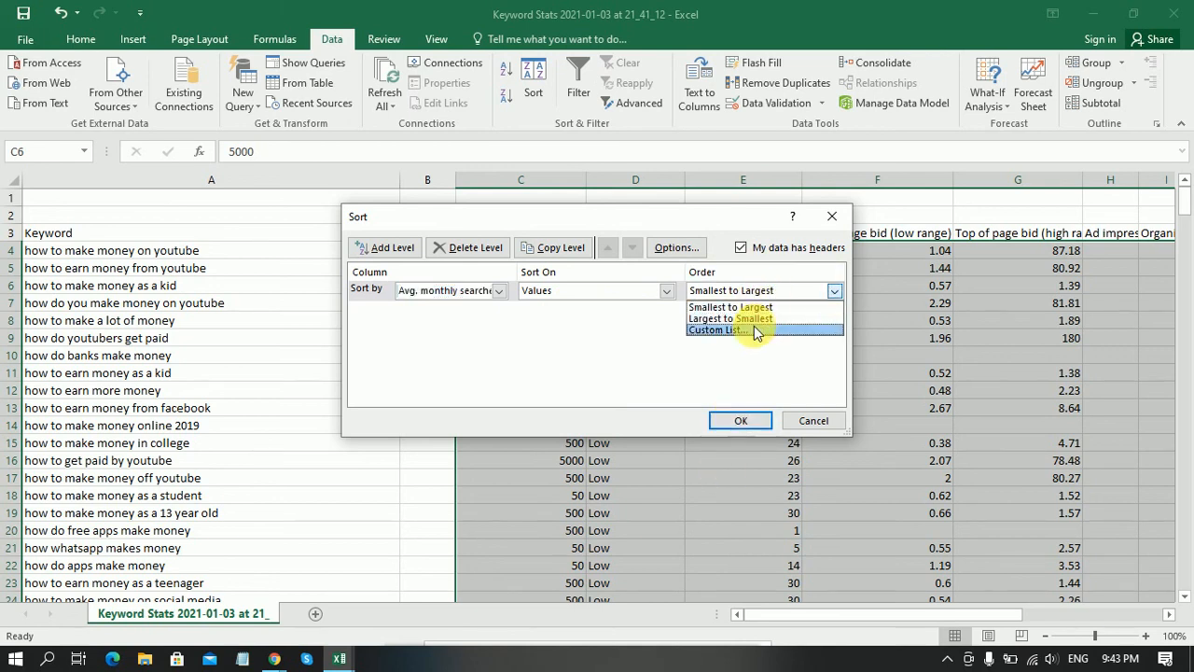
pyautogui.click(753, 329)
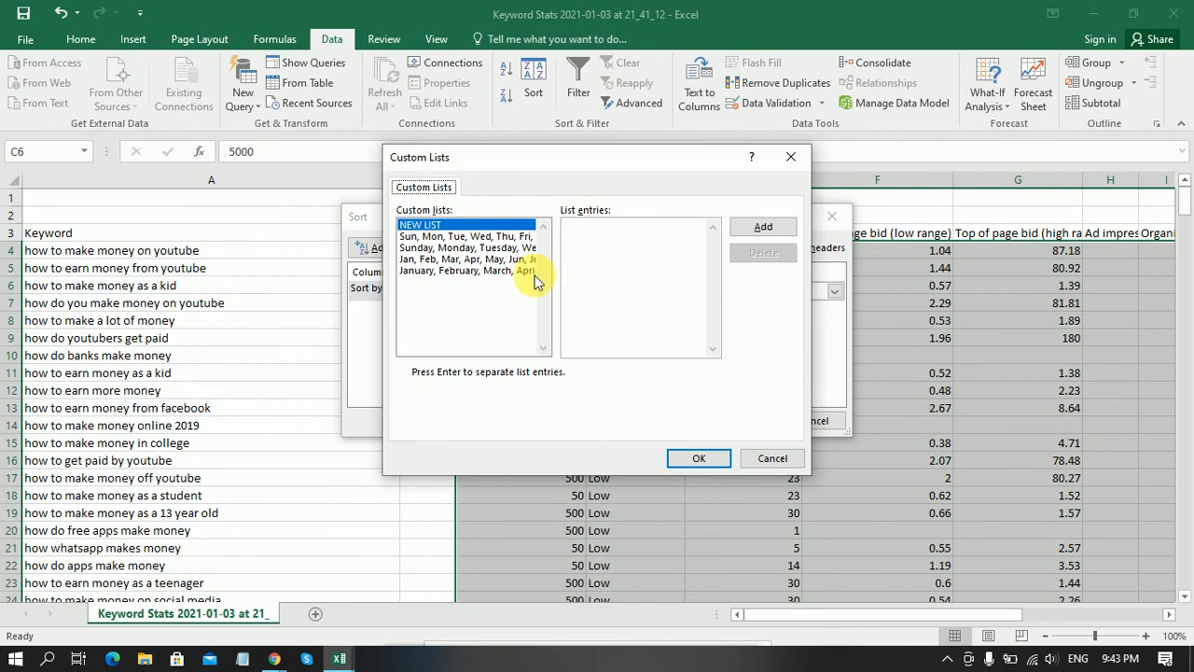
pyautogui.click(423, 223)
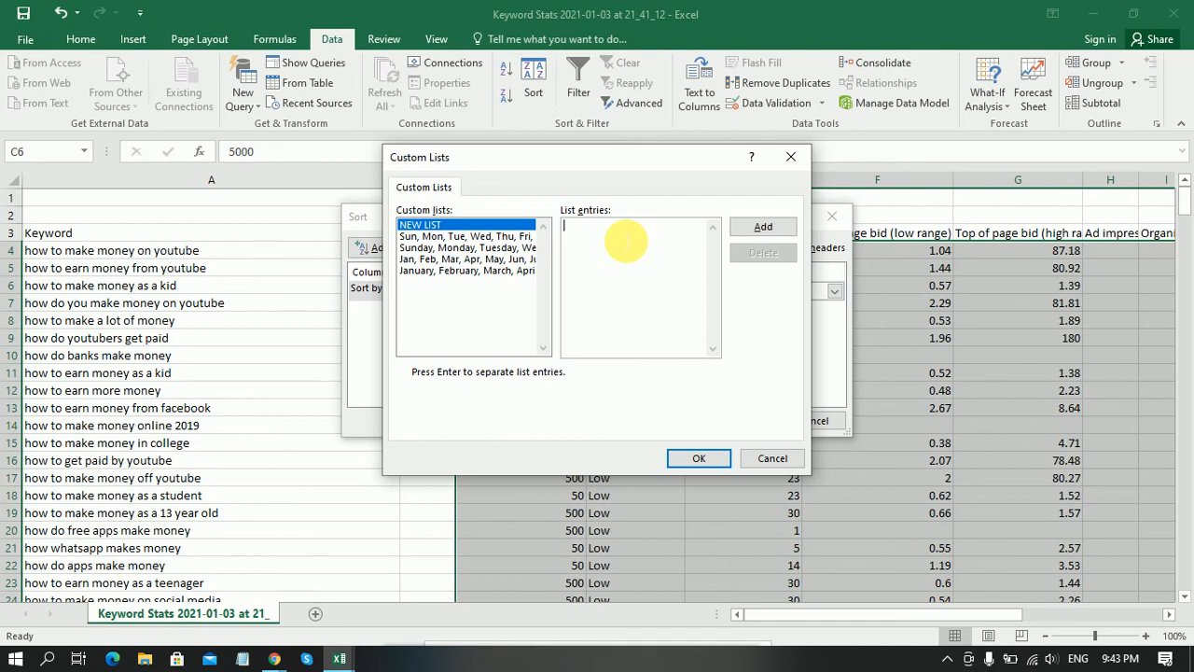
pyautogui.write('500-3000')
pyautogui.click(773, 228)
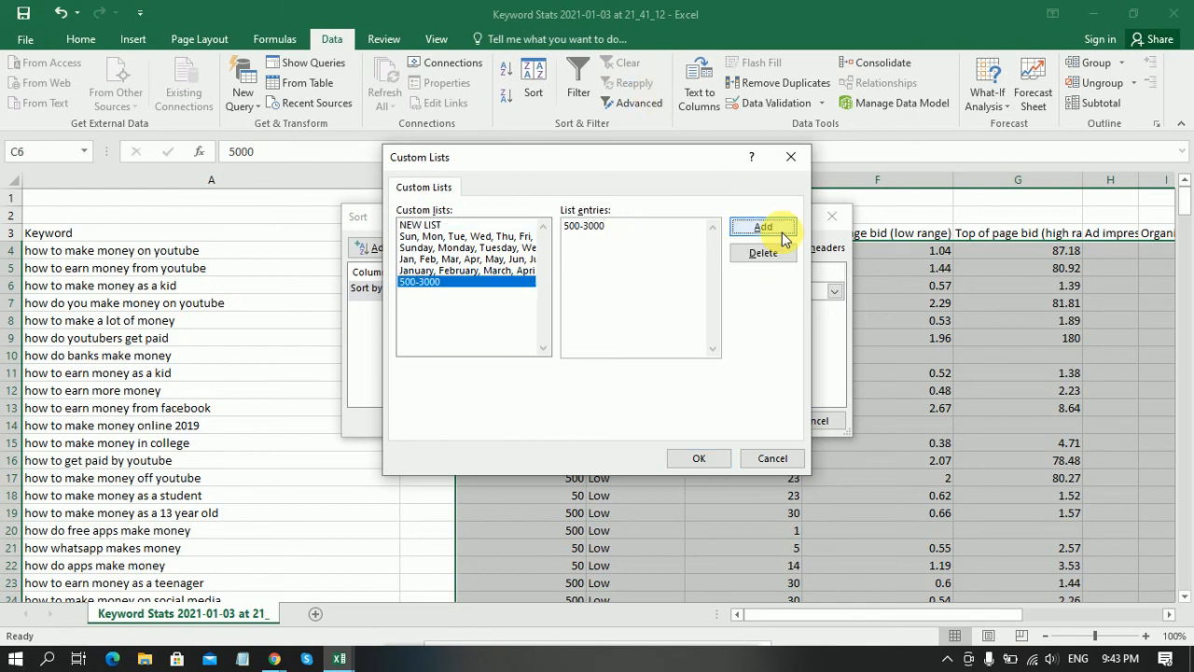
pyautogui.click(698, 458)
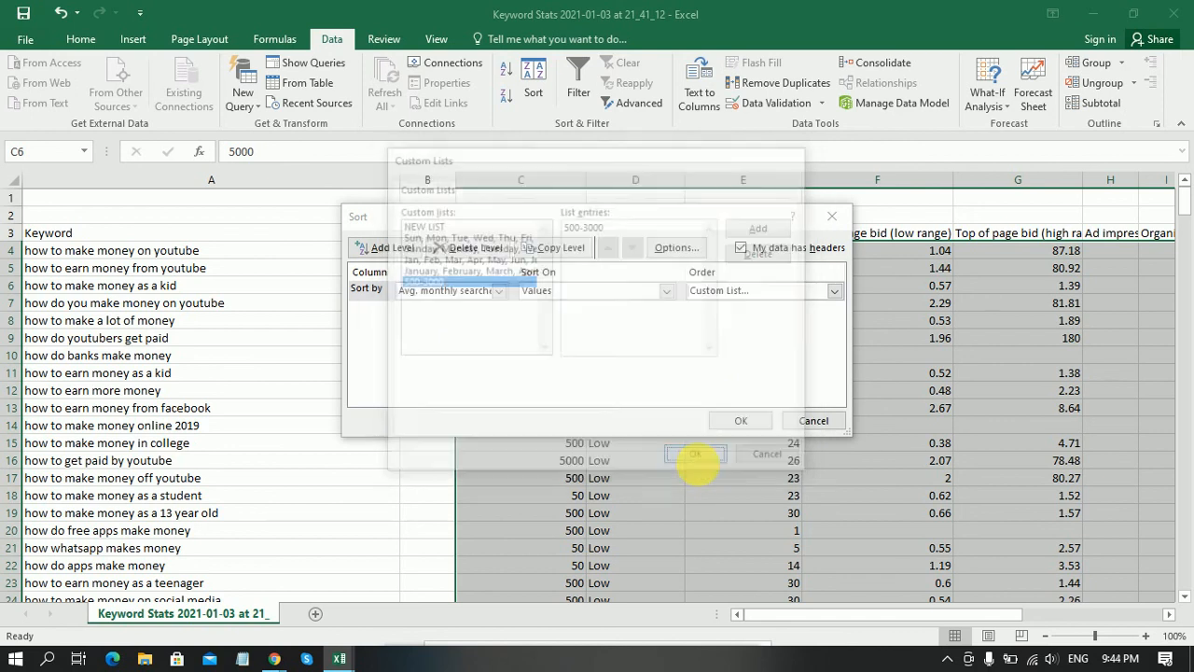
pyautogui.click(739, 420)
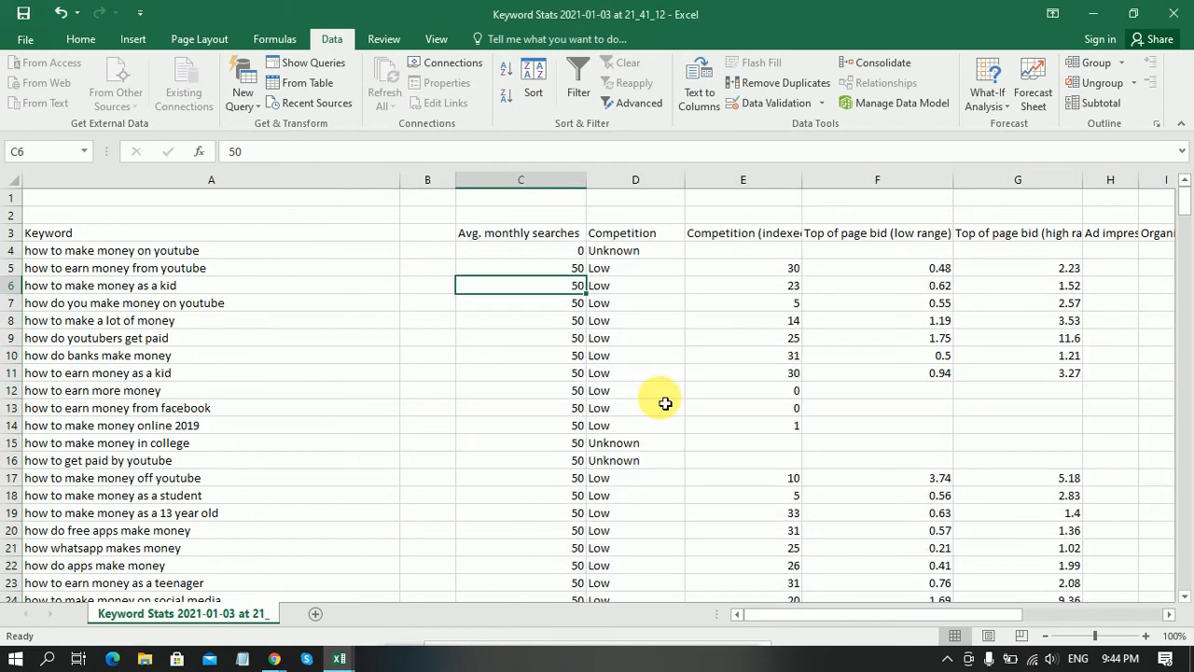
# Check the sorted rows and re-sort the data by Avg. monthly searches from Largest to Smallest.
pyautogui.scroll(-2, 627, 398)
pyautogui.scroll(2, 628, 398)
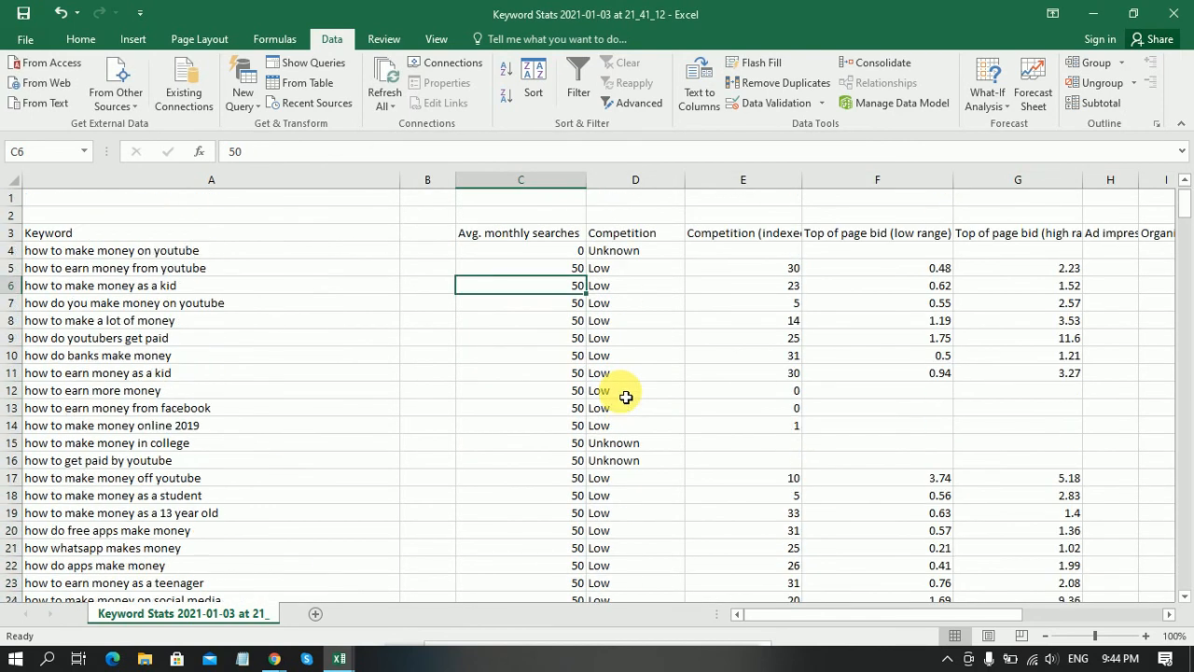
pyautogui.scroll(-11, 626, 397)
pyautogui.scroll(-20, 625, 397)
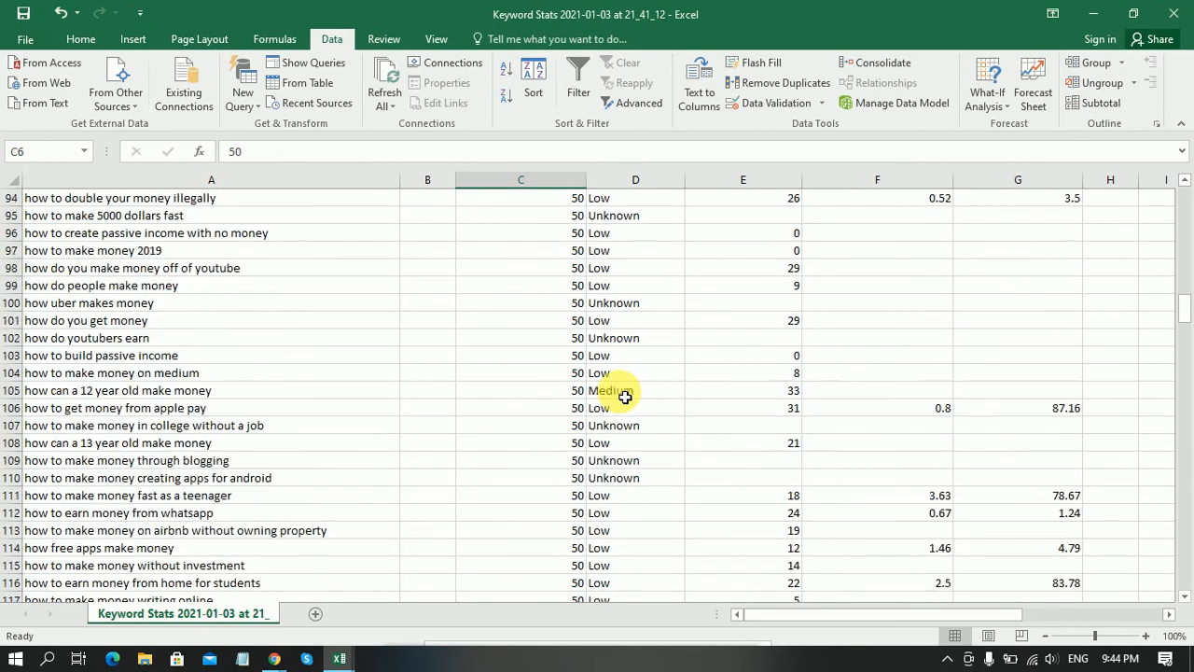
pyautogui.scroll(-9, 625, 398)
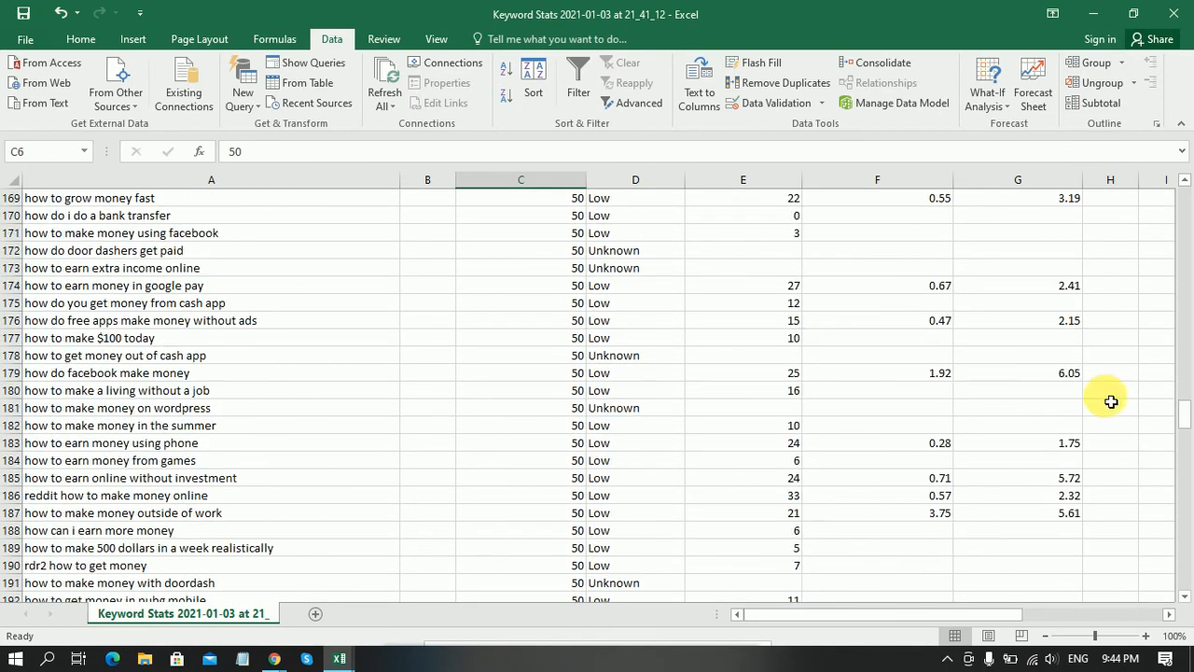
pyautogui.moveTo(1181, 416); pyautogui.dragTo(1162, 220)
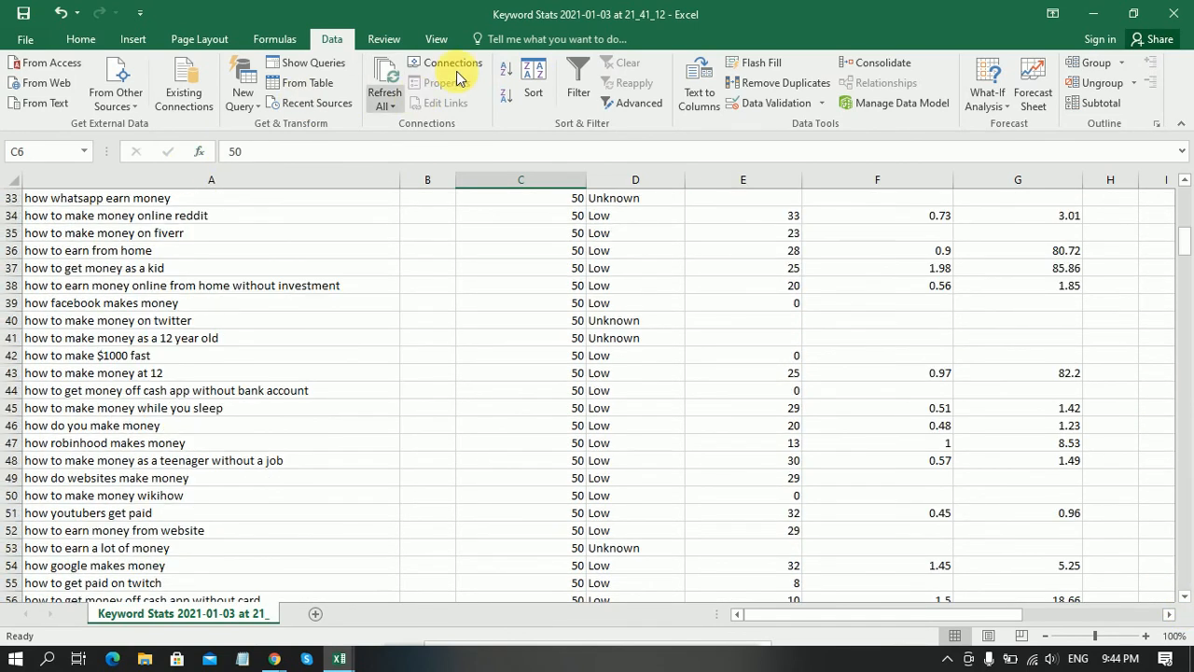
pyautogui.click(532, 80)
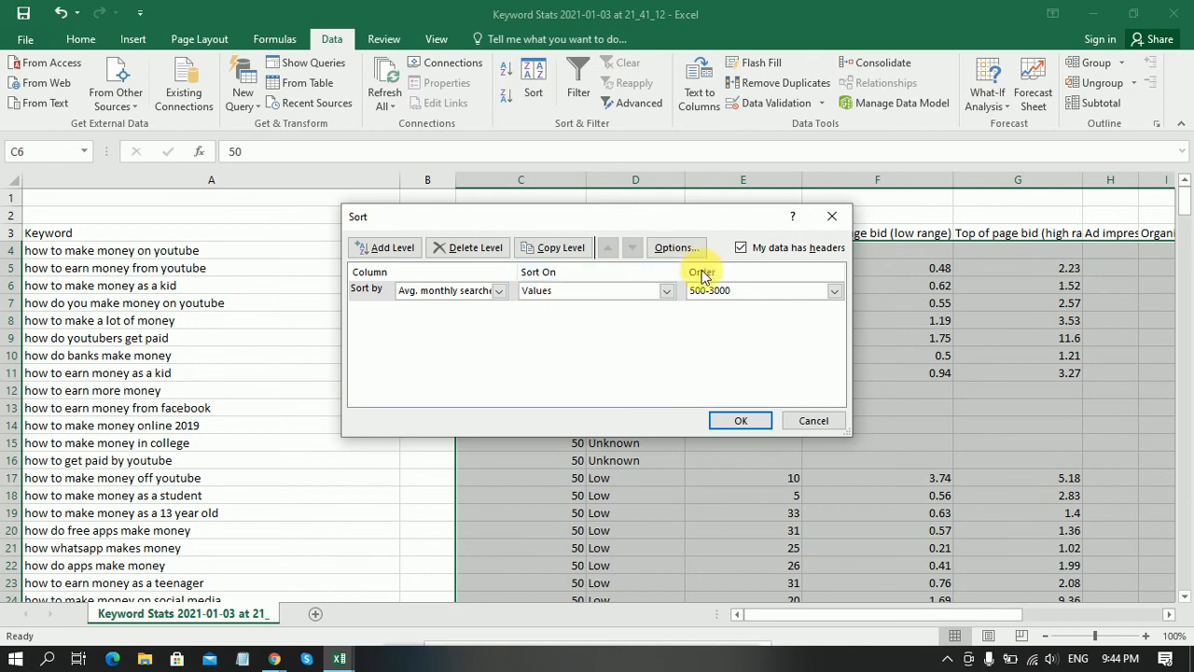
pyautogui.click(709, 291)
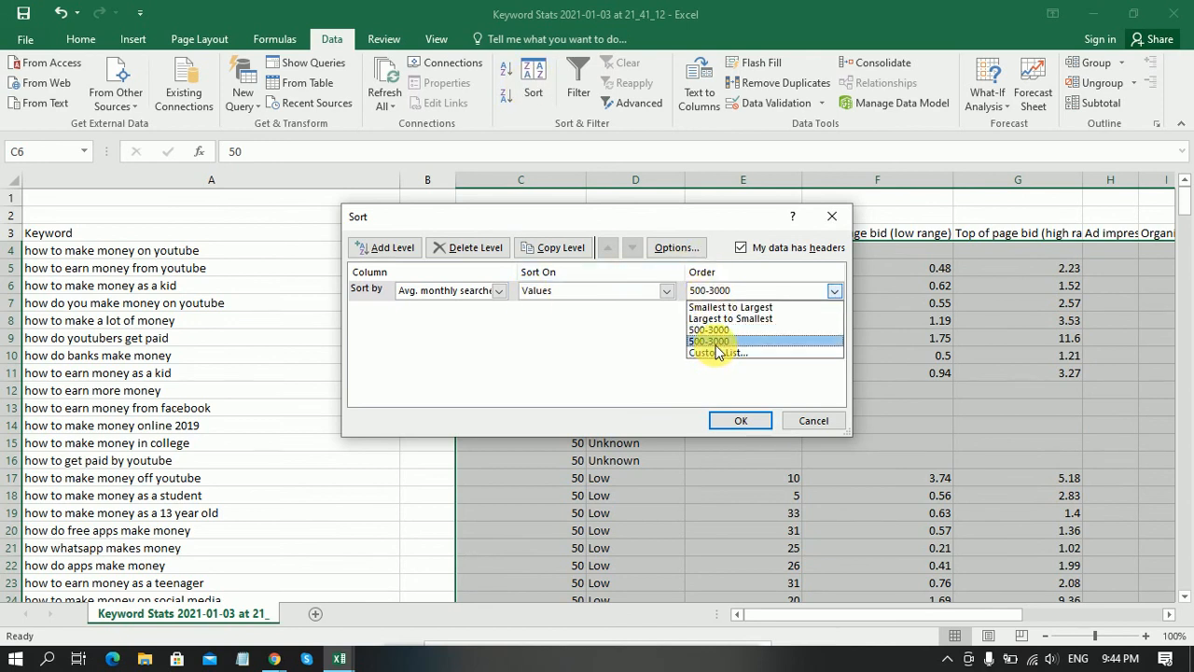
pyautogui.click(715, 341)
pyautogui.click(711, 291)
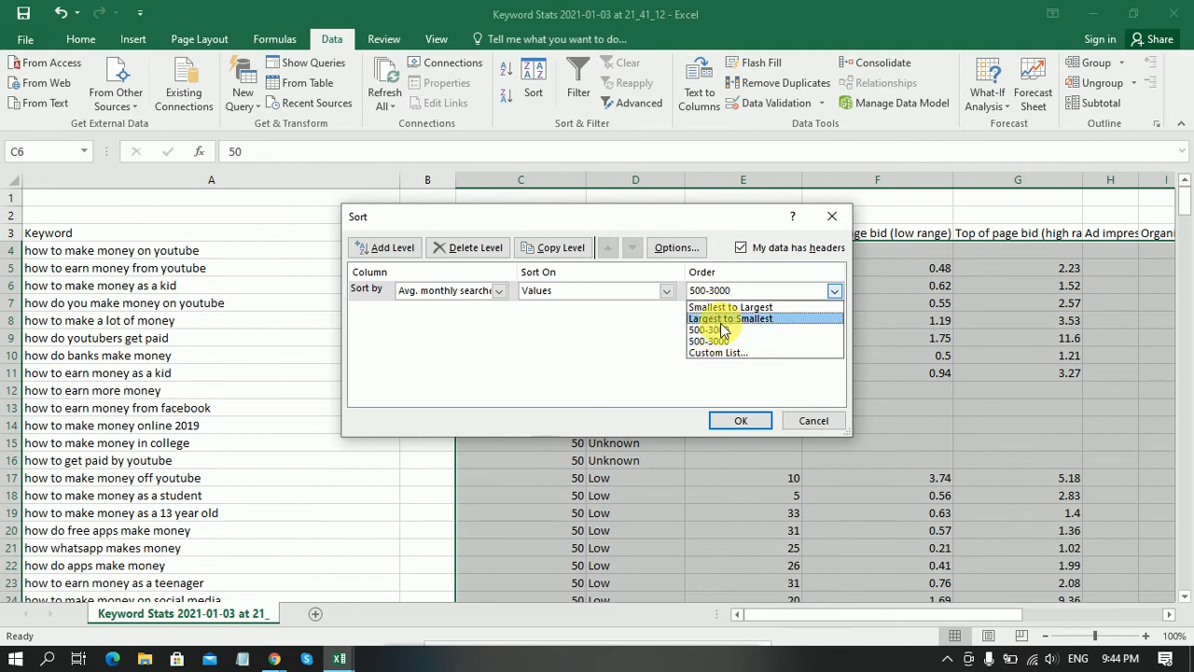
pyautogui.click(718, 318)
pyautogui.click(738, 421)
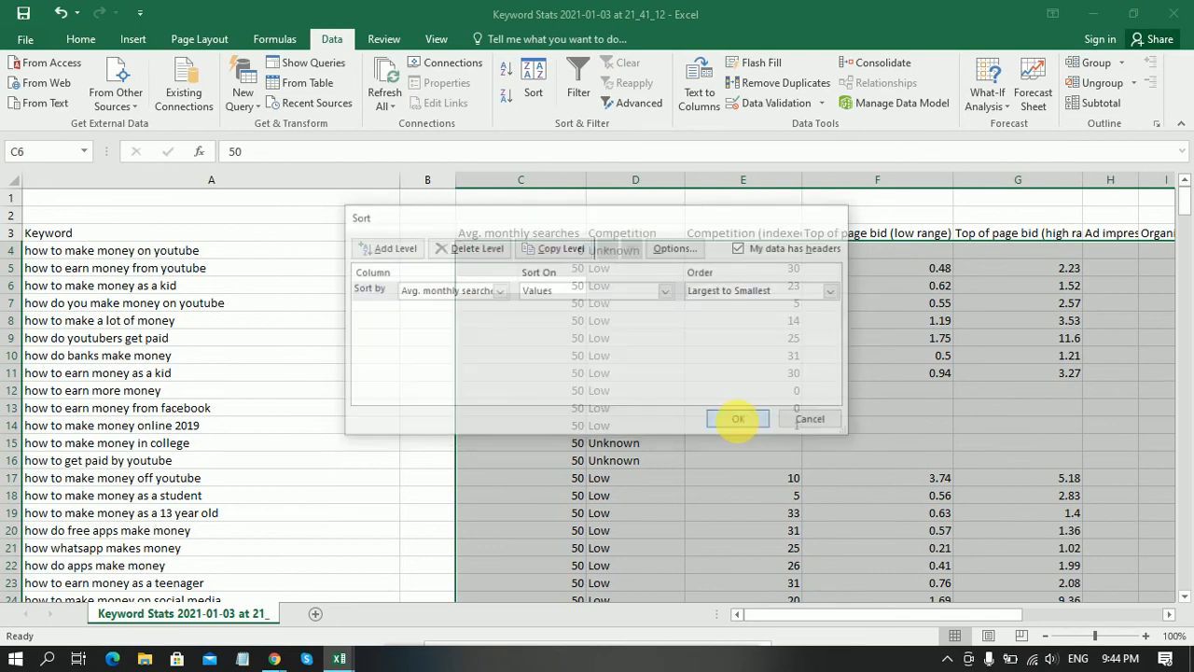
# Review the search volumes down to the last 500 and select the keywords and searches in A4:C44.
pyautogui.click(524, 355)
pyautogui.scroll(-18, 315, 322)
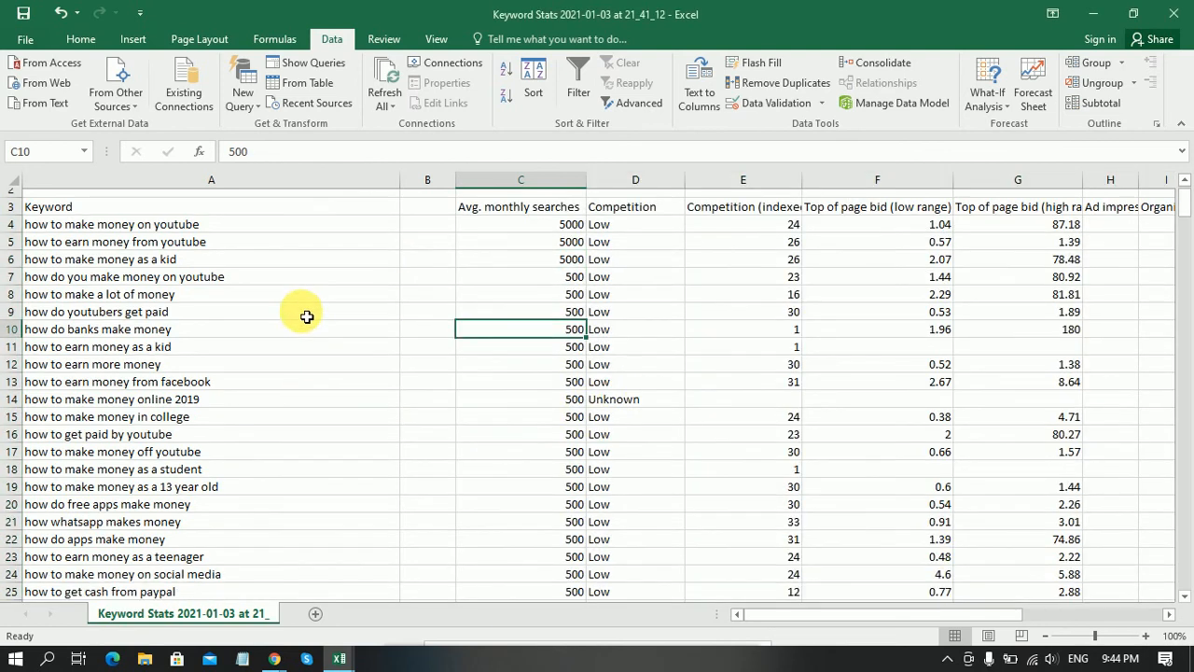
pyautogui.scroll(11, 314, 317)
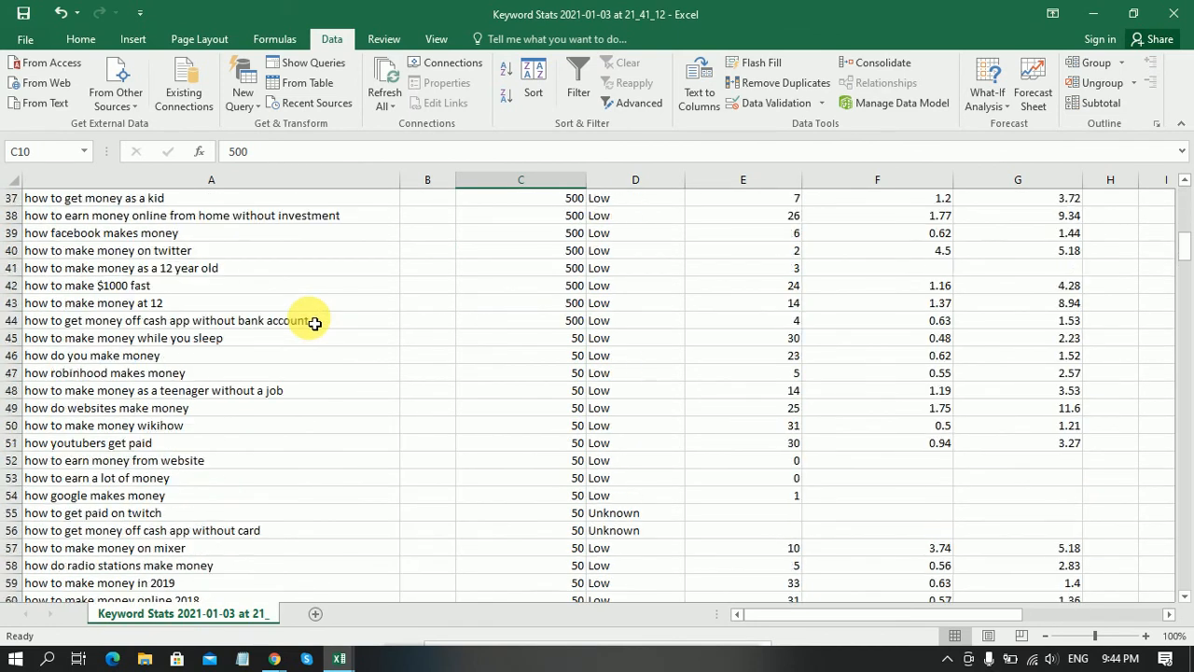
pyautogui.scroll(-3, 315, 314)
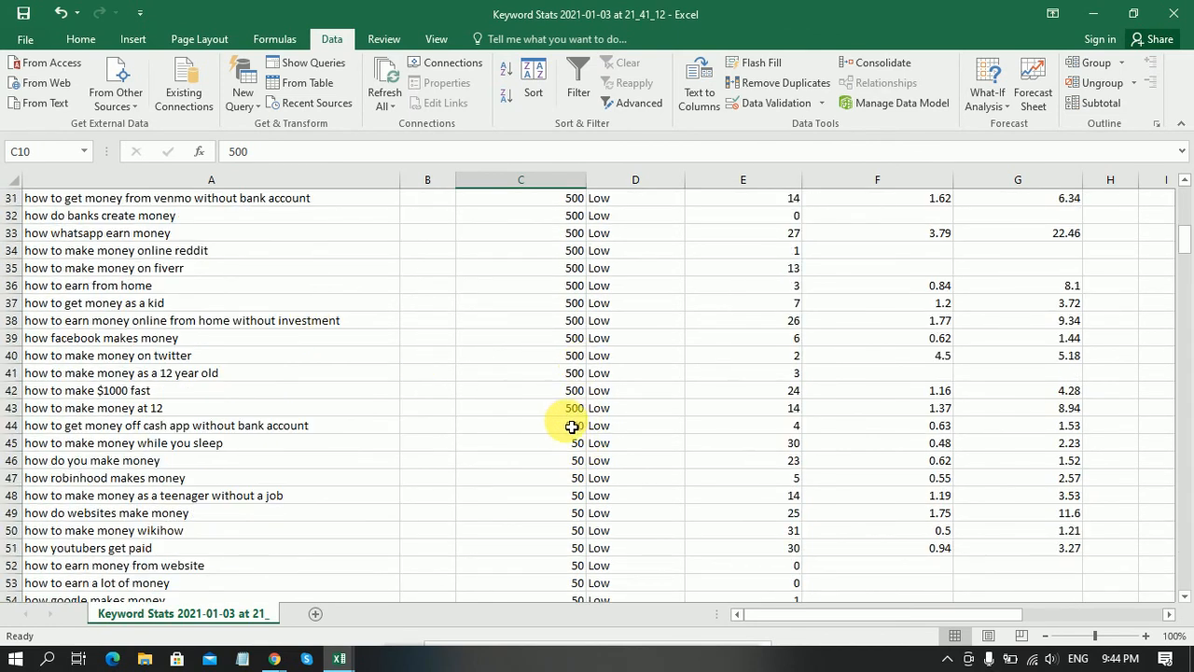
pyautogui.moveTo(559, 425); pyautogui.dragTo(38, 446)
pyautogui.moveTo(17, 388); pyautogui.dragTo(37, 256)
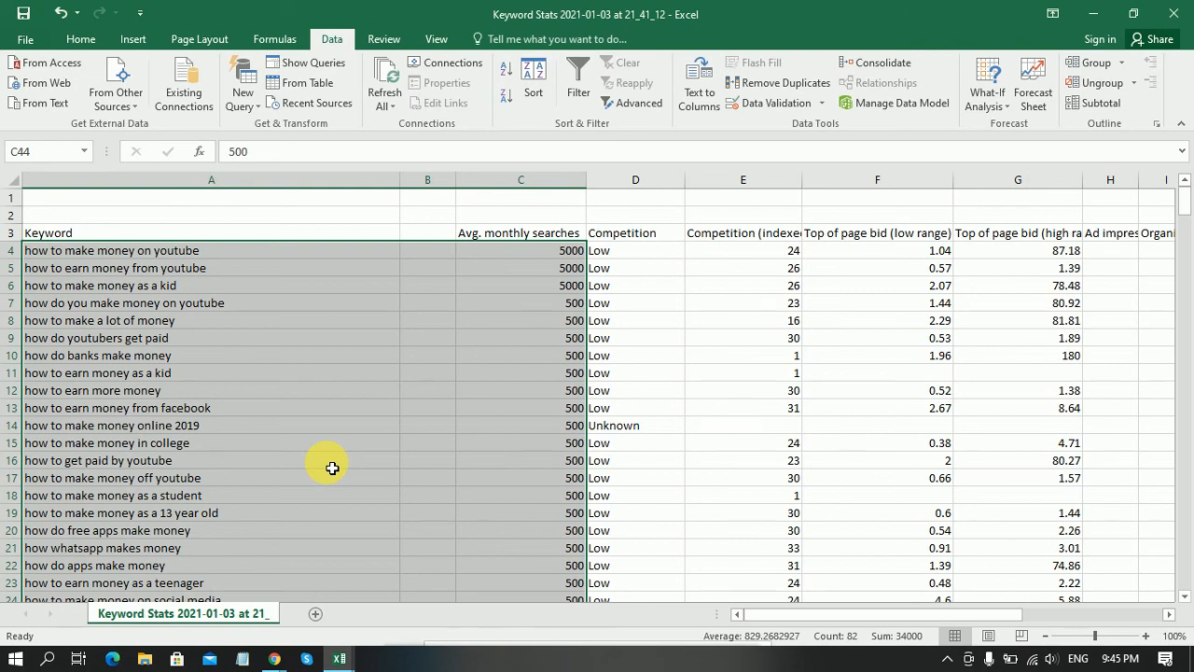
pyautogui.click(947, 659)
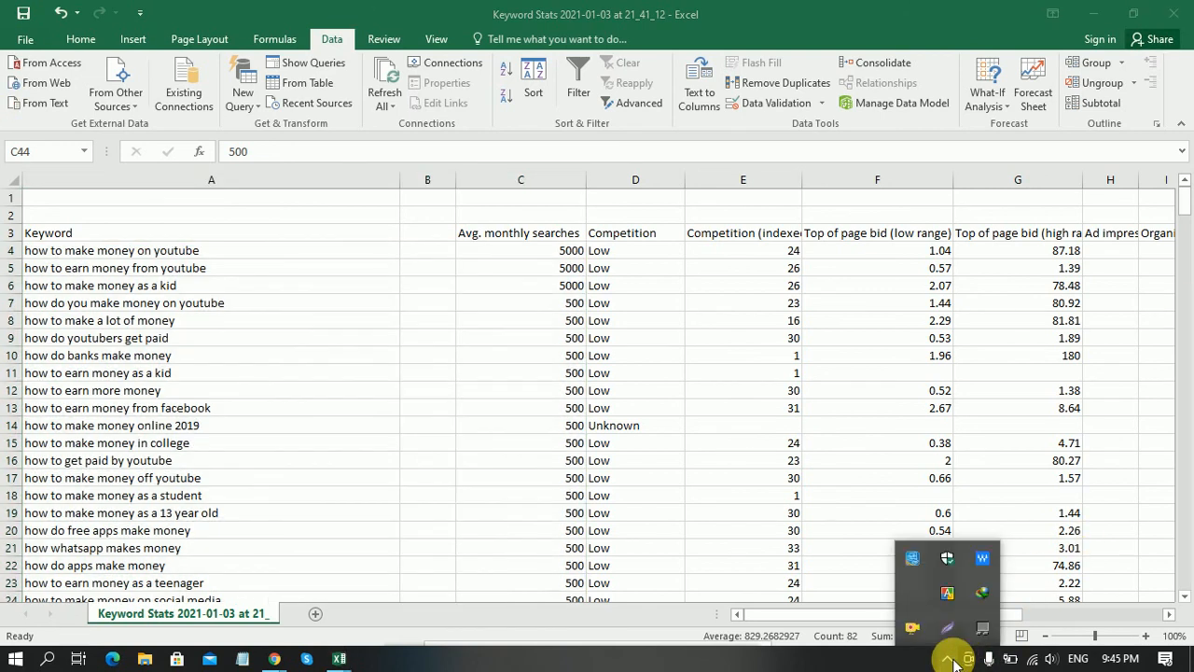
pyautogui.click(832, 664)
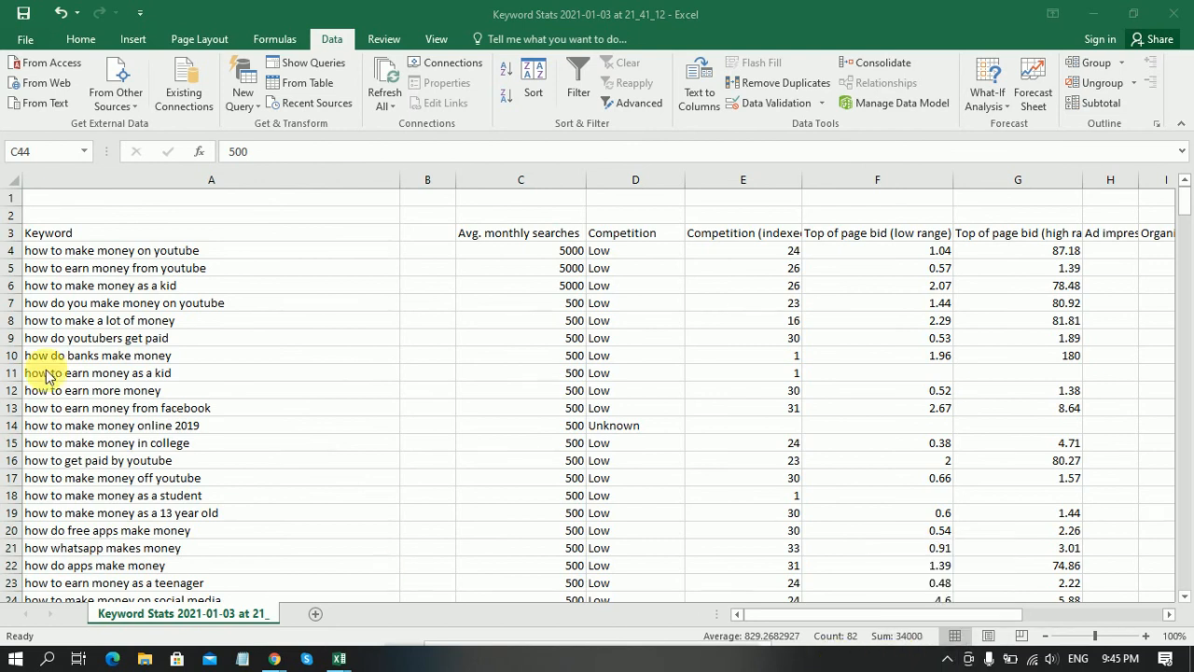
# Look over the top keywords in the sorted list and switch to the Google Ads keyword ideas in Chrome.
pyautogui.click(167, 256)
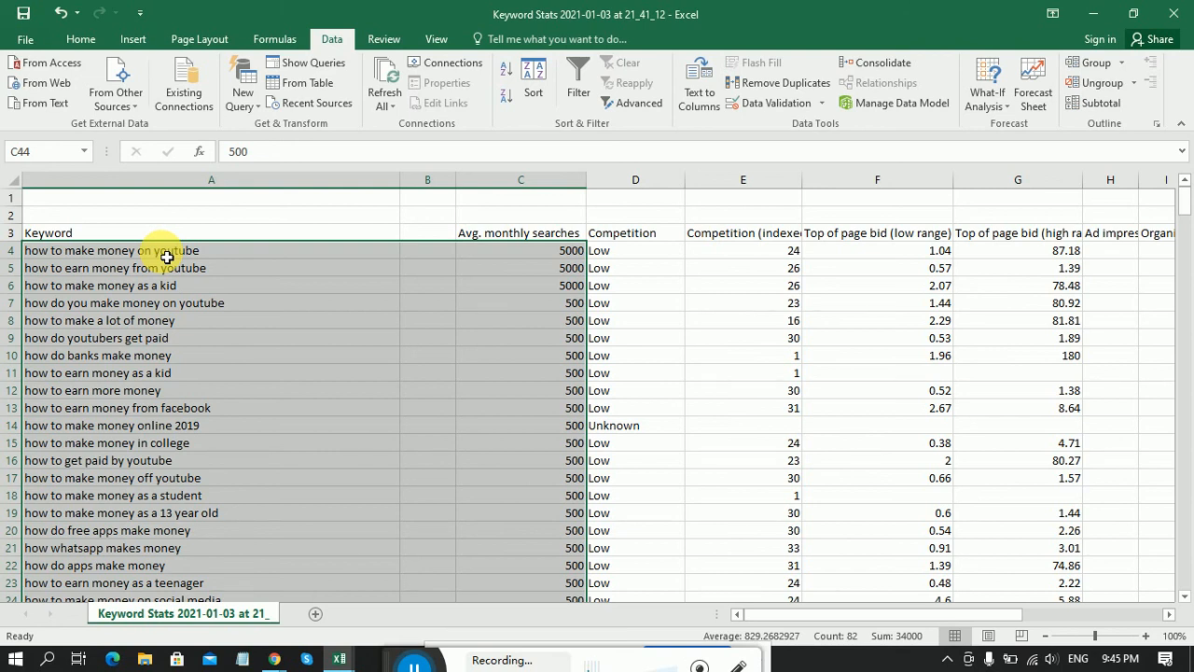
pyautogui.click(167, 257)
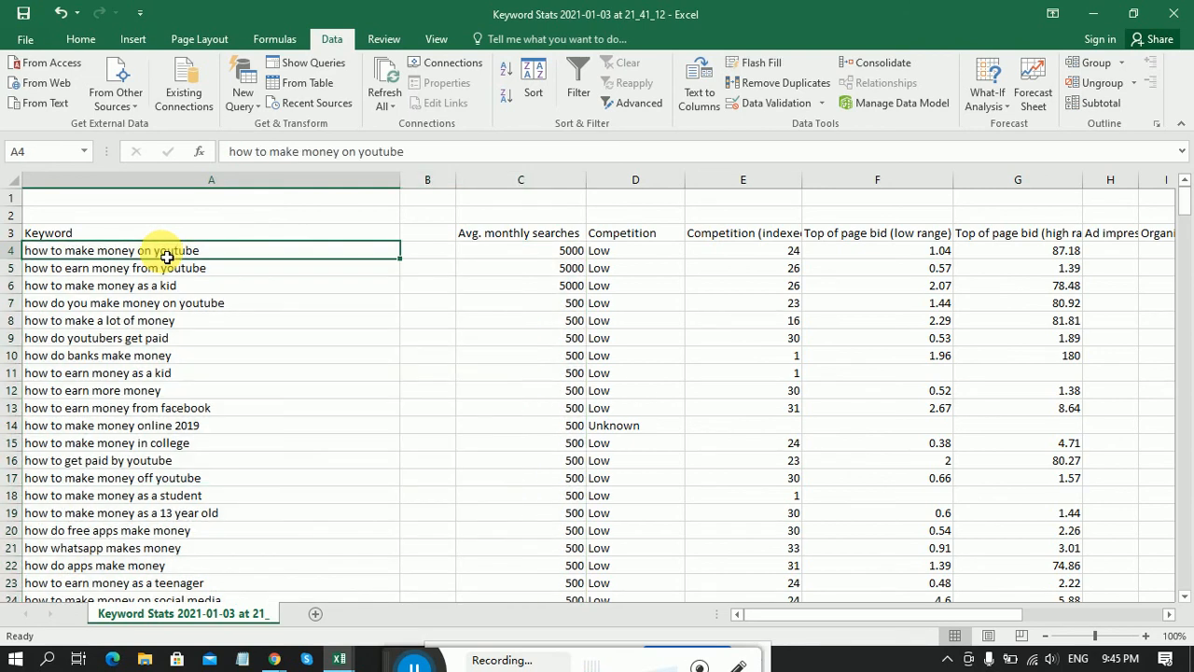
pyautogui.click(170, 326)
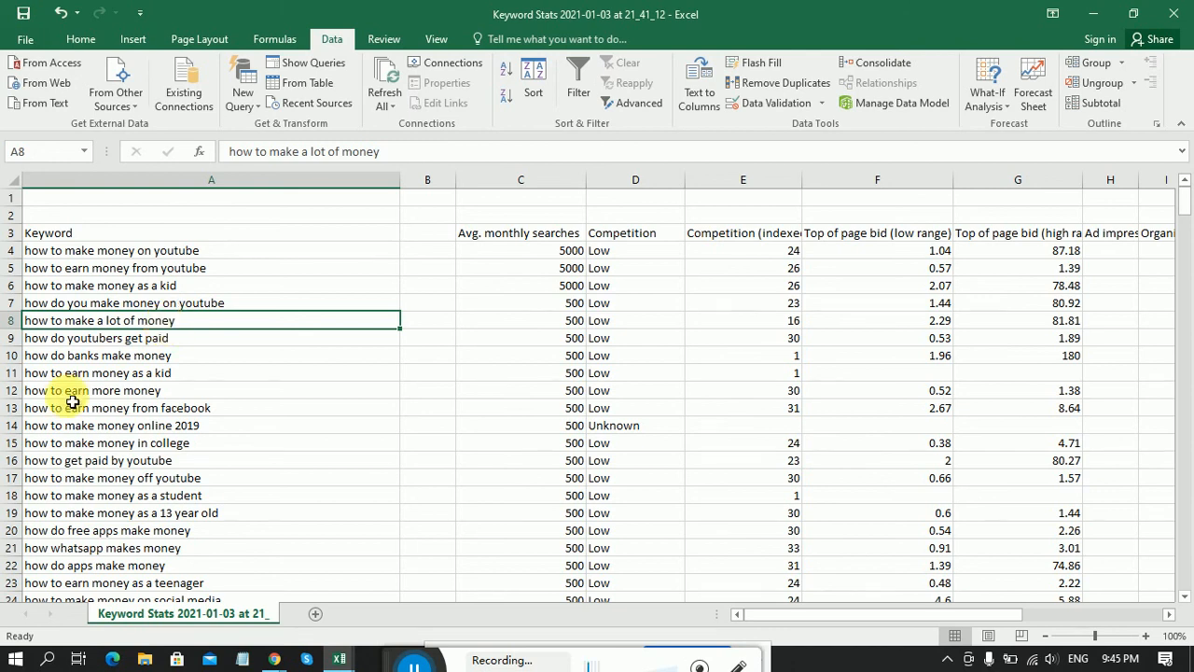
pyautogui.moveTo(276, 658)
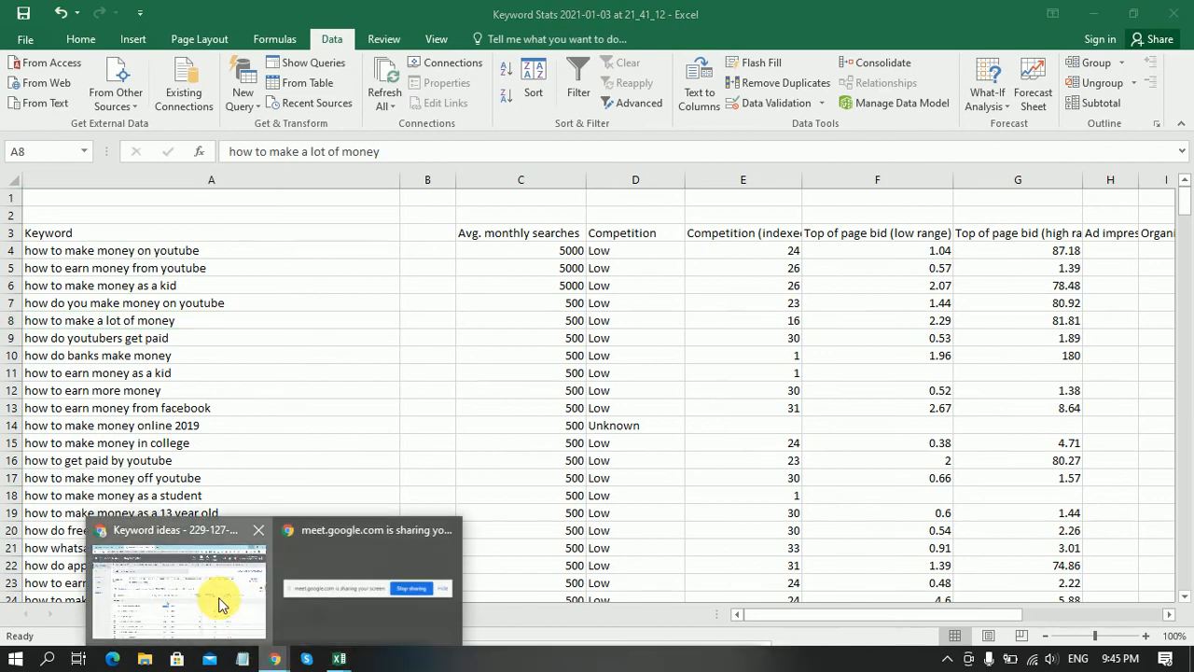
pyautogui.click(221, 602)
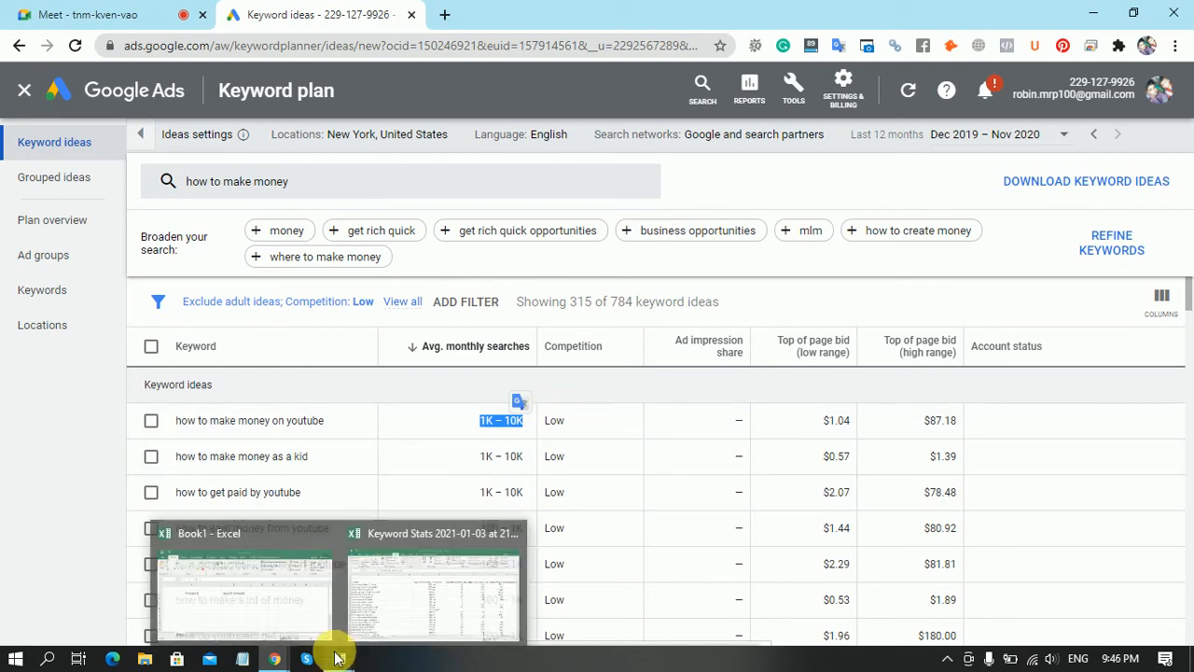
# Switch to an empty Notepad document and enter the lines "KD" and "SD - 100".
pyautogui.click(268, 663)
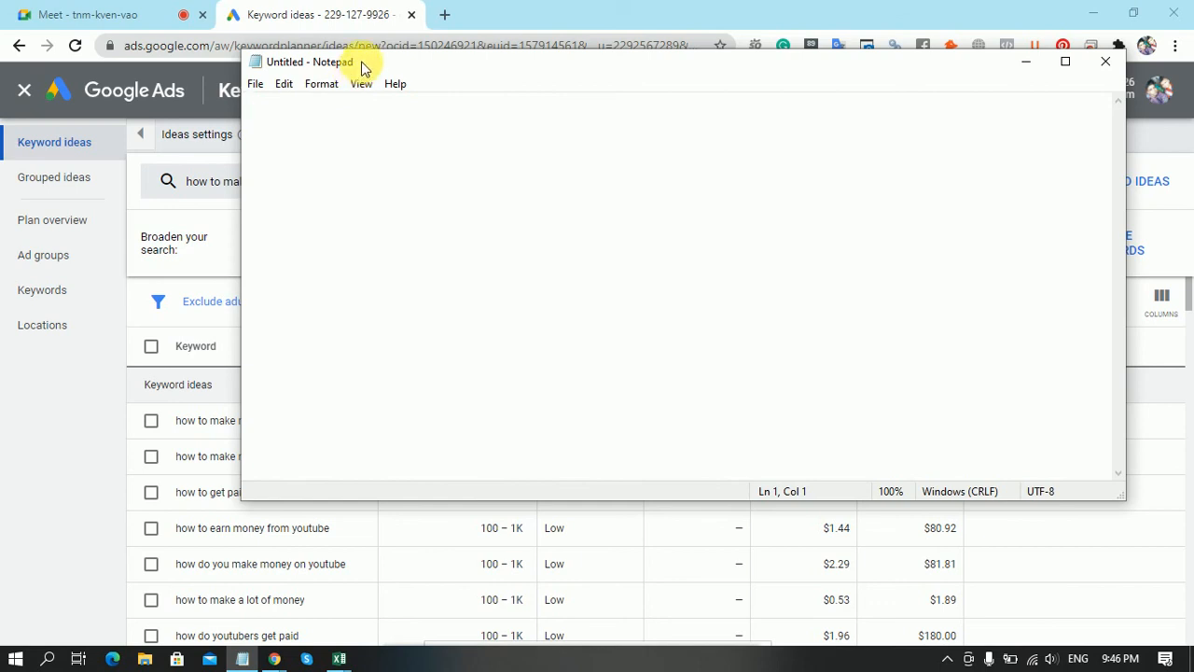
pyautogui.moveTo(363, 63); pyautogui.dragTo(351, 161)
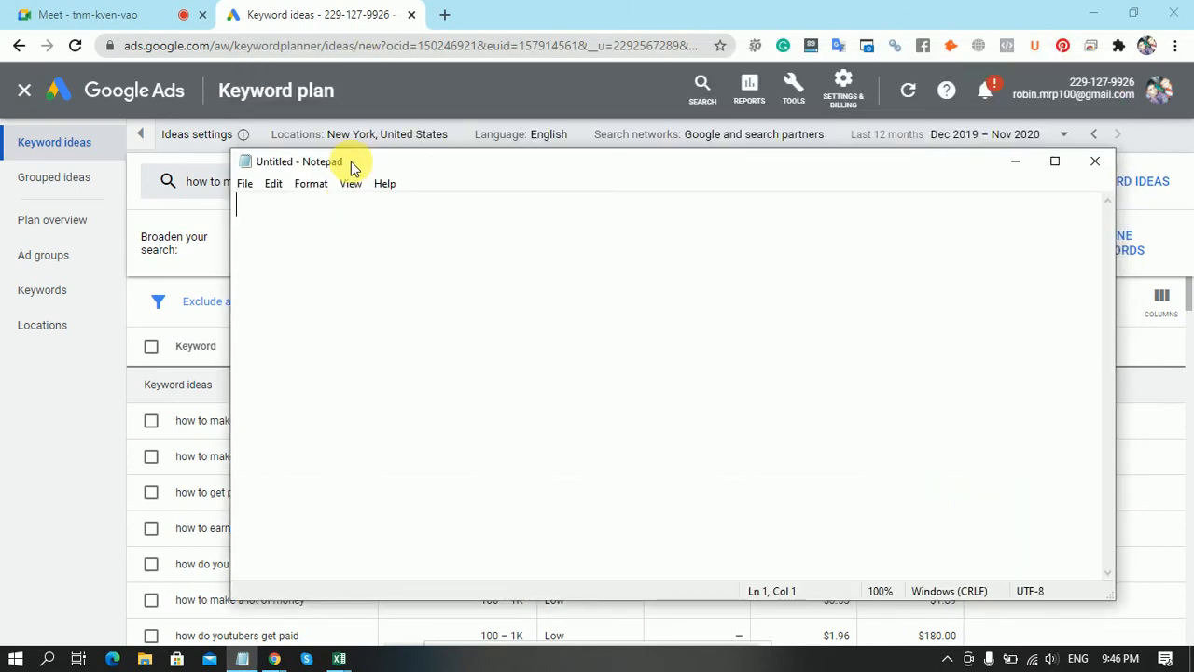
pyautogui.write('KD')
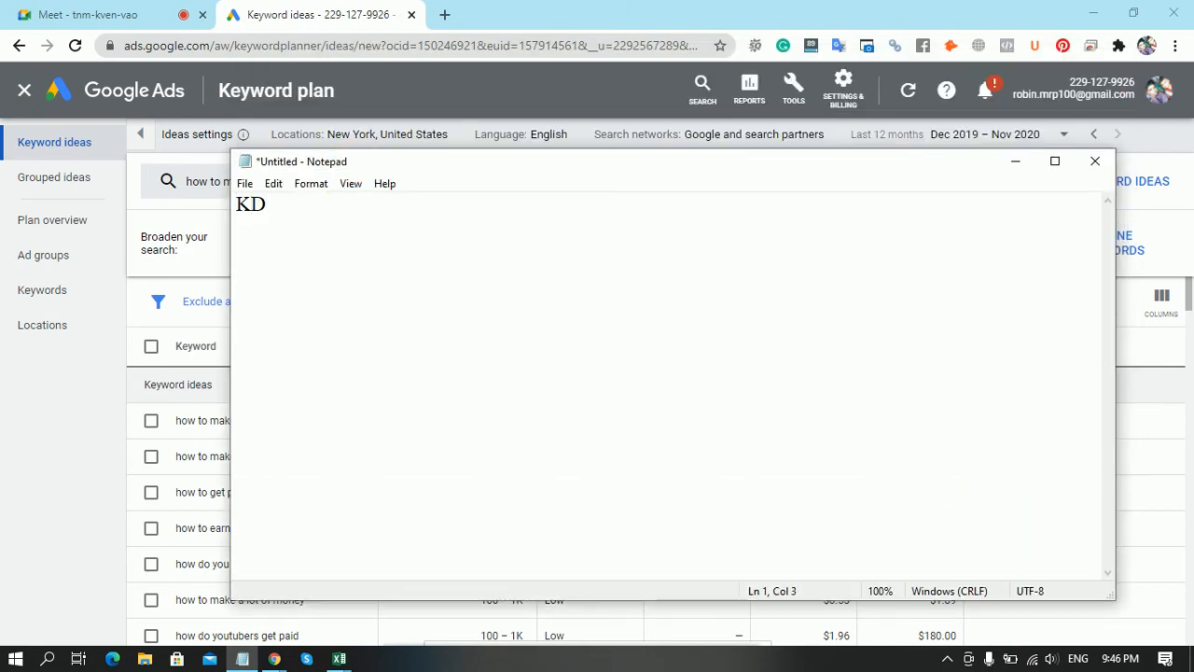
pyautogui.press('Return')
pyautogui.write('D')
pyautogui.press('BackSpace')
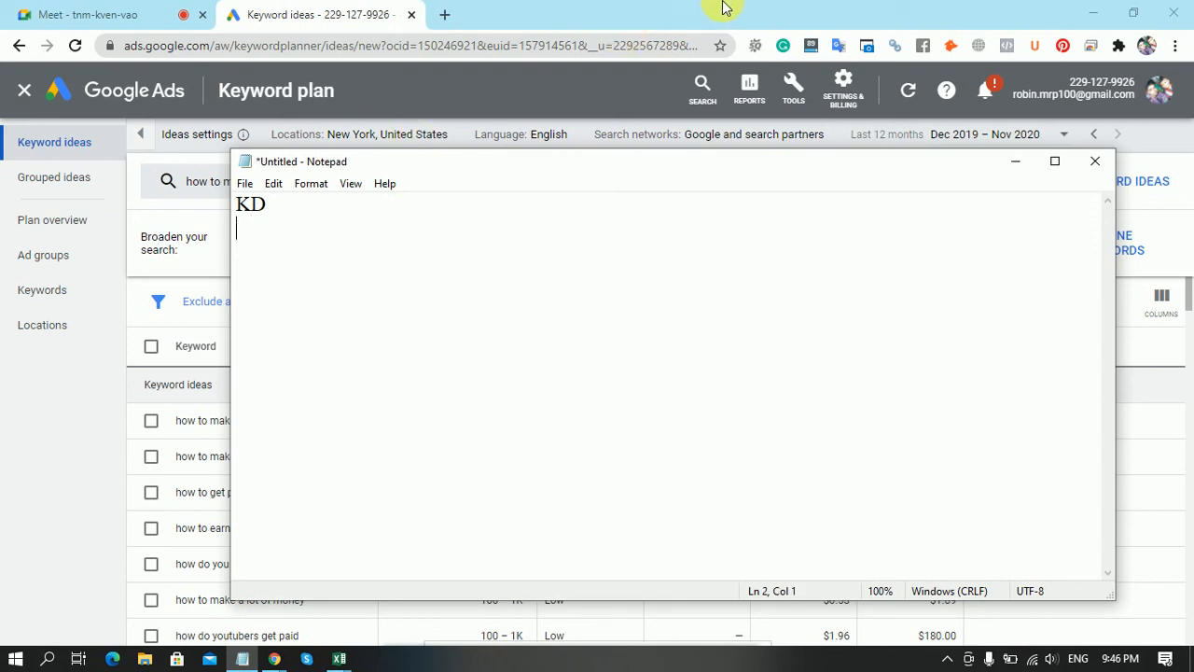
pyautogui.write('SD - 100')
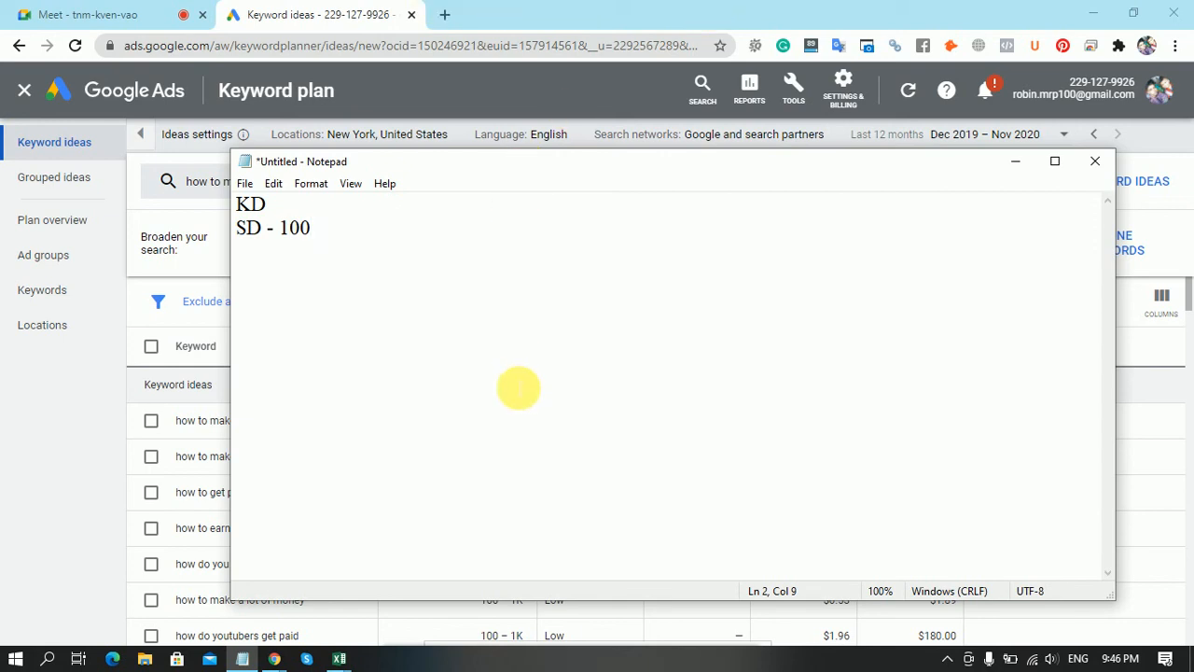
# Below a blank line, add three placeholder range lines: "0-?", "?-?" and "?-?".
pyautogui.moveTo(482, 161); pyautogui.dragTo(605, 500)
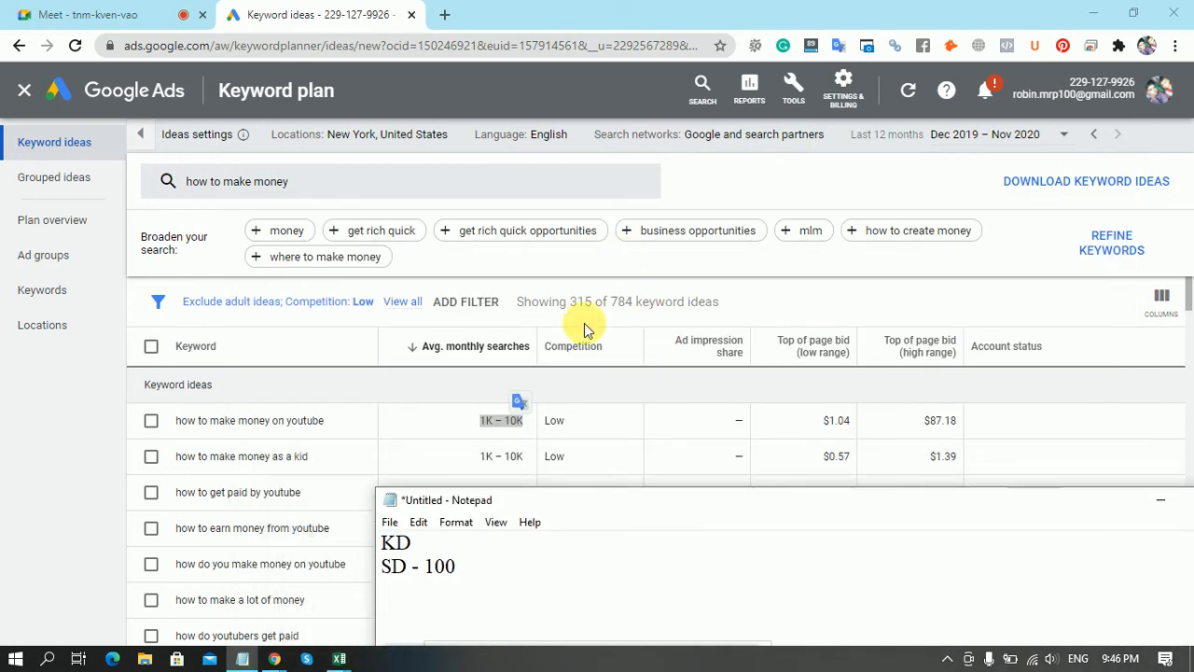
pyautogui.moveTo(532, 501); pyautogui.dragTo(419, 270)
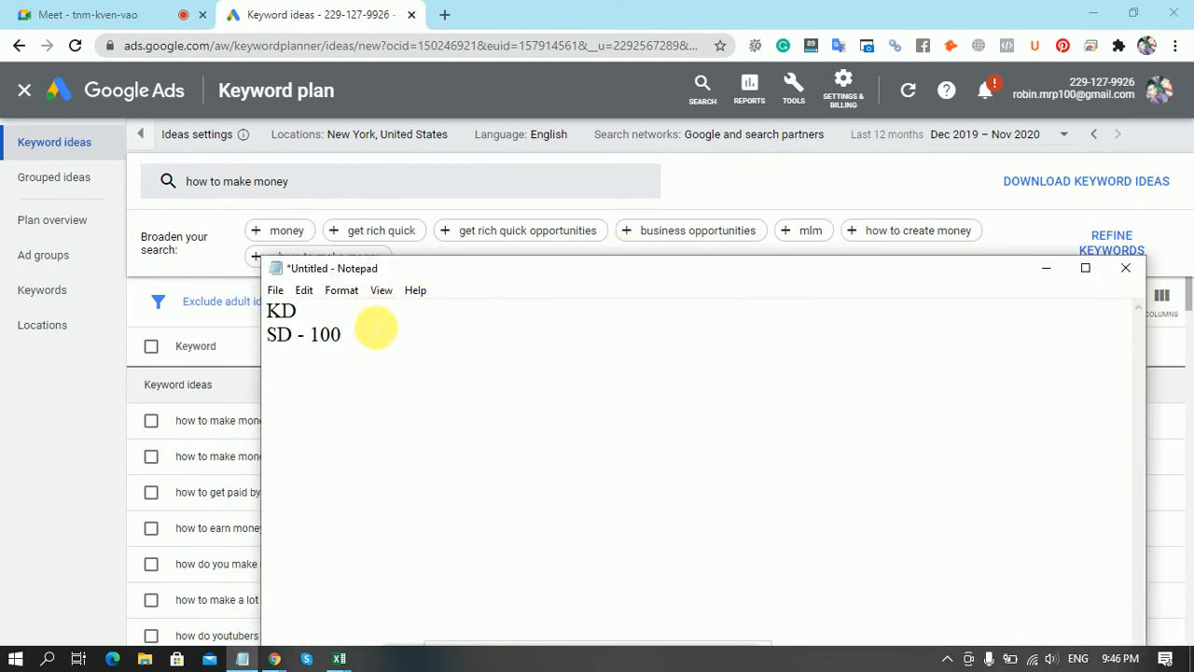
pyautogui.press('Return')
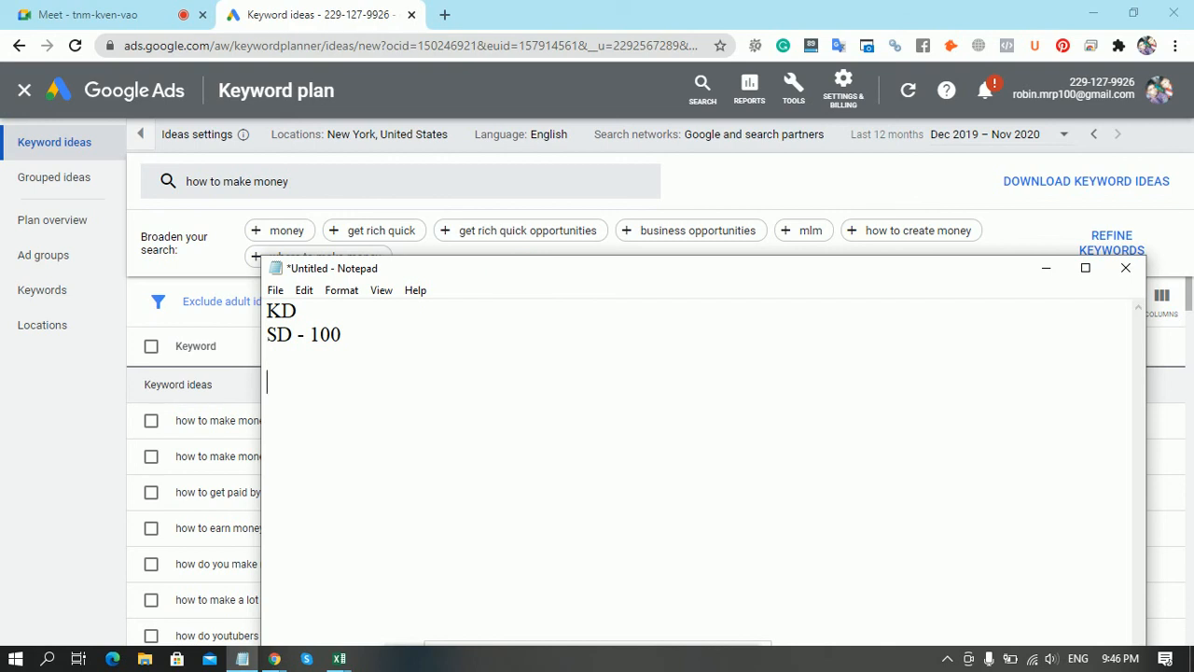
pyautogui.write('0')
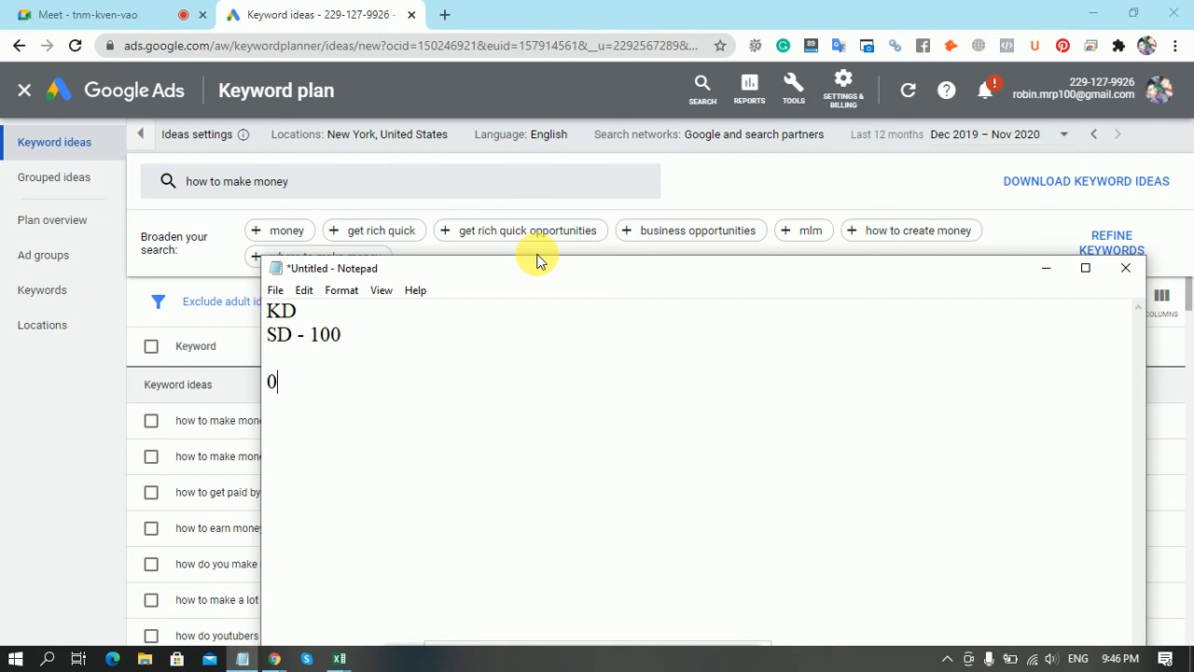
pyautogui.write('-?')
pyautogui.press('Return')
pyautogui.write('?-?')
pyautogui.press('Return')
pyautogui.write('?-?')
pyautogui.press('Return')
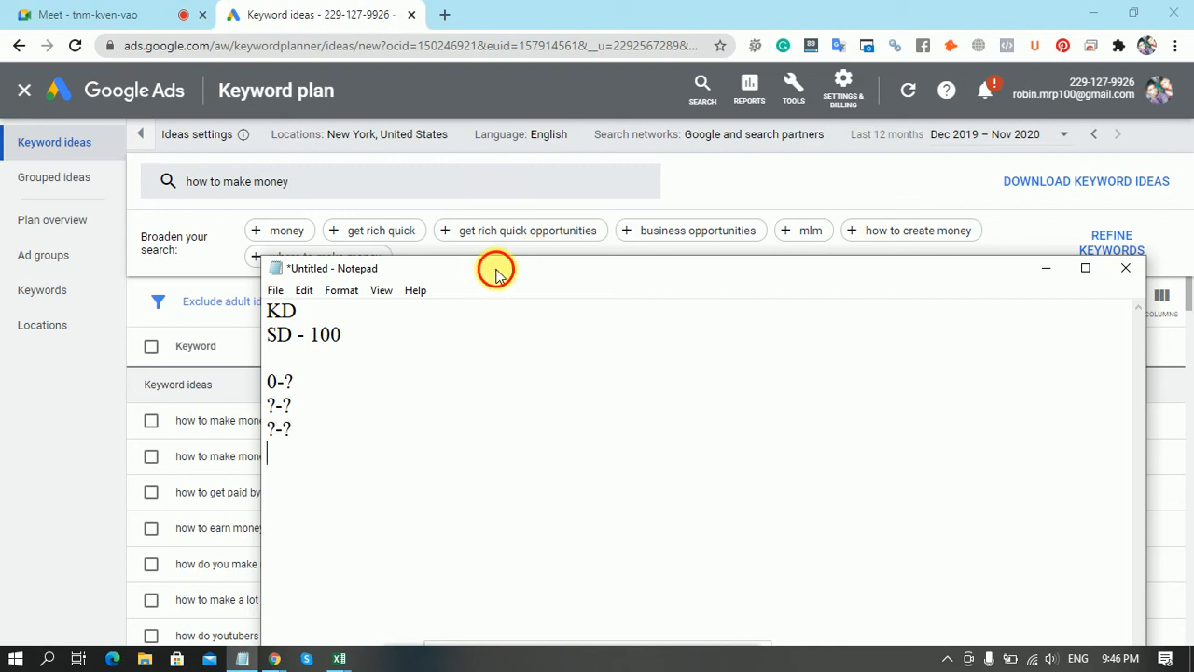
# Fill in the first difficulty range as 0-25 and the second as 25-50.
pyautogui.moveTo(494, 267); pyautogui.dragTo(878, 238)
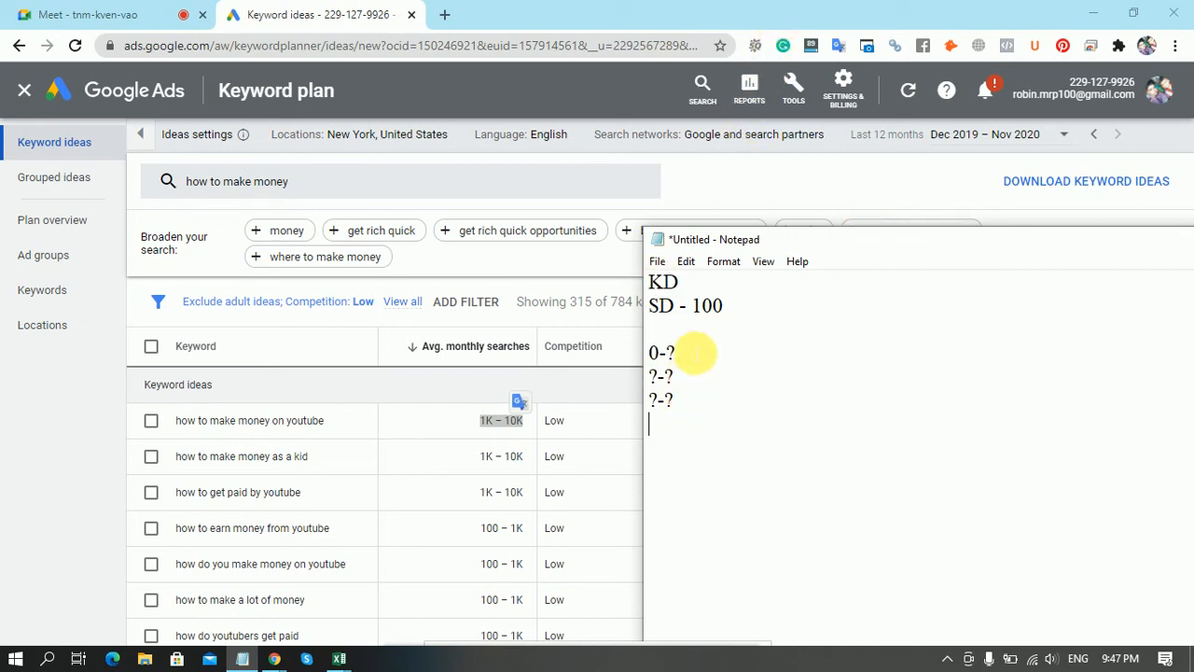
pyautogui.click(695, 353)
pyautogui.press('BackSpace')
pyautogui.write('25')
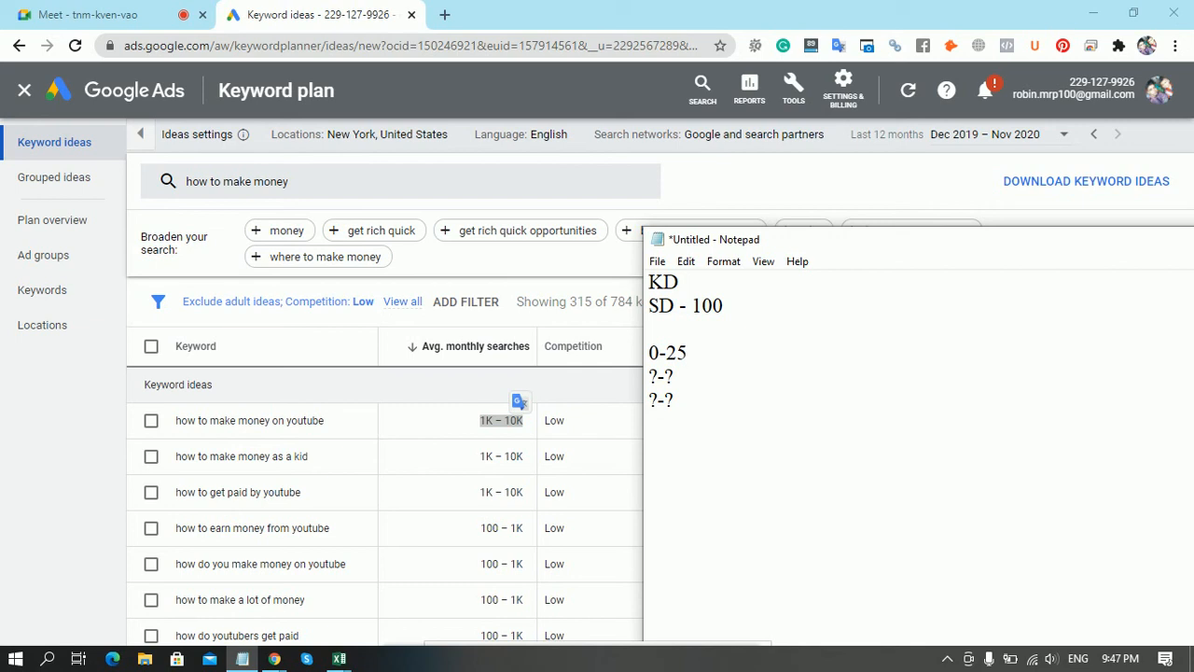
pyautogui.click(687, 376)
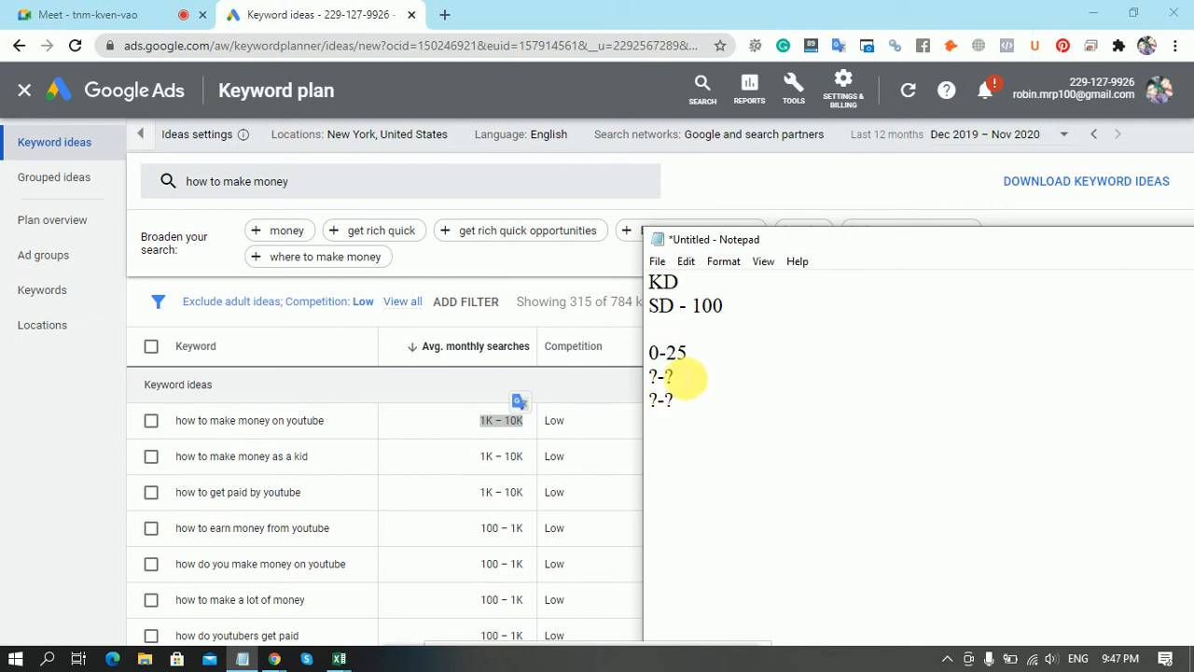
pyautogui.press('BackSpace')
pyautogui.press('BackSpace')
pyautogui.press('BackSpace')
pyautogui.write('25')
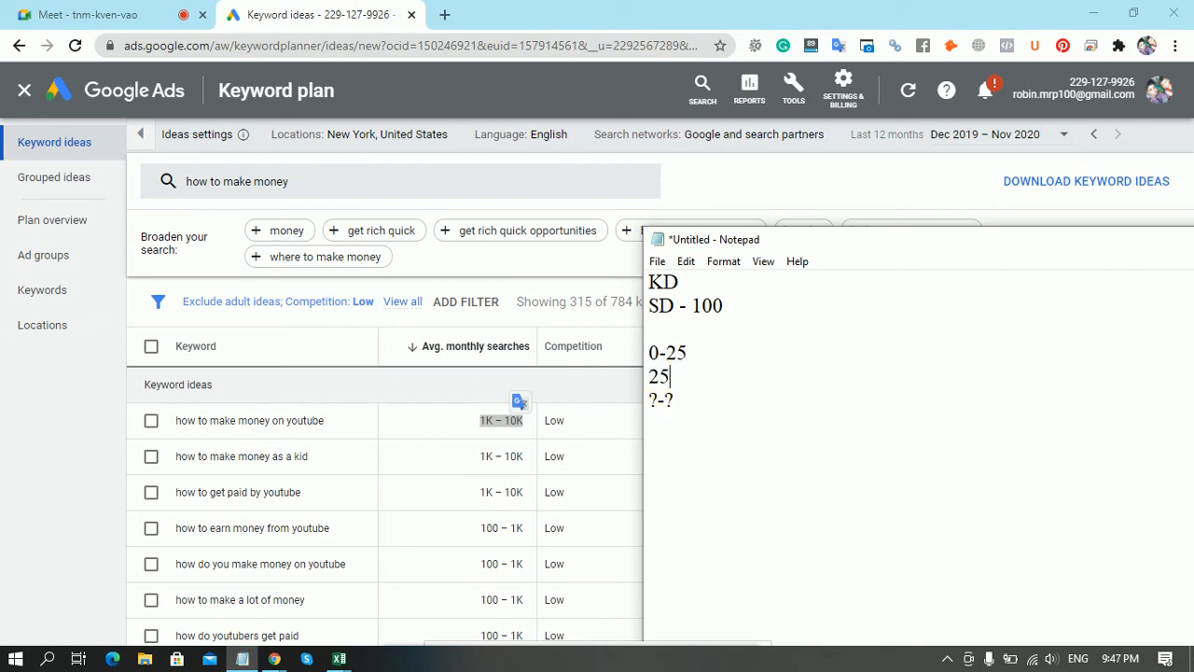
pyautogui.write('-50')
# Fill in the third difficulty range as 51-100 and correct the second range to start at 26.
pyautogui.click(687, 408)
pyautogui.press('BackSpace')
pyautogui.press('BackSpace')
pyautogui.press('BackSpace')
pyautogui.write('51')
pyautogui.press('Up')
pyautogui.press('BackSpace')
pyautogui.write('6')
pyautogui.click(686, 408)
pyautogui.write('-100')
# Add the sub-ranges "(51-70) (71-100)" after the 51-100 range.
pyautogui.moveTo(651, 403); pyautogui.dragTo(714, 401)
pyautogui.click(715, 401)
pyautogui.write('()')
pyautogui.press('Left')
pyautogui.write('51-')
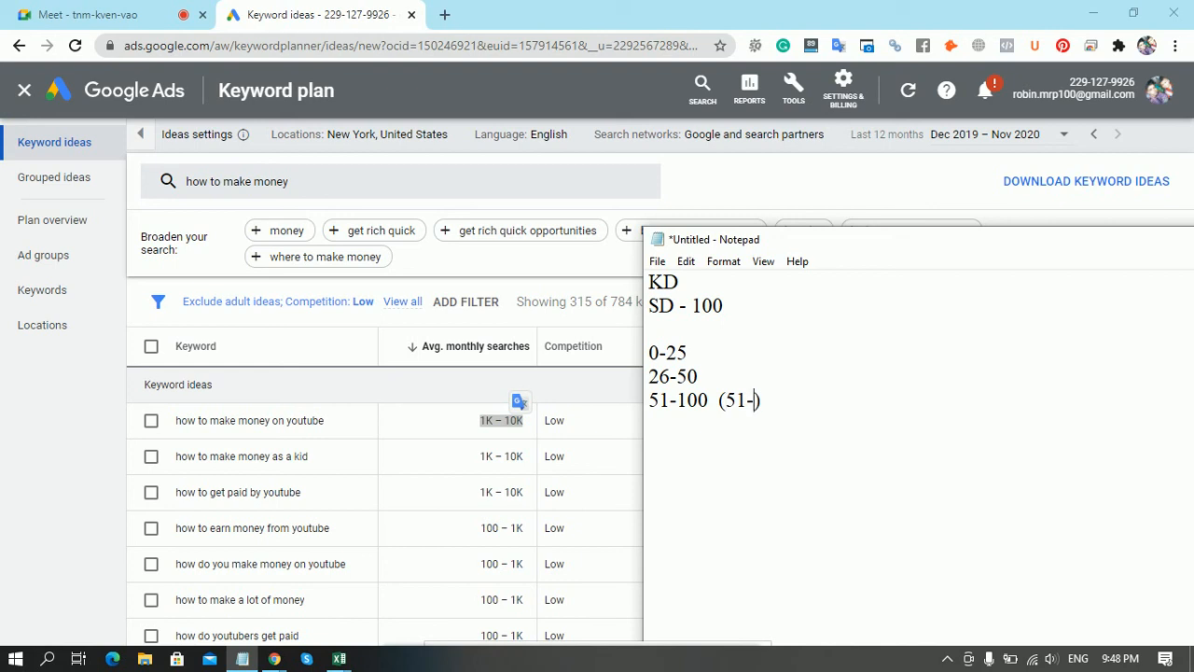
pyautogui.write('70')
pyautogui.press('Right')
pyautogui.write('(71-100)')
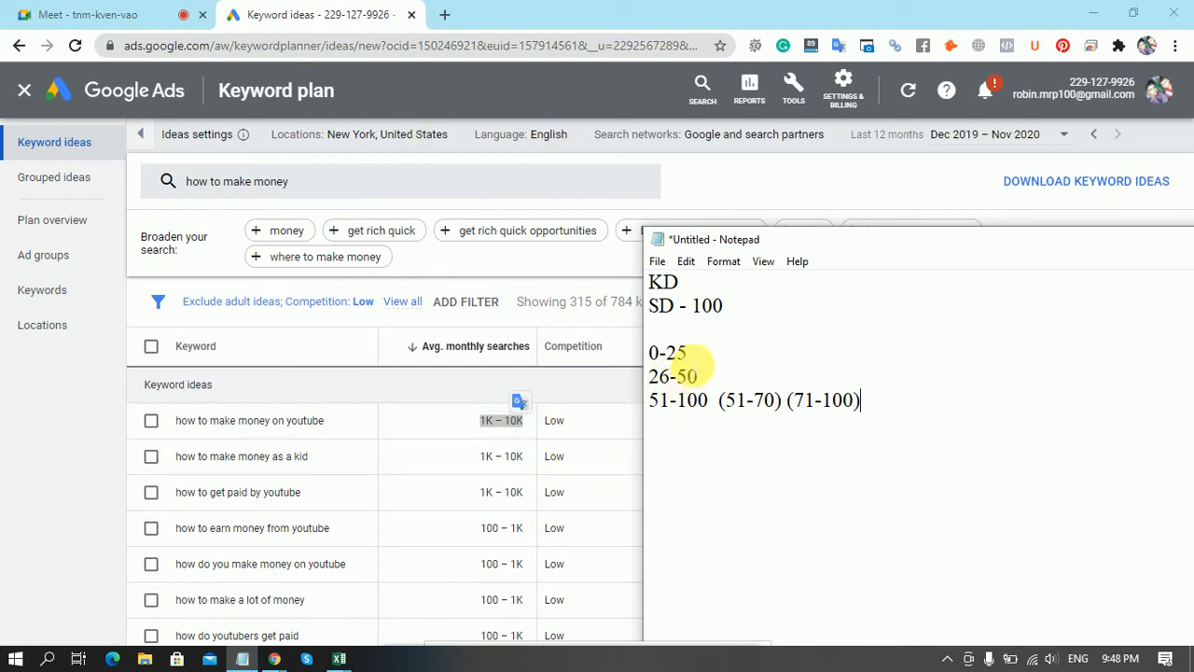
# Insert the example line "KD= 10" below the 0-25 range.
pyautogui.moveTo(695, 364); pyautogui.dragTo(665, 366)
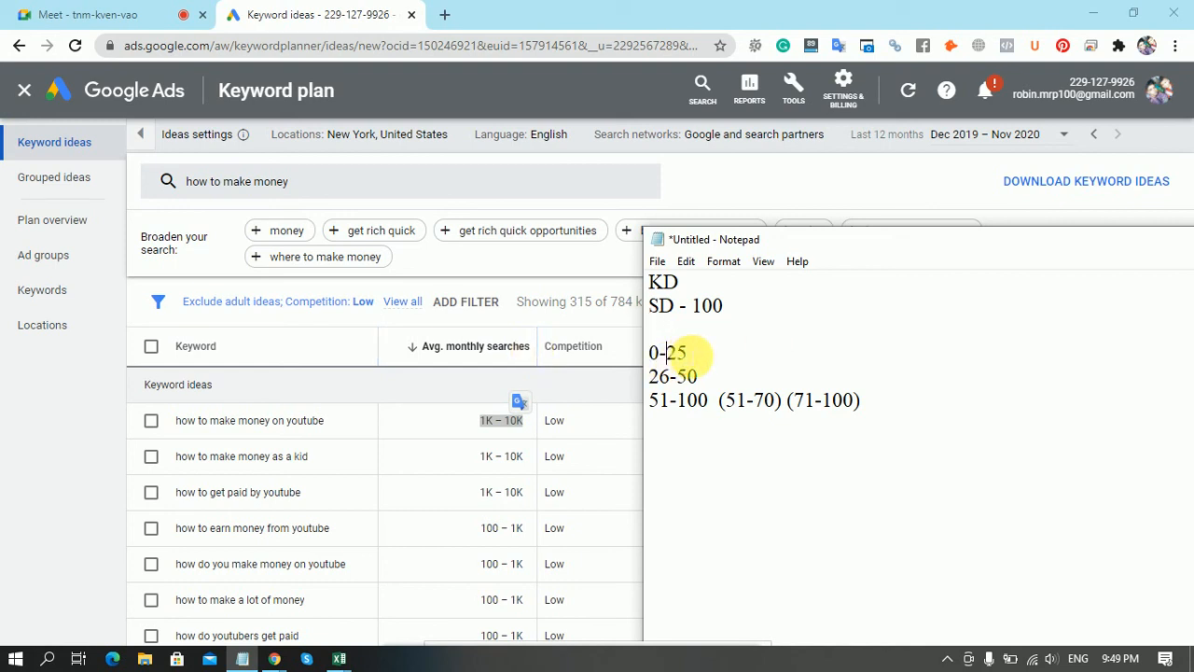
pyautogui.click(656, 352)
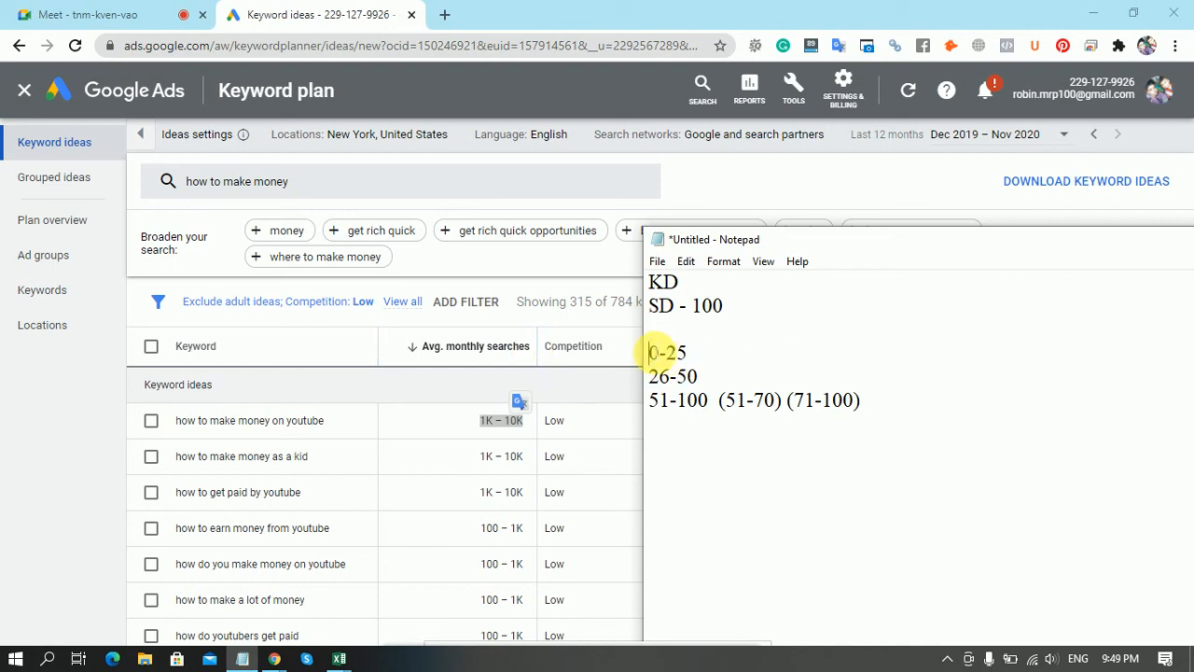
pyautogui.click(697, 351)
pyautogui.press('Return')
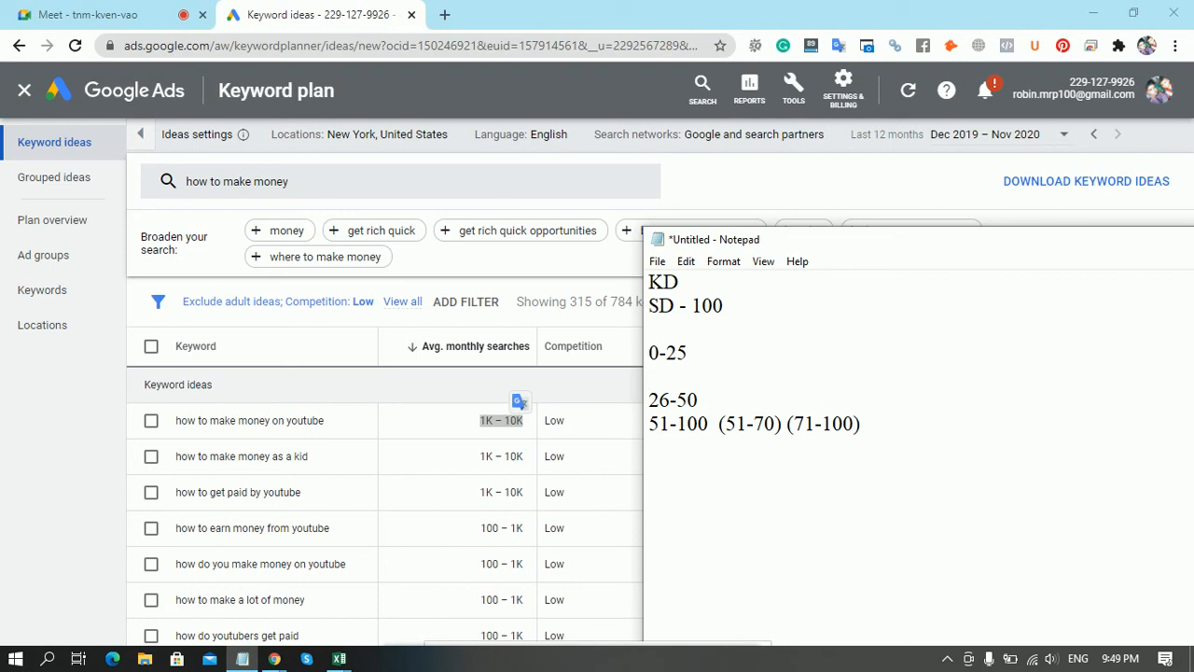
pyautogui.write('10')
pyautogui.press('Left')
pyautogui.press('Left')
pyautogui.write('KD=')
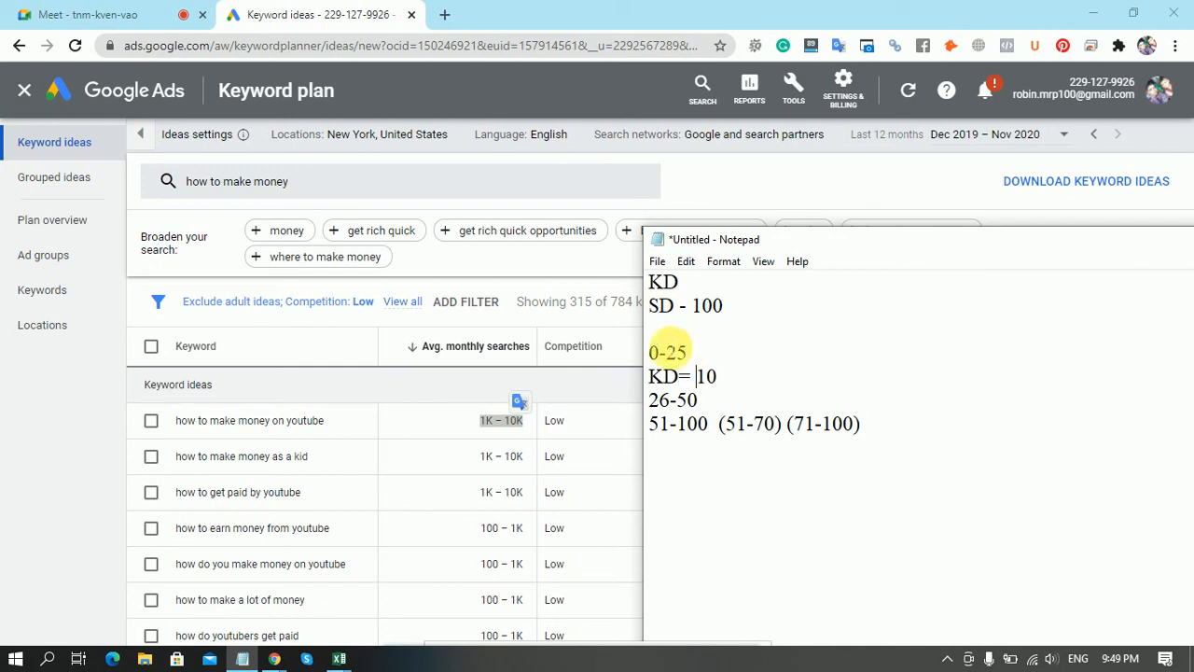
pyautogui.scroll(-5, 314, 457)
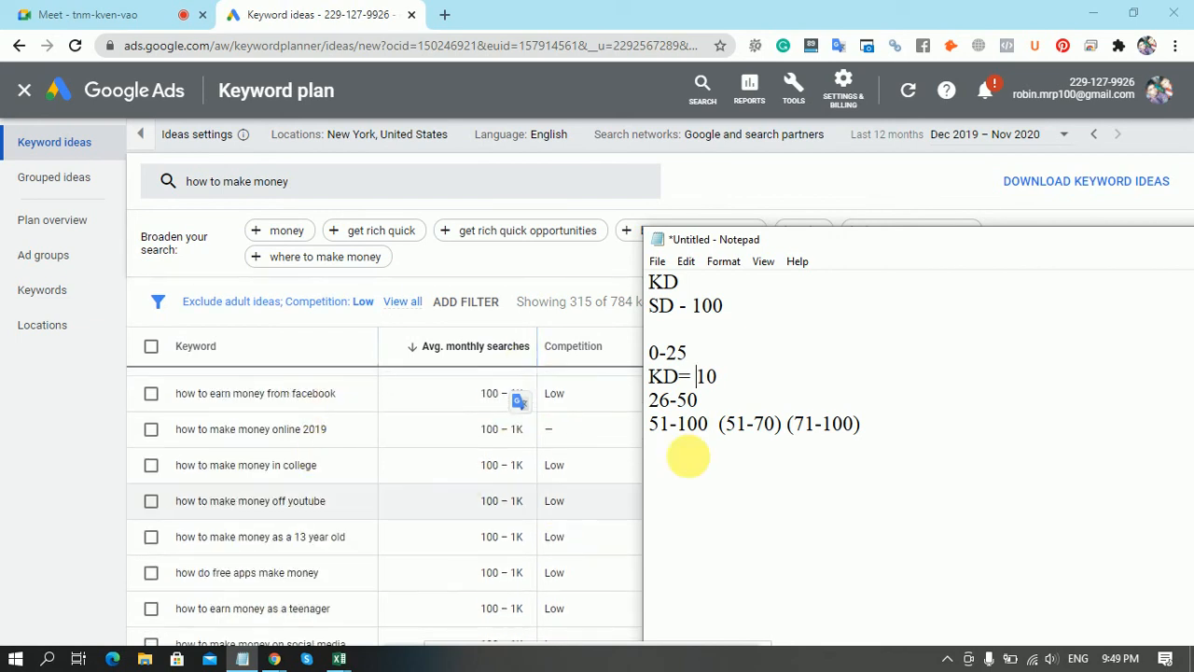
pyautogui.moveTo(723, 376); pyautogui.dragTo(707, 376)
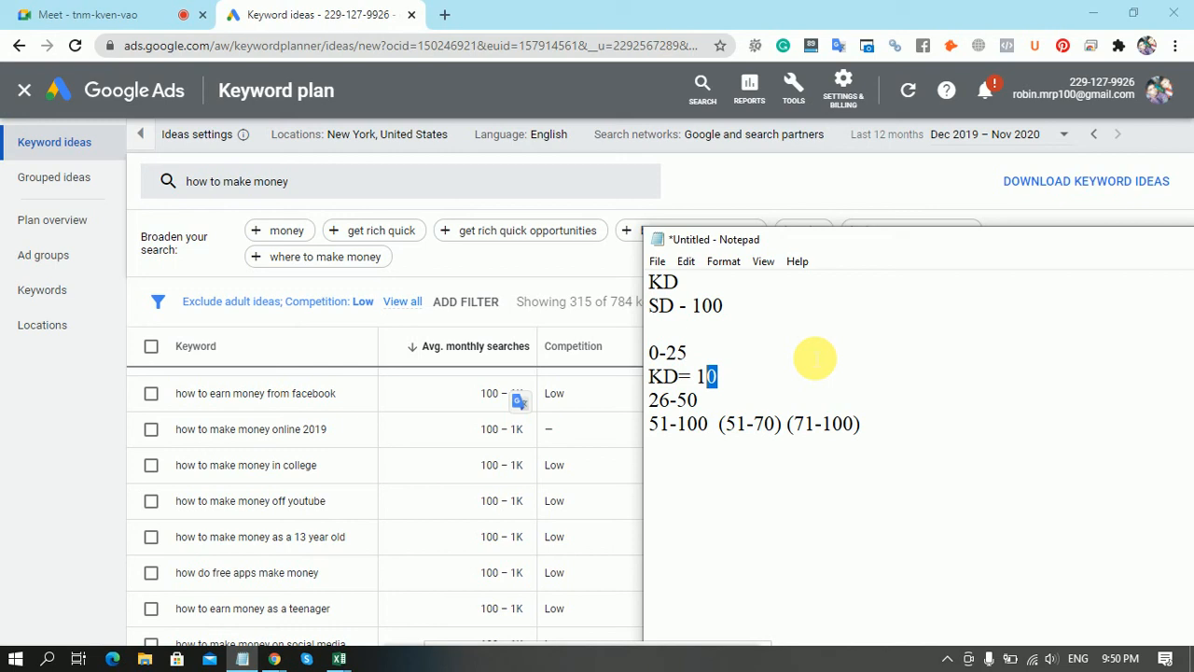
pyautogui.click(814, 357)
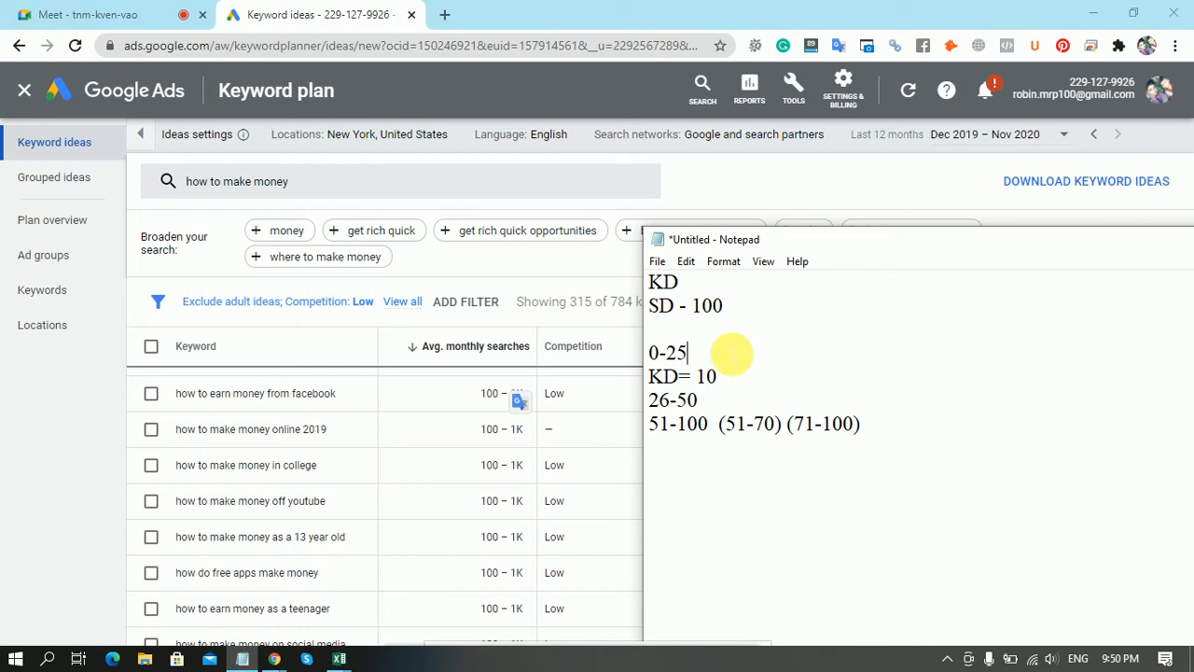
# Switch to the Keyword Stats workbook in Excel and return to its first keyword rows.
pyautogui.click(339, 658)
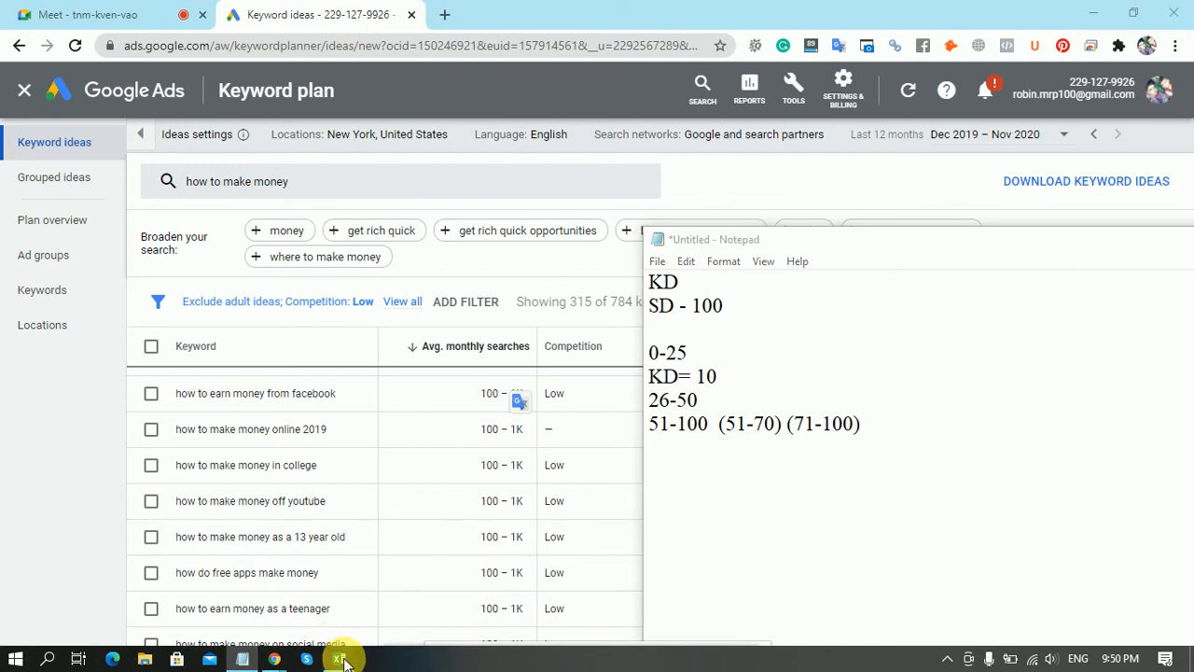
pyautogui.click(414, 588)
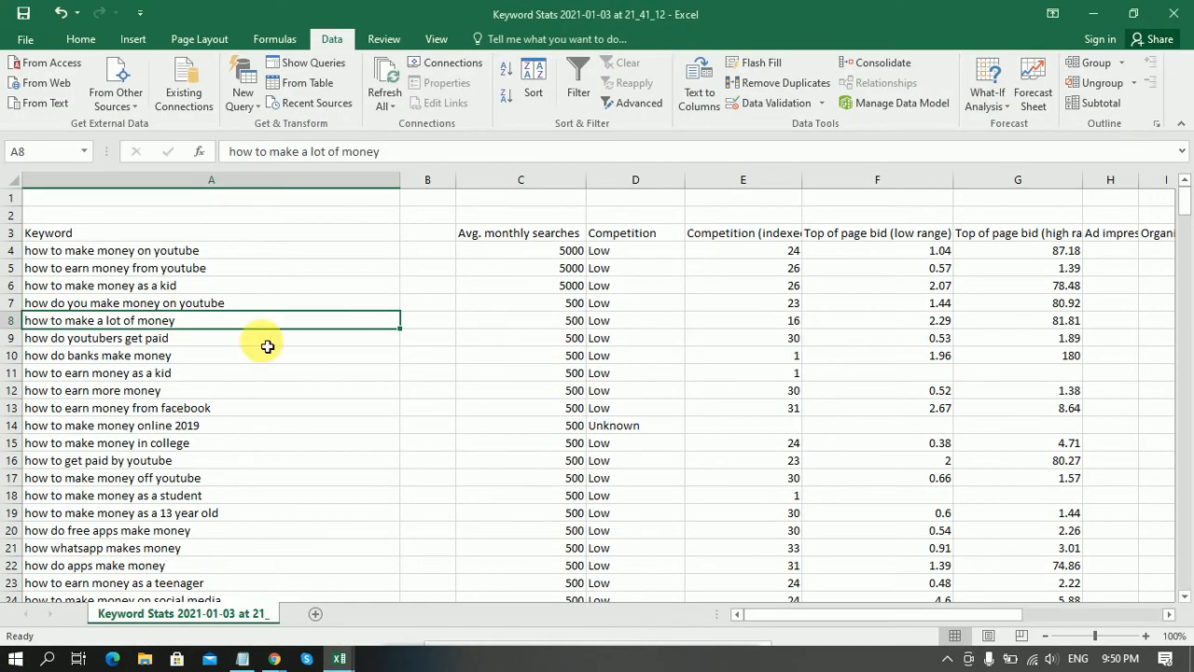
pyautogui.scroll(-1, 269, 347)
pyautogui.scroll(1, 272, 354)
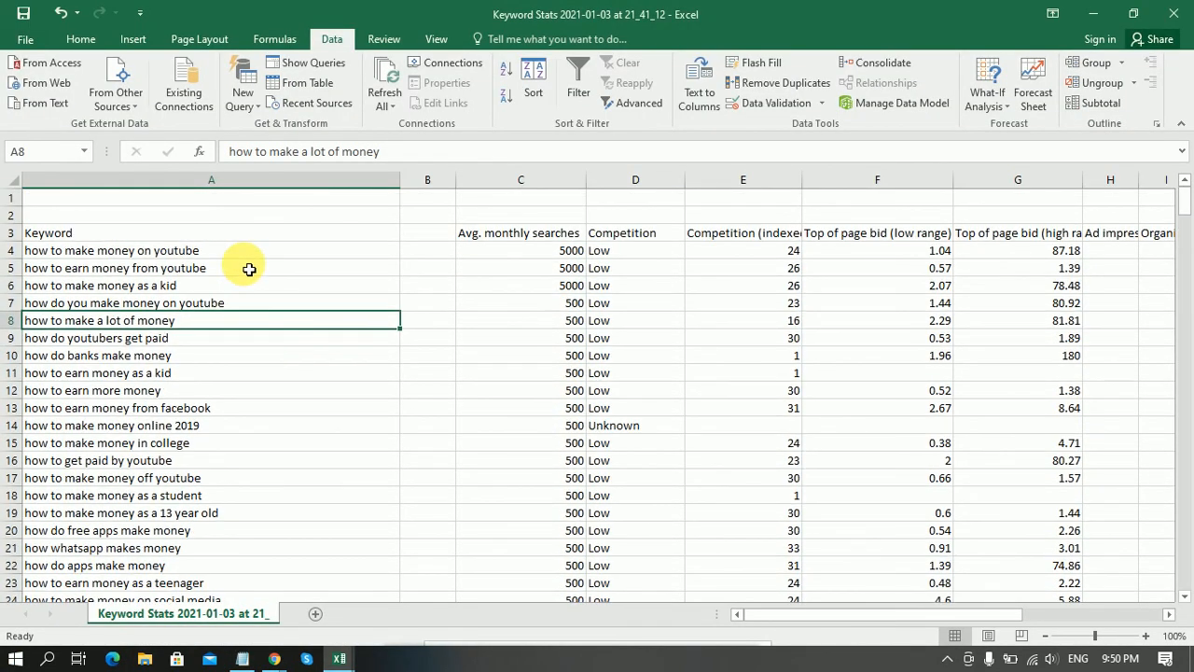
pyautogui.moveTo(252, 257); pyautogui.dragTo(261, 396)
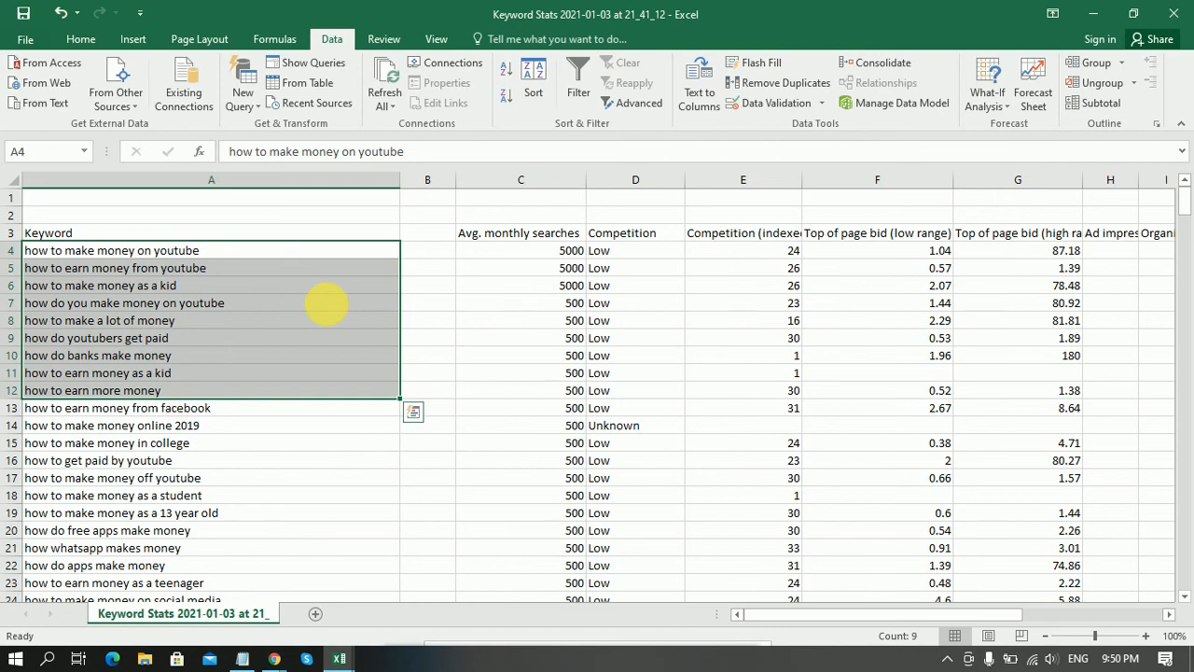
pyautogui.hotkey('ctrl', 'c')
pyautogui.click(519, 322)
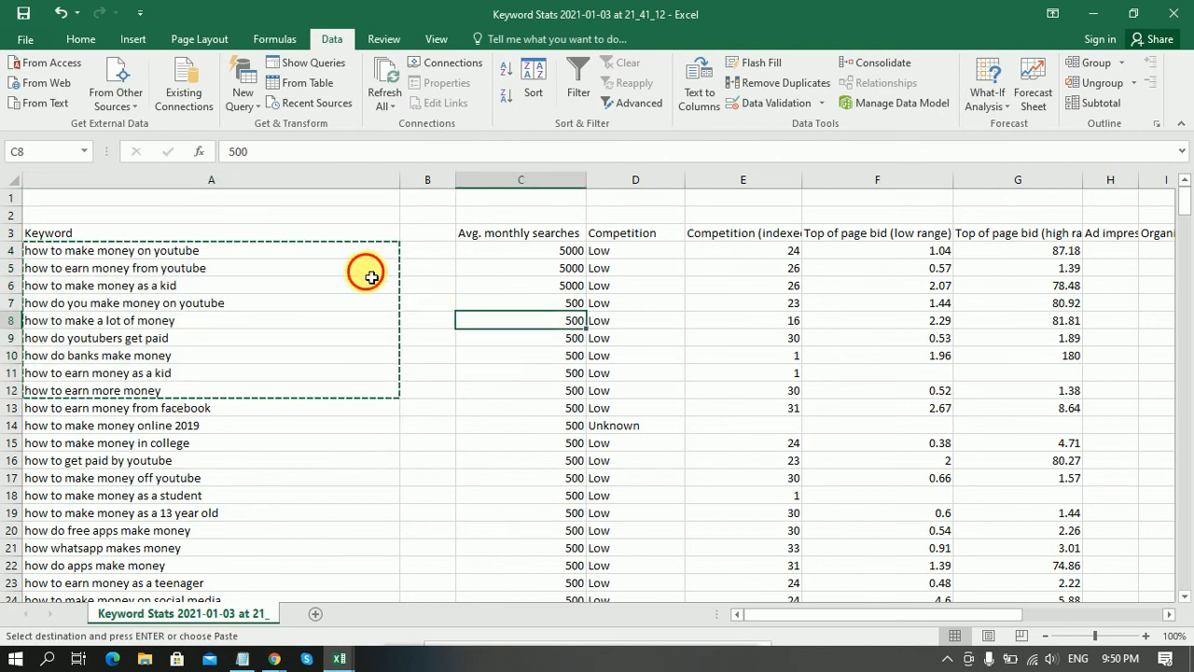
# Copy the first nine keywords together with their average monthly searches, range A4:C12.
pyautogui.click(371, 277)
pyautogui.moveTo(261, 245); pyautogui.dragTo(515, 388)
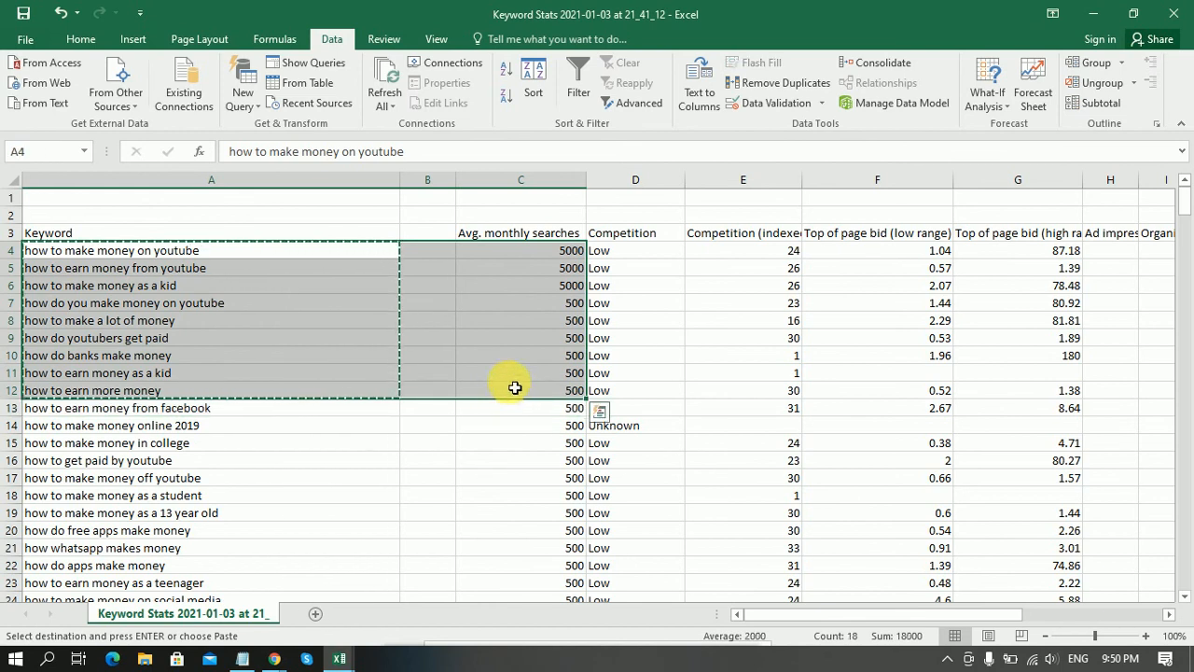
pyautogui.hotkey('ctrl', 'c')
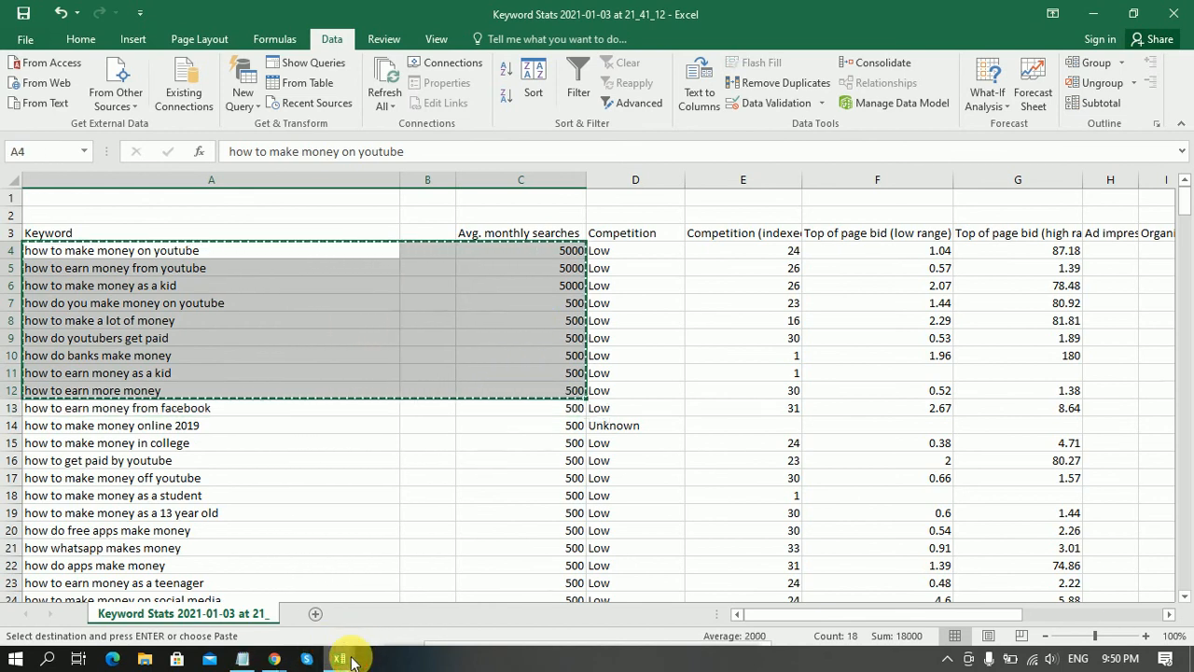
# Switch to the Book1 workbook and paste the copied keywords and monthly searches starting at cell A3.
pyautogui.moveTo(351, 660)
pyautogui.click(285, 599)
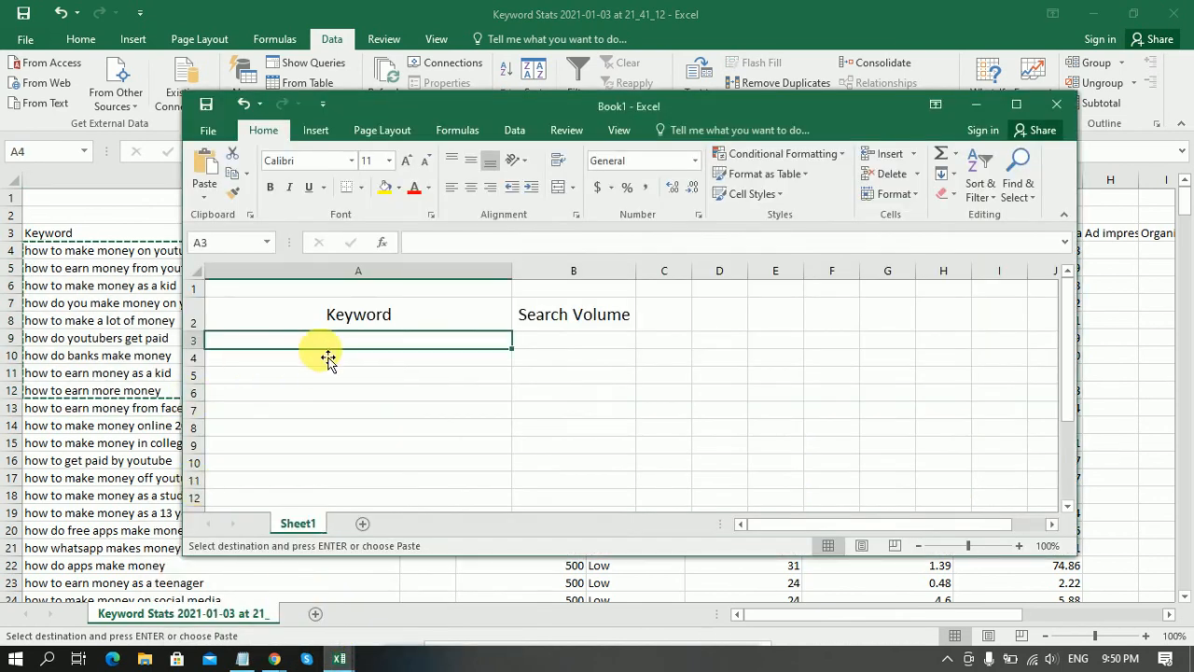
pyautogui.hotkey('ctrl', 'v')
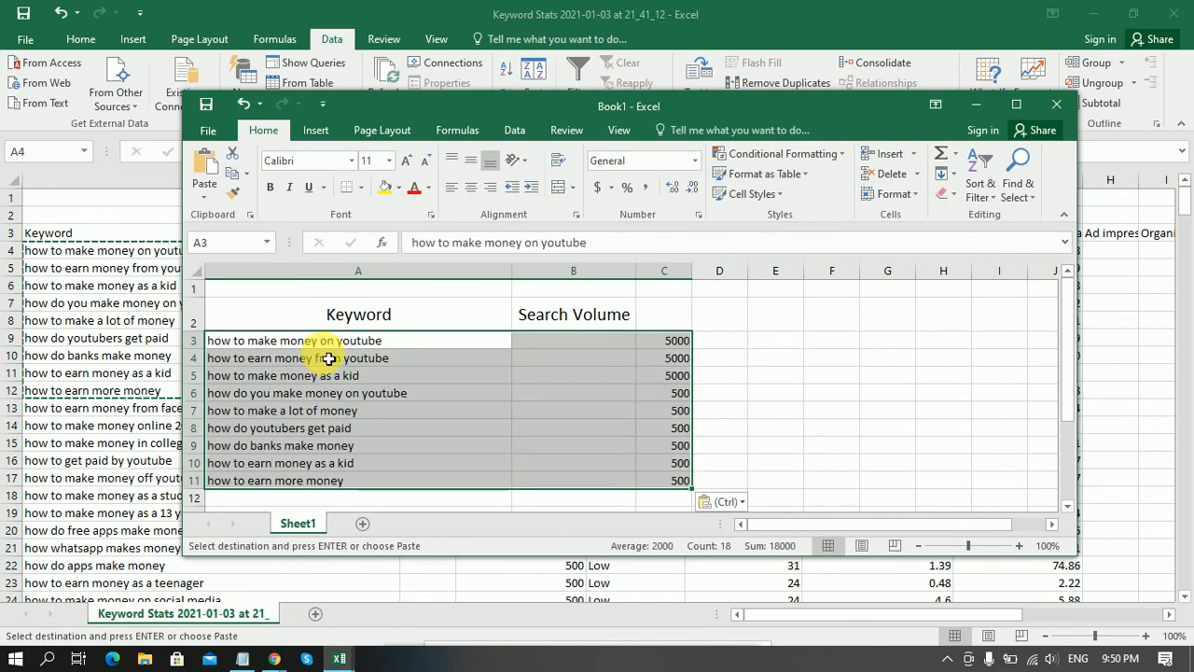
# Move the "Search Volume" header to cell C2 above the pasted numbers and adjust the column widths to fit it.
pyautogui.click(580, 327)
pyautogui.moveTo(579, 326); pyautogui.dragTo(665, 318)
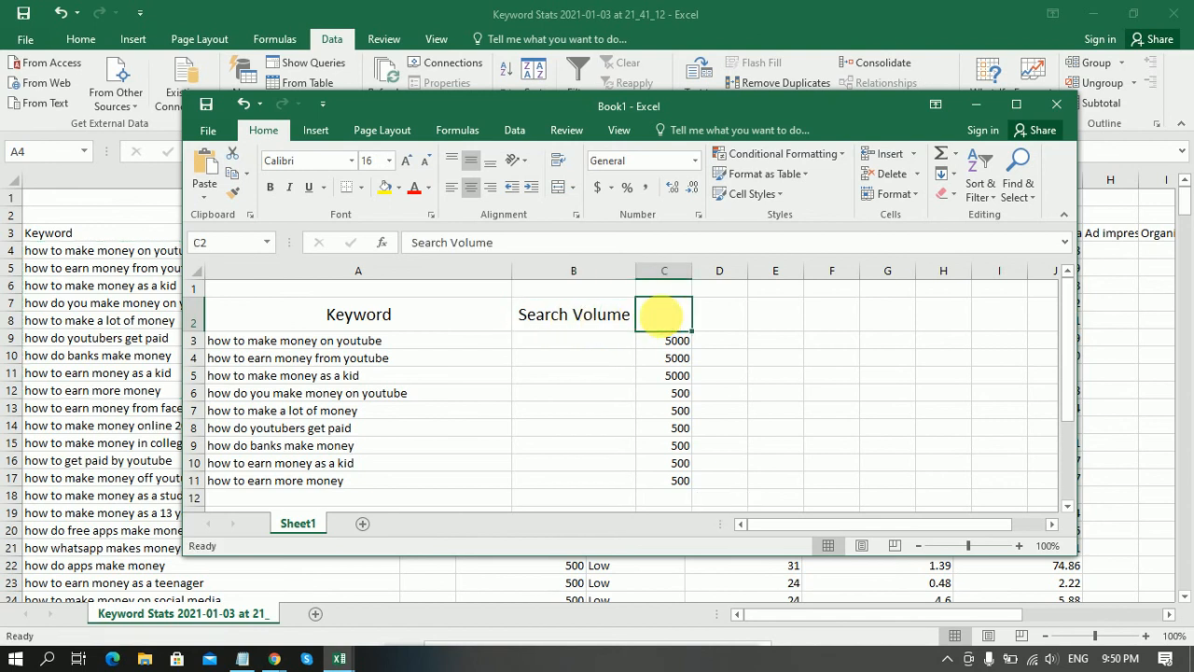
pyautogui.click(753, 357)
pyautogui.moveTo(640, 283); pyautogui.dragTo(685, 286)
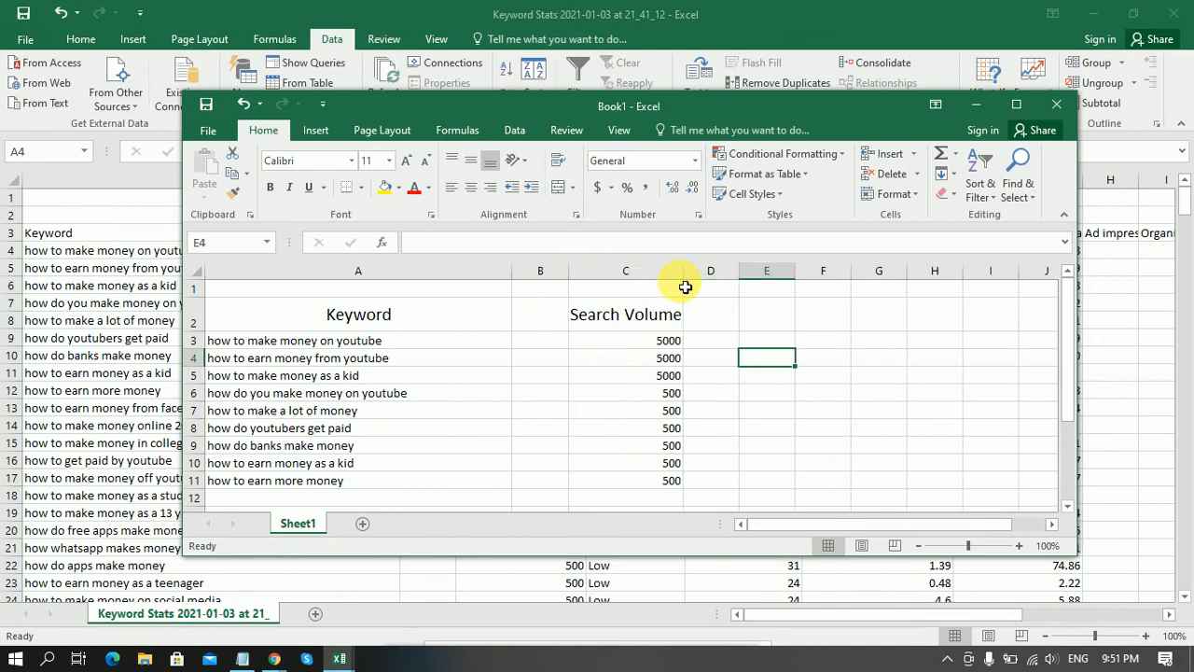
# Enlarge and reposition the Book1 window so that more rows of the keyword table fit in it.
pyautogui.scroll(-1, 770, 400)
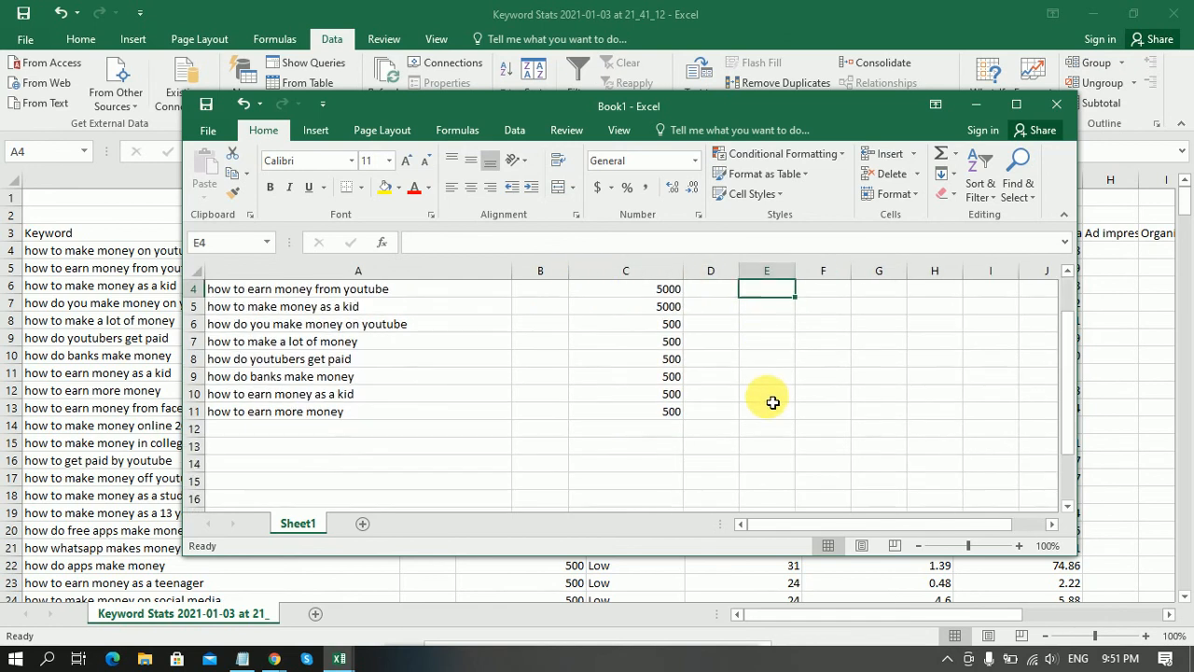
pyautogui.scroll(1, 788, 394)
pyautogui.moveTo(1079, 557); pyautogui.dragTo(1099, 604)
pyautogui.moveTo(533, 107); pyautogui.dragTo(512, 90)
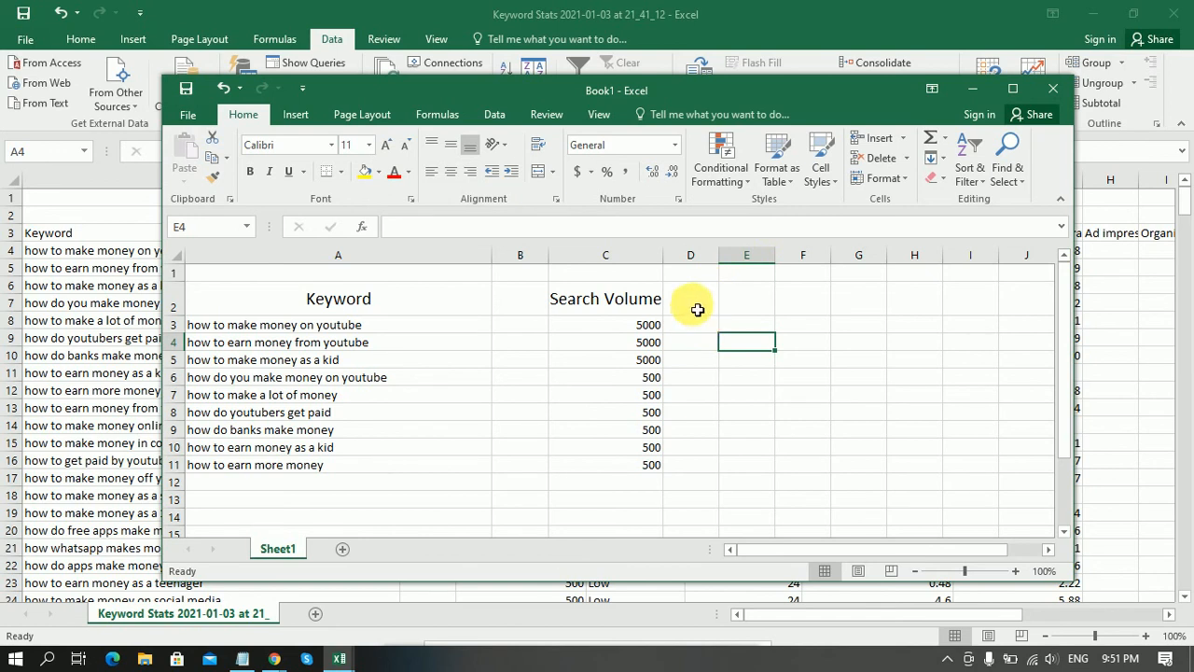
# Enter the header "Competiotion" in cell D2.
pyautogui.click(696, 307)
pyautogui.write('Comm')
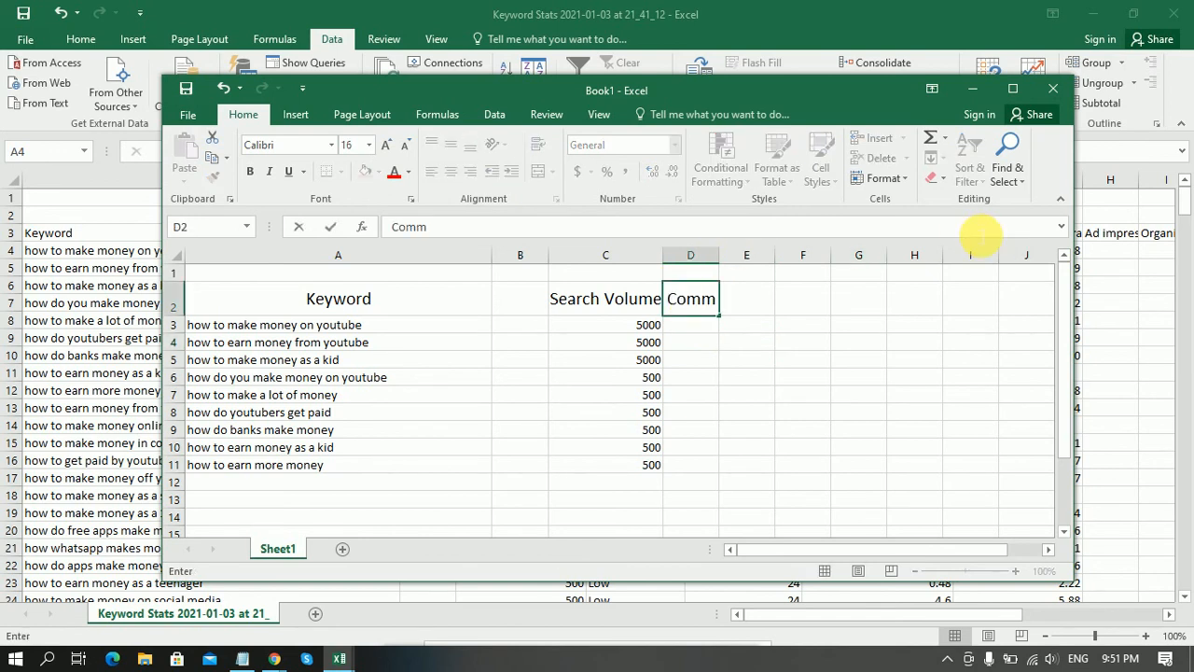
pyautogui.press('BackSpace')
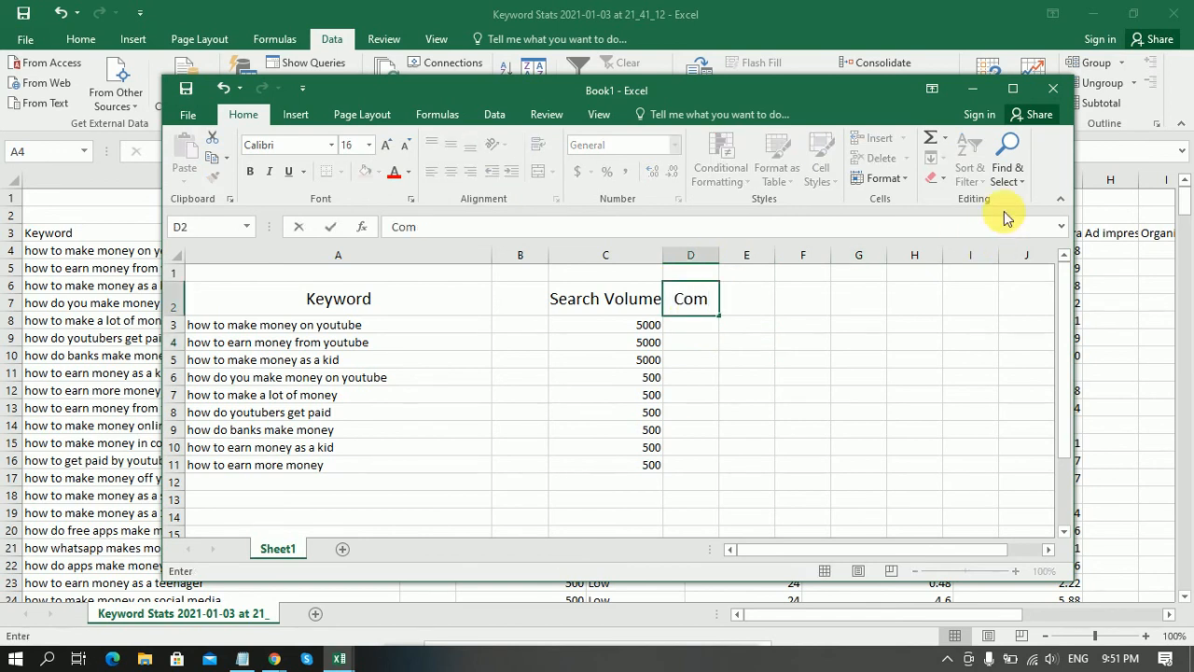
pyautogui.write('petiotion')
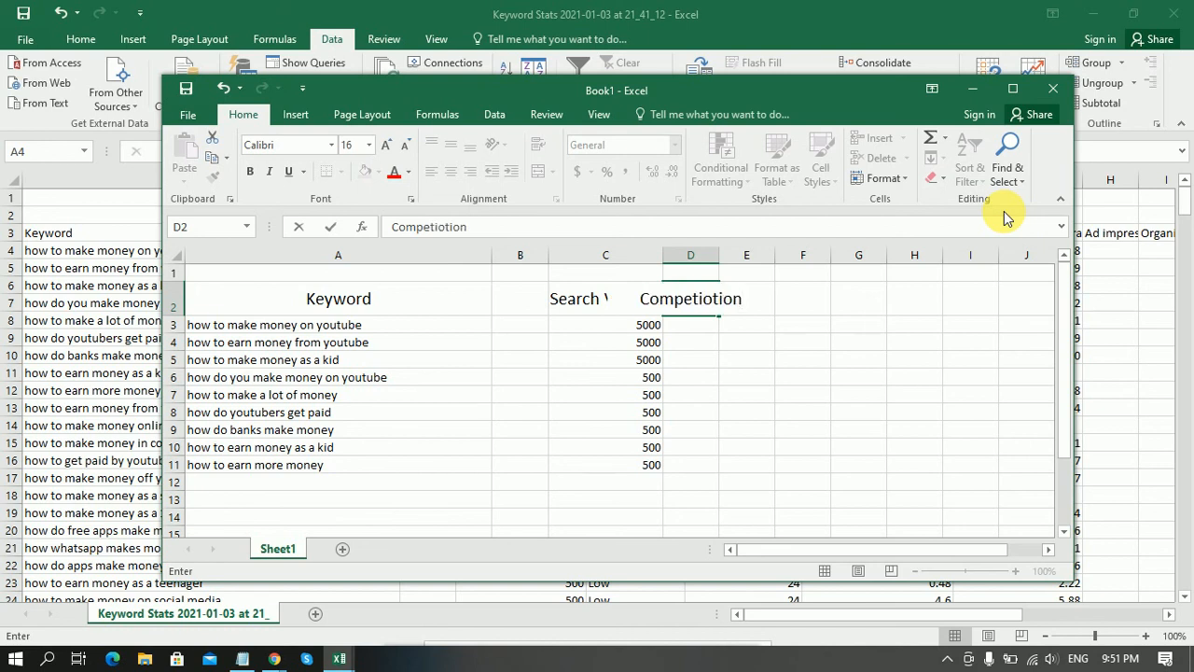
pyautogui.press('Return')
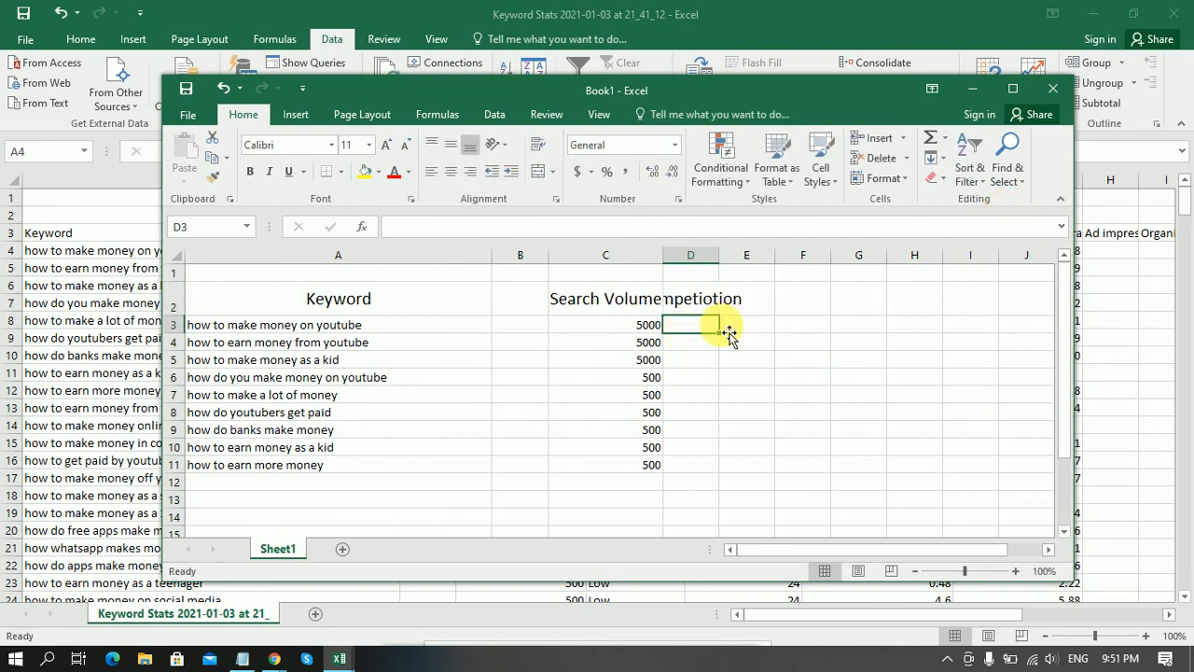
# Fill the competition cells D3:D11 with "Low" for all nine keywords.
pyautogui.write('Low')
pyautogui.press('Return')
pyautogui.write('Low')
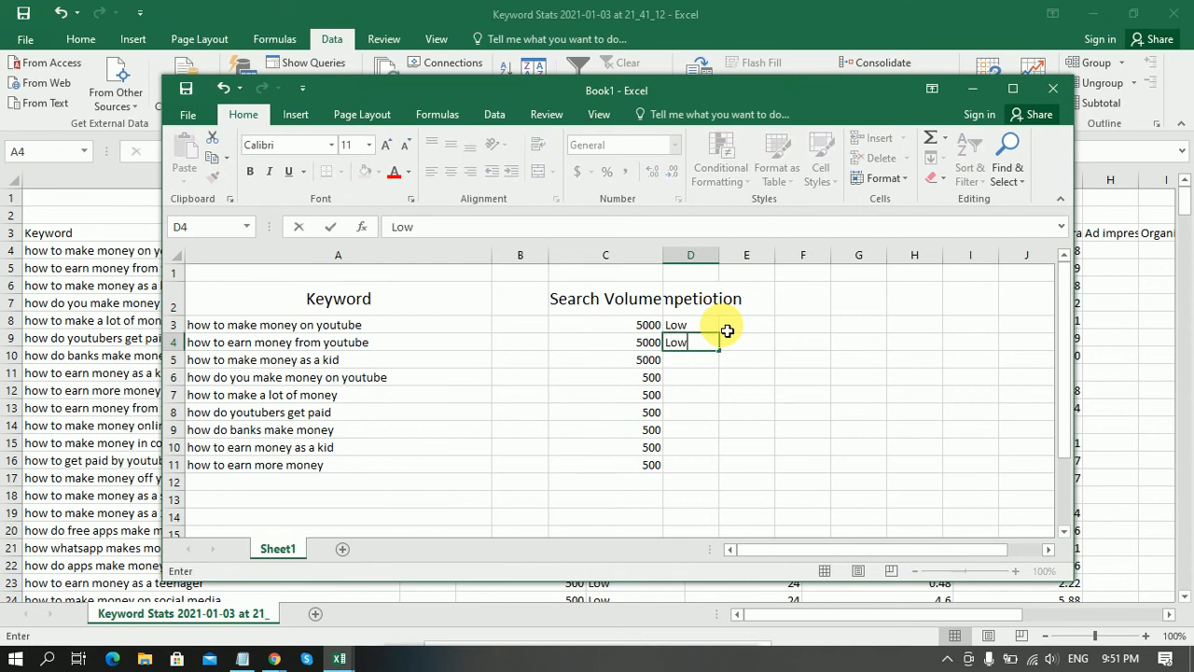
pyautogui.click(704, 429)
pyautogui.moveTo(698, 324); pyautogui.dragTo(725, 474)
pyautogui.click(797, 413)
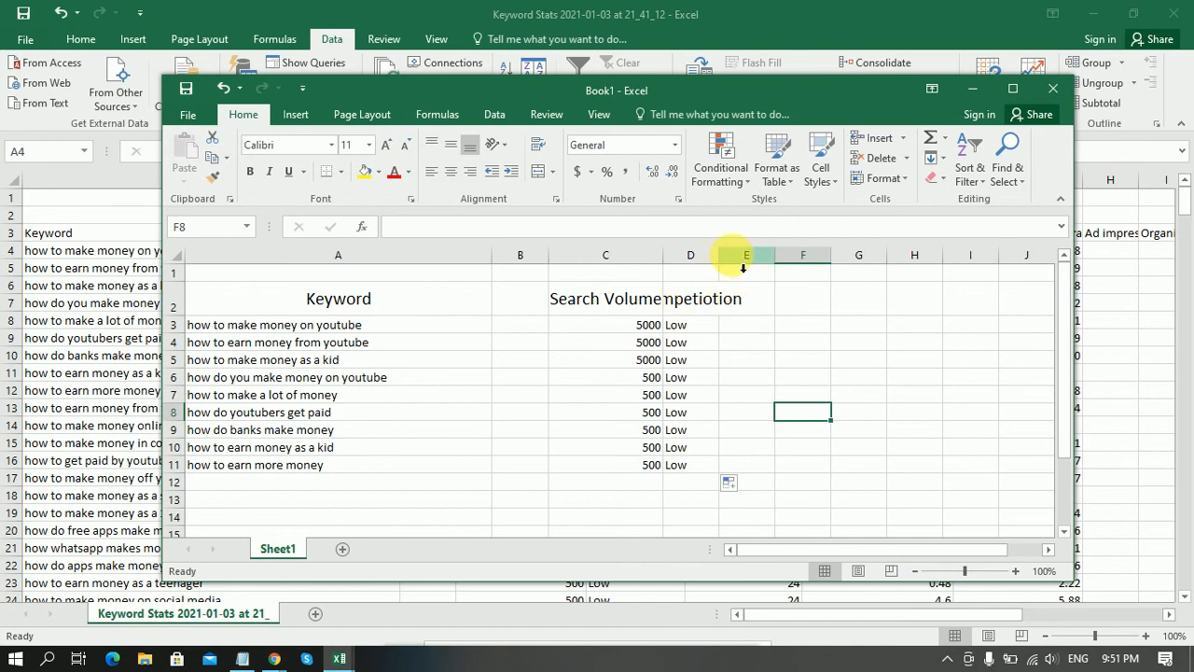
# Widen column D to fit its header and centre its contents horizontally and vertically.
pyautogui.moveTo(719, 255); pyautogui.dragTo(800, 259)
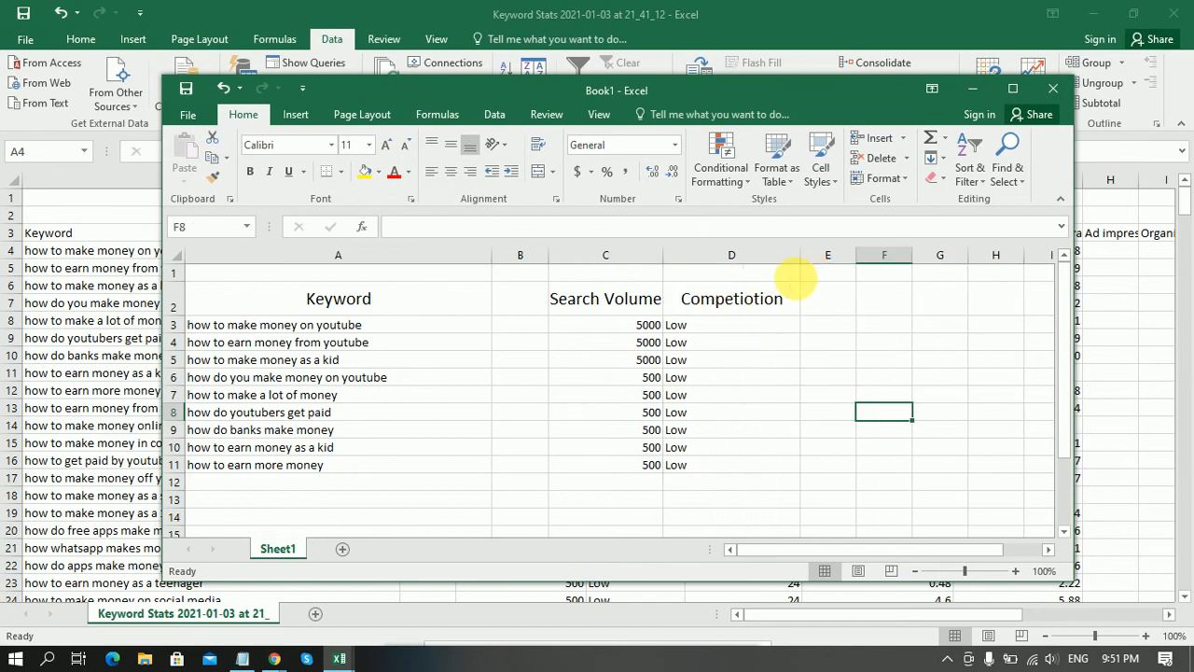
pyautogui.click(694, 332)
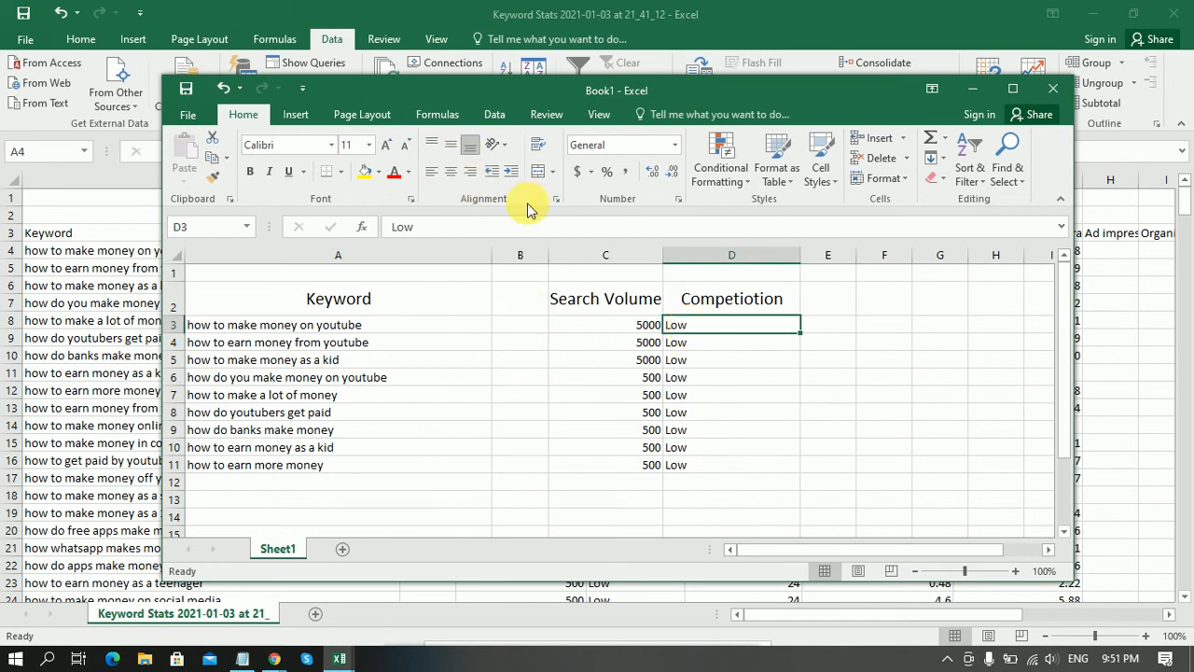
pyautogui.click(731, 257)
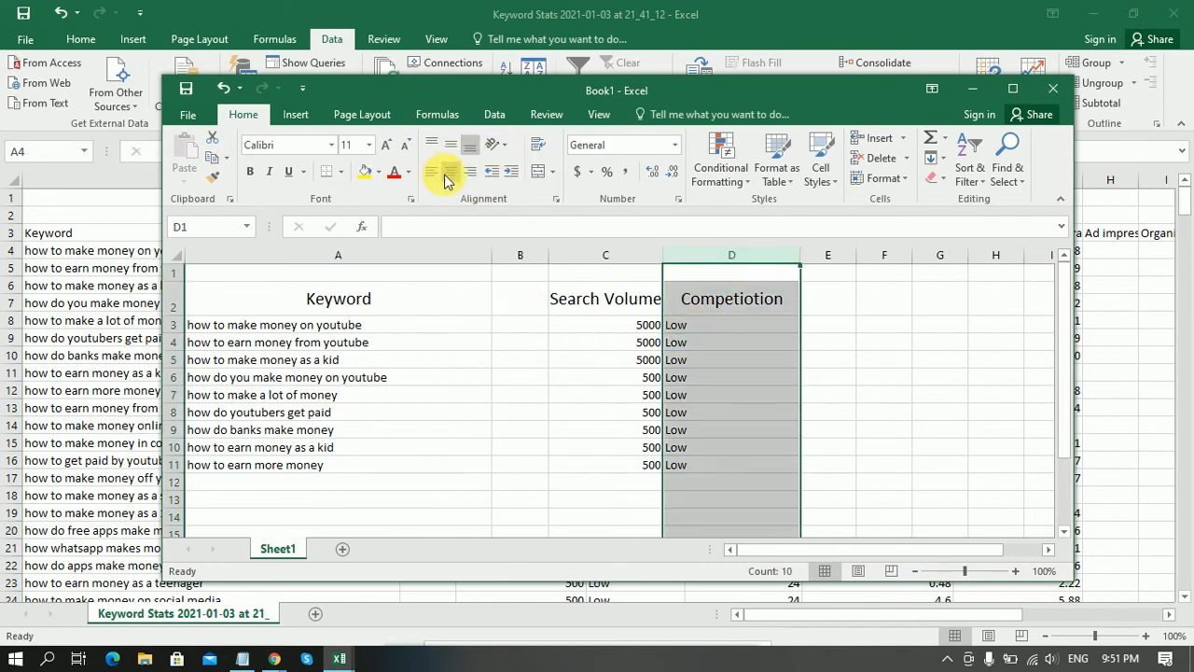
pyautogui.click(450, 172)
pyautogui.click(450, 144)
# Centre the contents of columns A to D horizontally and vertically.
pyautogui.moveTo(386, 258); pyautogui.dragTo(792, 256)
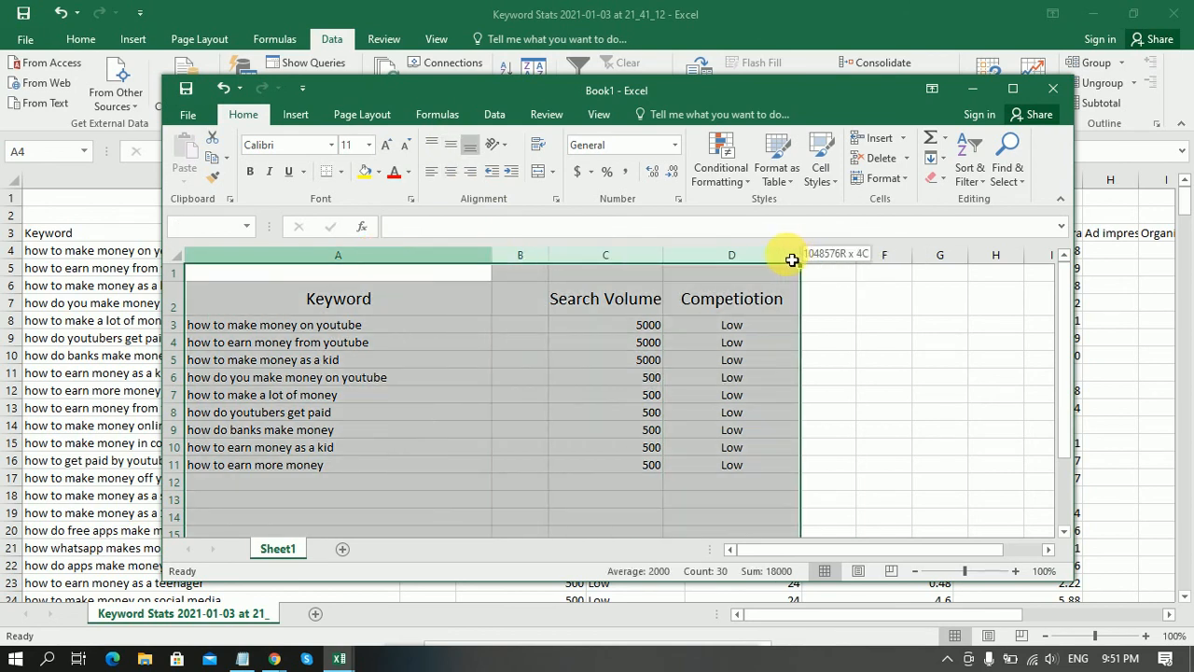
pyautogui.click(451, 145)
pyautogui.click(451, 171)
pyautogui.click(886, 394)
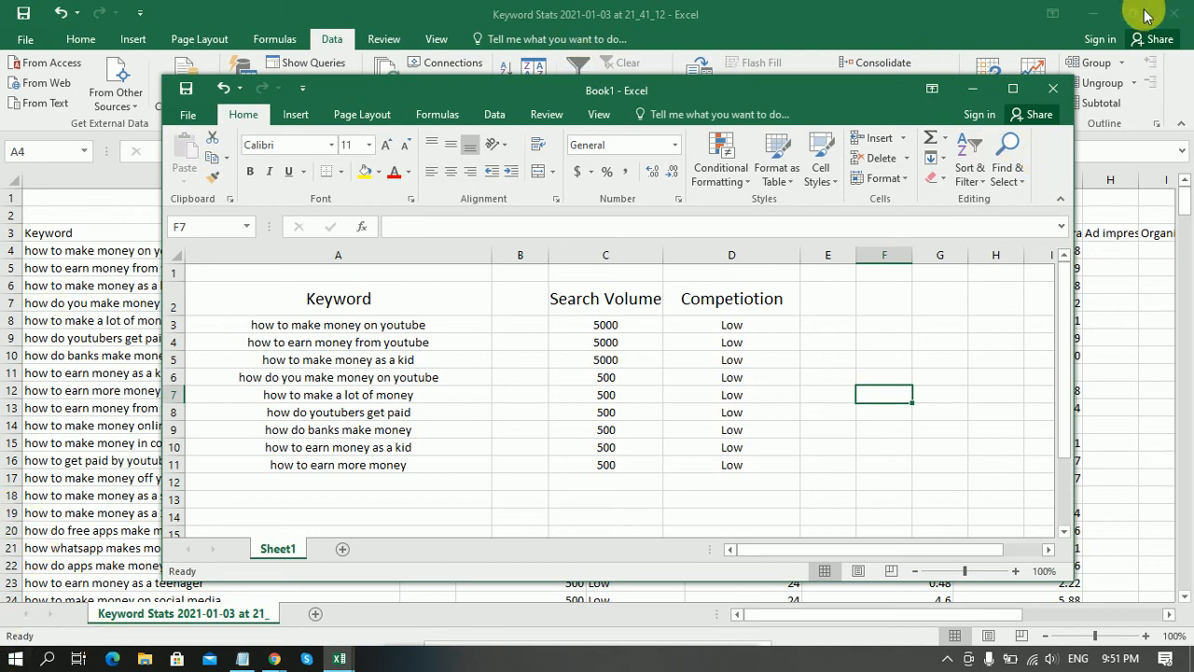
# Close the Keyword Stats workbook and keep Book1 open.
pyautogui.click(984, 10)
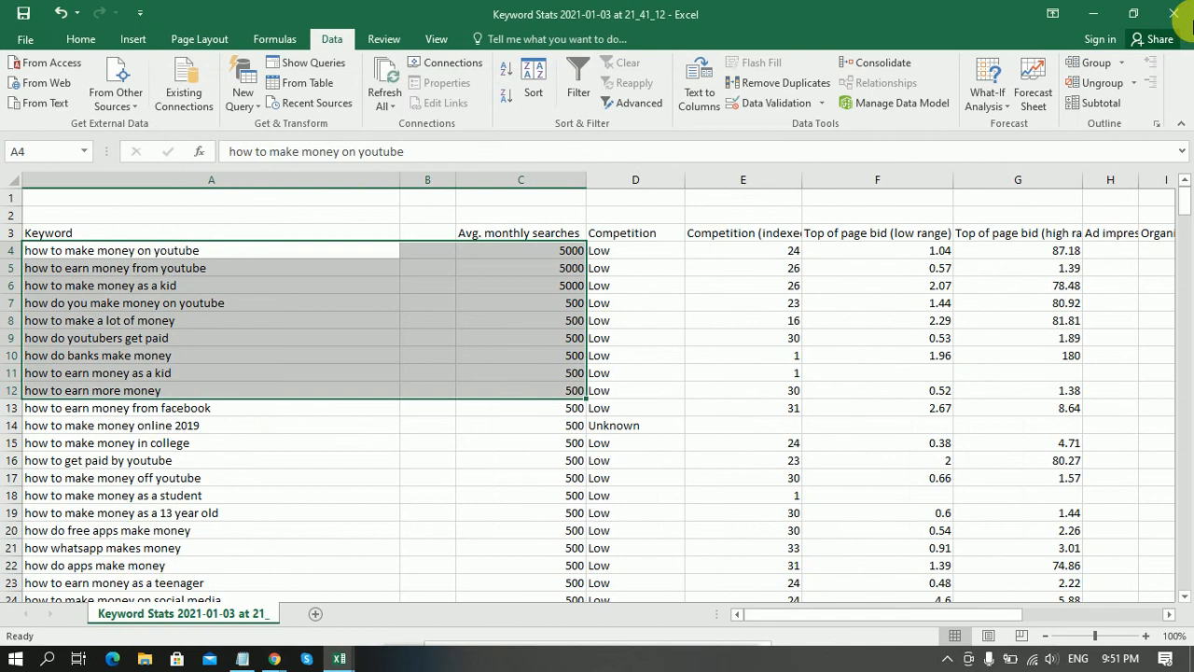
pyautogui.click(1173, 14)
pyautogui.click(596, 365)
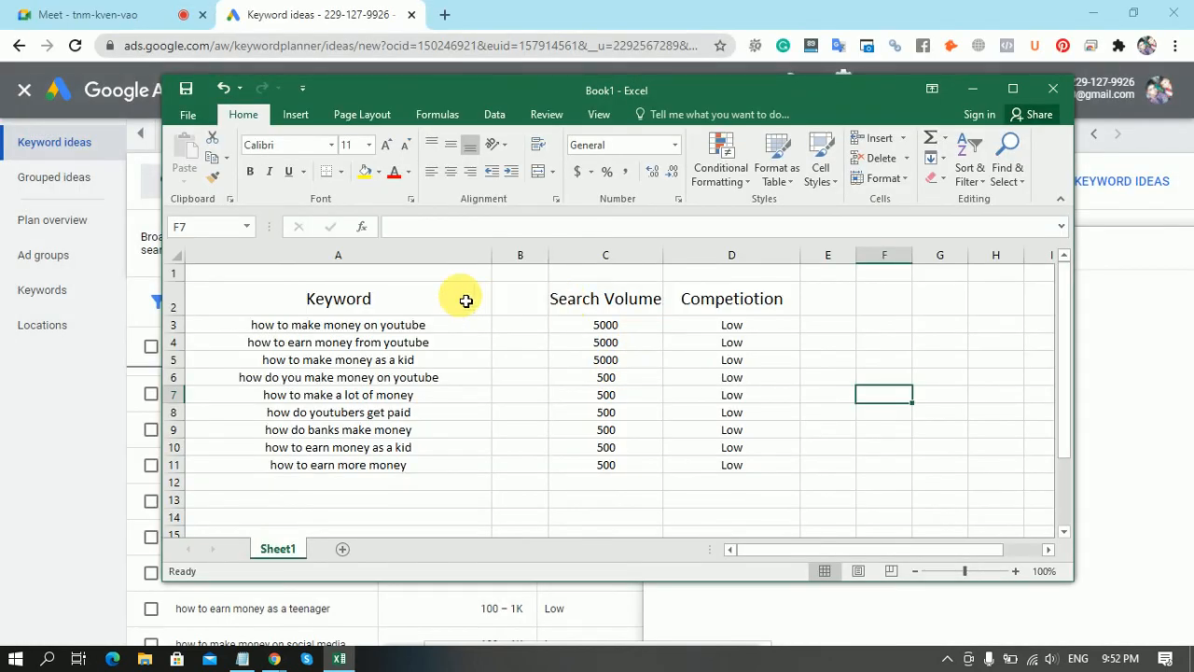
# Place the Book1 window beside the Google Ads keyword ideas in Chrome so both can be read.
pyautogui.click(352, 13)
pyautogui.scroll(3, 308, 280)
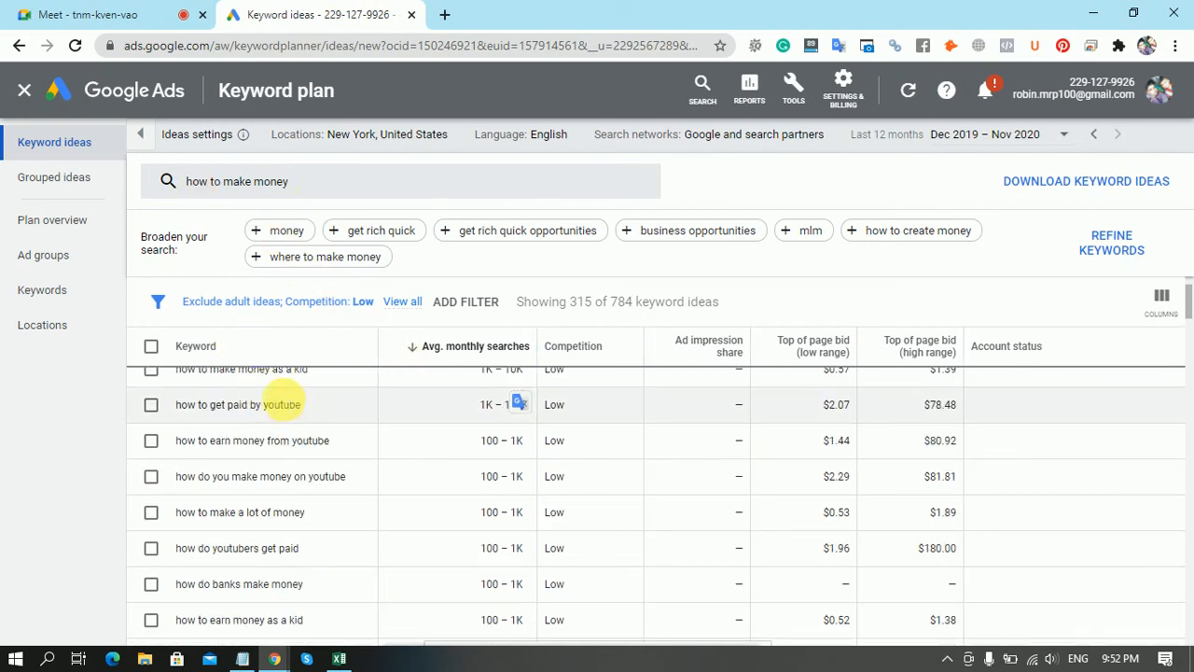
pyautogui.scroll(-5, 285, 401)
pyautogui.scroll(-4, 285, 401)
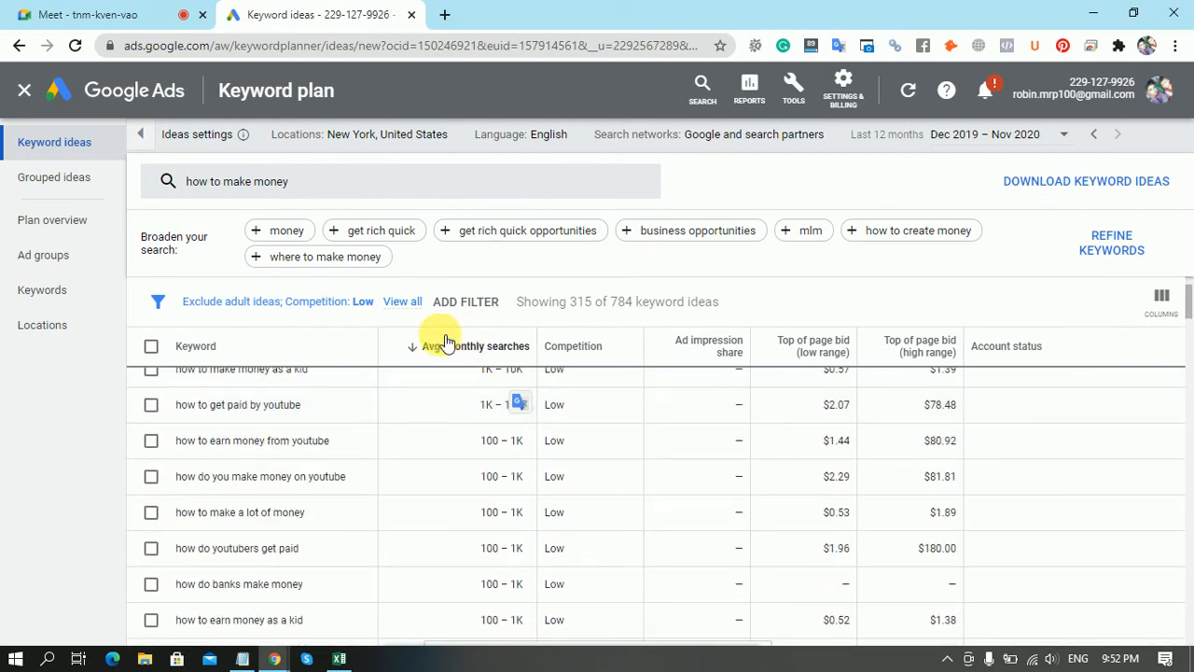
pyautogui.click(338, 659)
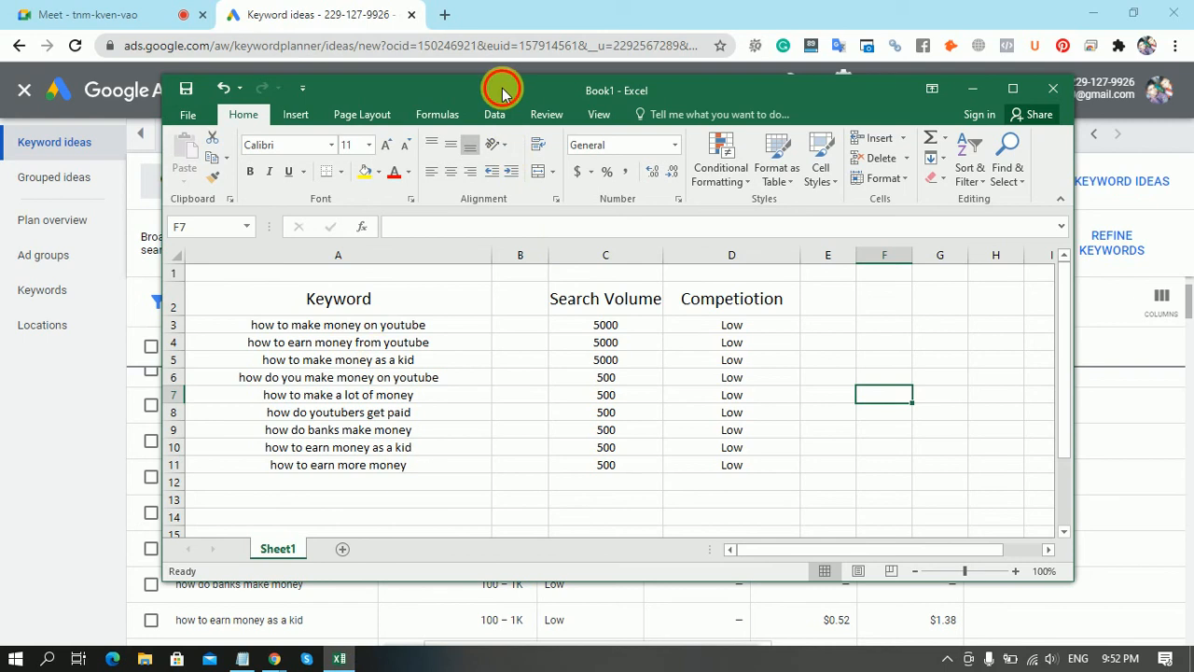
pyautogui.moveTo(502, 90); pyautogui.dragTo(897, 152)
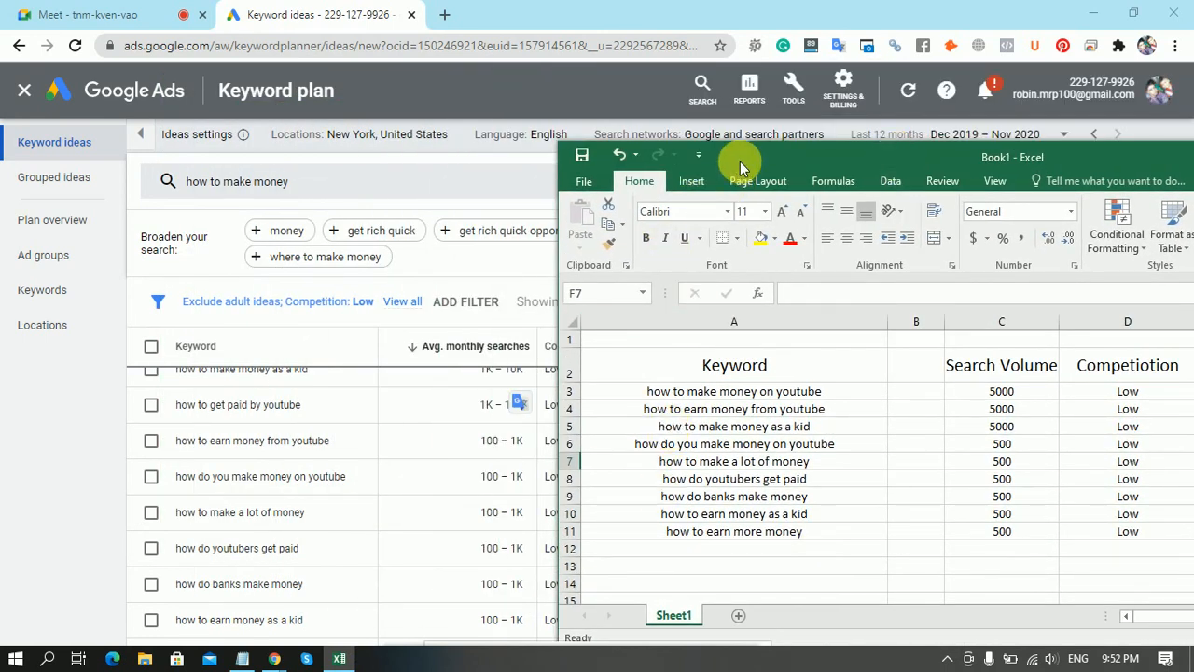
pyautogui.moveTo(732, 153); pyautogui.dragTo(704, 102)
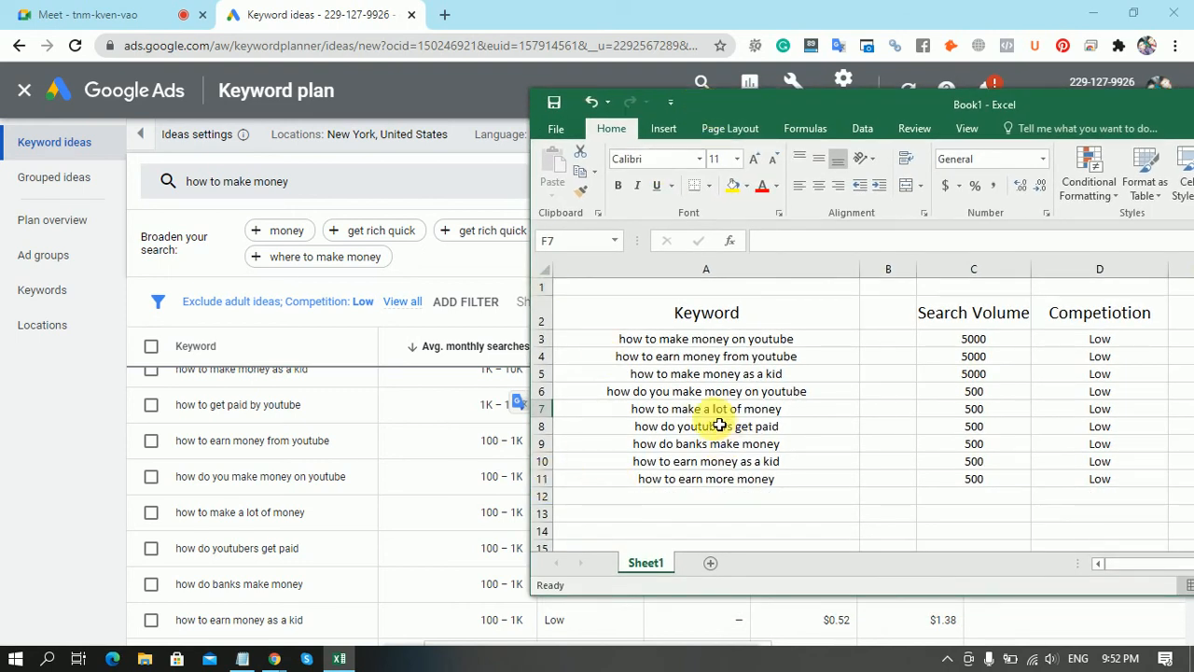
# Get keyword ideas for "how to make money on youtube", copied from cell A3, in place of "how to make money".
pyautogui.click(700, 340)
pyautogui.hotkey('ctrl', 'c')
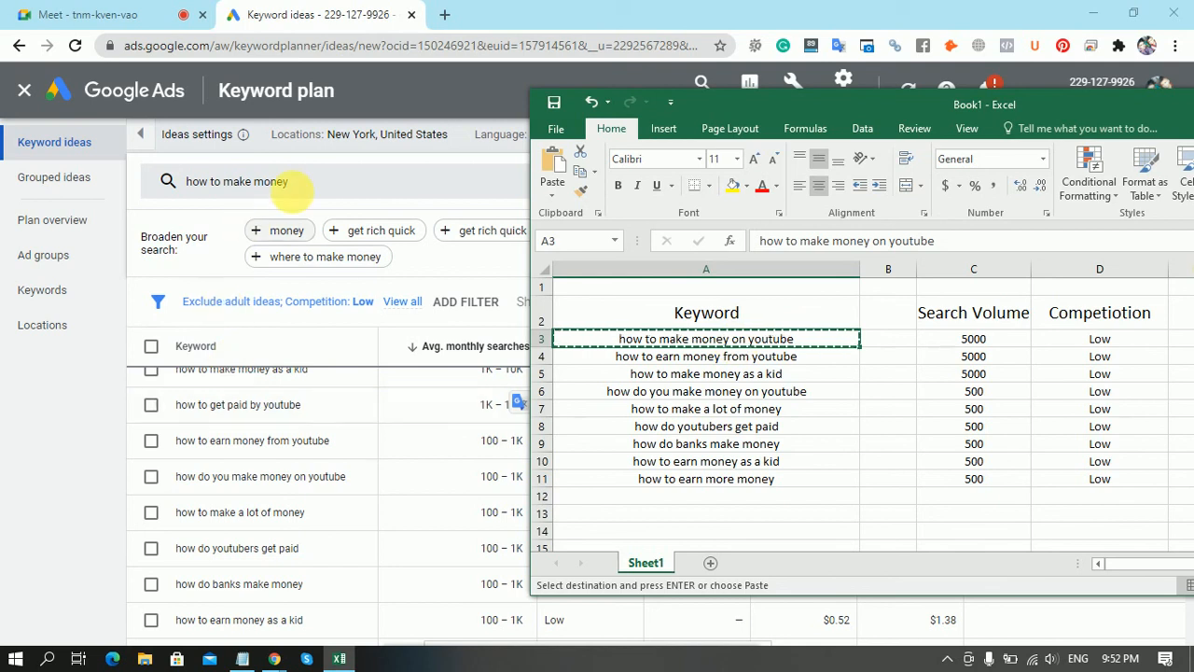
pyautogui.click(317, 166)
pyautogui.click(306, 192)
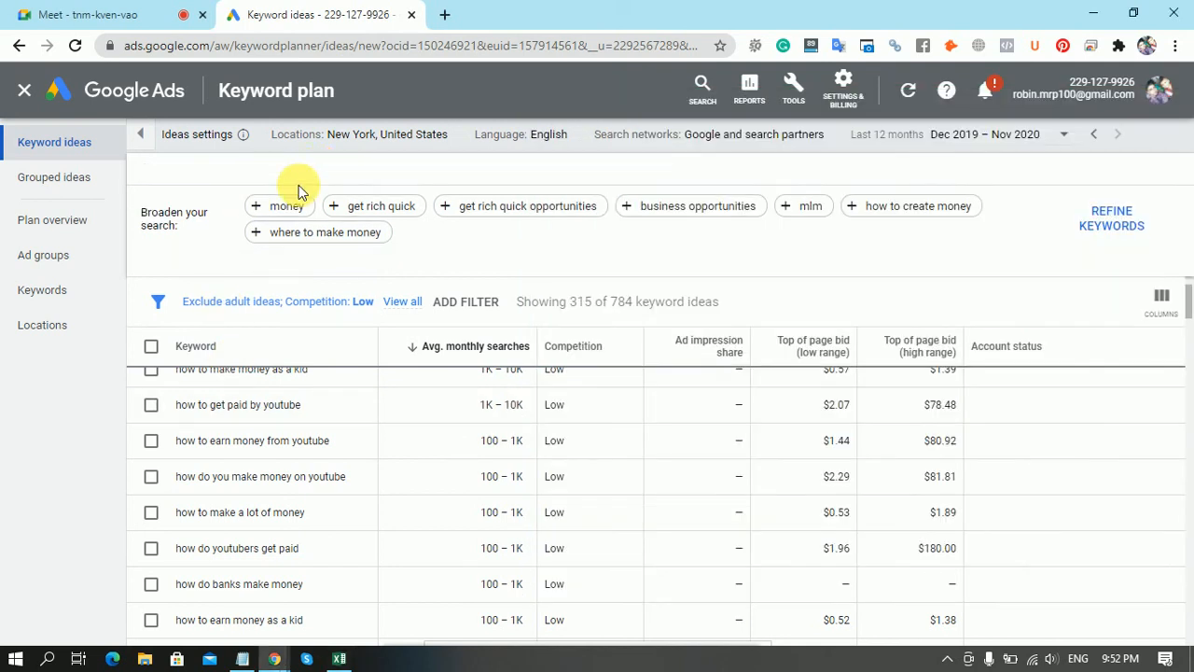
pyautogui.click(334, 270)
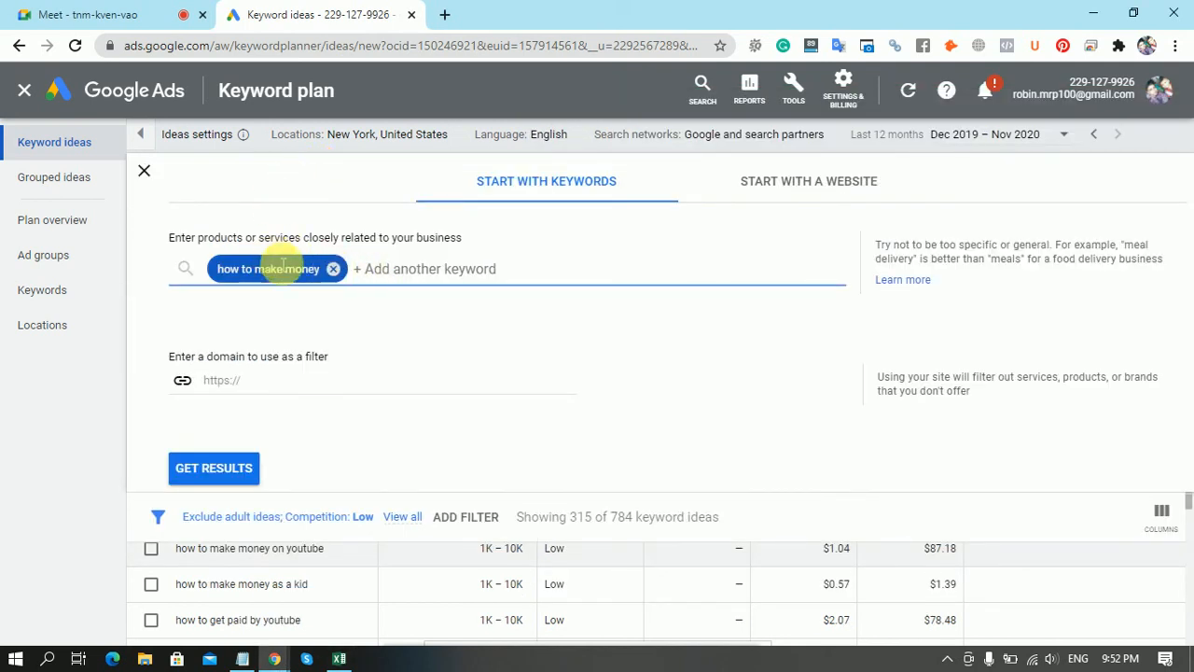
pyautogui.hotkey('ctrl', 'v')
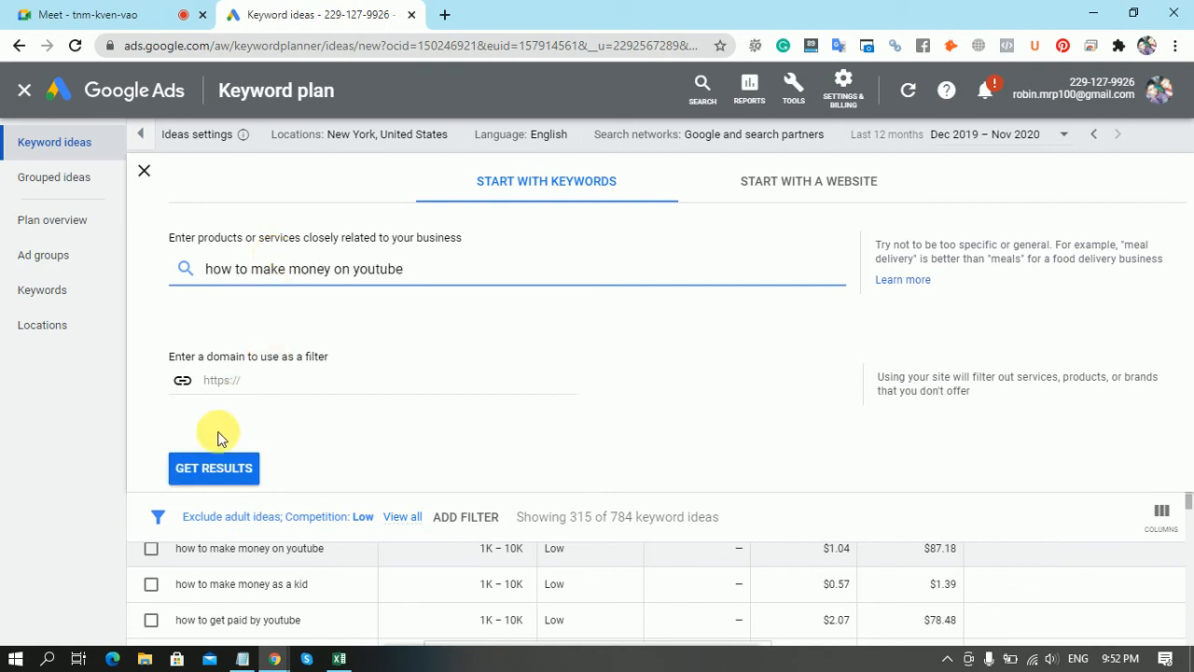
pyautogui.press('Return')
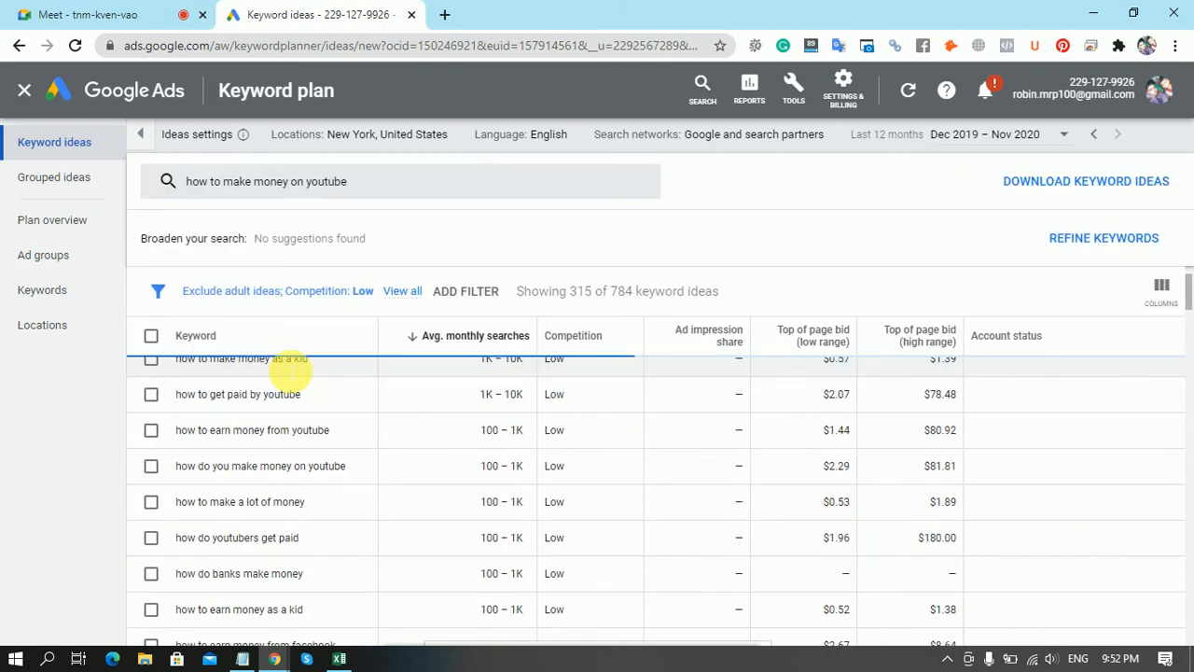
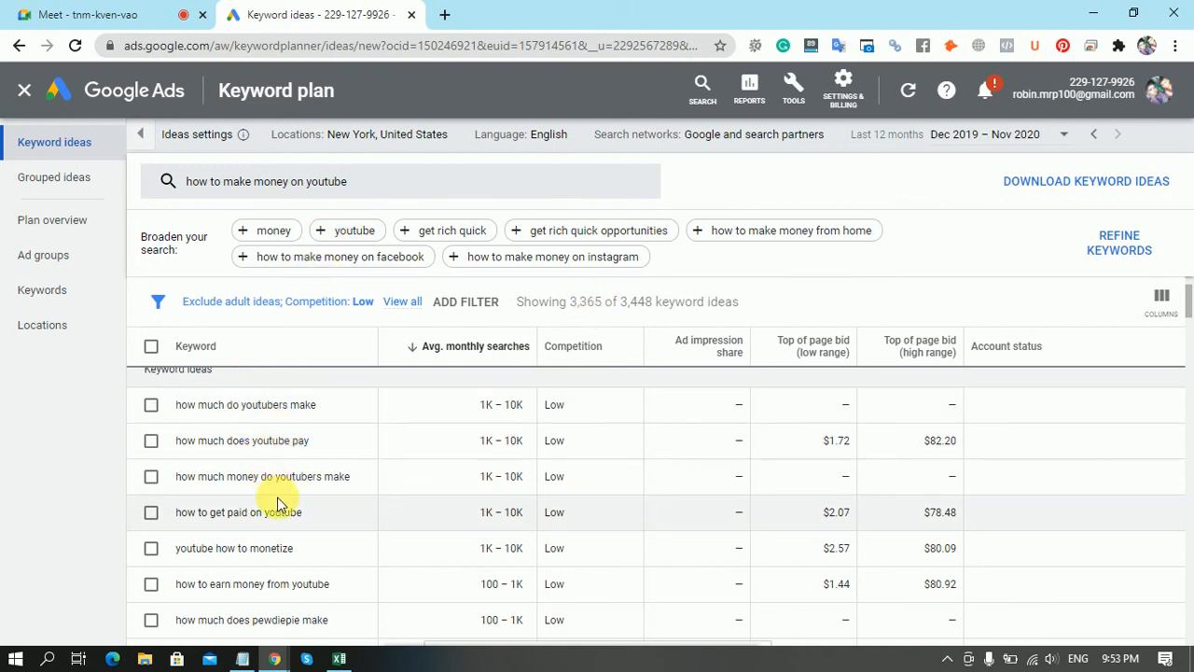
# Examine the low-competition keyword ideas for "how to make money on youtube" and their average monthly searches.
pyautogui.scroll(-1, 280, 496)
pyautogui.scroll(-4, 280, 499)
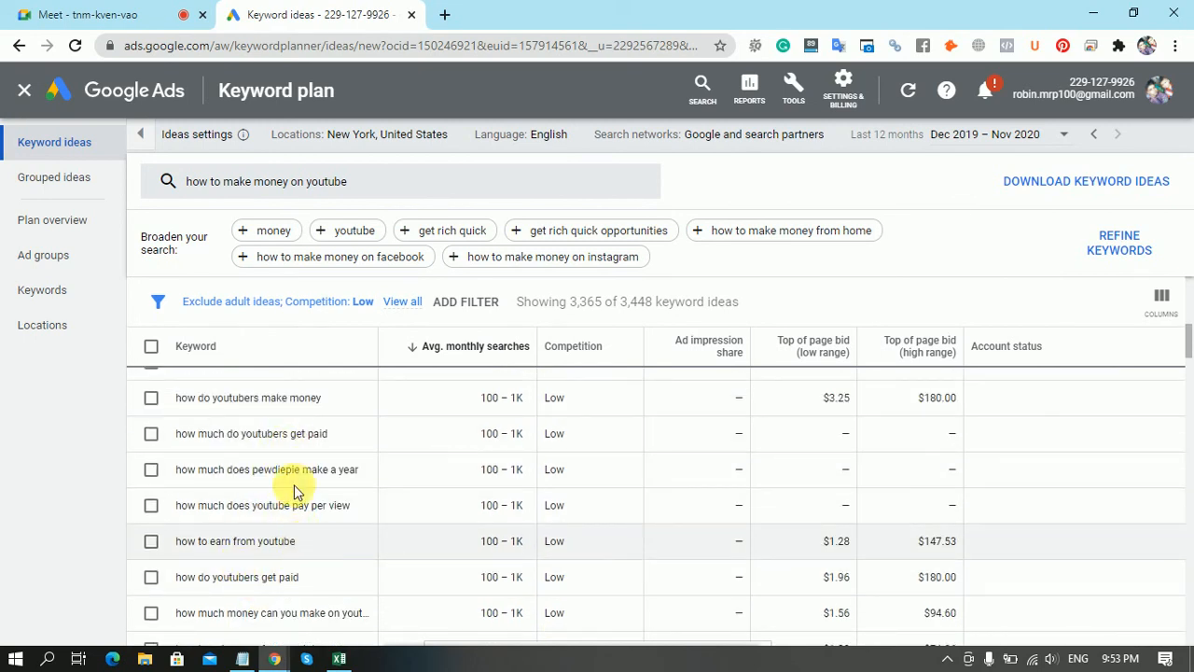
pyautogui.scroll(-3, 280, 448)
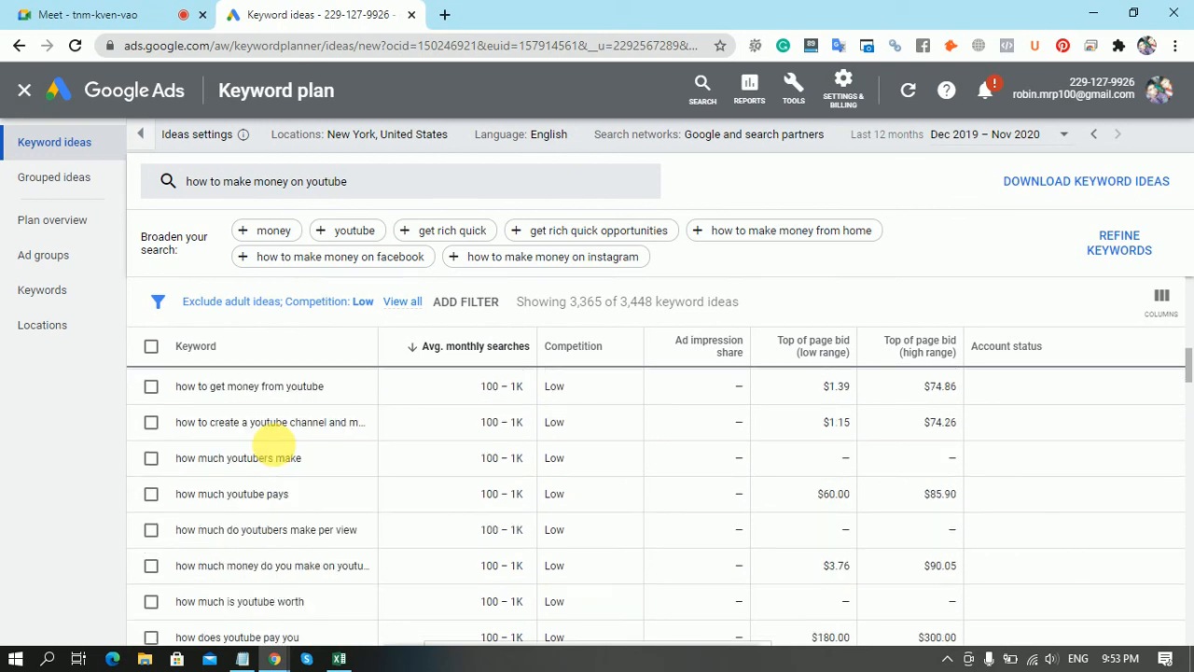
pyautogui.scroll(-1, 277, 444)
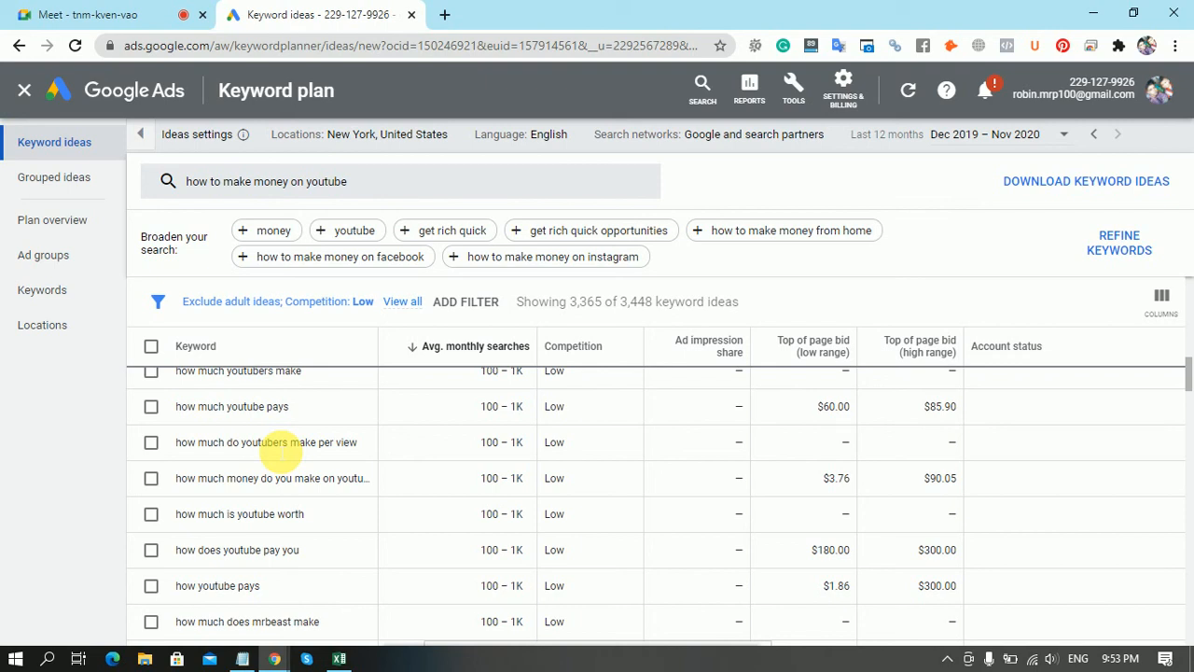
pyautogui.scroll(-3, 284, 406)
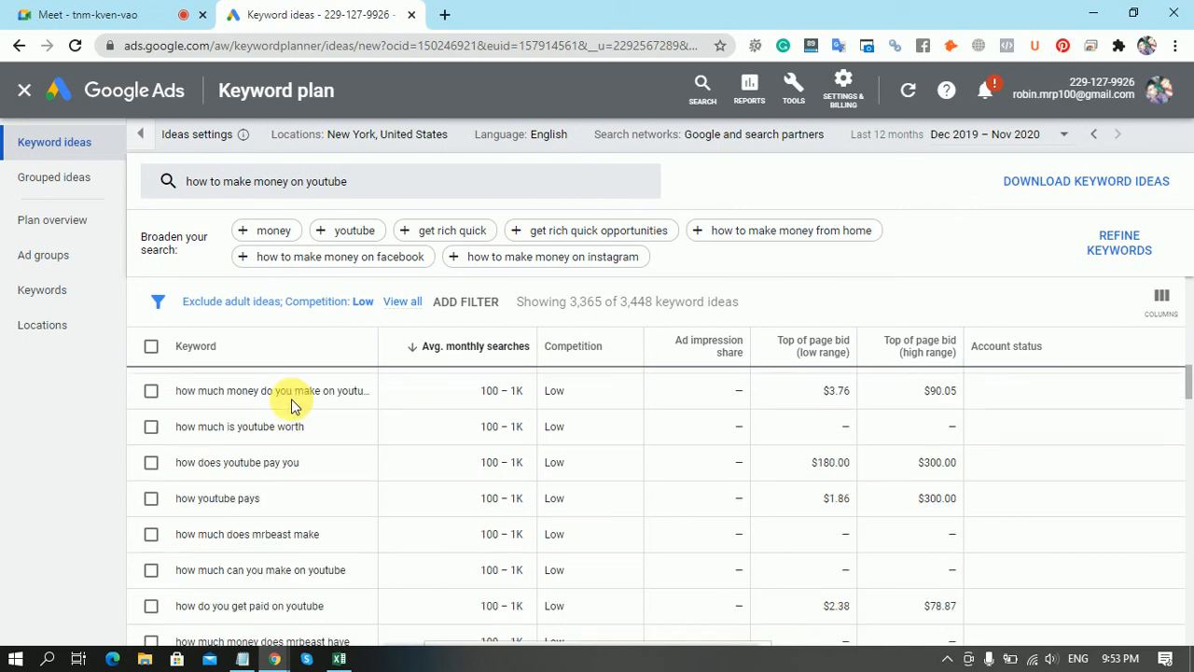
pyautogui.scroll(-1, 224, 438)
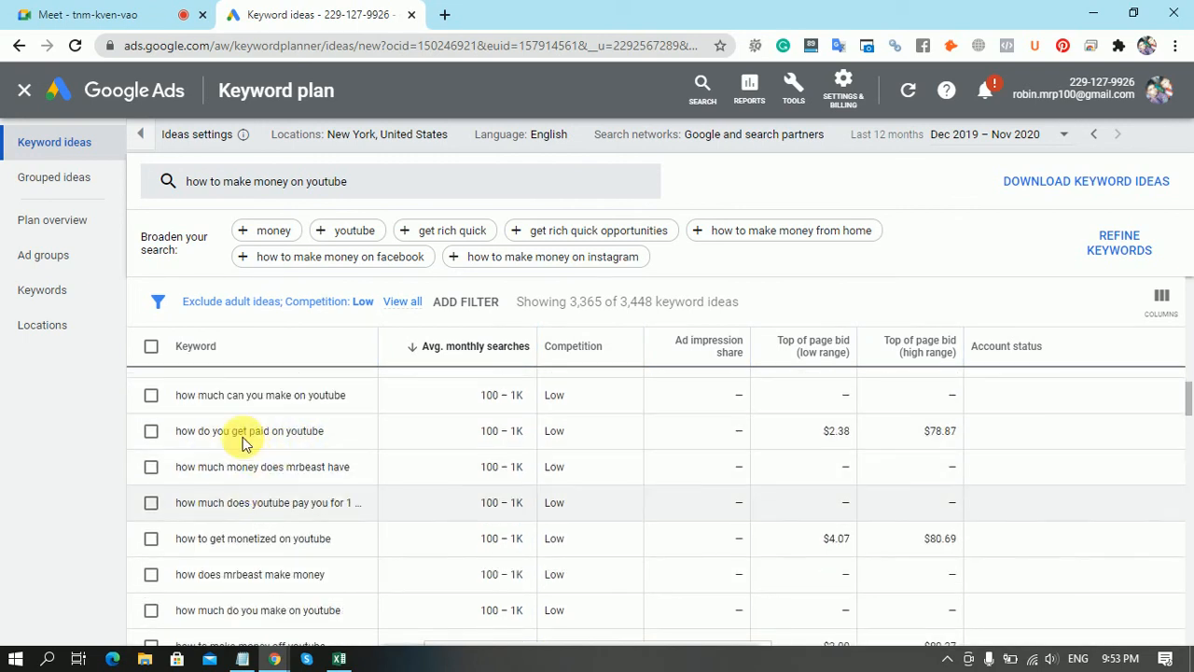
# Compare the low-competition ideas for "how to make money on youtube" with the keyword table in Book1.
pyautogui.scroll(-6, 276, 471)
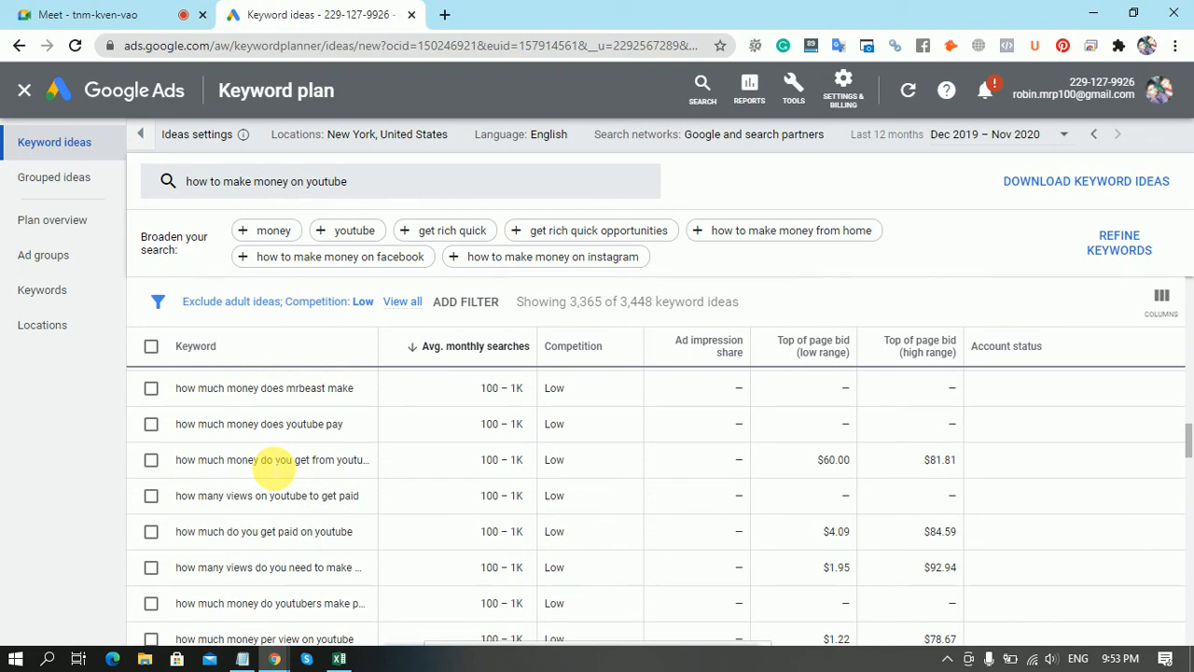
pyautogui.scroll(6, 270, 471)
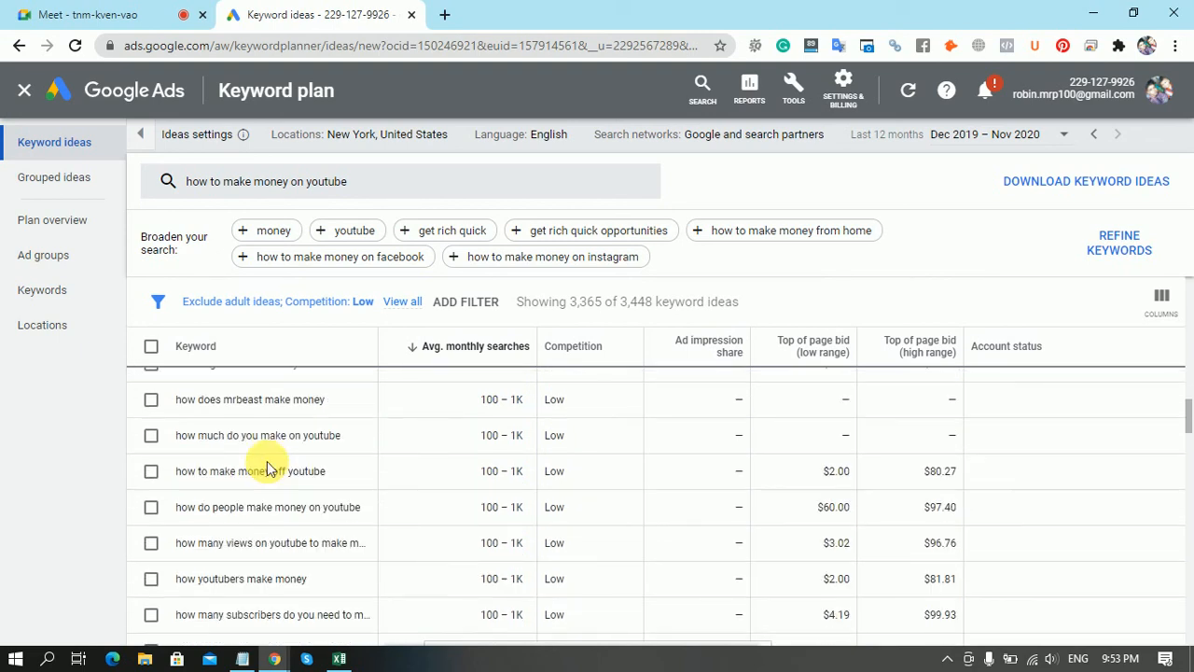
pyautogui.scroll(5, 269, 469)
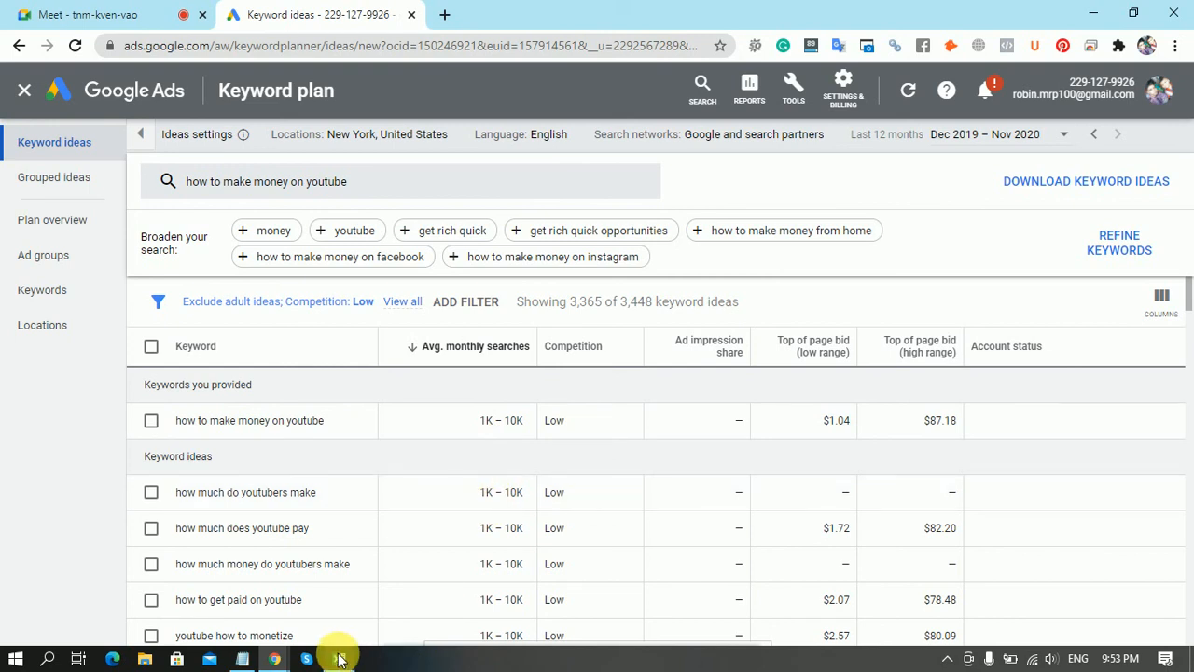
pyautogui.moveTo(338, 658)
pyautogui.click(346, 575)
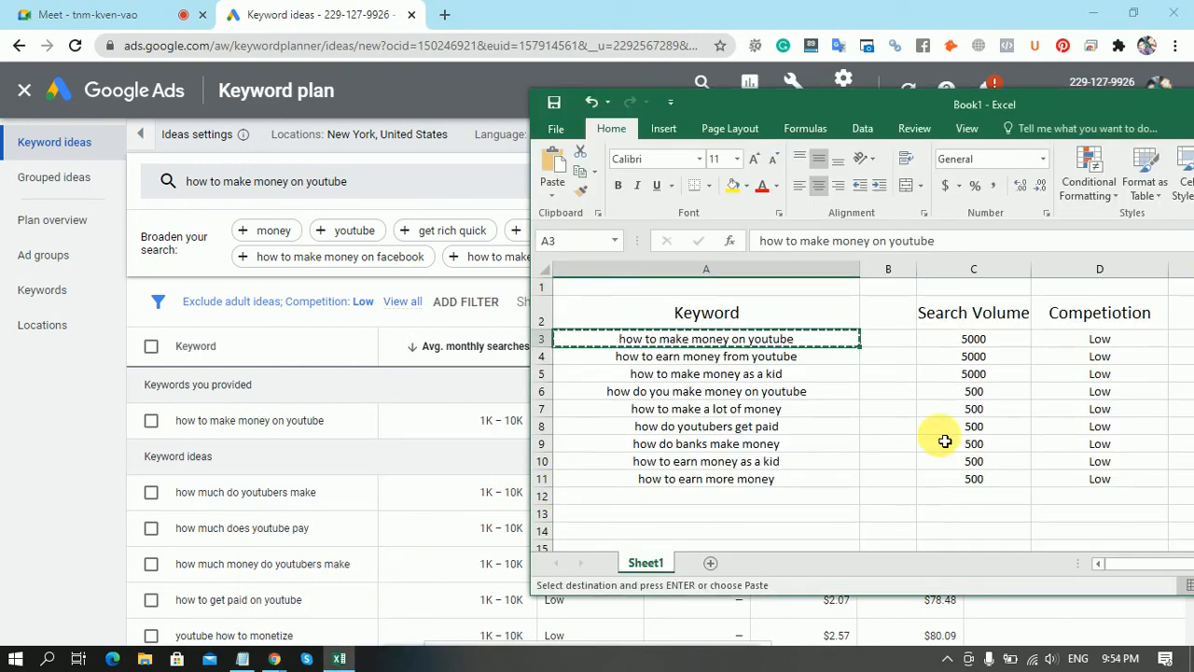
pyautogui.click(616, 26)
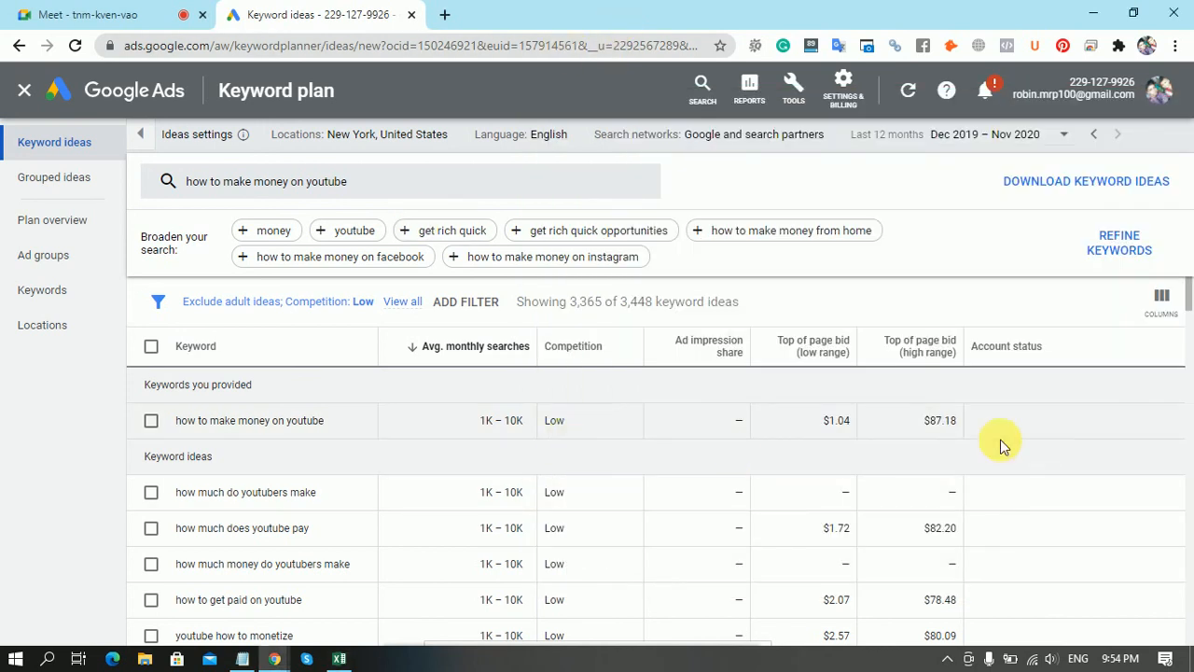
pyautogui.scroll(-5, 1177, 353)
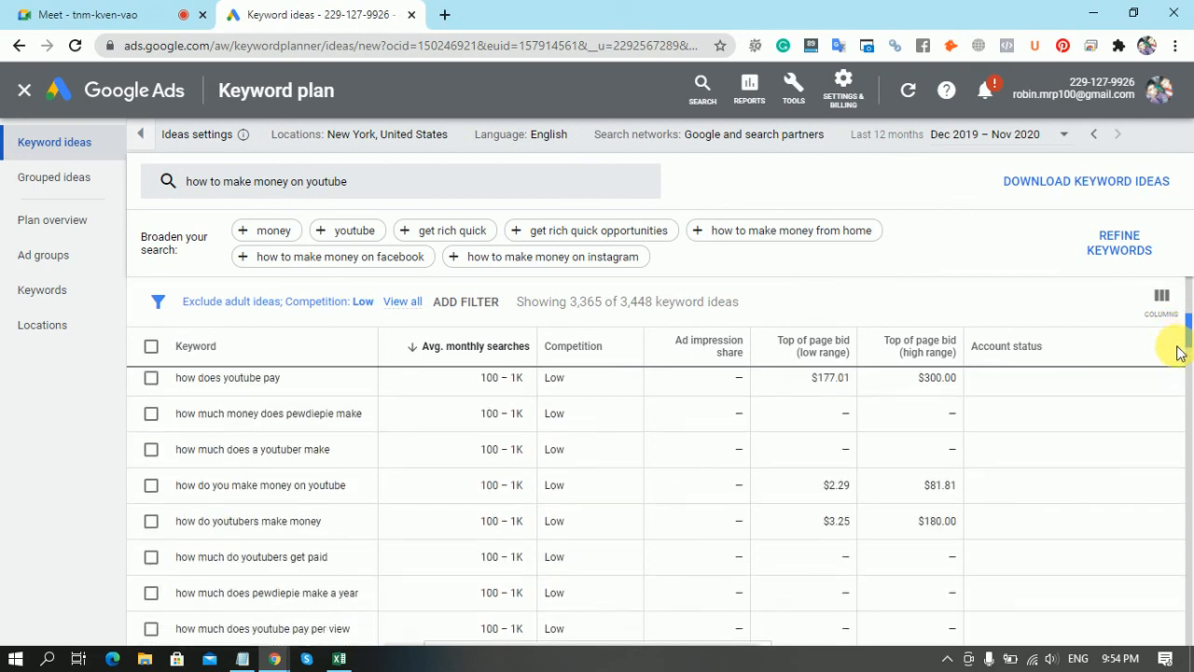
pyautogui.scroll(-10, 1177, 352)
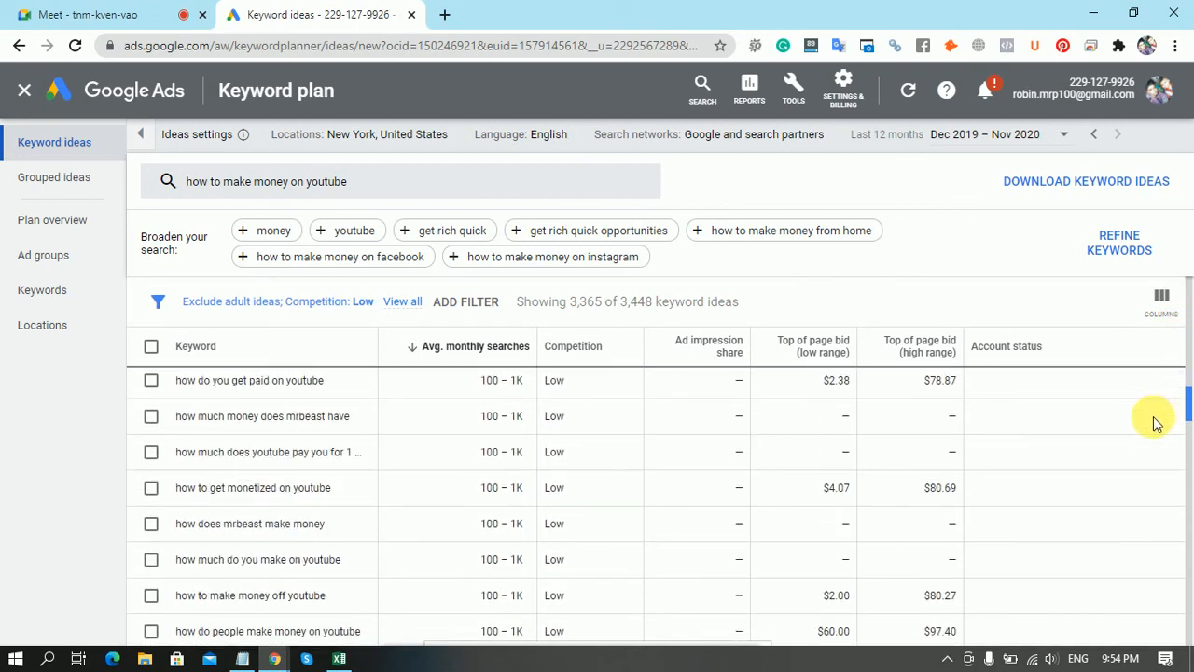
pyautogui.scroll(-10, 1155, 423)
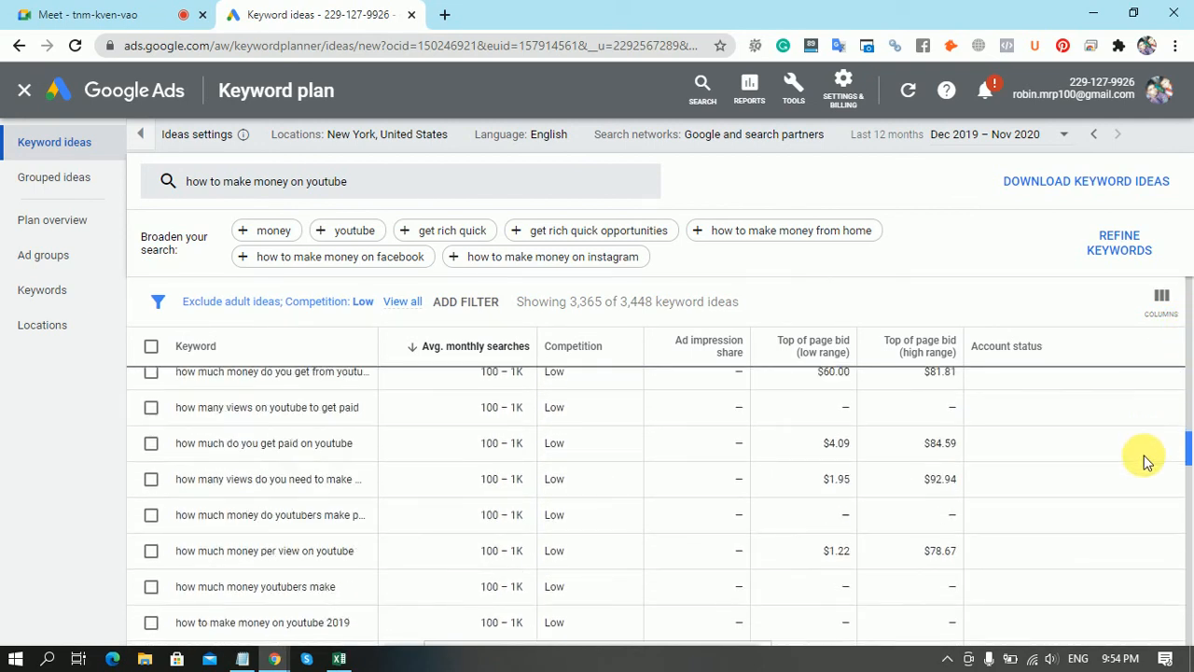
pyautogui.scroll(-10, 1145, 462)
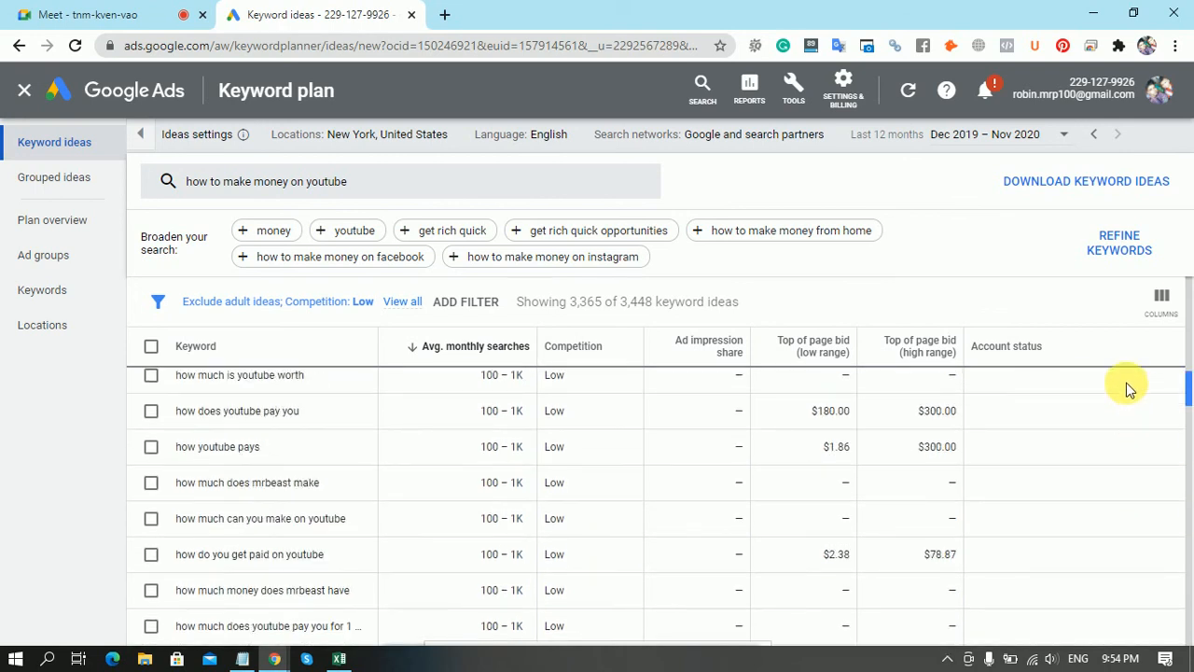
pyautogui.scroll(20, 1126, 382)
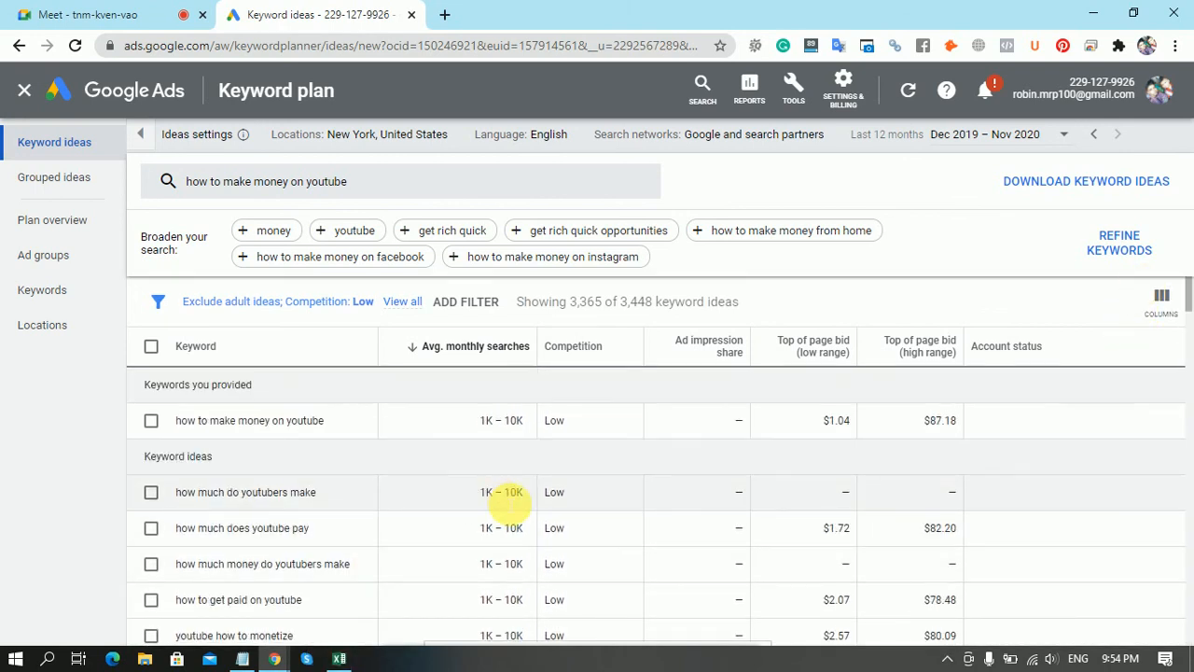
pyautogui.scroll(-1, 504, 501)
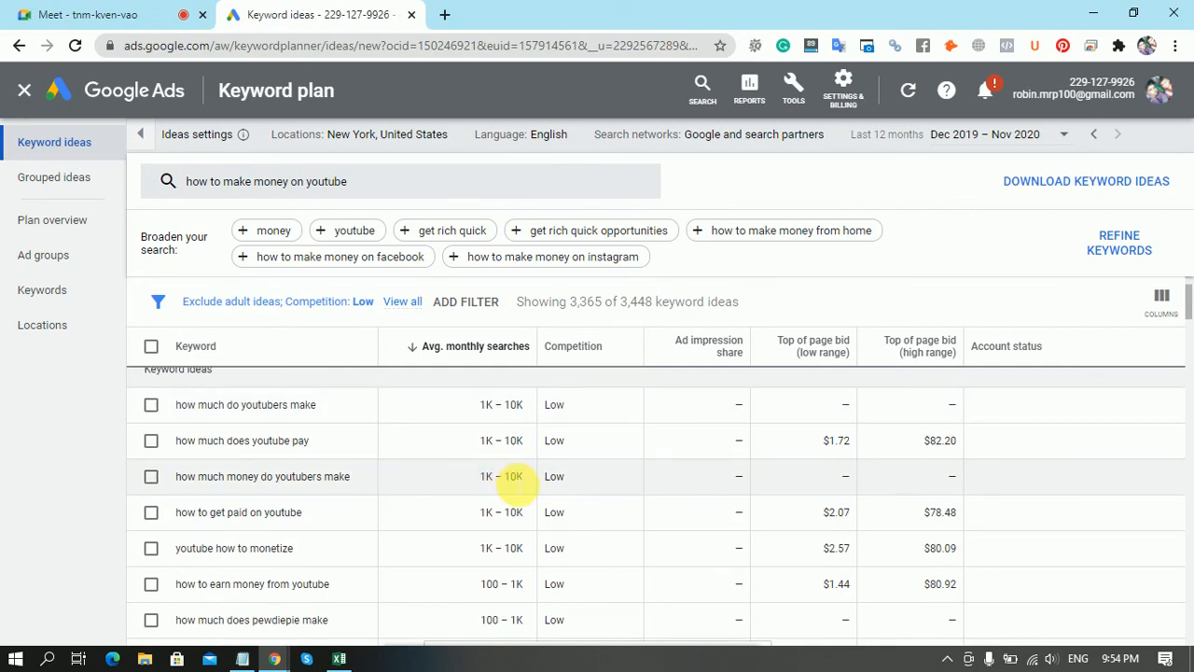
# Download the keyword ideas as a .csv file, open it in a maximized Excel window and look through its rows.
pyautogui.click(1097, 179)
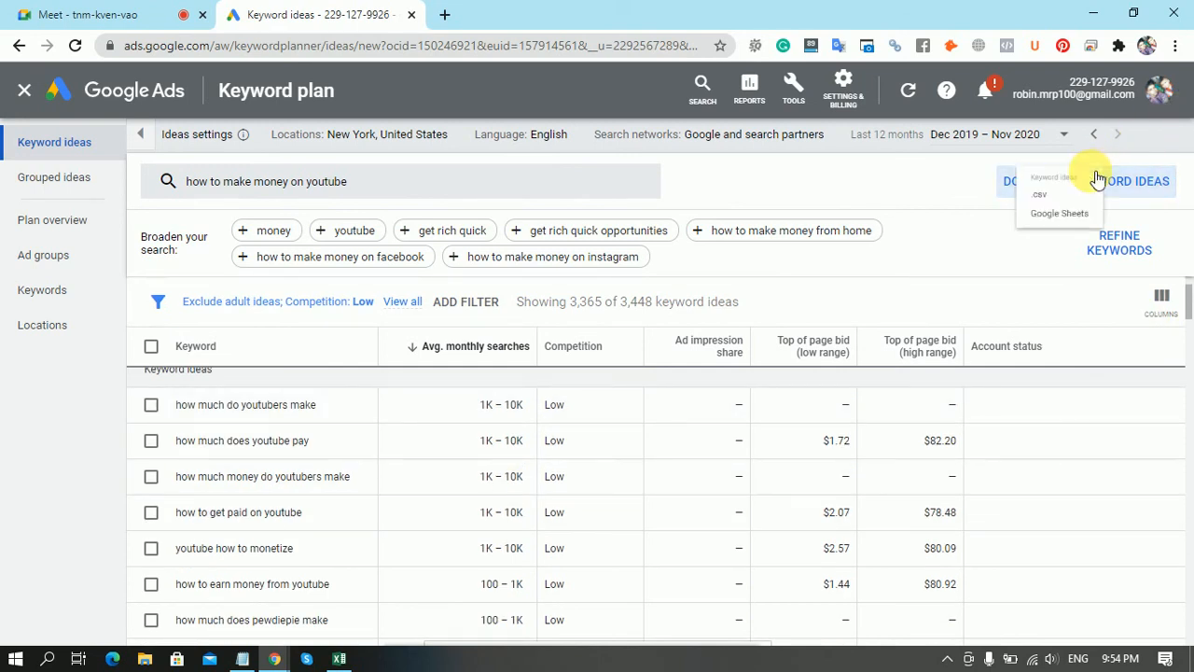
pyautogui.click(992, 202)
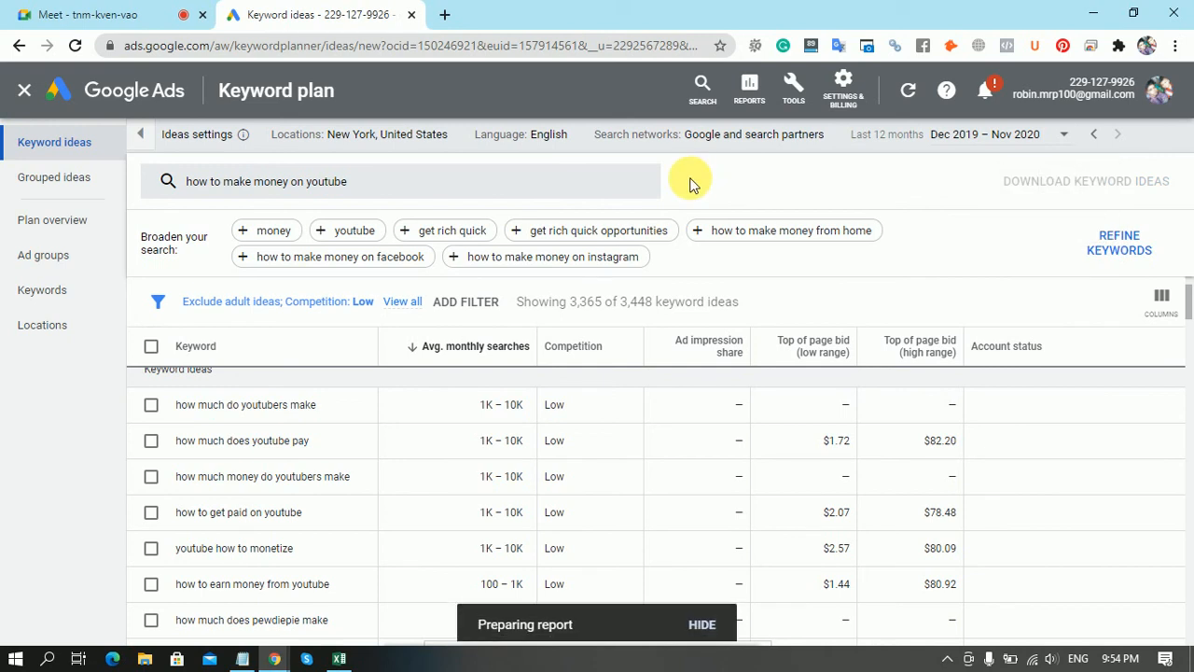
pyautogui.moveTo(429, 346)
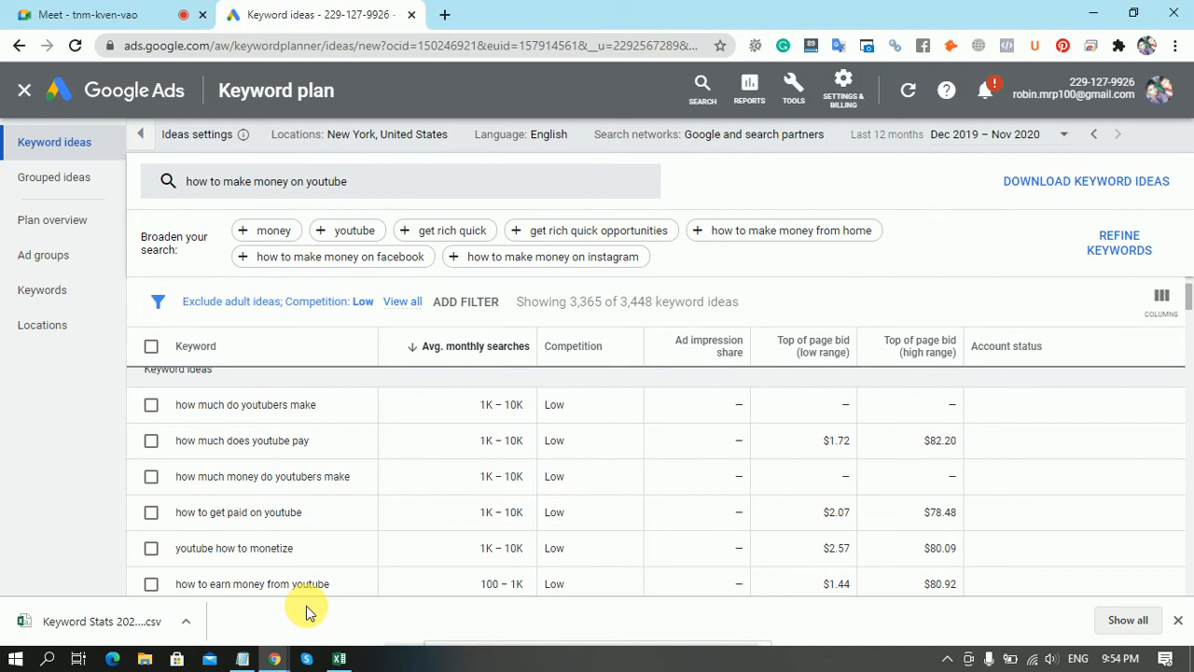
pyautogui.click(84, 625)
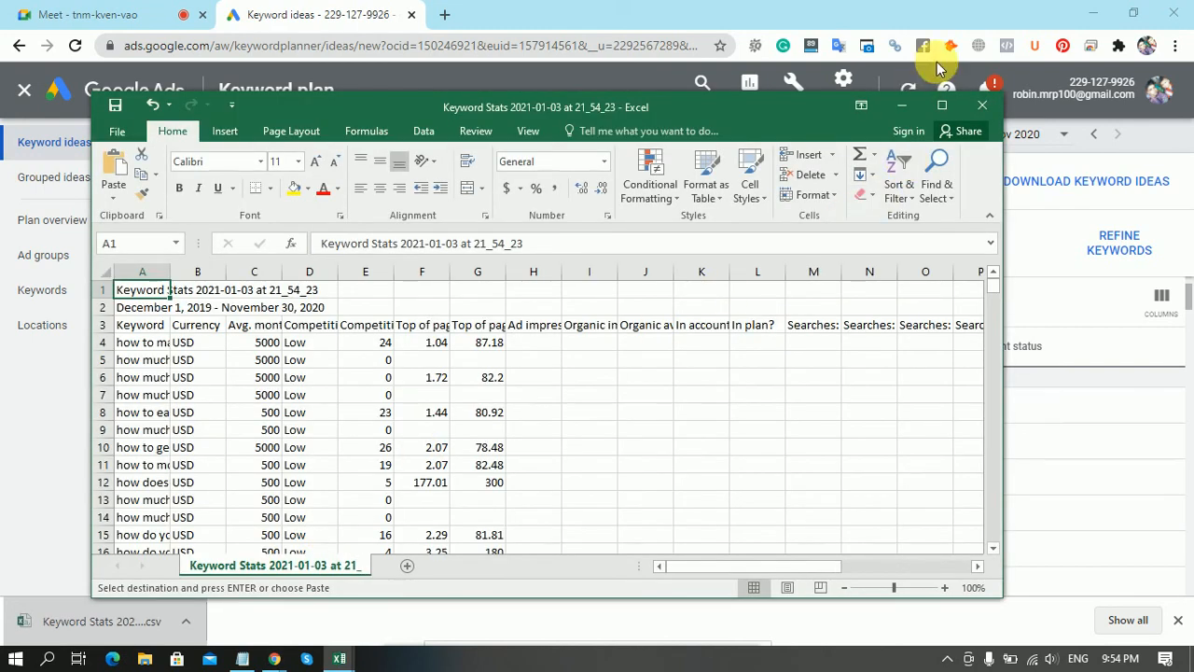
pyautogui.click(941, 104)
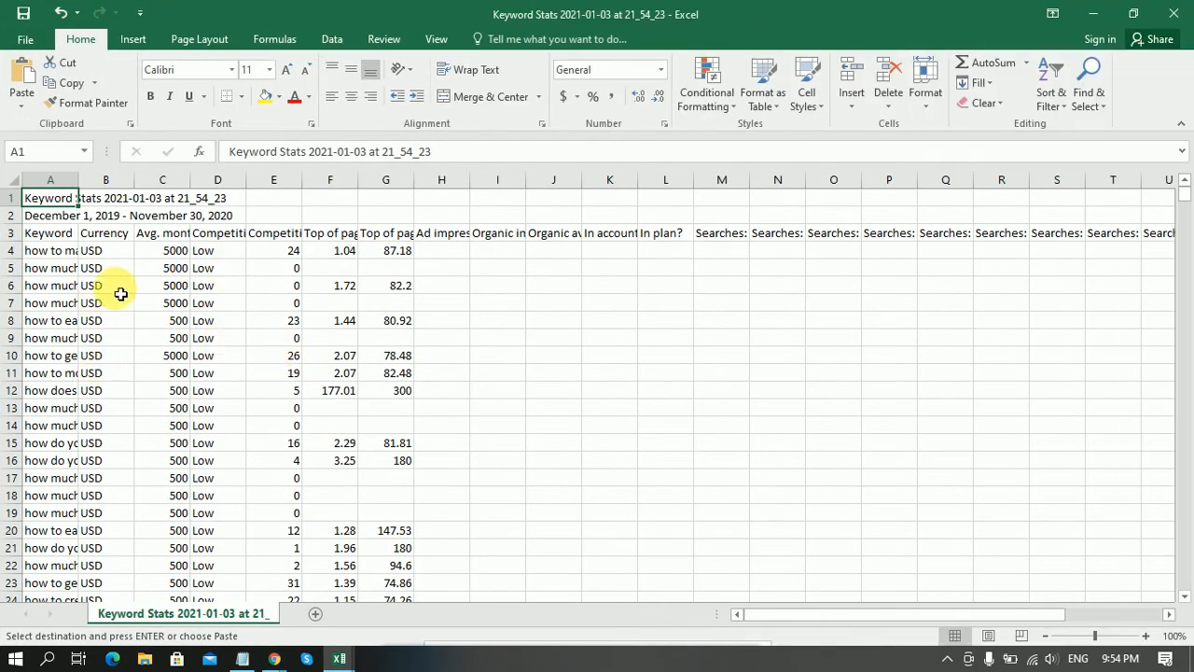
pyautogui.scroll(-11, 179, 455)
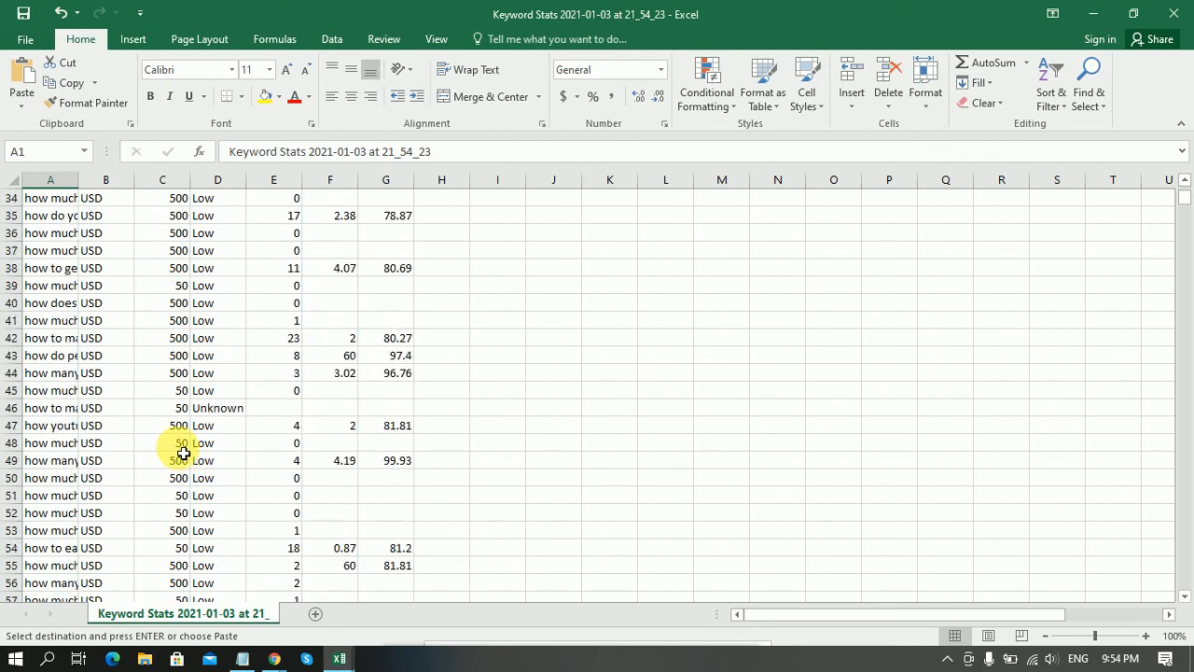
pyautogui.scroll(11, 183, 454)
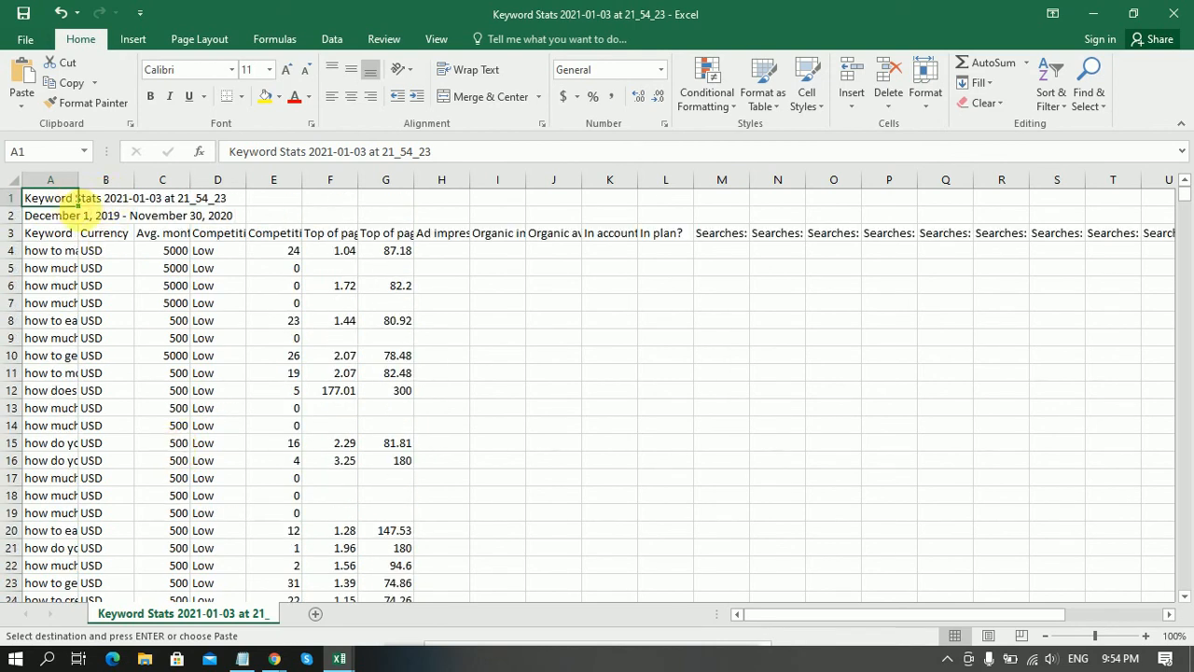
# Clear the report title and date range in rows 1 and 2, and empty the Currency column B.
pyautogui.moveTo(79, 200); pyautogui.dragTo(264, 224)
pyautogui.click(408, 199)
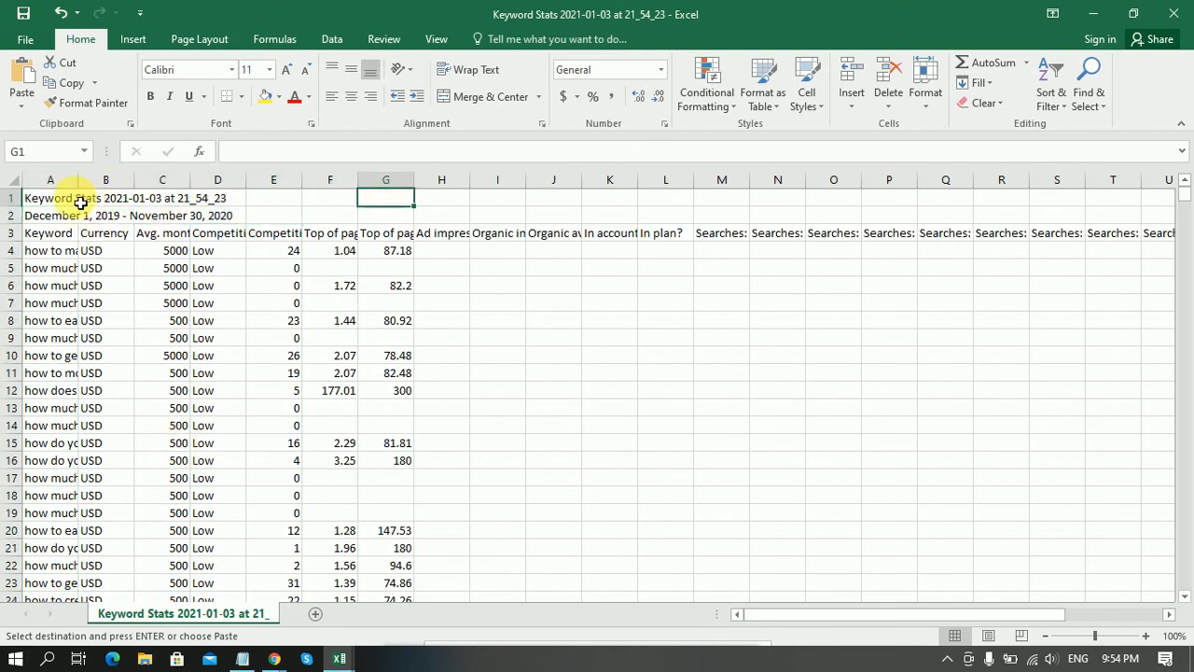
pyautogui.moveTo(35, 197); pyautogui.dragTo(228, 219)
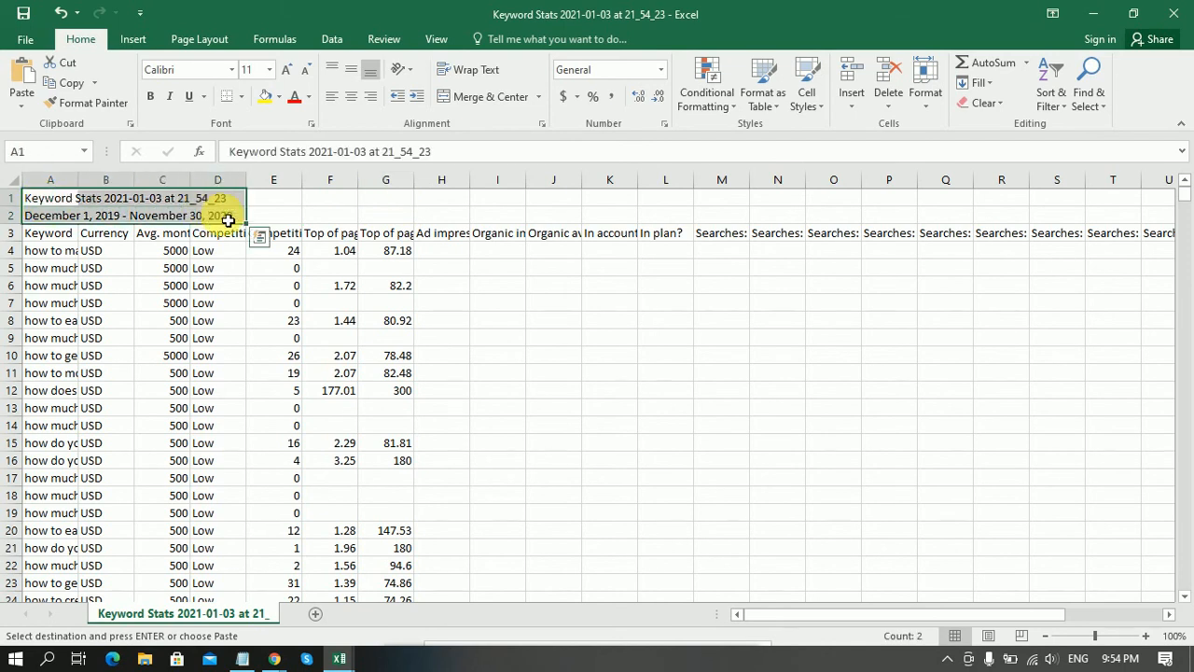
pyautogui.press('Delete')
pyautogui.click(168, 407)
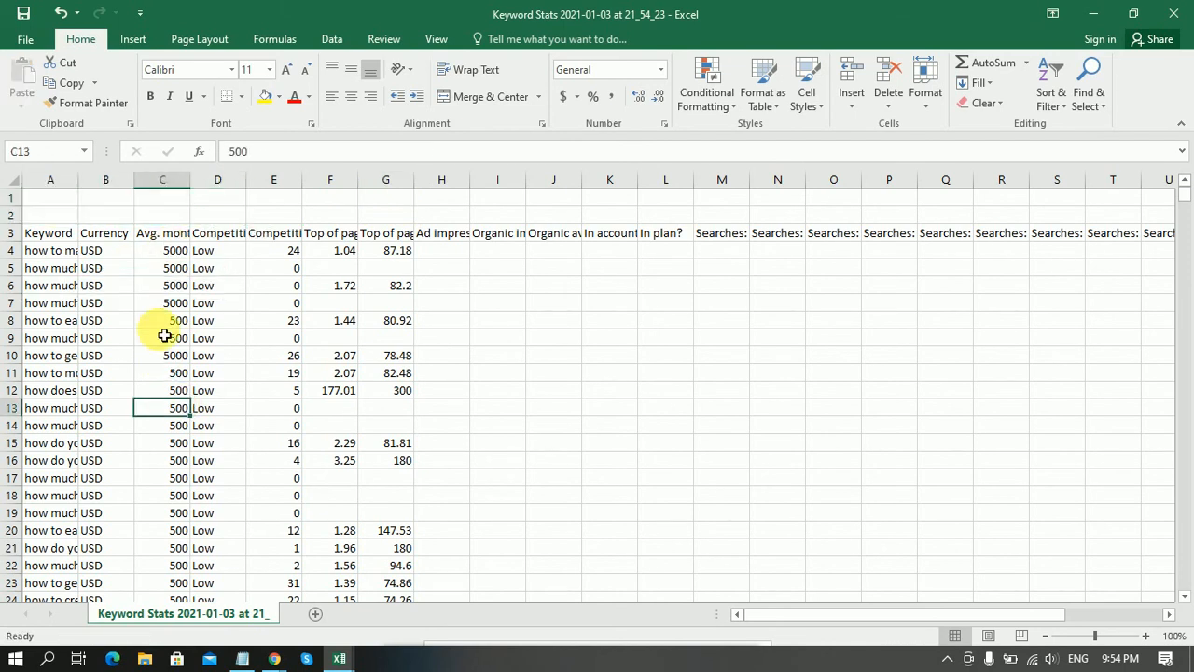
pyautogui.click(122, 191)
pyautogui.press('Delete')
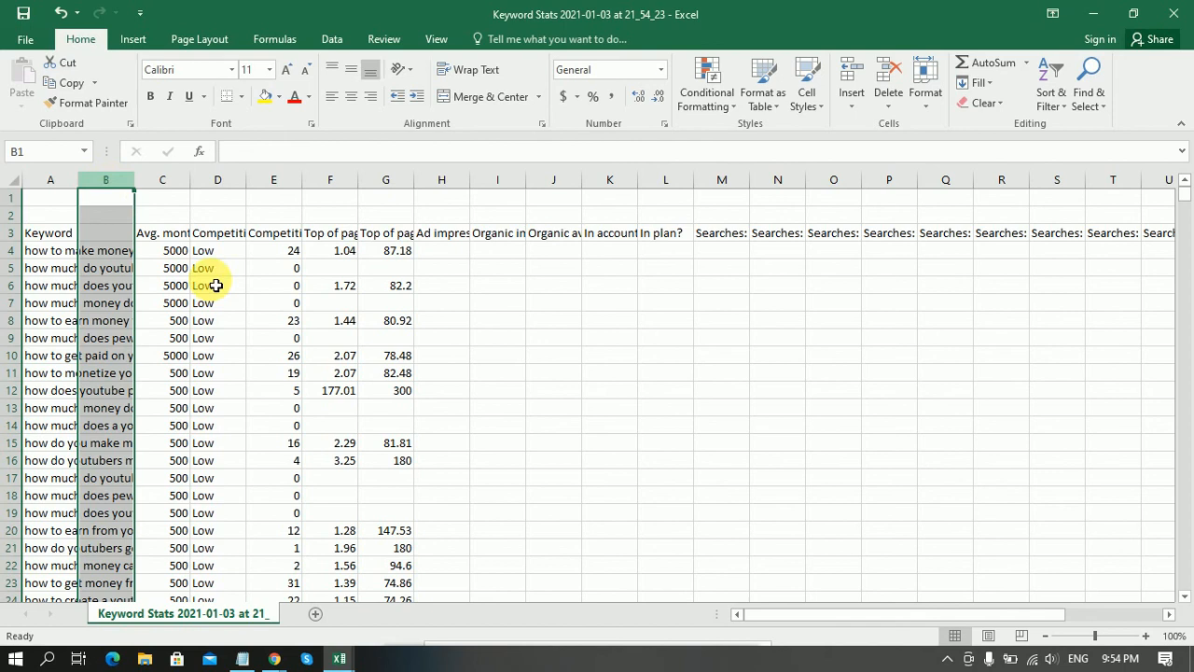
pyautogui.click(736, 422)
# Widen the Keyword and Avg. monthly searches columns so their text is fully readable, and look through the rows.
pyautogui.moveTo(87, 184); pyautogui.dragTo(275, 179)
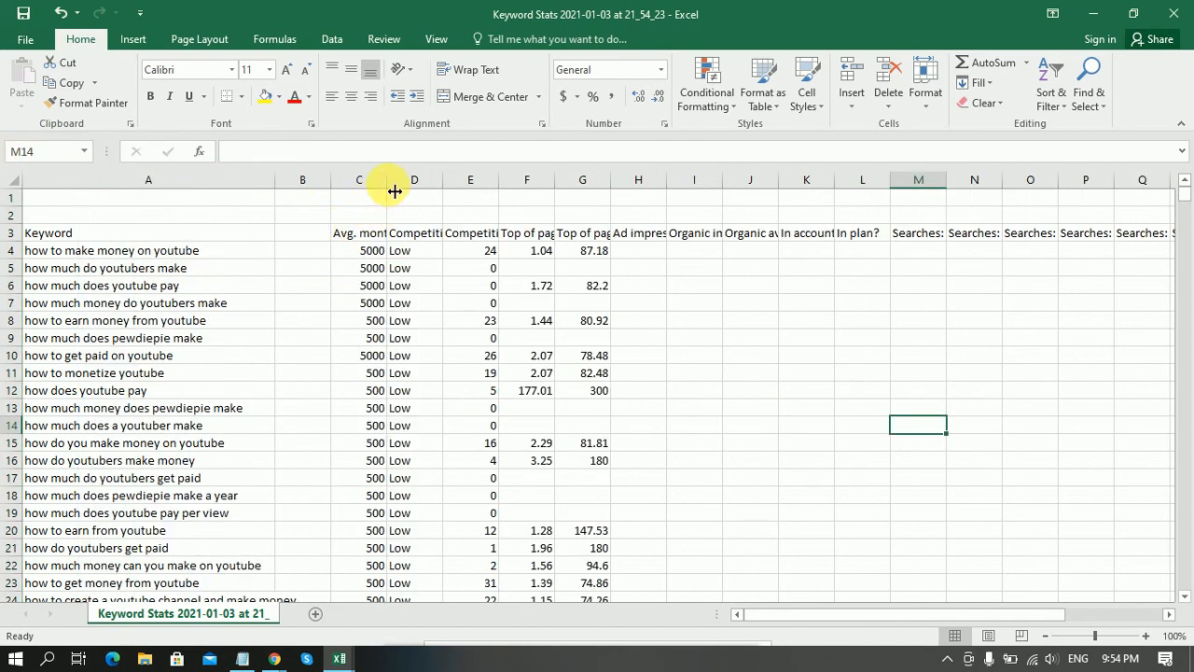
pyautogui.moveTo(395, 191); pyautogui.dragTo(551, 191)
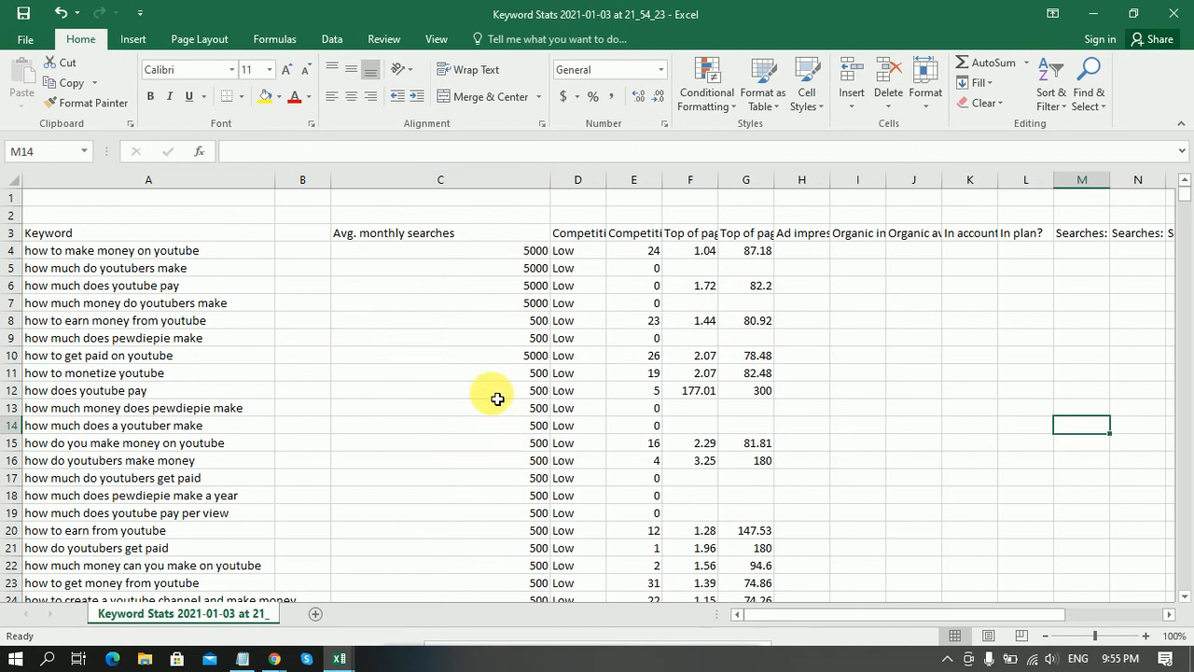
pyautogui.scroll(-20, 497, 399)
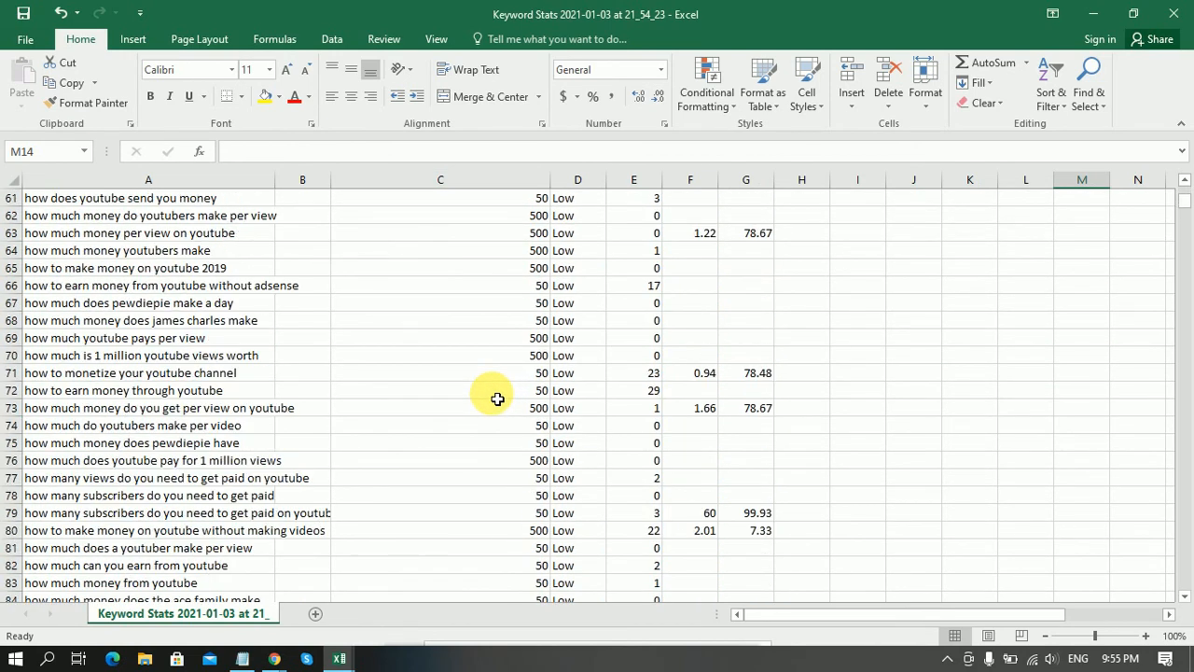
pyautogui.scroll(-5, 494, 396)
pyautogui.scroll(2, 534, 481)
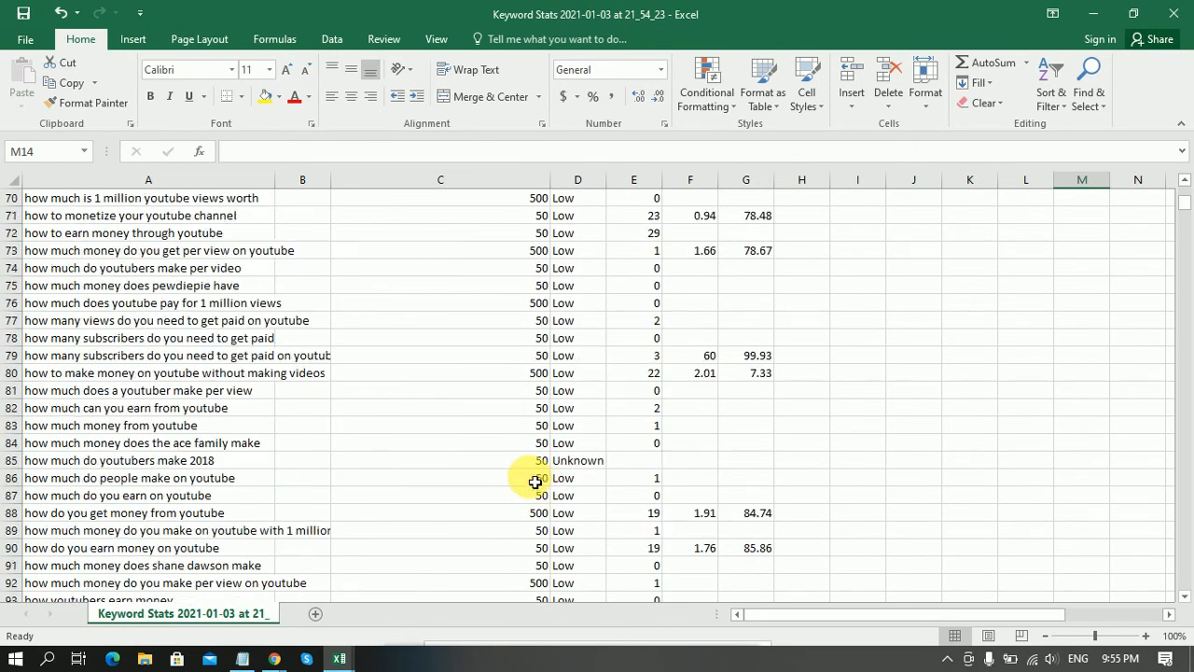
pyautogui.scroll(20, 534, 482)
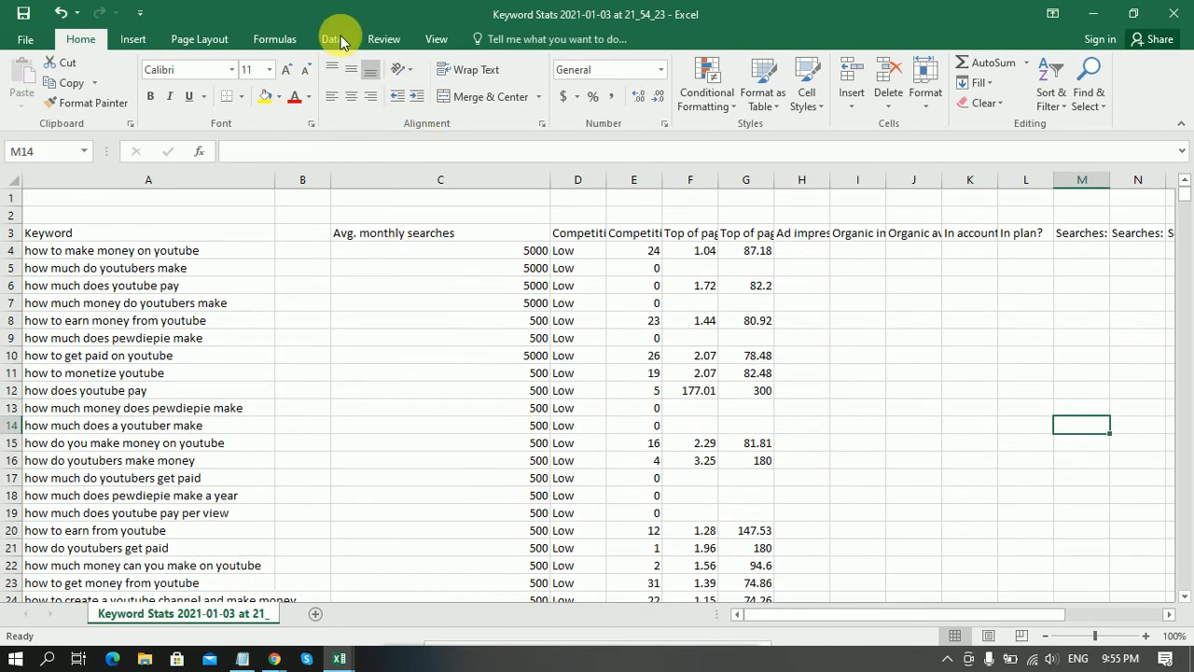
# Sort the downloaded rows from the Avg. monthly searches column onward by average monthly searches, Largest to Smallest.
pyautogui.click(331, 39)
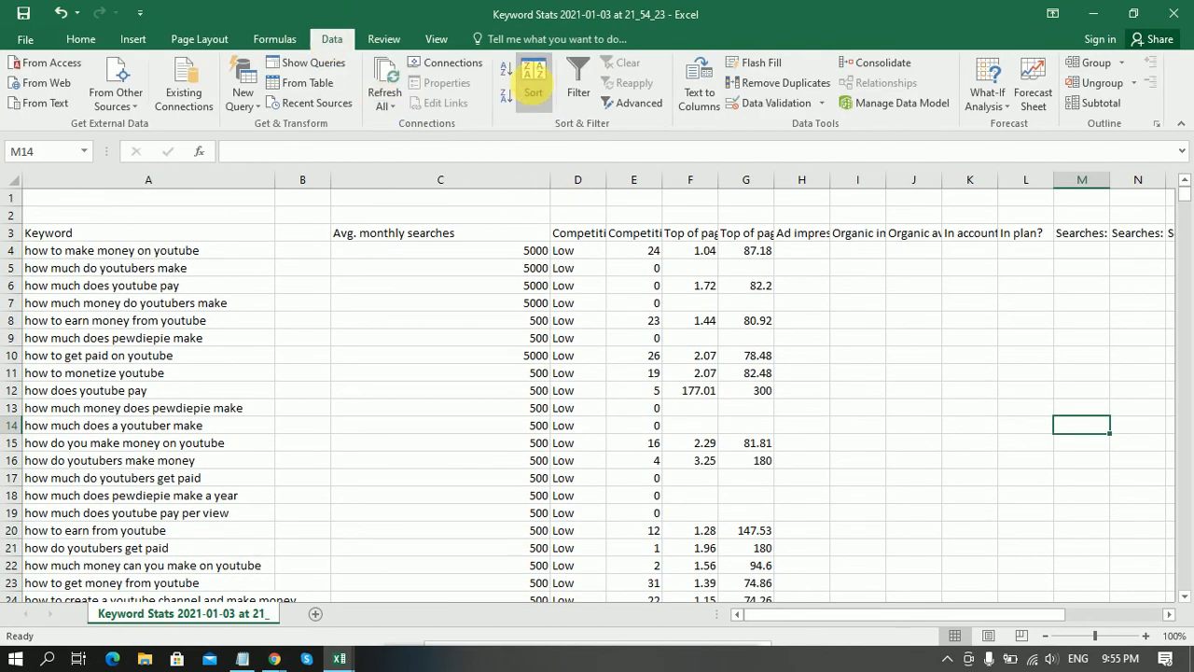
pyautogui.click(533, 83)
pyautogui.click(602, 380)
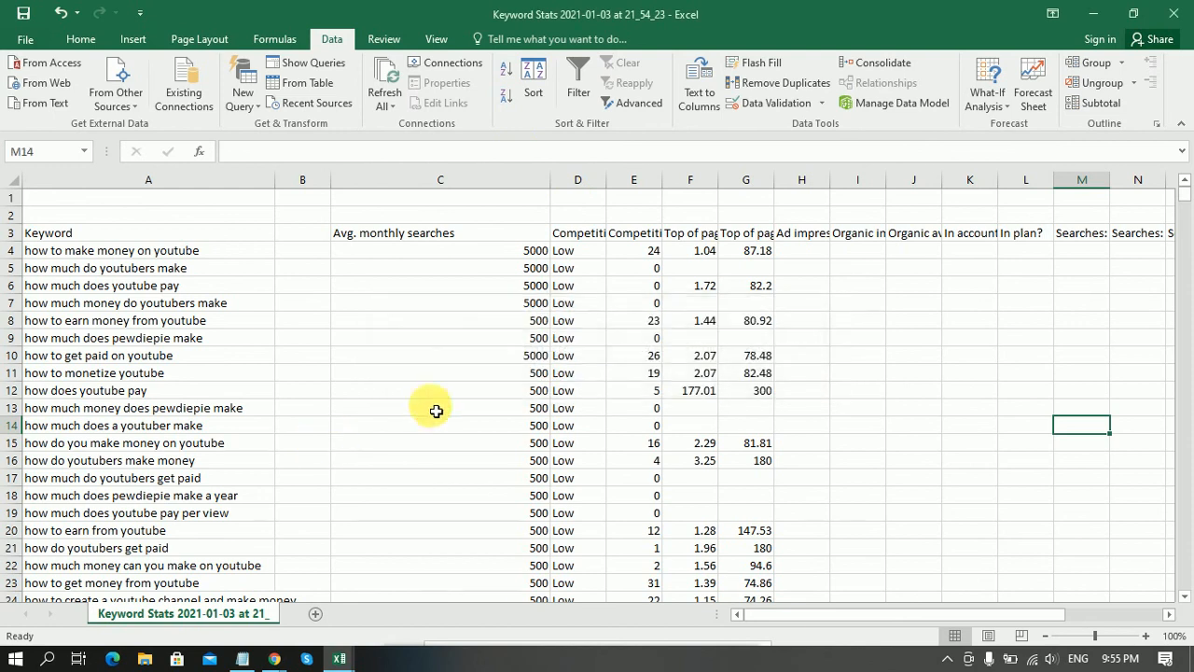
pyautogui.click(432, 408)
pyautogui.click(532, 65)
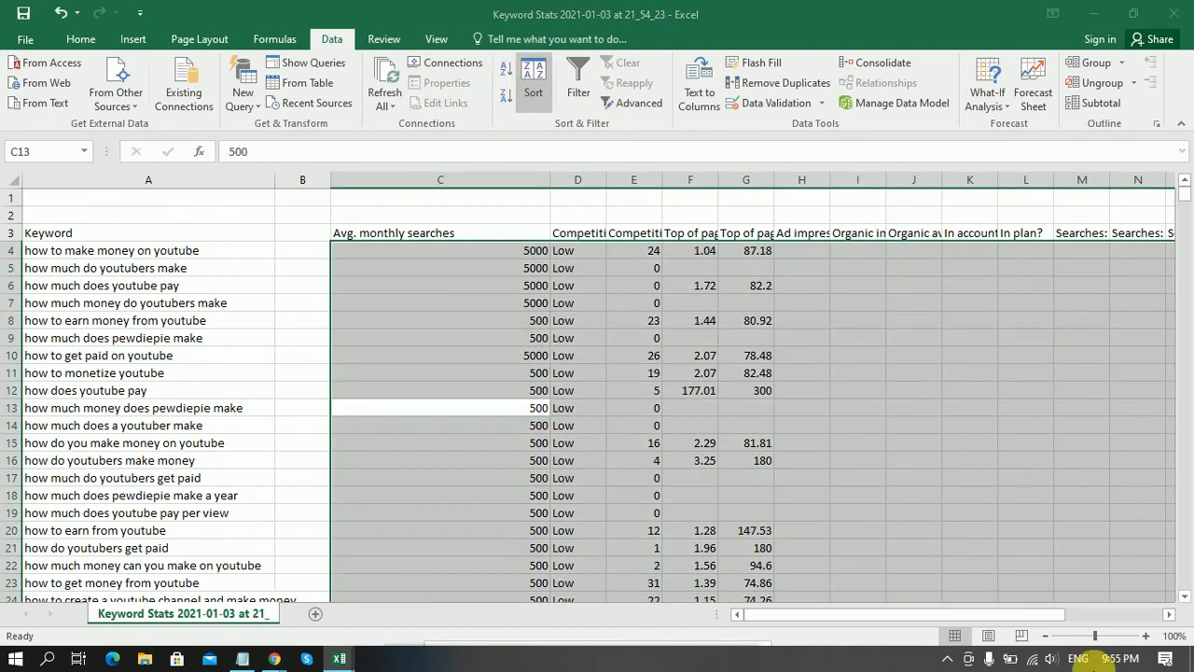
pyautogui.click(781, 290)
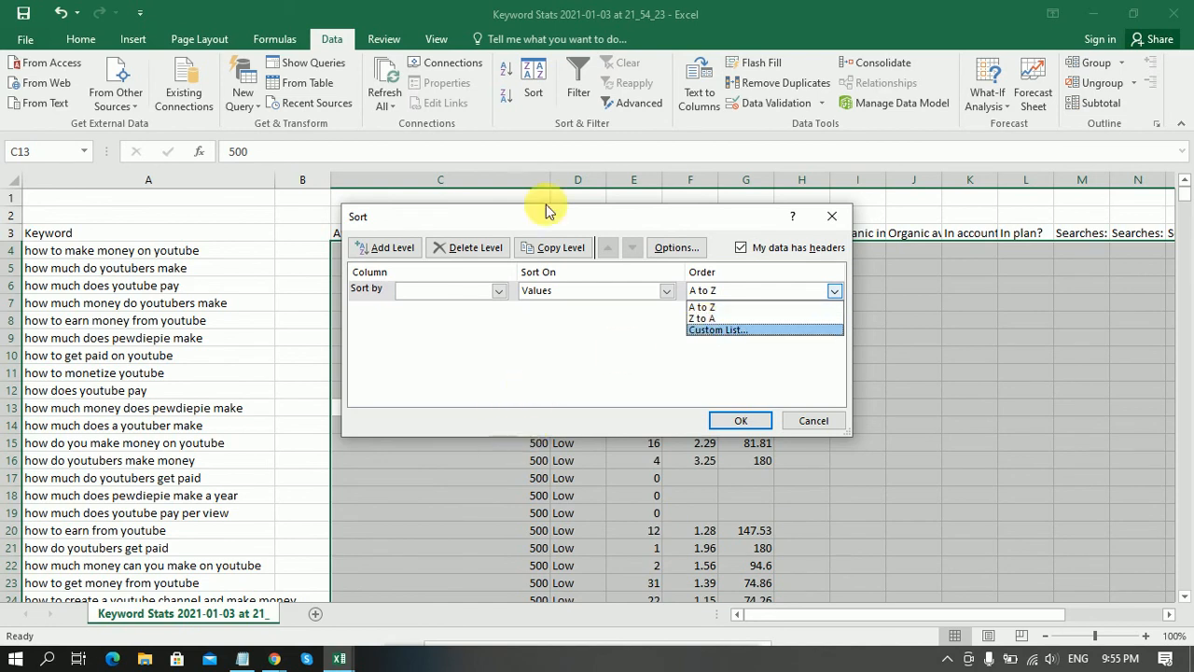
pyautogui.click(499, 297)
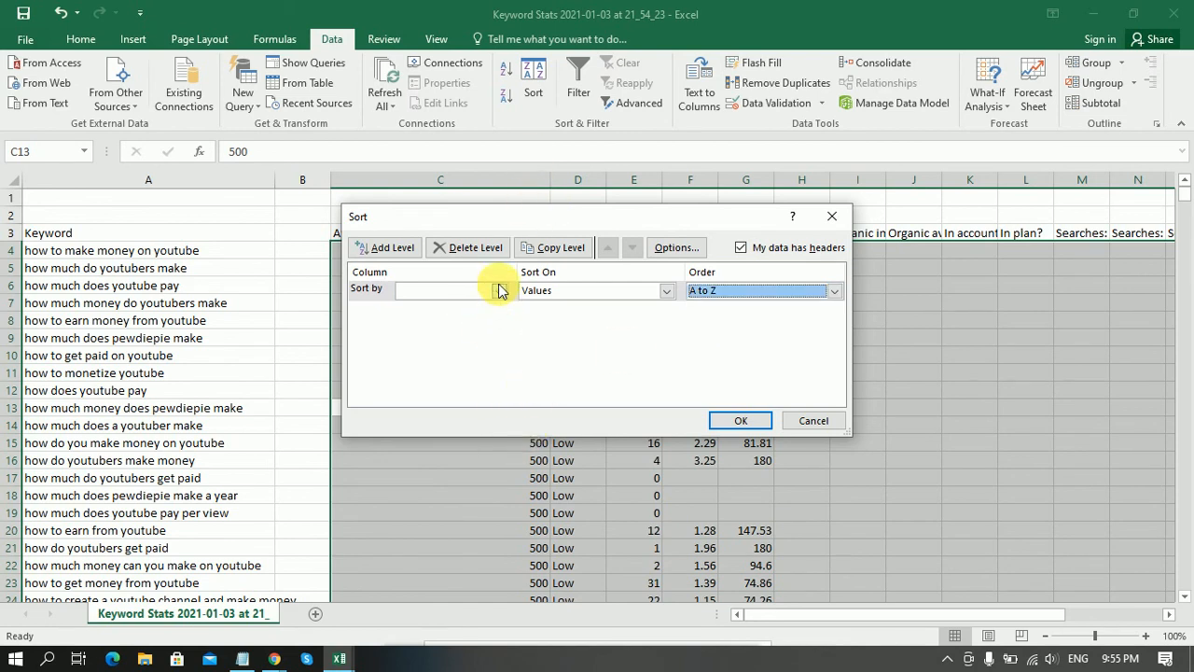
pyautogui.click(499, 297)
pyautogui.click(440, 318)
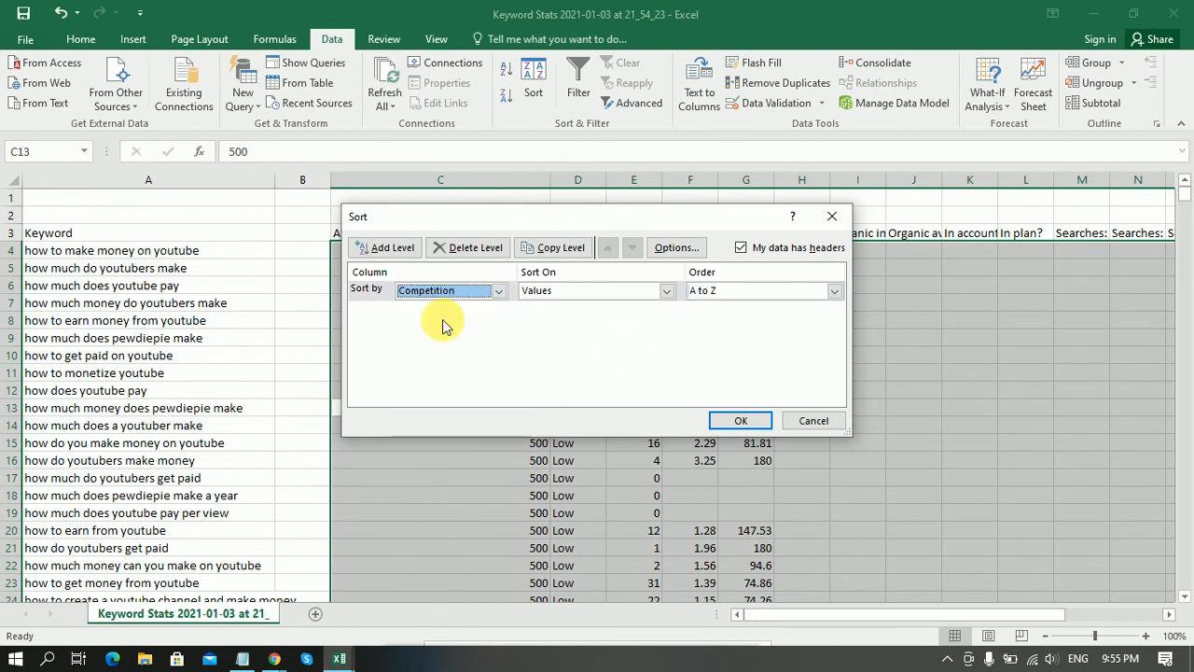
pyautogui.click(488, 293)
pyautogui.scroll(1, 457, 336)
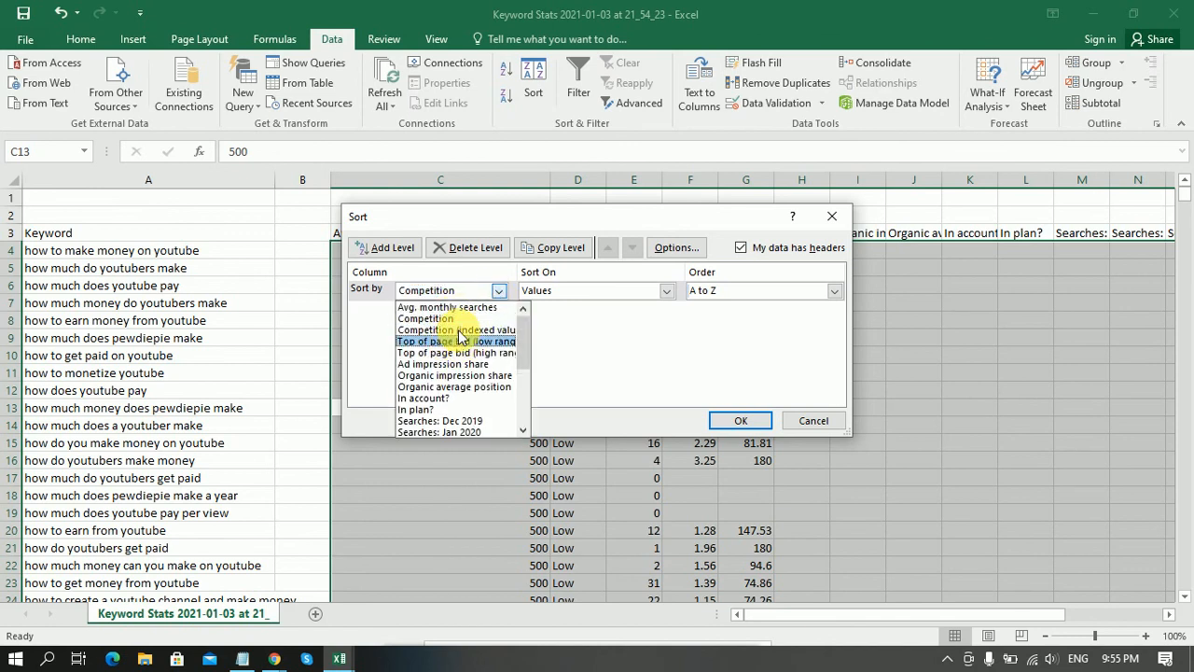
pyautogui.click(450, 308)
pyautogui.click(757, 293)
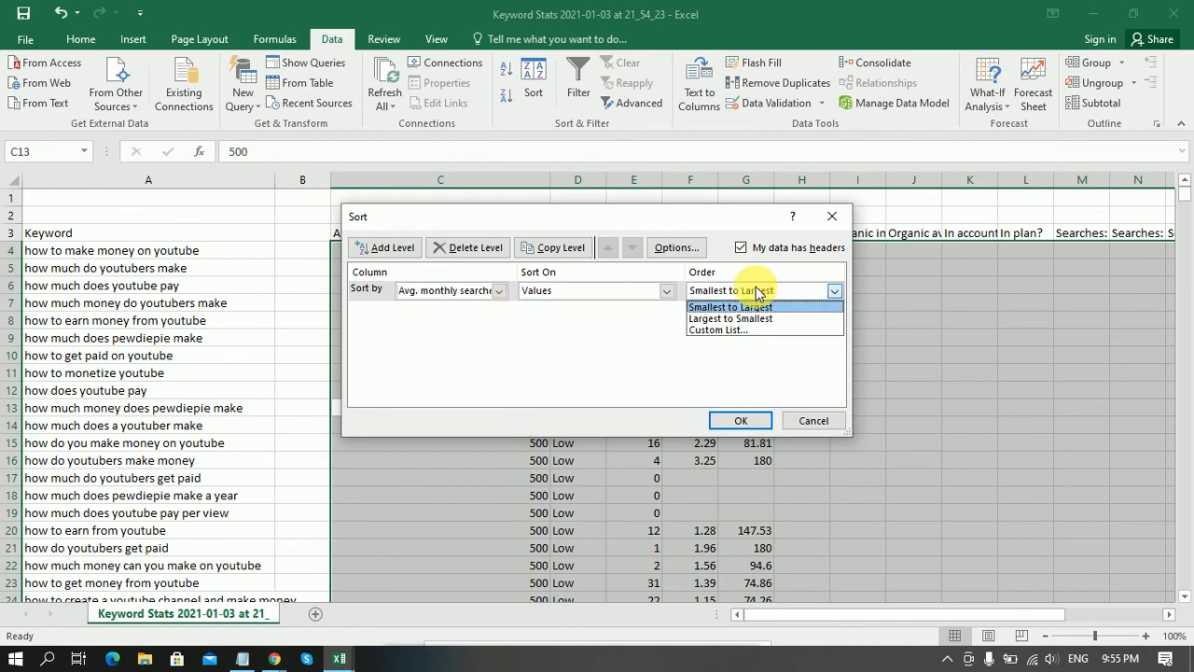
pyautogui.click(709, 313)
pyautogui.click(739, 421)
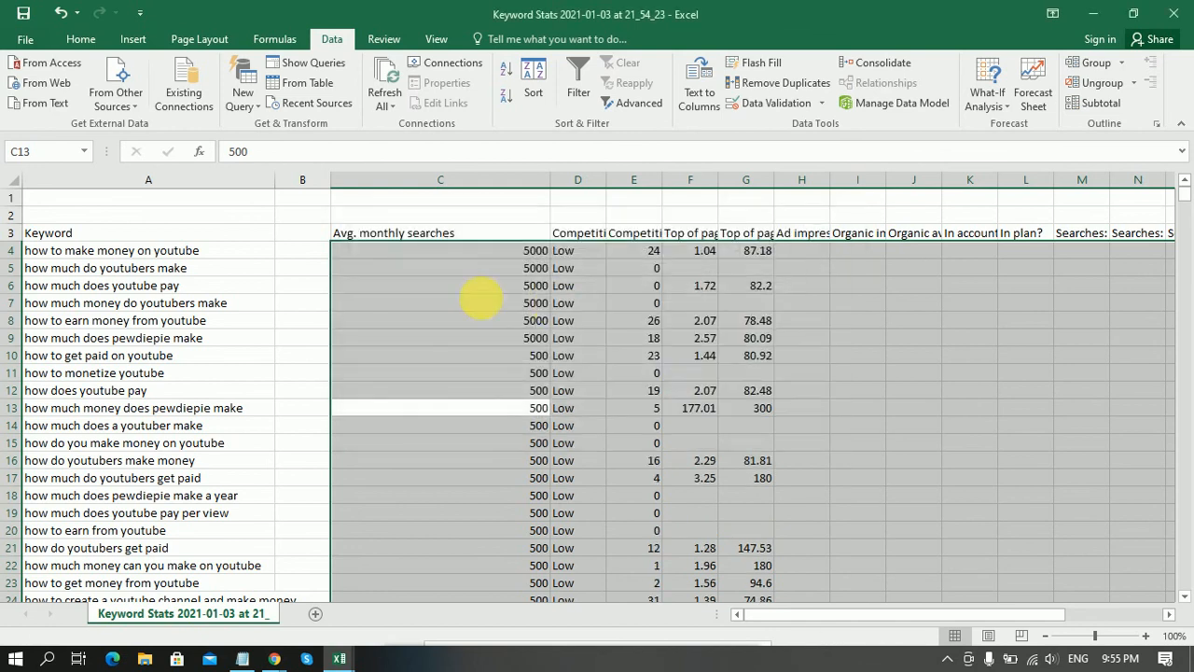
pyautogui.click(498, 426)
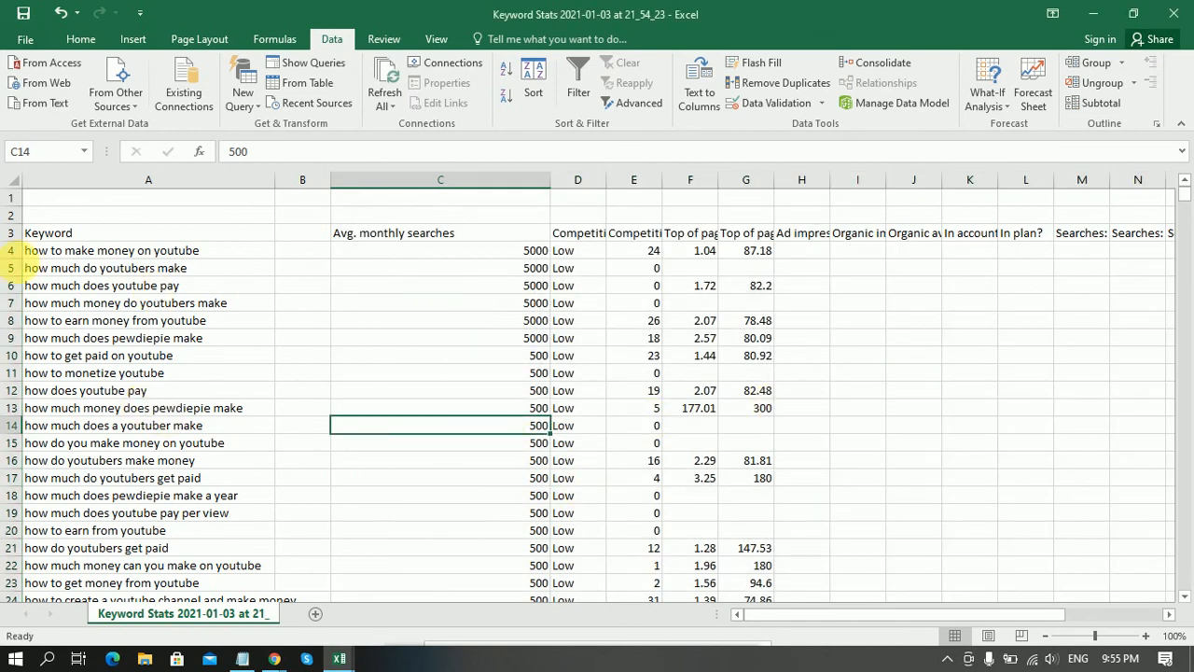
# Reduce the Keyword Stats window, bring Book1 up beside it and compare the YouTube-related keywords in its Keyword column.
pyautogui.click(1136, 10)
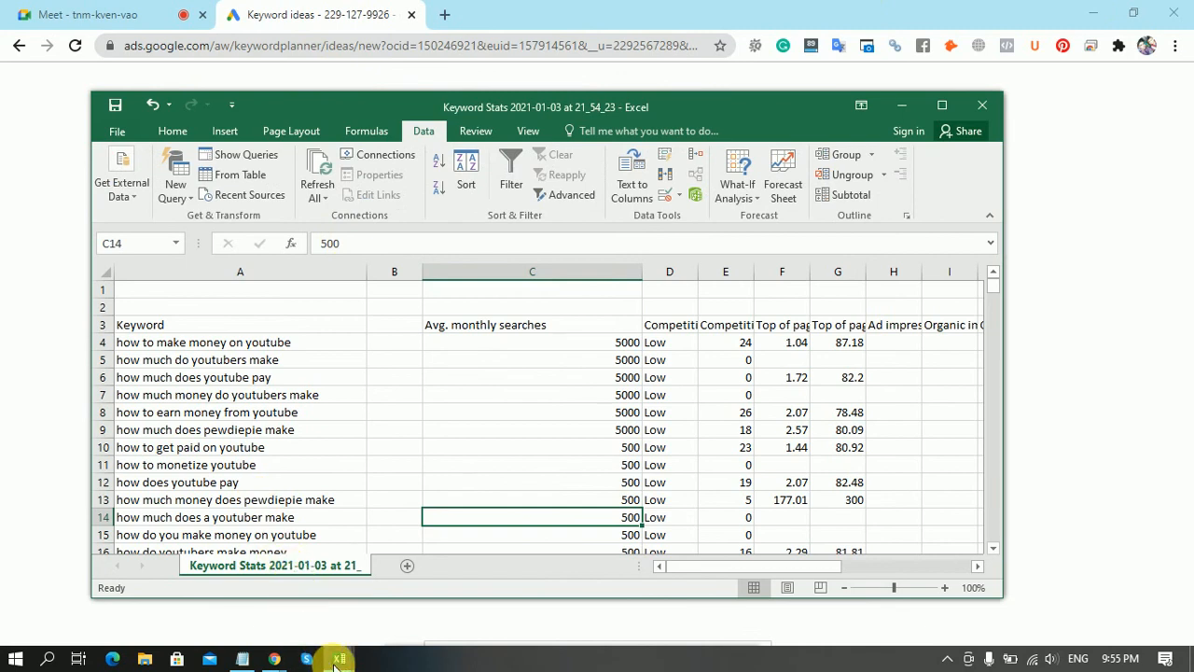
pyautogui.moveTo(328, 662)
pyautogui.click(285, 608)
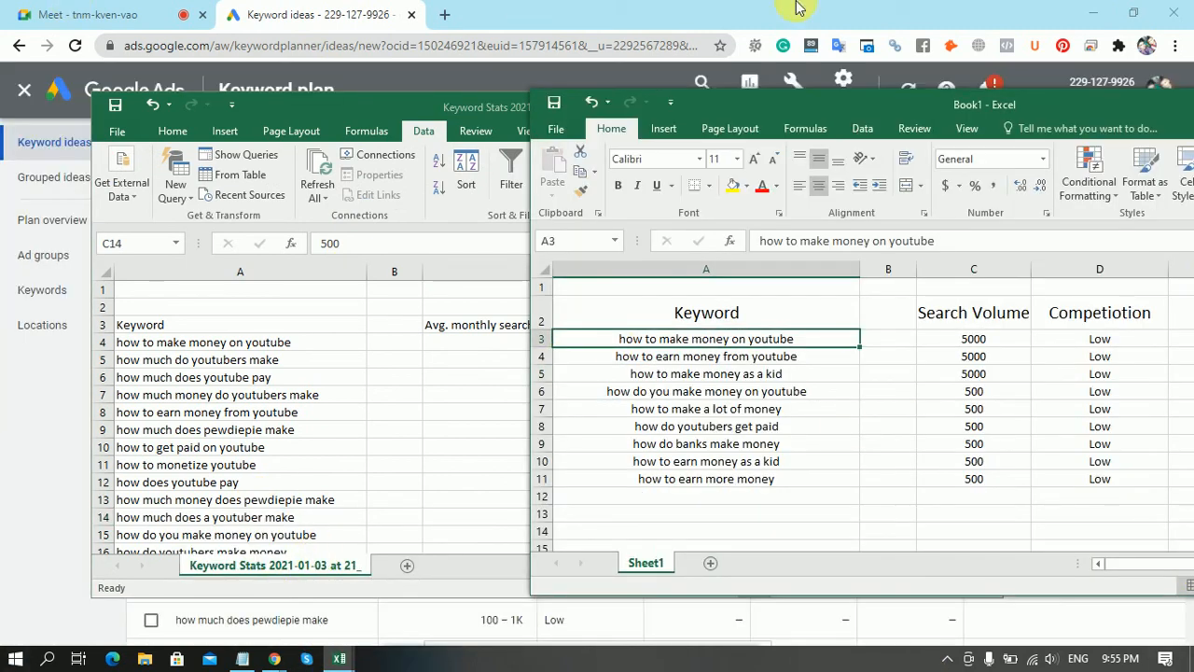
pyautogui.click(734, 360)
pyautogui.click(751, 395)
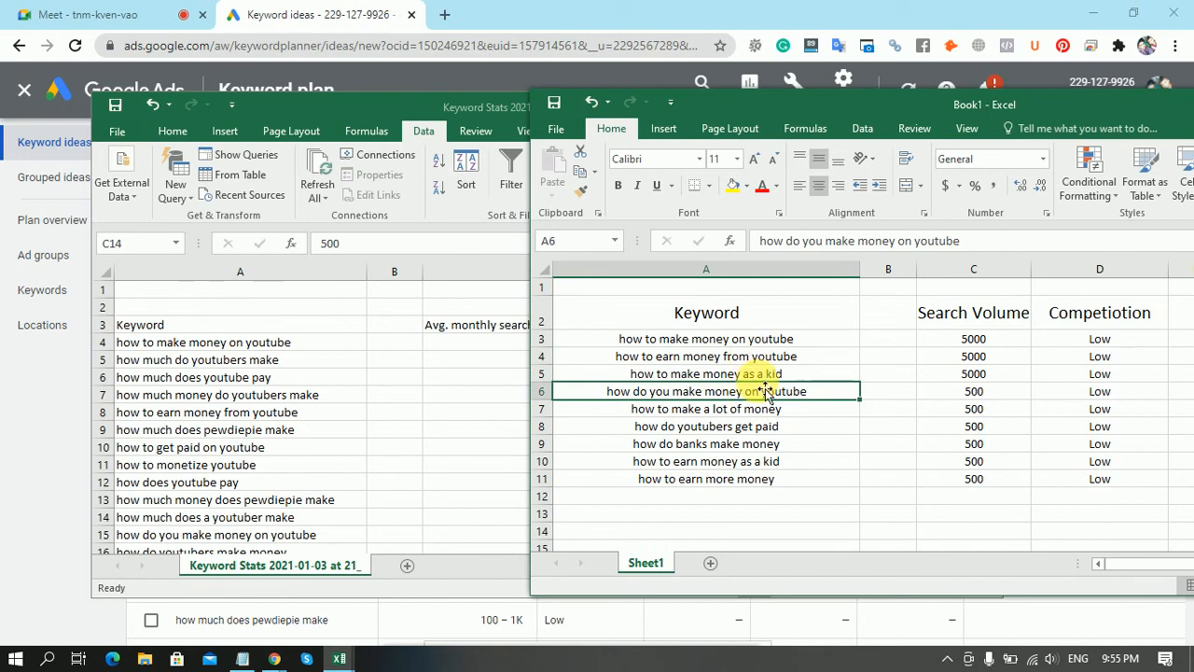
# Try to copy and cut the keywords in cells A5 and A7 through A11 of Book1 together.
pyautogui.click(753, 374)
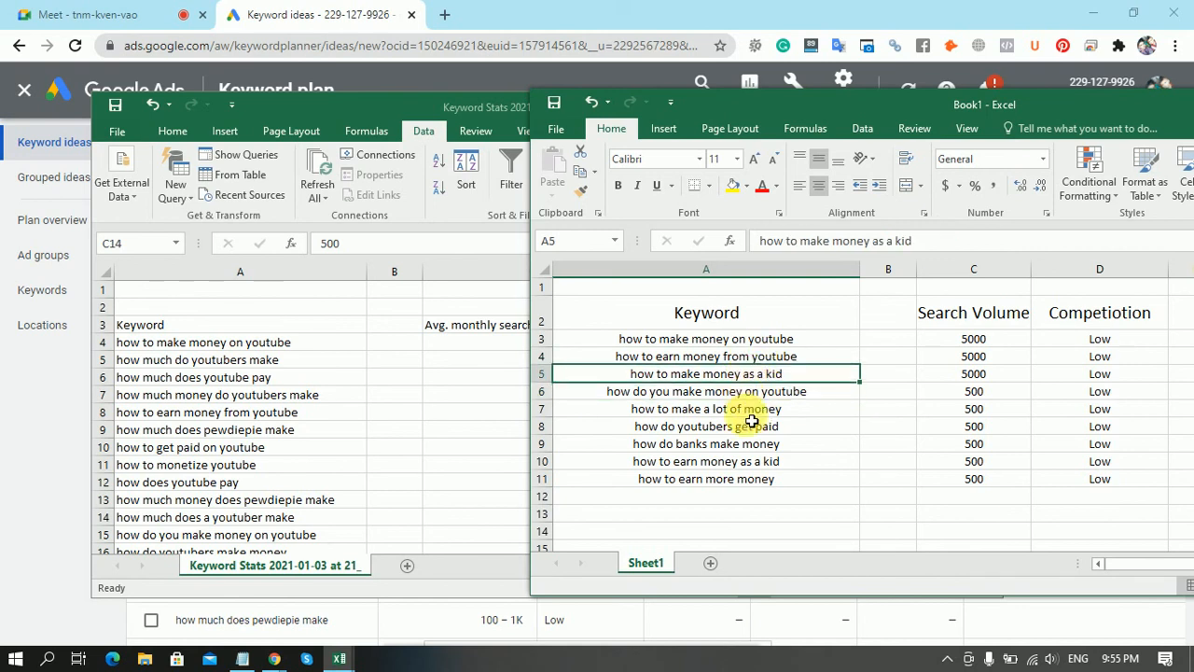
pyautogui.keyDown('ctrl'); pyautogui.click(754, 410); pyautogui.keyUp('ctrl')
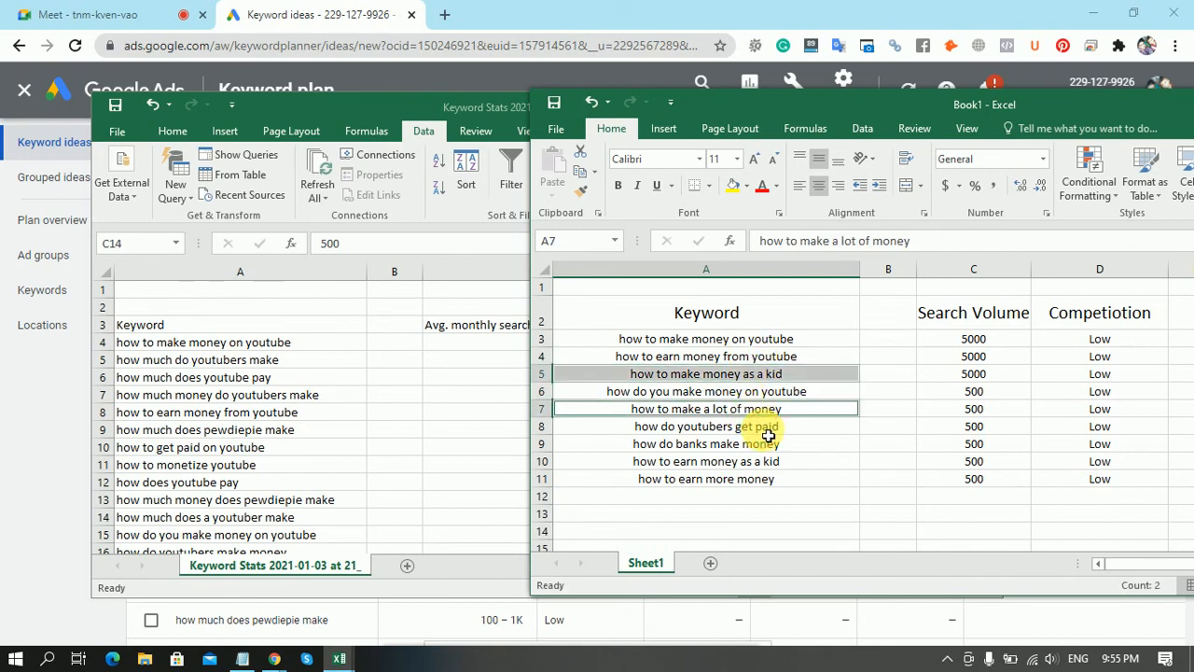
pyautogui.keyDown('ctrl'); pyautogui.click(756, 427); pyautogui.keyUp('ctrl')
pyautogui.keyDown('ctrl'); pyautogui.click(757, 444); pyautogui.keyUp('ctrl')
pyautogui.keyDown('ctrl'); pyautogui.click(760, 461); pyautogui.keyUp('ctrl')
pyautogui.keyDown('ctrl'); pyautogui.click(764, 483); pyautogui.keyUp('ctrl')
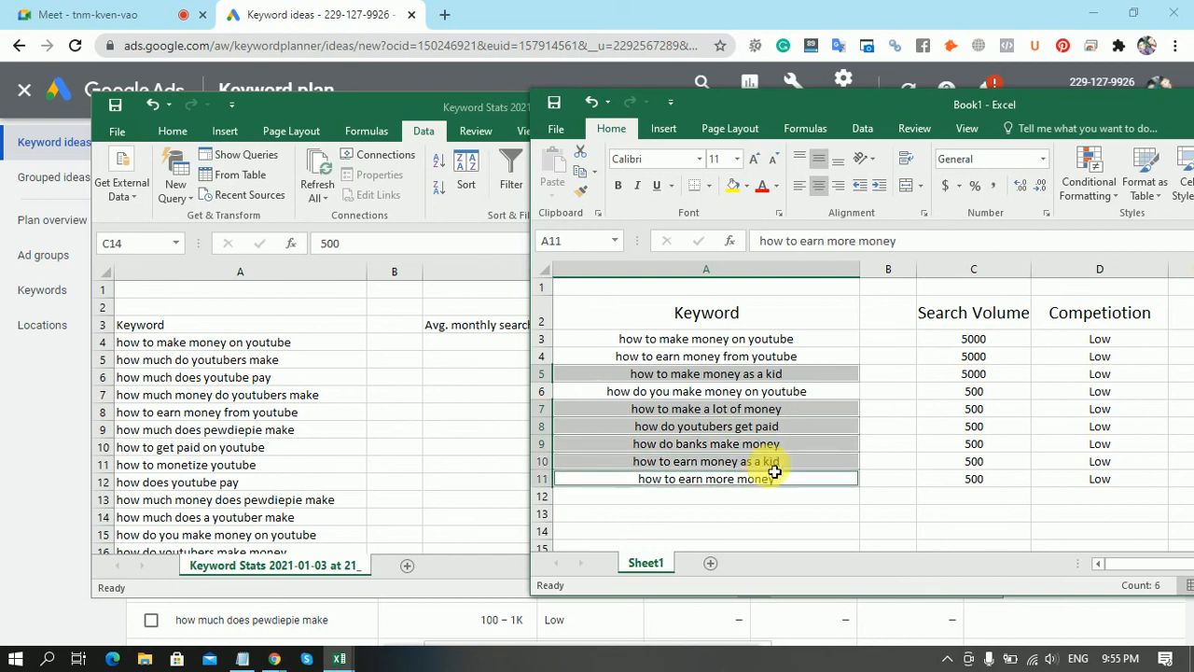
pyautogui.hotkey('ctrl', 'c')
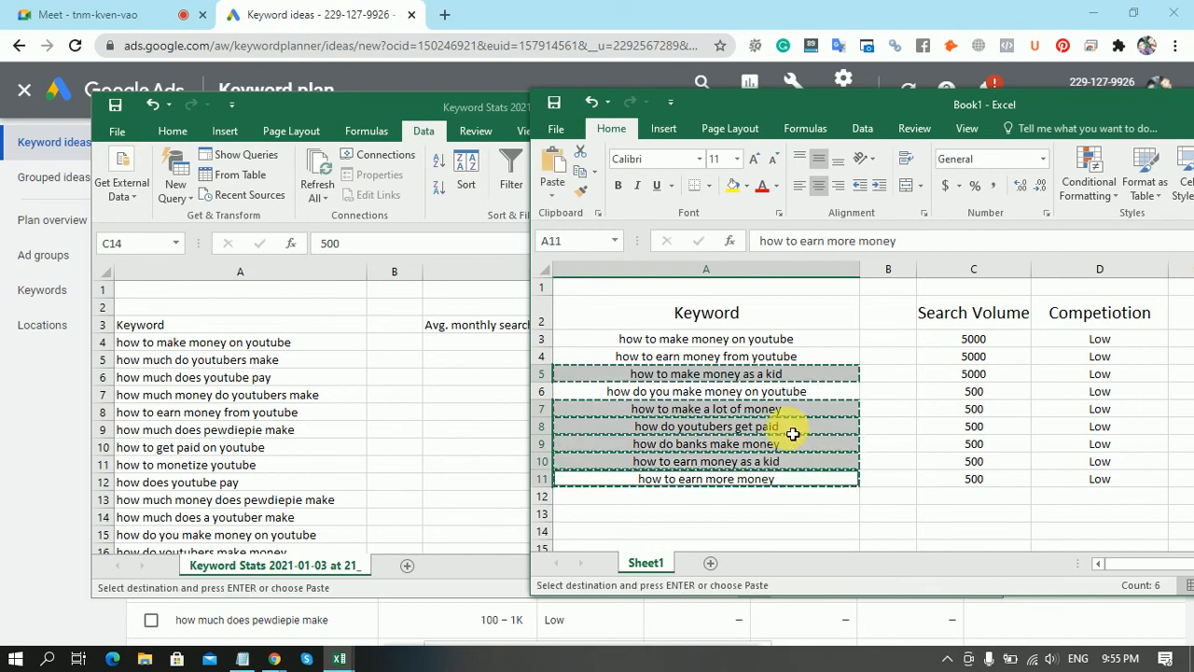
pyautogui.hotkey('ctrl', 'x')
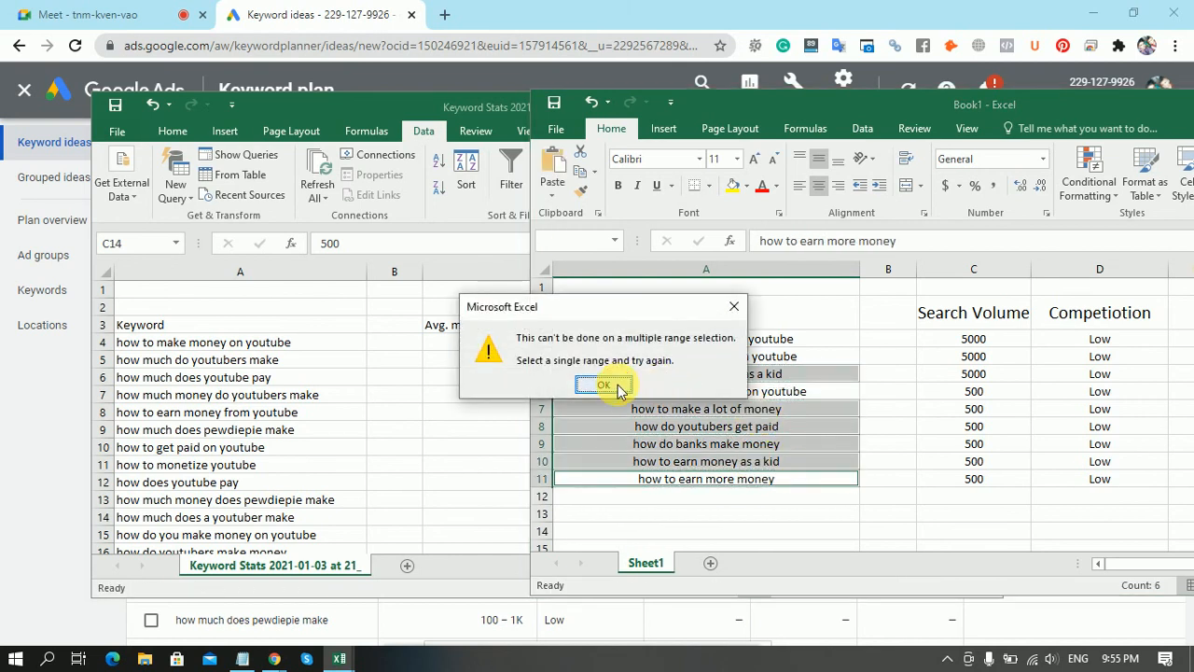
pyautogui.click(607, 384)
# Select the Book1 keywords "how to make money as a kid", "how do you make money on youtube" and "how to make a lot of money".
pyautogui.click(746, 382)
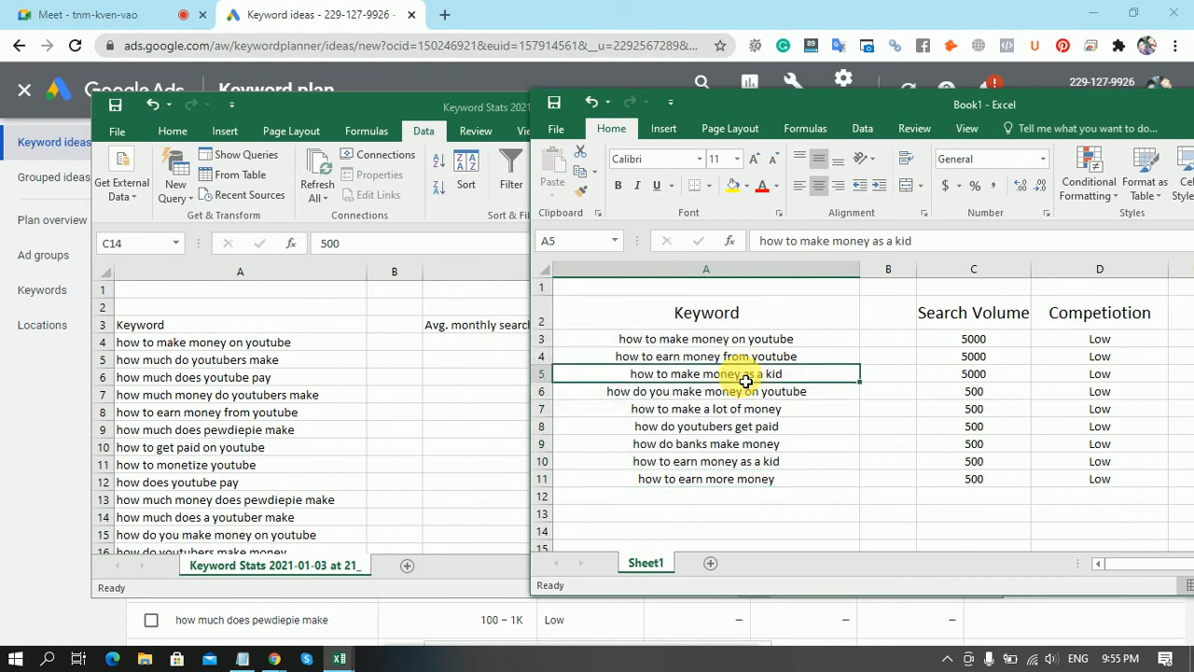
pyautogui.keyDown('ctrl'); pyautogui.click(754, 396); pyautogui.keyUp('ctrl')
pyautogui.keyDown('ctrl'); pyautogui.click(759, 380); pyautogui.keyUp('ctrl')
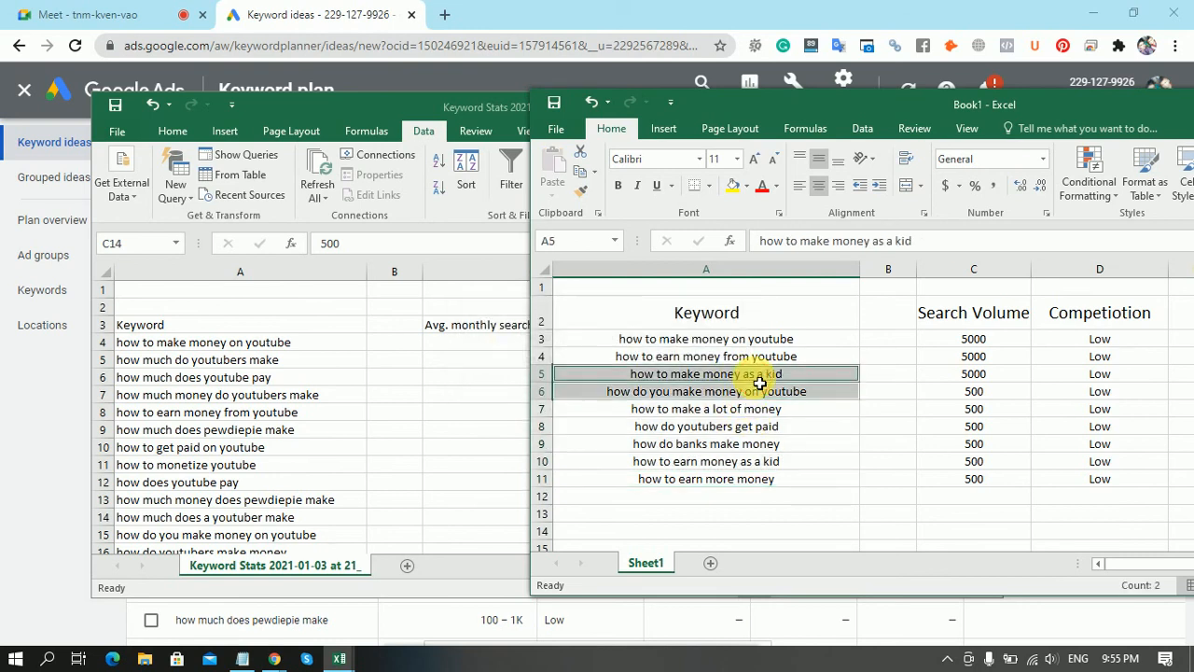
pyautogui.keyDown('ctrl'); pyautogui.click(768, 396); pyautogui.keyUp('ctrl')
pyautogui.keyDown('ctrl'); pyautogui.click(760, 414); pyautogui.keyUp('ctrl')
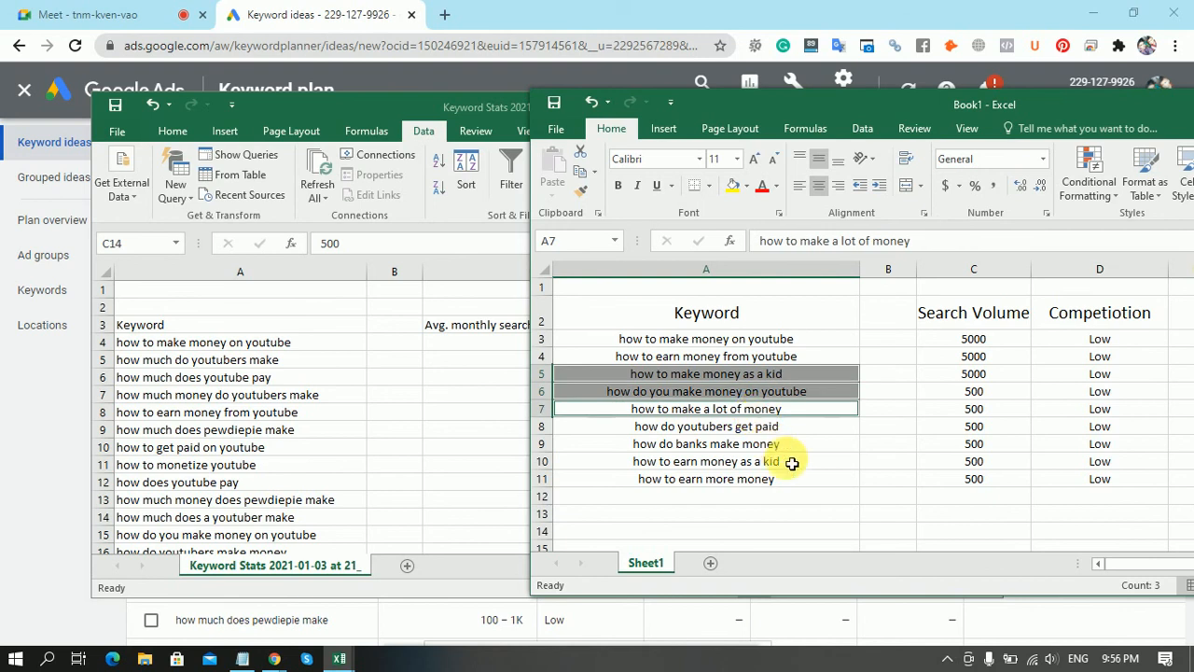
# Try to copy the non-adjacent keyword cells A5 and A7 through A11 of Book1 together.
pyautogui.click(788, 461)
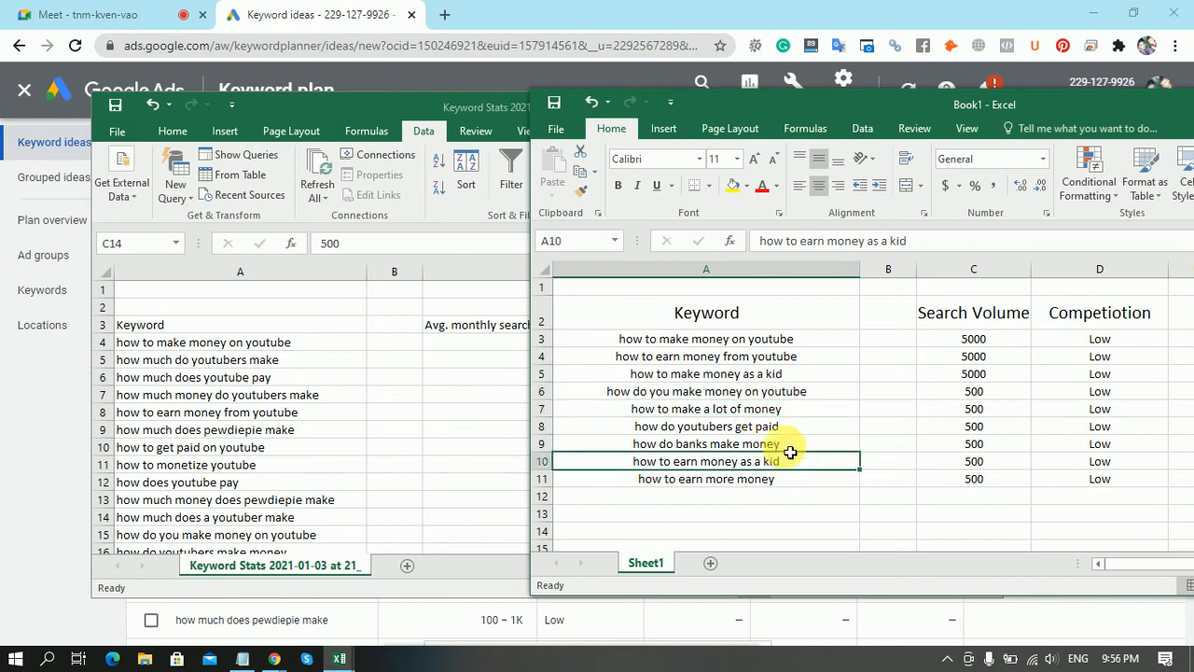
pyautogui.keyDown('ctrl'); pyautogui.click(773, 373); pyautogui.keyUp('ctrl')
pyautogui.keyDown('ctrl'); pyautogui.click(779, 414); pyautogui.keyUp('ctrl')
pyautogui.keyDown('ctrl'); pyautogui.click(777, 426); pyautogui.keyUp('ctrl')
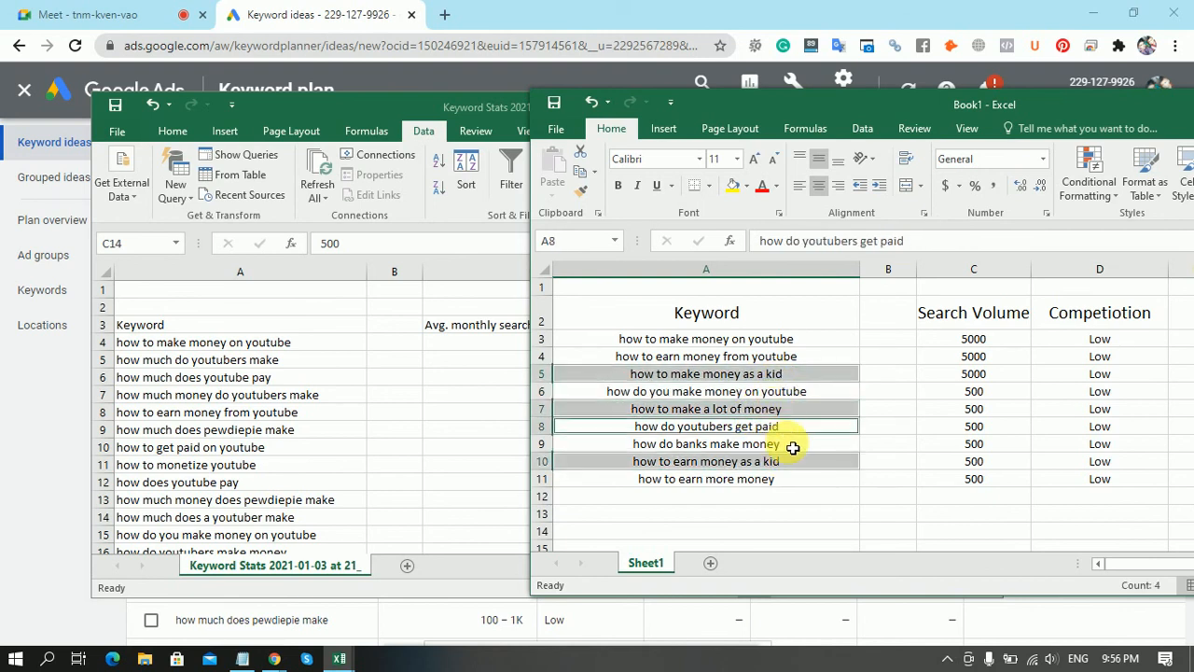
pyautogui.keyDown('ctrl'); pyautogui.click(783, 444); pyautogui.keyUp('ctrl')
pyautogui.keyDown('ctrl'); pyautogui.click(791, 463); pyautogui.keyUp('ctrl')
pyautogui.keyDown('ctrl'); pyautogui.click(791, 482); pyautogui.keyUp('ctrl')
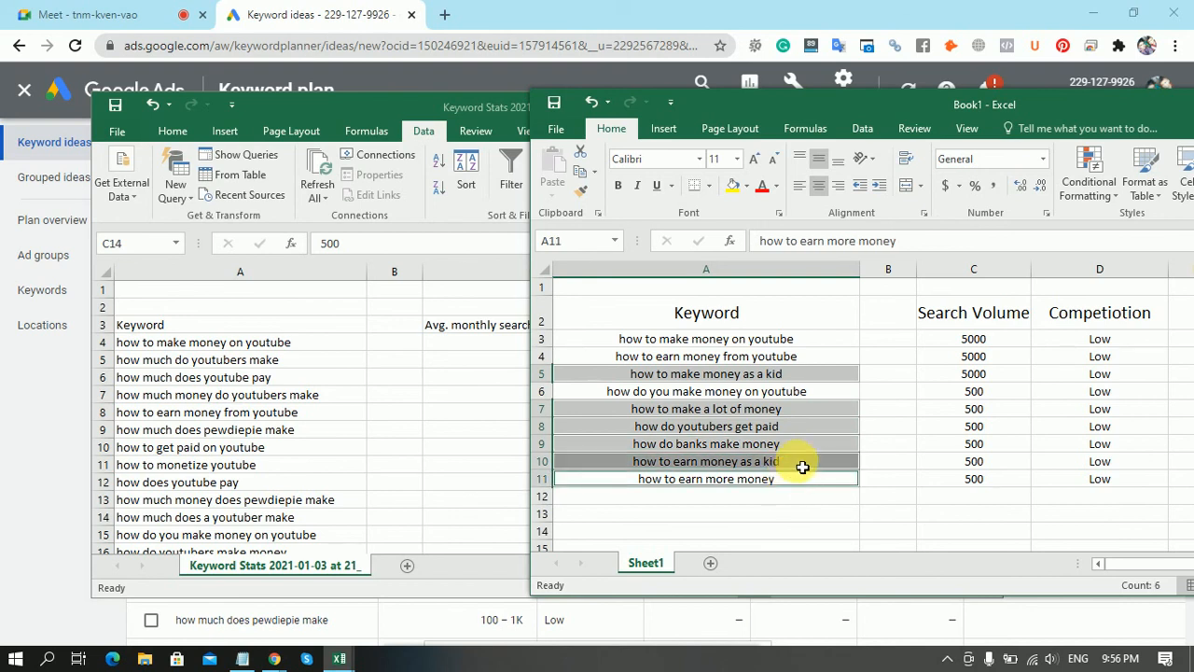
pyautogui.hotkey('ctrl', 'c')
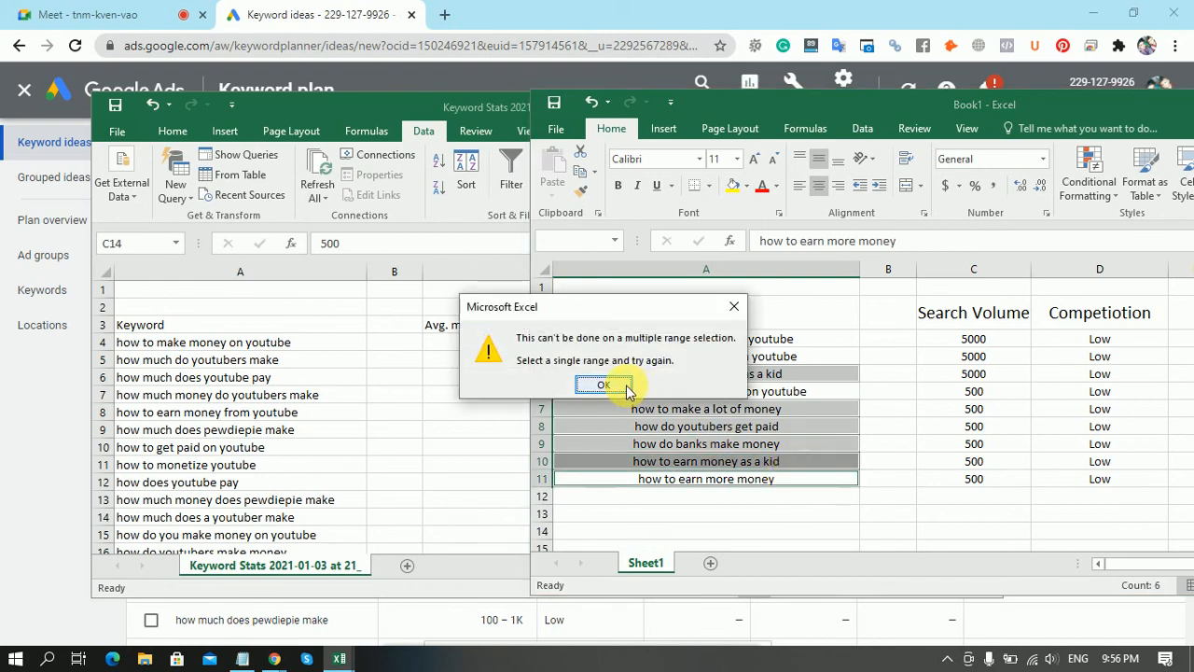
pyautogui.click(603, 384)
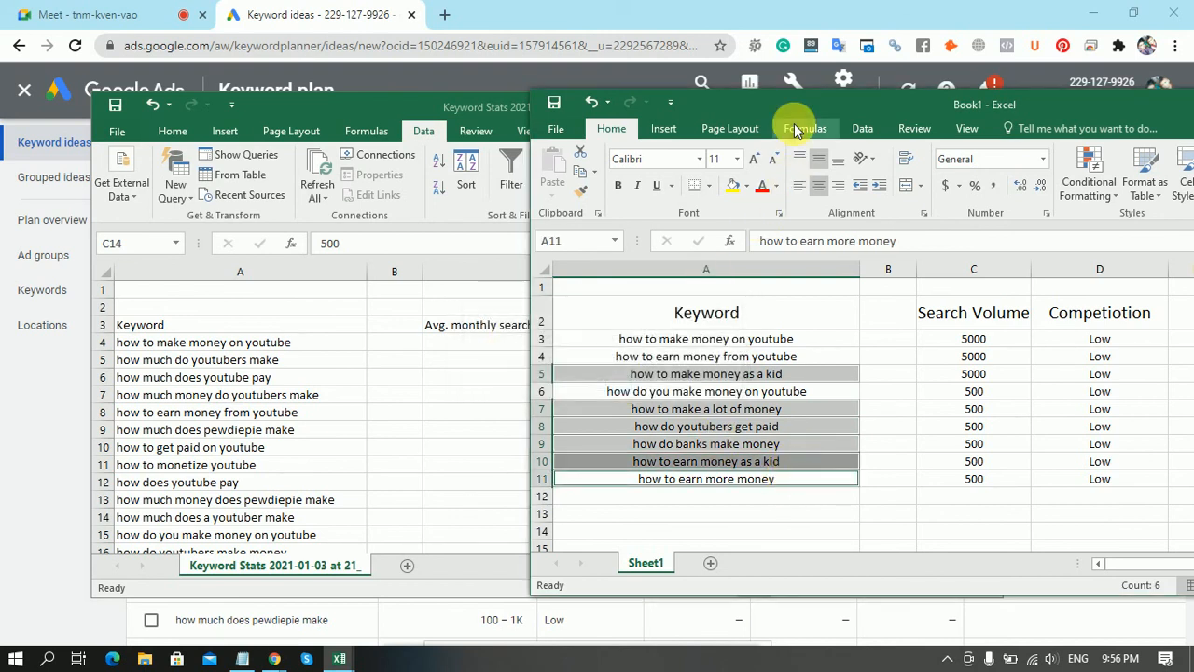
pyautogui.moveTo(794, 98); pyautogui.dragTo(747, 106)
pyautogui.keyDown('ctrl'); pyautogui.click(721, 492); pyautogui.keyUp('ctrl')
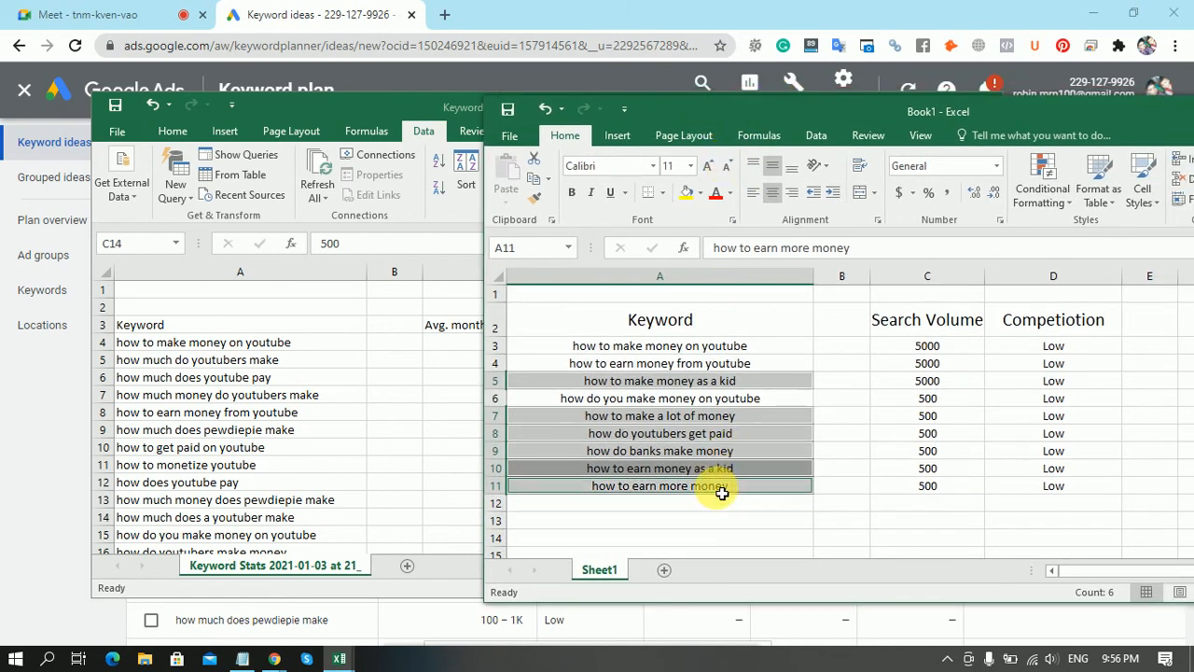
pyautogui.hotkey('ctrl', 'c')
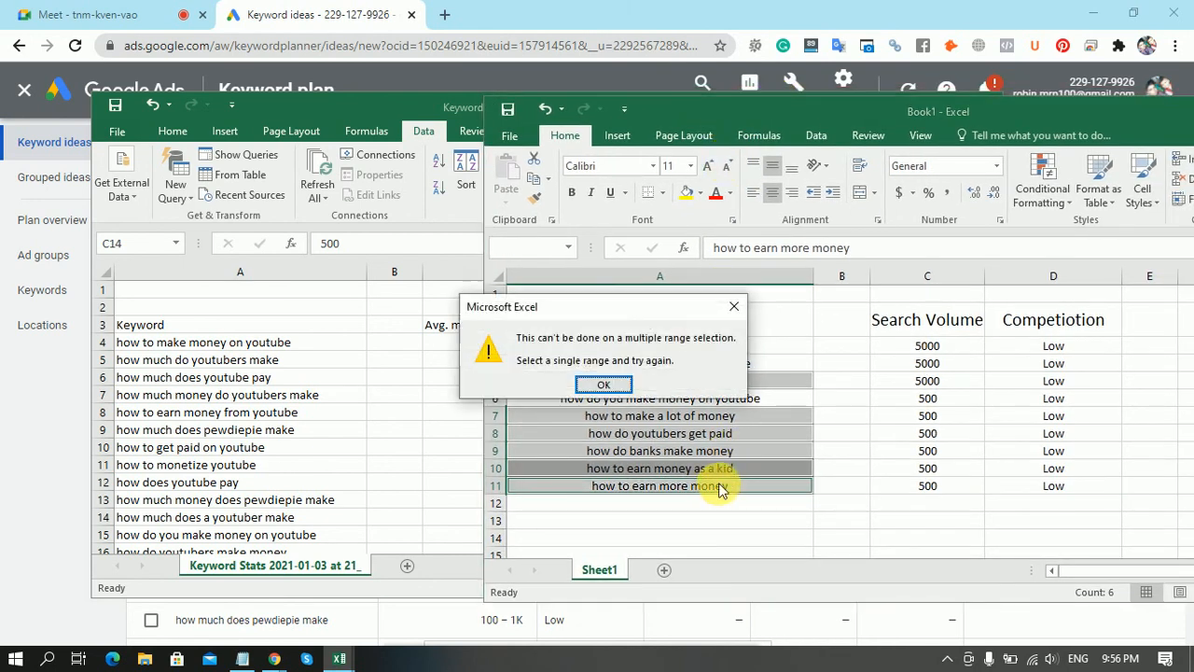
pyautogui.click(608, 385)
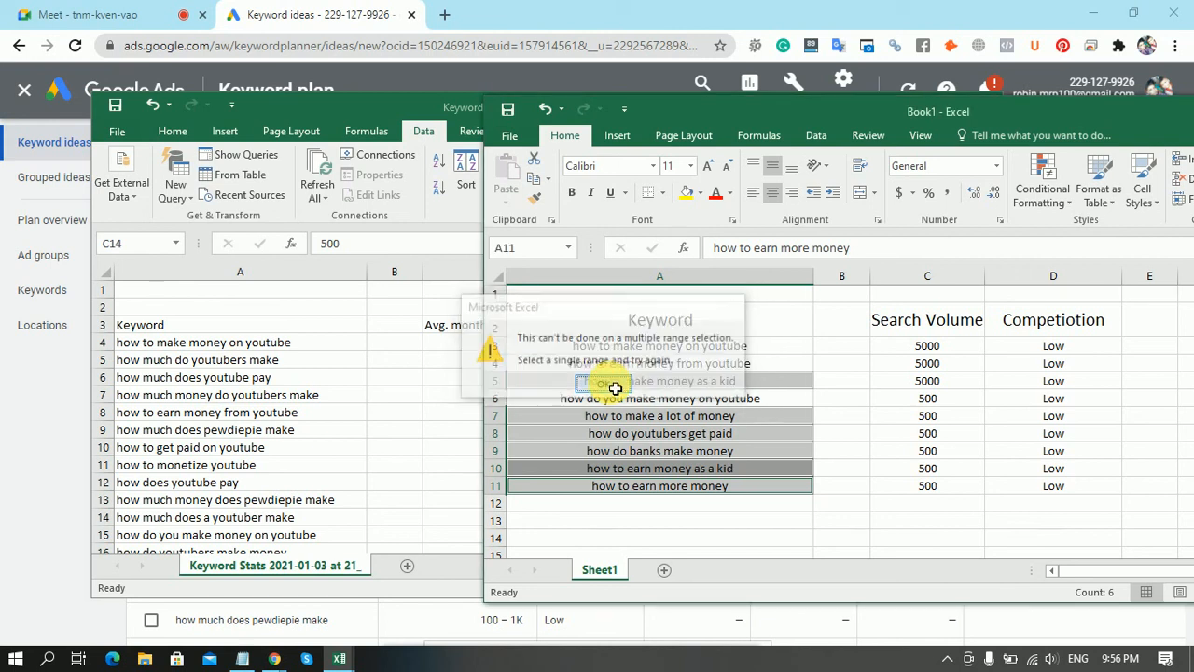
# Cut the keyword "how to make money as a kid" from A5 and add a new sheet with a widened column A.
pyautogui.click(618, 417)
pyautogui.click(644, 383)
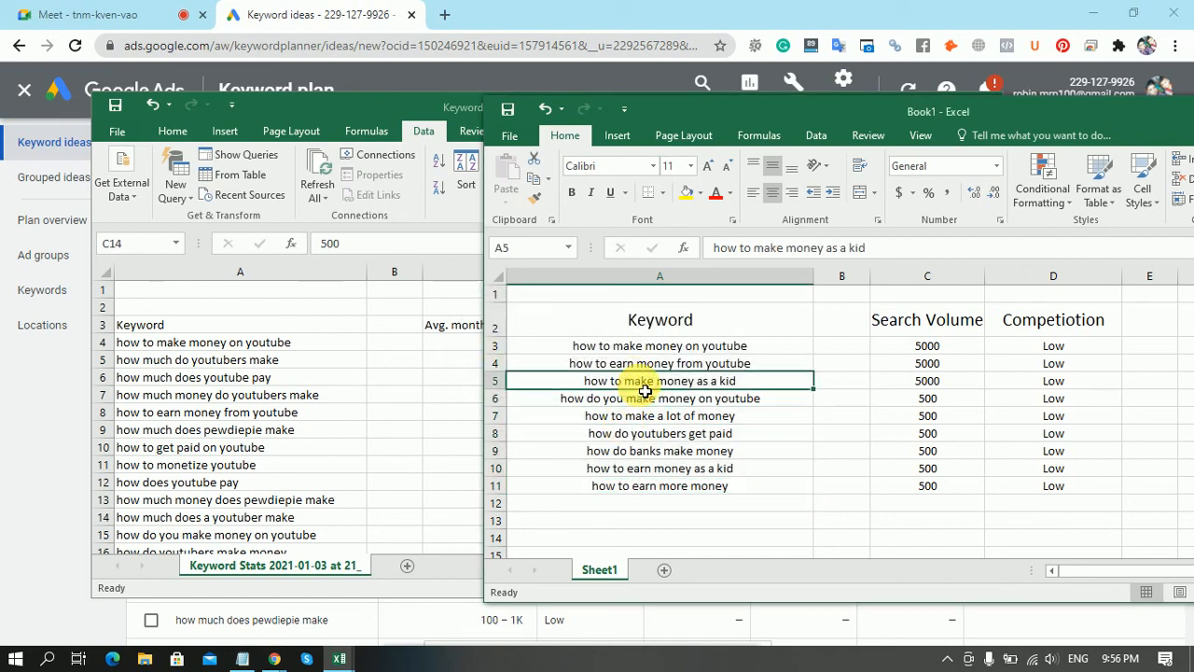
pyautogui.hotkey('ctrl', 'c')
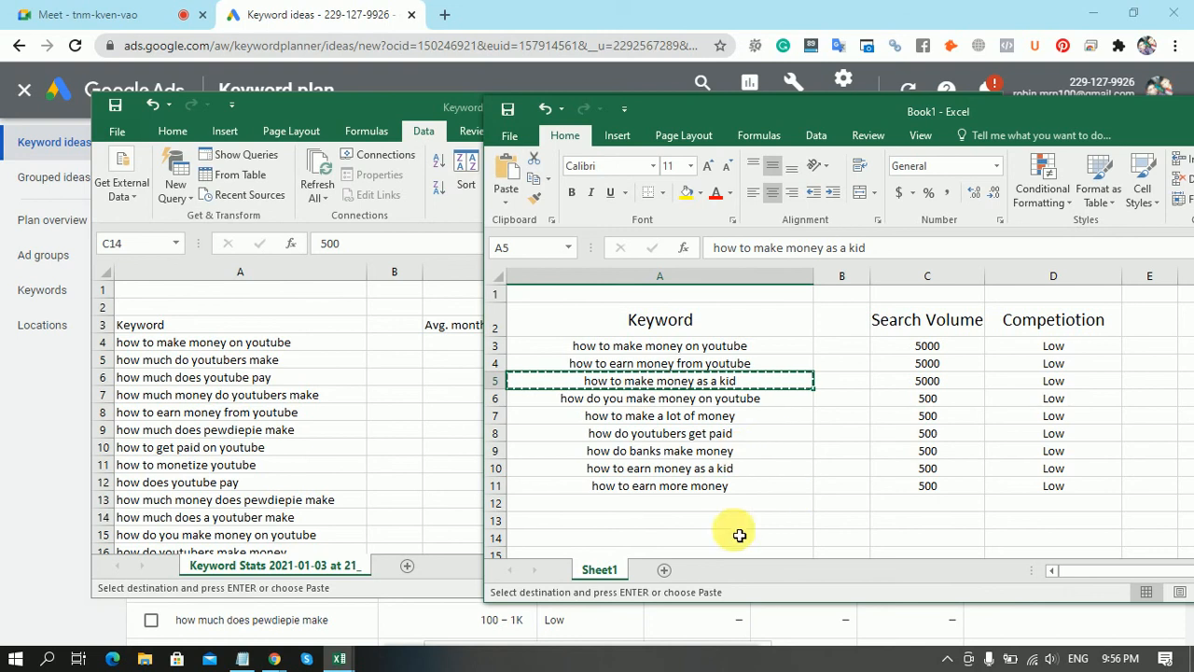
pyautogui.click(661, 570)
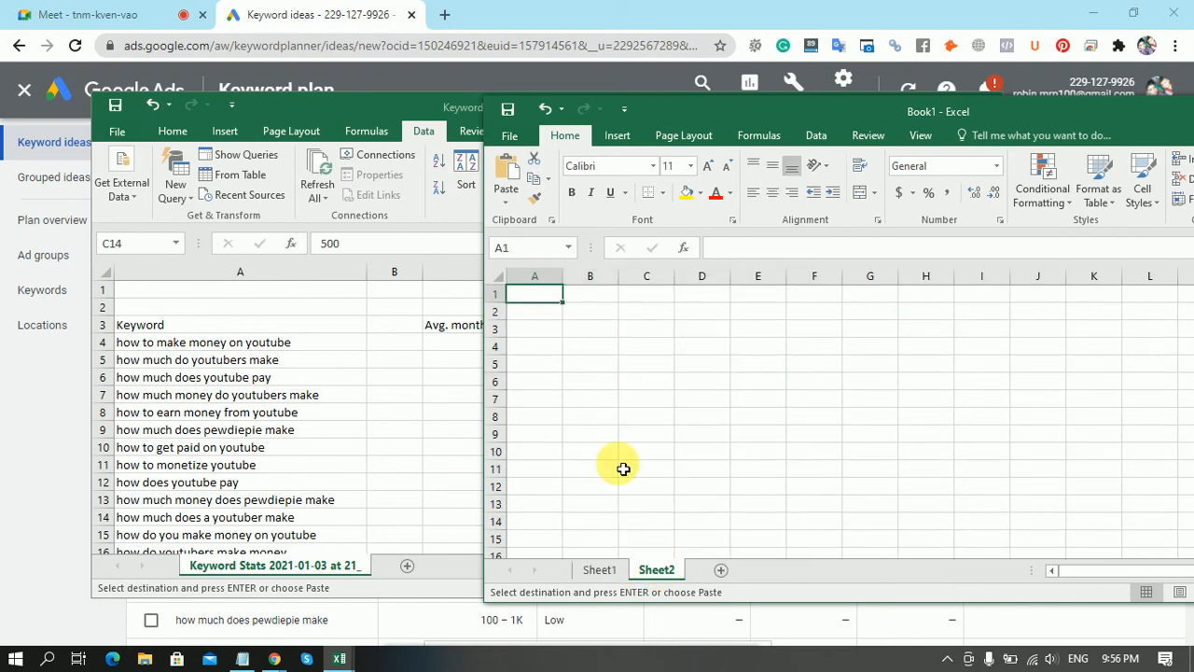
pyautogui.moveTo(570, 283); pyautogui.dragTo(651, 277)
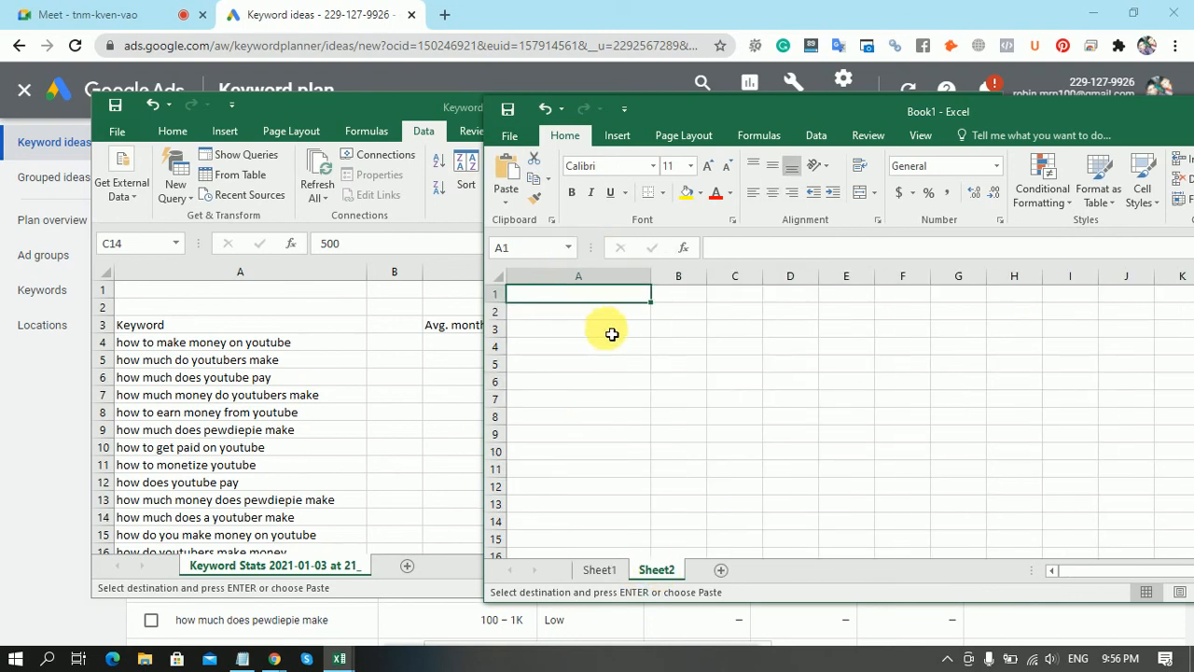
pyautogui.click(612, 347)
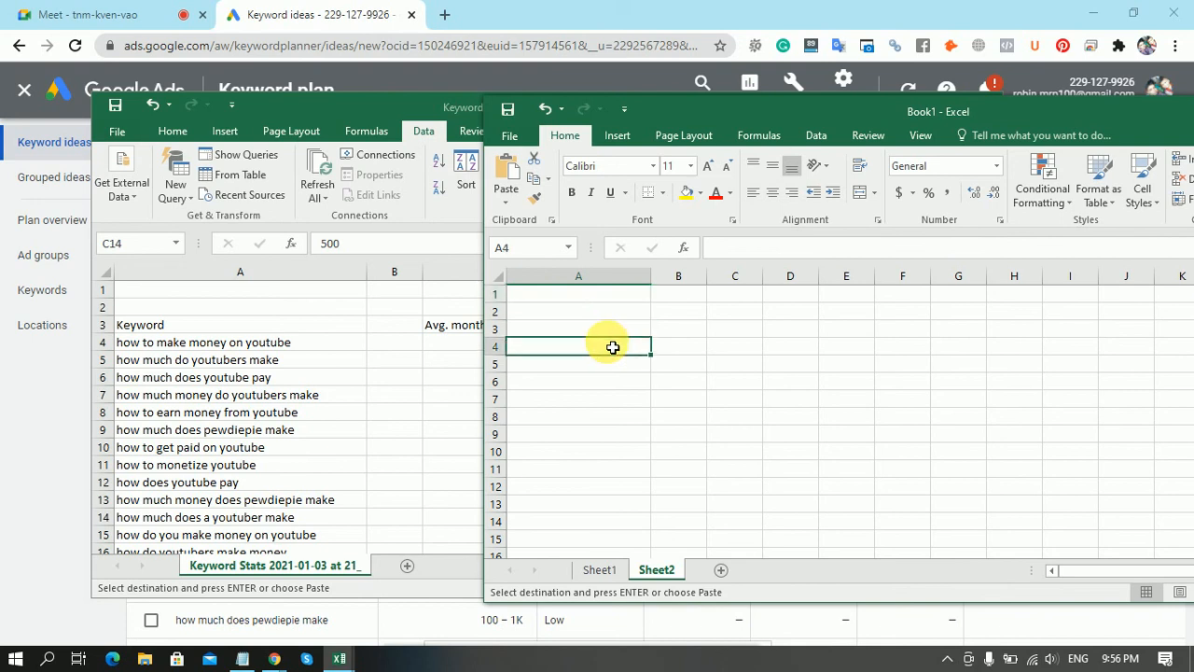
# Maximize the Book1 window, place the cut keyword in A4 of Sheet2 and widen column A to fit the text.
pyautogui.click(606, 575)
pyautogui.moveTo(1108, 107); pyautogui.dragTo(979, 159)
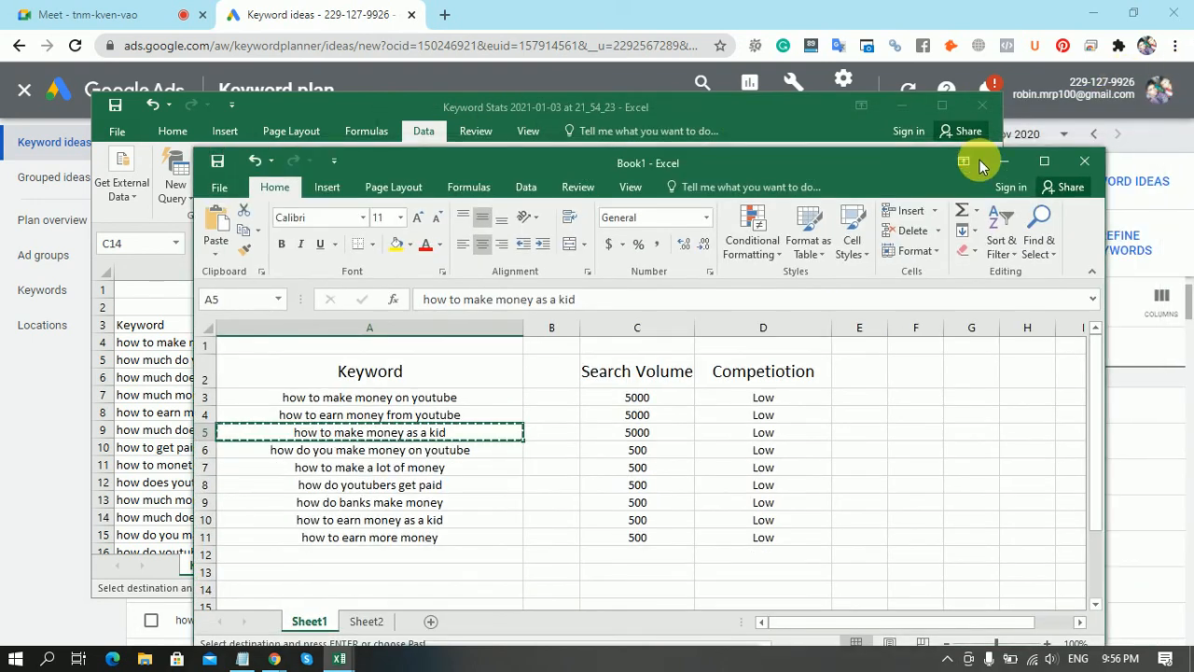
pyautogui.click(1044, 161)
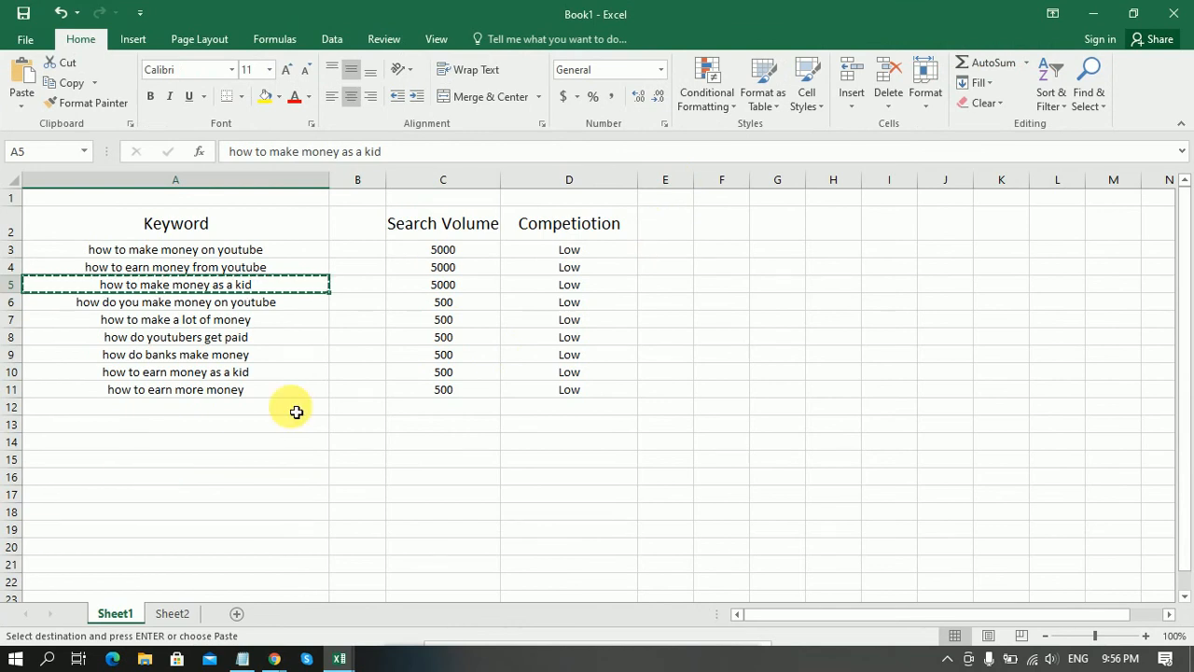
pyautogui.scroll(-1, 607, 395)
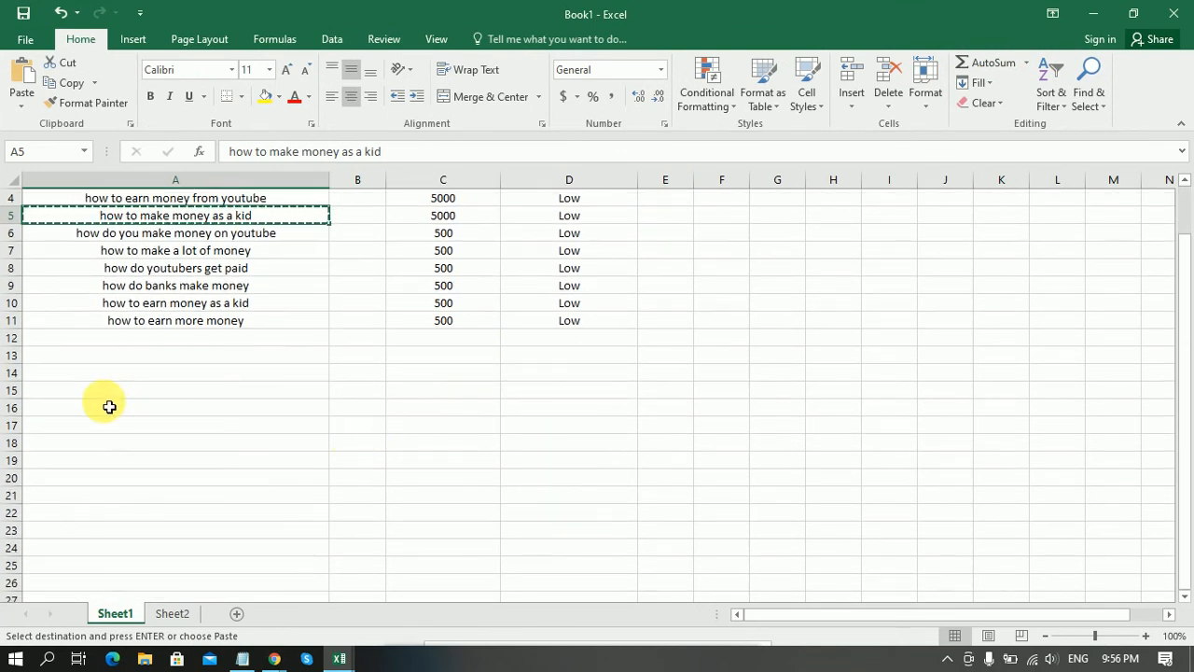
pyautogui.click(173, 611)
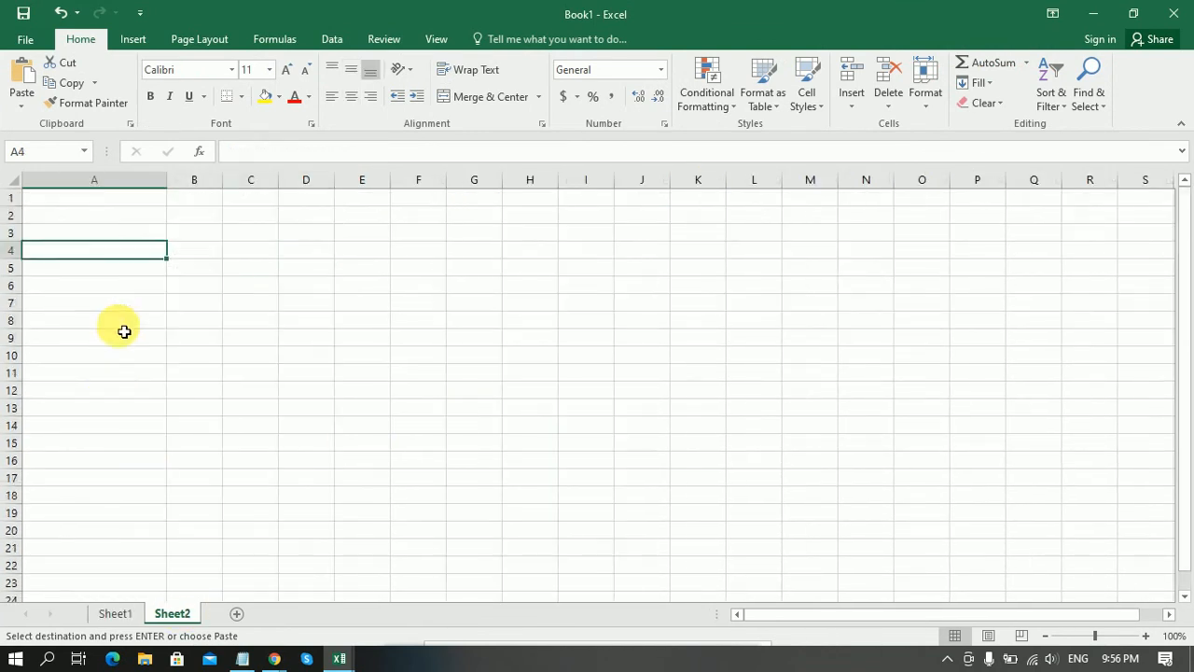
pyautogui.press('Return')
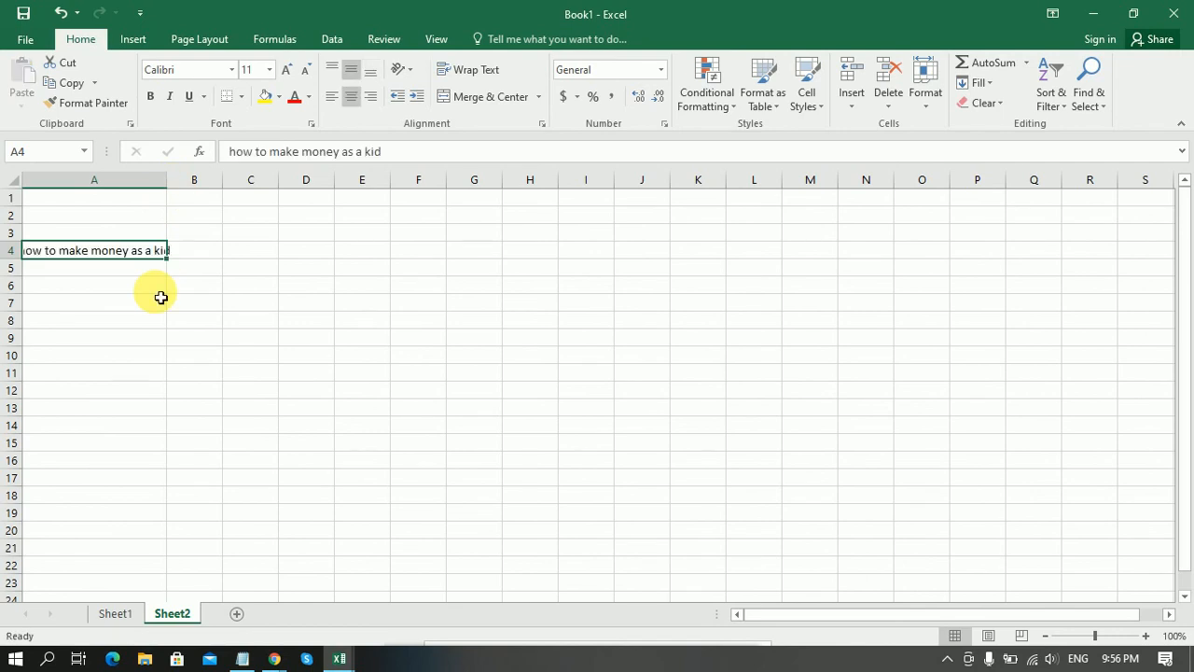
pyautogui.moveTo(170, 178); pyautogui.dragTo(395, 178)
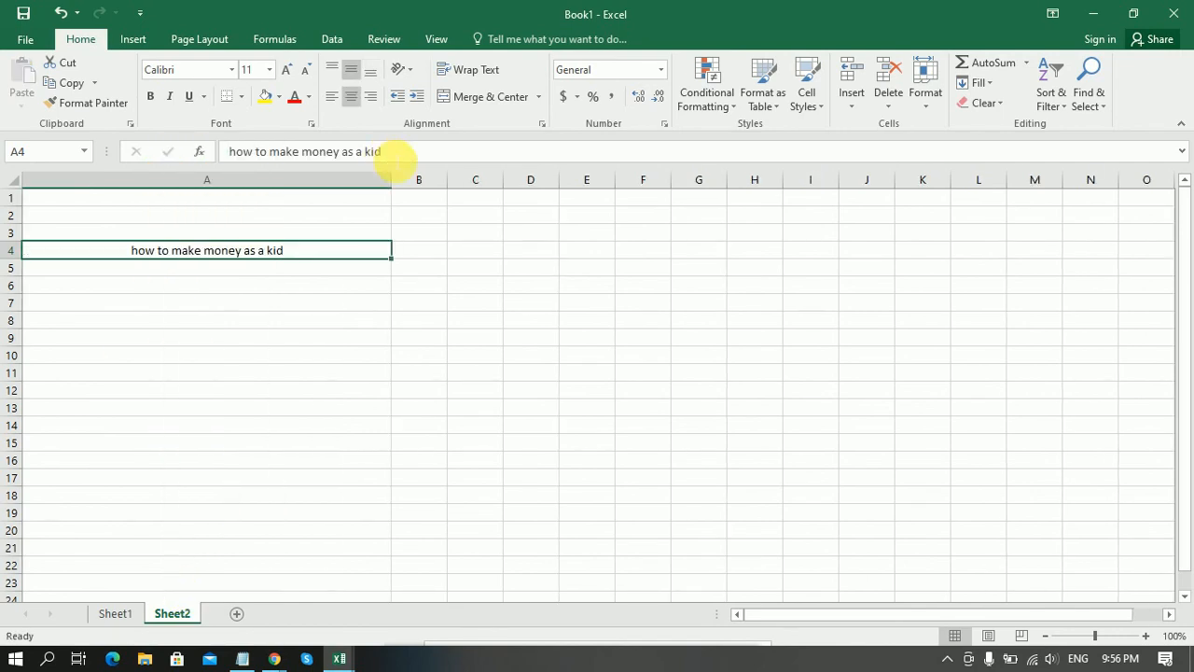
# Move the keywords from "how to make a lot of money" through "how to earn more money" from Sheet1 to Sheet2, starting at A5.
pyautogui.click(114, 612)
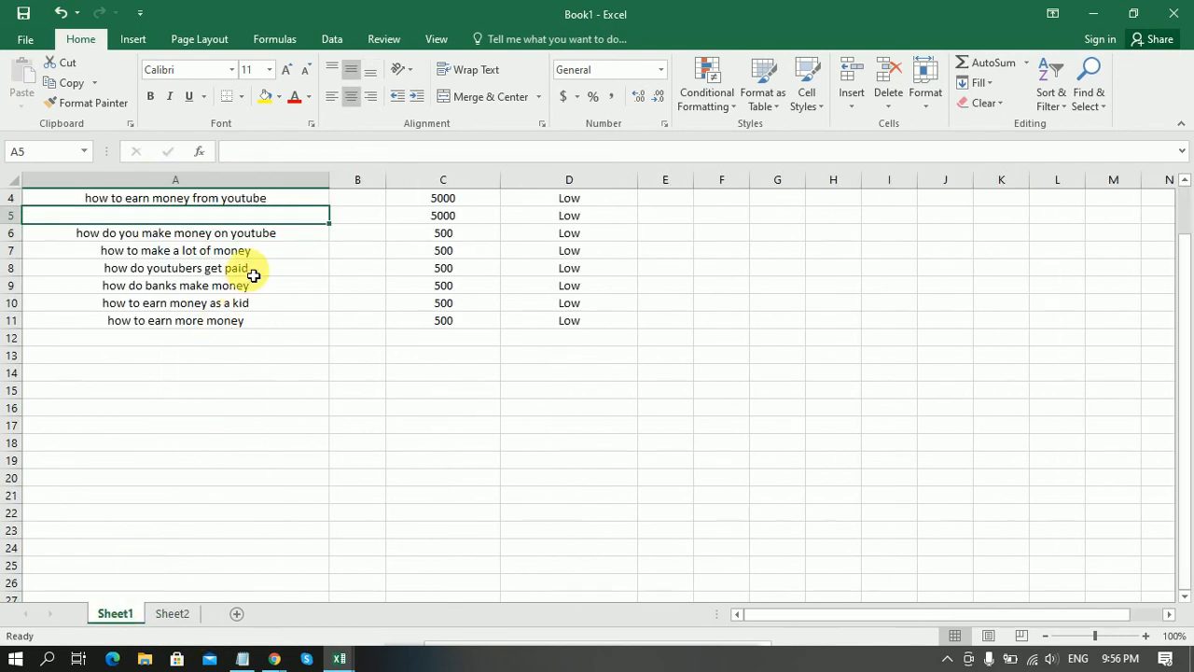
pyautogui.moveTo(262, 259); pyautogui.dragTo(263, 338)
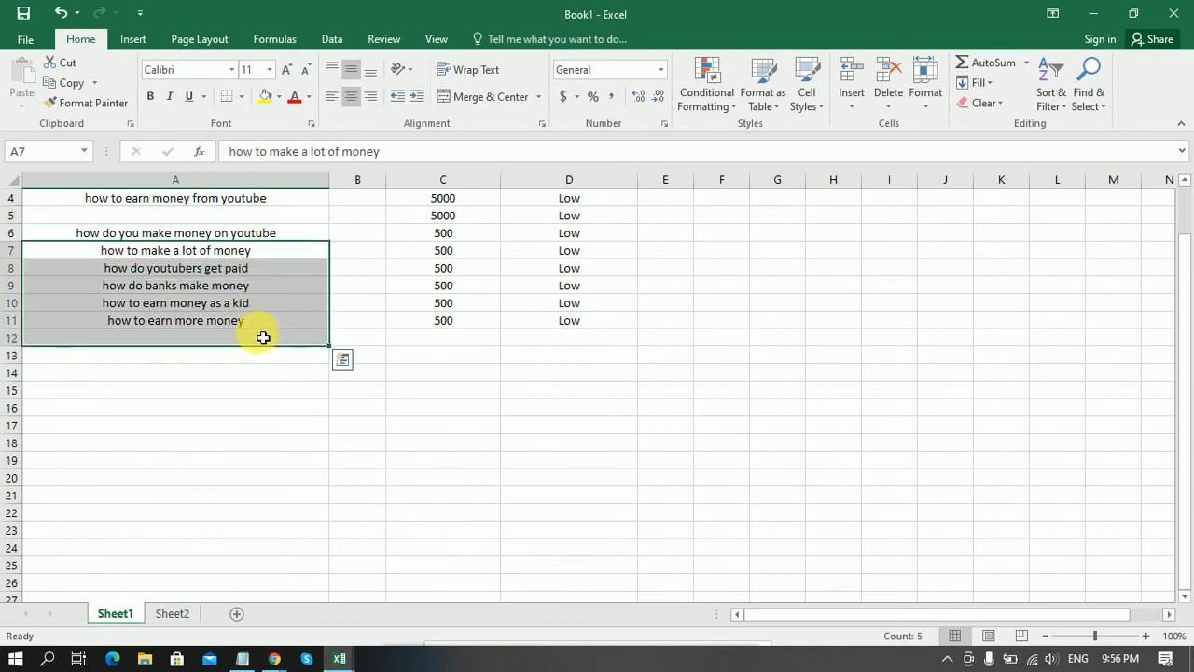
pyautogui.hotkey('ctrl', 'c')
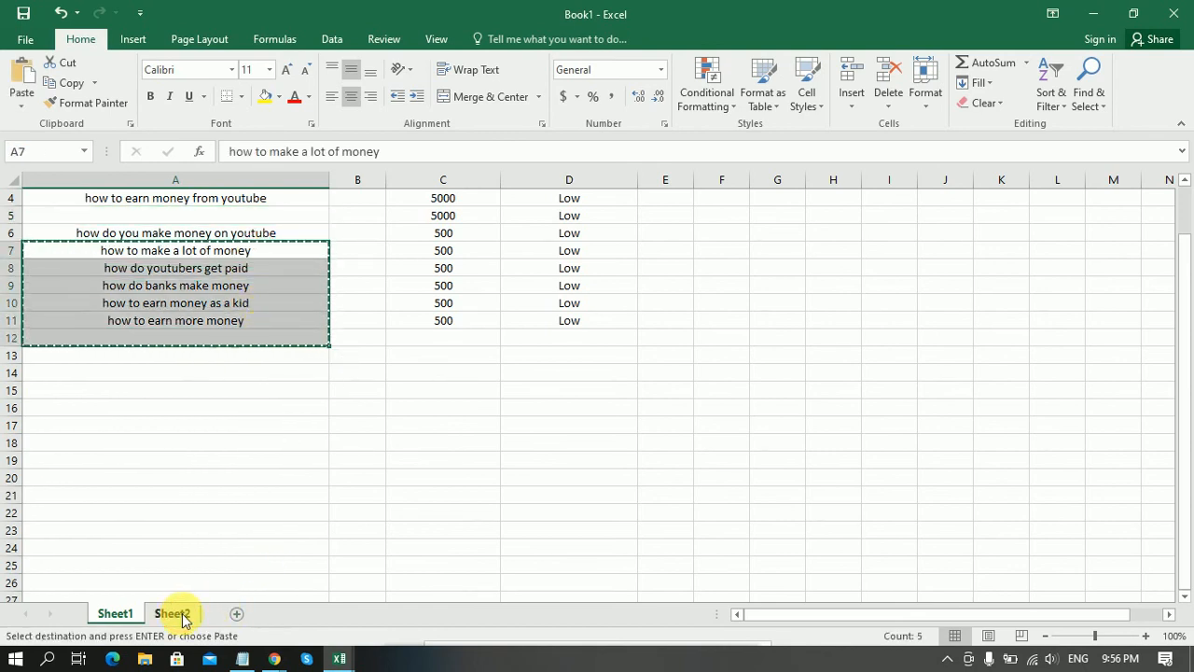
pyautogui.click(172, 612)
pyautogui.click(293, 273)
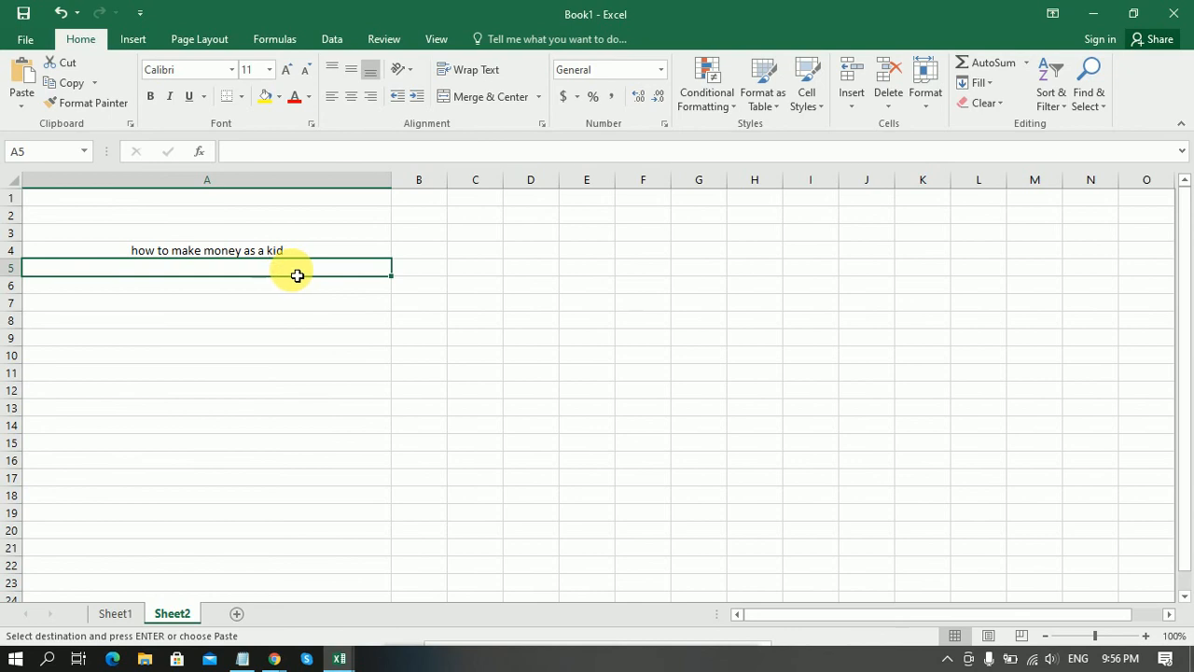
pyautogui.press('Return')
pyautogui.click(519, 350)
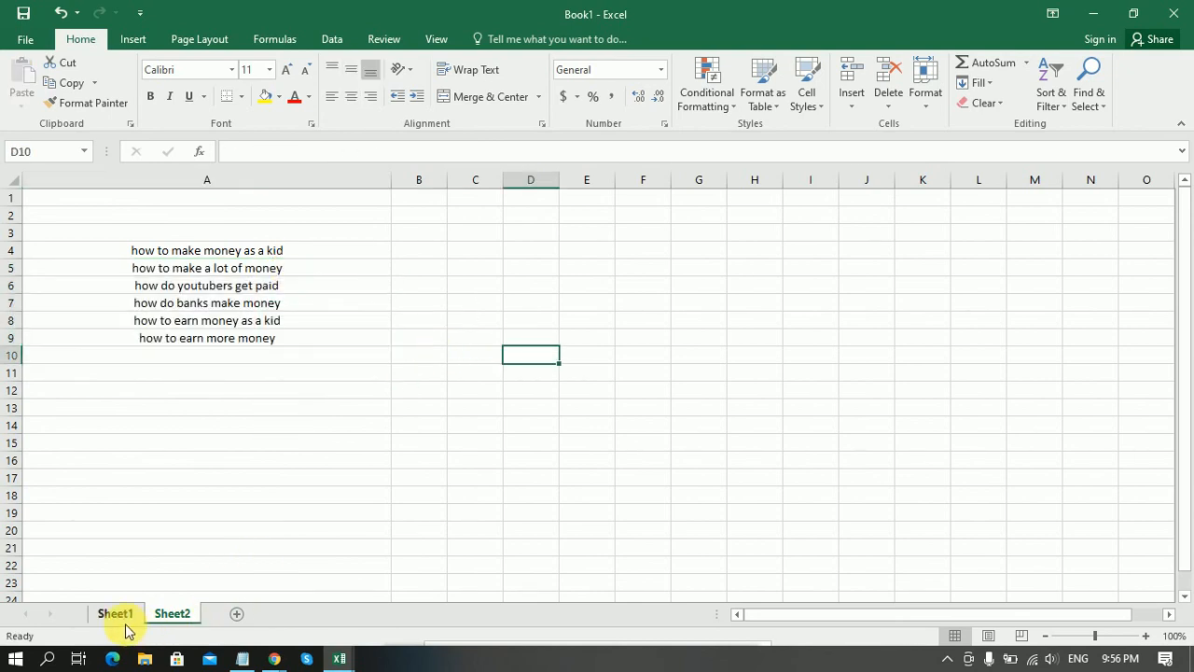
# Move the entire "how do you make money on youtube" row in Sheet1 up onto row 5.
pyautogui.click(116, 613)
pyautogui.click(270, 468)
pyautogui.scroll(1, 645, 401)
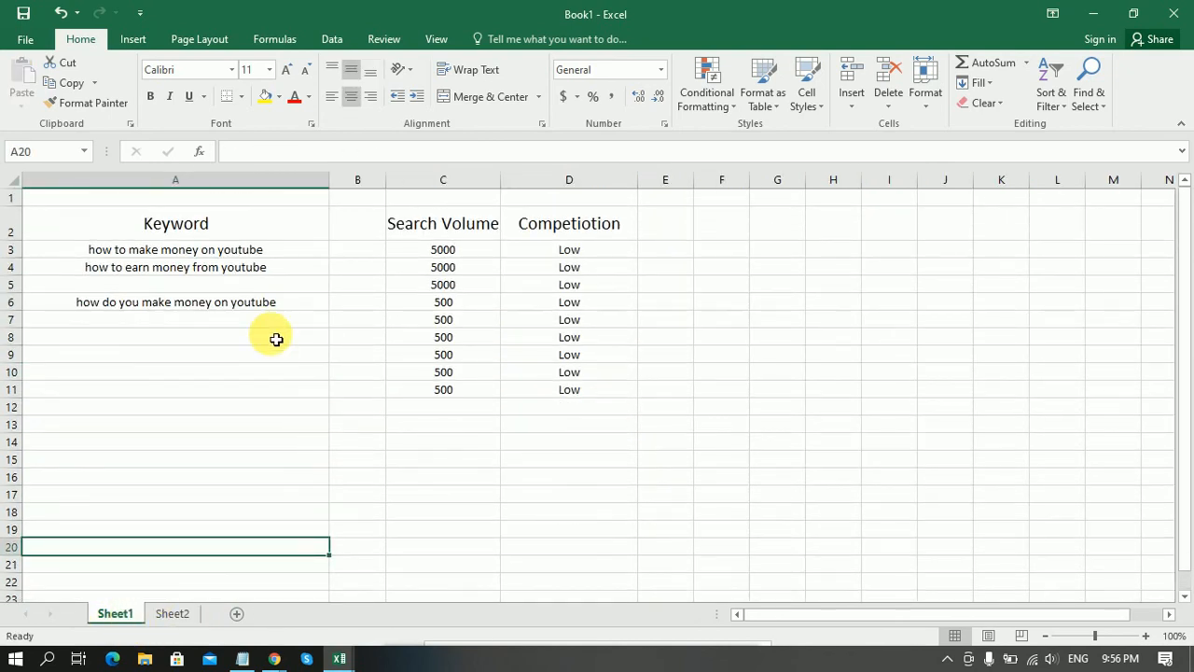
pyautogui.click(31, 313)
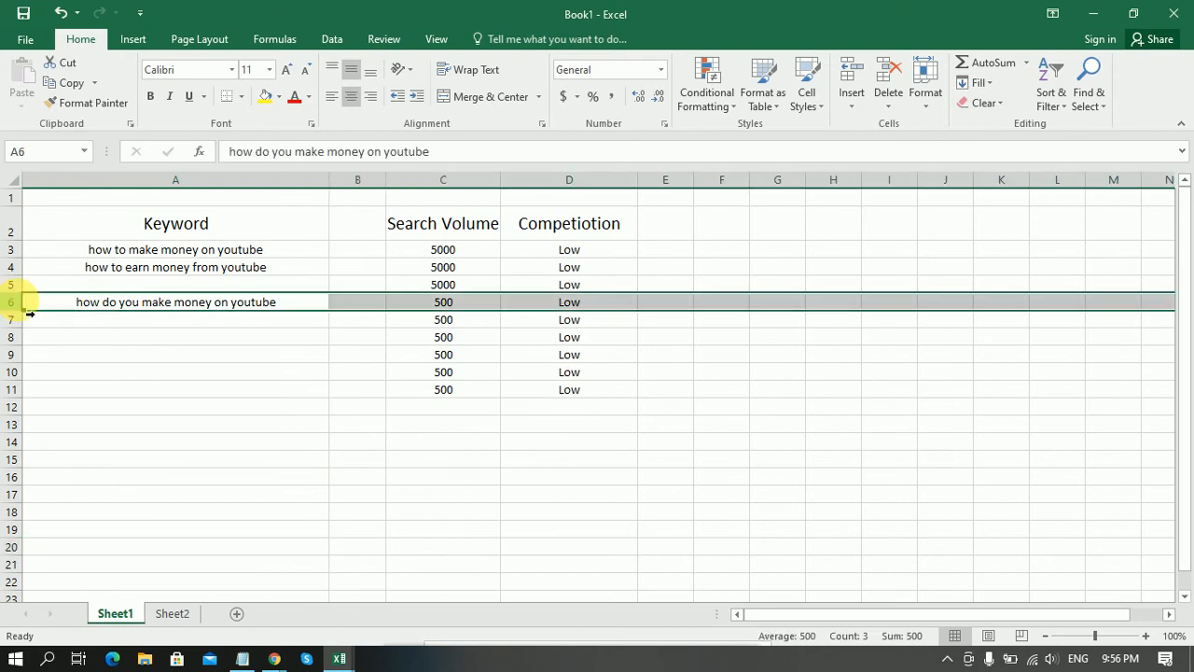
pyautogui.hotkey('ctrl', 'x')
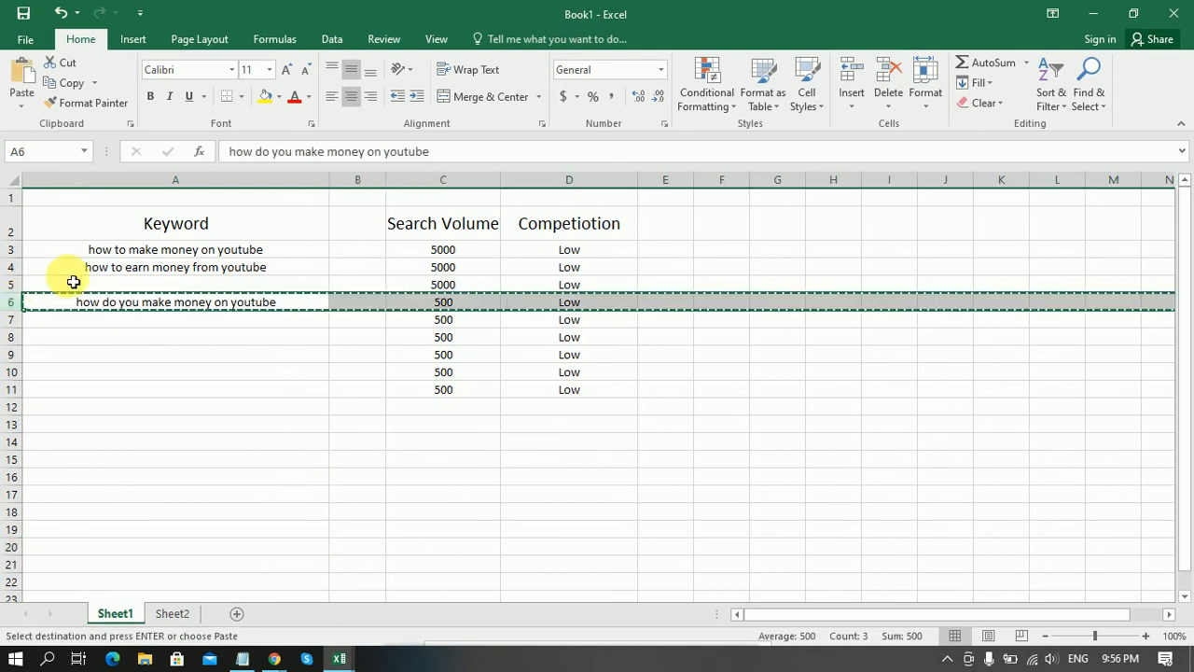
pyautogui.click(13, 284)
pyautogui.hotkey('ctrl', 'v')
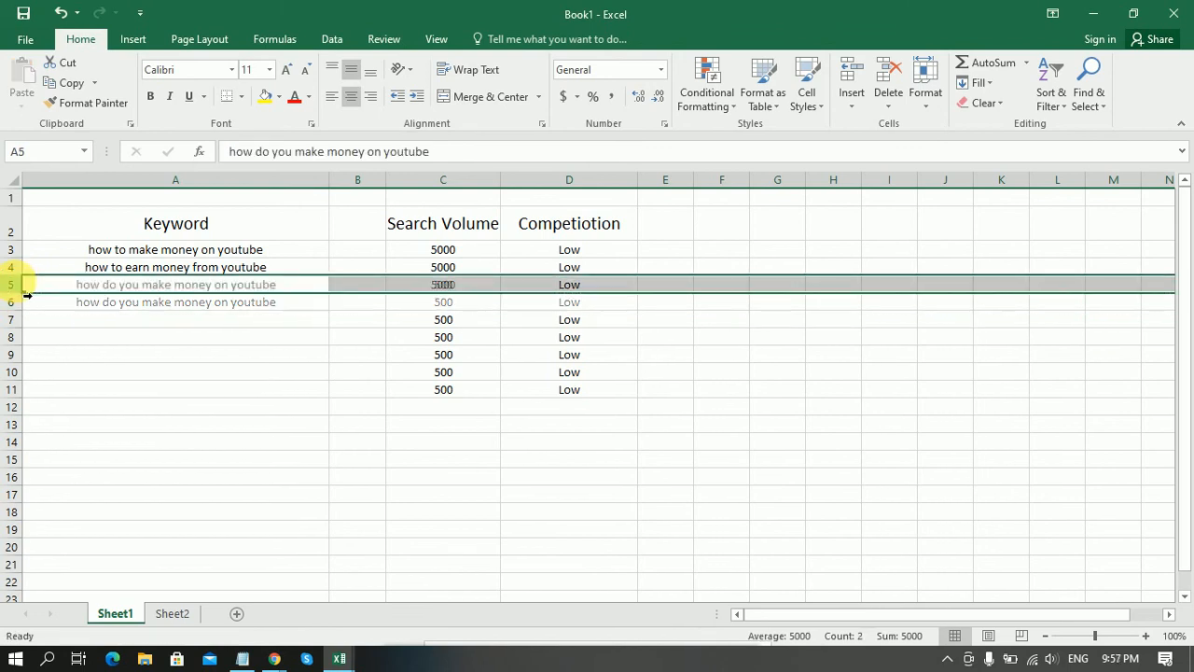
# Move the search volume and competition values in C7:D11 of Sheet1 to Sheet2, starting at B5.
pyautogui.moveTo(476, 321); pyautogui.dragTo(610, 390)
pyautogui.hotkey('ctrl', 'c')
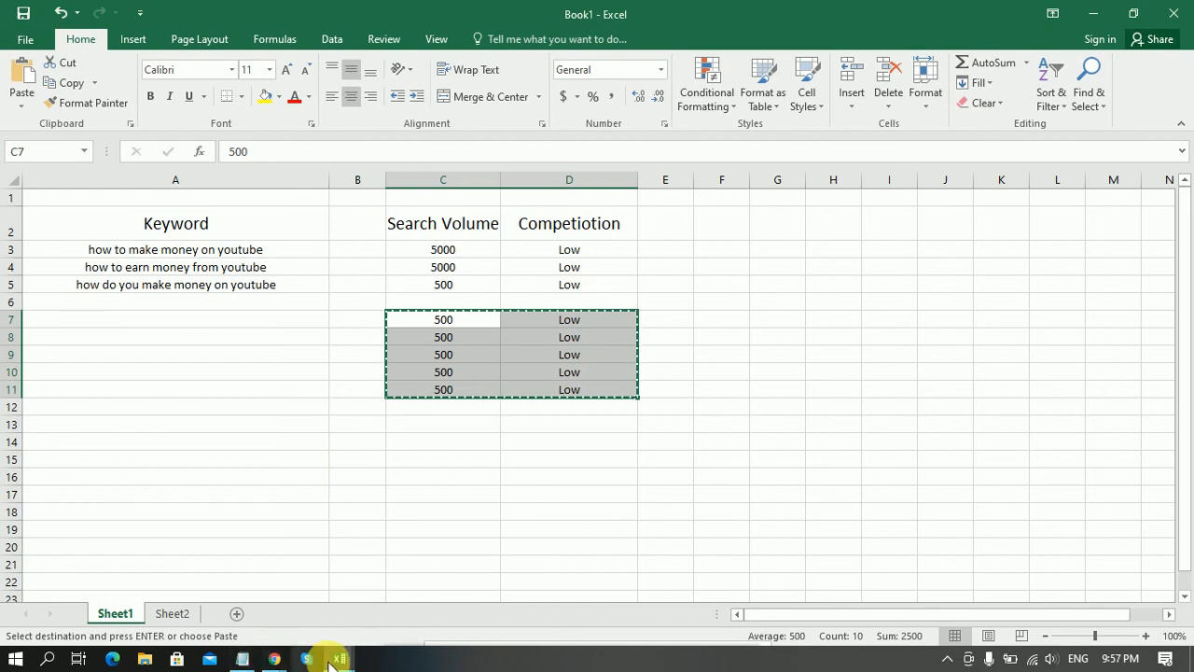
pyautogui.click(186, 614)
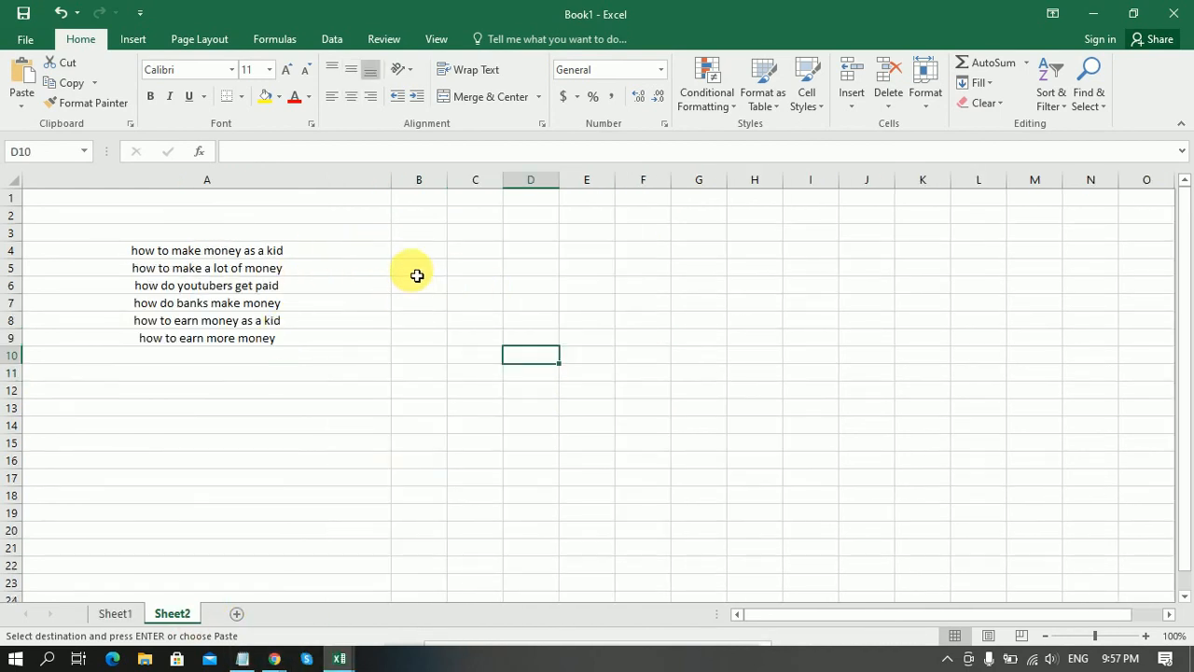
pyautogui.moveTo(417, 275); pyautogui.dragTo(444, 269)
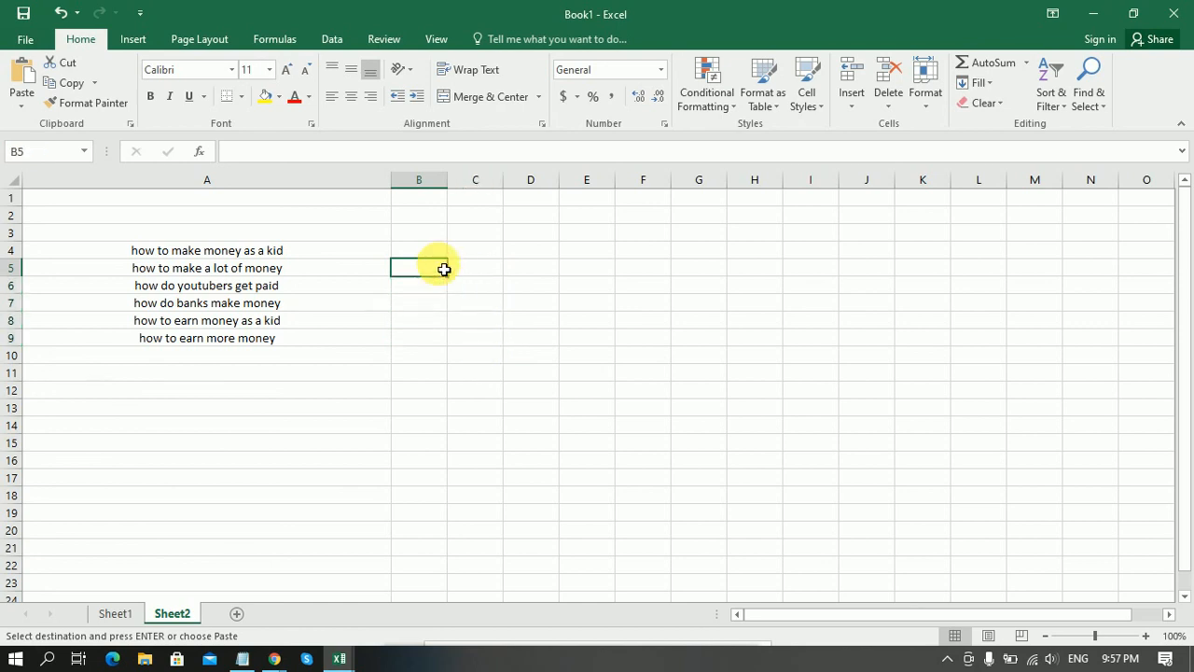
pyautogui.hotkey('ctrl', 'v')
pyautogui.click(626, 395)
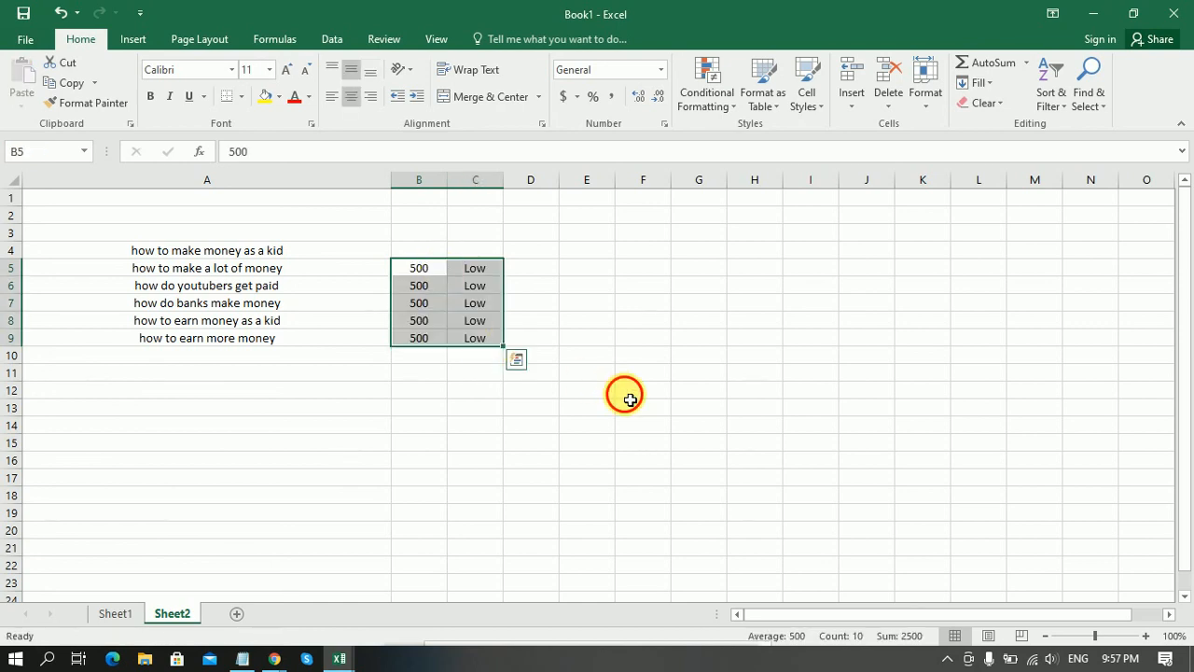
# Enter 5000 in B4 and Low in C4 for the "how to make money as a kid" keyword.
pyautogui.click(426, 253)
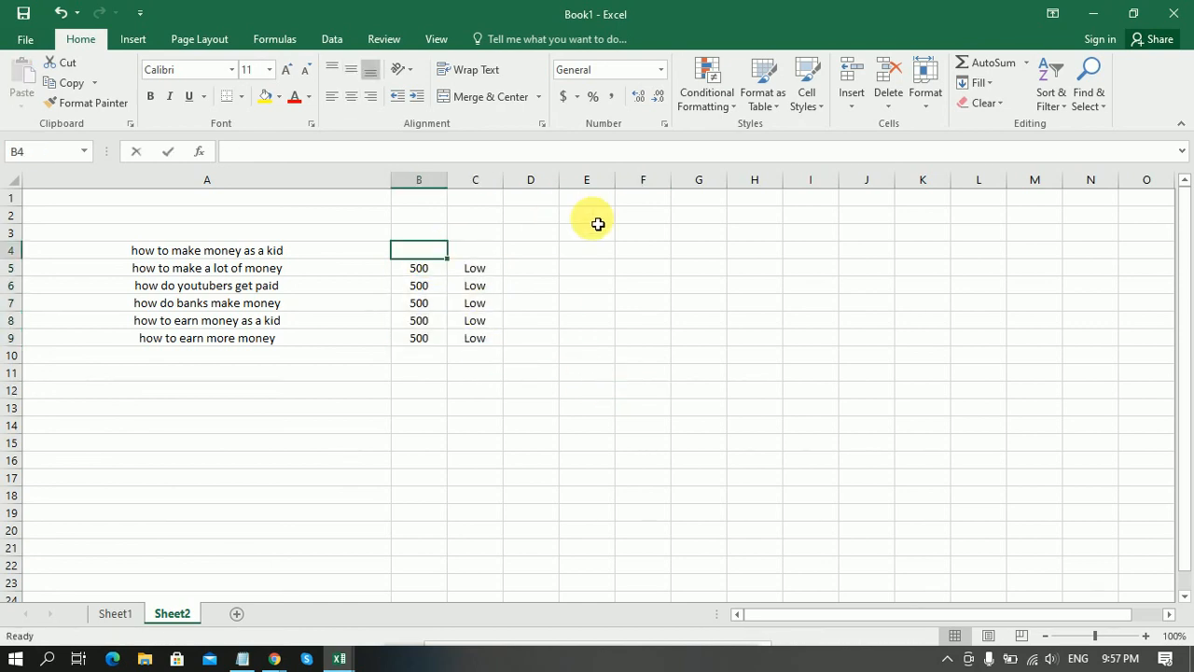
pyautogui.write('5000')
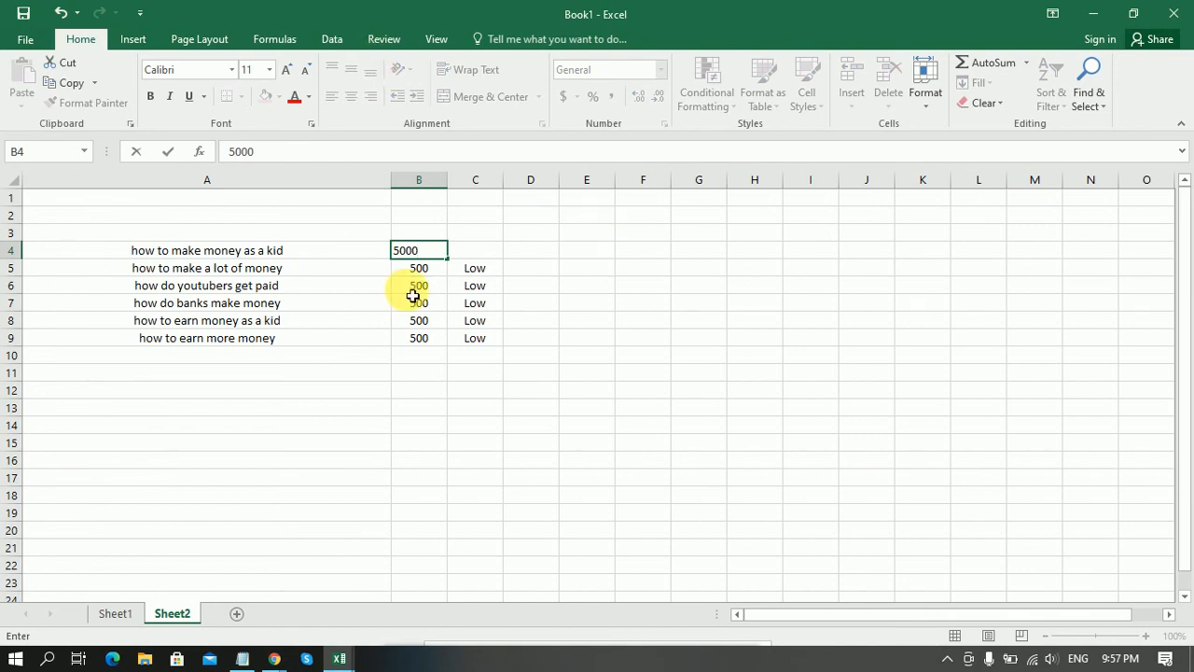
pyautogui.click(472, 250)
pyautogui.write('Low')
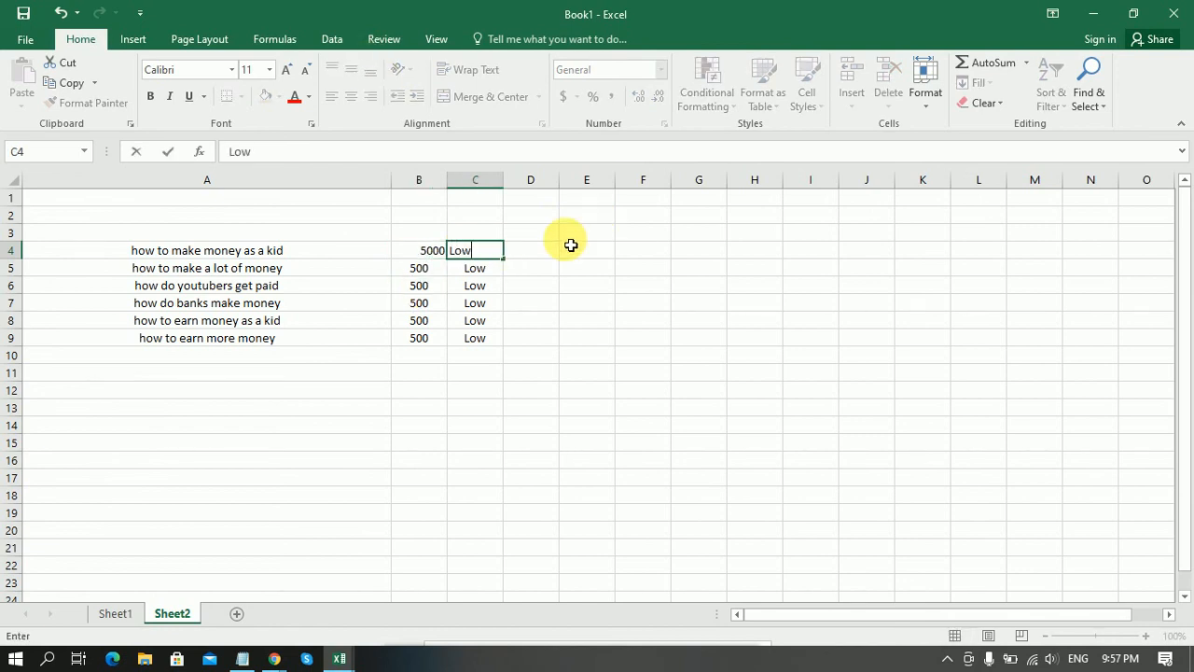
# Finish the Low entry in C4 of Sheet2 and return to Sheet1.
pyautogui.click(608, 371)
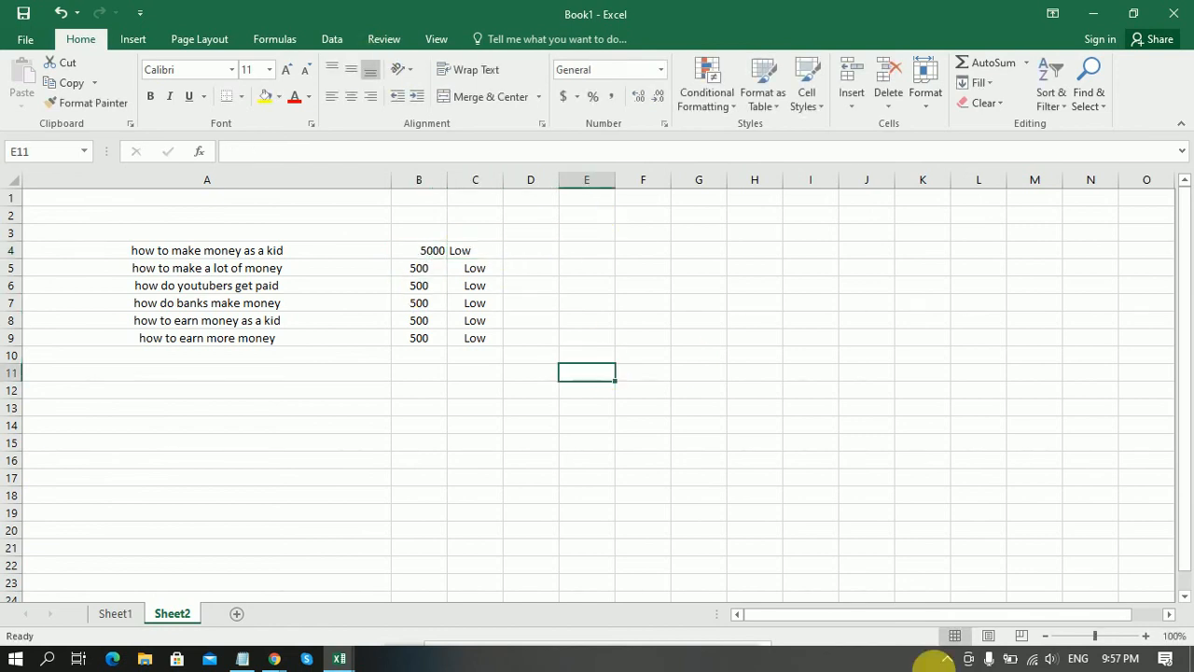
pyautogui.click(112, 614)
pyautogui.click(234, 355)
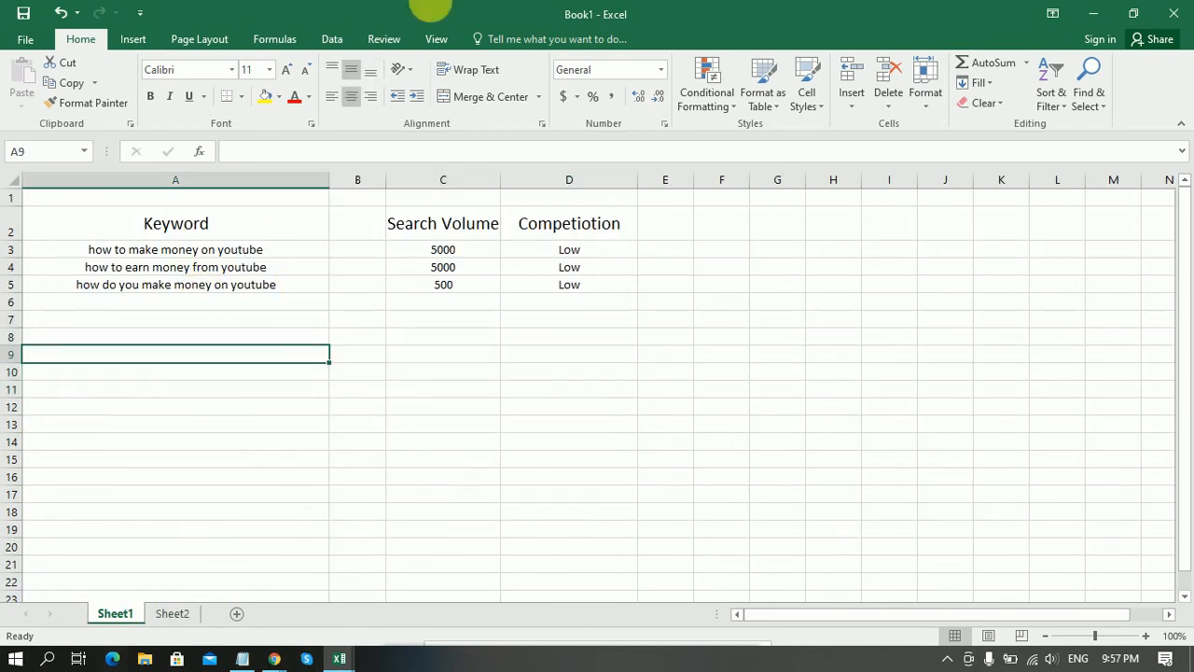
# Restore Book1 to a smaller window and arrange it beside the Keyword Stats workbook so both keyword lists can be seen.
pyautogui.click(1145, 14)
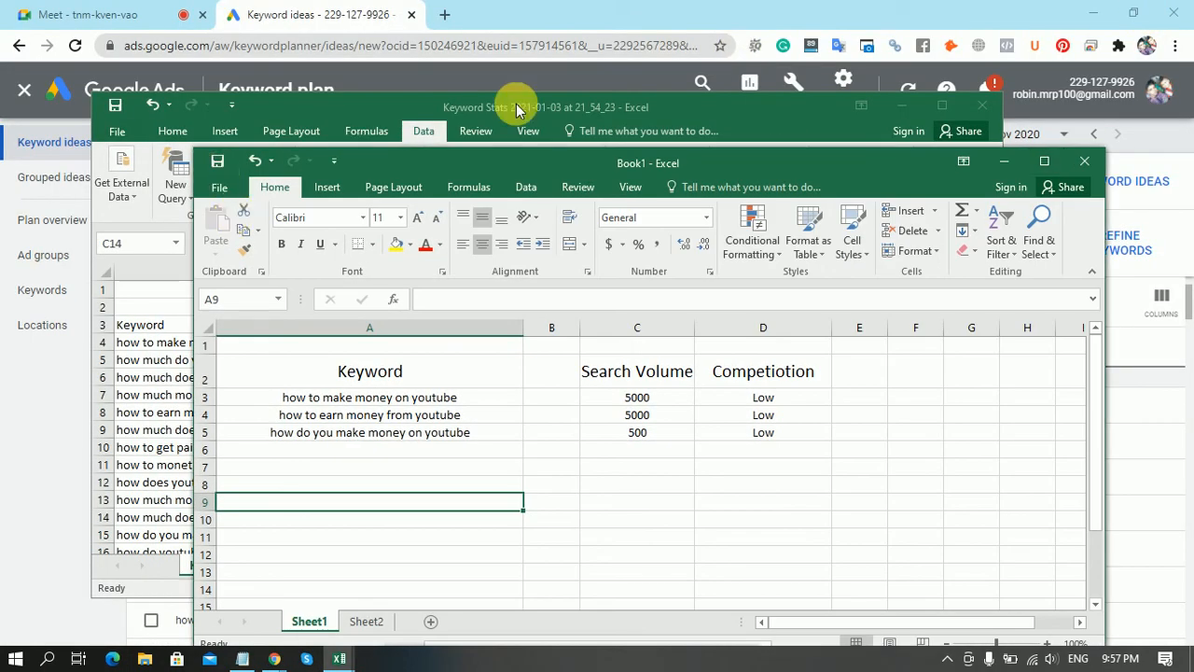
pyautogui.click(577, 107)
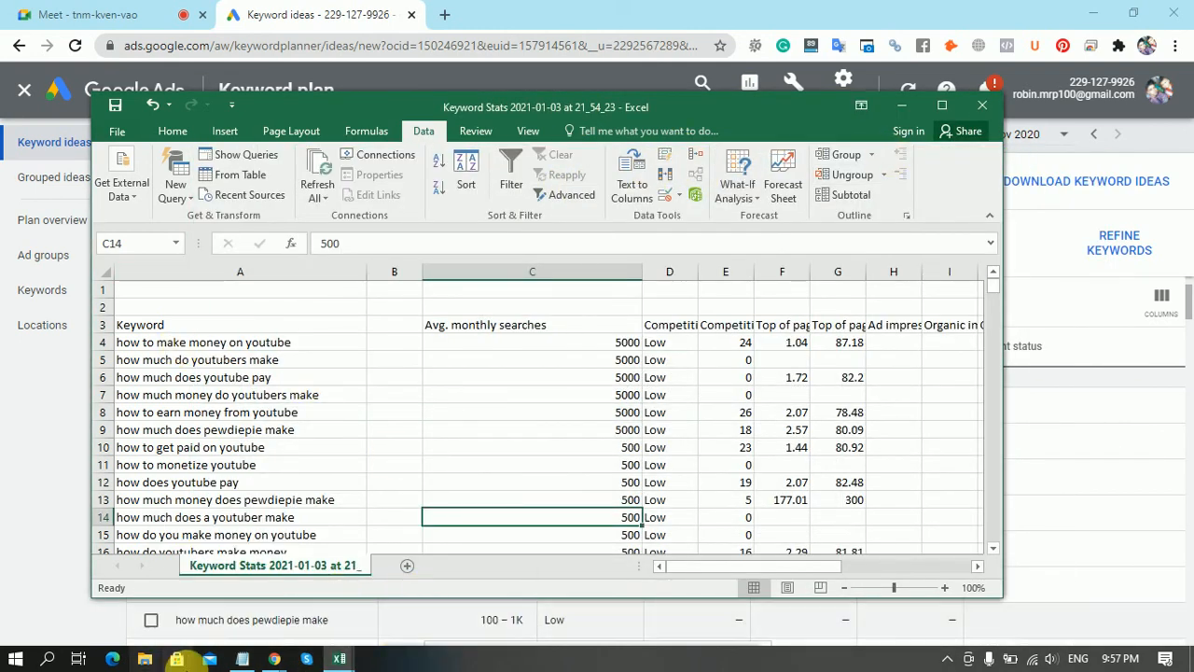
pyautogui.click(338, 658)
pyautogui.click(206, 591)
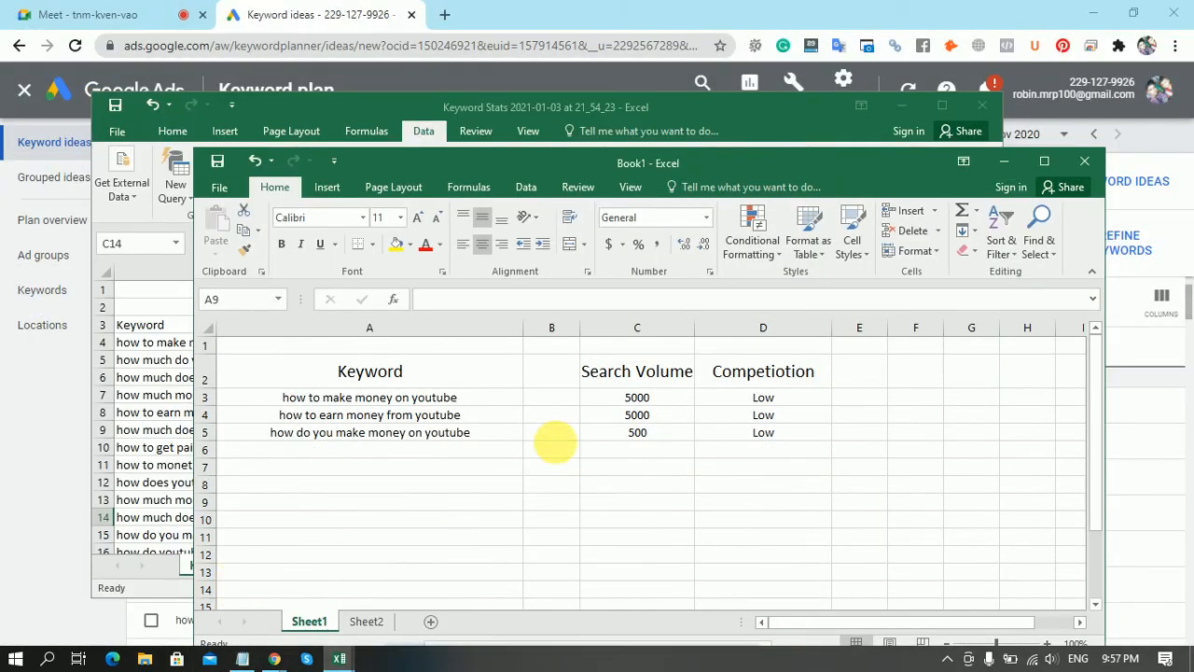
pyautogui.moveTo(525, 152); pyautogui.dragTo(829, 133)
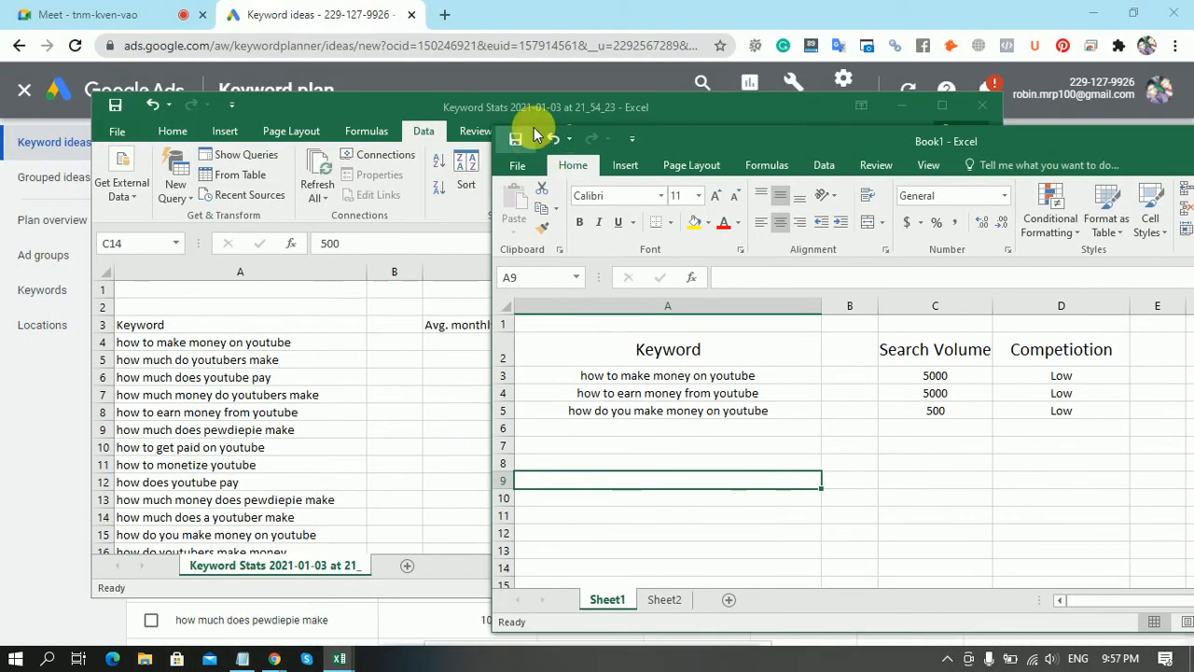
pyautogui.moveTo(535, 100); pyautogui.dragTo(497, 76)
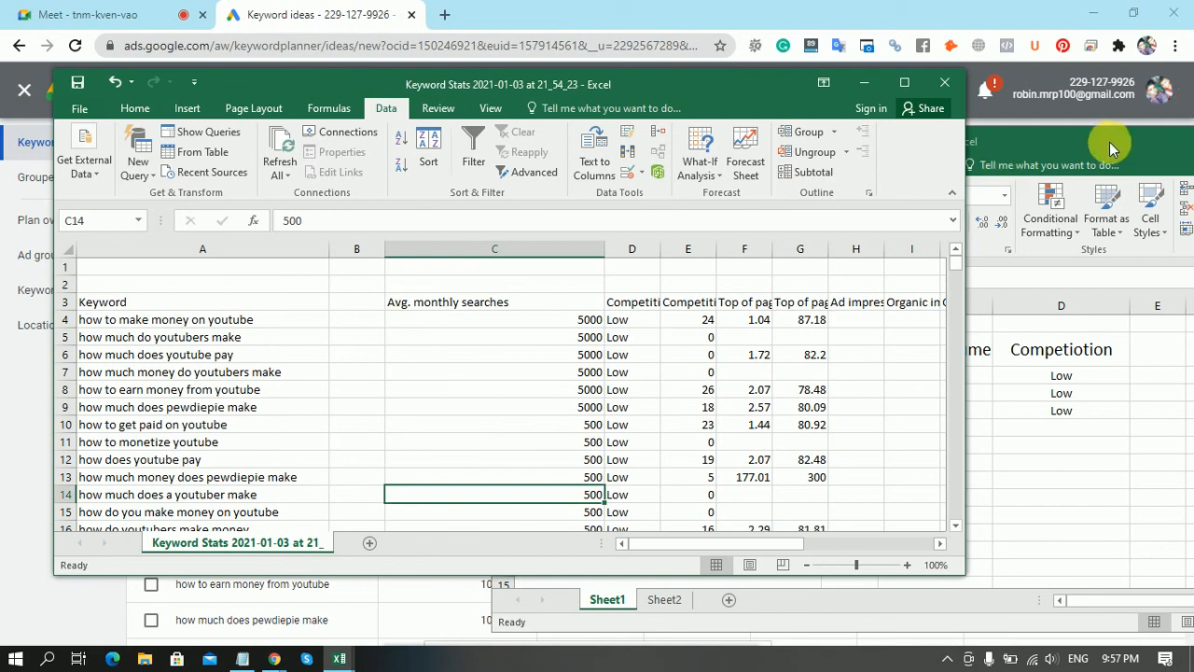
pyautogui.click(1109, 149)
pyautogui.click(773, 378)
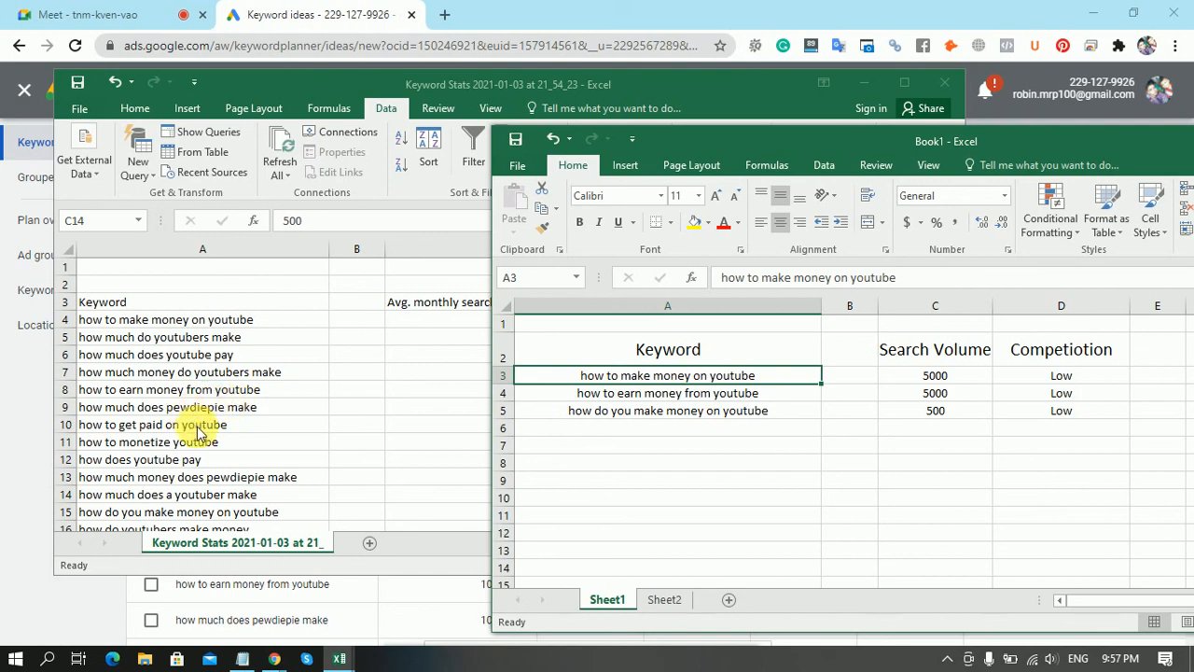
pyautogui.click(451, 81)
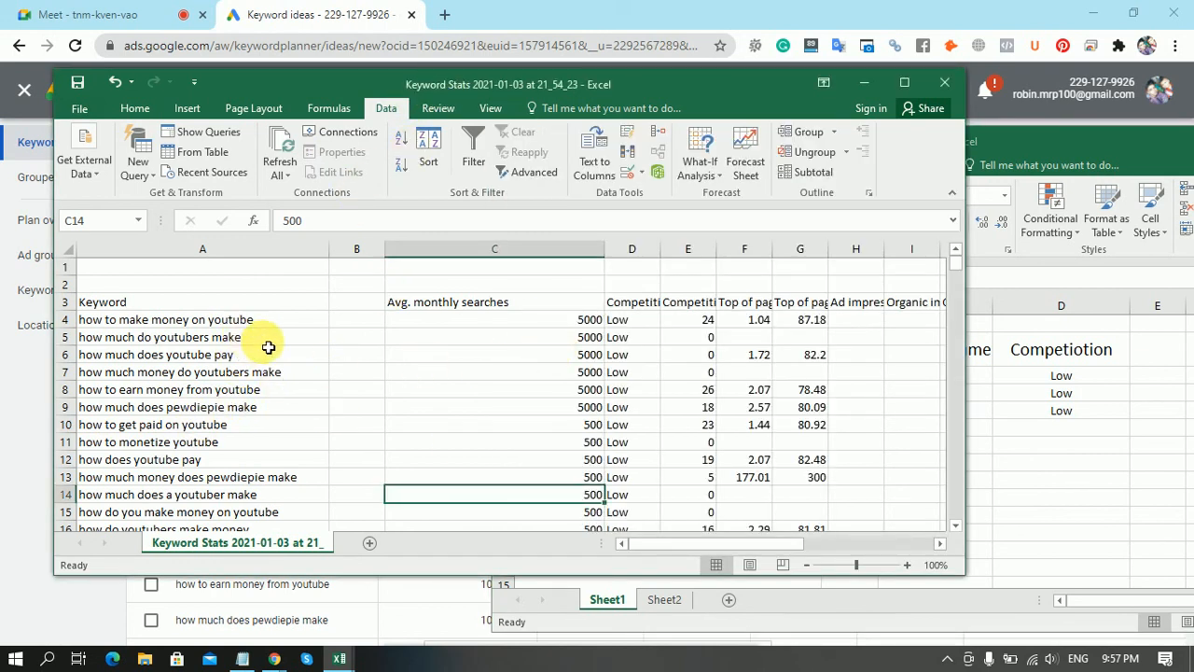
pyautogui.moveTo(268, 347); pyautogui.dragTo(256, 387)
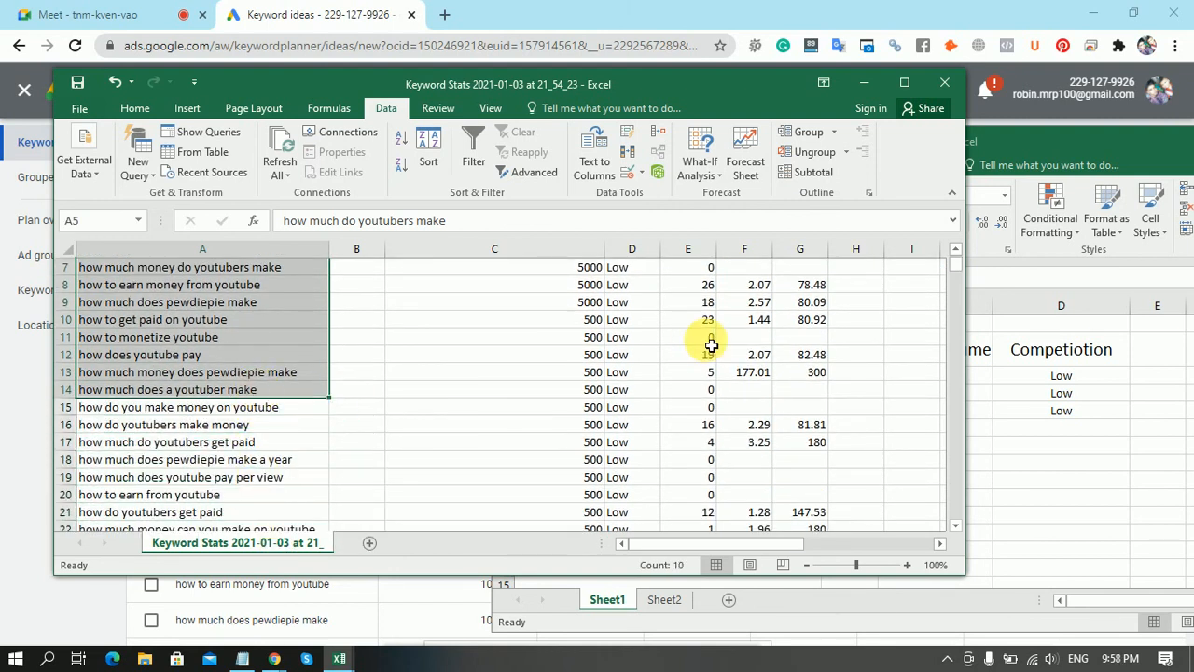
pyautogui.hotkey('ctrl', 'c')
pyautogui.scroll(2, 711, 345)
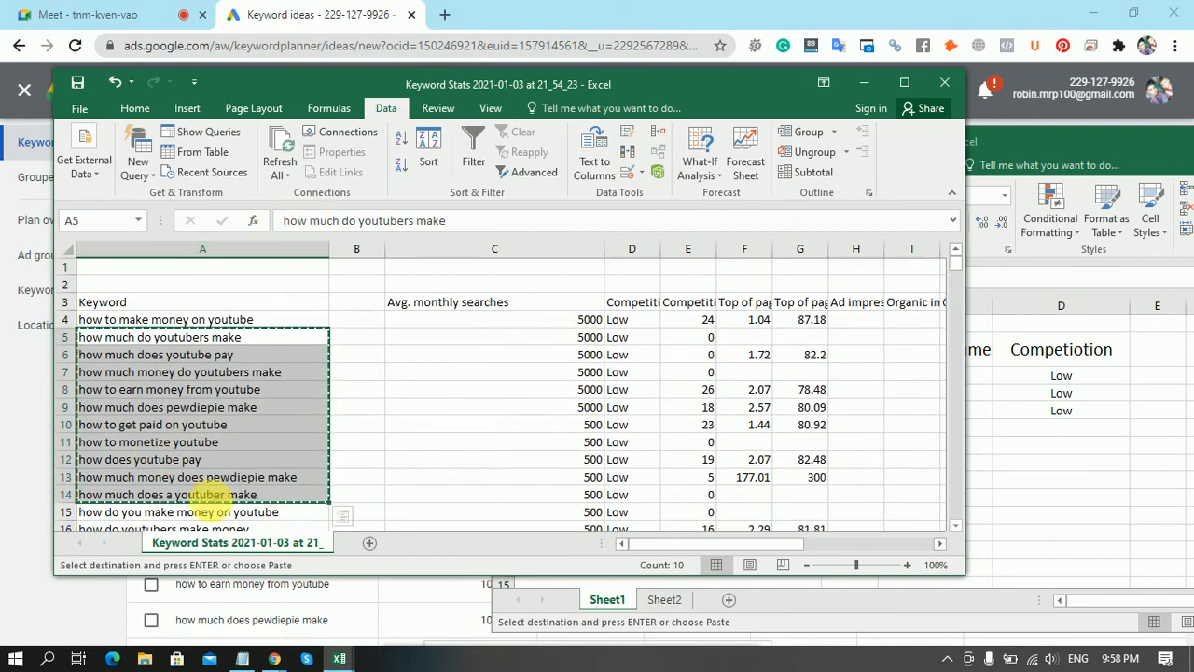
pyautogui.click(405, 440)
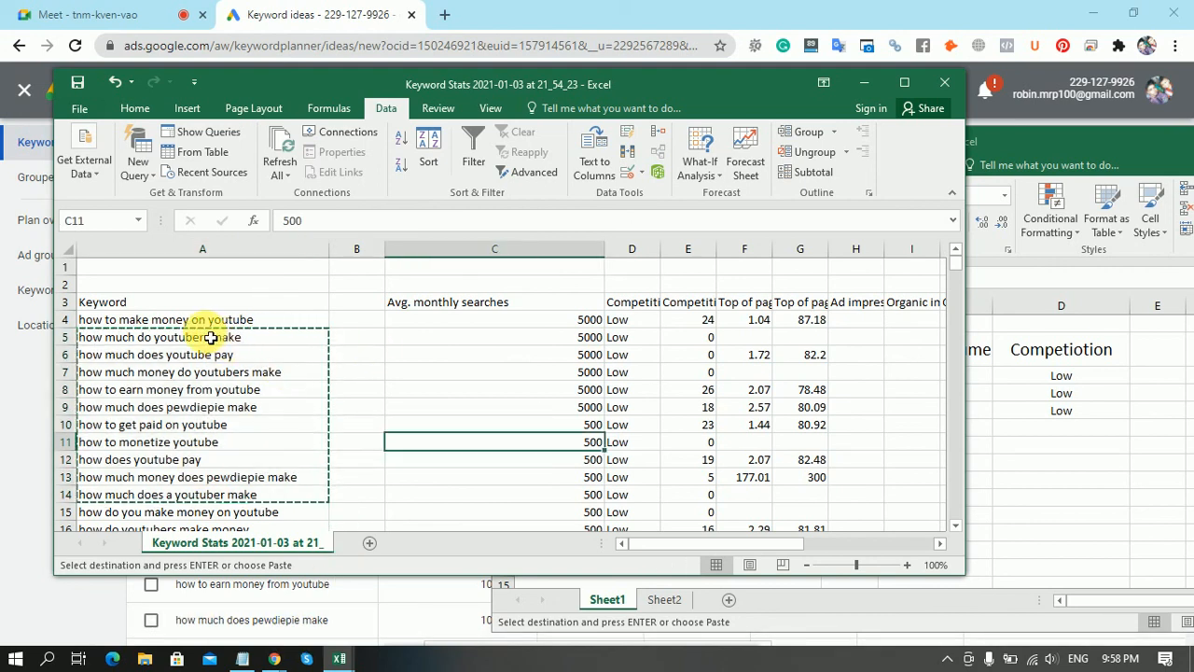
pyautogui.moveTo(213, 340); pyautogui.dragTo(627, 520)
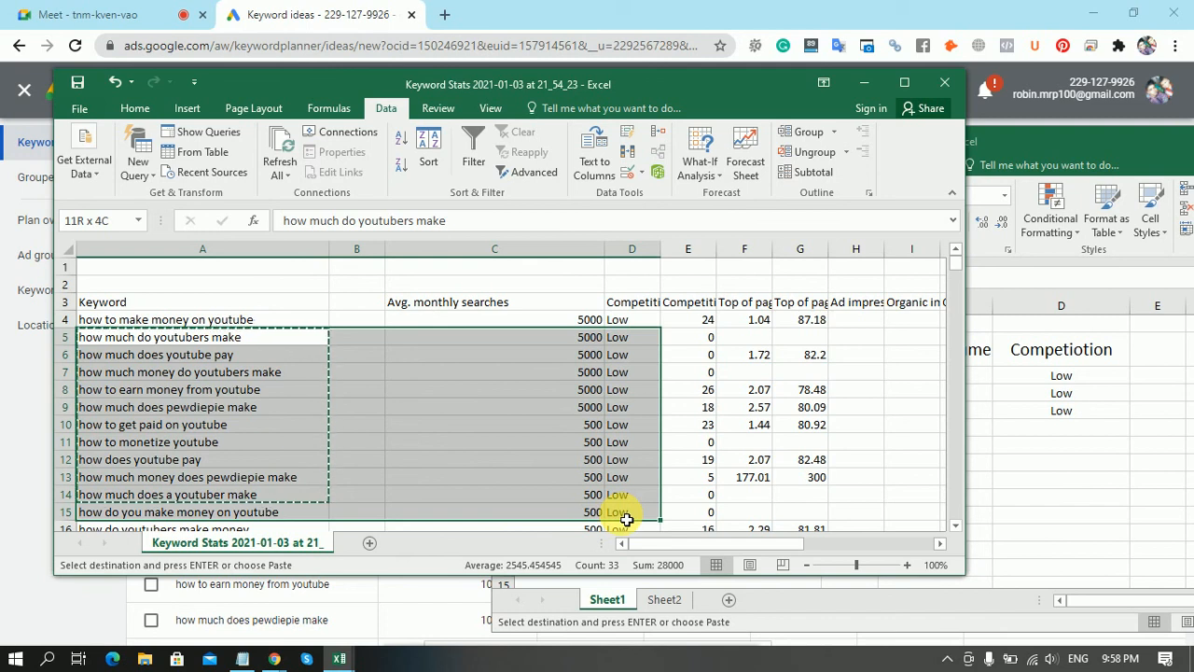
pyautogui.keyDown('ctrl'); pyautogui.click(695, 457); pyautogui.keyUp('ctrl')
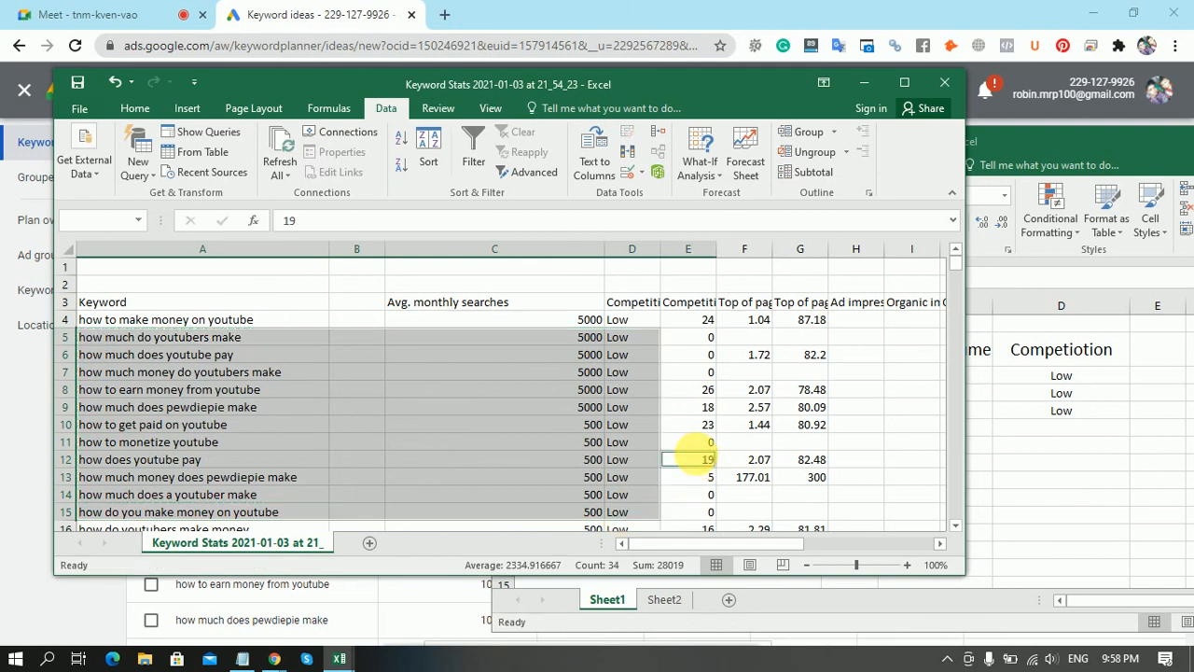
pyautogui.hotkey('ctrl', 'c')
pyautogui.click(578, 382)
pyautogui.click(439, 432)
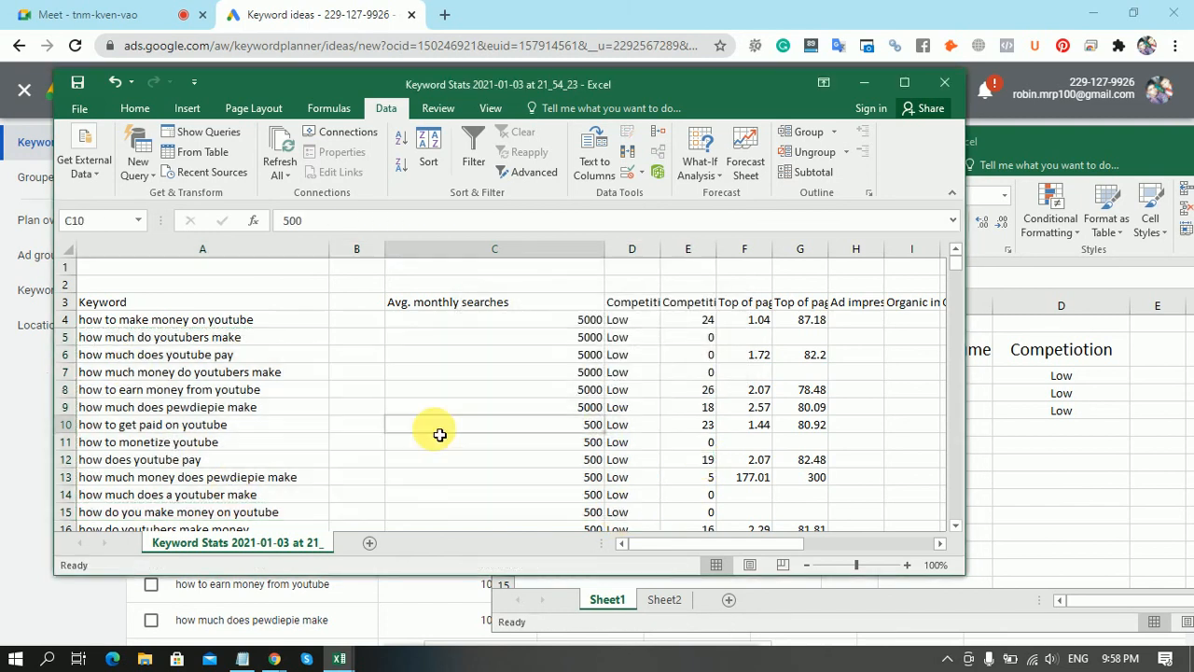
# In the Keyword Stats workbook, move the average monthly searches and competition columns from C:D to B:C.
pyautogui.moveTo(541, 249); pyautogui.dragTo(640, 244)
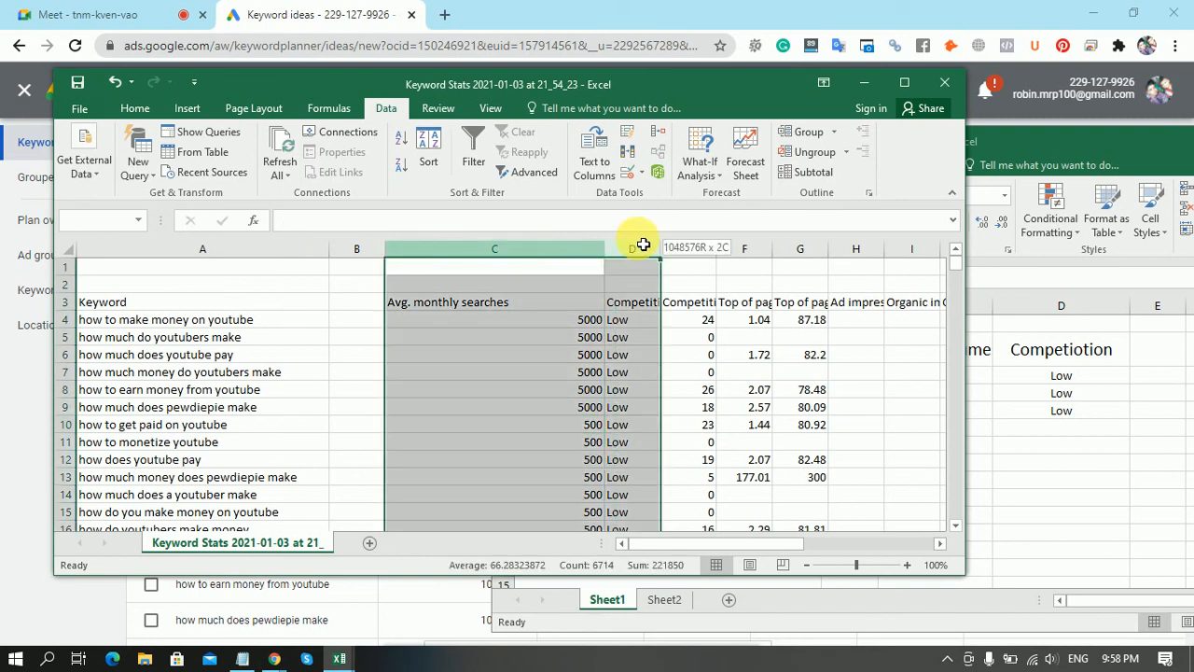
pyautogui.hotkey('ctrl', 'c')
pyautogui.click(344, 272)
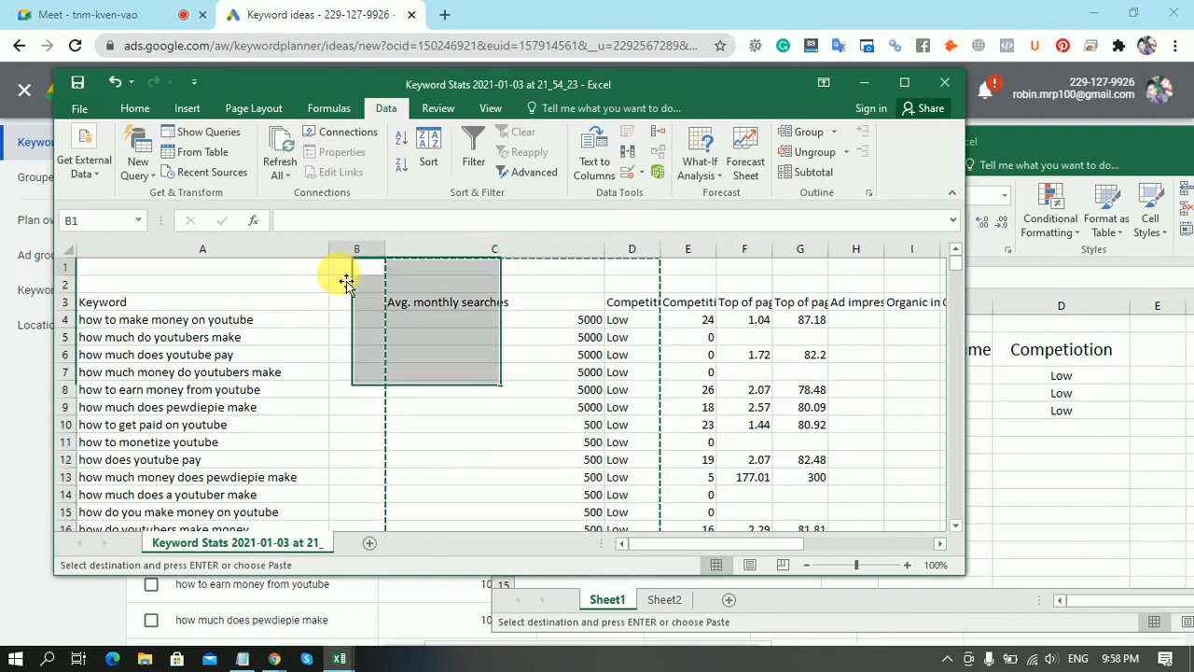
pyautogui.hotkey('ctrl', 'v')
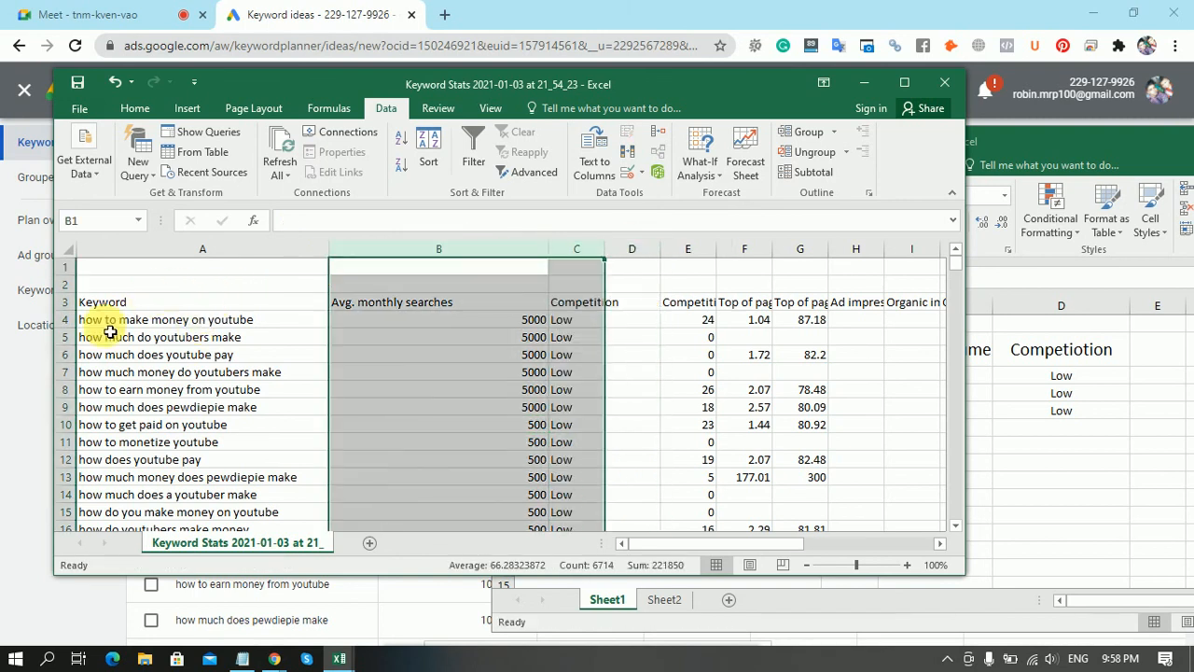
# Move the keyword rows A5:C15 from the Keyword Stats workbook to Sheet1 of Book1, starting at A6.
pyautogui.moveTo(203, 341); pyautogui.dragTo(584, 528)
pyautogui.hotkey('ctrl', 'c')
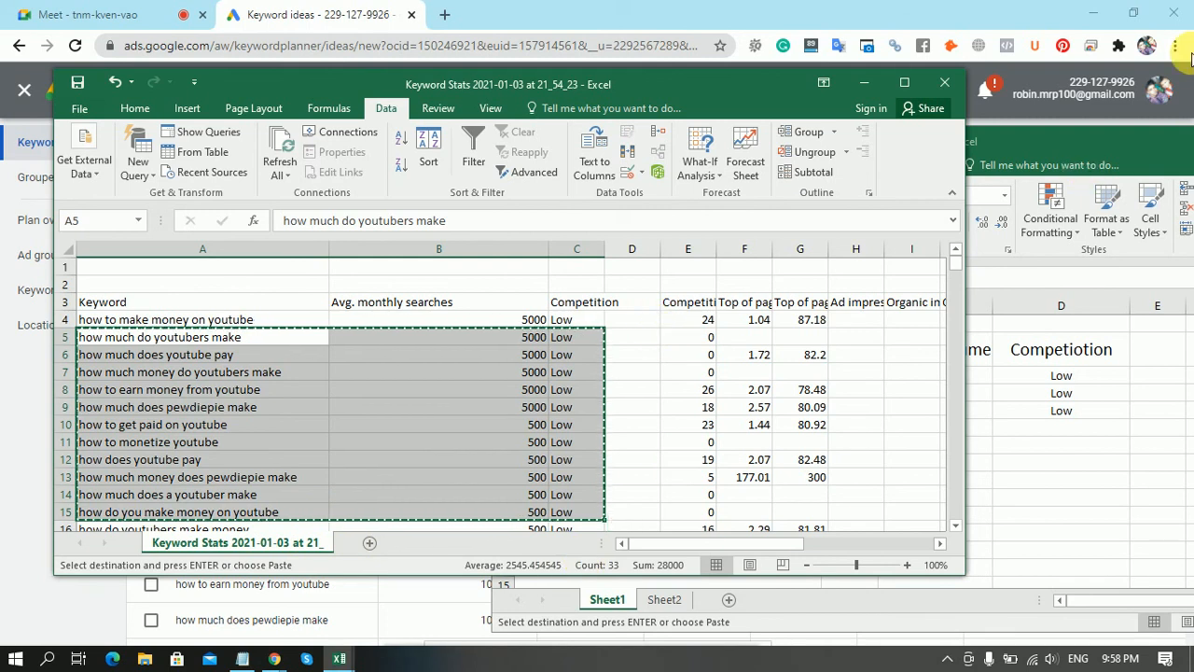
pyautogui.click(1087, 140)
pyautogui.click(648, 430)
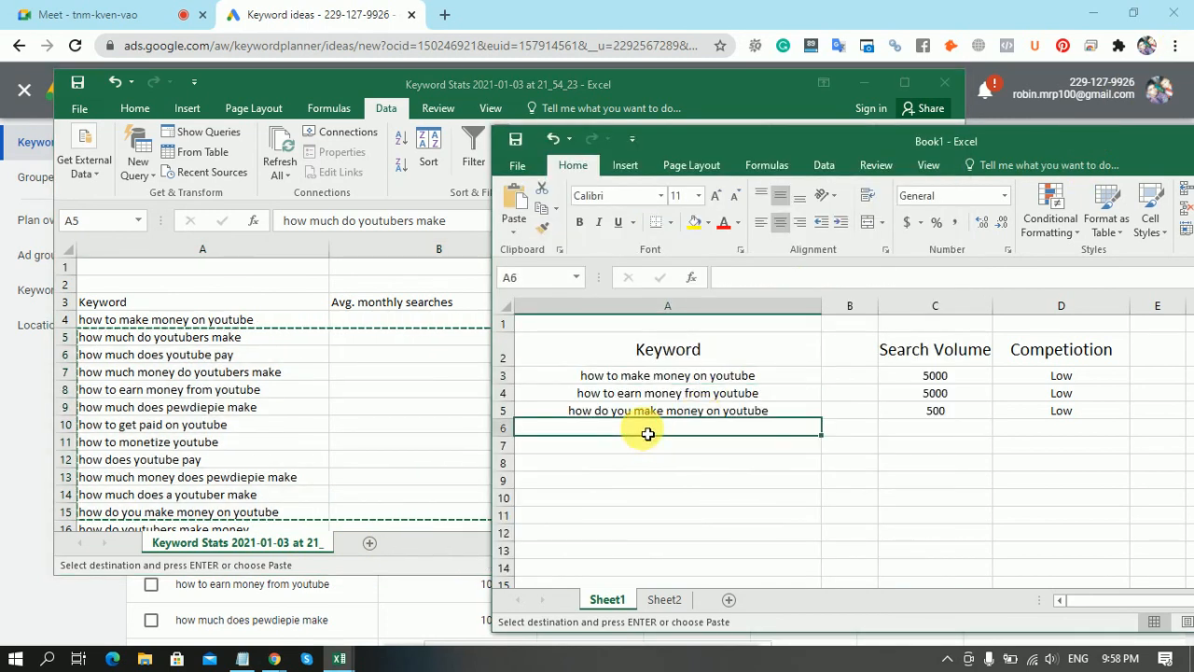
pyautogui.hotkey('ctrl', 'v')
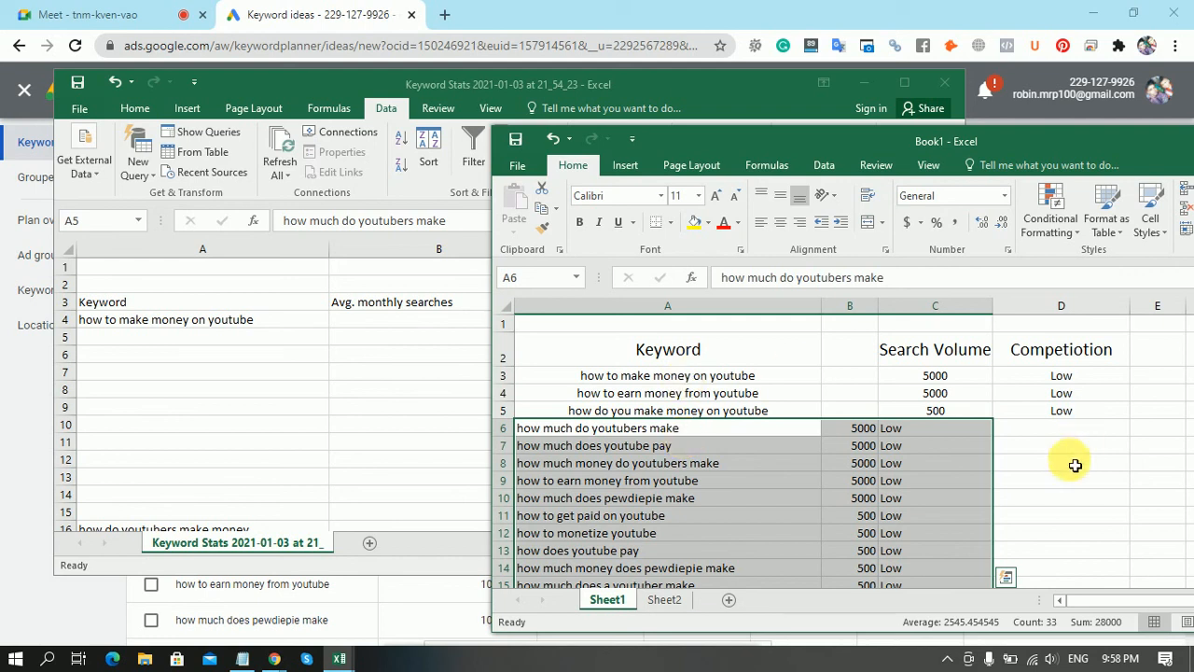
# Move the search volume and competition headers and values in C2:D5 of Sheet1 to start at B2.
pyautogui.moveTo(929, 310); pyautogui.dragTo(1096, 323)
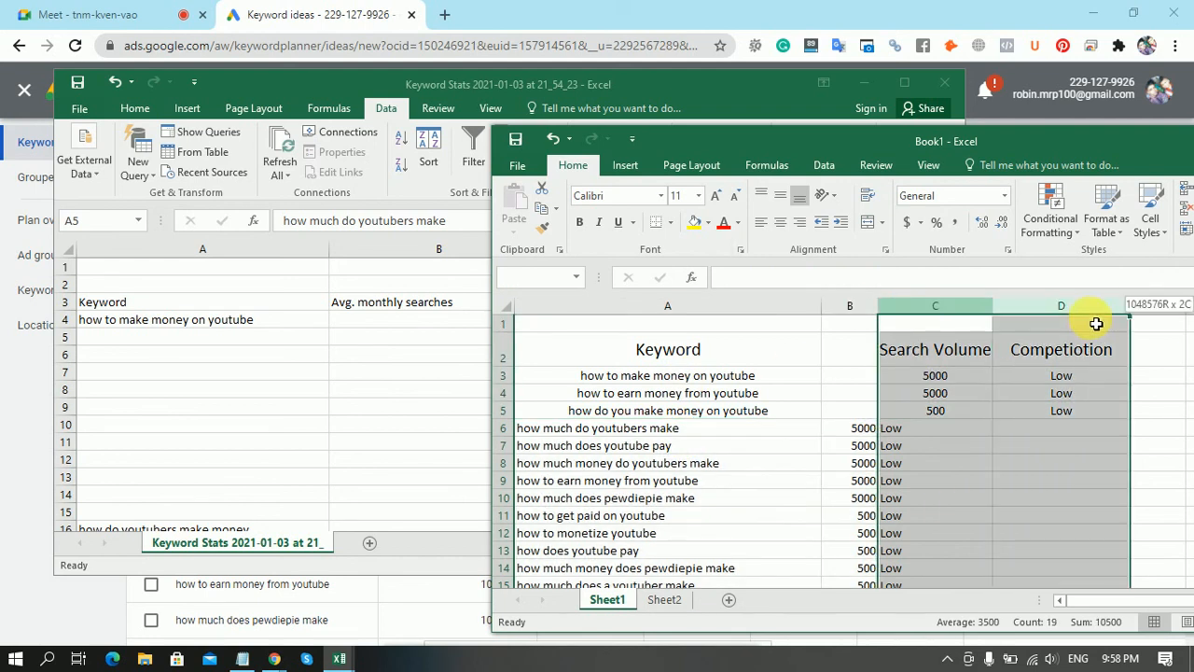
pyautogui.click(1015, 463)
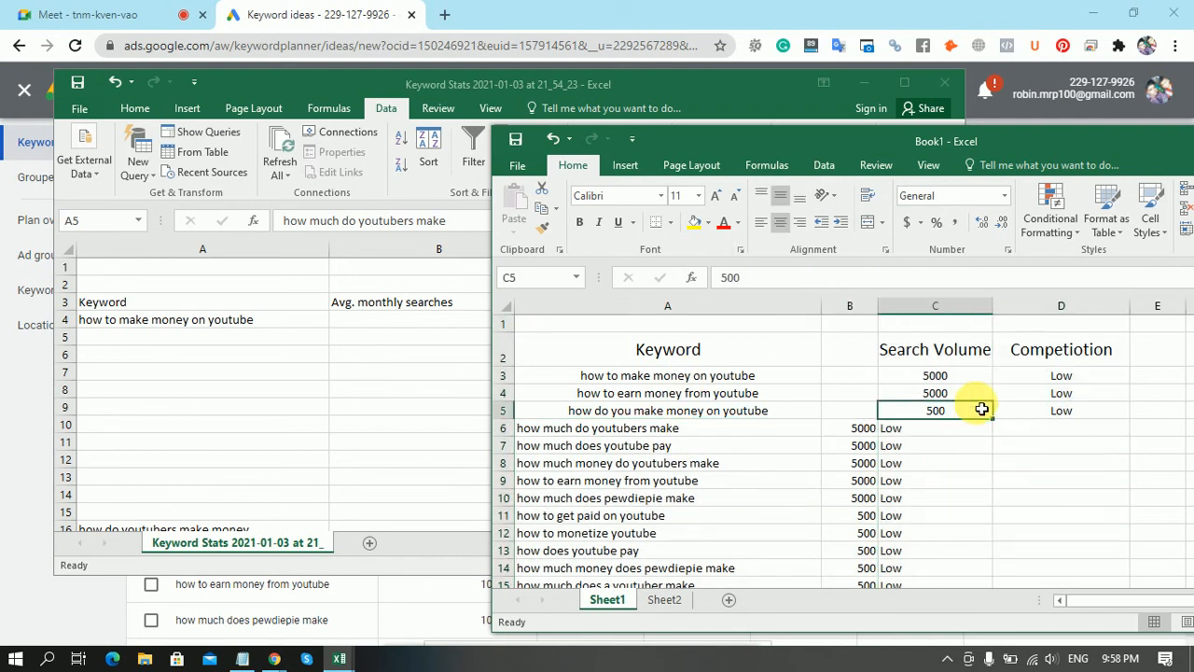
pyautogui.moveTo(983, 411); pyautogui.dragTo(1091, 356)
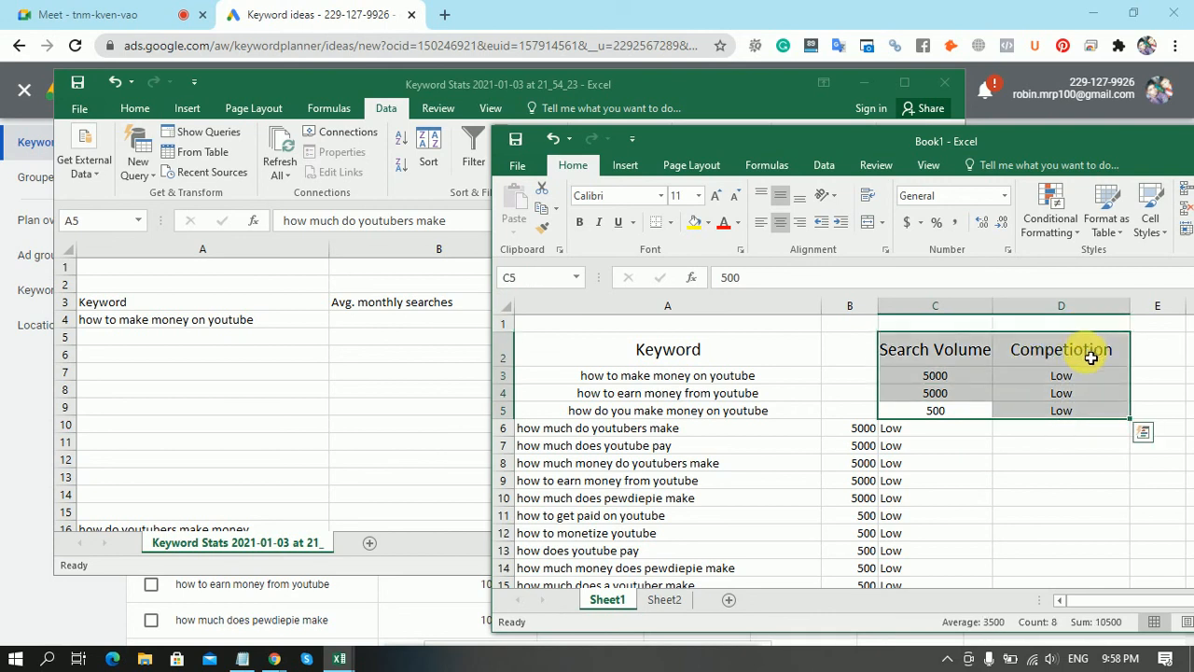
pyautogui.hotkey('ctrl', 'c')
pyautogui.click(847, 347)
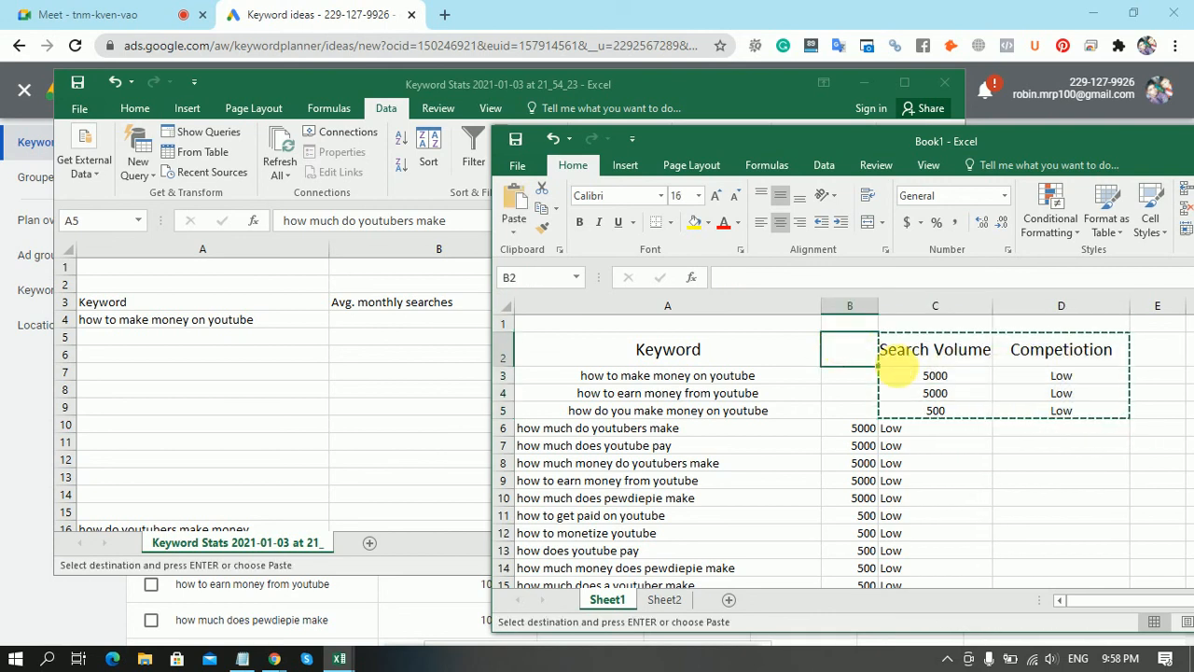
pyautogui.press('Return')
pyautogui.click(1021, 518)
pyautogui.scroll(-1, 943, 416)
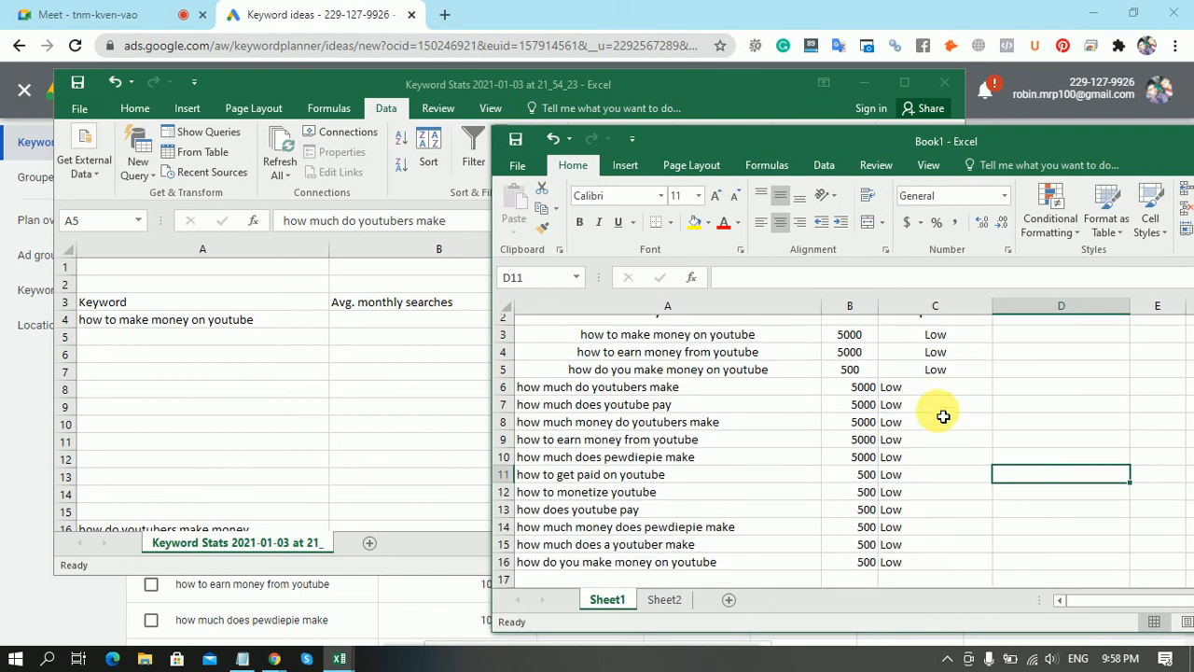
pyautogui.scroll(1, 943, 416)
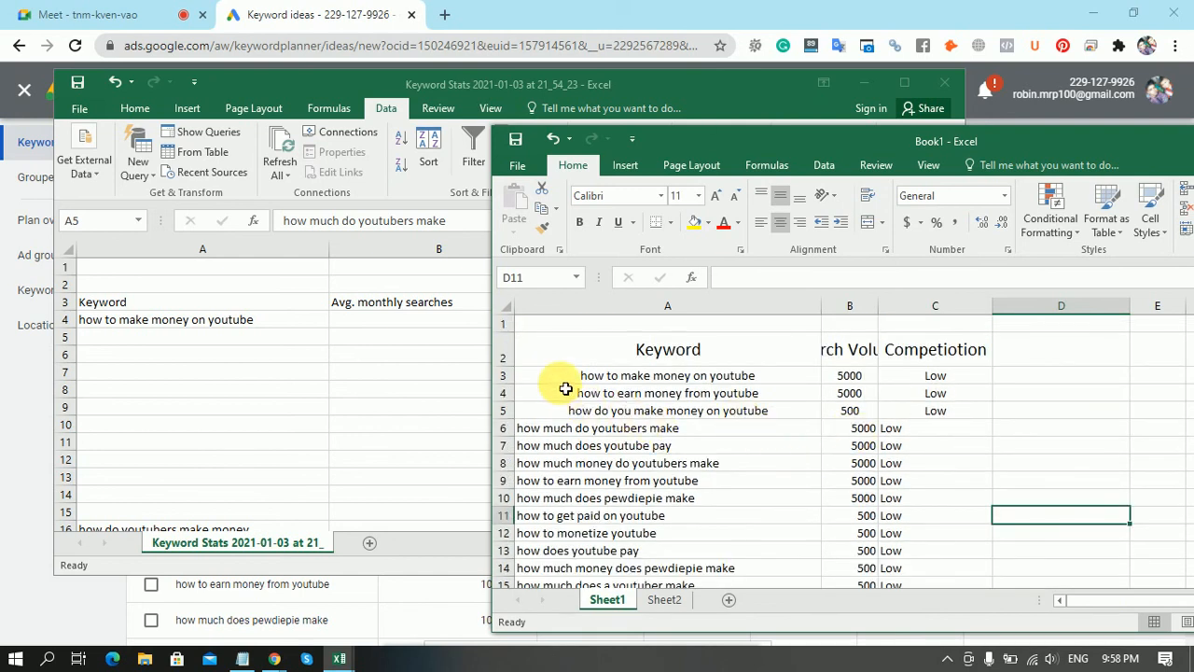
# Center the keywords, search volumes and competition values in A3:C16 of Sheet1 horizontally and vertically.
pyautogui.moveTo(565, 377); pyautogui.dragTo(946, 555)
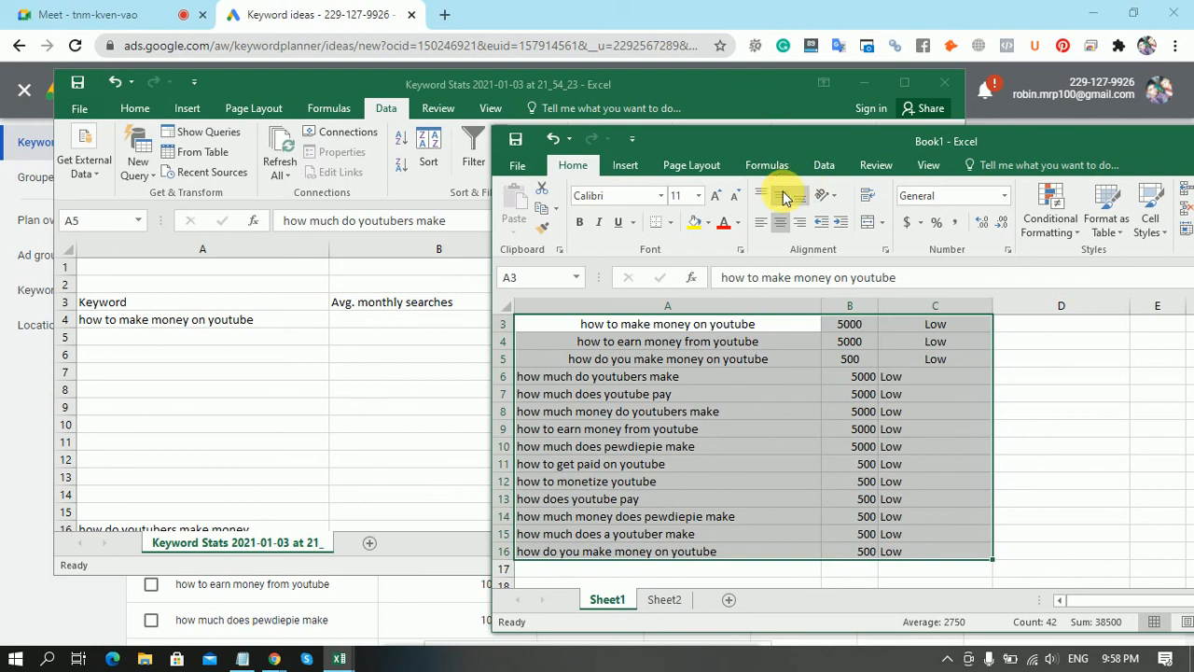
pyautogui.click(777, 228)
pyautogui.click(779, 226)
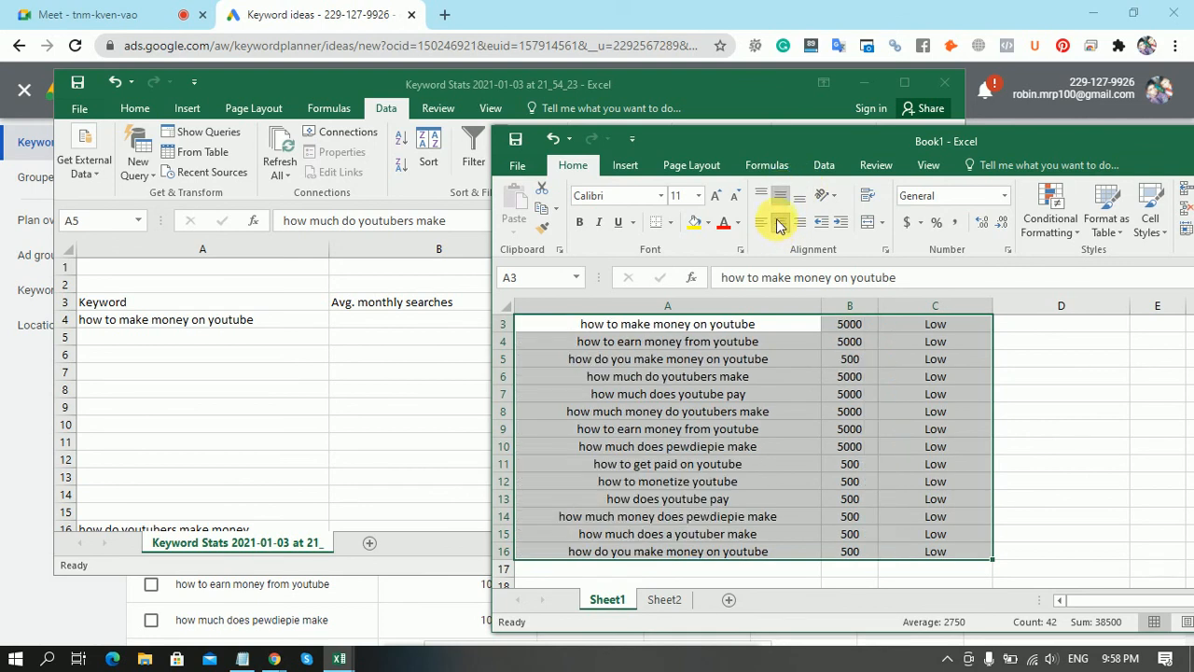
pyautogui.click(1109, 515)
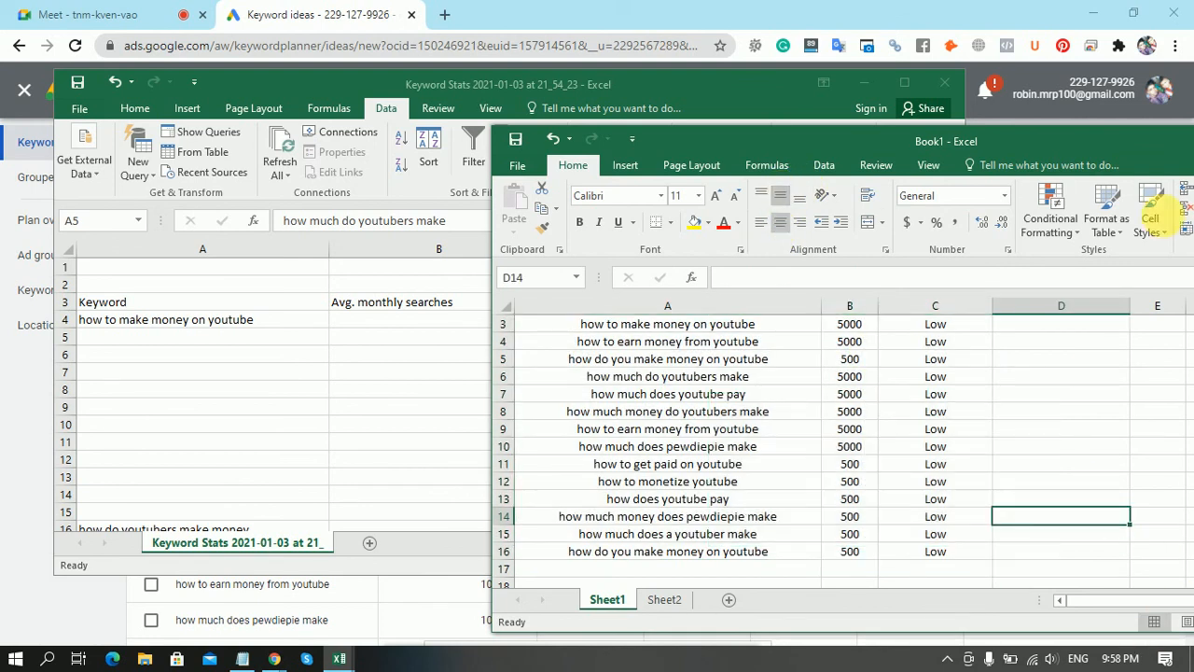
# Maximize the Book1 window and widen column B so the full Search Volume header fits.
pyautogui.moveTo(1072, 145); pyautogui.dragTo(877, 168)
pyautogui.click(1114, 165)
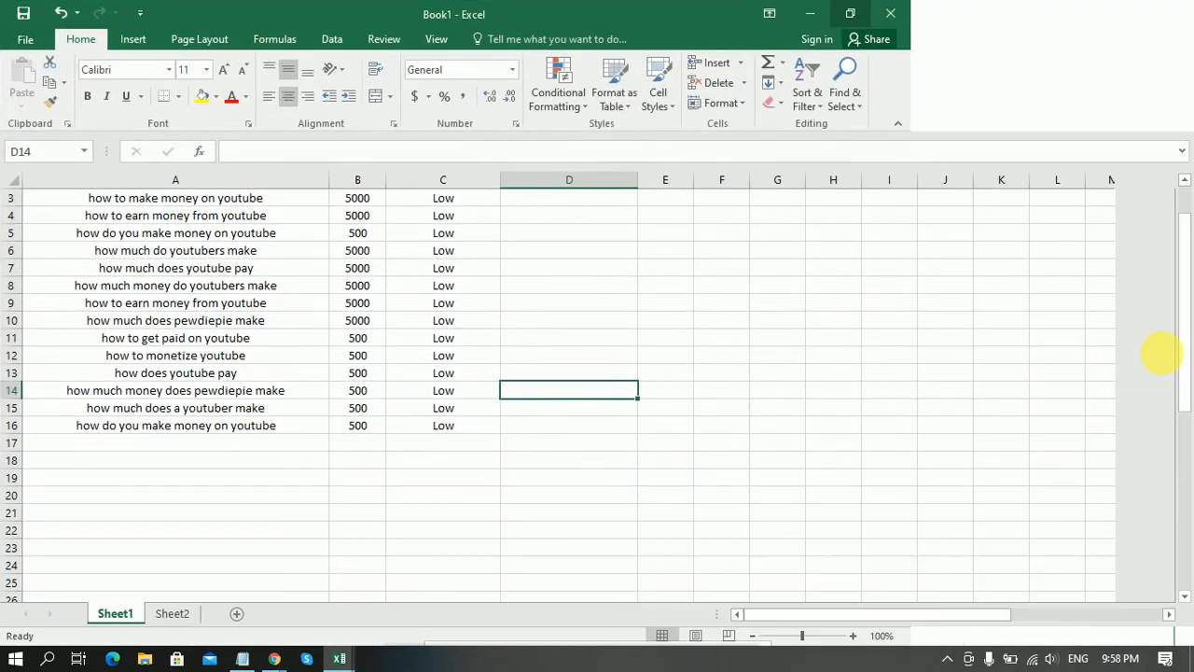
pyautogui.scroll(1, 448, 280)
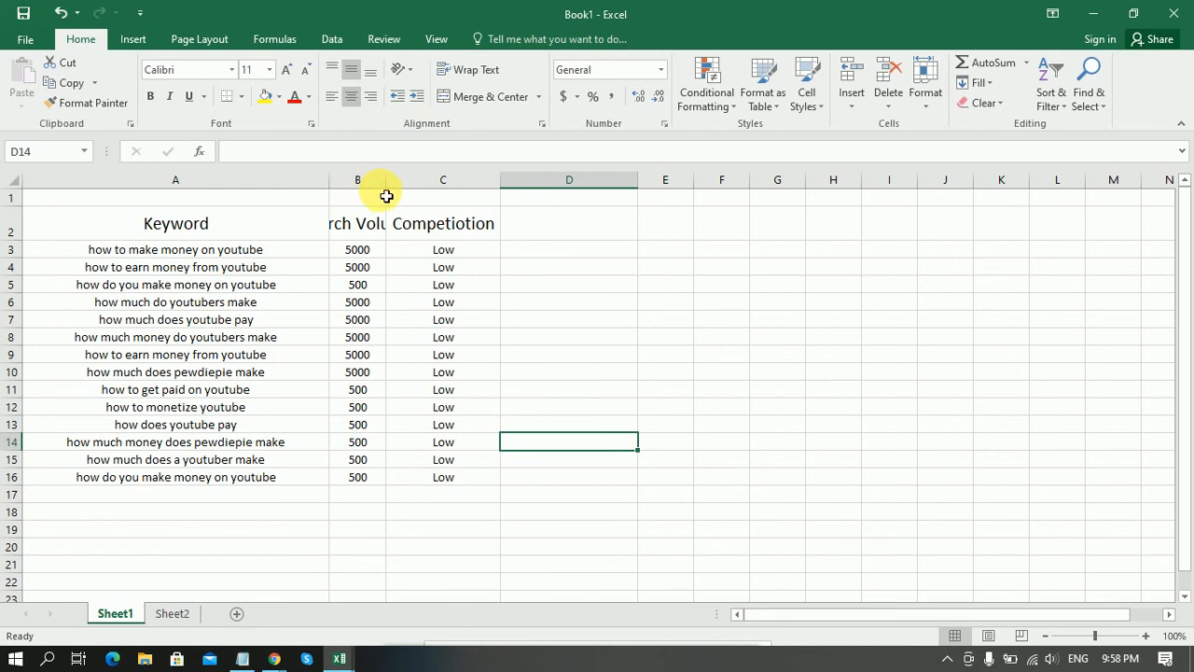
pyautogui.moveTo(389, 187); pyautogui.dragTo(532, 204)
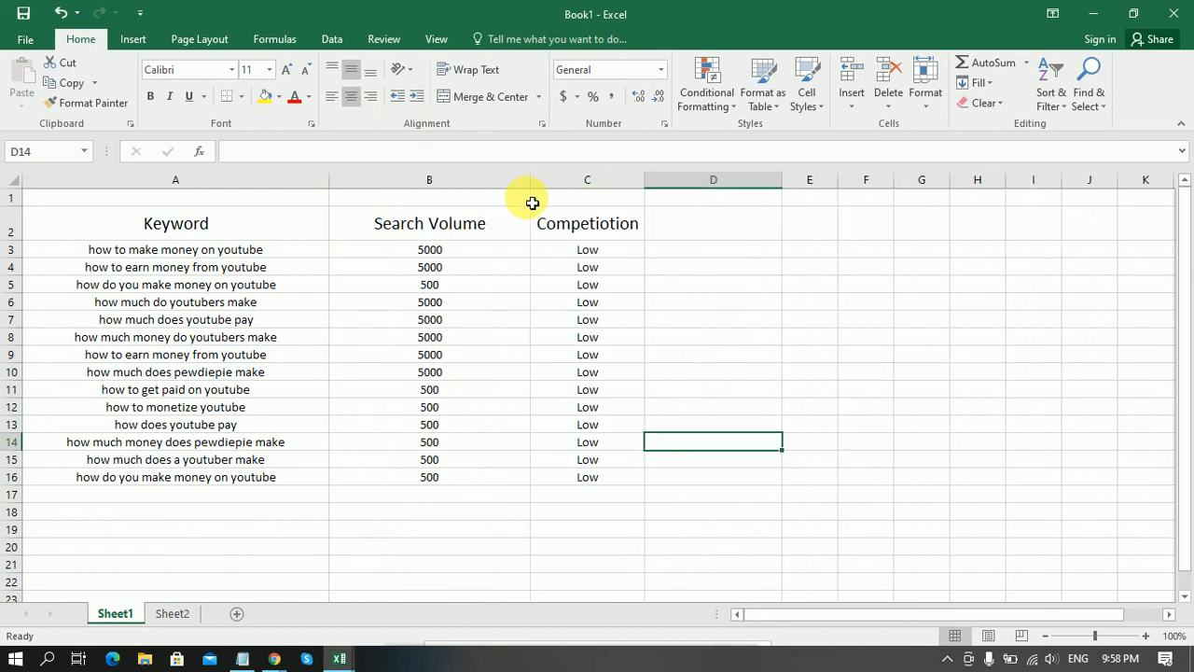
# Select the first keyword in Sheet1, then switch to Sheet2 to view its keyword list.
pyautogui.click(288, 255)
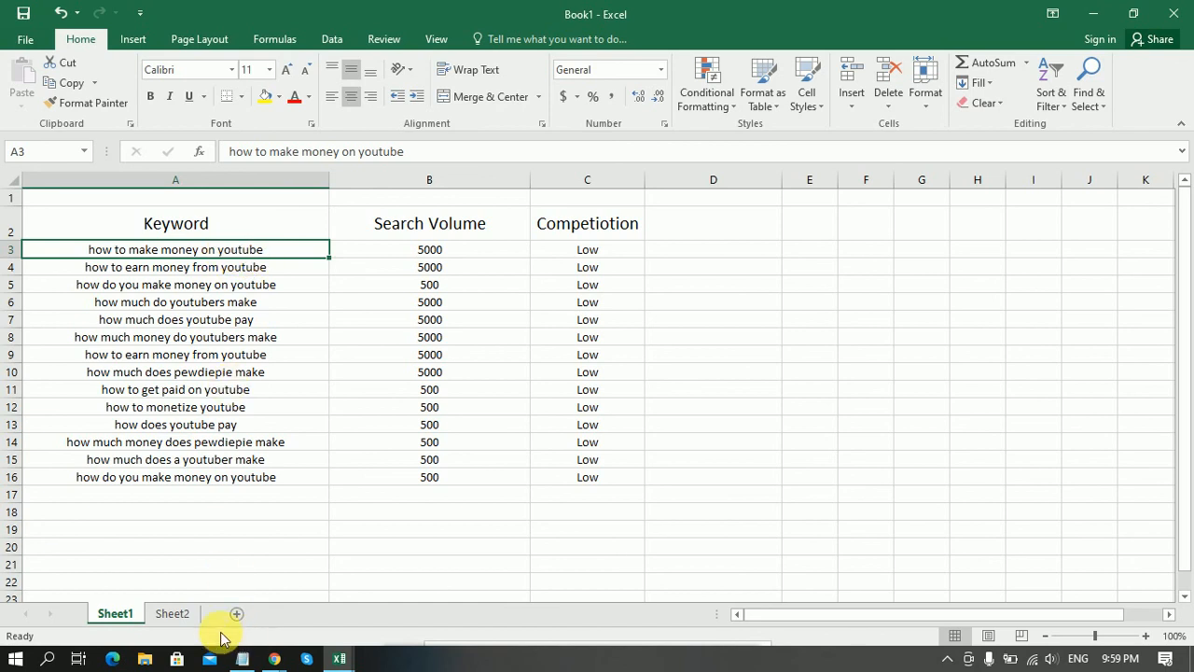
pyautogui.click(178, 613)
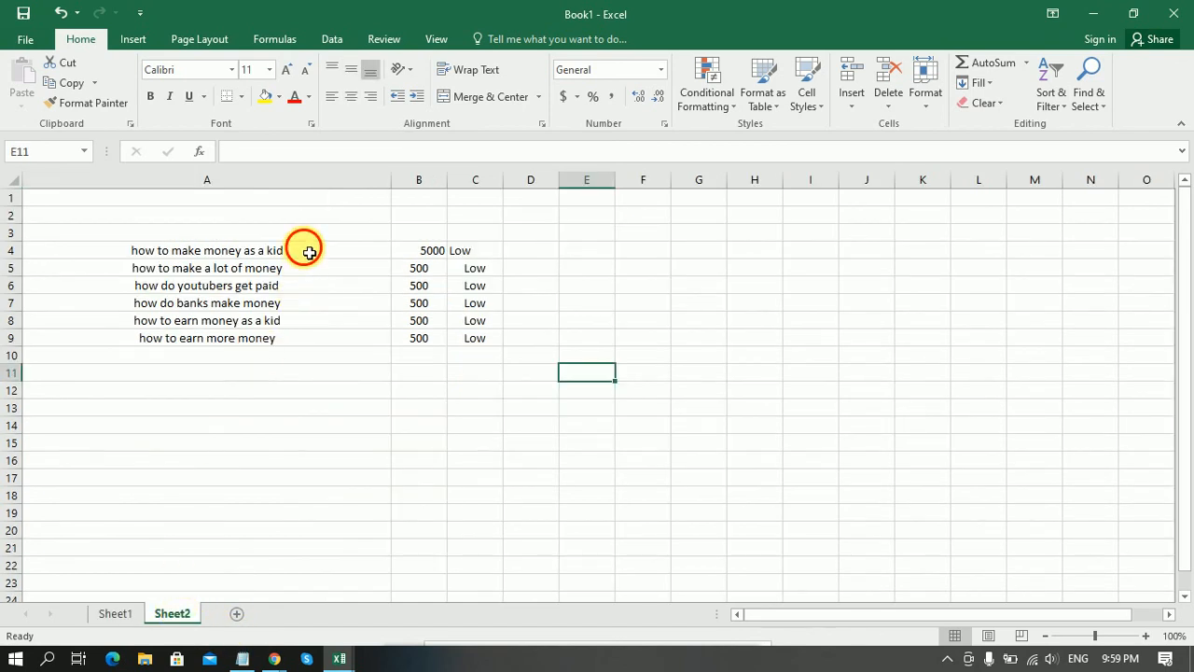
# Review the keyword block on Sheet2, then return to Sheet1 and look over its keyword list.
pyautogui.moveTo(308, 252)
pyautogui.mouseDown()
pyautogui.moveTo(301, 348)
pyautogui.moveTo(466, 353)
pyautogui.mouseUp()
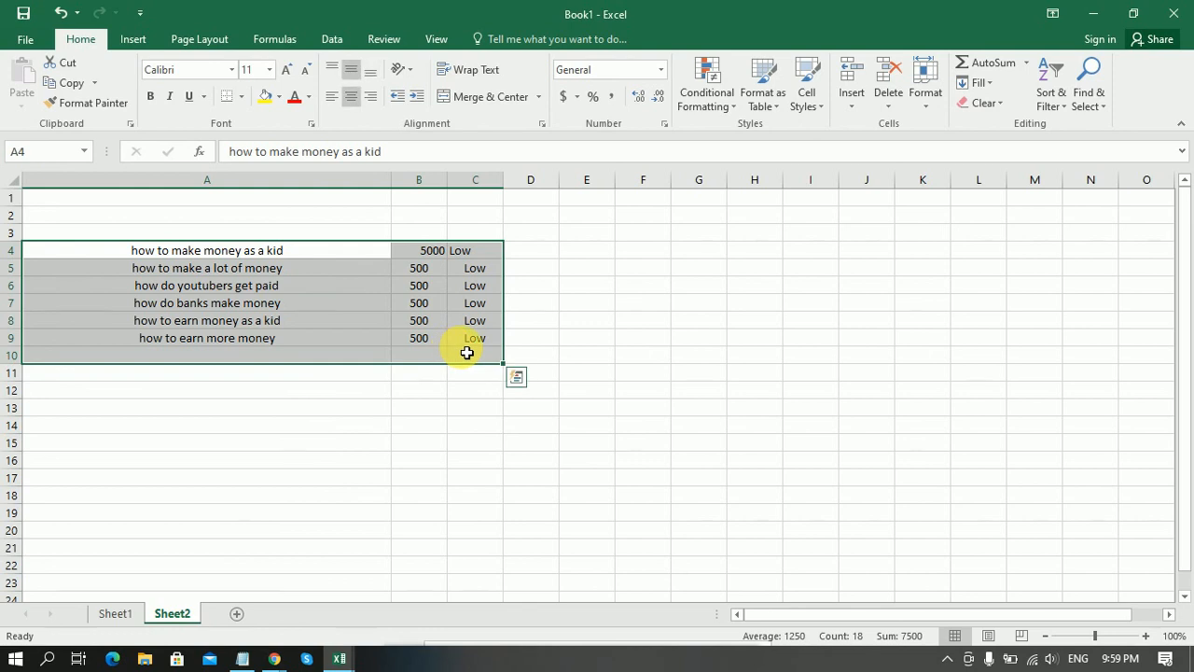
pyautogui.click(121, 618)
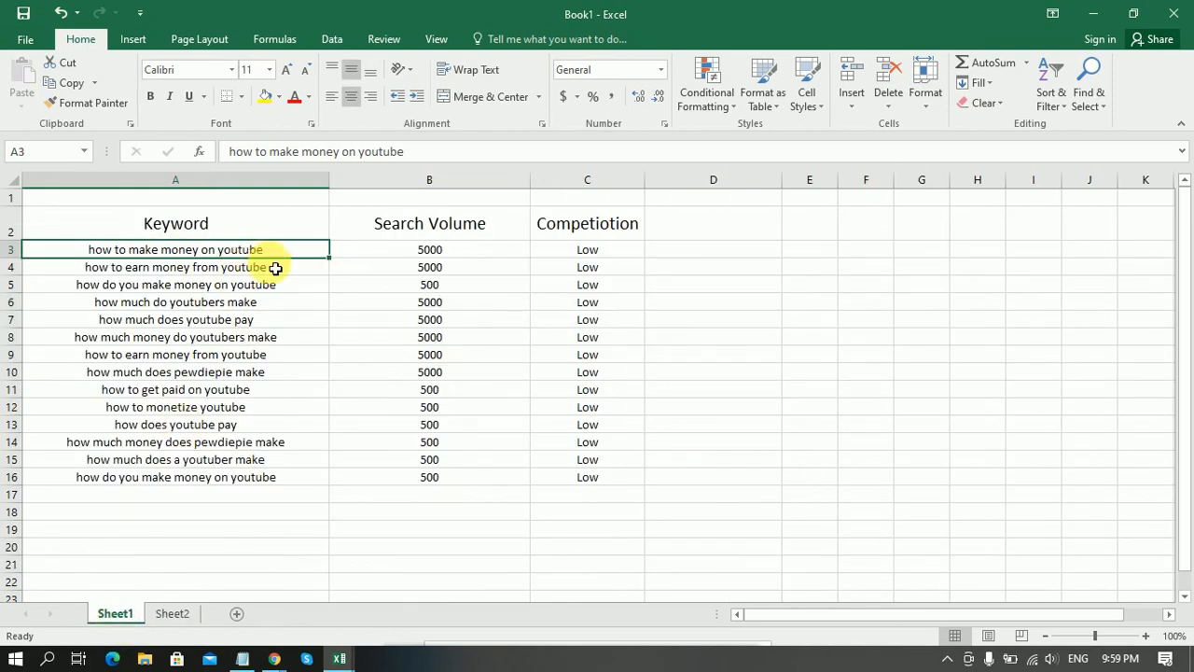
pyautogui.moveTo(281, 268); pyautogui.dragTo(321, 495)
pyautogui.click(426, 511)
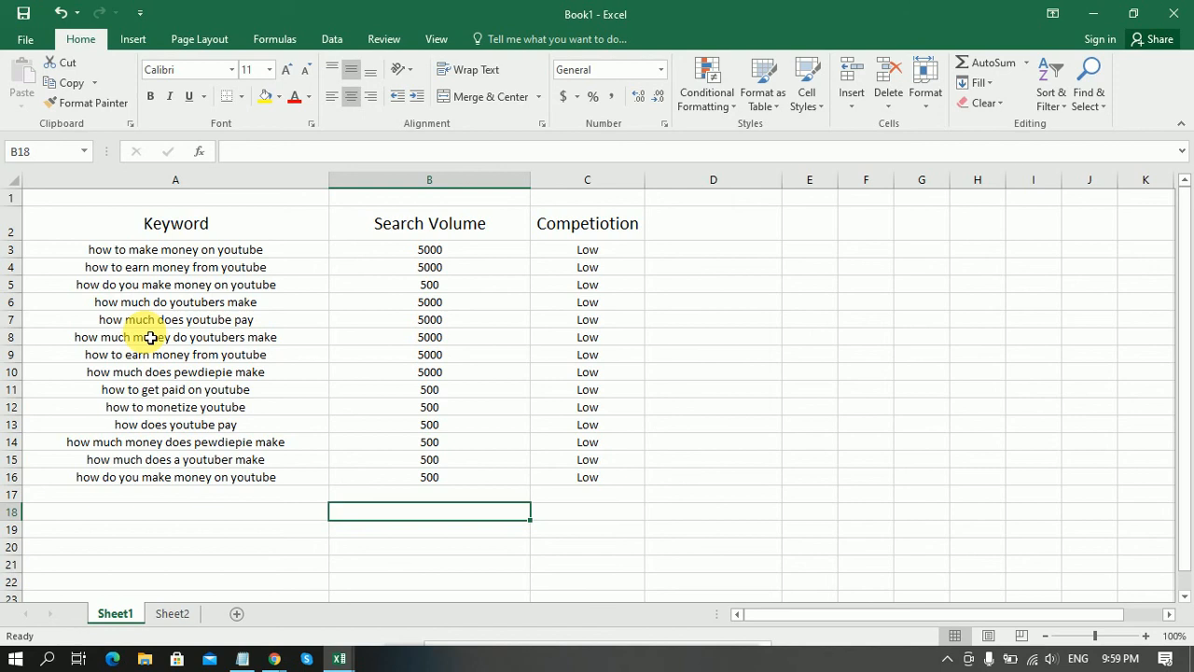
# Clear the contents of row 4 in Sheet1, the first "how to earn money from youtube" entry.
pyautogui.click(121, 272)
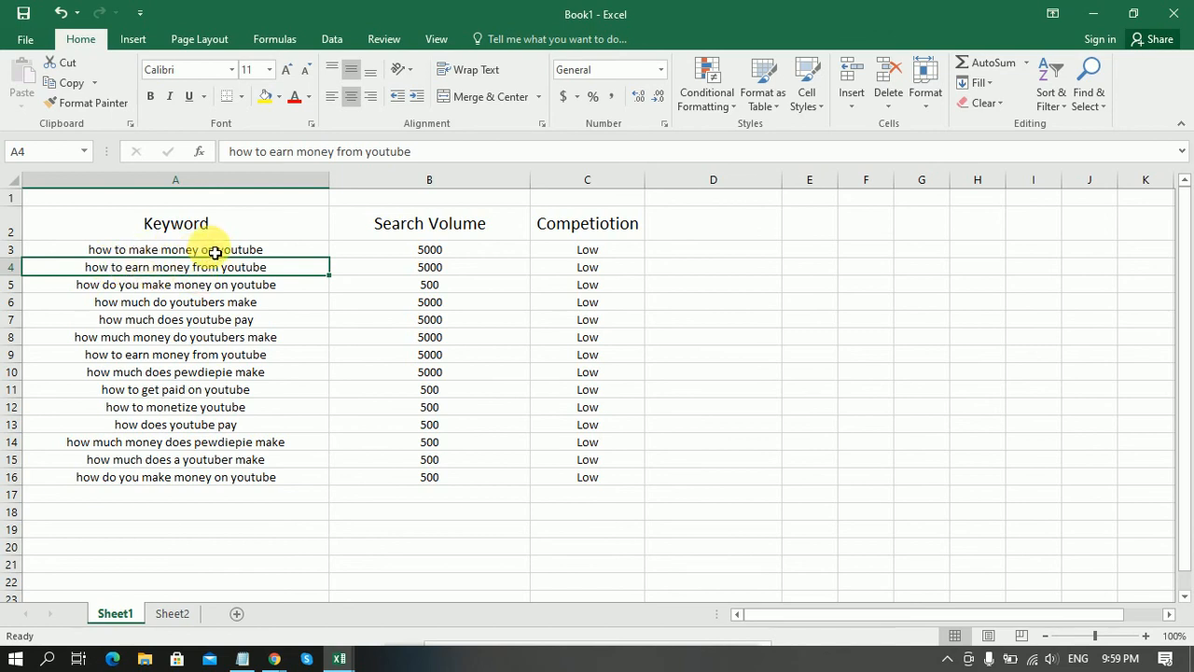
pyautogui.click(13, 267)
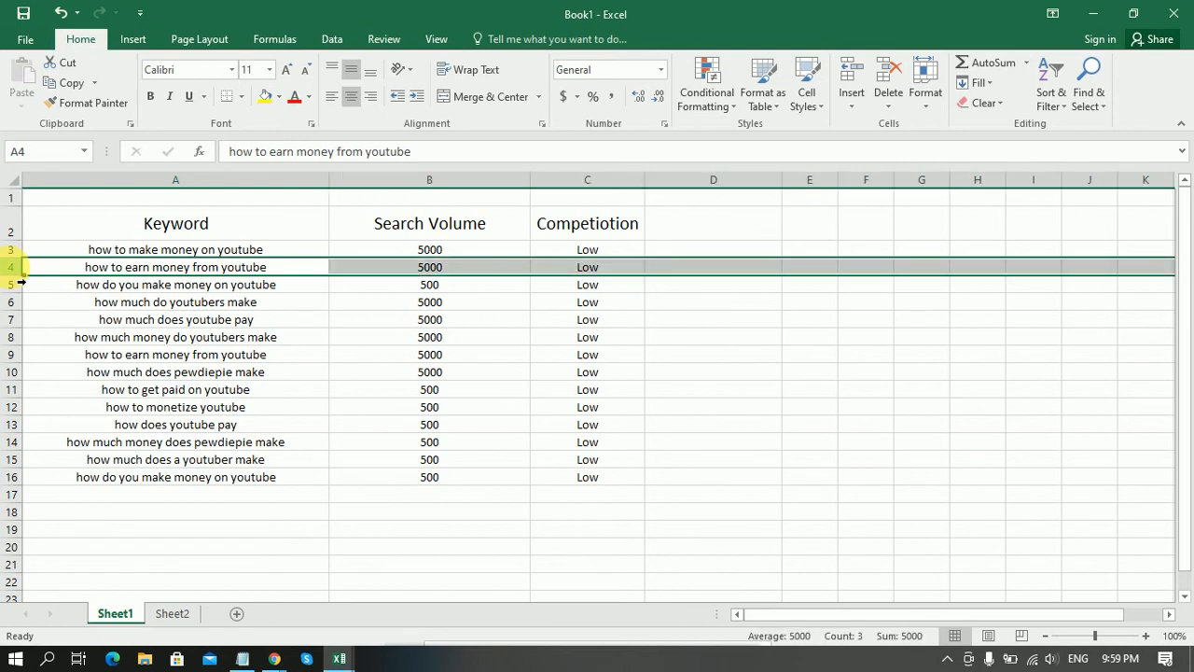
pyautogui.press('Delete')
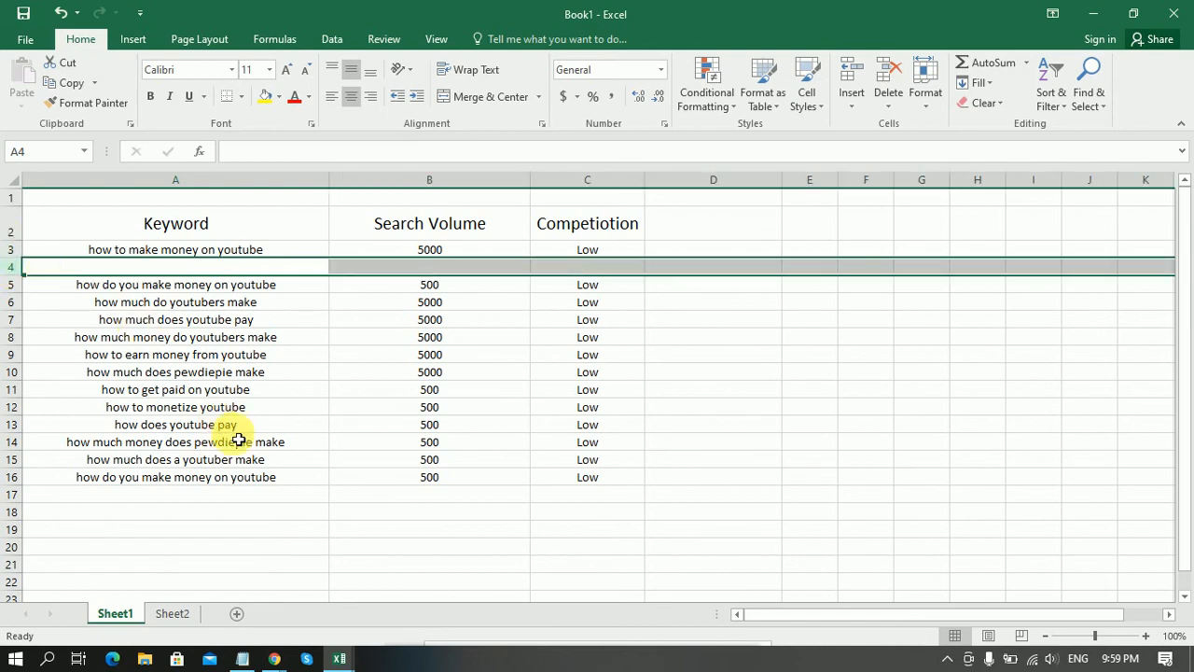
# Compare the wording of the Sheet1 keywords in rows 3, 5, 6 and 7 to judge which are similar.
pyautogui.click(197, 290)
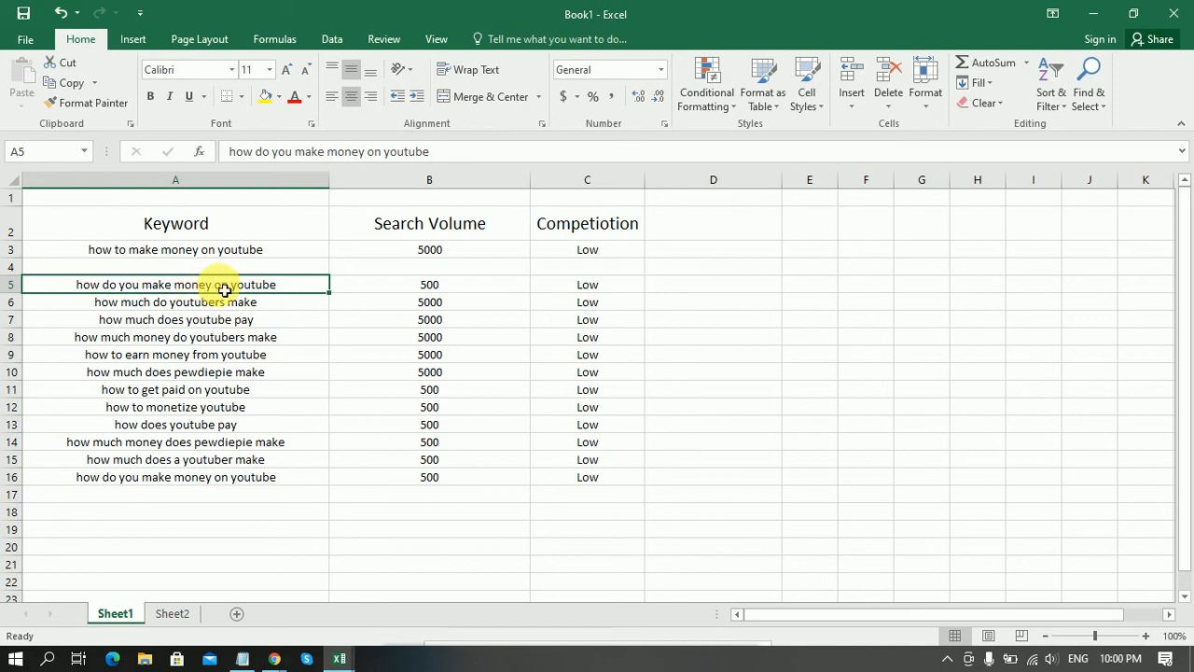
pyautogui.click(265, 251)
pyautogui.click(270, 289)
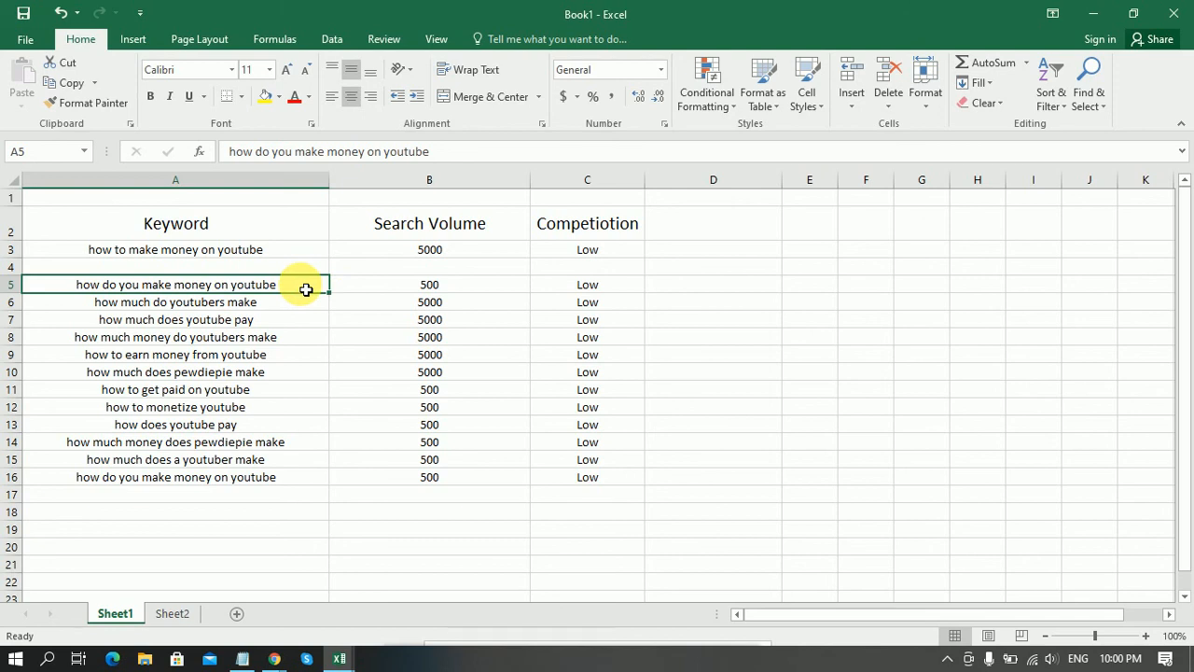
pyautogui.click(183, 252)
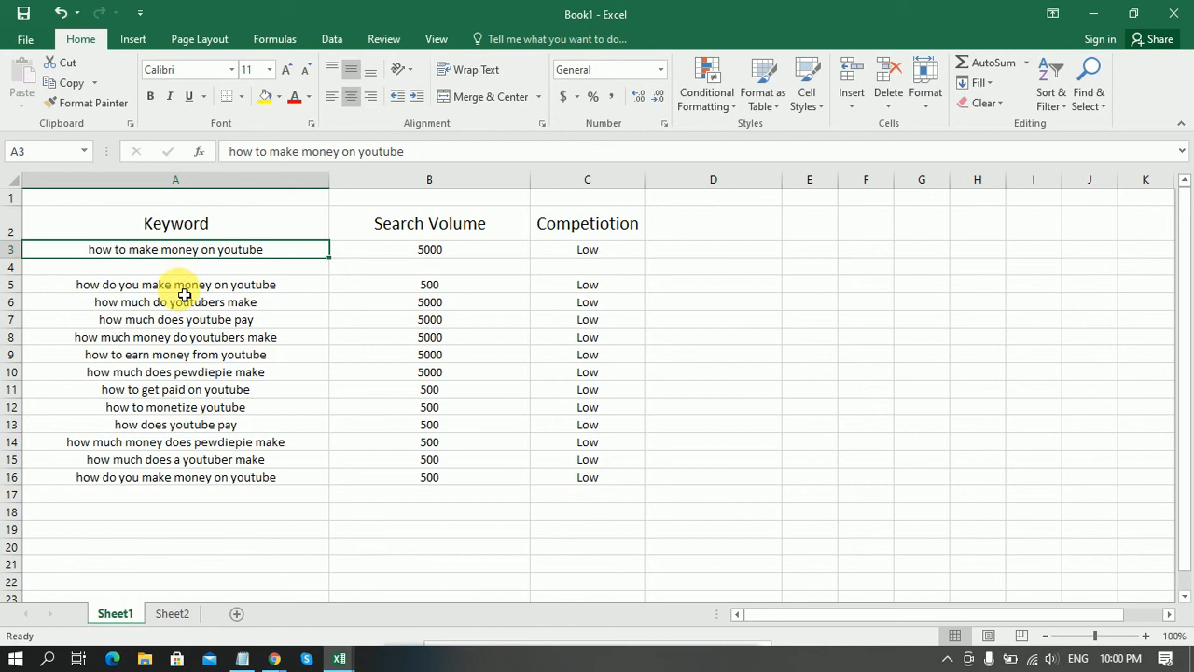
pyautogui.click(184, 291)
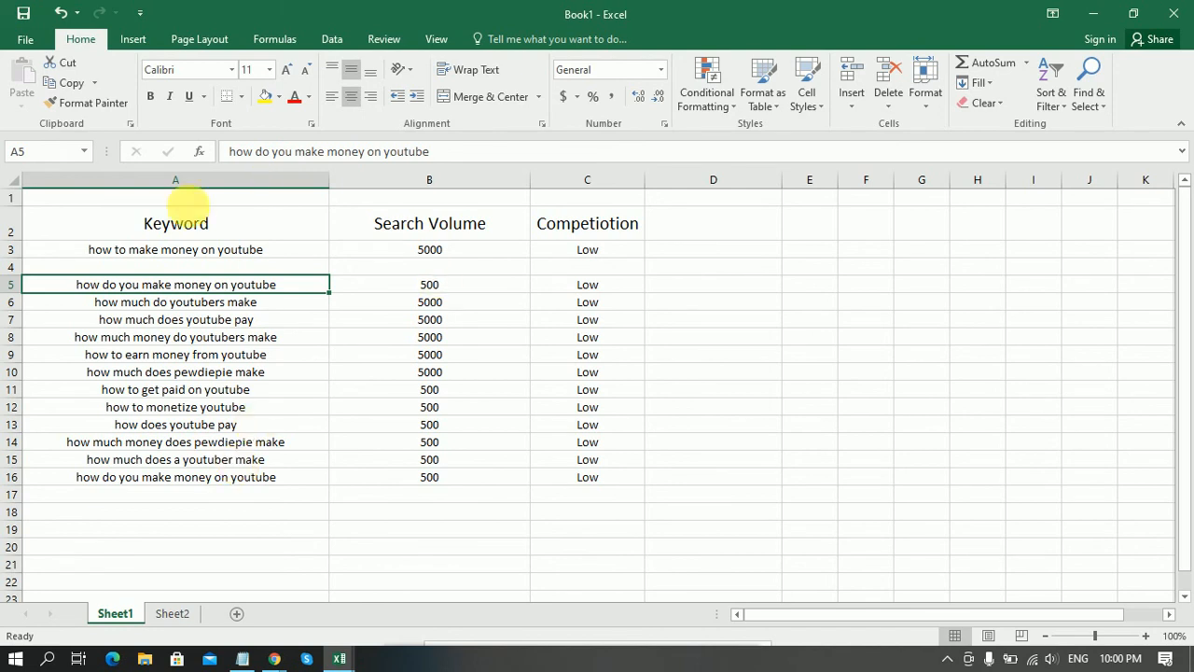
pyautogui.click(233, 324)
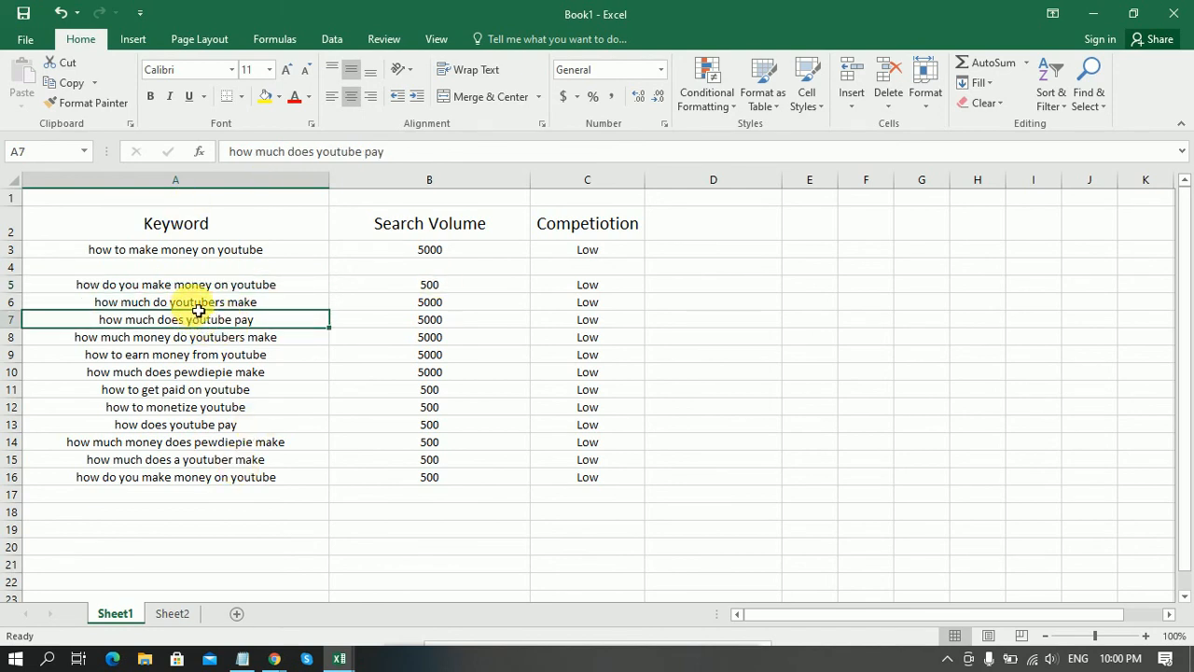
pyautogui.click(199, 309)
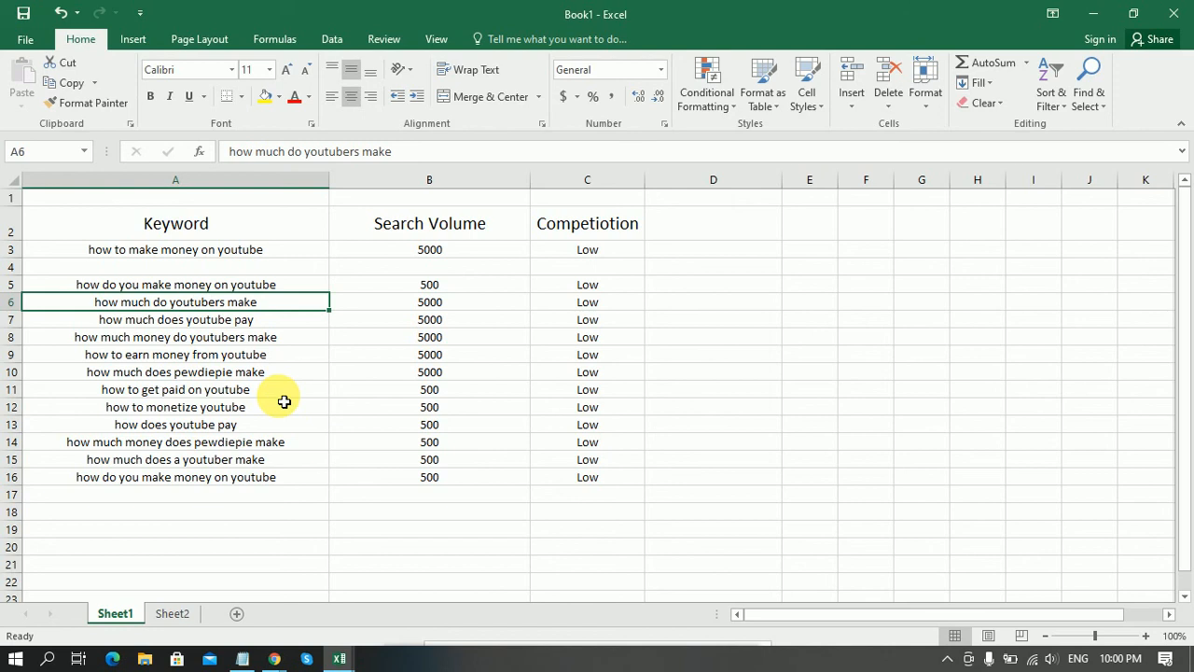
# Clear the contents of rows 9 and 10, "how to earn money from youtube" and "how much does pewdiepie make".
pyautogui.click(192, 355)
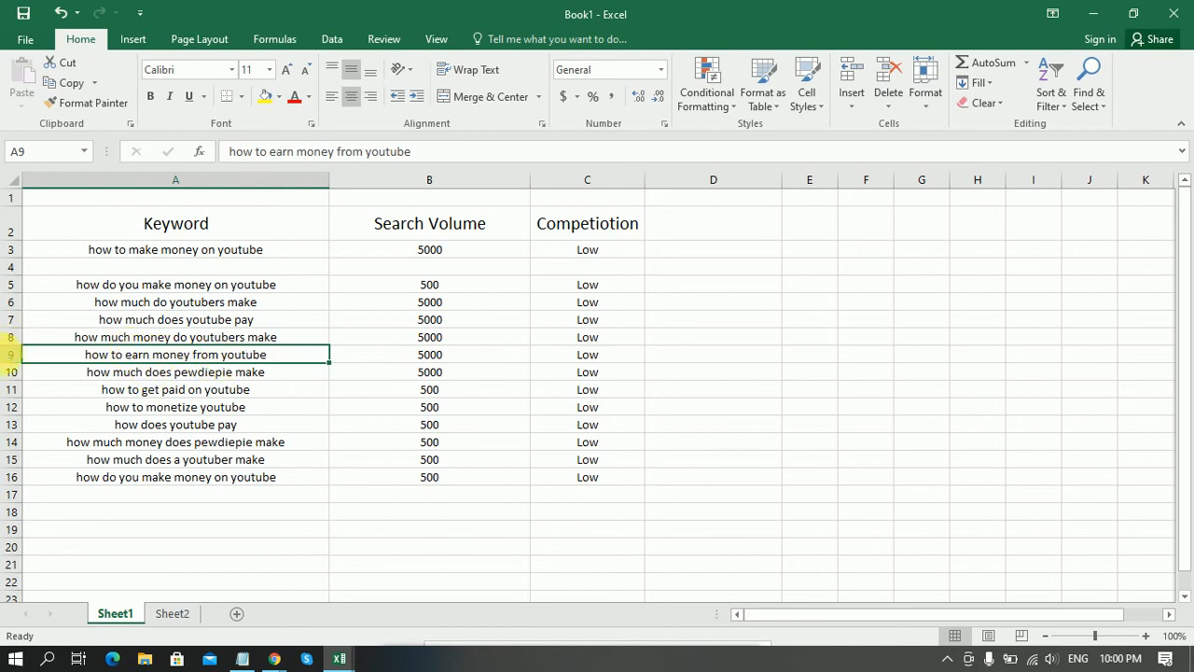
pyautogui.click(13, 357)
pyautogui.press('Delete')
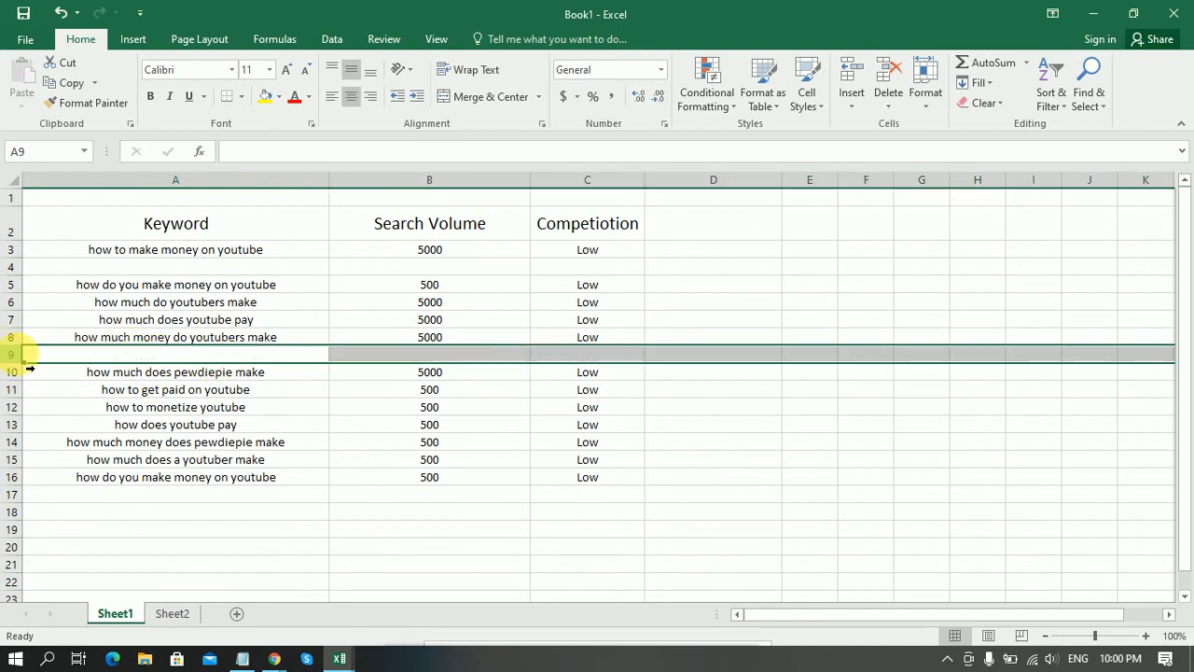
pyautogui.click(224, 373)
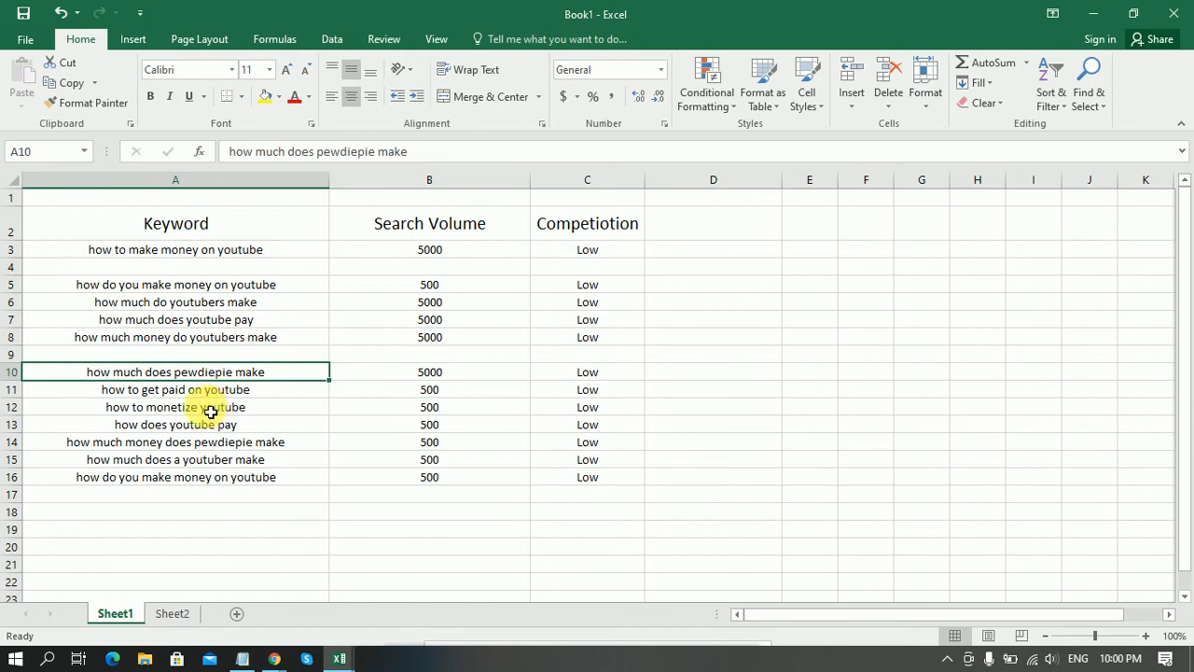
pyautogui.click(13, 371)
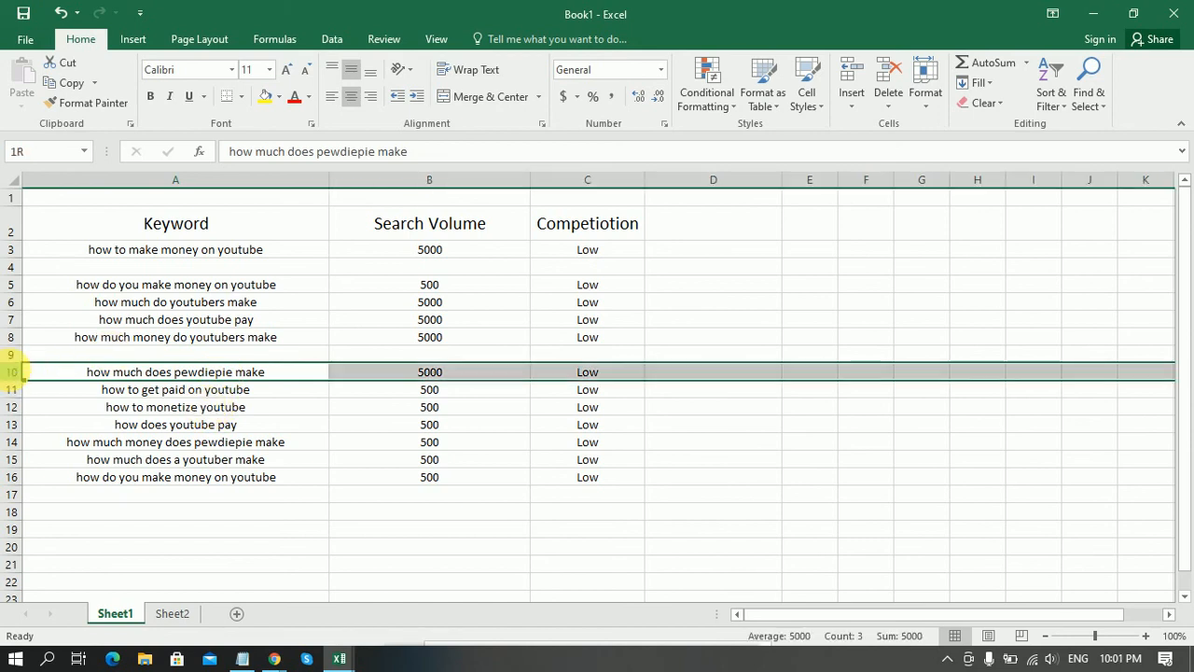
pyautogui.press('Delete')
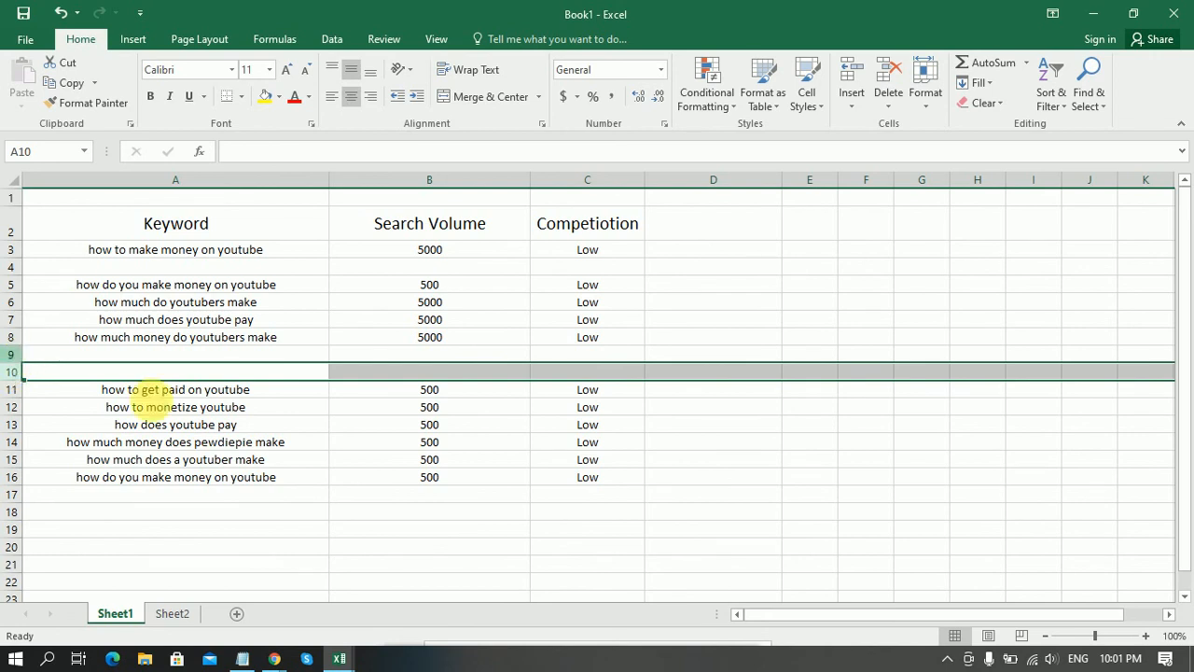
# Check the remaining keywords against row 7 and clear rows 13 and 14, "how does youtube pay" and "how much money does pewdiepie make".
pyautogui.click(163, 395)
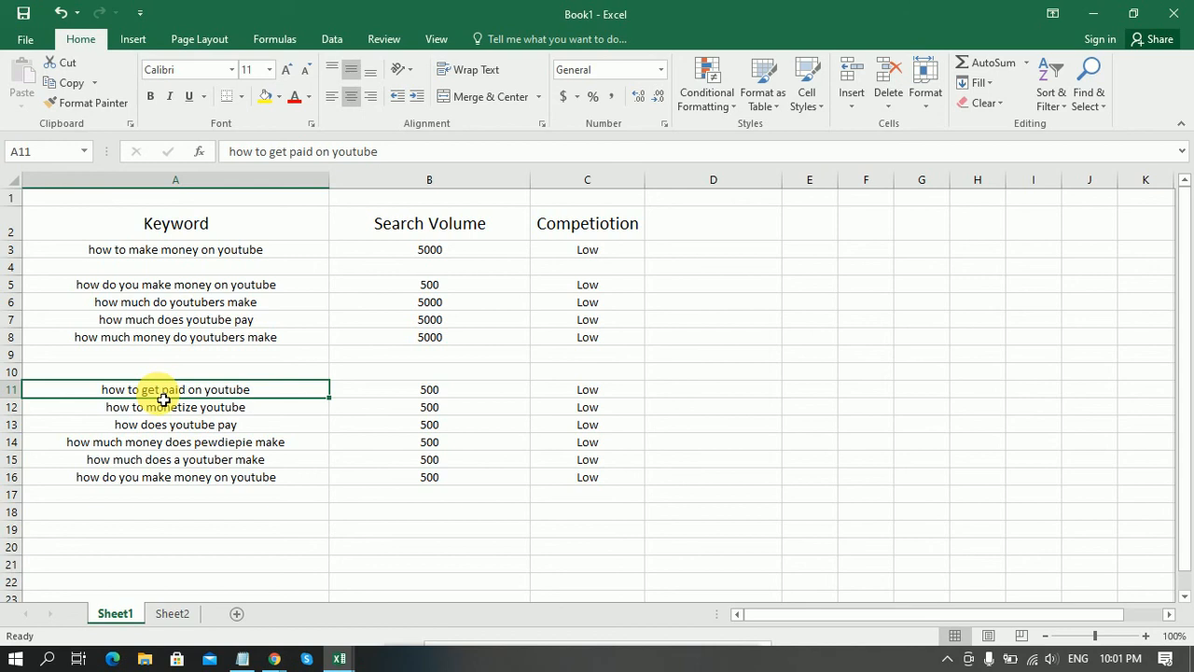
pyautogui.click(176, 407)
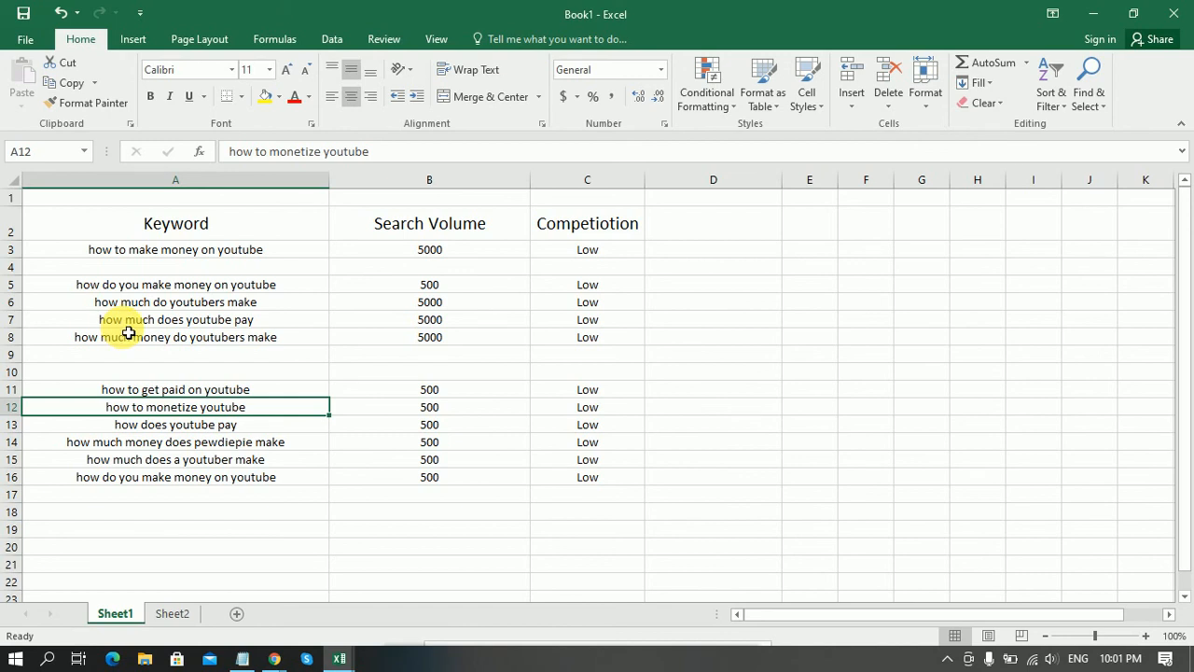
pyautogui.click(225, 326)
pyautogui.click(389, 324)
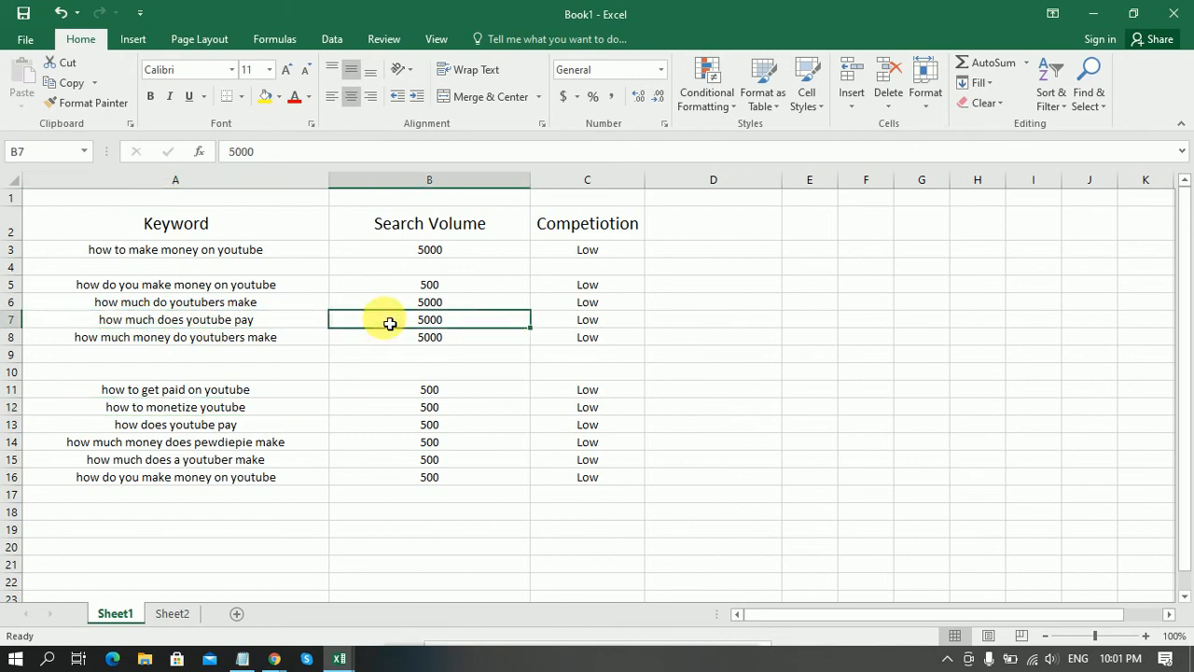
pyautogui.click(126, 425)
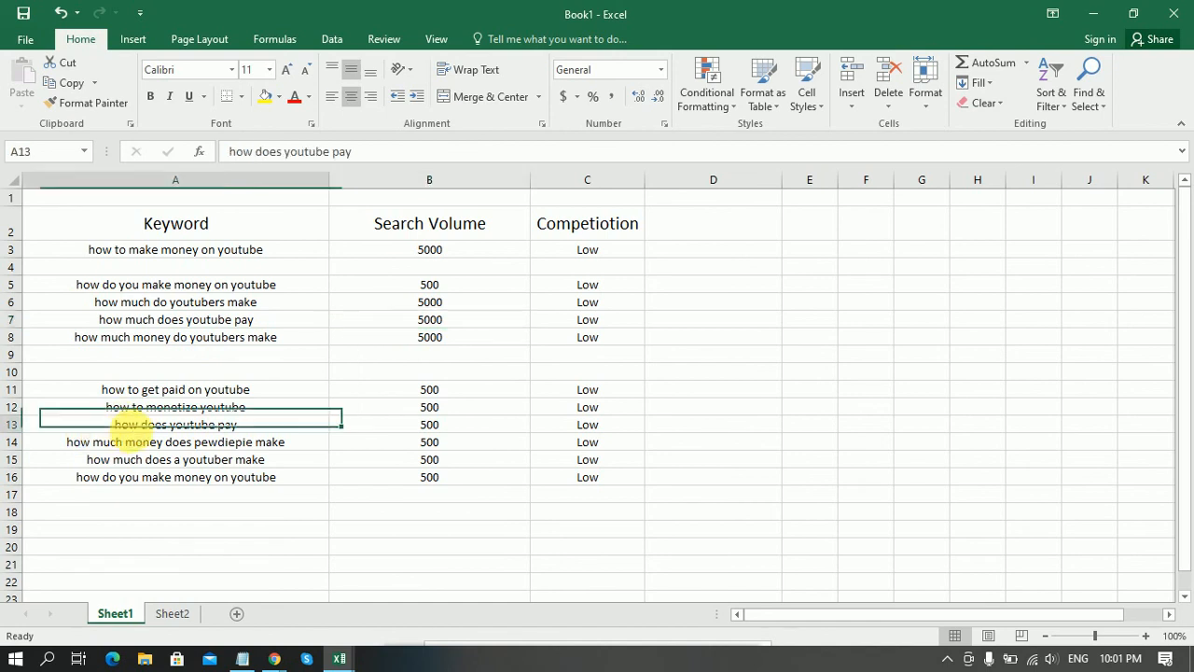
pyautogui.click(432, 427)
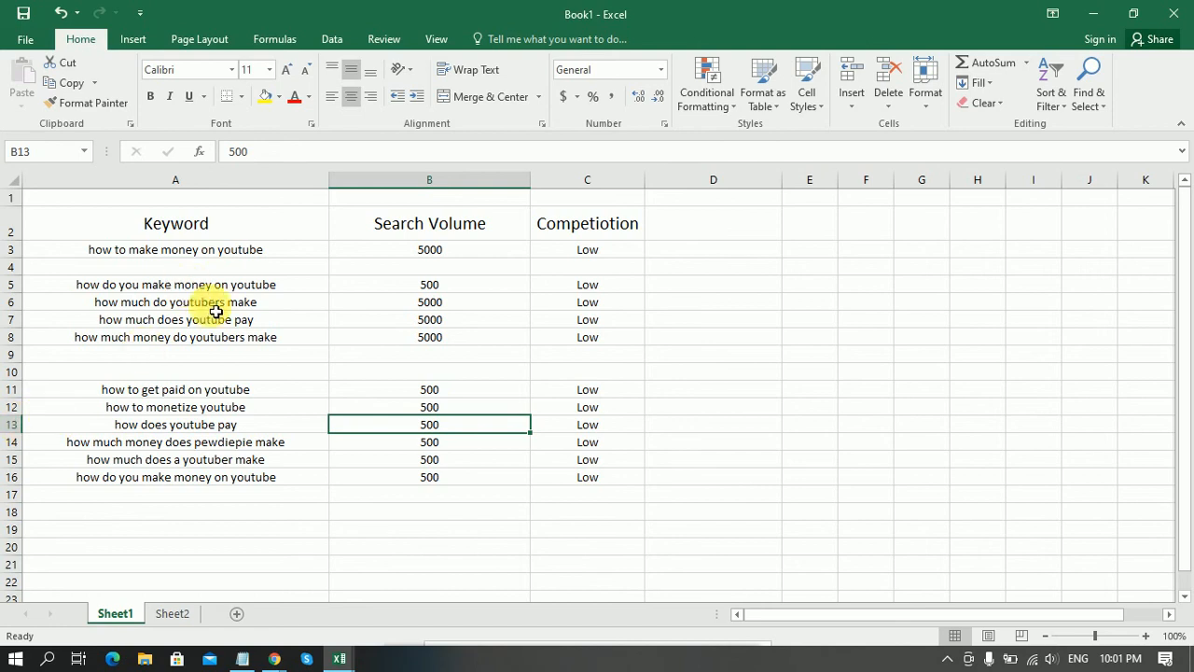
pyautogui.click(266, 320)
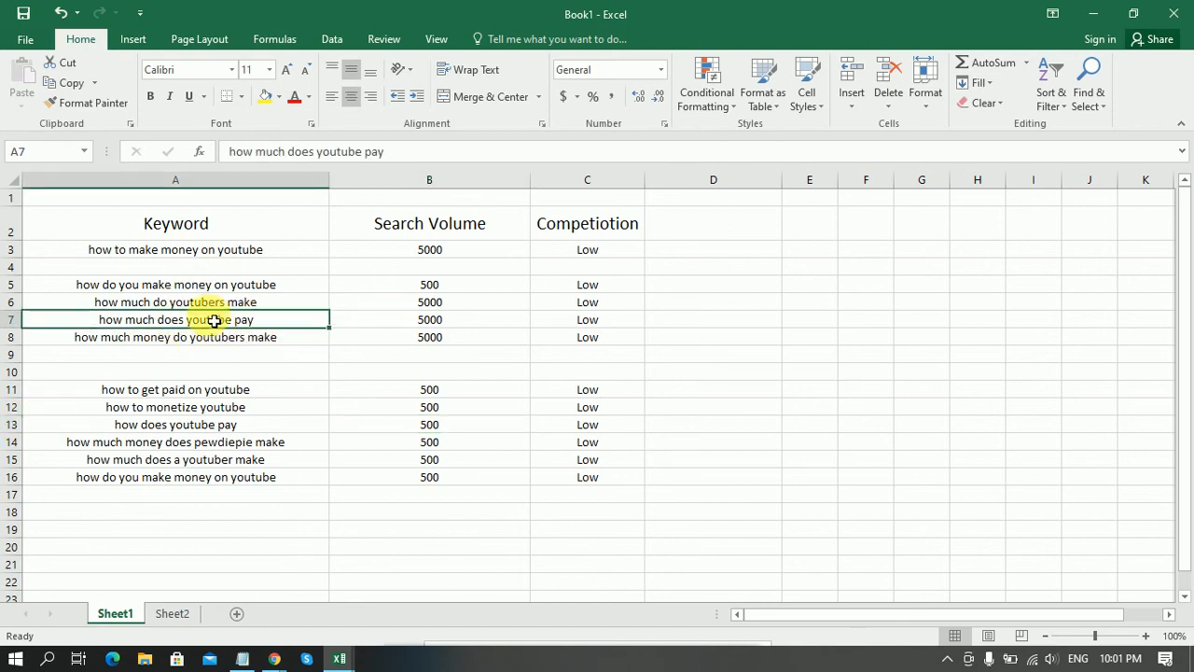
pyautogui.click(165, 422)
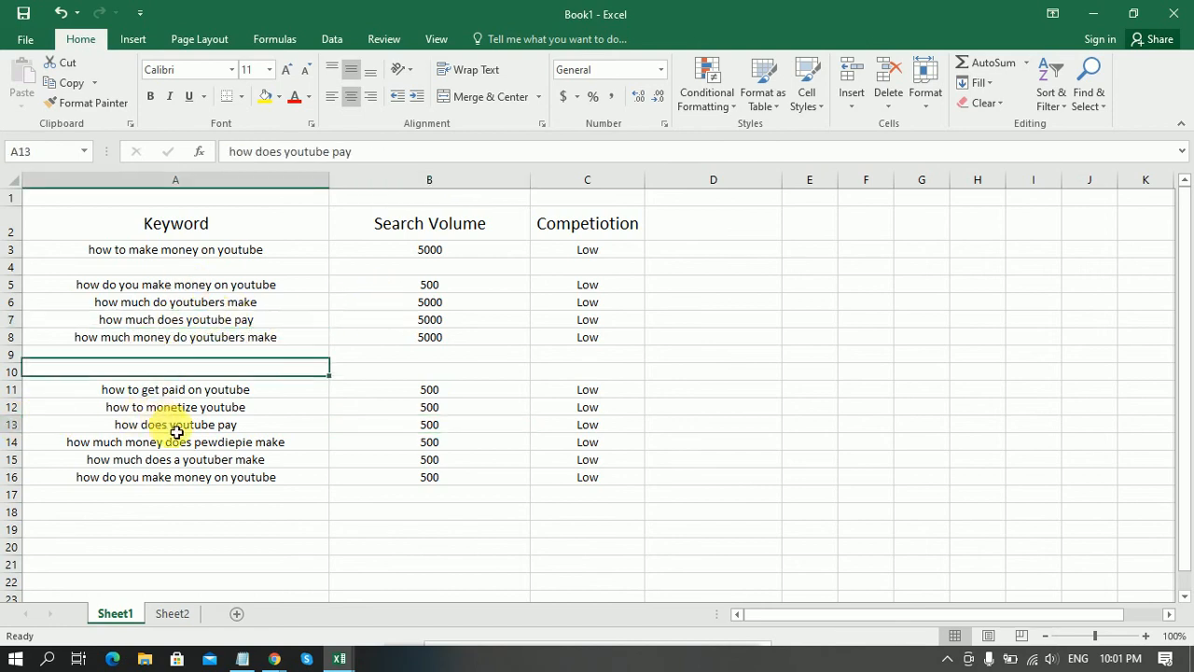
pyautogui.click(11, 427)
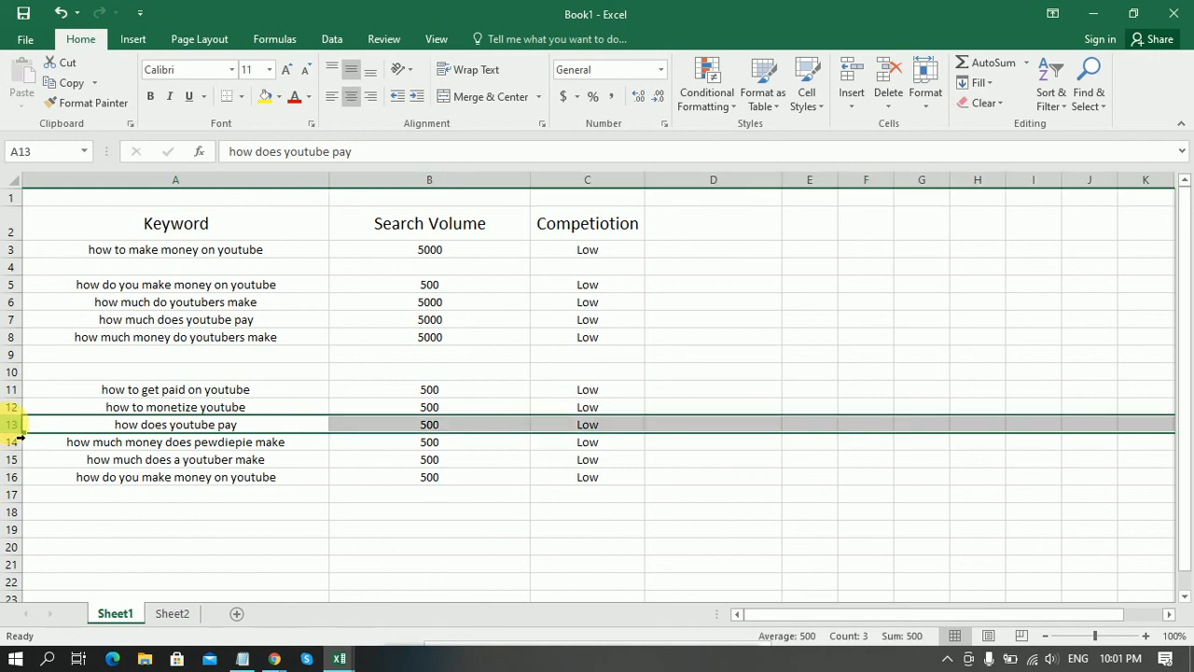
pyautogui.press('Delete')
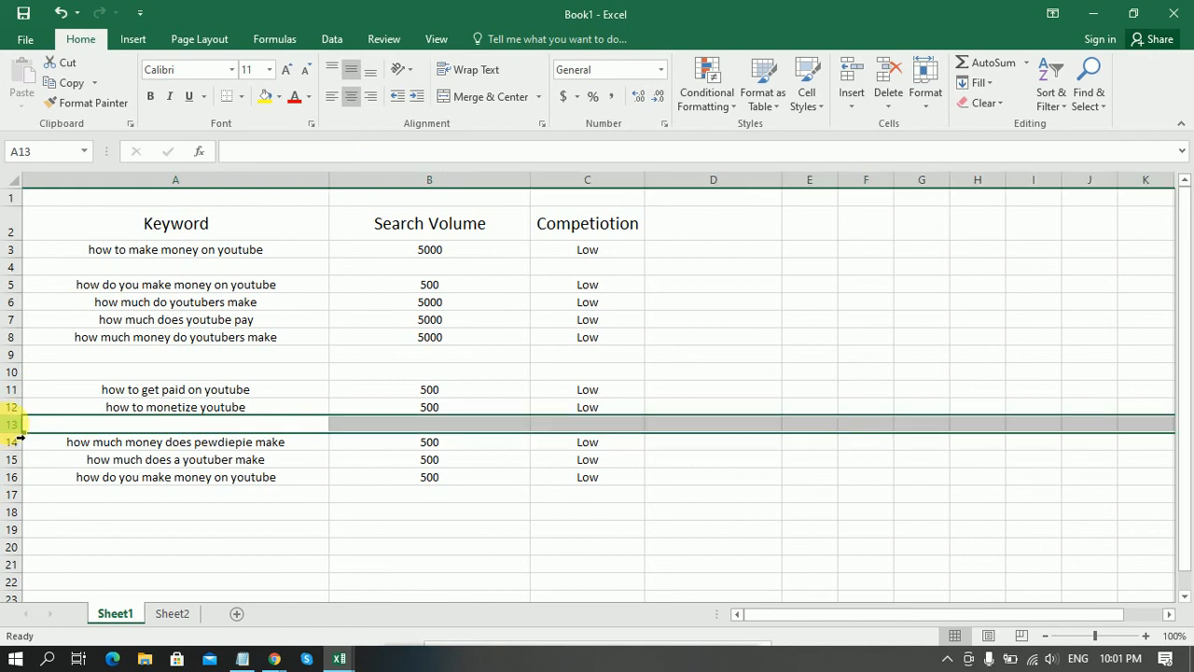
pyautogui.click(12, 442)
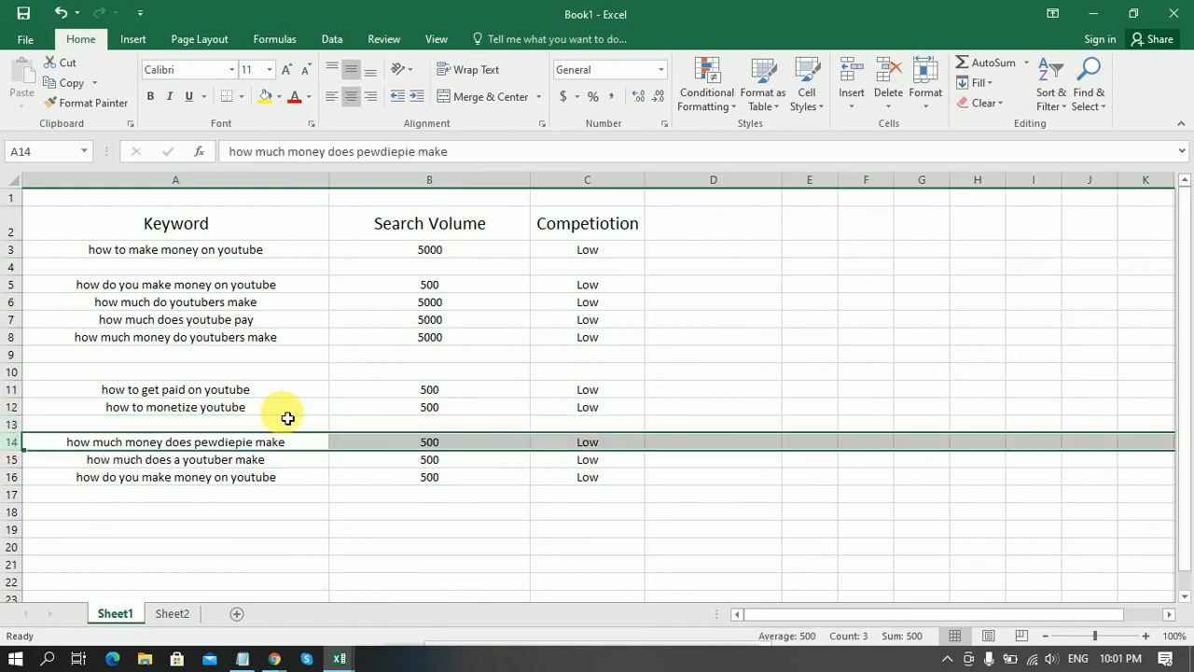
pyautogui.press('Delete')
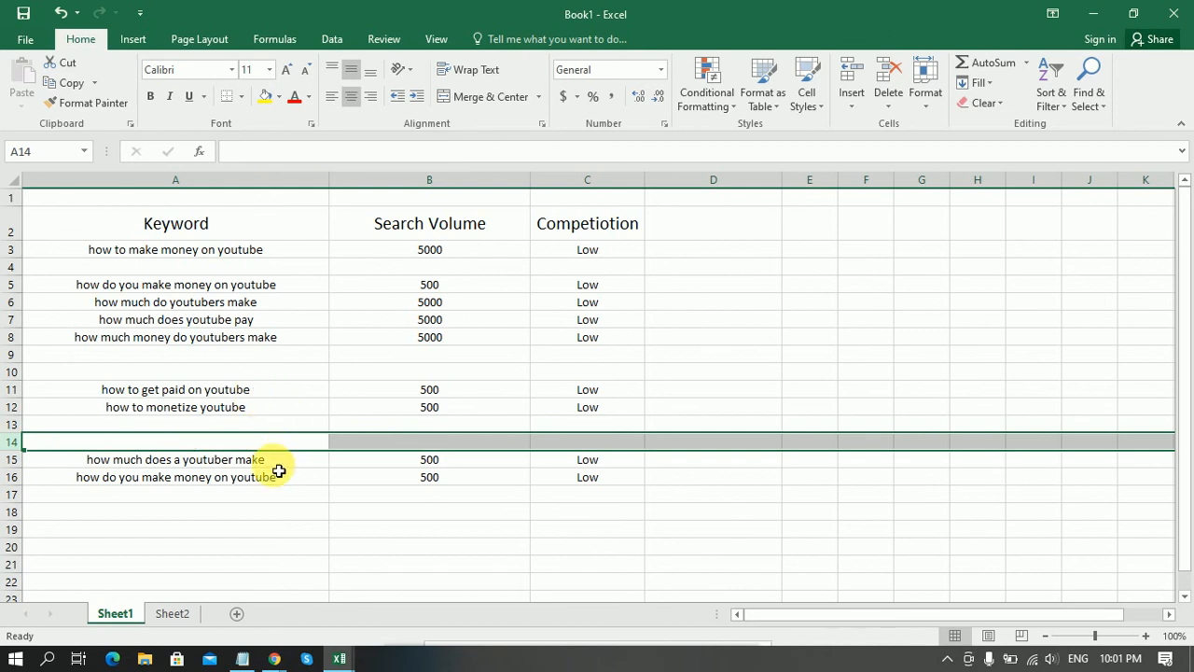
# Compare "how much does a youtuber make" and its search volume with row 6, and clear the contents of row 15.
pyautogui.click(276, 460)
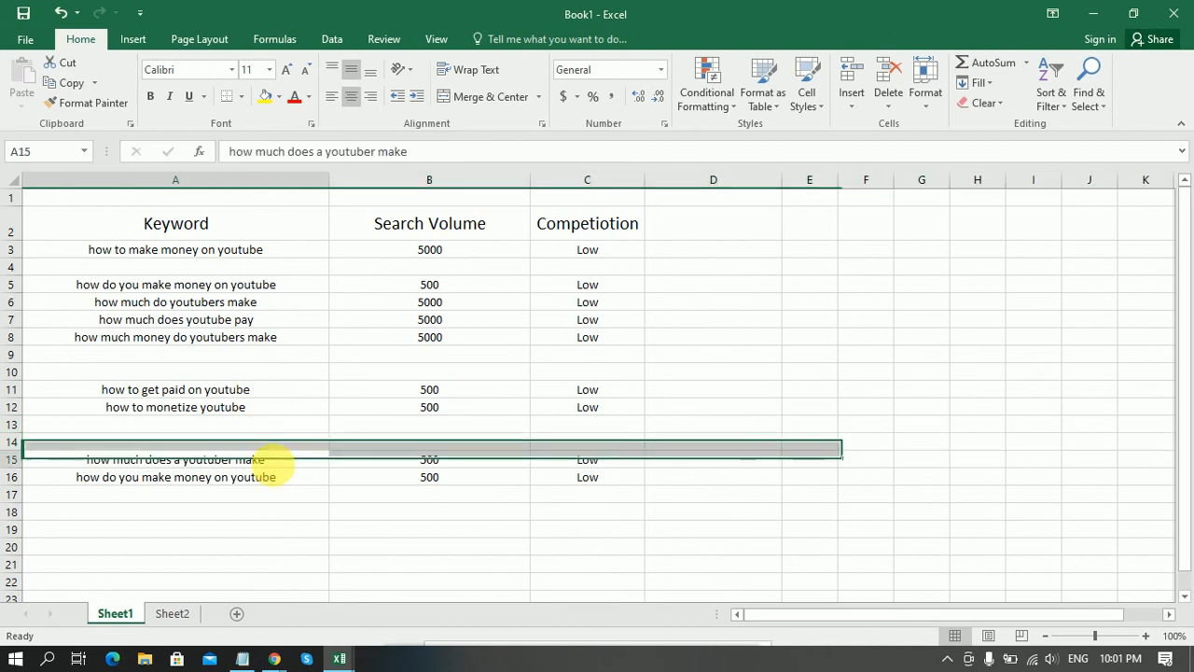
pyautogui.click(263, 306)
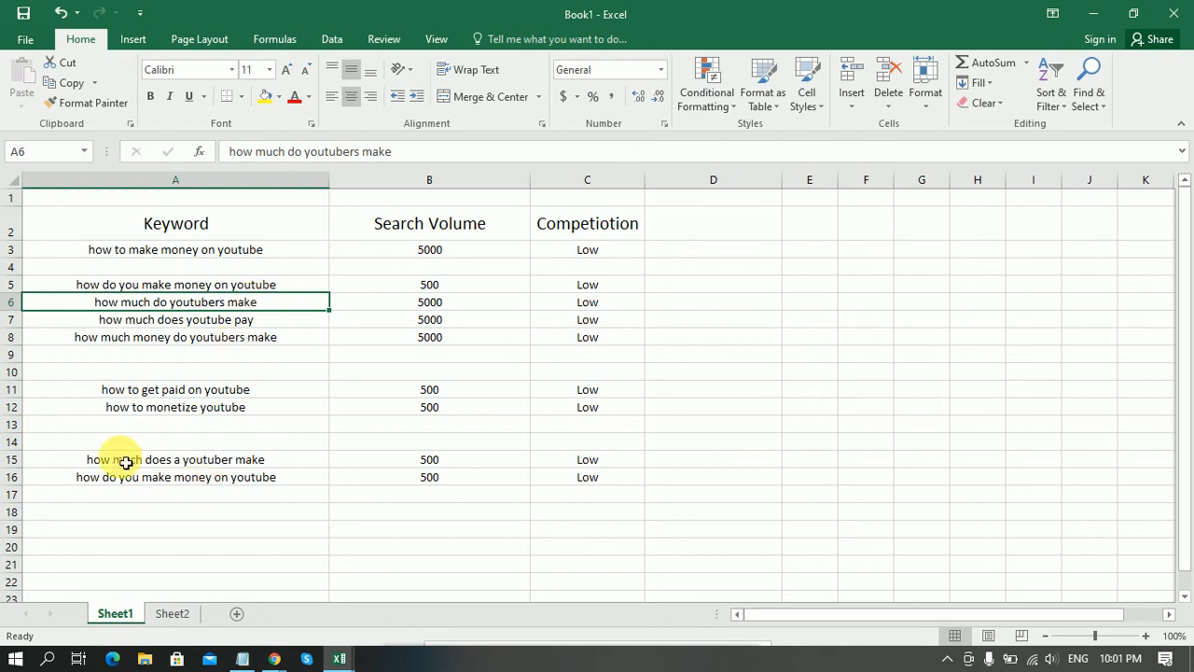
pyautogui.click(433, 300)
pyautogui.click(449, 461)
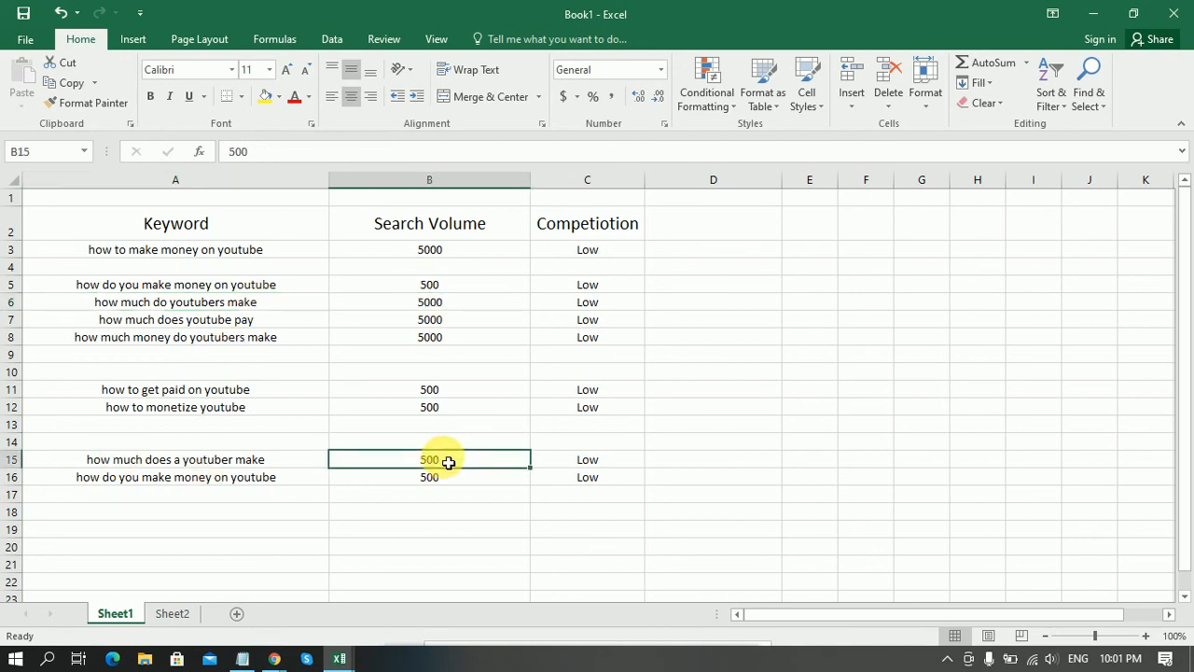
pyautogui.click(240, 461)
pyautogui.click(235, 307)
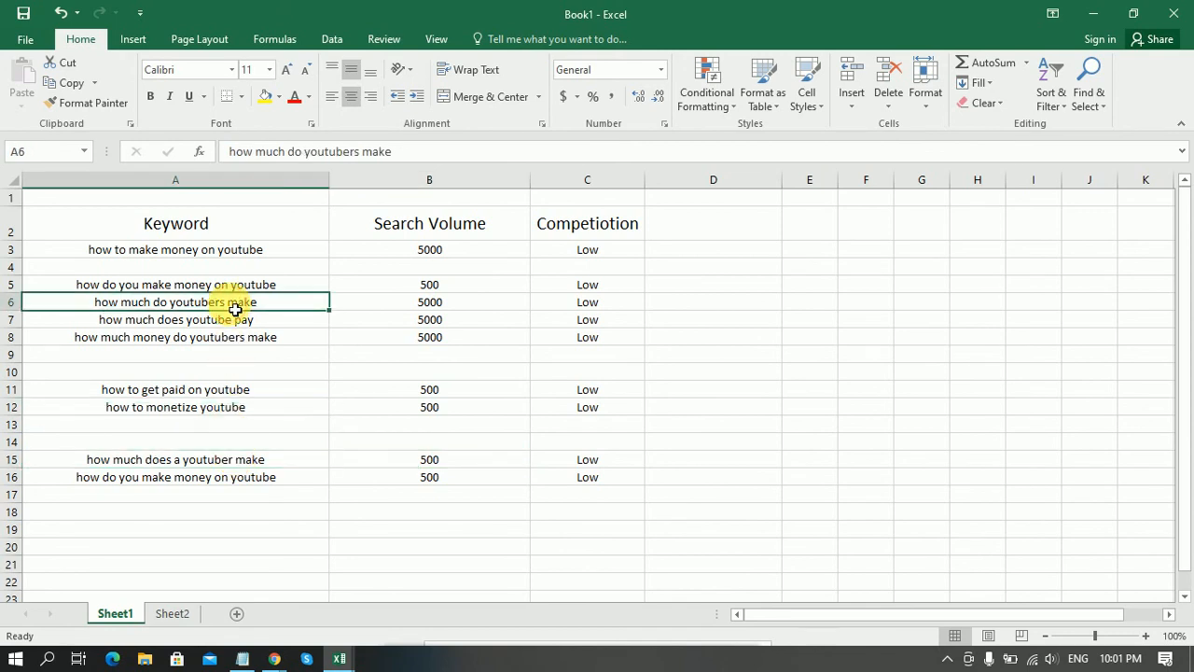
pyautogui.click(221, 462)
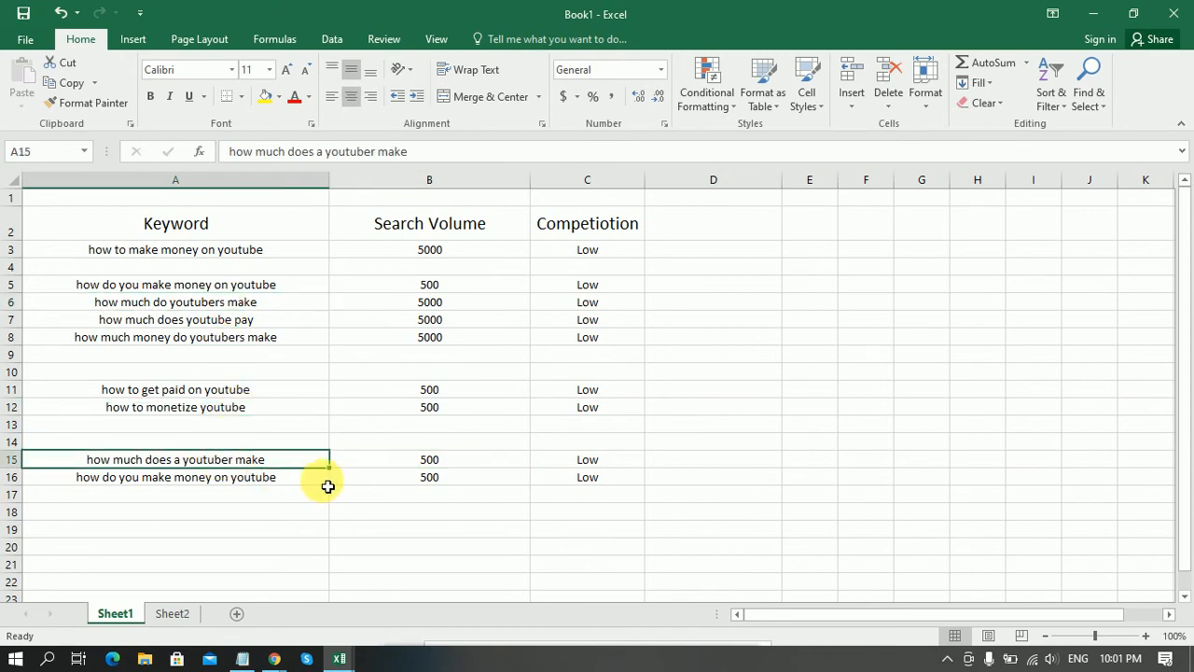
pyautogui.click(177, 306)
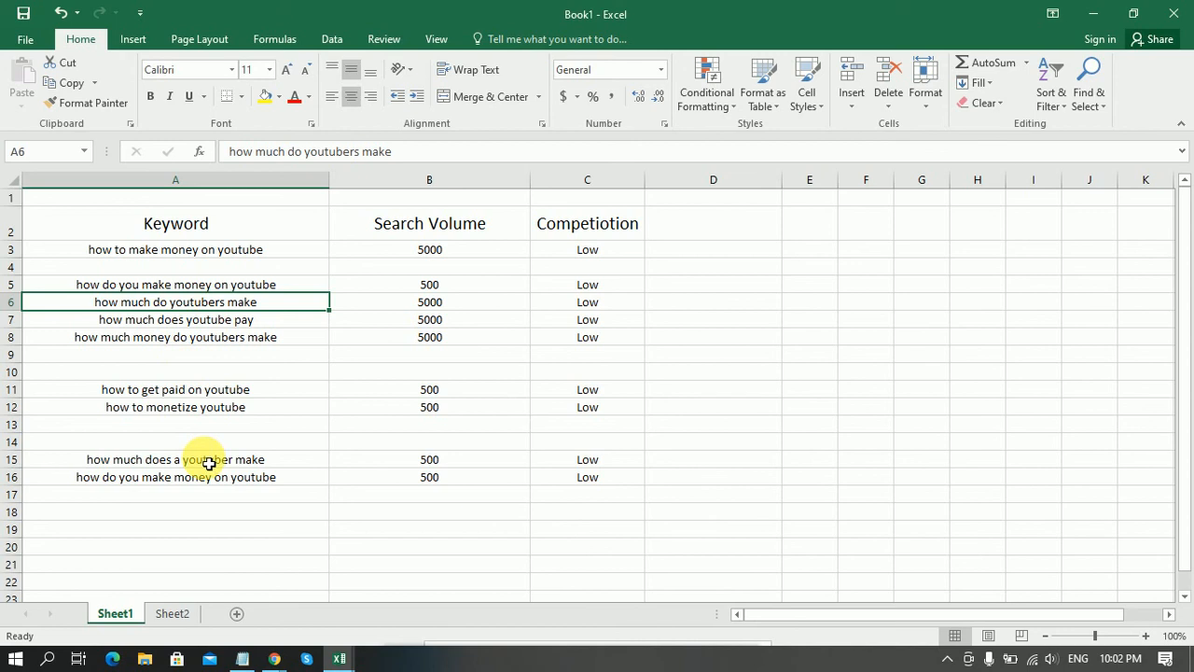
pyautogui.click(13, 458)
pyautogui.press('Delete')
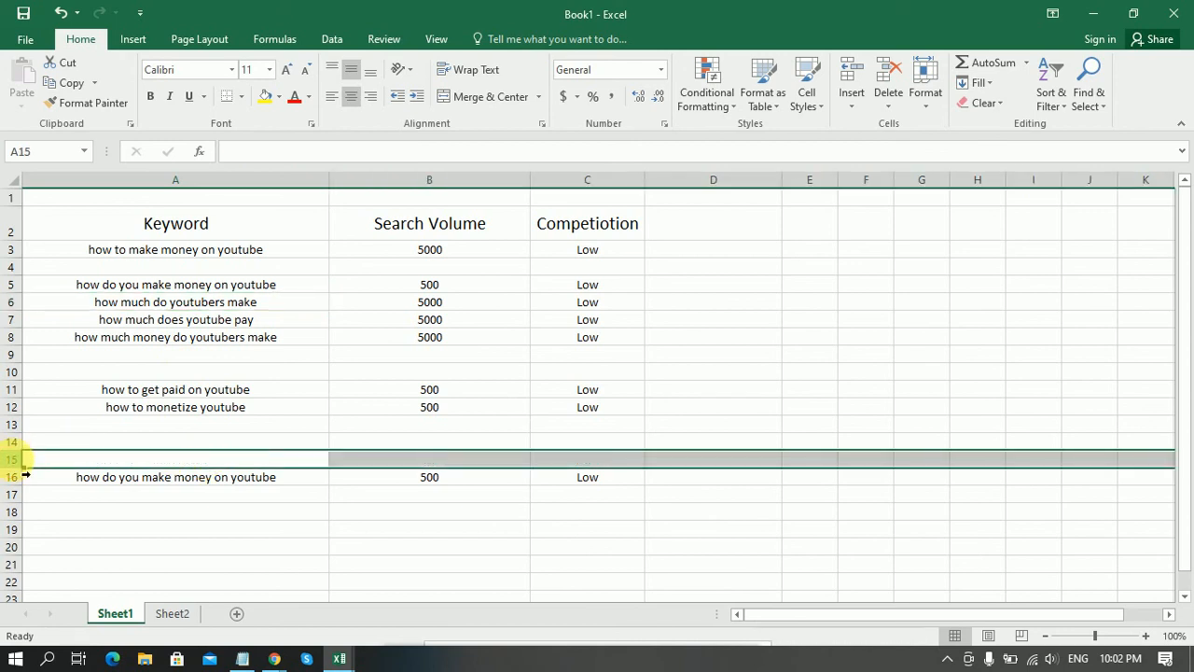
# Check the keyword in row 16 against row 5 and clear the contents of row 16.
pyautogui.click(181, 480)
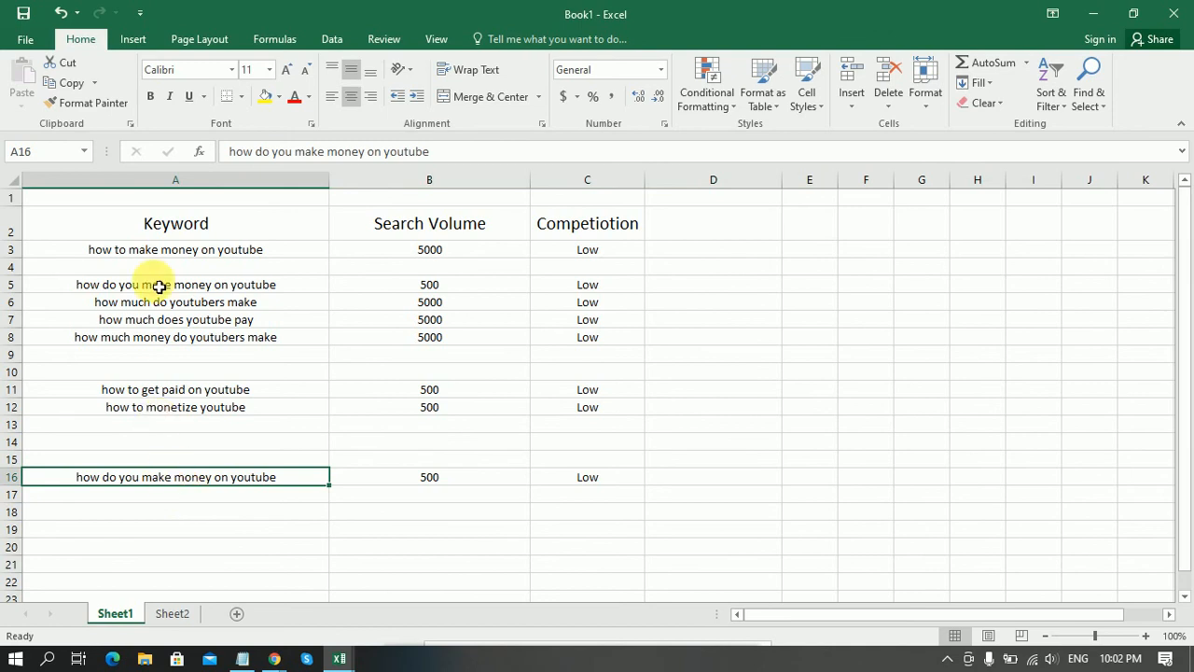
pyautogui.click(10, 476)
pyautogui.press('Delete')
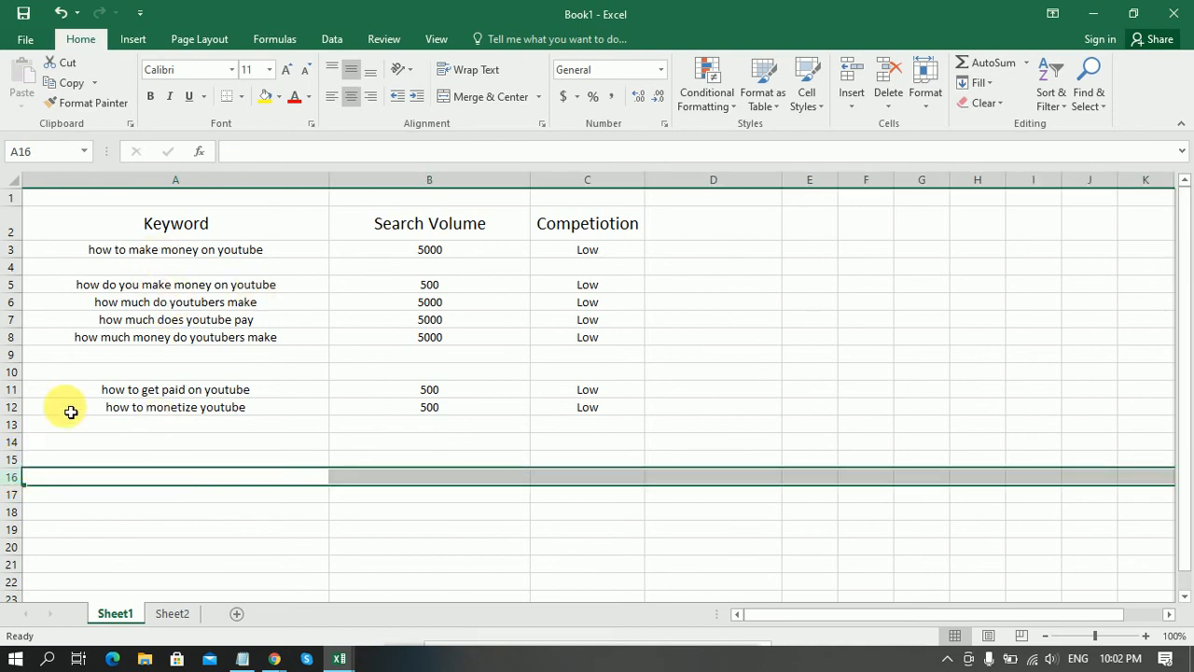
# Move the keywords "how to get paid on youtube" and "how to monetize youtube" with their data from rows 11 and 12 to rows 9 and 10.
pyautogui.moveTo(88, 389); pyautogui.dragTo(568, 413)
pyautogui.hotkey('ctrl', 'c')
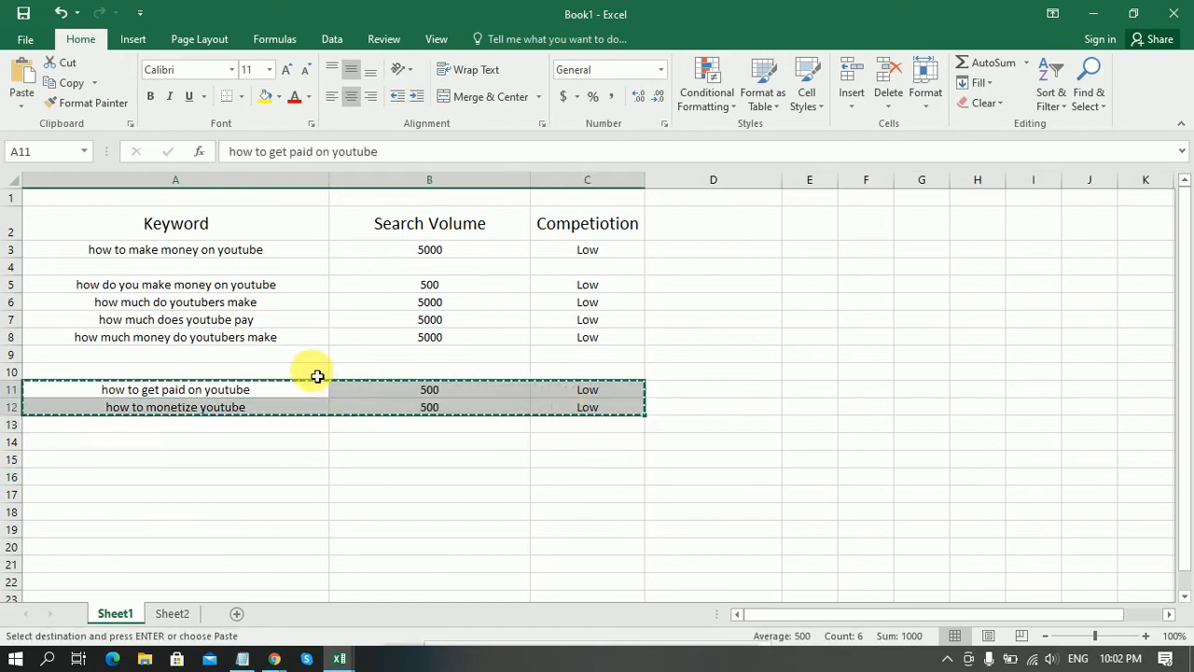
pyautogui.click(318, 362)
pyautogui.hotkey('ctrl', 'v')
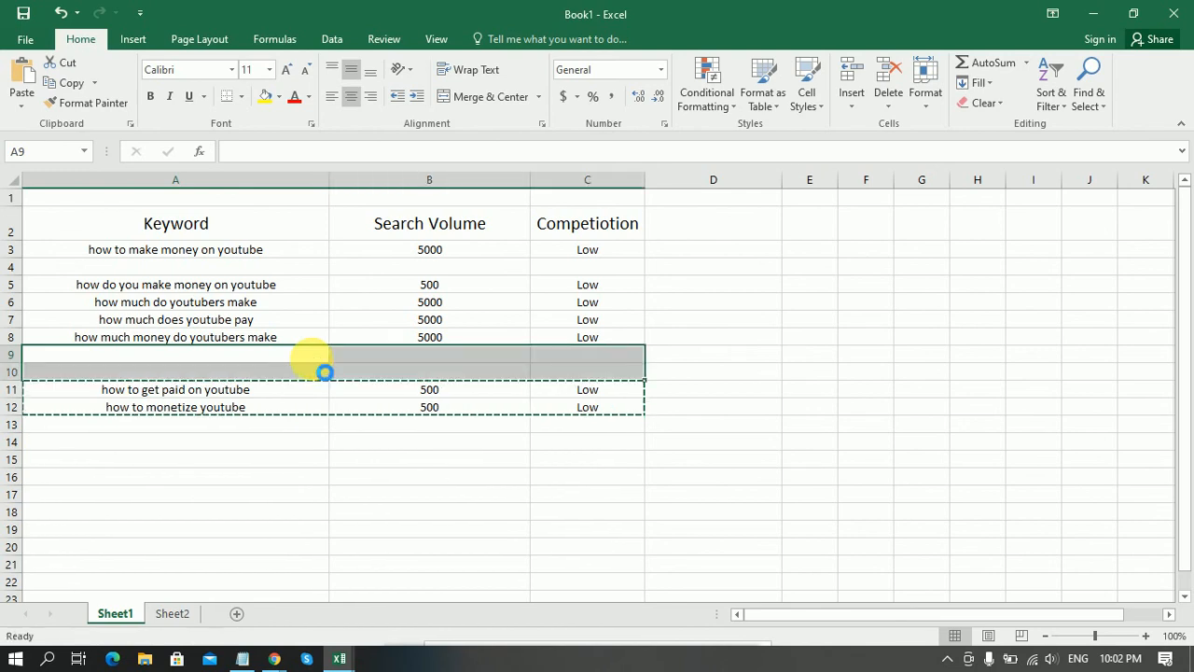
pyautogui.click(267, 475)
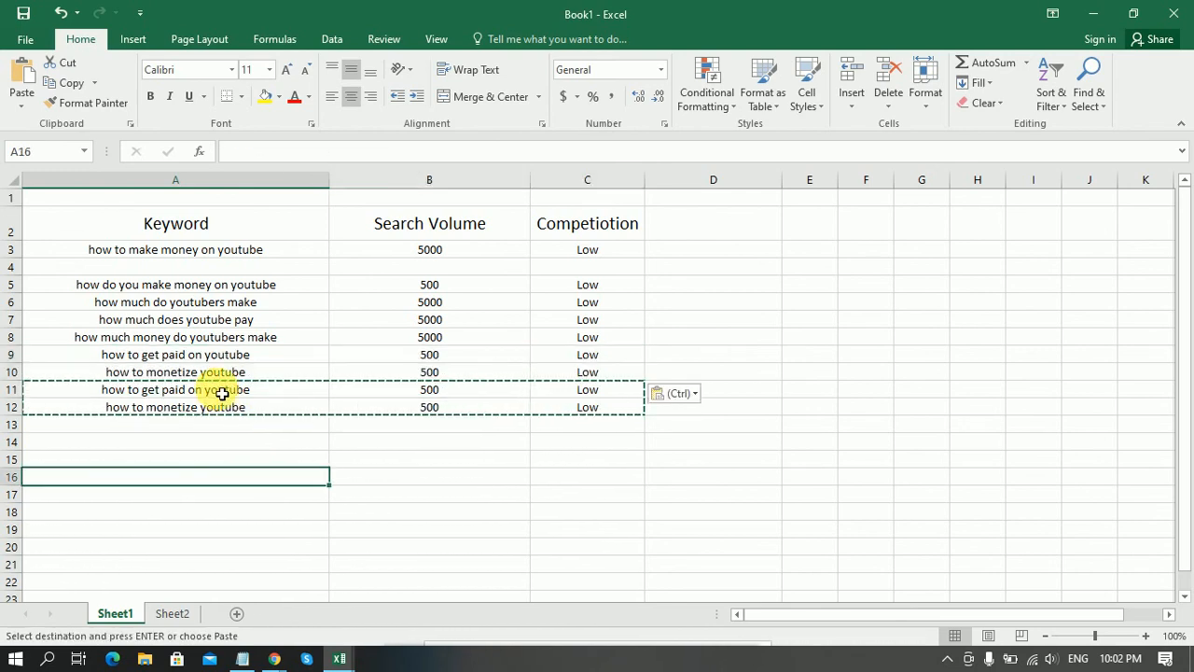
pyautogui.moveTo(221, 392); pyautogui.dragTo(599, 427)
pyautogui.press('Delete')
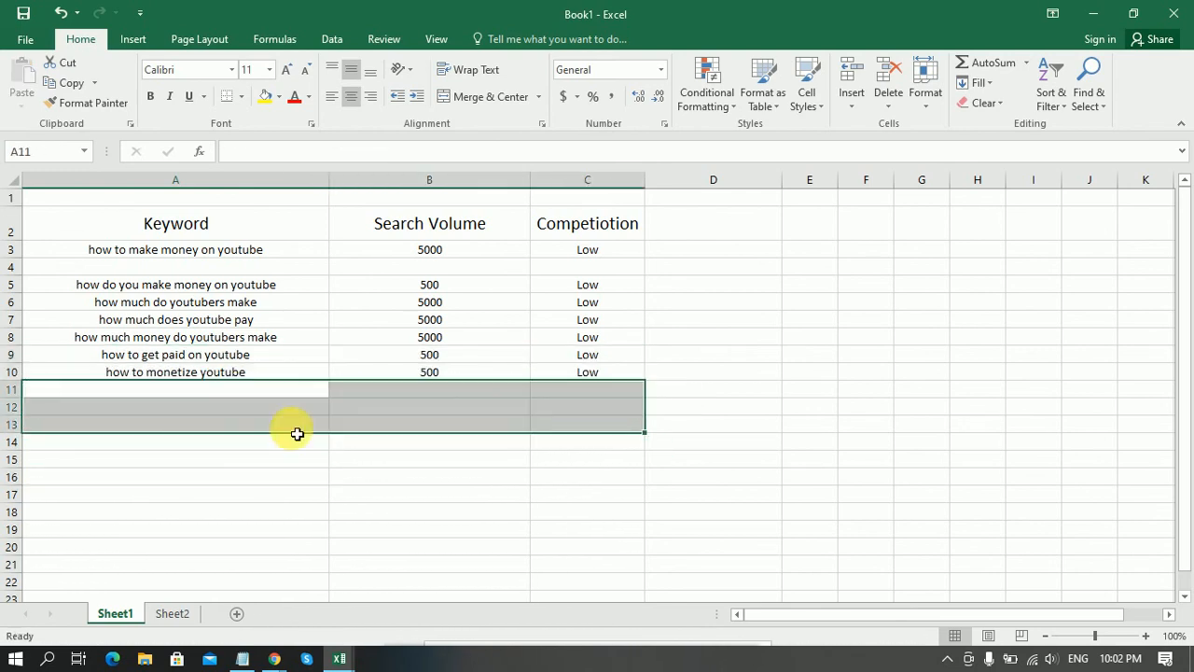
pyautogui.click(143, 513)
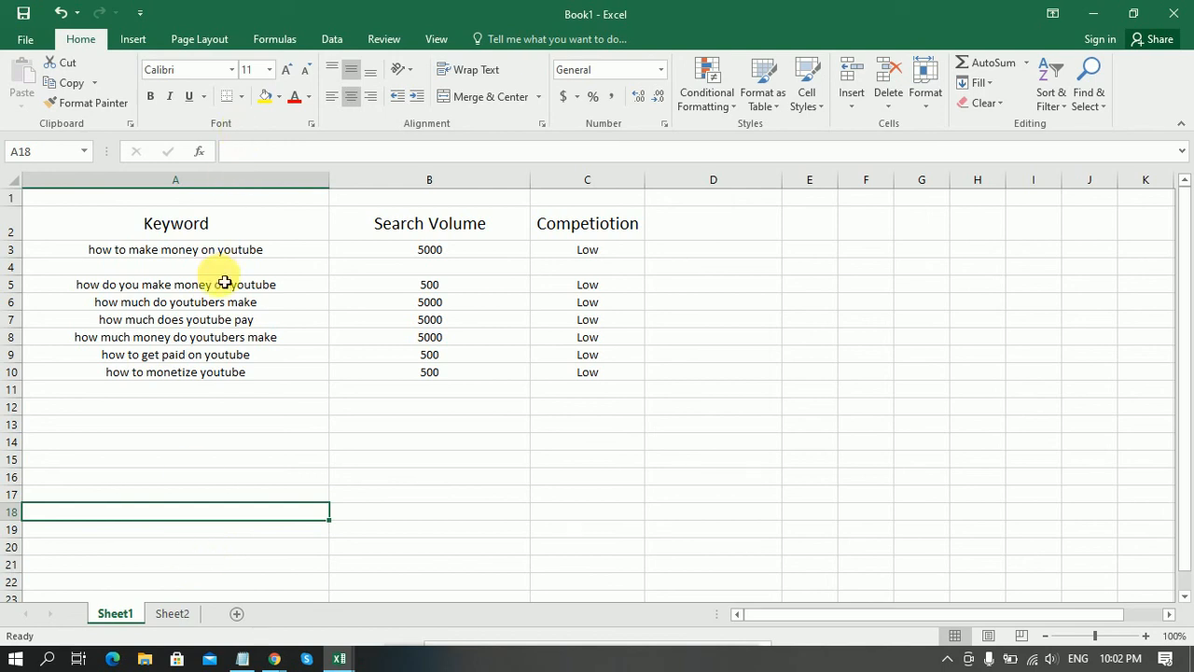
# Review the main keyword in row 3 and the group of related keywords in rows 5 to 10.
pyautogui.click(250, 258)
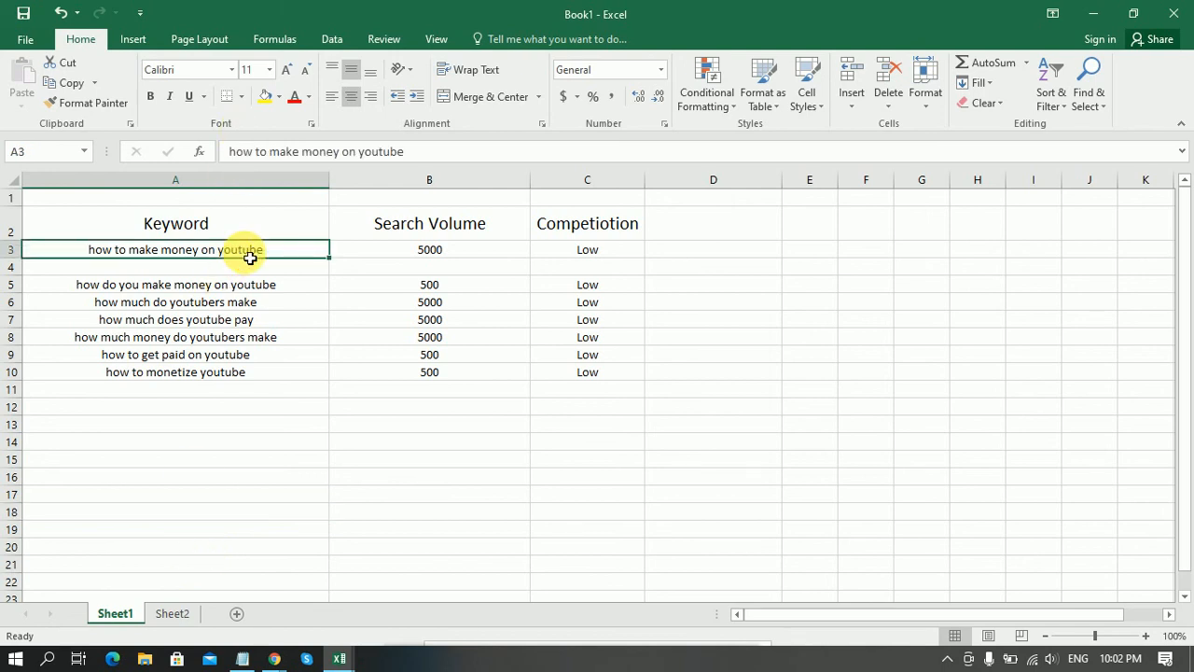
pyautogui.moveTo(295, 284); pyautogui.dragTo(606, 368)
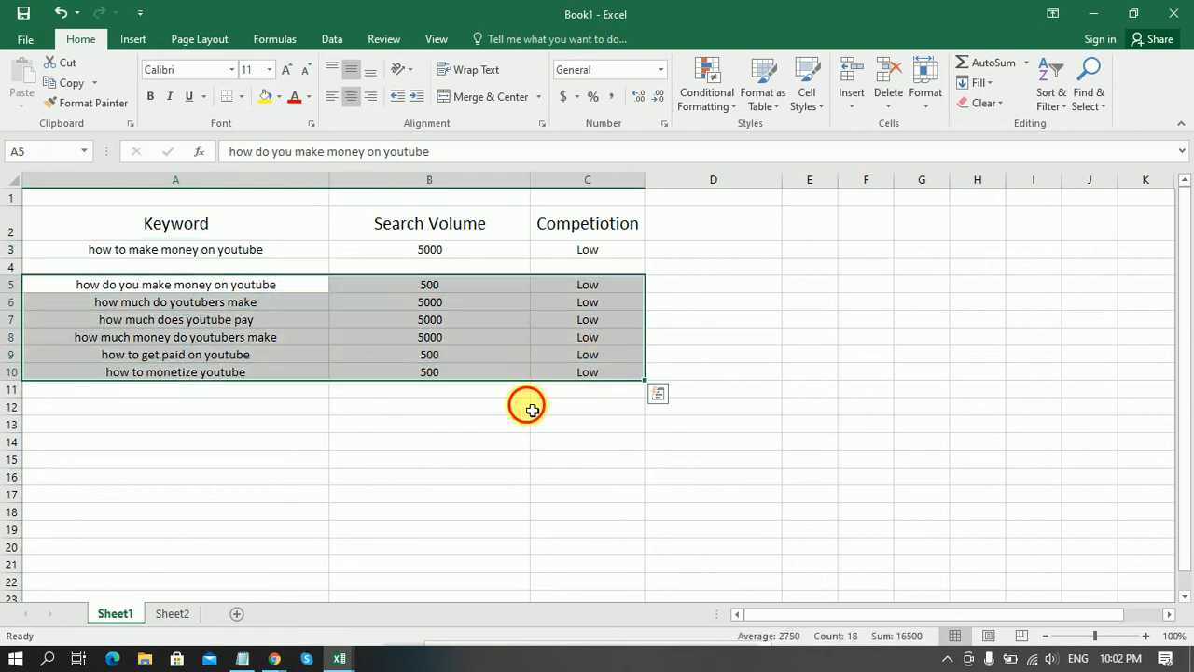
pyautogui.click(512, 411)
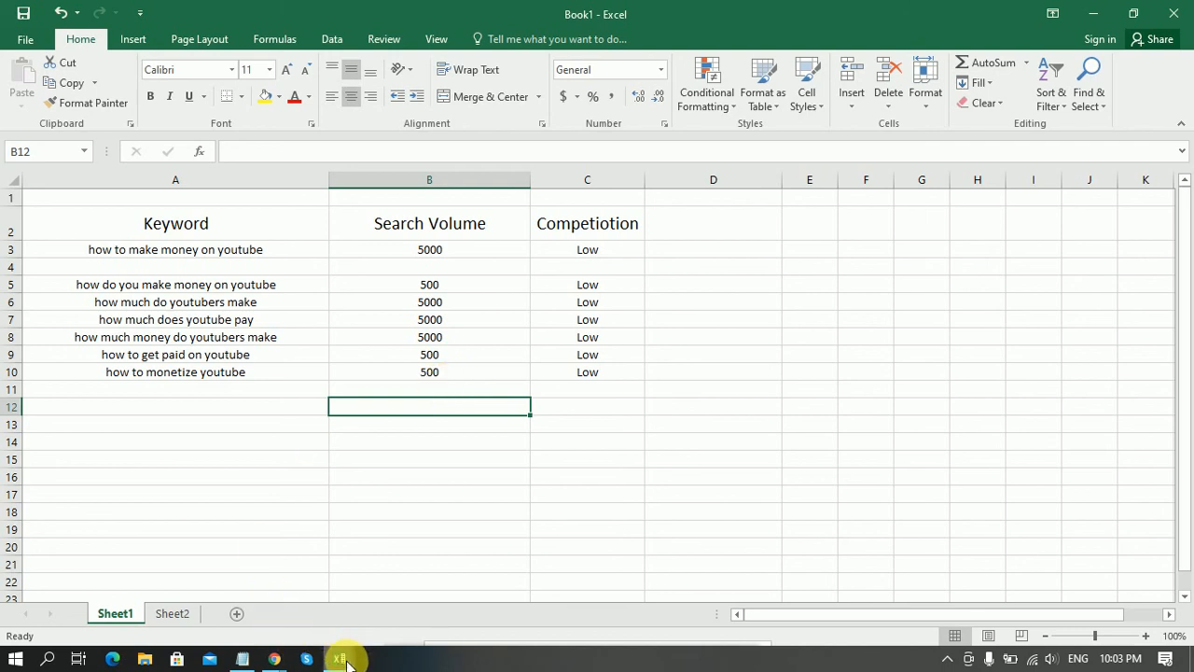
pyautogui.click(119, 478)
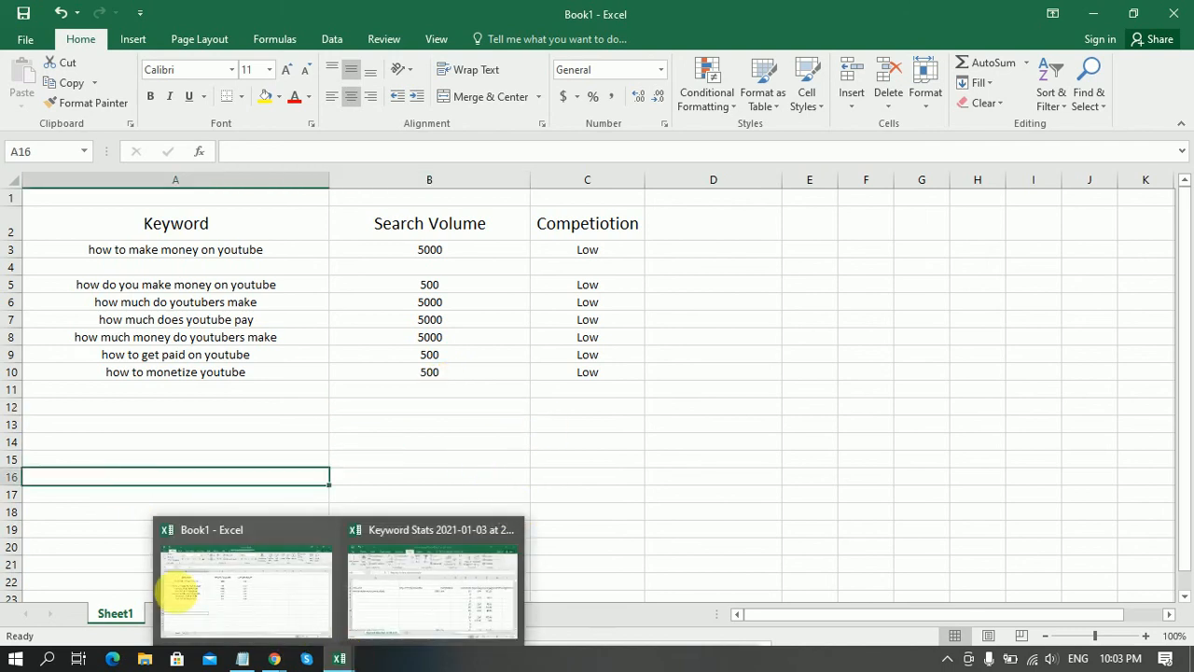
pyautogui.click(118, 515)
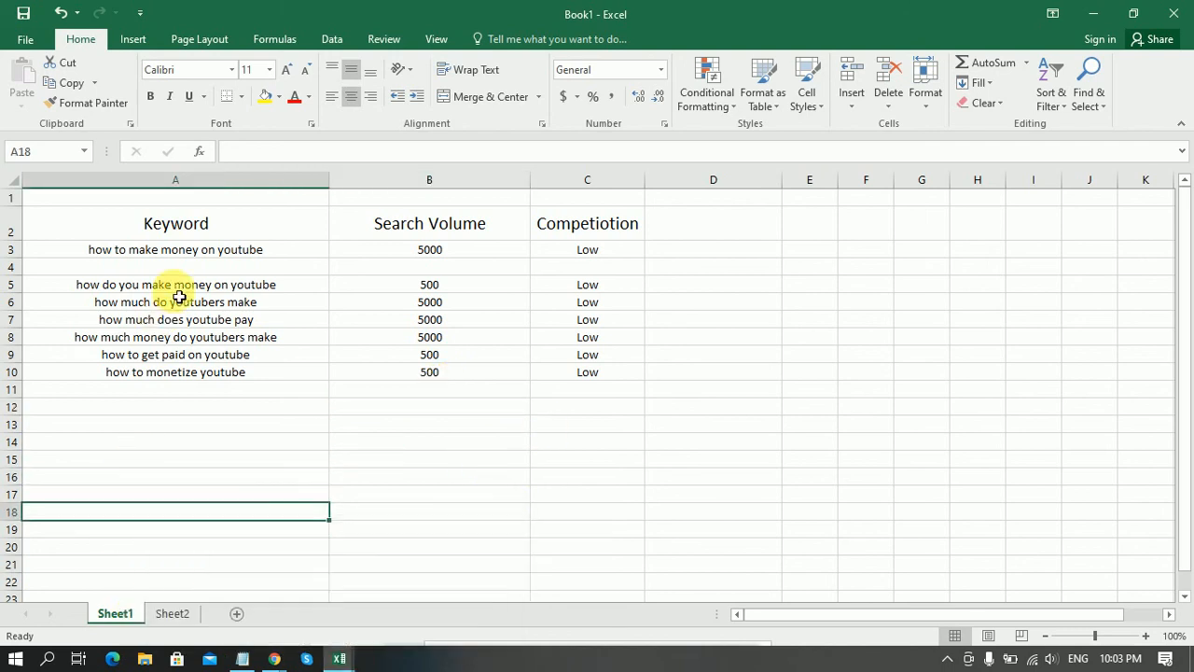
# Copy the keyword "how to make money as a kid" from cell A4 of Sheet2 and switch to the Google Ads keyword plan in Chrome.
pyautogui.click(173, 613)
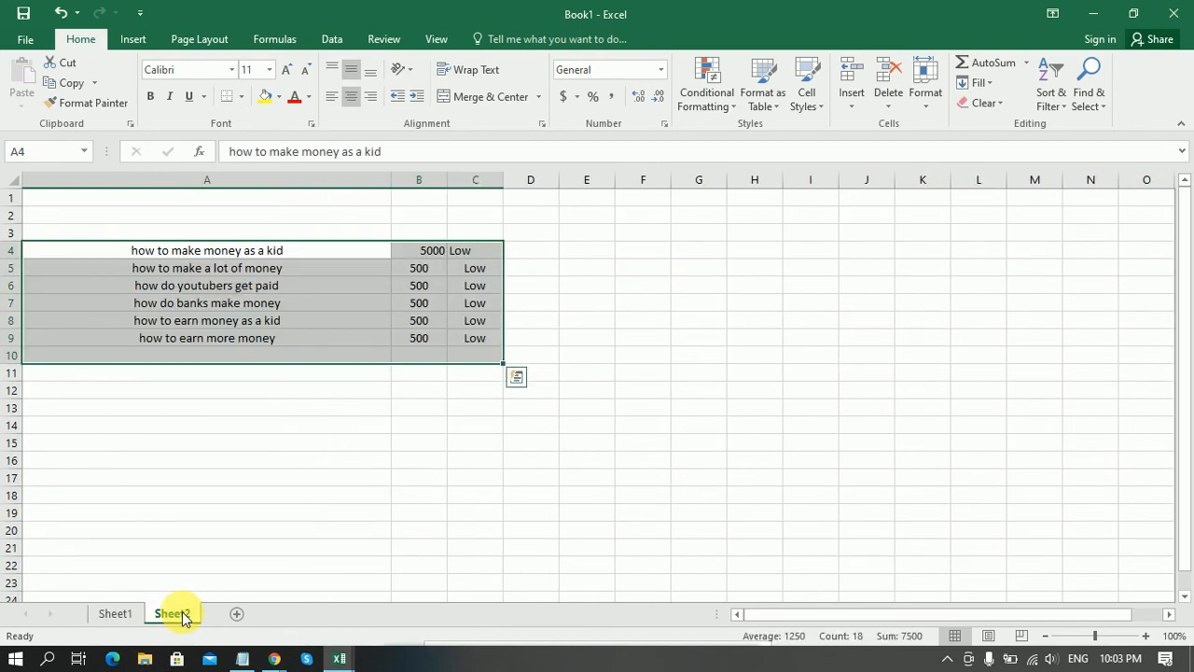
pyautogui.click(196, 254)
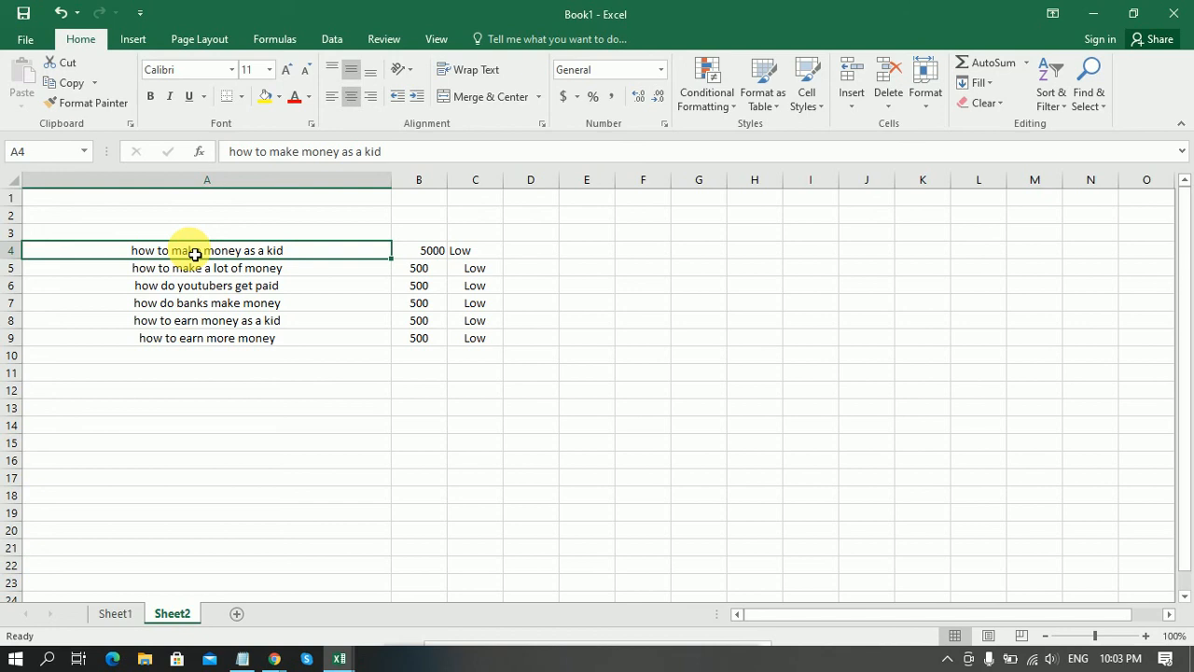
pyautogui.hotkey('ctrl', 'c')
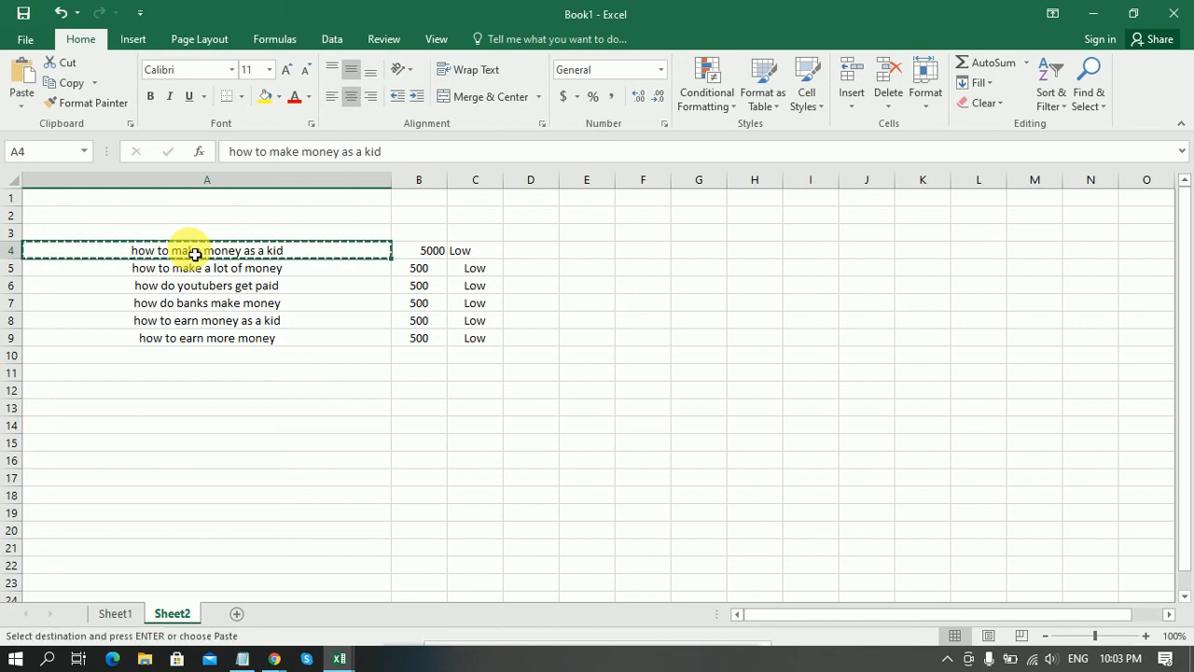
pyautogui.click(1096, 13)
pyautogui.click(432, 14)
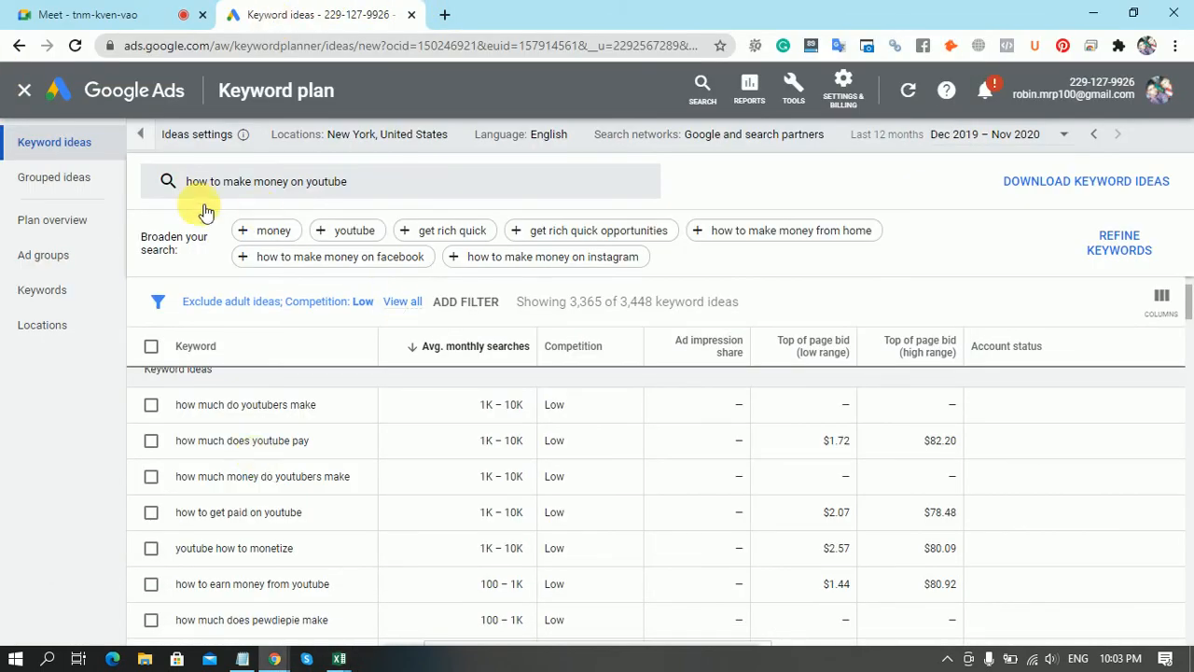
# Replace the keyword plan's search term with "how to make money as a kid" and get the results.
pyautogui.click(267, 186)
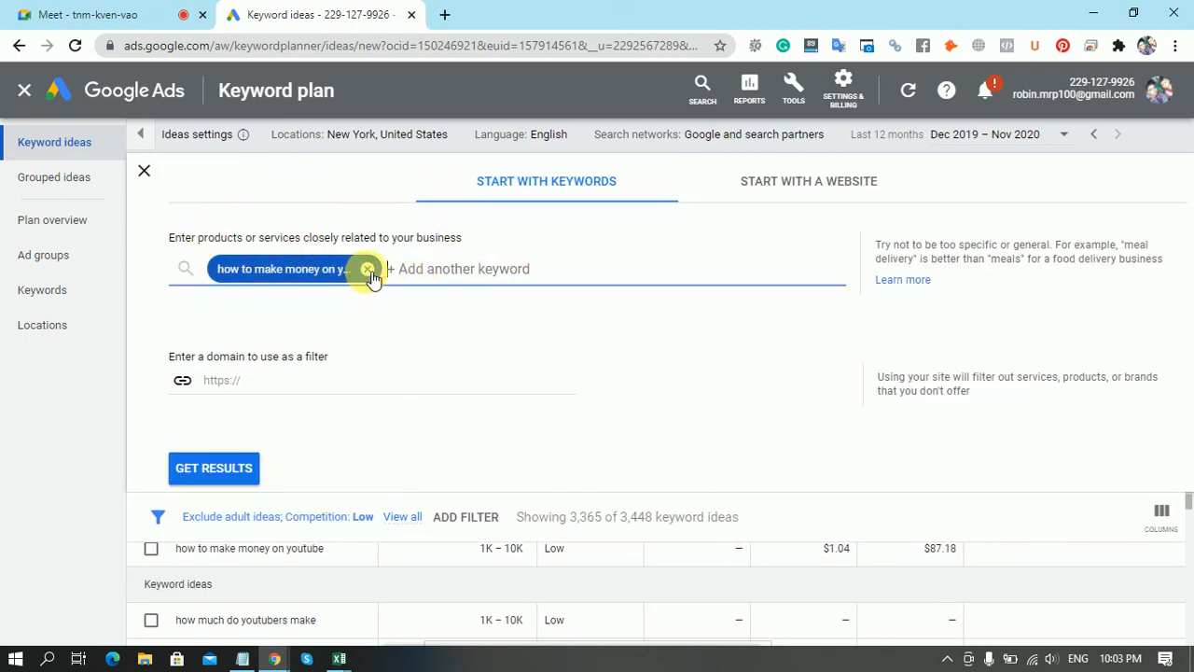
pyautogui.click(368, 269)
pyautogui.hotkey('ctrl', 'v')
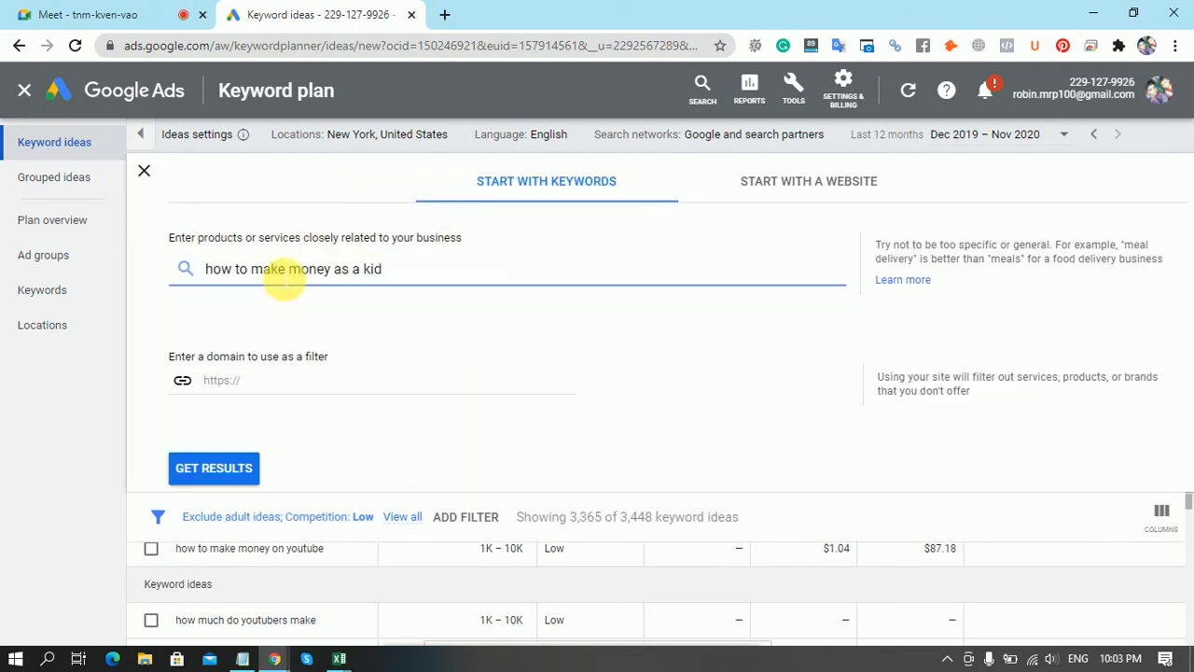
pyautogui.press('Return')
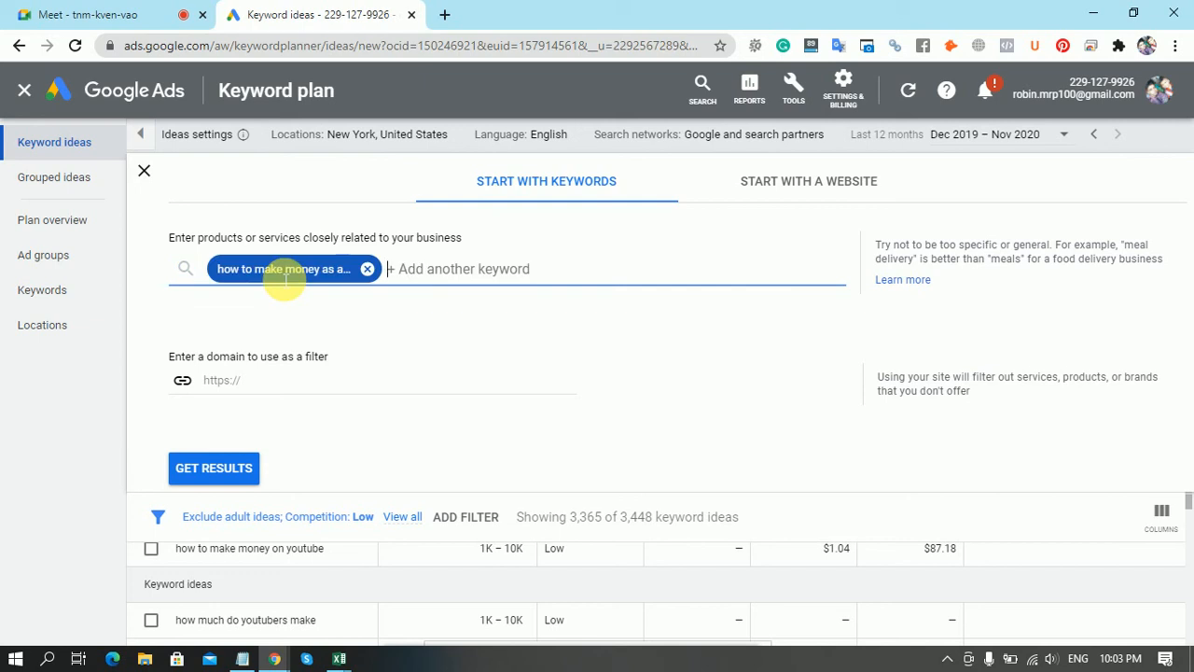
pyautogui.click(200, 478)
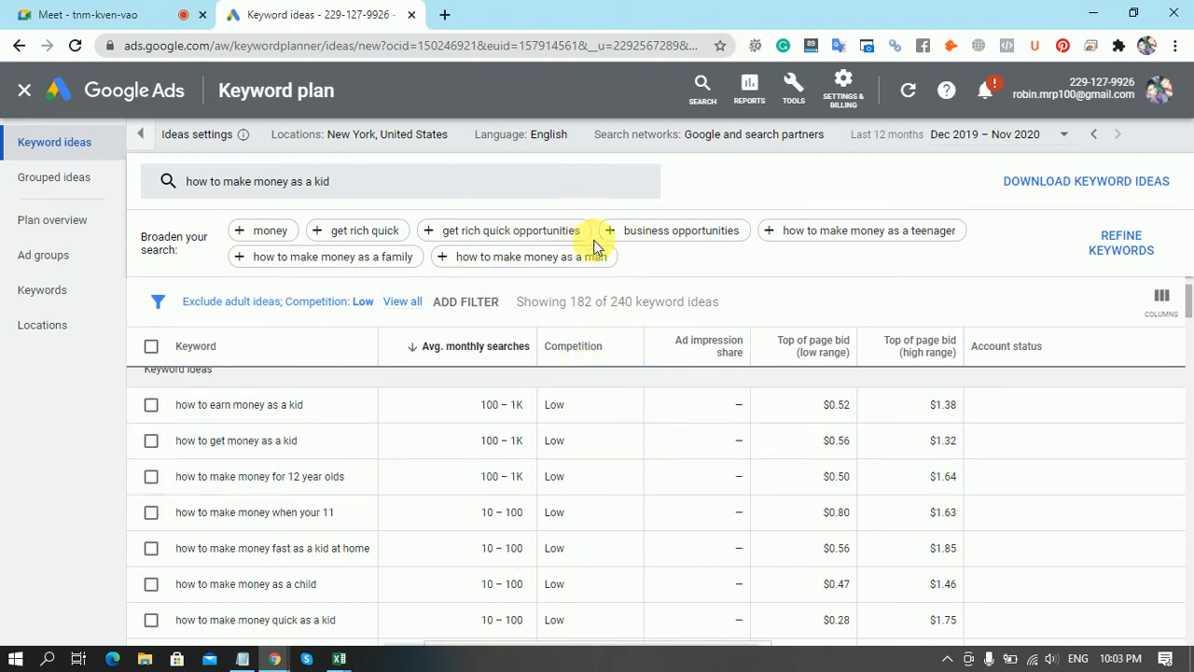
# Look through the keyword ideas, download them as a .csv file and open the file in a maximized Excel window.
pyautogui.scroll(-4, 547, 461)
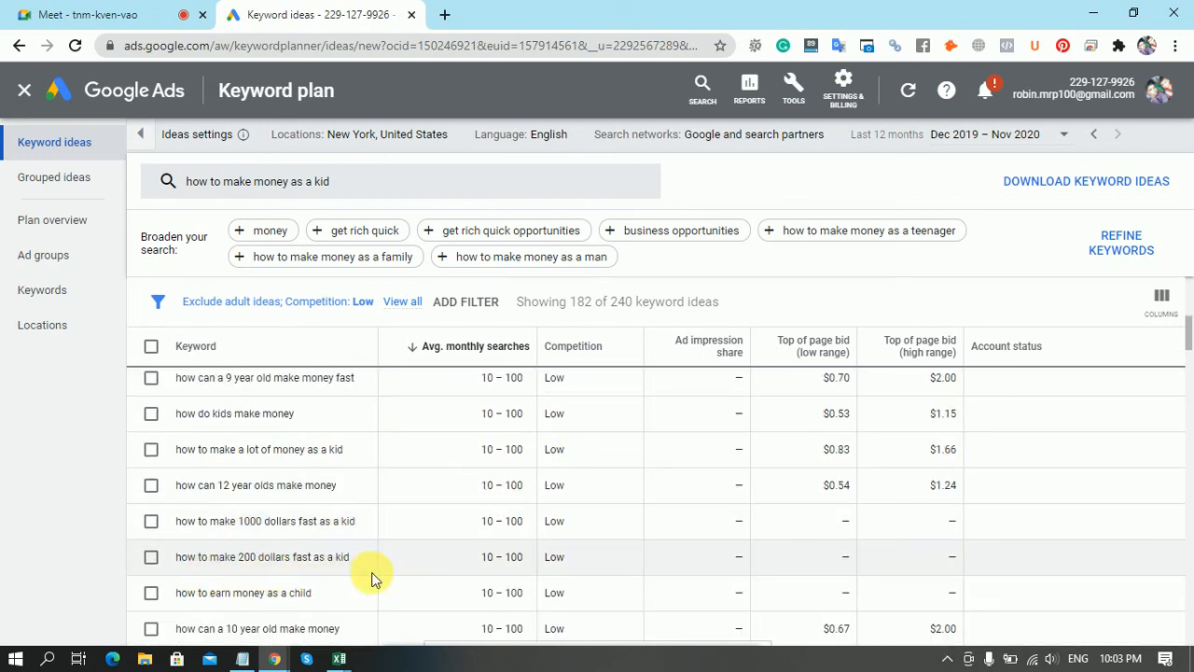
pyautogui.scroll(-1, 523, 559)
pyautogui.scroll(5, 547, 540)
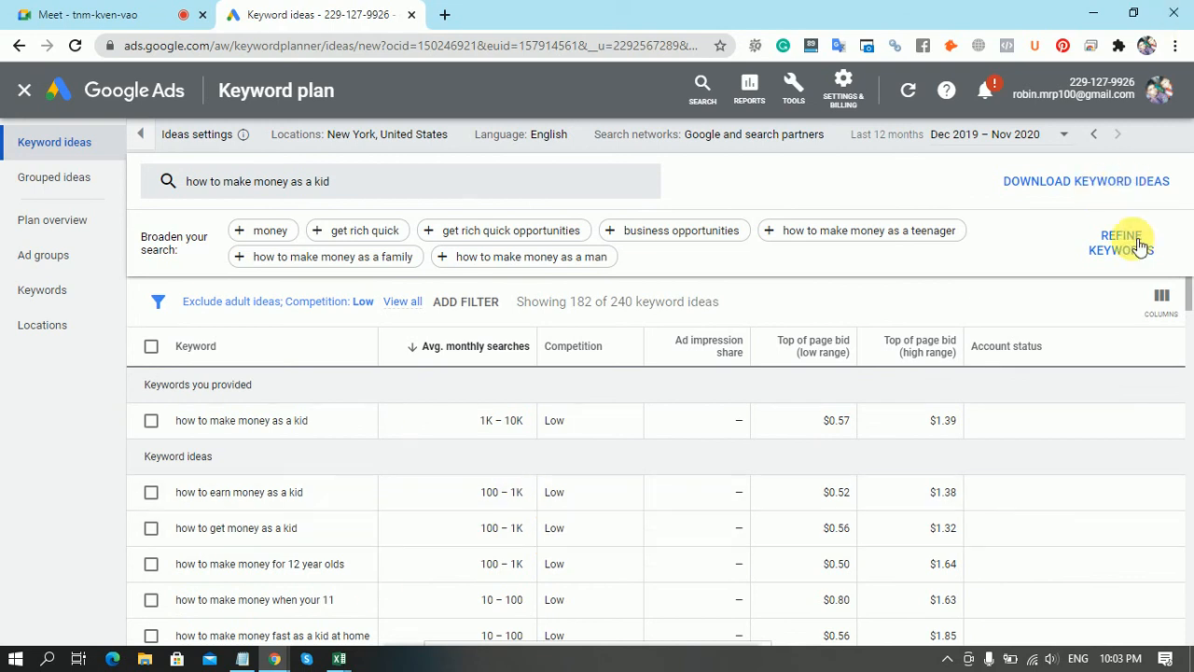
pyautogui.click(1114, 189)
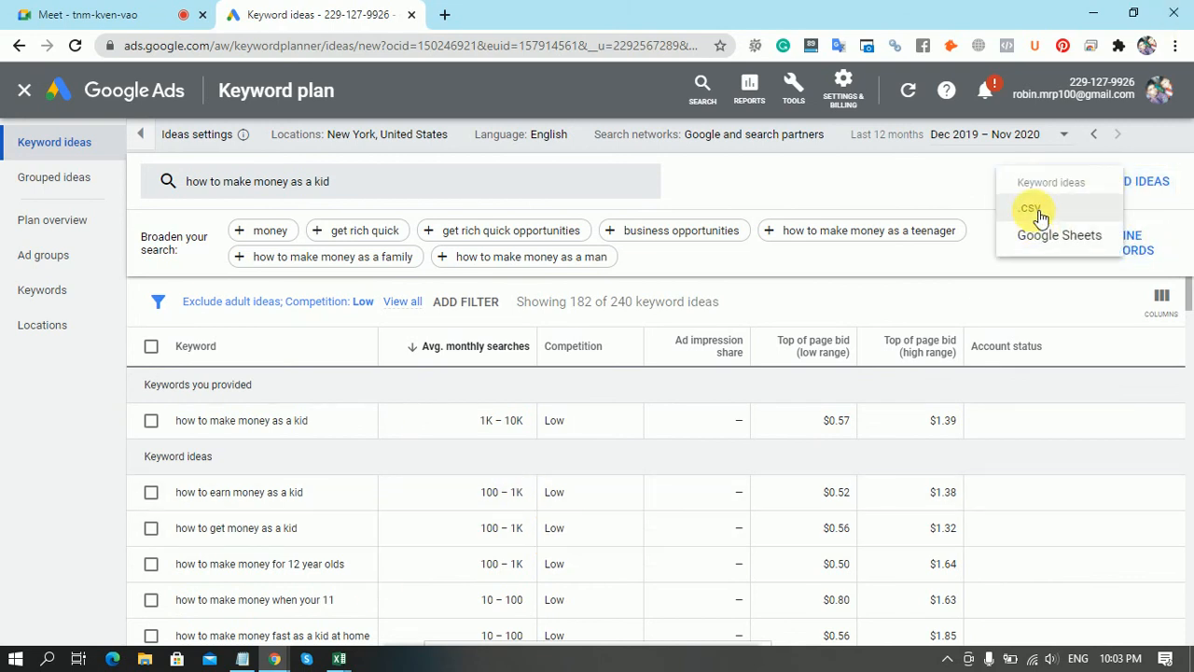
pyautogui.click(1033, 211)
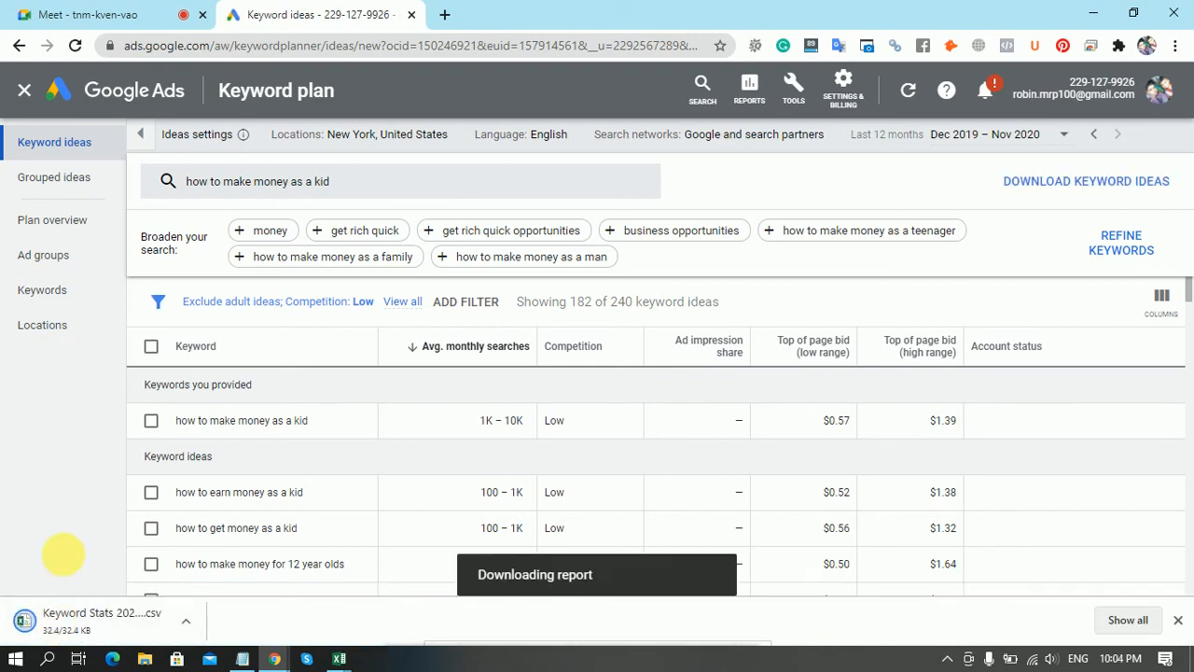
pyautogui.click(47, 616)
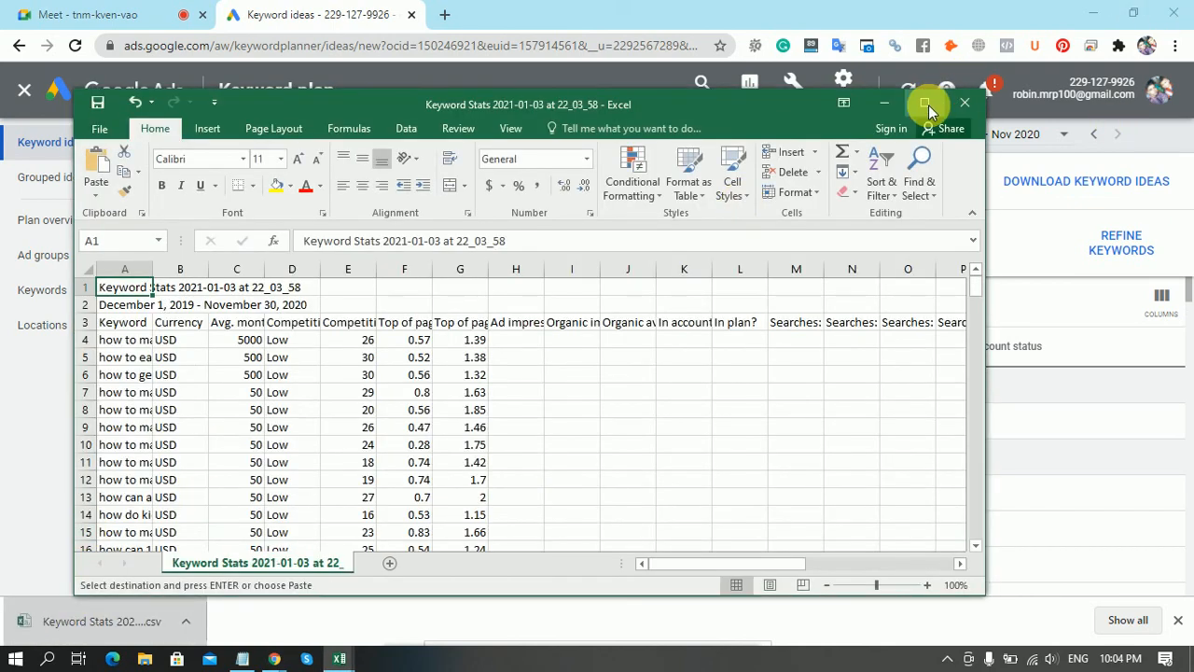
pyautogui.click(925, 103)
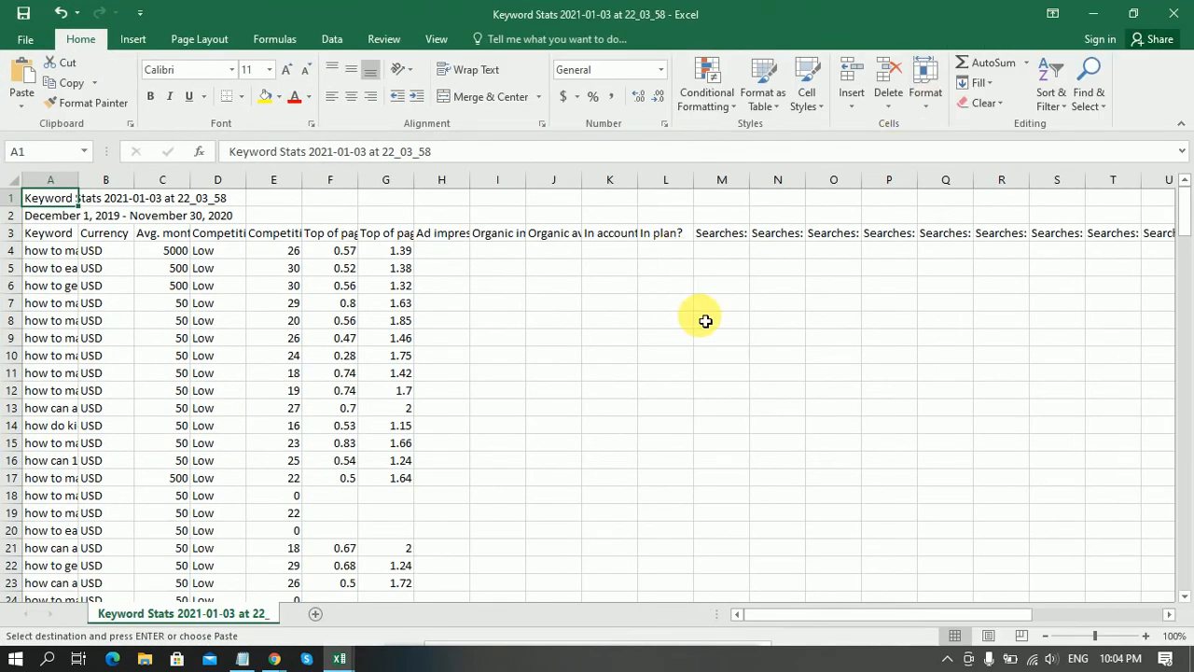
# Clear the report title and date range from rows 1 and 2 of the downloaded keyword file.
pyautogui.click(702, 320)
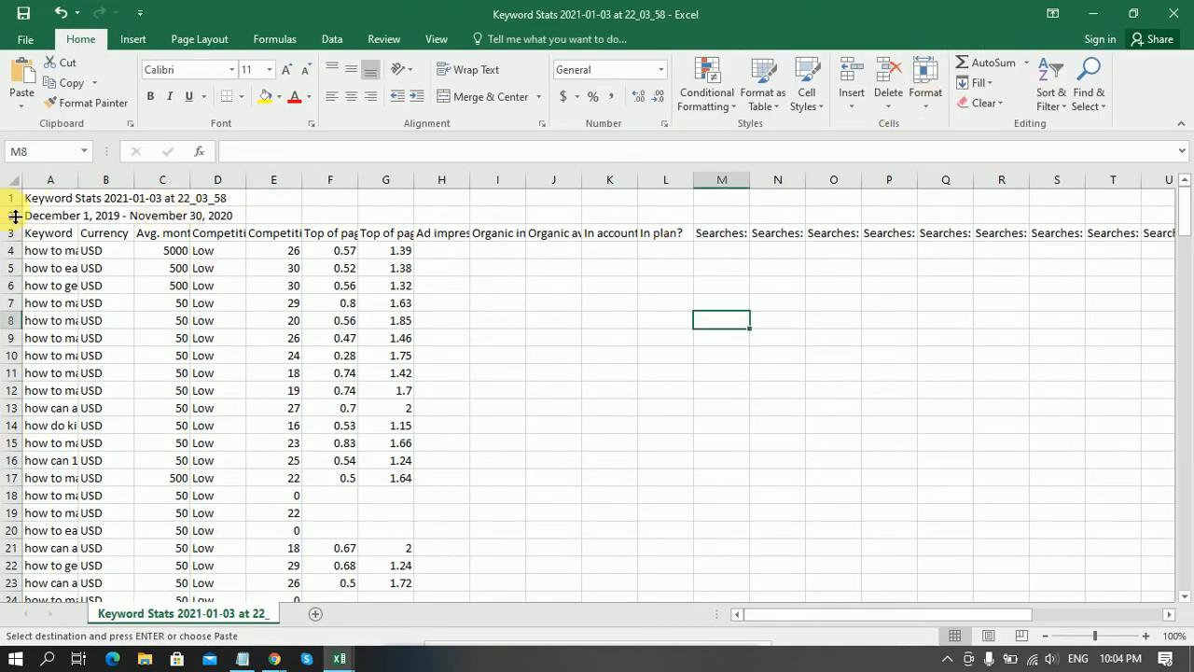
pyautogui.moveTo(35, 201); pyautogui.dragTo(258, 217)
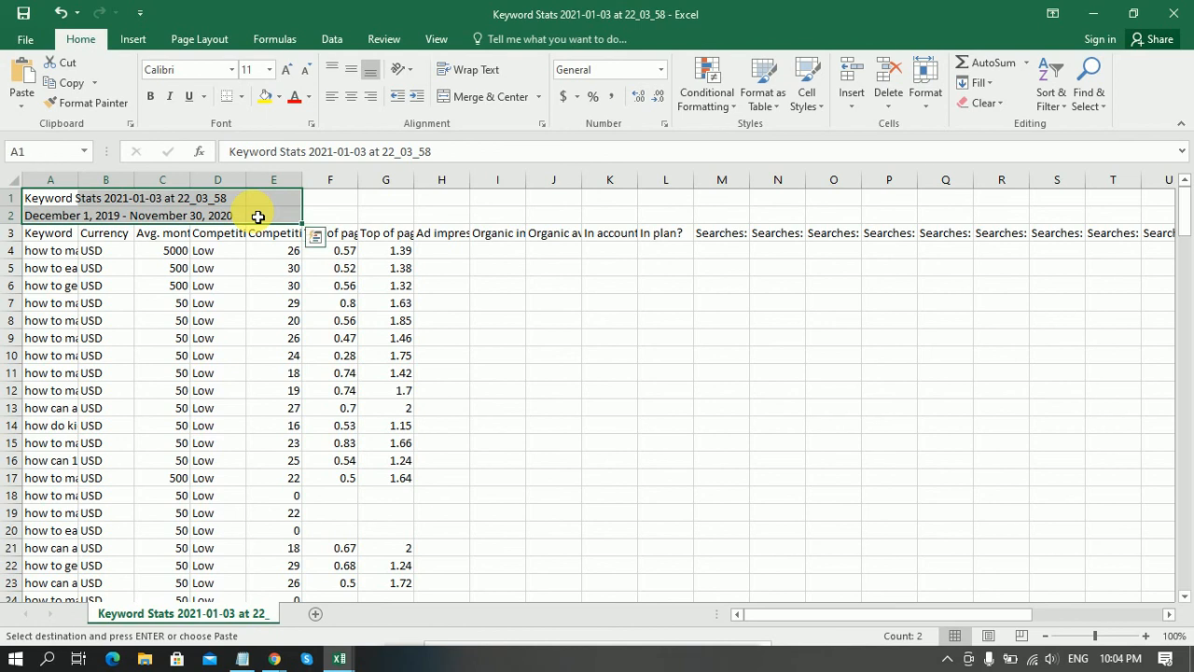
pyautogui.press('Delete')
pyautogui.click(551, 425)
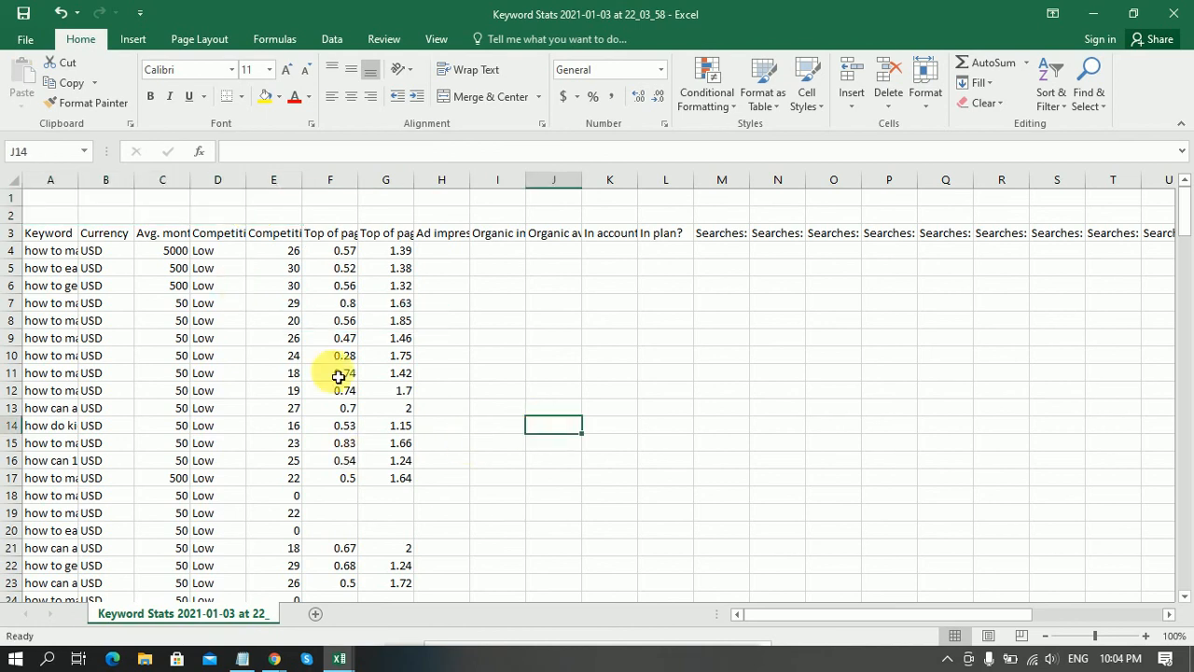
# Clear the Currency column B and widen column A to fit the full keywords.
pyautogui.click(99, 185)
pyautogui.press('Delete')
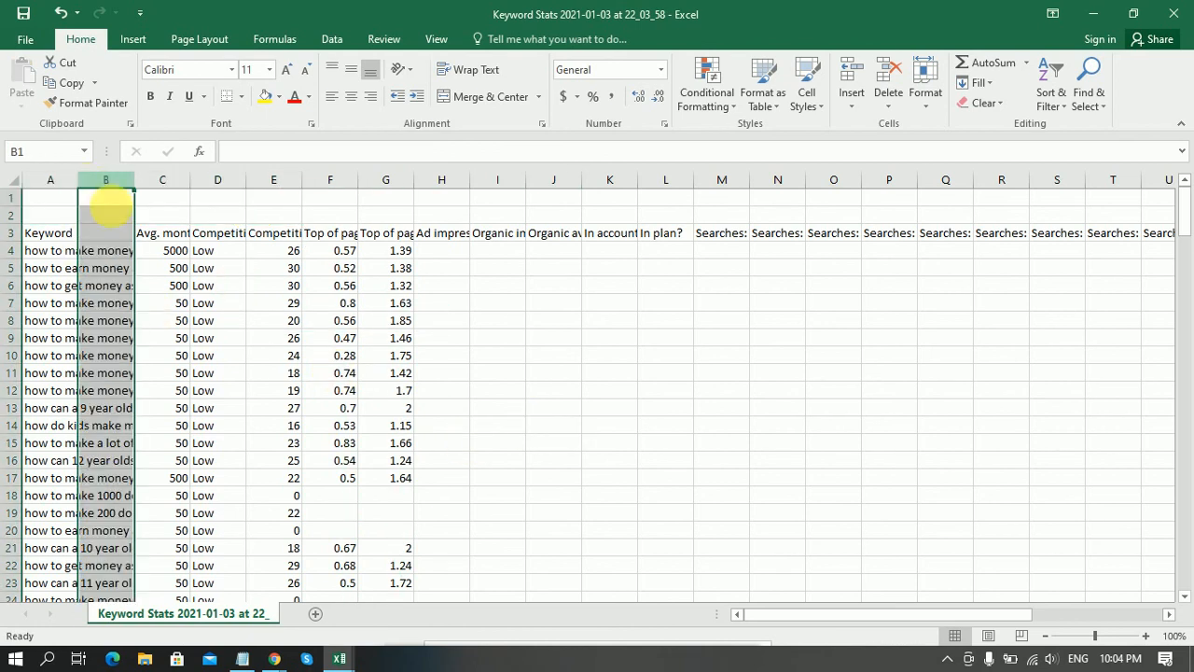
pyautogui.click(532, 373)
pyautogui.moveTo(87, 188); pyautogui.dragTo(350, 187)
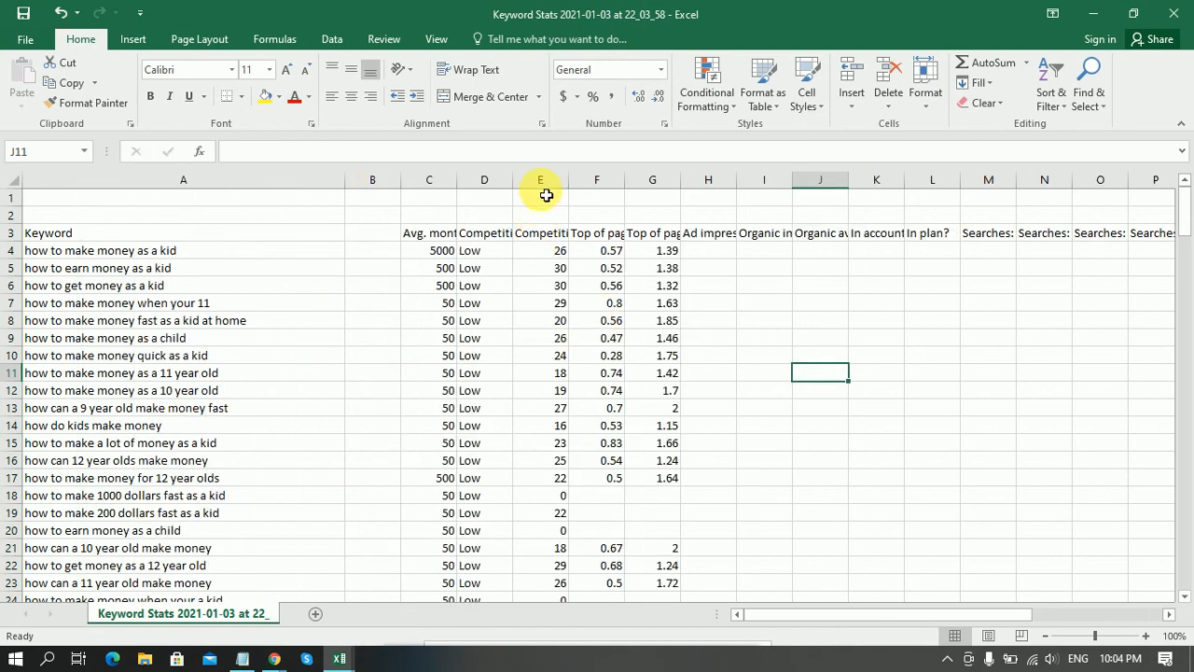
# Clear the contents of columns E to J beside the Competition column.
pyautogui.moveTo(546, 195); pyautogui.dragTo(802, 193)
pyautogui.press('Delete')
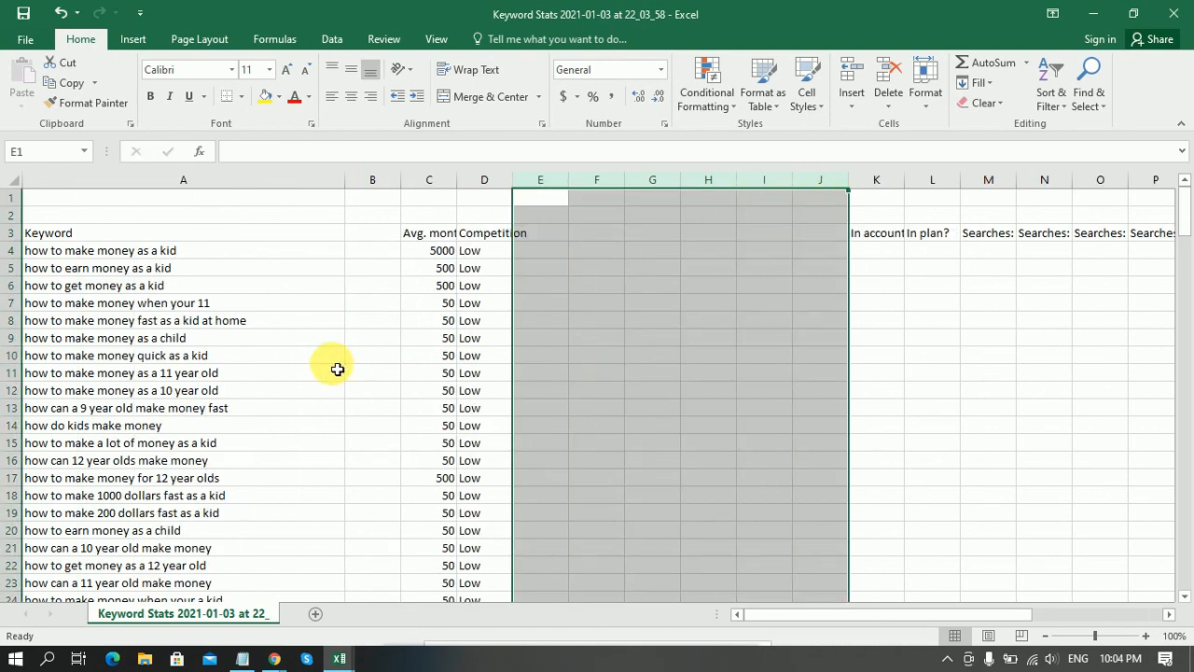
pyautogui.click(337, 362)
# Try to move the average monthly searches and Competition columns C and D to B3.
pyautogui.moveTo(447, 183); pyautogui.dragTo(492, 192)
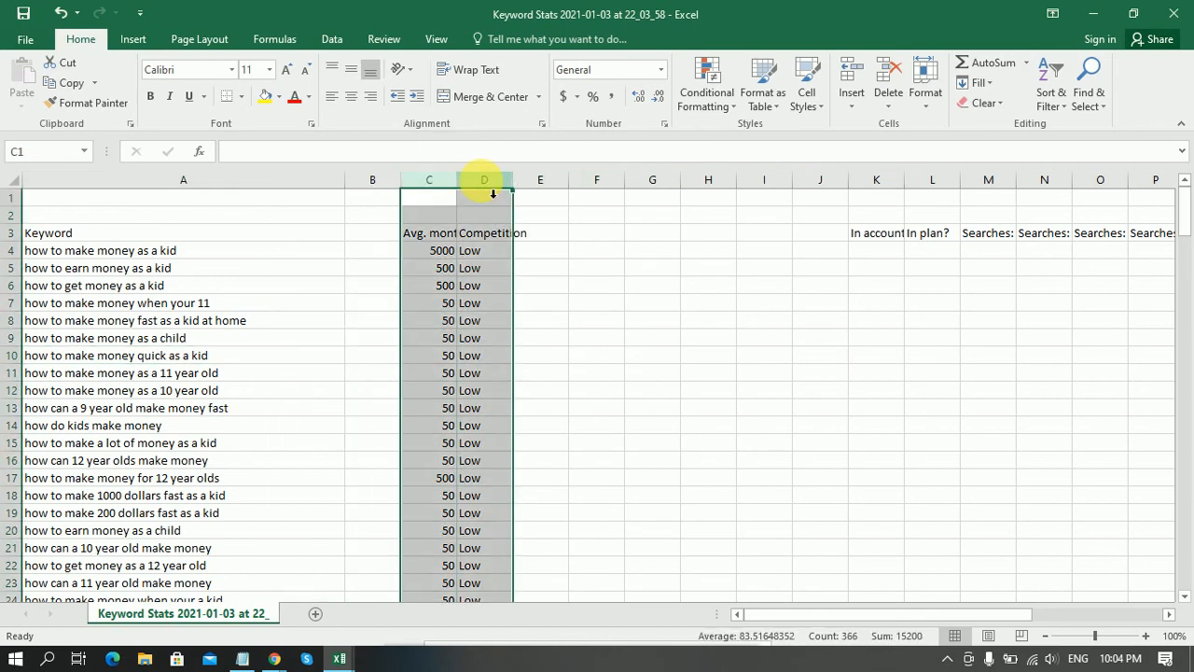
pyautogui.hotkey('ctrl', 'x')
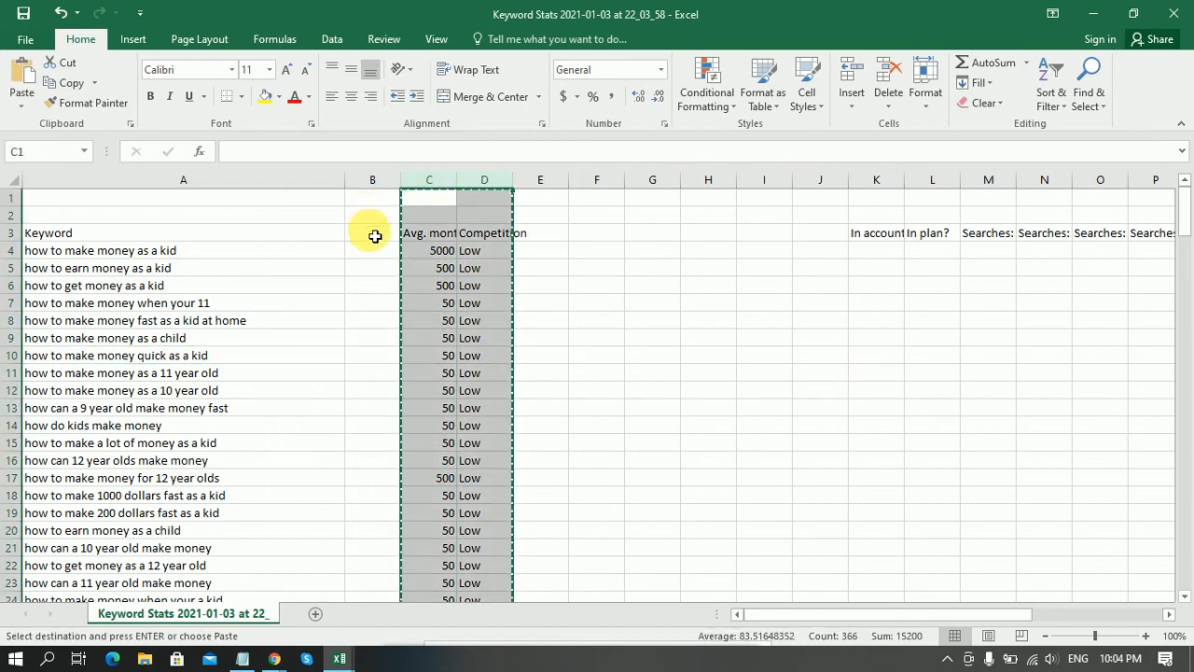
pyautogui.click(374, 235)
pyautogui.hotkey('ctrl', 'v')
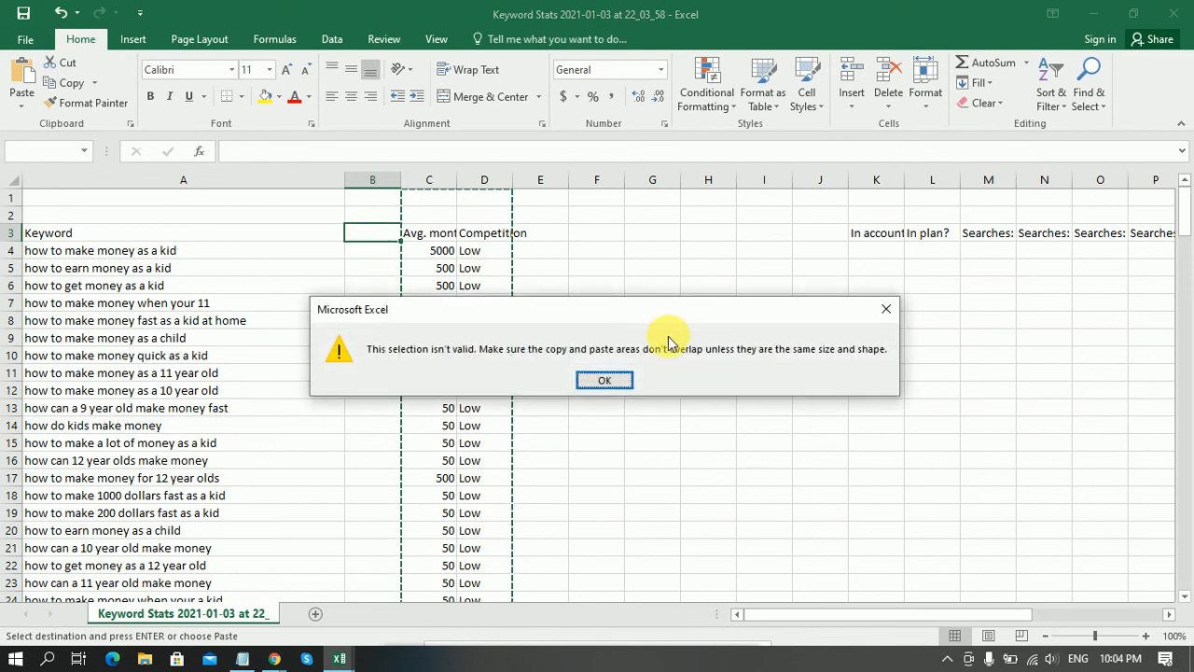
pyautogui.click(604, 379)
pyautogui.click(619, 407)
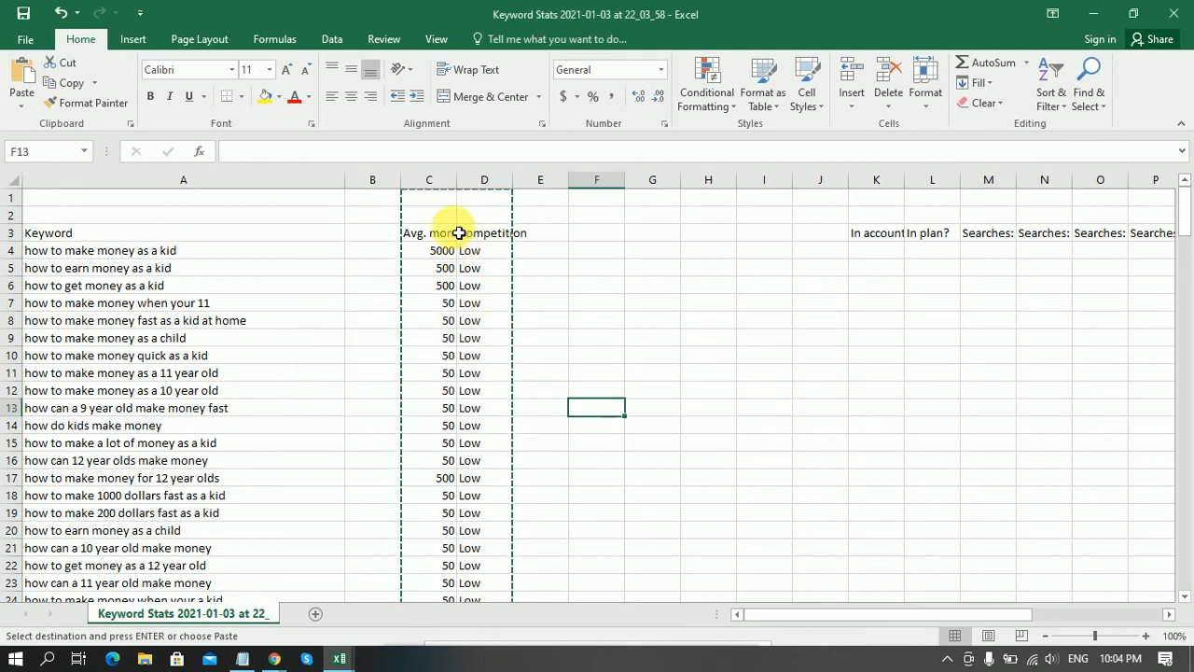
pyautogui.doubleClick(419, 284)
pyautogui.doubleClick(418, 282)
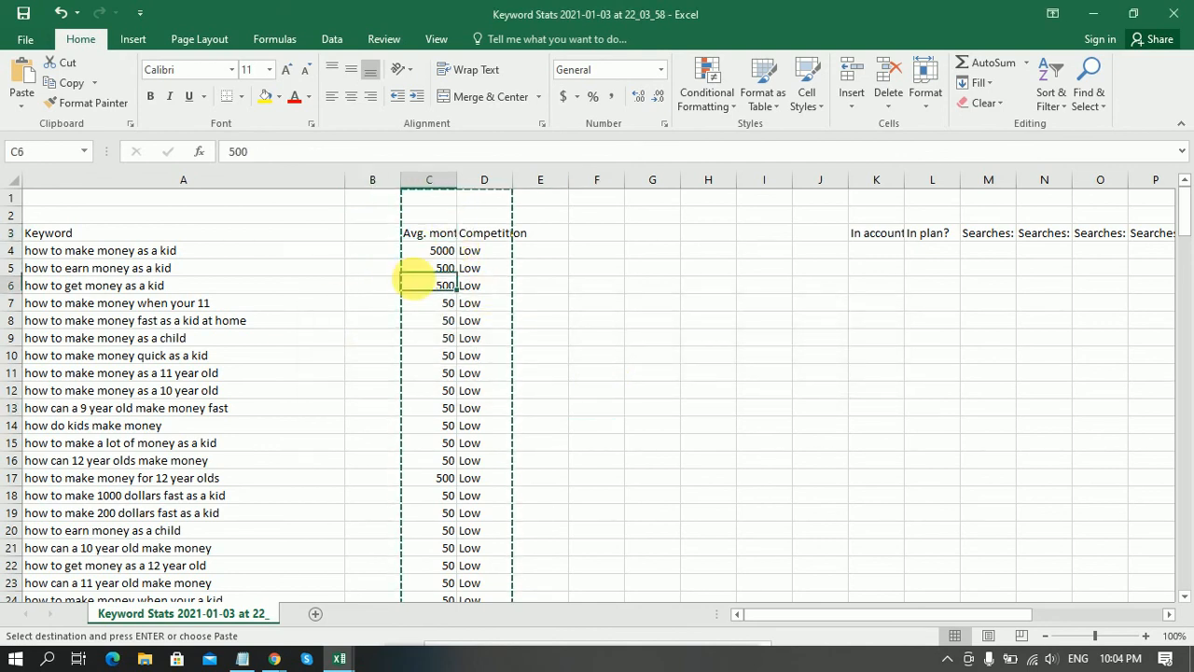
pyautogui.click(567, 283)
pyautogui.click(444, 235)
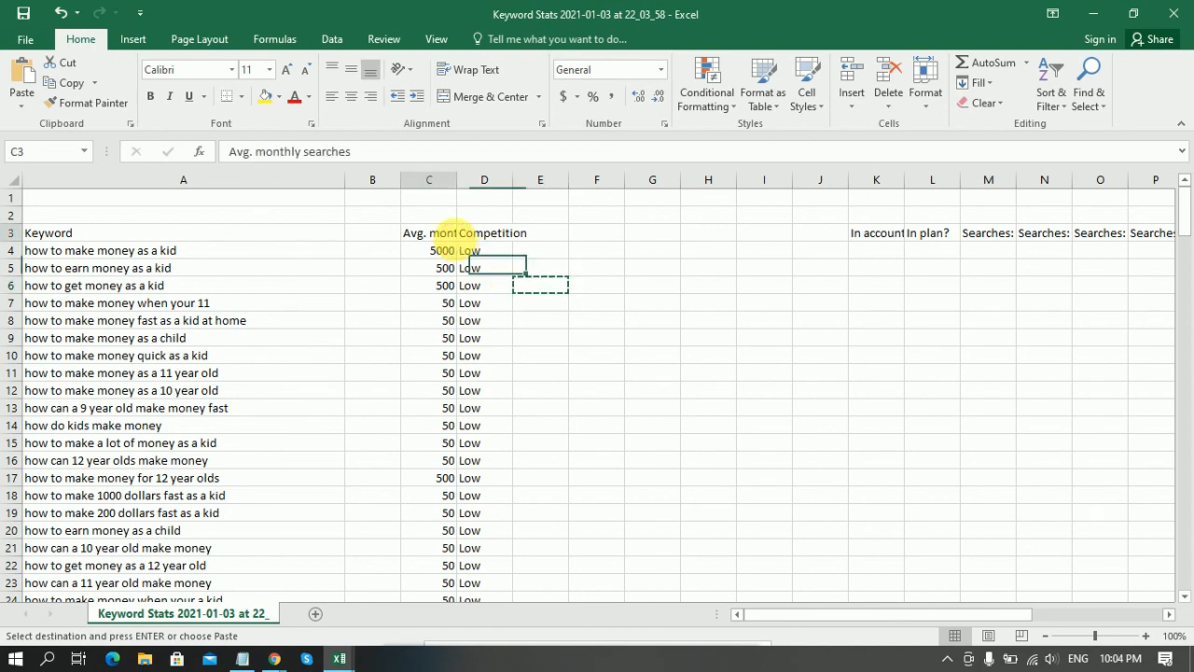
pyautogui.moveTo(492, 245); pyautogui.dragTo(511, 326)
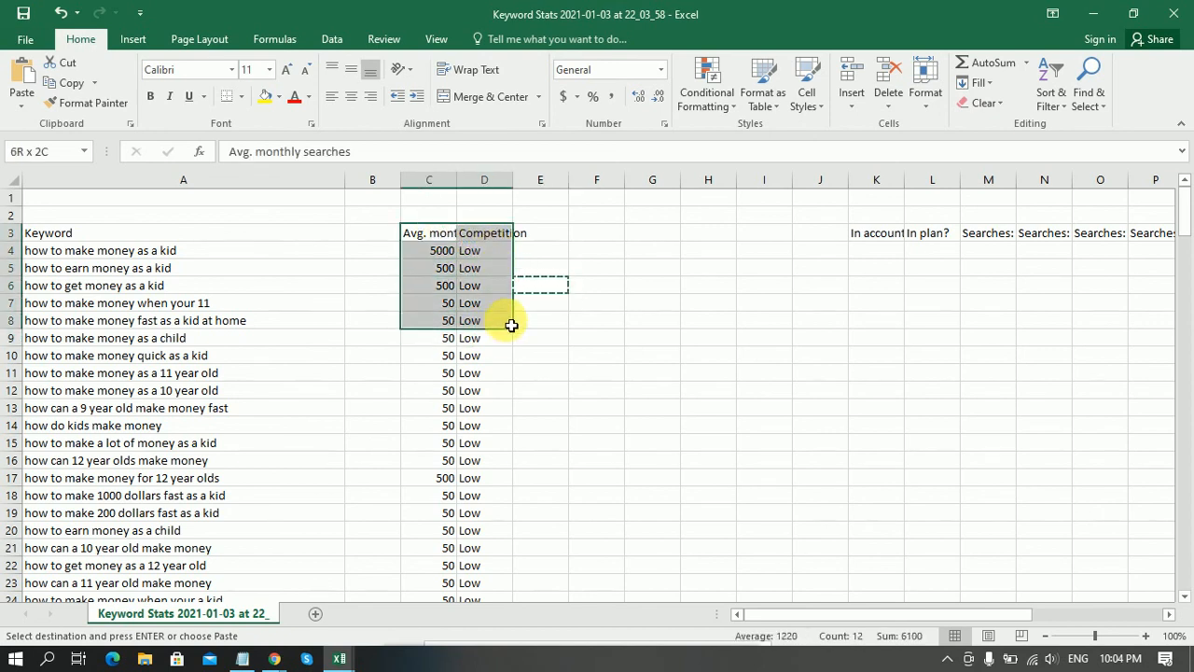
pyautogui.moveTo(440, 181); pyautogui.dragTo(503, 189)
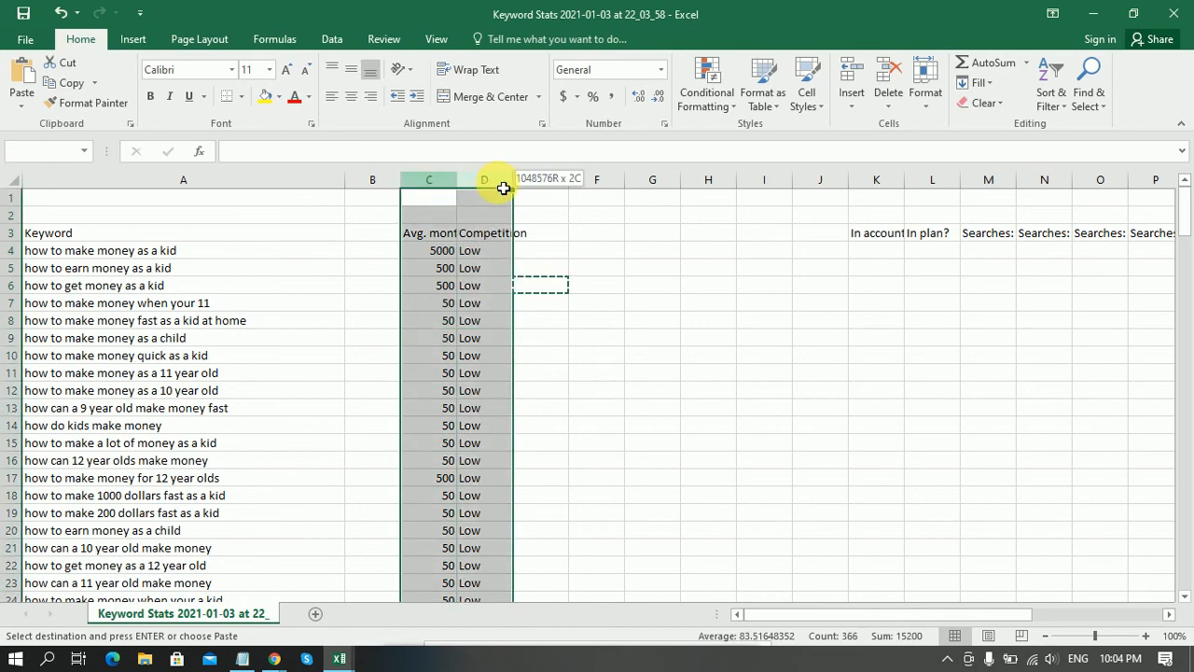
pyautogui.click(378, 238)
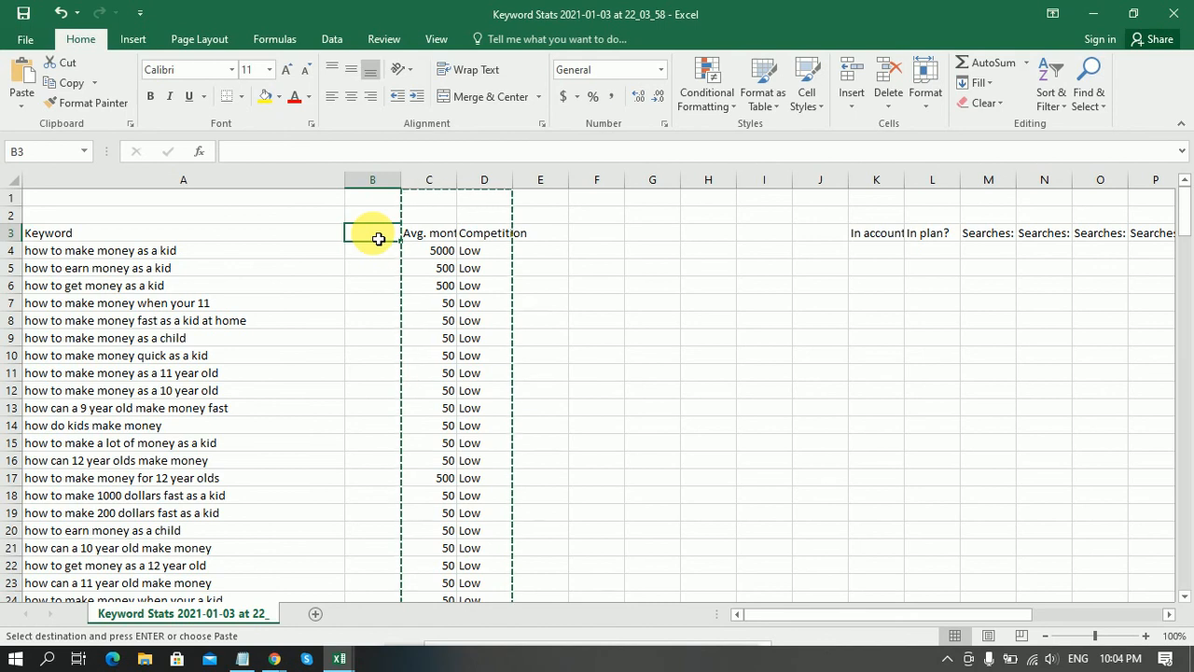
pyautogui.click(456, 183)
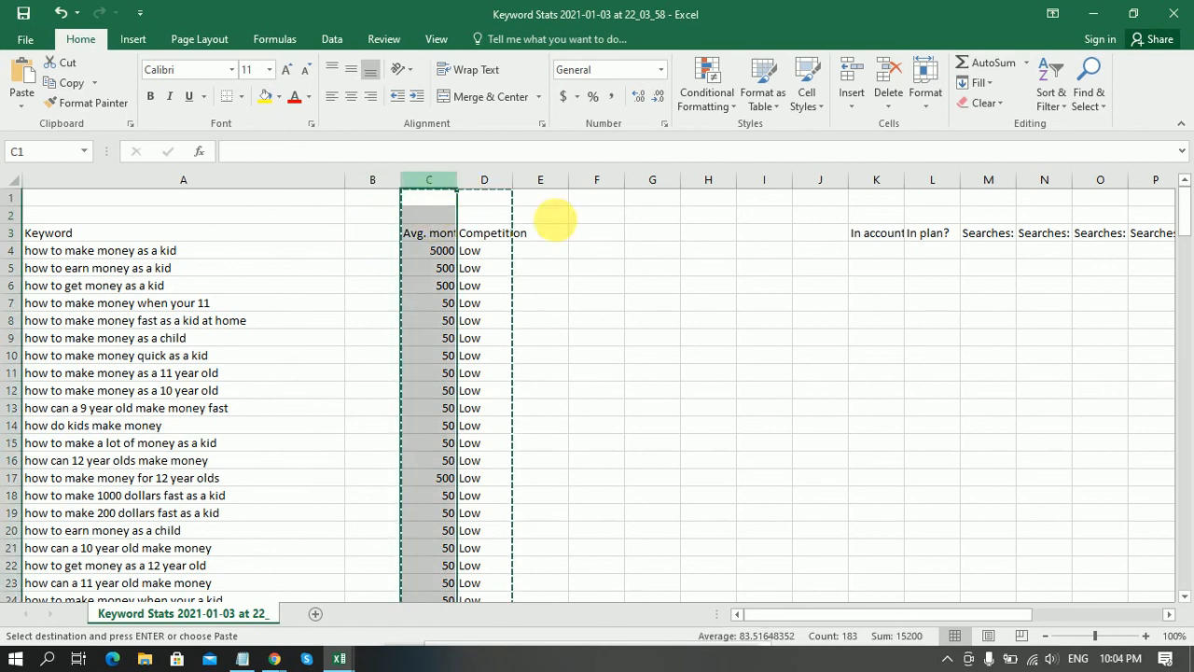
pyautogui.click(657, 269)
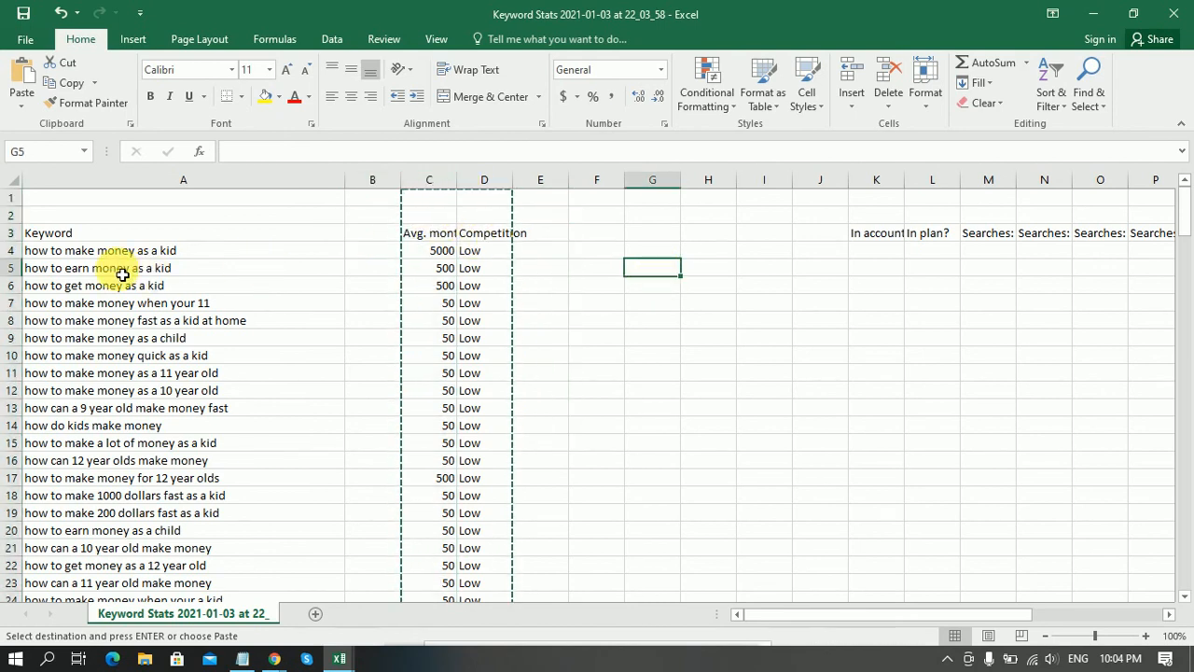
# Bring the "how to make money as a kid" row from Book1's Sheet2 into row 12 of Sheet1, then return to the 22_03_58 keyword file.
pyautogui.click(336, 657)
pyautogui.click(393, 611)
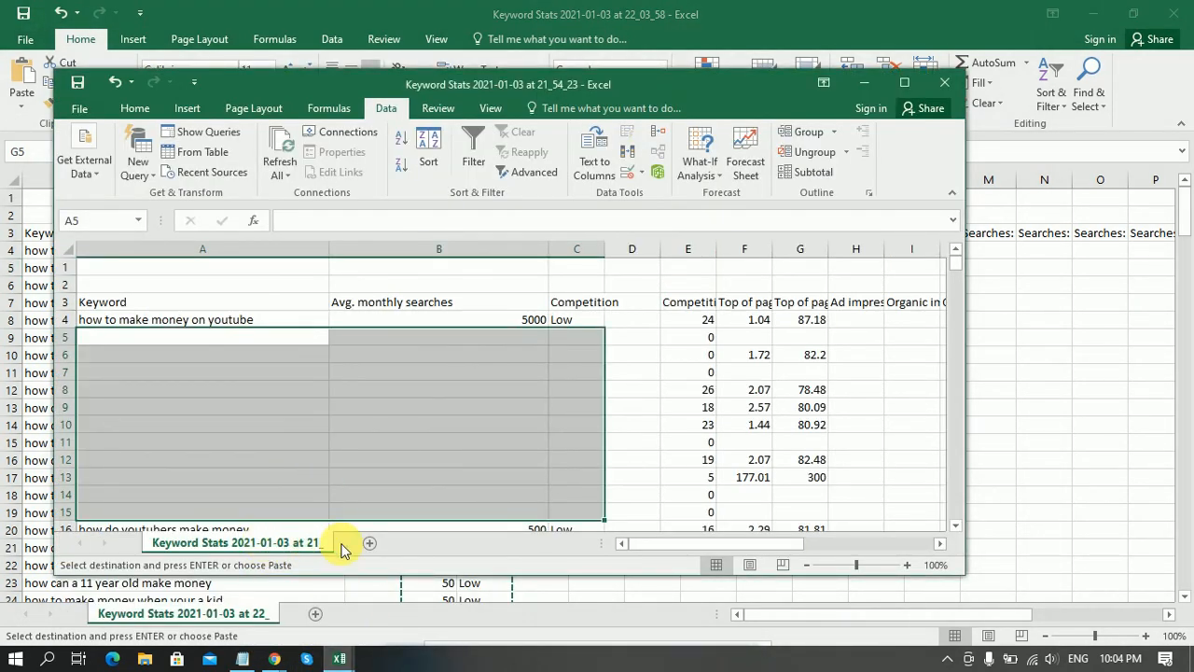
pyautogui.click(343, 657)
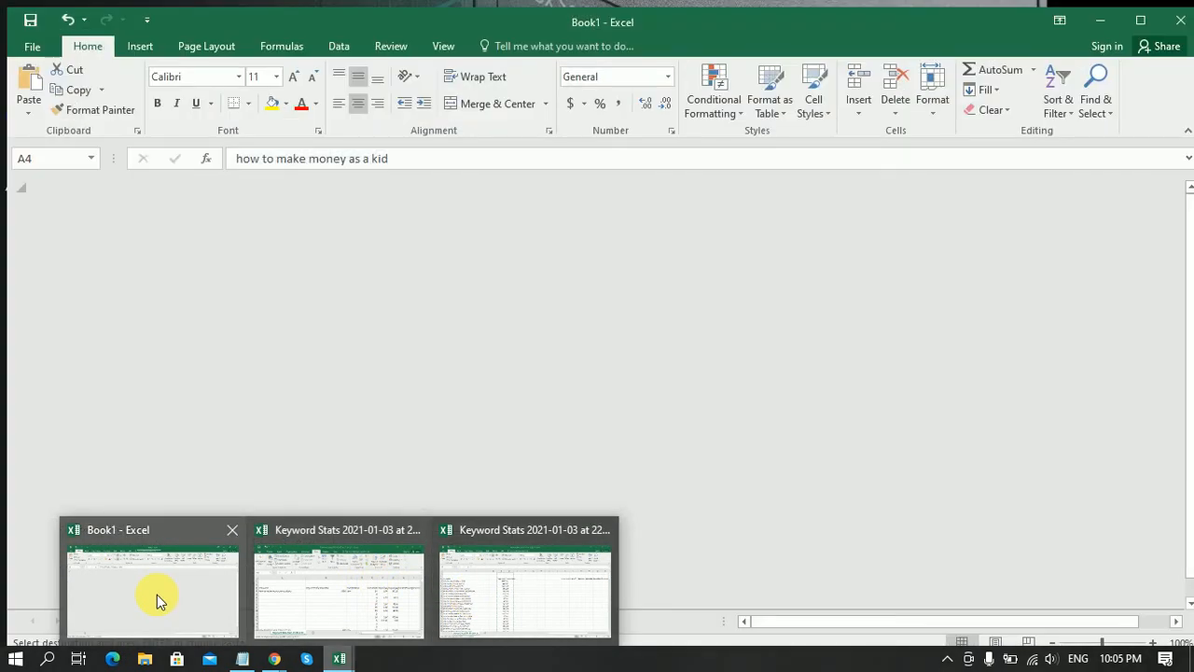
pyautogui.click(156, 594)
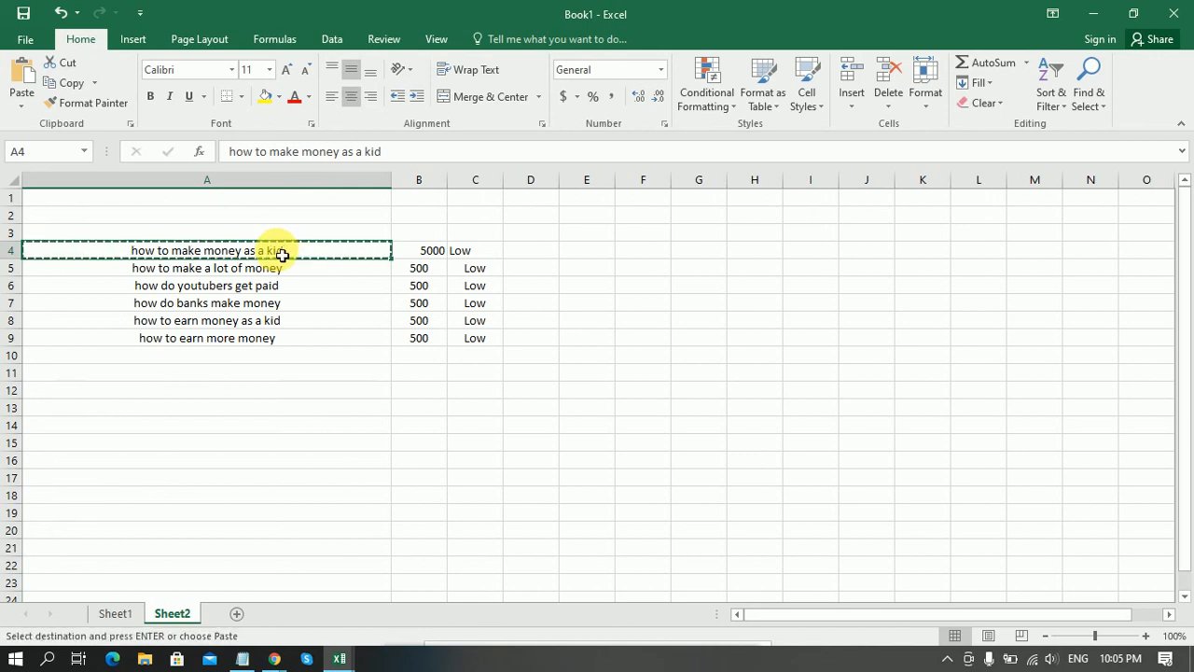
pyautogui.click(375, 409)
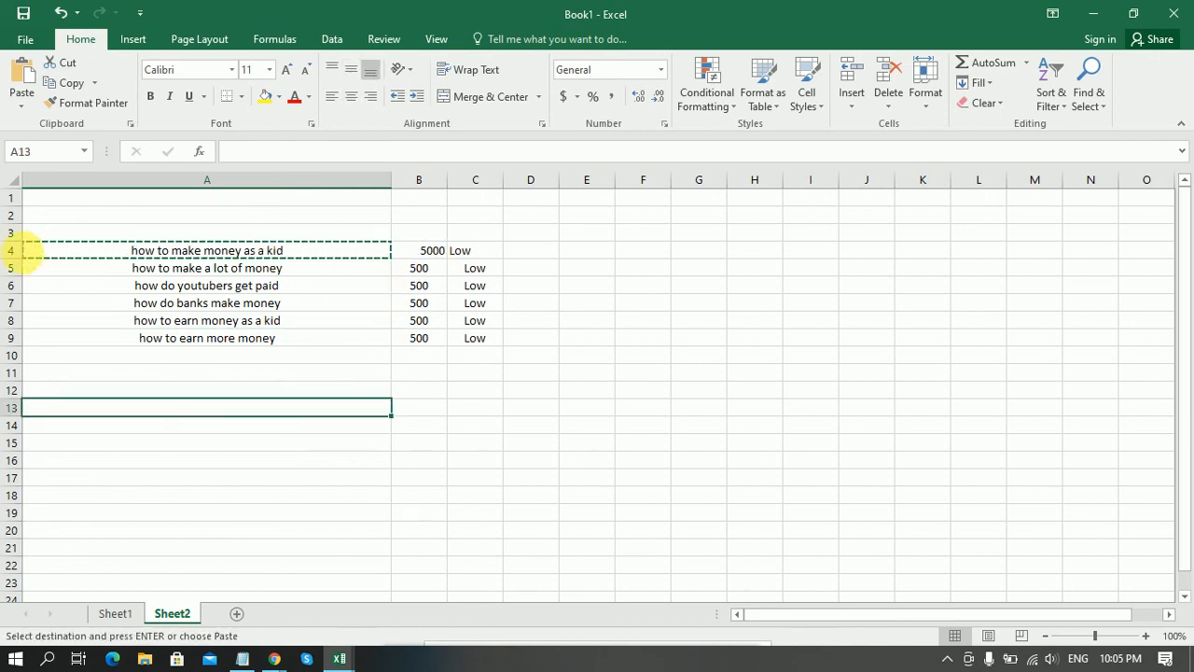
pyautogui.click(13, 250)
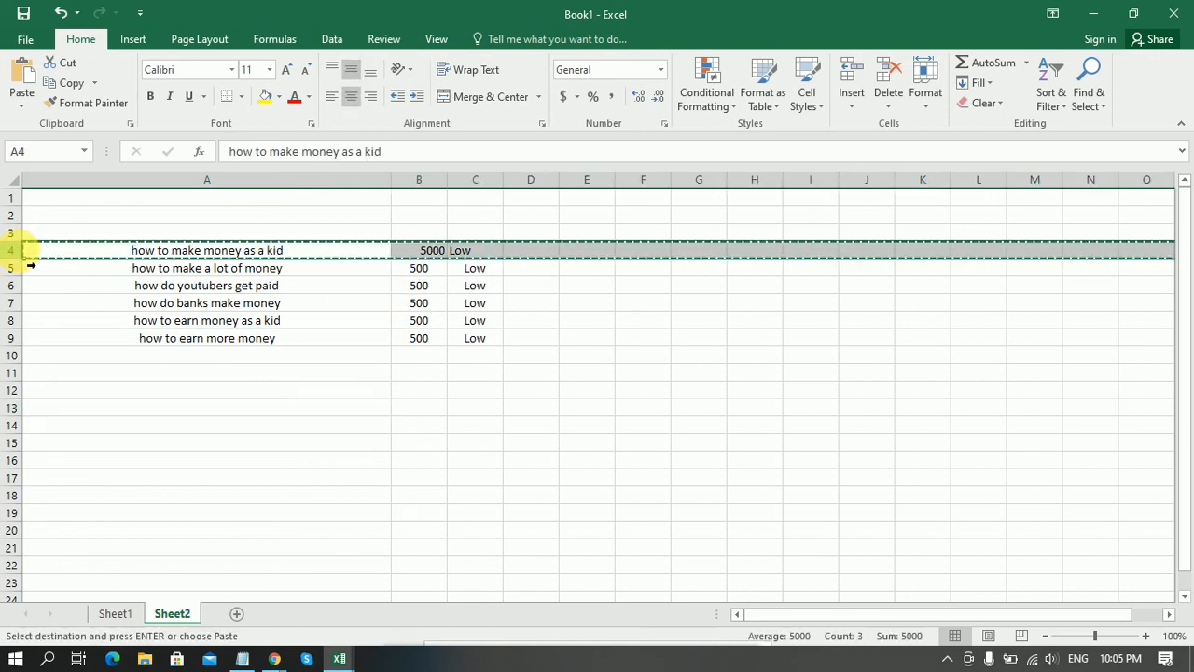
pyautogui.click(116, 616)
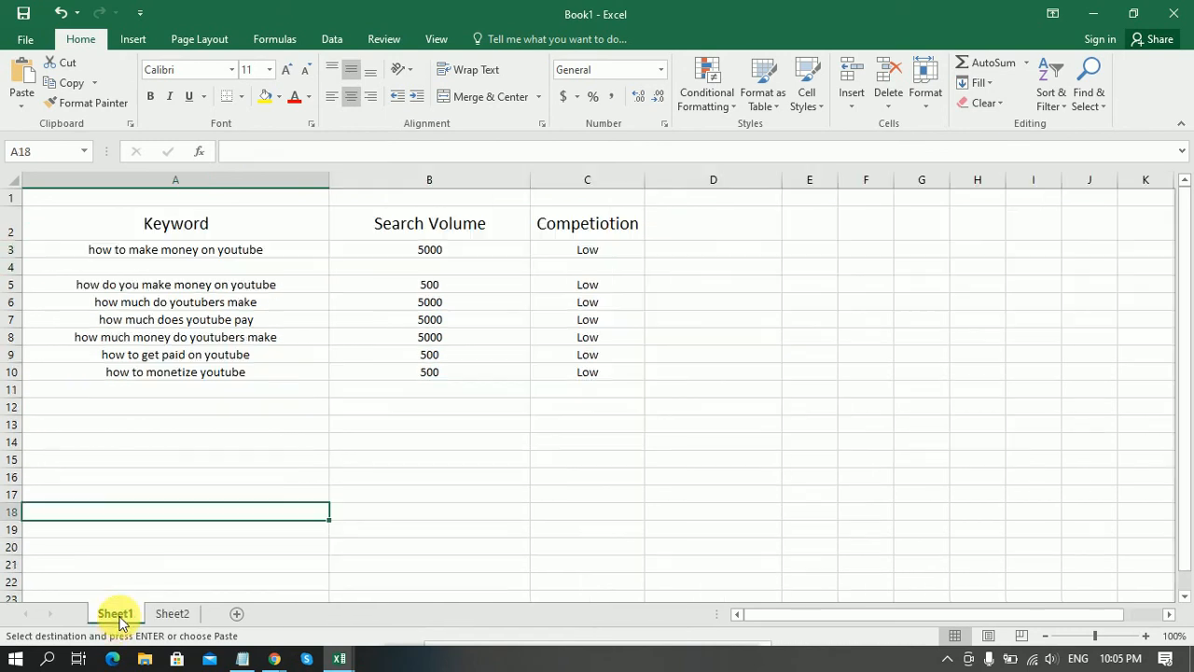
pyautogui.click(164, 410)
pyautogui.press('Return')
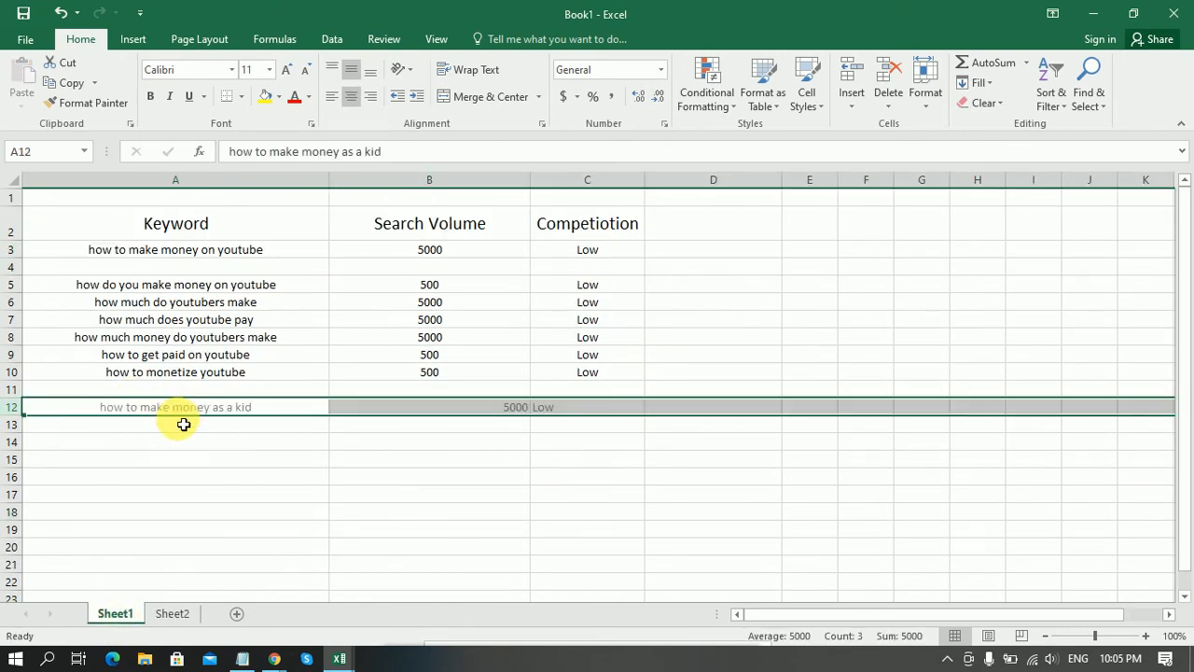
pyautogui.click(458, 501)
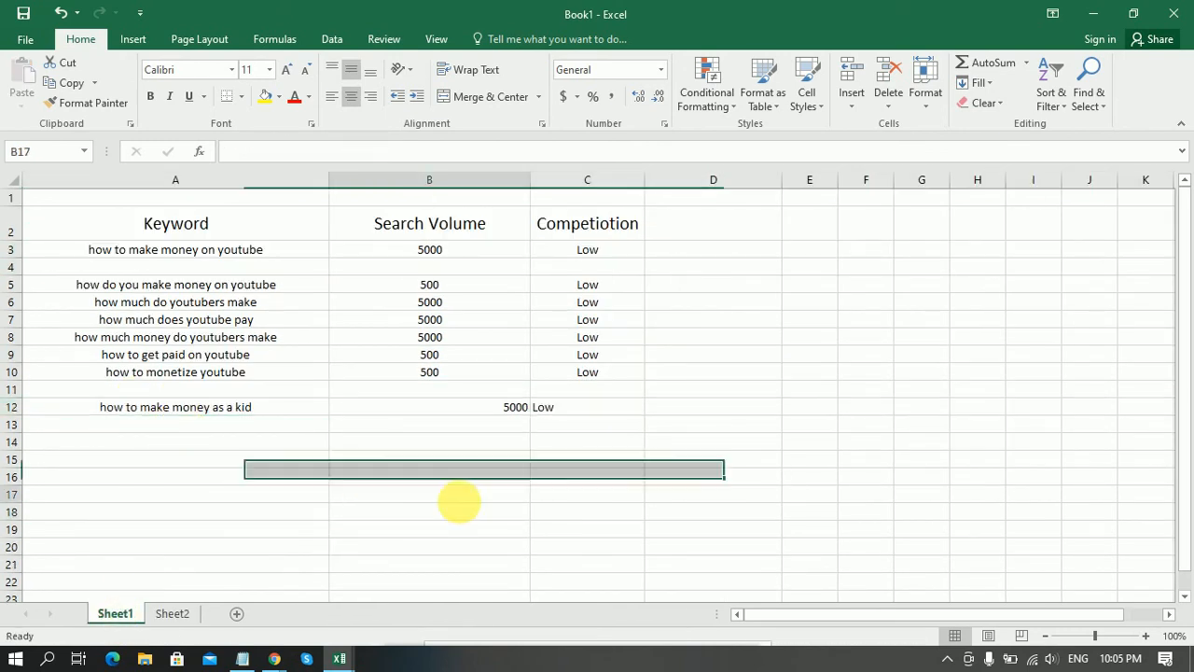
pyautogui.click(232, 432)
pyautogui.moveTo(333, 664)
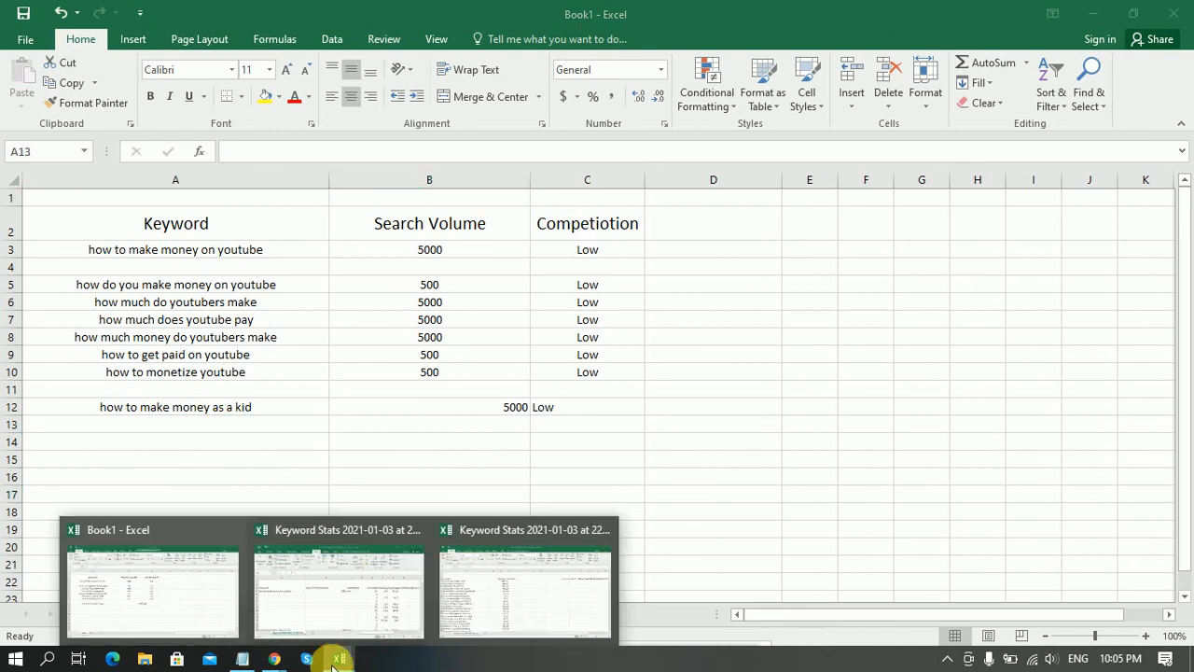
pyautogui.click(484, 612)
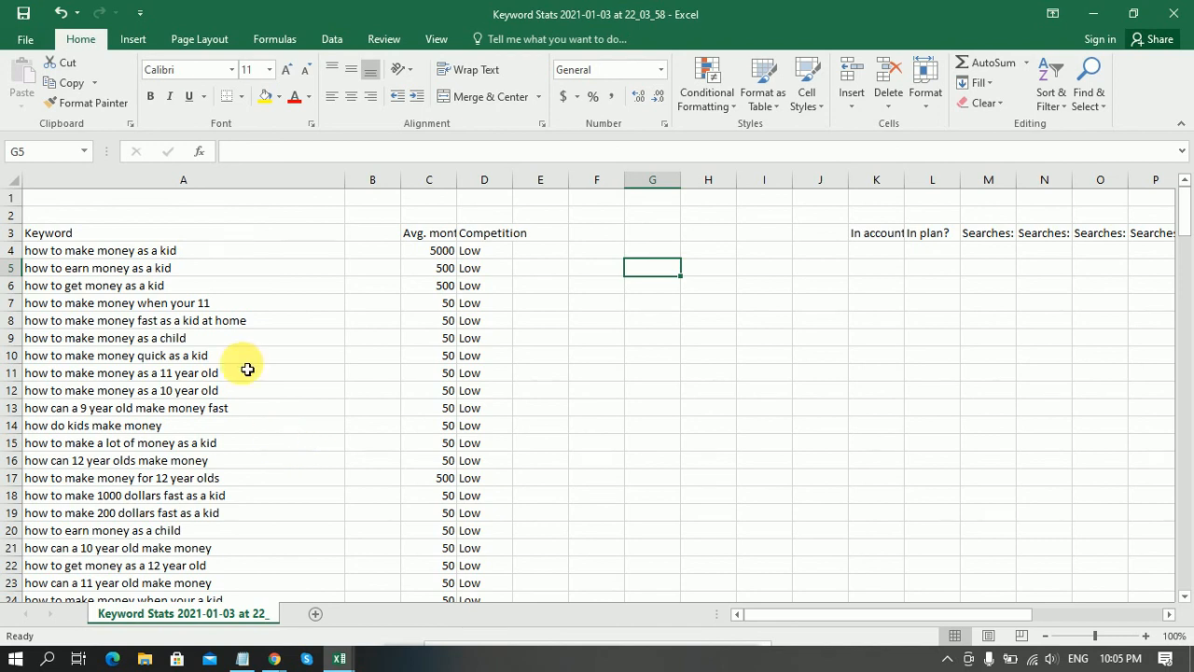
pyautogui.click(219, 256)
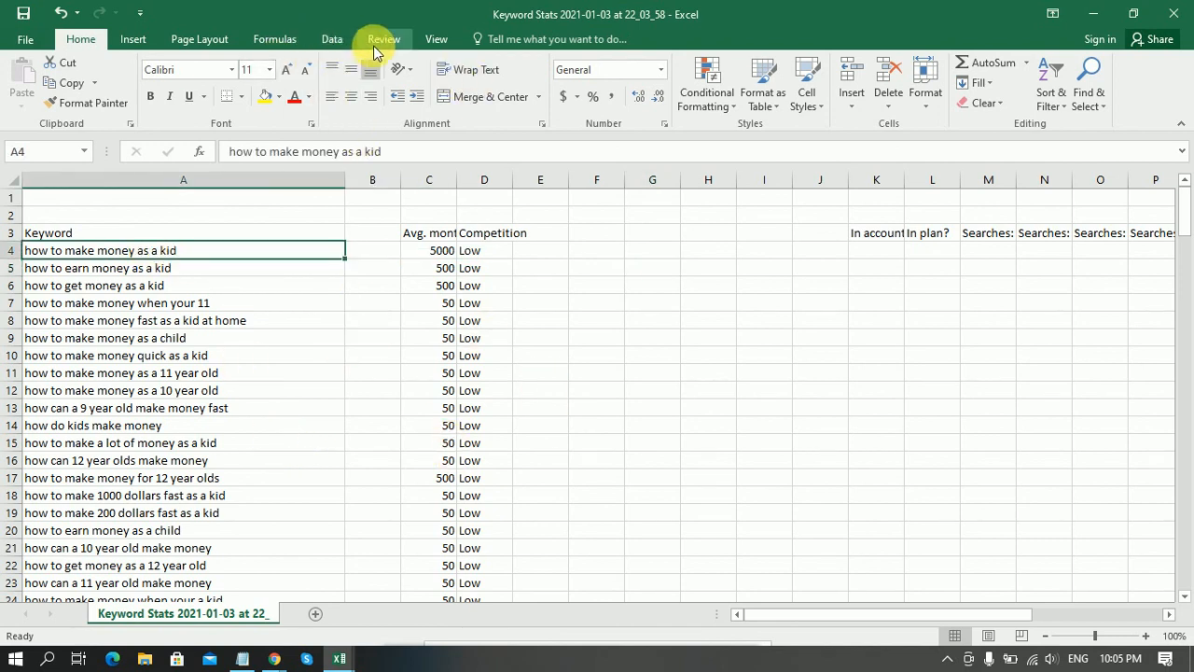
pyautogui.click(334, 41)
pyautogui.click(527, 75)
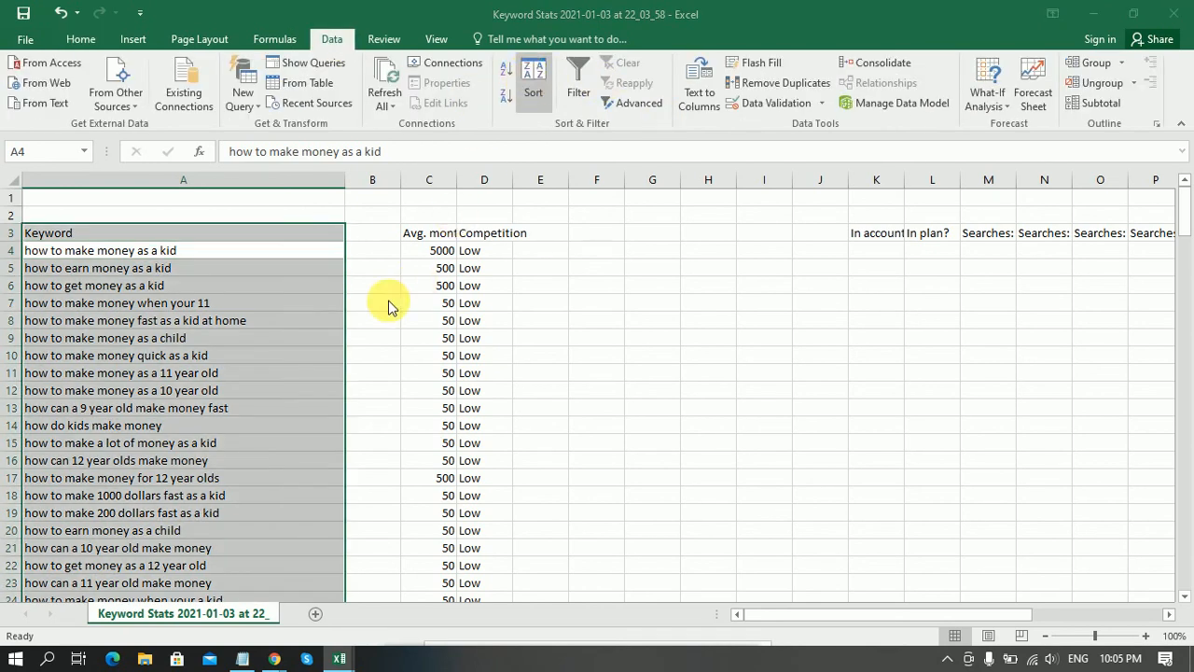
pyautogui.click(495, 291)
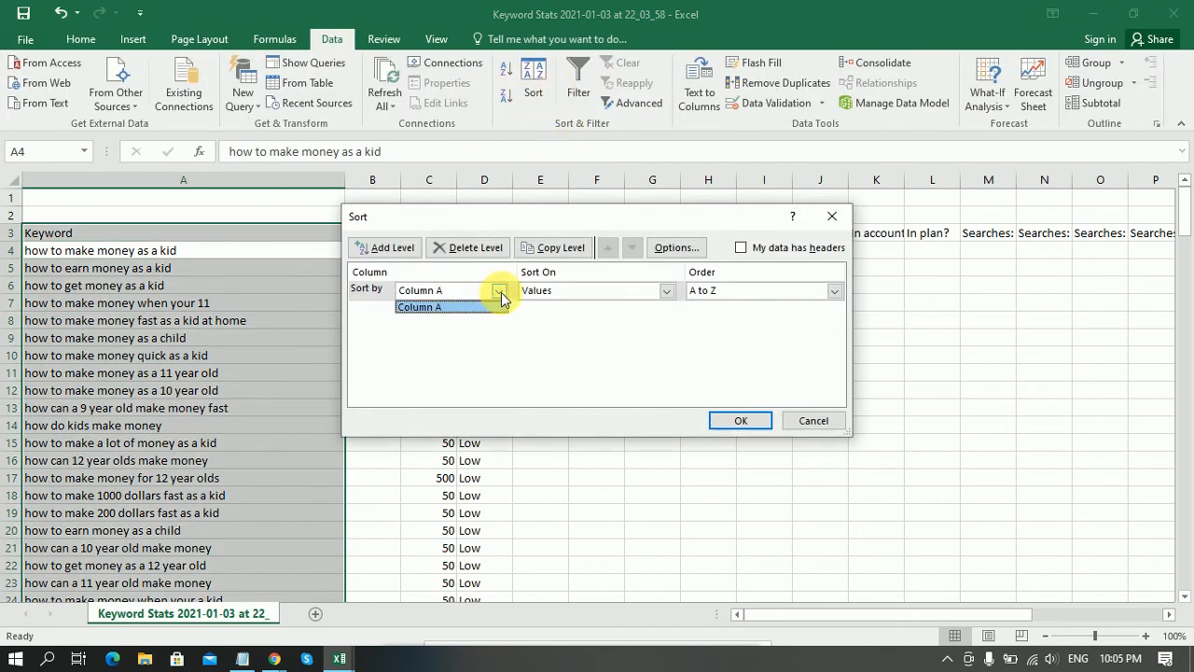
pyautogui.click(500, 293)
pyautogui.click(808, 419)
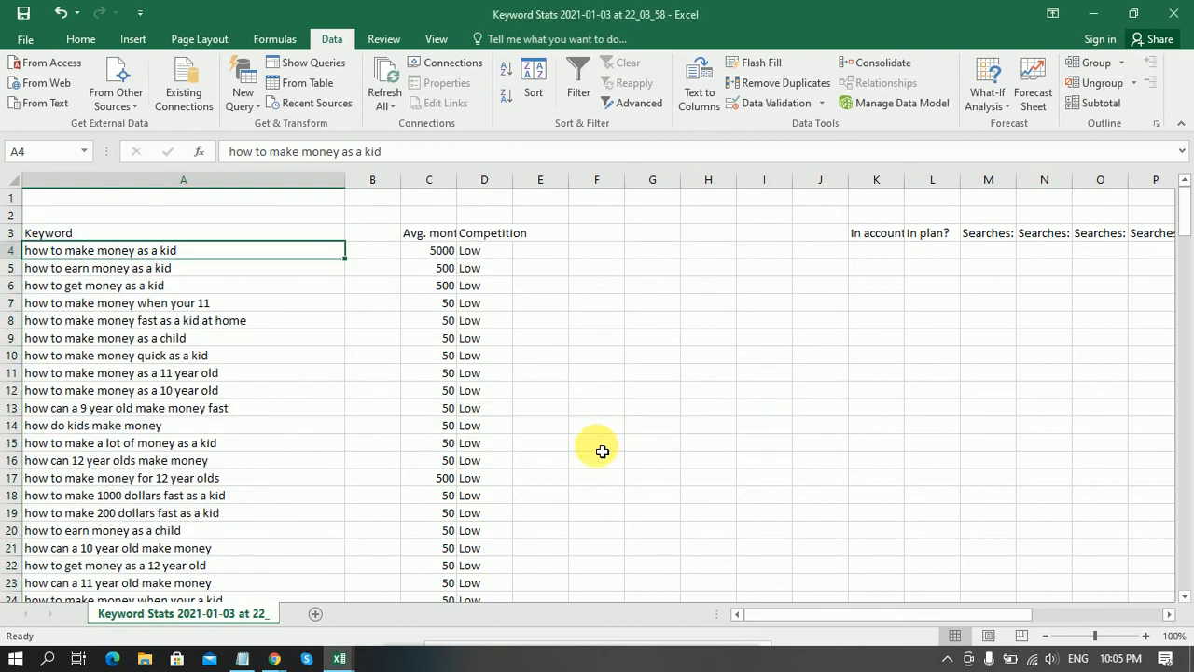
# Sort the data in columns C and D by Avg. monthly searches from largest to smallest.
pyautogui.click(601, 449)
pyautogui.click(398, 320)
pyautogui.click(446, 318)
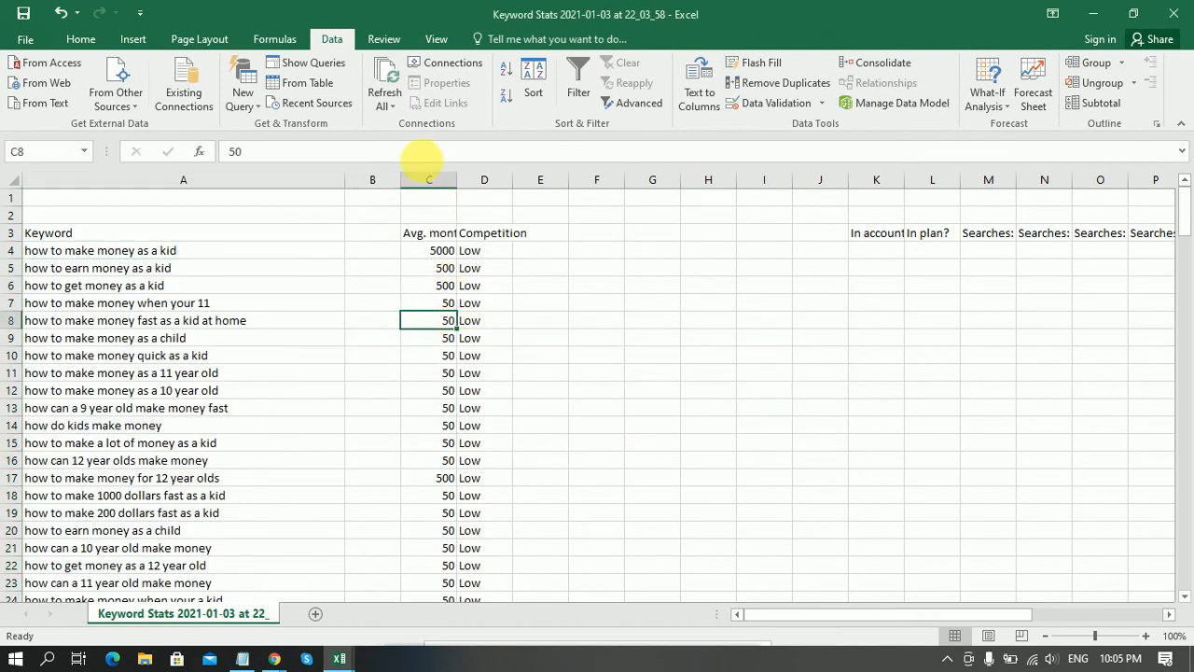
pyautogui.click(528, 82)
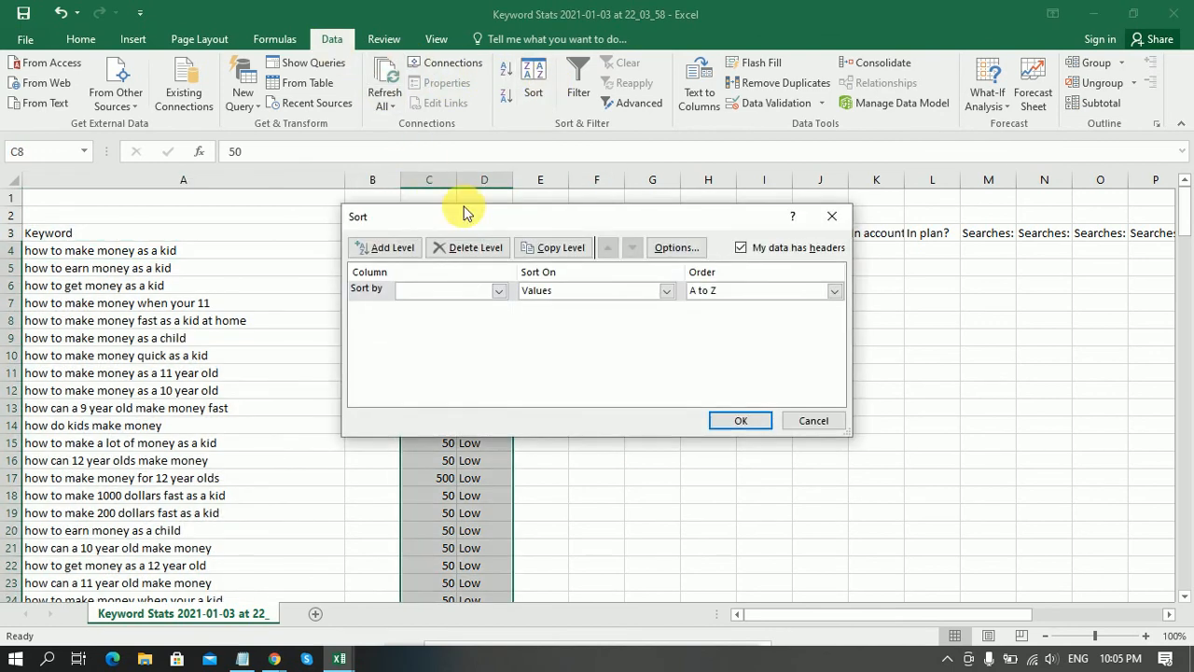
pyautogui.click(500, 293)
pyautogui.click(492, 308)
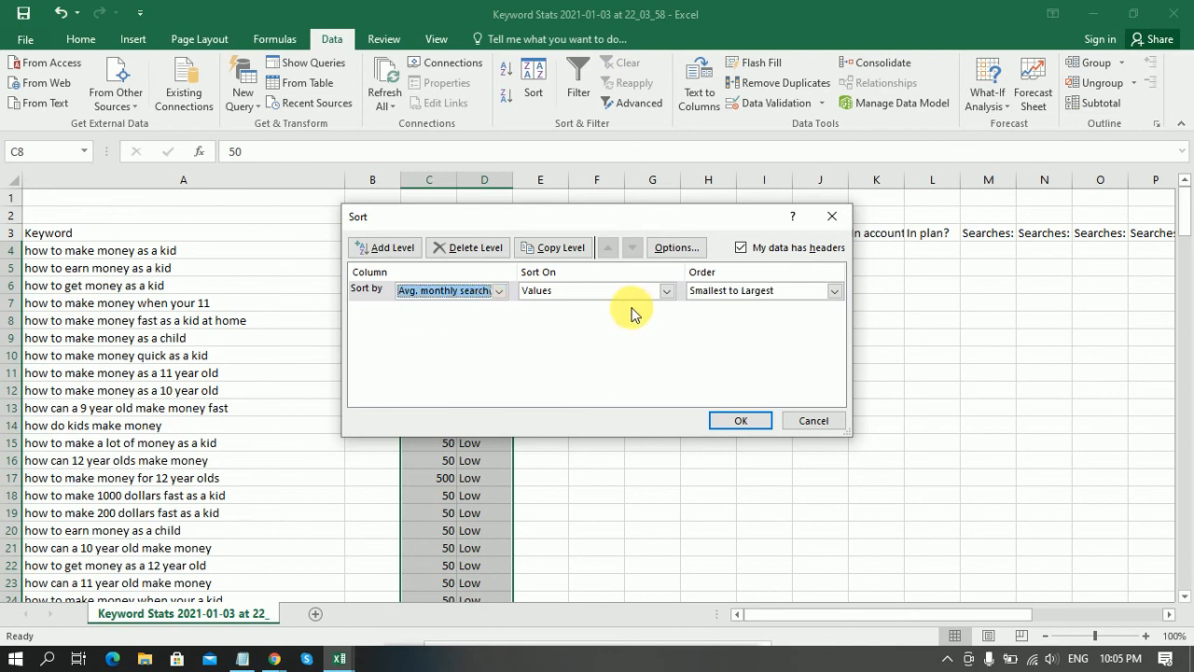
pyautogui.click(730, 294)
pyautogui.click(719, 317)
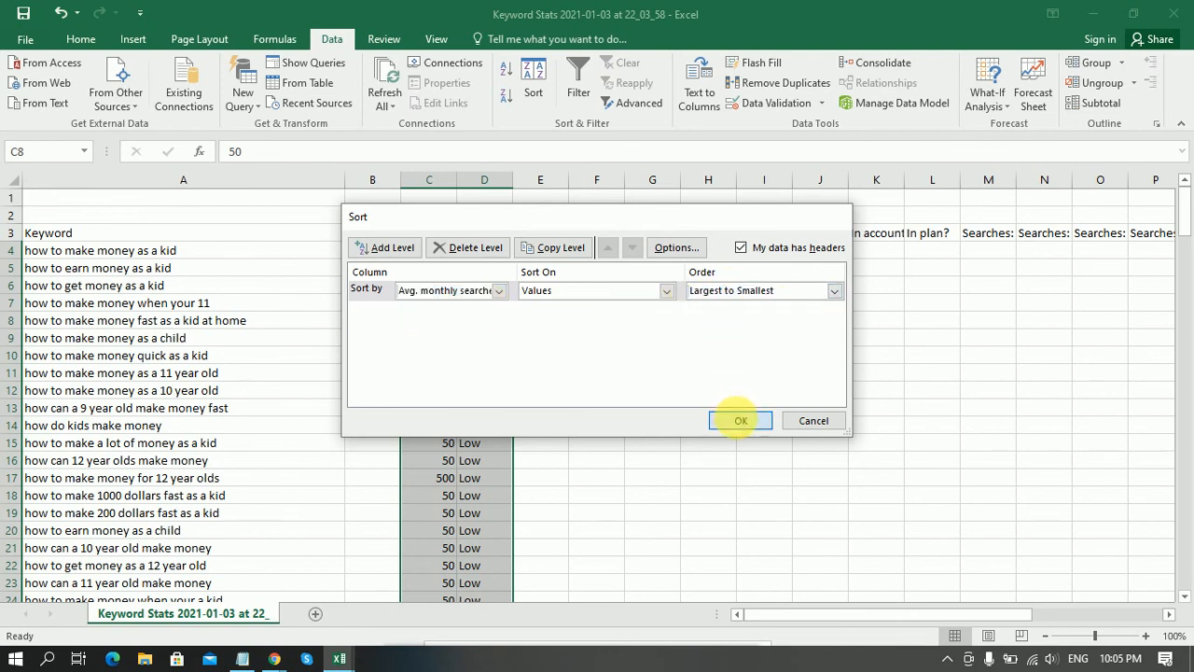
pyautogui.click(740, 421)
pyautogui.click(641, 426)
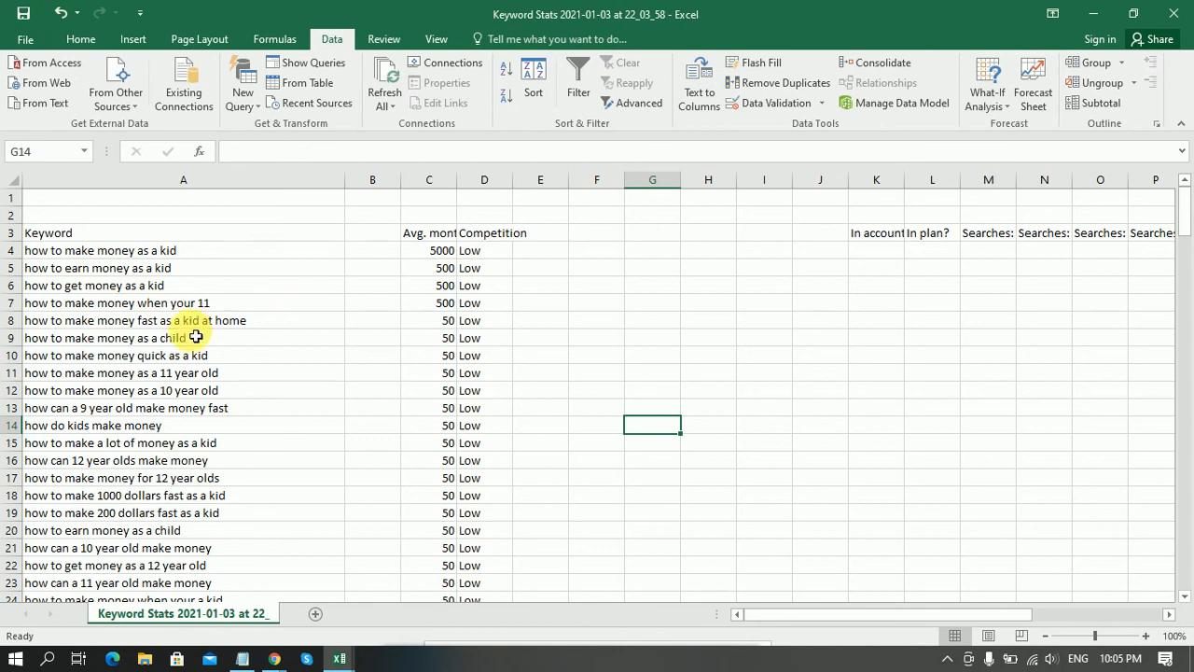
# Copy the top 16 kid keyword rows, A4:D19, from the 22_03_58 keyword file into Book1's Sheet1 starting at A15.
pyautogui.click(260, 328)
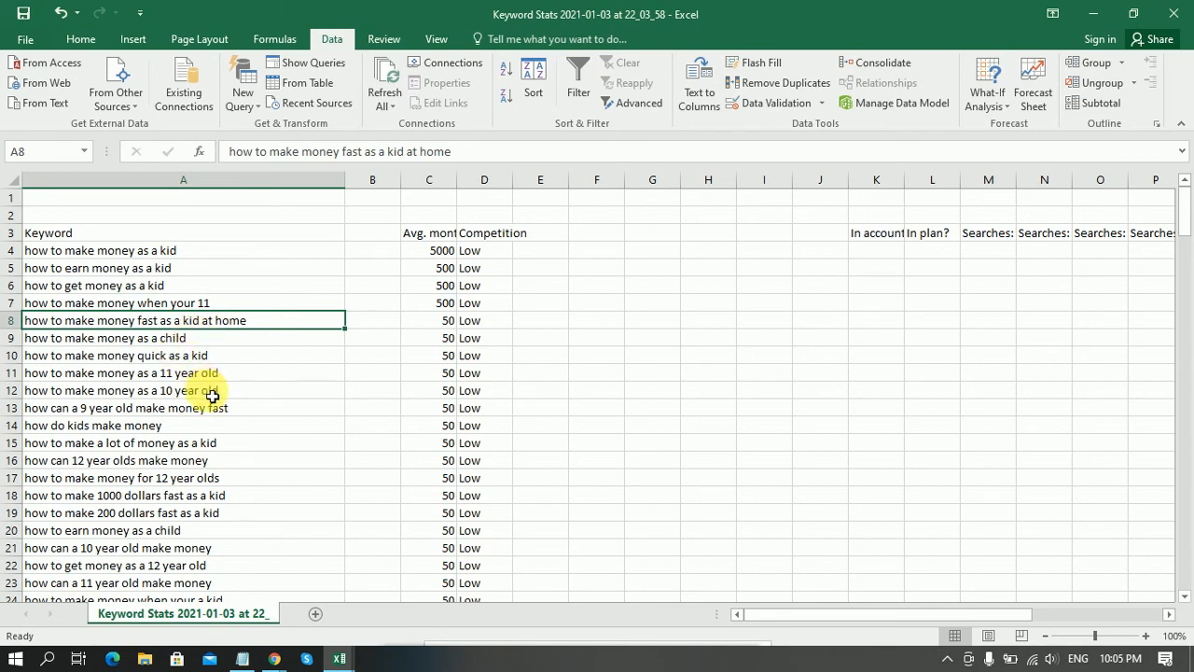
pyautogui.moveTo(223, 252); pyautogui.dragTo(481, 520)
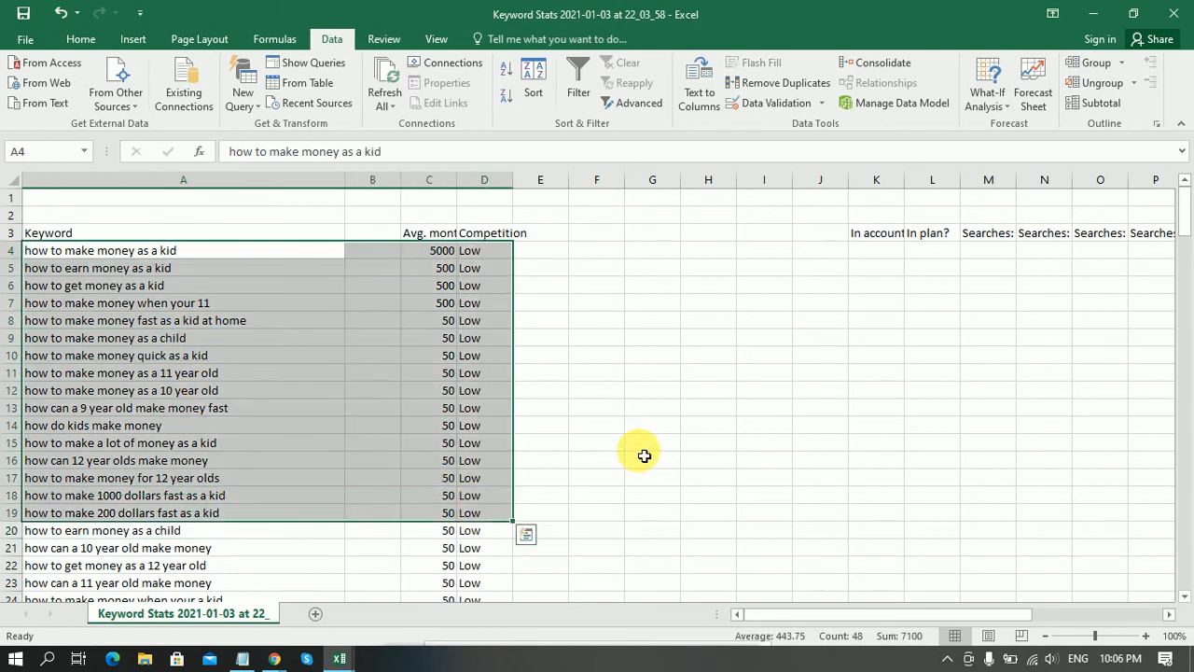
pyautogui.hotkey('ctrl', 'c')
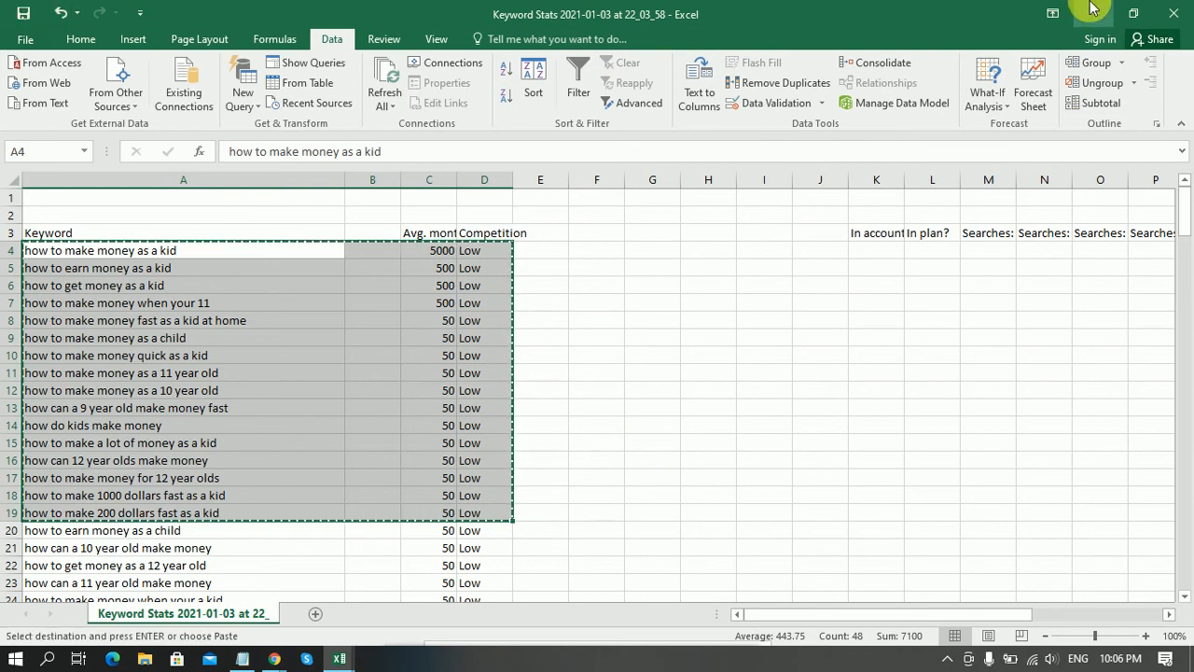
pyautogui.click(1094, 13)
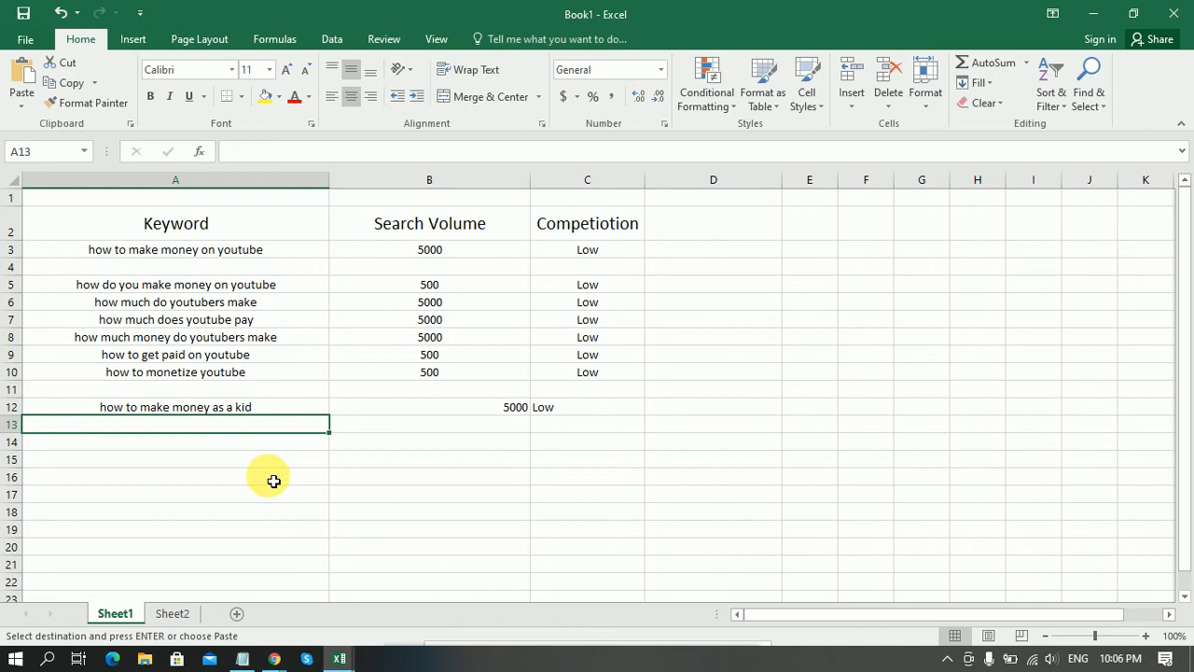
pyautogui.press('Down')
pyautogui.press('Down')
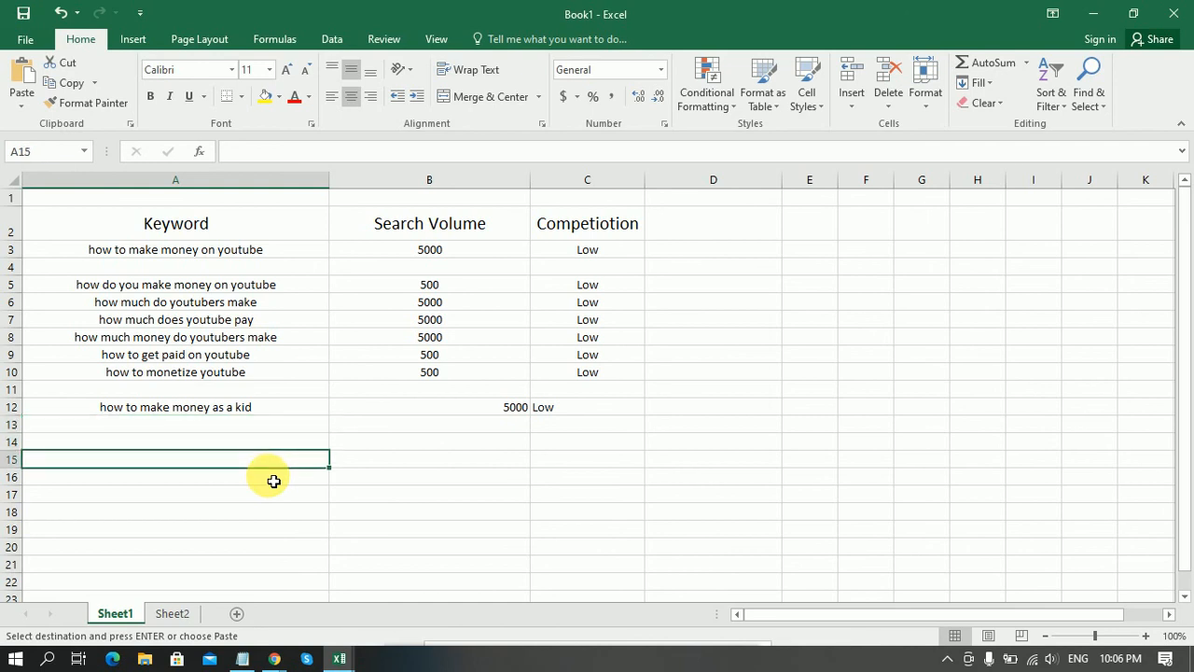
pyautogui.hotkey('ctrl', 'v')
pyautogui.click(792, 392)
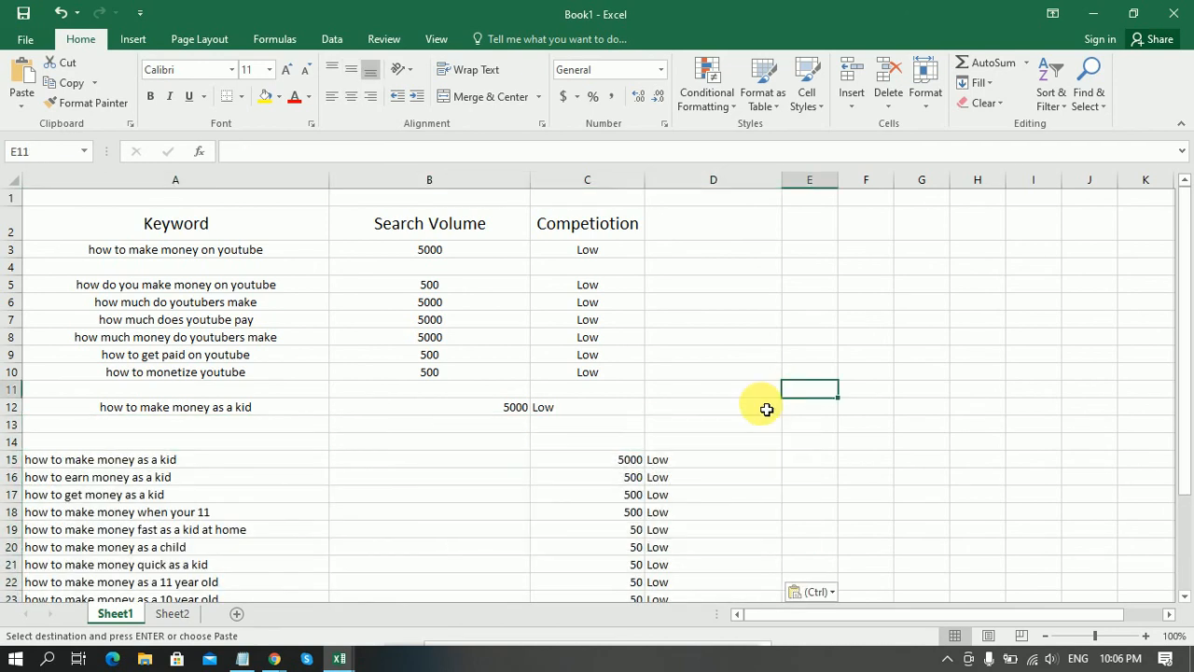
# Clear the pasted "how to make money as a kid", "how to earn money as a kid" and "how to get money as a kid" rows, 15 to 17.
pyautogui.scroll(-1, 767, 409)
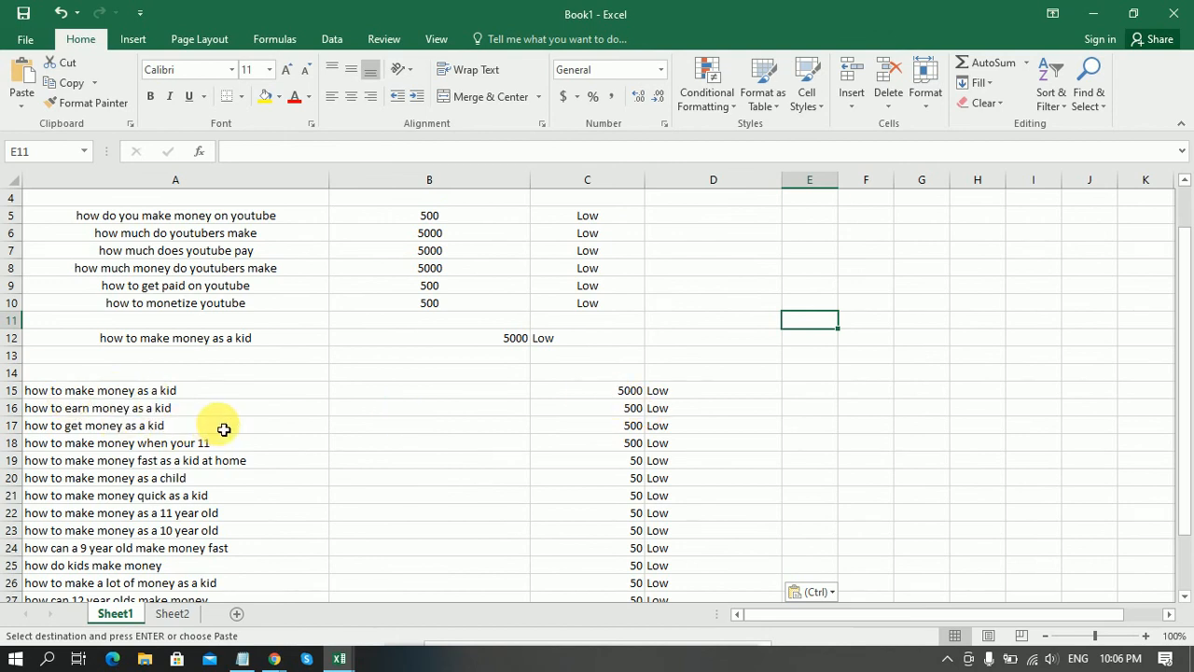
pyautogui.scroll(-1, 221, 421)
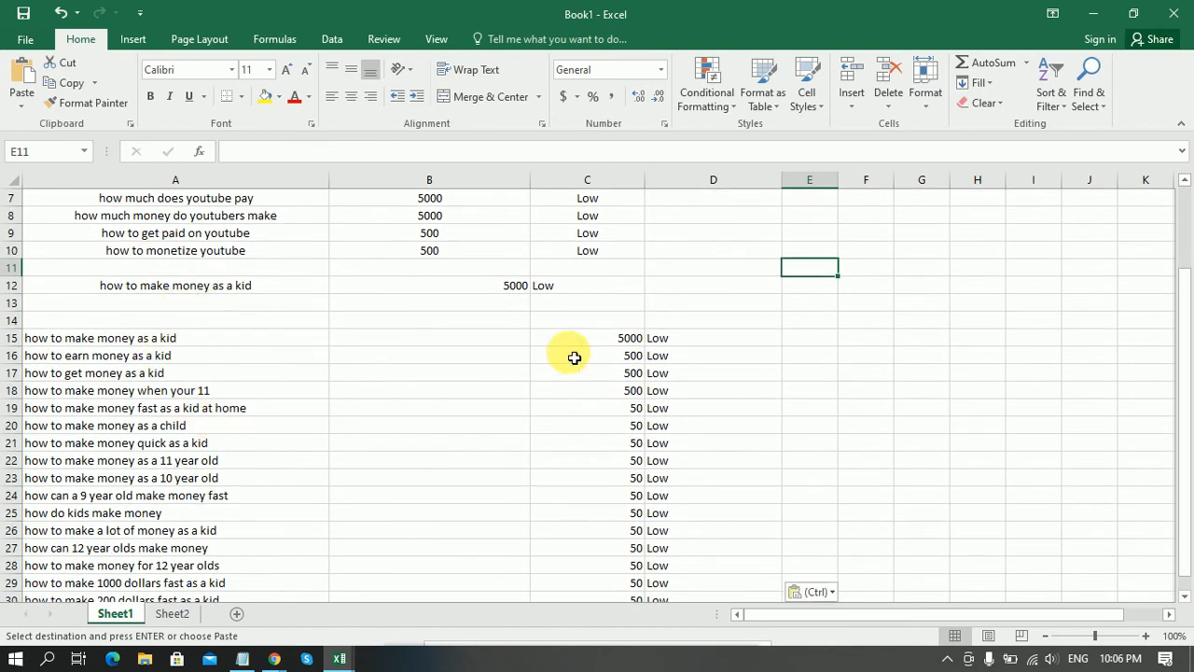
pyautogui.click(11, 337)
pyautogui.press('Delete')
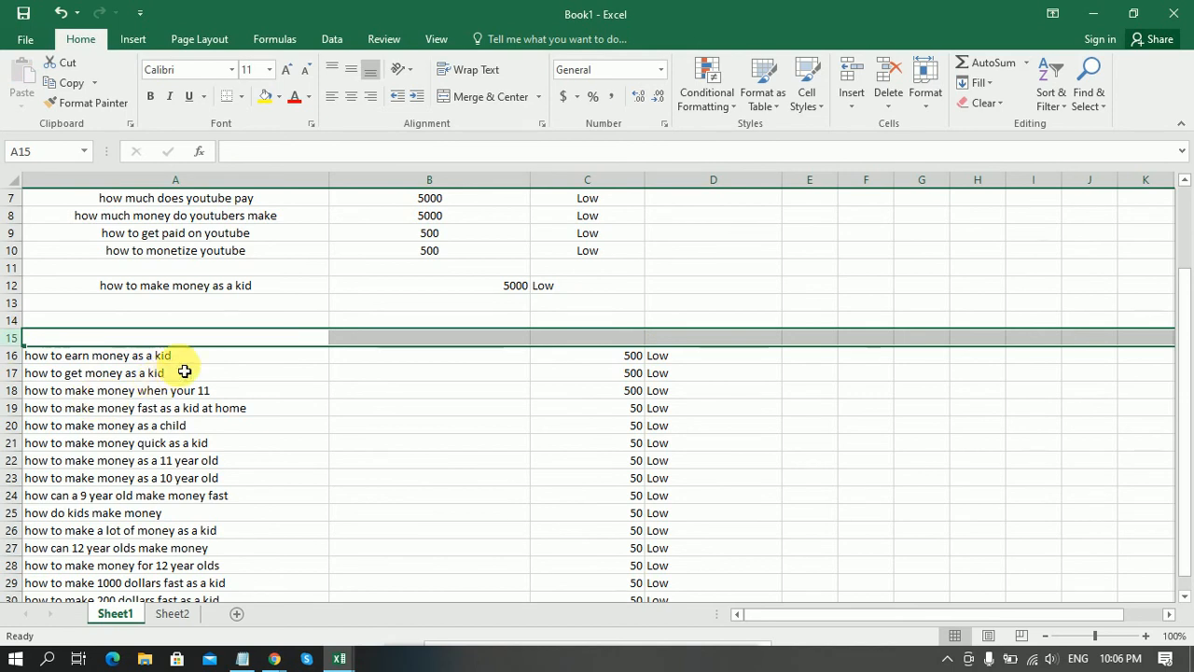
pyautogui.click(13, 356)
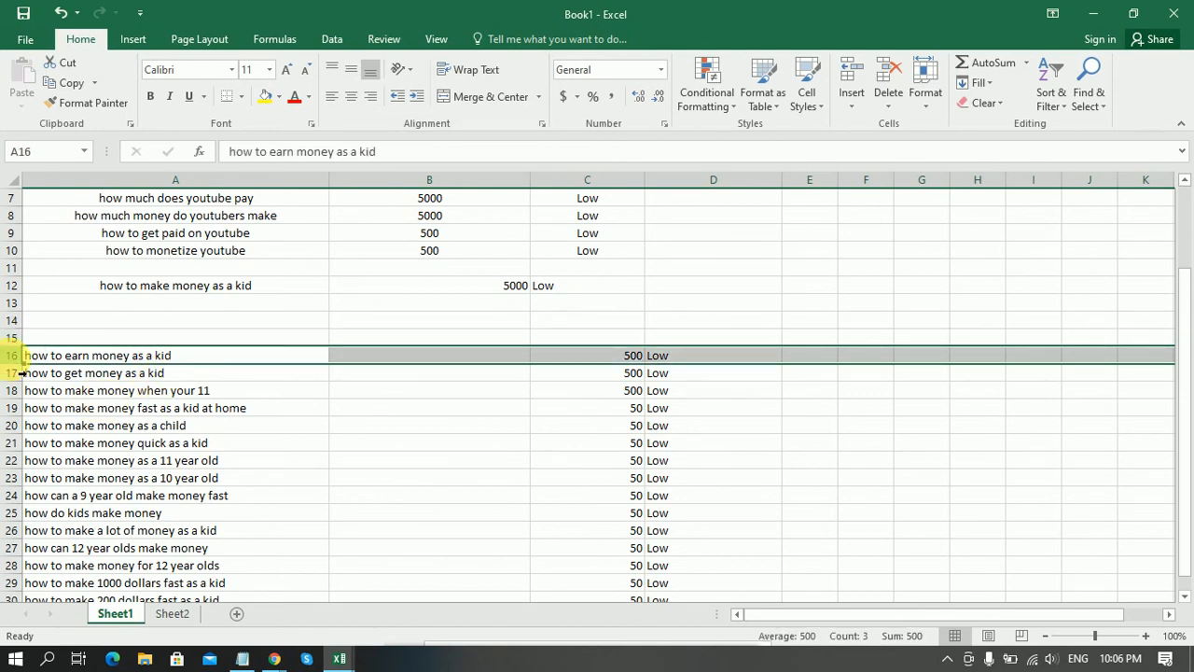
pyautogui.press('Delete')
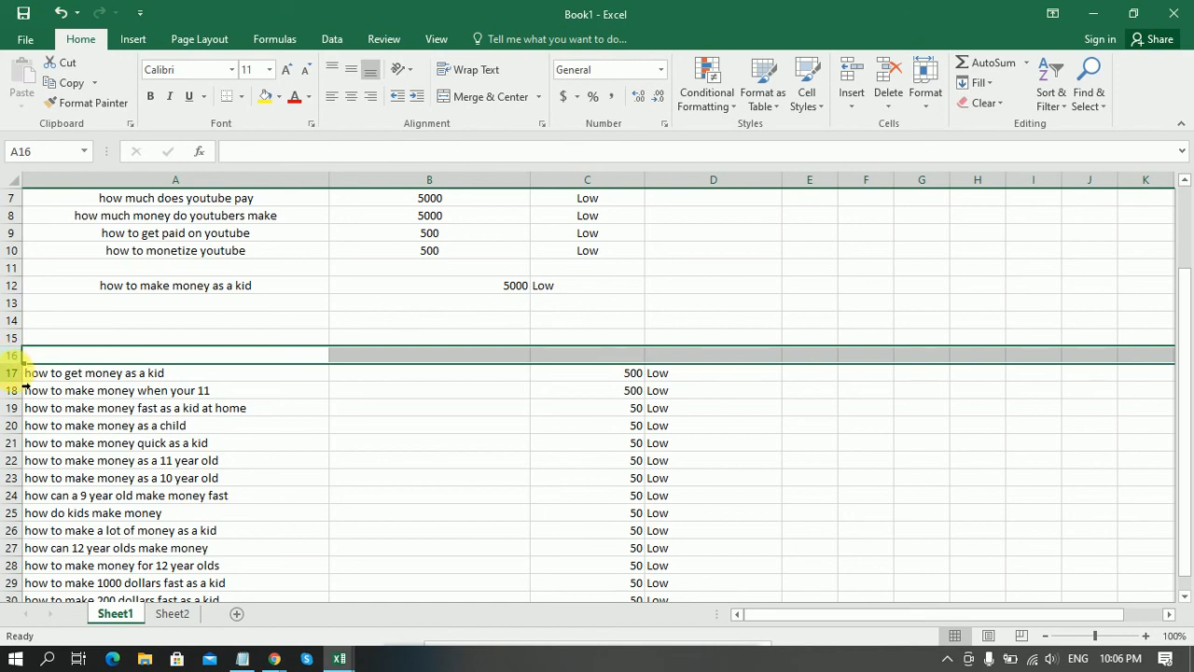
pyautogui.click(17, 376)
pyautogui.press('Delete')
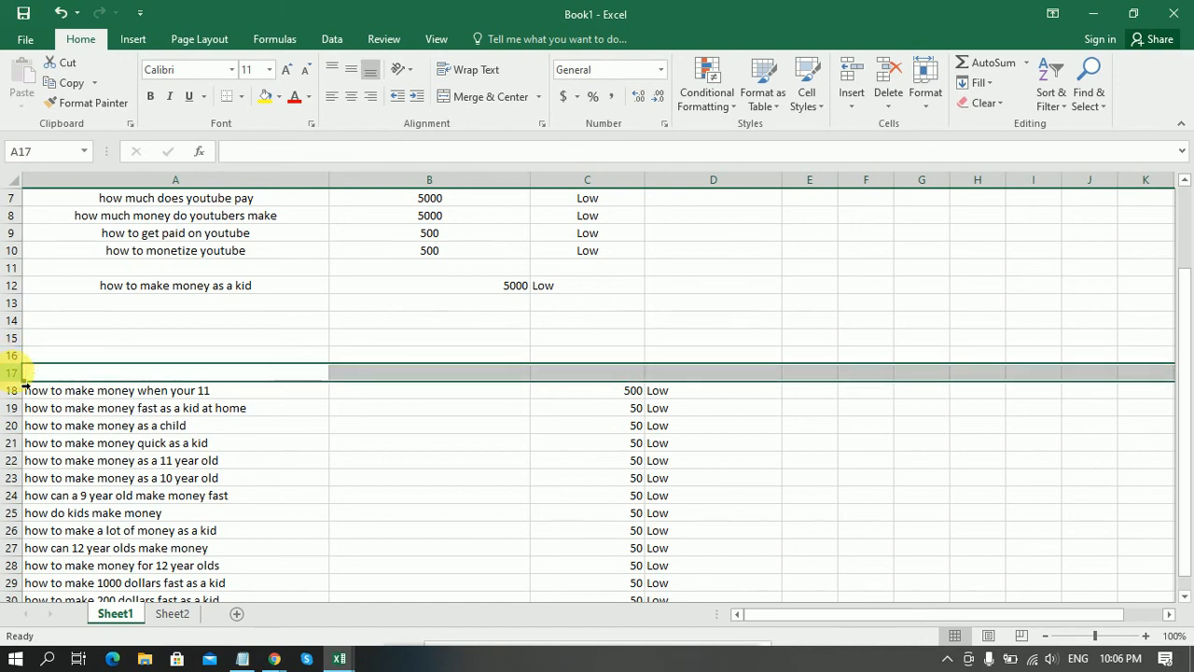
# Move the "how to make money fast as a kid at home" and "how do kids make money" rows to rows 13 and 14.
pyautogui.click(15, 408)
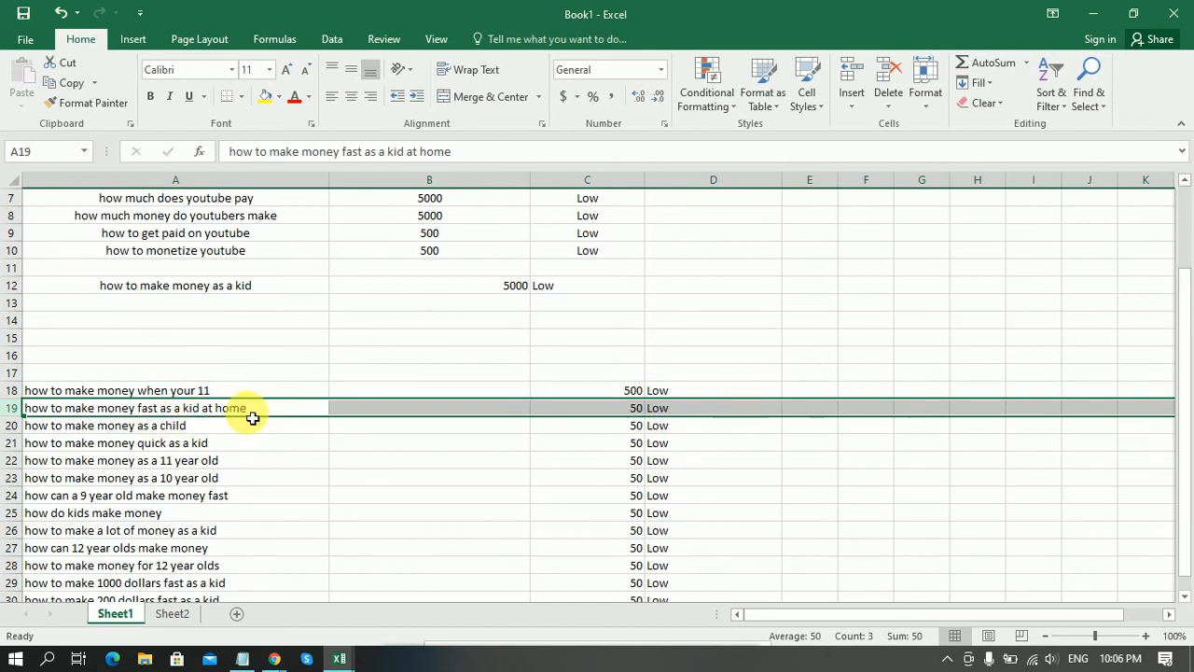
pyautogui.hotkey('ctrl', 'c')
pyautogui.click(82, 306)
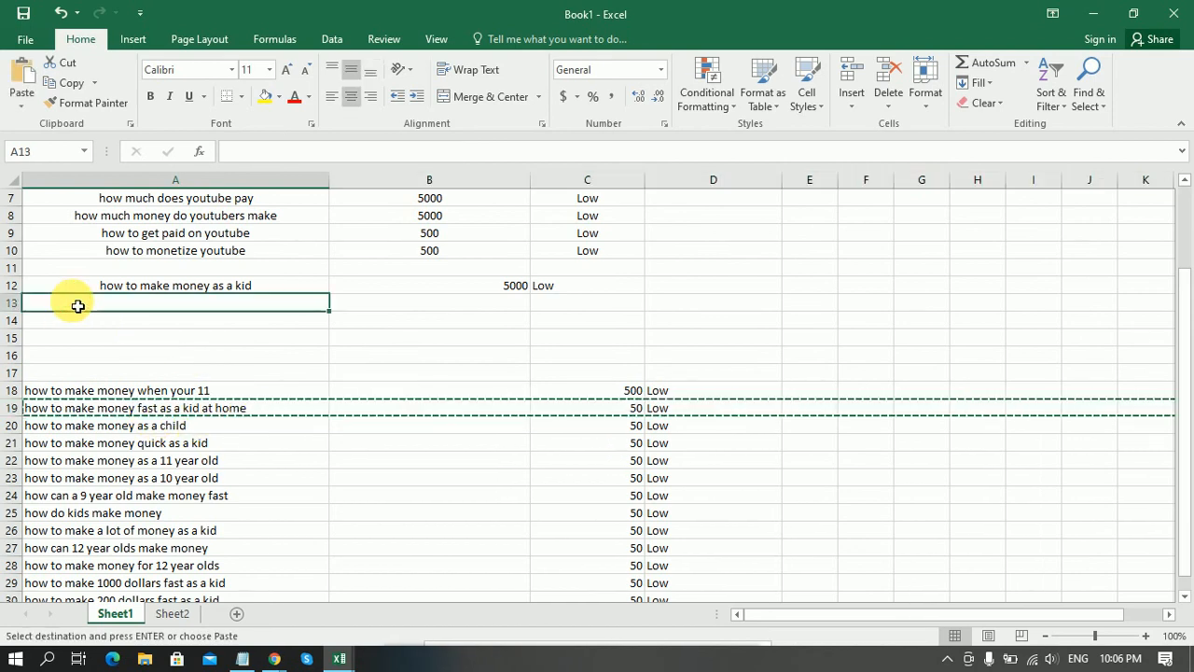
pyautogui.hotkey('ctrl', 'v')
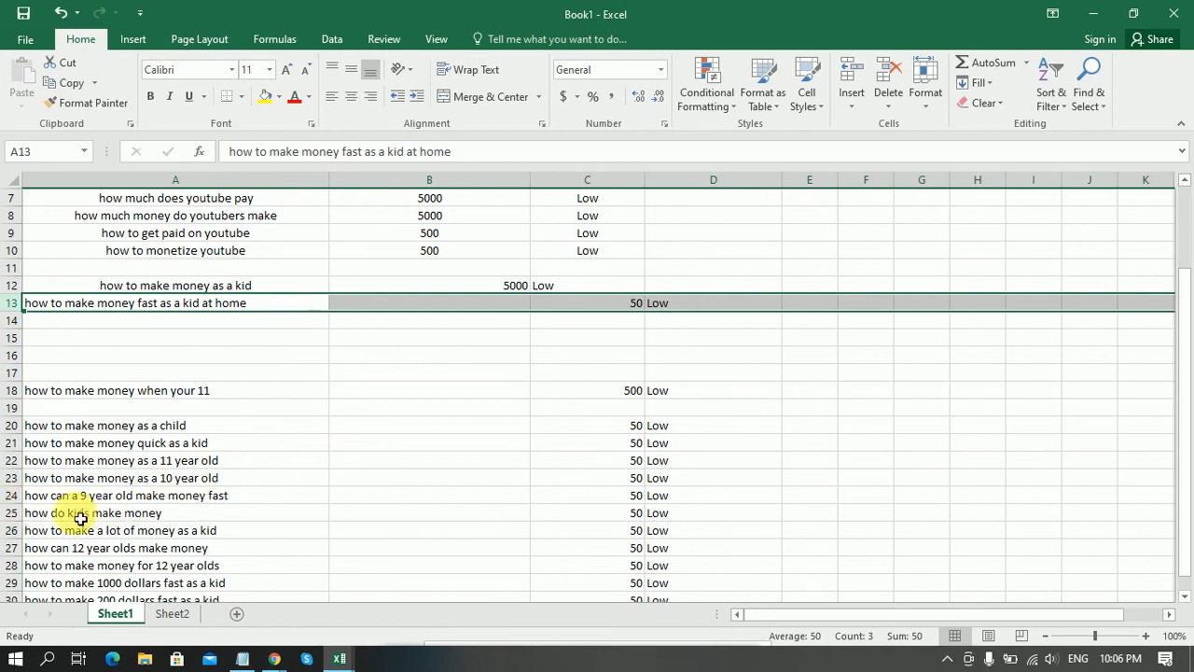
pyautogui.click(13, 514)
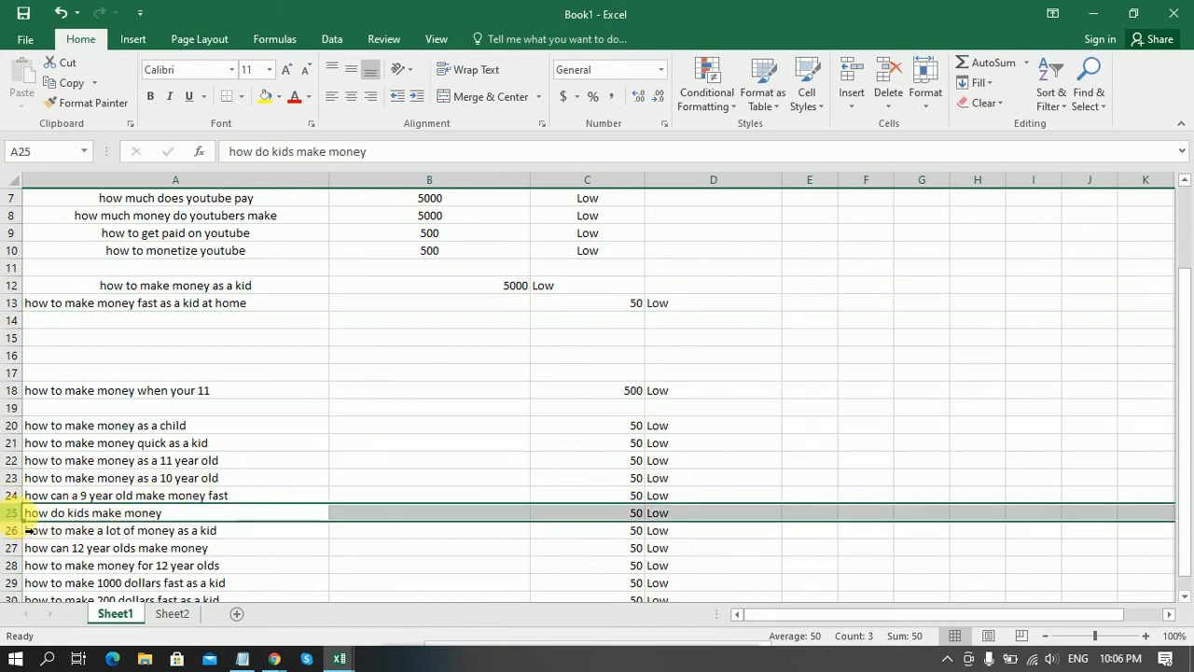
pyautogui.hotkey('ctrl', 'c')
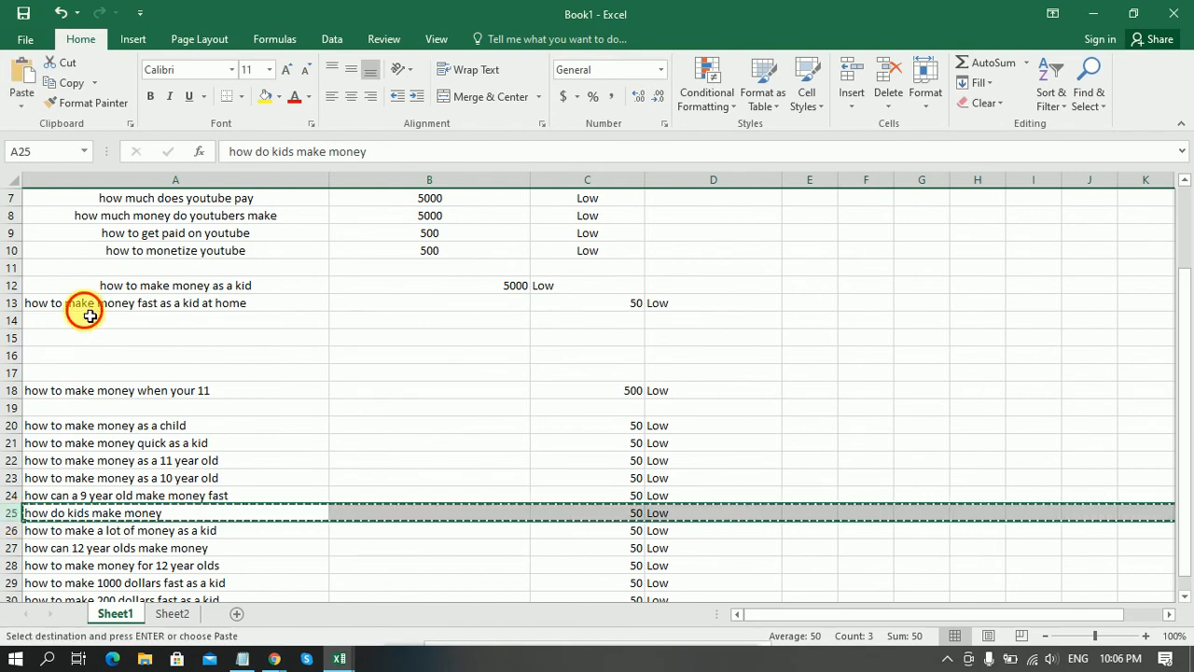
pyautogui.click(88, 306)
pyautogui.click(90, 326)
pyautogui.hotkey('ctrl', 'v')
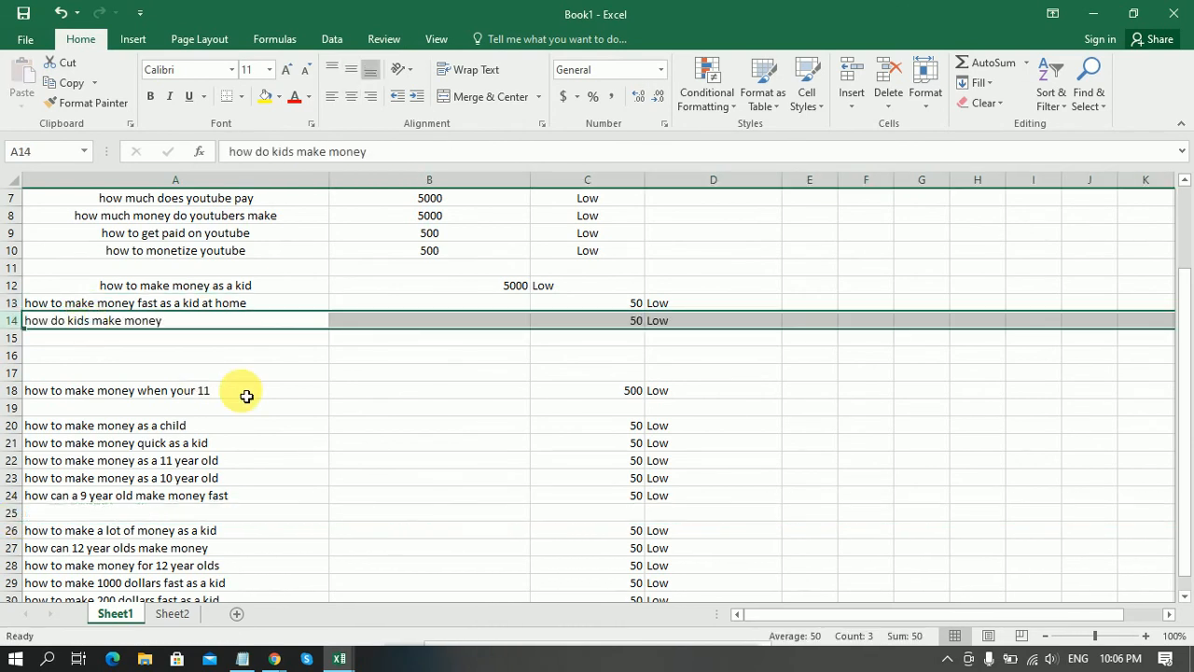
# Clear the leftover pasted keywords, volumes and competition entries in columns A to D of rows 18 to 30.
pyautogui.scroll(-2, 237, 437)
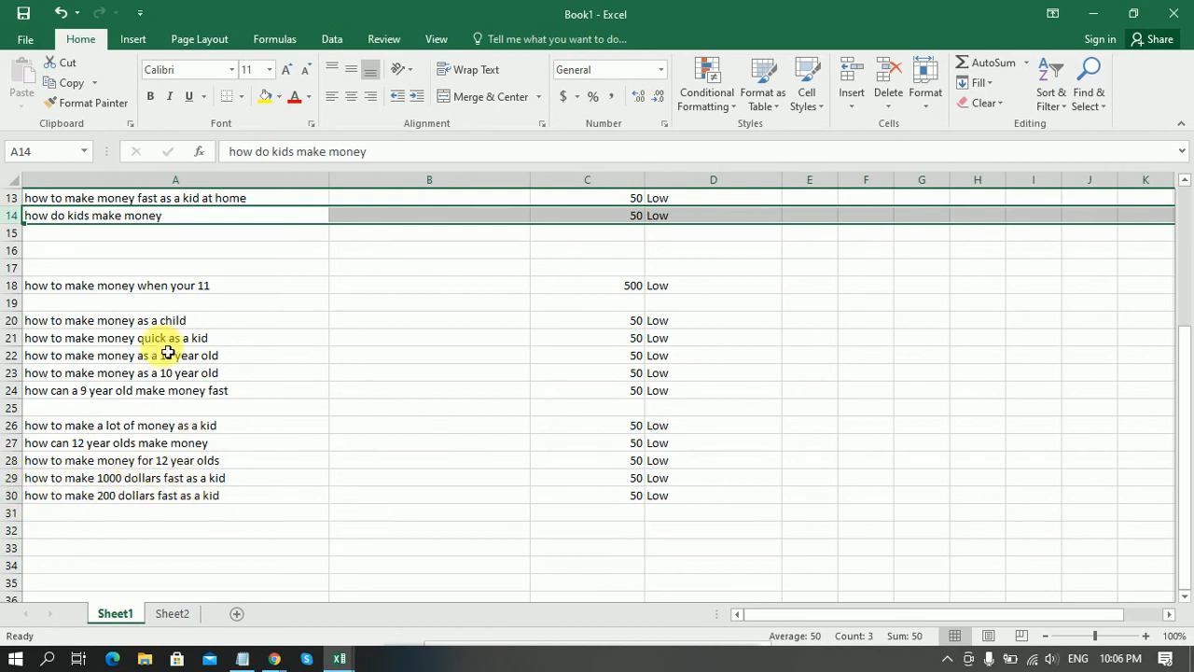
pyautogui.scroll(2, 540, 435)
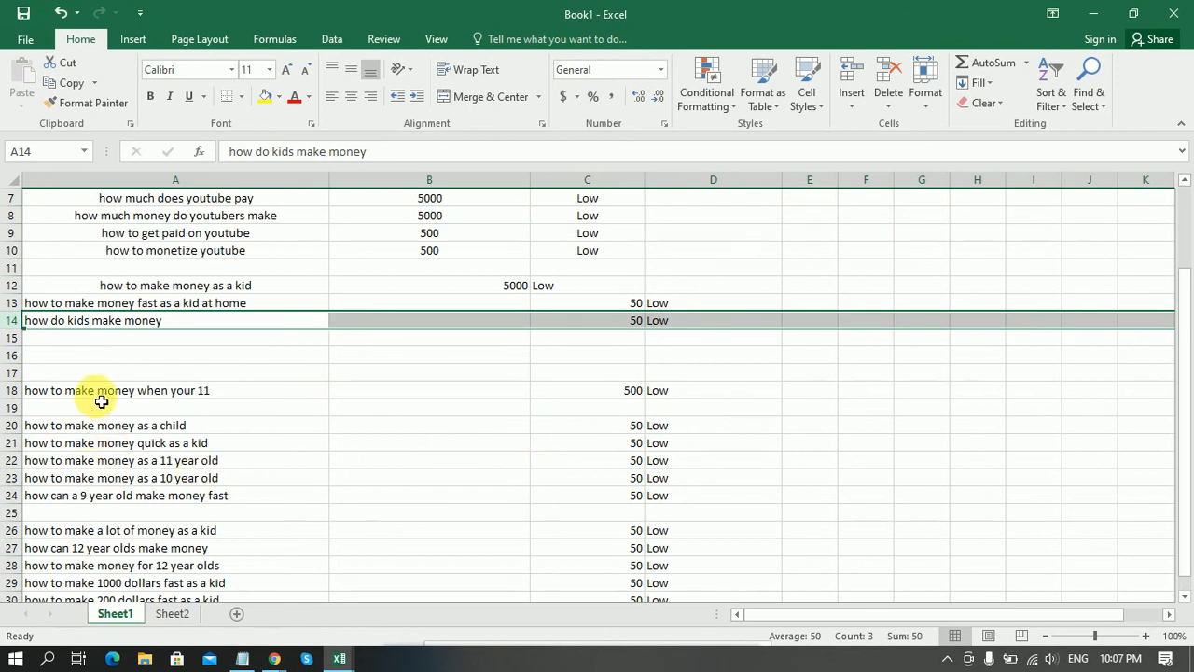
pyautogui.moveTo(94, 372); pyautogui.dragTo(746, 511)
pyautogui.press('Delete')
pyautogui.click(649, 384)
pyautogui.click(772, 424)
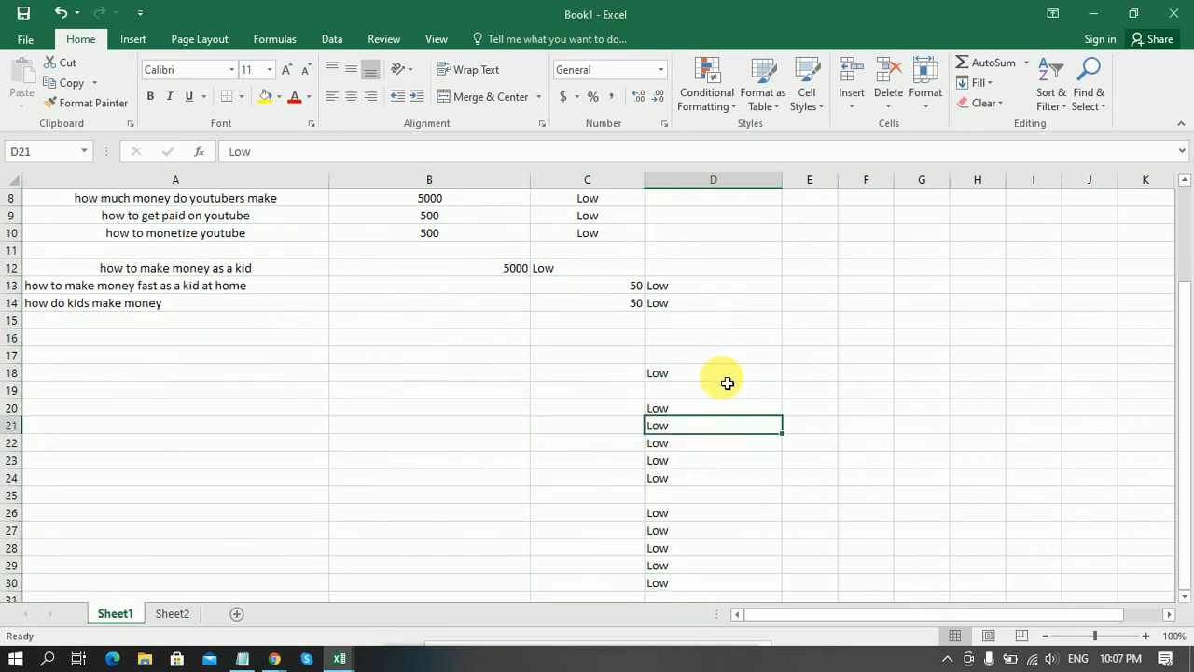
pyautogui.moveTo(725, 377); pyautogui.dragTo(743, 565)
pyautogui.press('Delete')
pyautogui.click(569, 496)
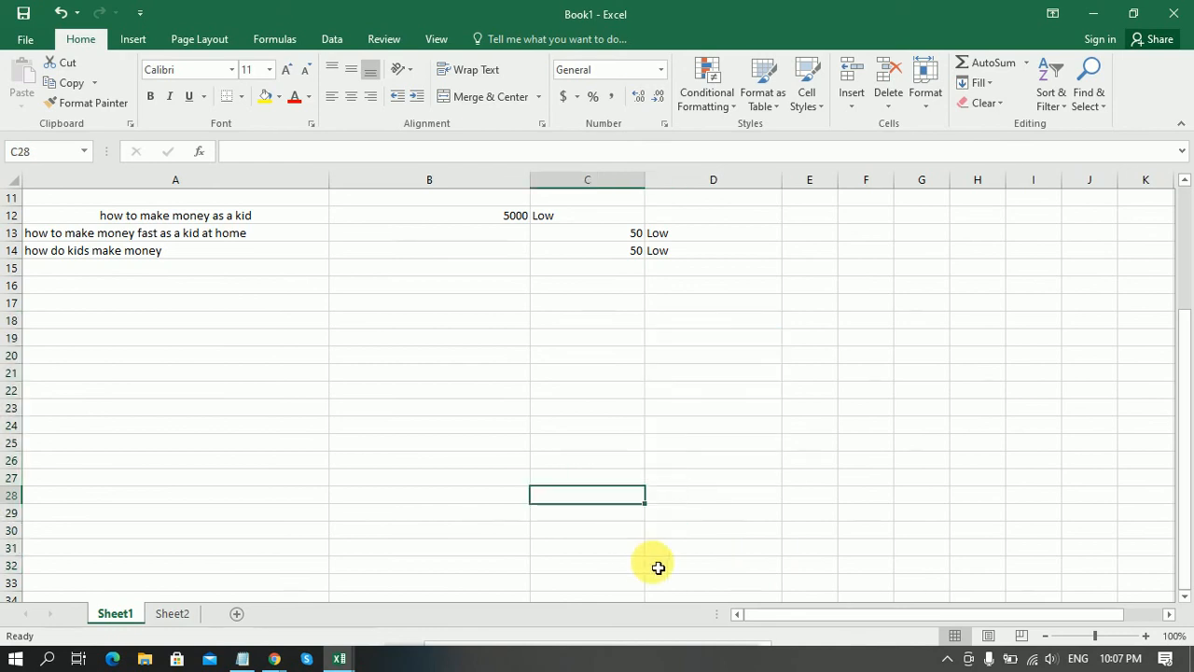
# Move the search volume and competition values in C13:D14 one column over to B13:C14.
pyautogui.scroll(4, 653, 563)
pyautogui.moveTo(635, 429); pyautogui.dragTo(679, 445)
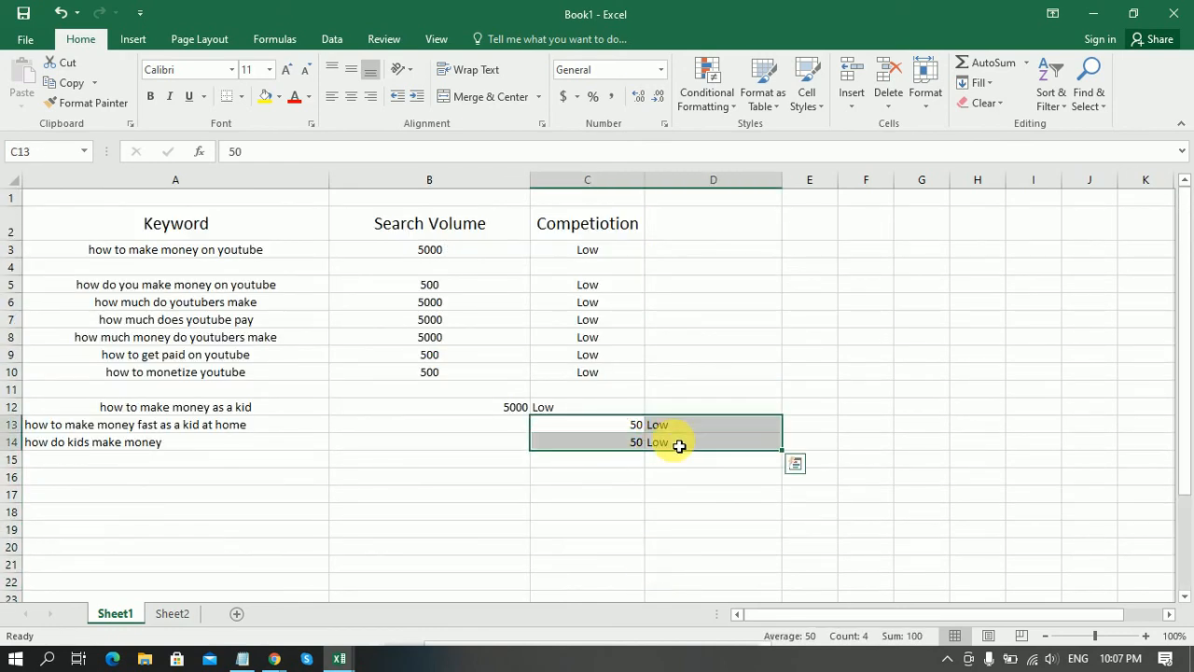
pyautogui.hotkey('ctrl', 'c')
pyautogui.click(444, 433)
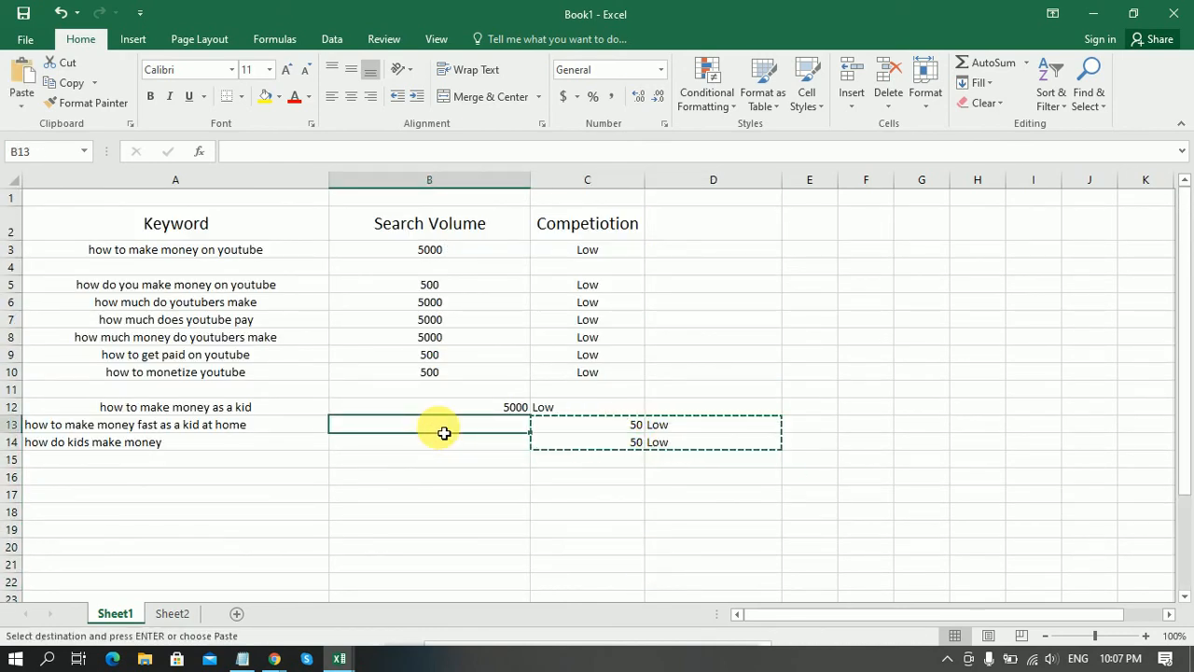
pyautogui.hotkey('ctrl', 'v')
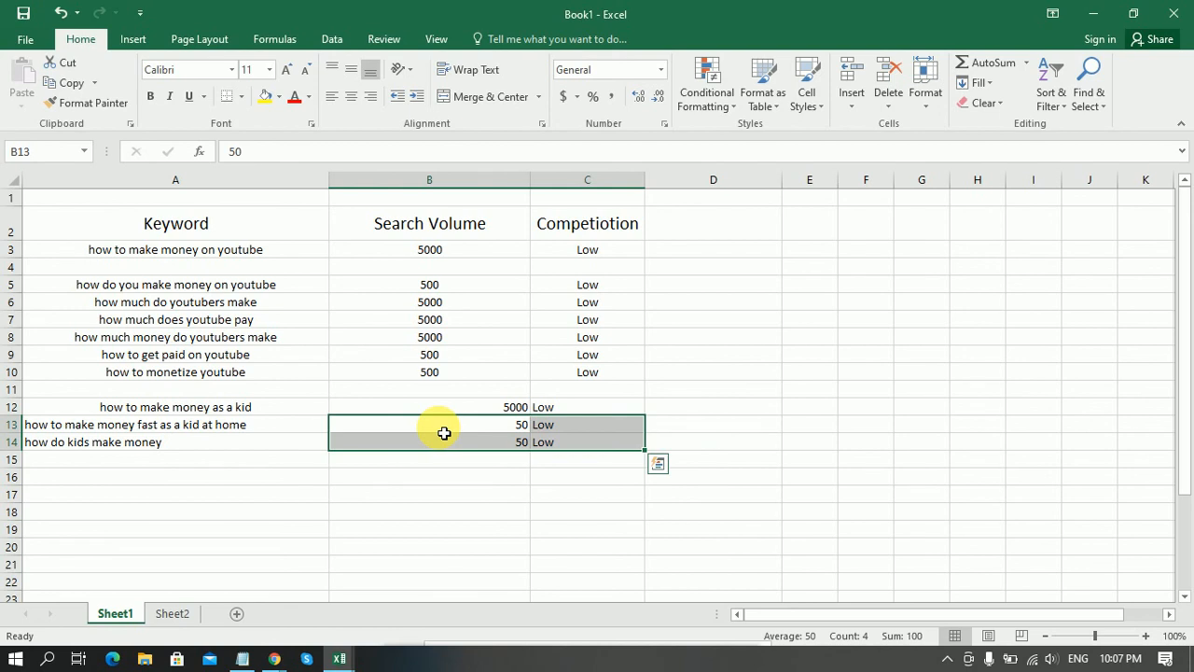
pyautogui.click(464, 547)
# Center the kid keyword group in A12:C14 horizontally.
pyautogui.moveTo(184, 414); pyautogui.dragTo(570, 440)
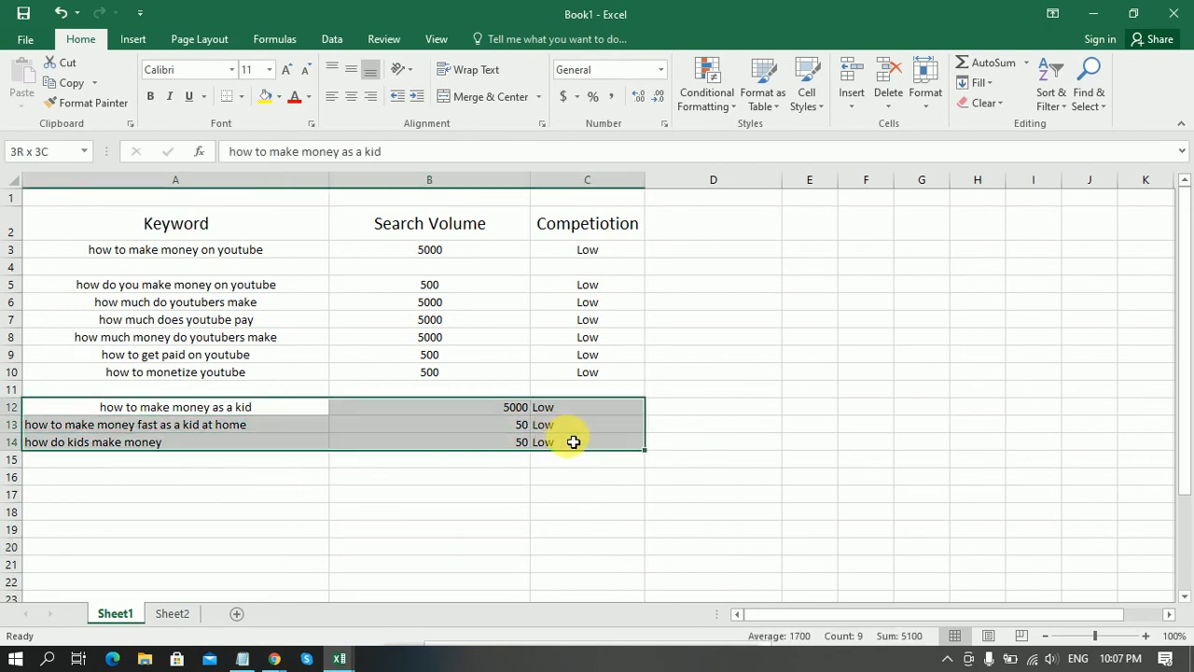
pyautogui.click(350, 97)
pyautogui.click(350, 97)
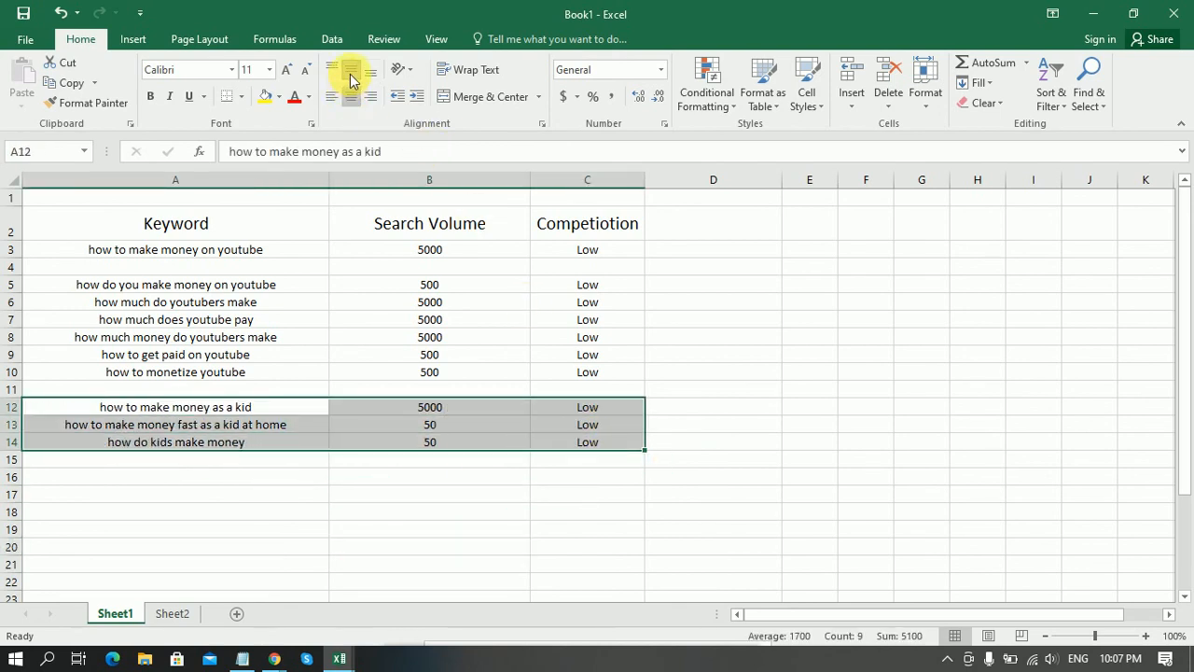
pyautogui.click(509, 571)
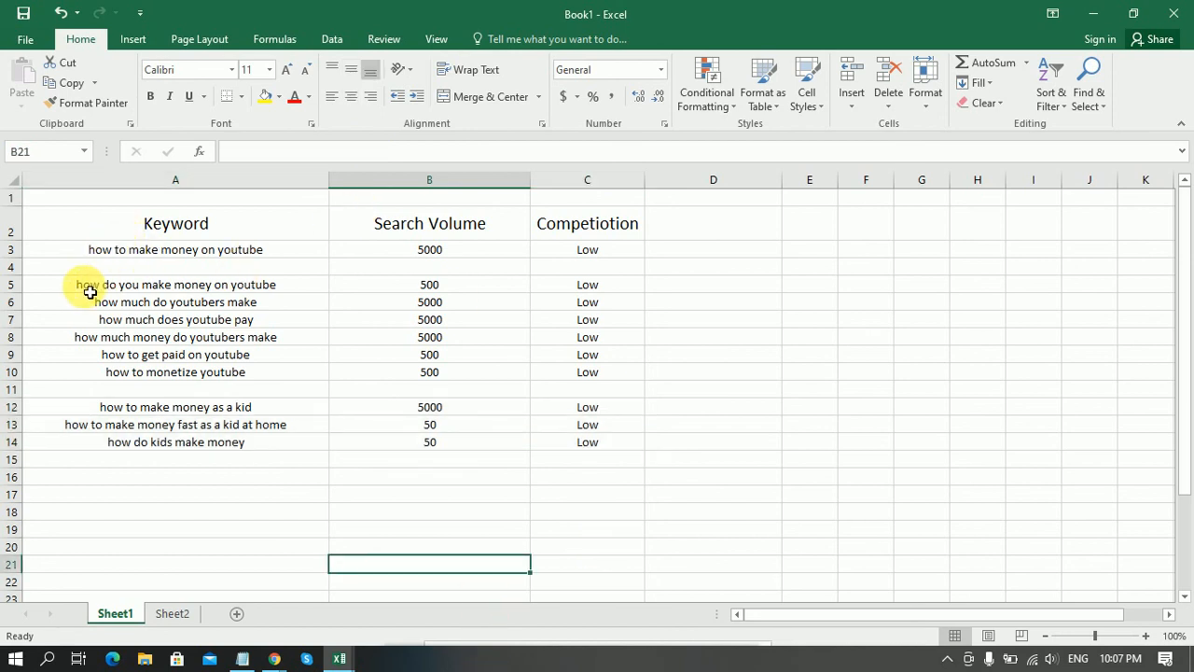
# Move the YouTube keyword block A5:C10 up to A4 to close the gap below the first keyword.
pyautogui.moveTo(112, 285); pyautogui.dragTo(634, 370)
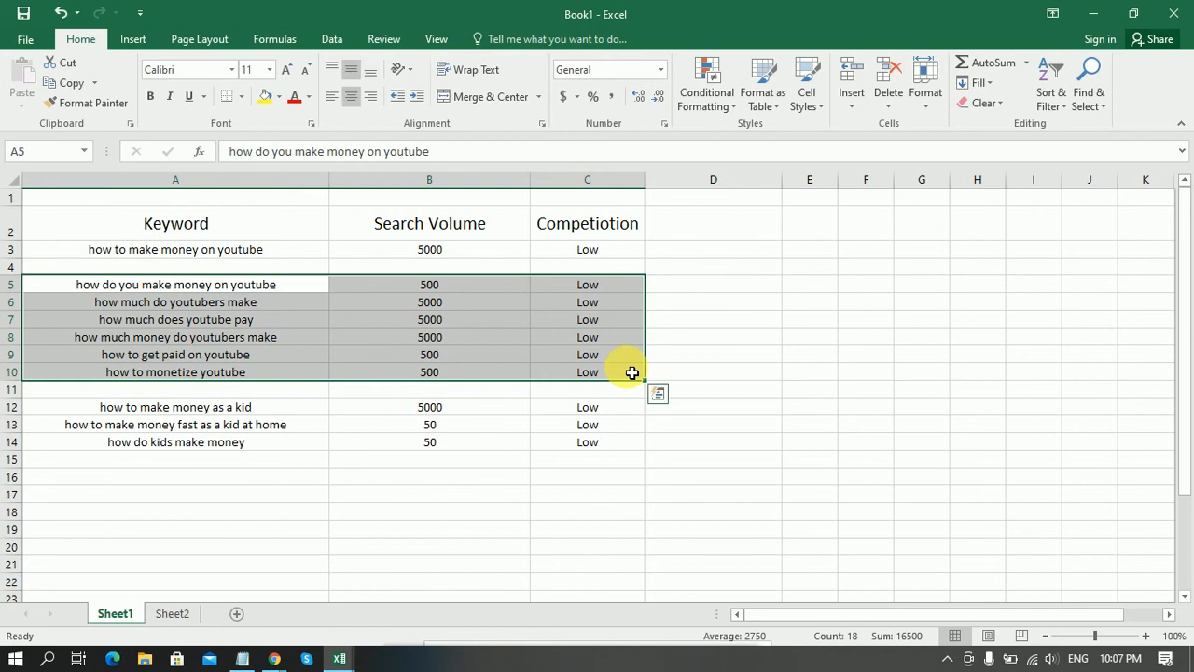
pyautogui.hotkey('ctrl', 'c')
pyautogui.click(324, 266)
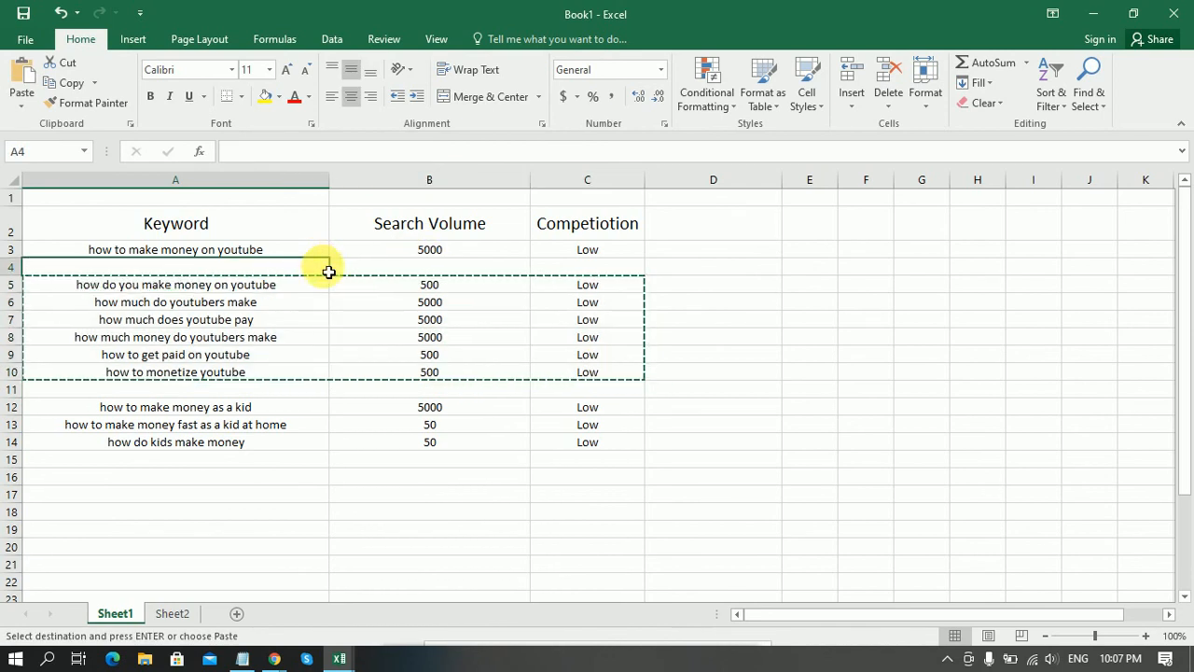
pyautogui.press('Return')
pyautogui.click(831, 361)
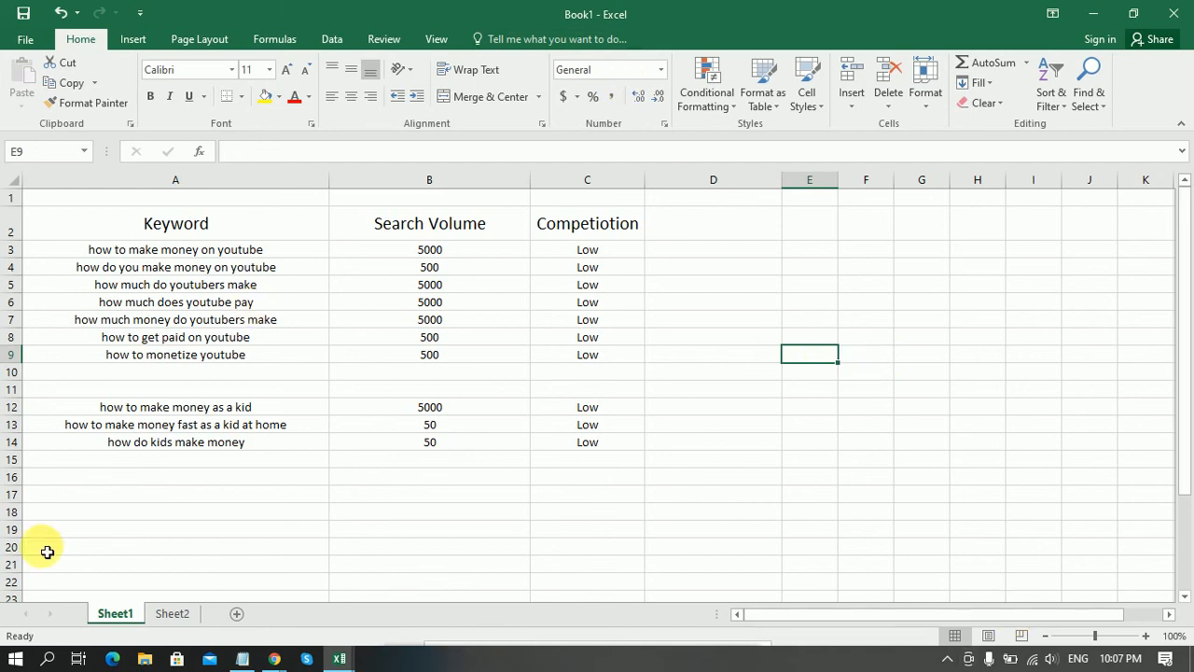
# Review the kid keyword group in A12:C14 and the remaining keywords on Sheet2, and return to Sheet1.
pyautogui.moveTo(178, 407); pyautogui.dragTo(621, 440)
pyautogui.click(782, 459)
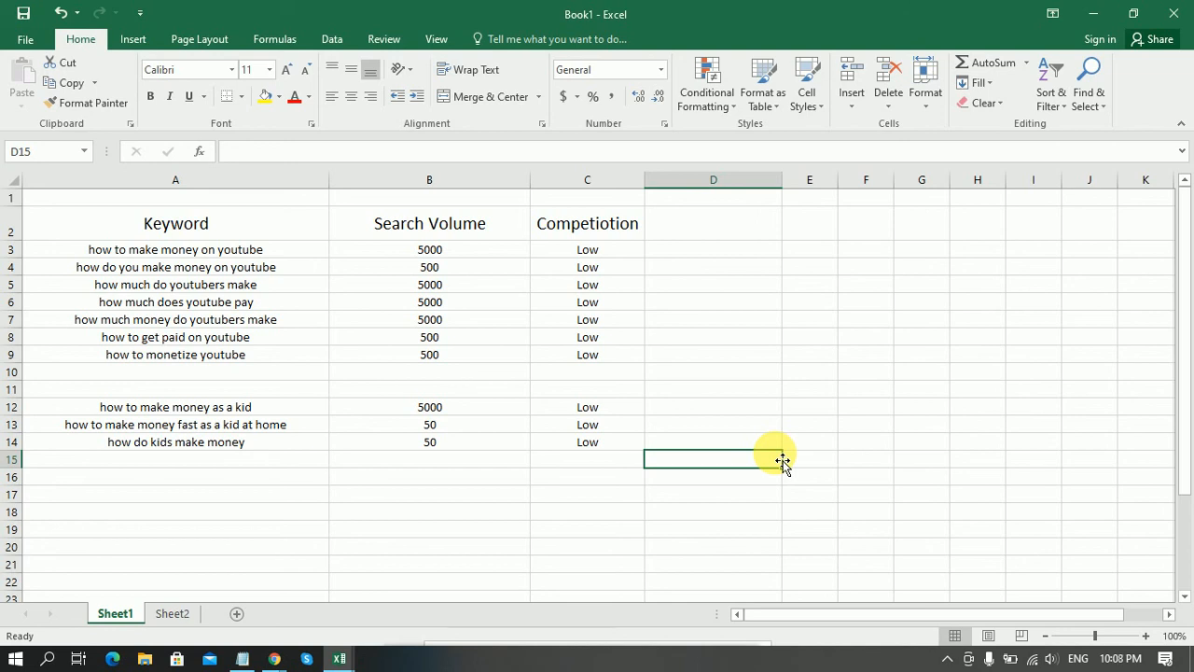
pyautogui.click(170, 613)
pyautogui.moveTo(286, 272); pyautogui.dragTo(560, 339)
pyautogui.click(604, 474)
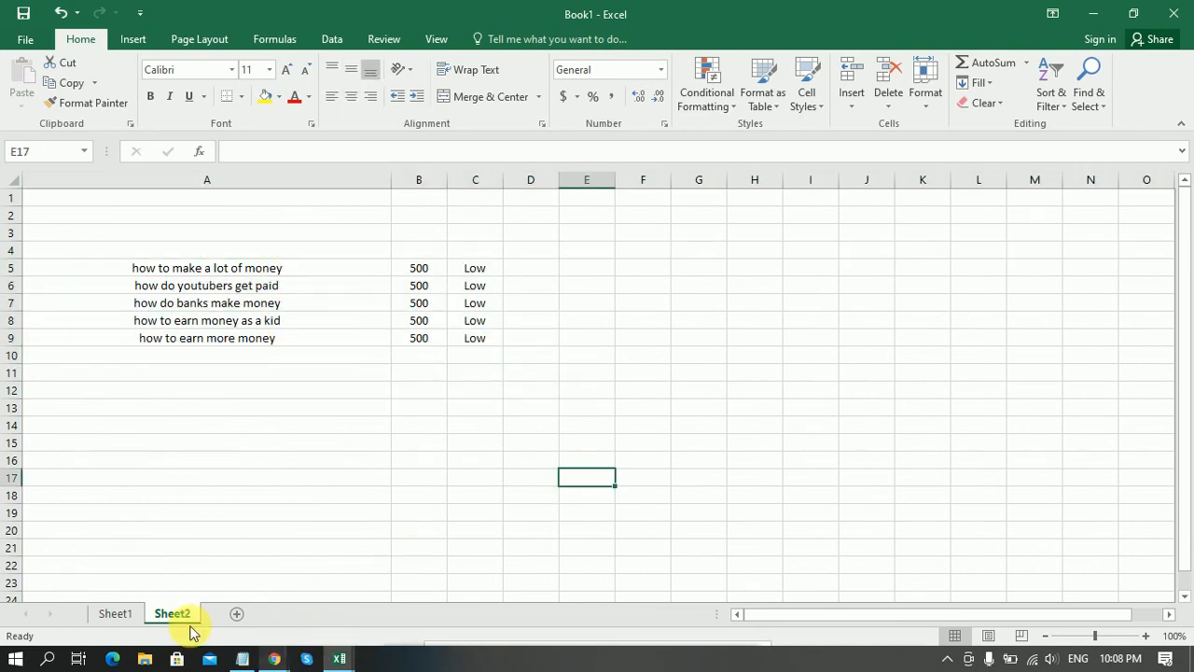
pyautogui.click(115, 613)
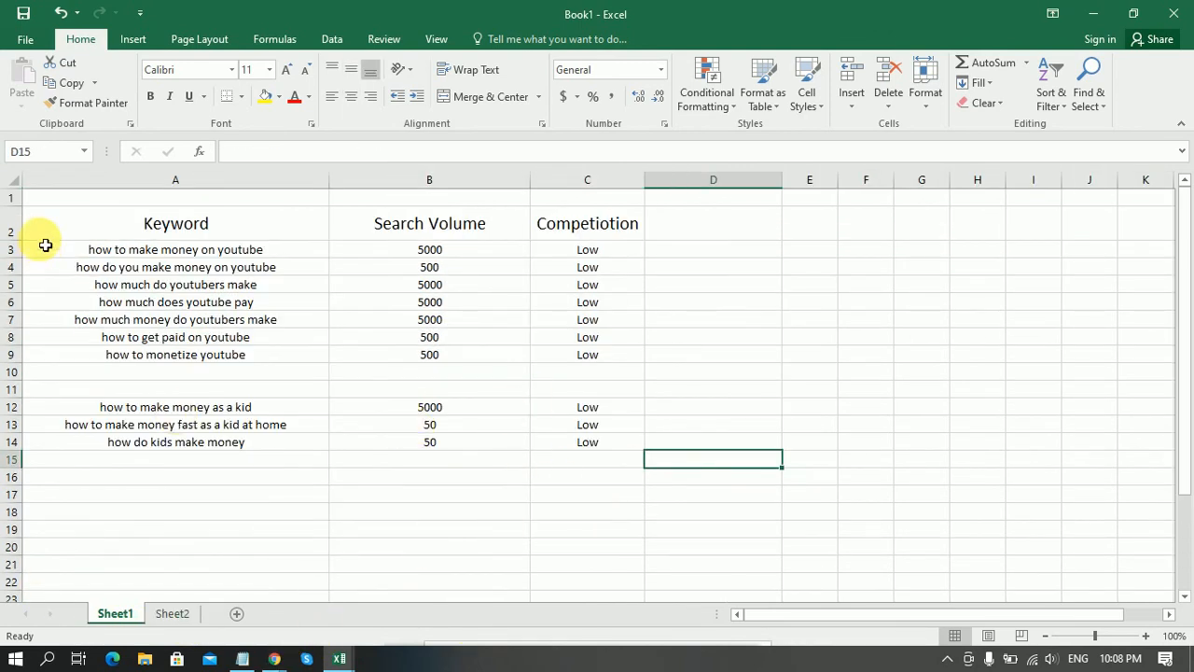
# Fill the entire header row 2 with yellow.
pyautogui.click(12, 223)
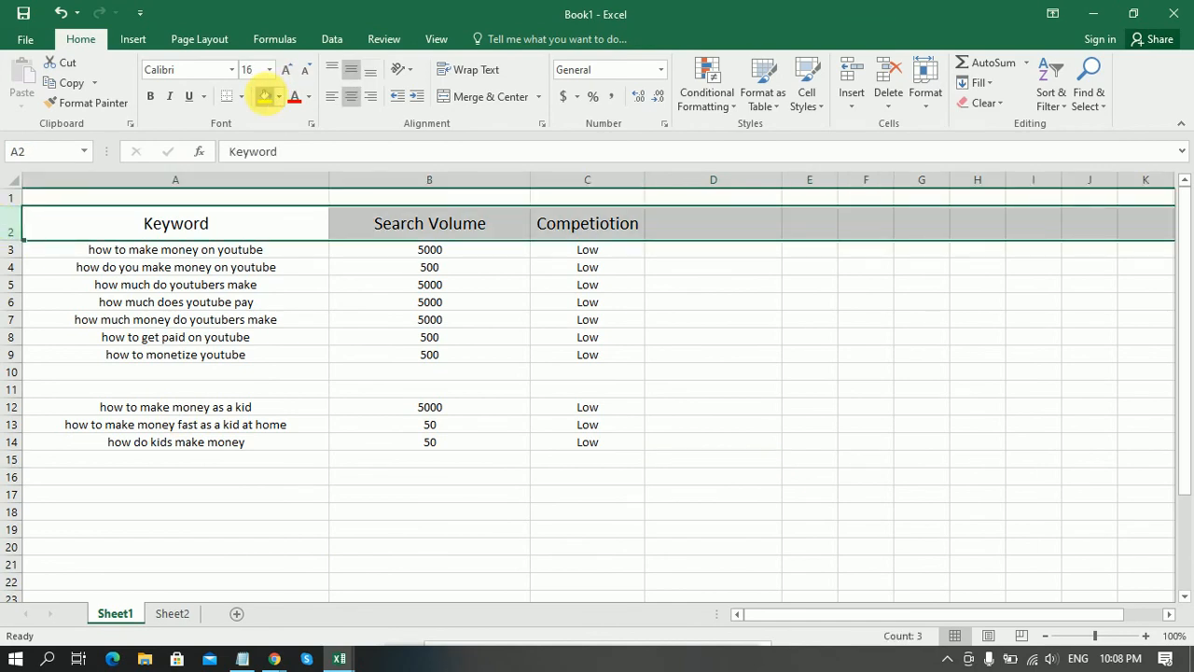
pyautogui.click(265, 96)
pyautogui.click(293, 339)
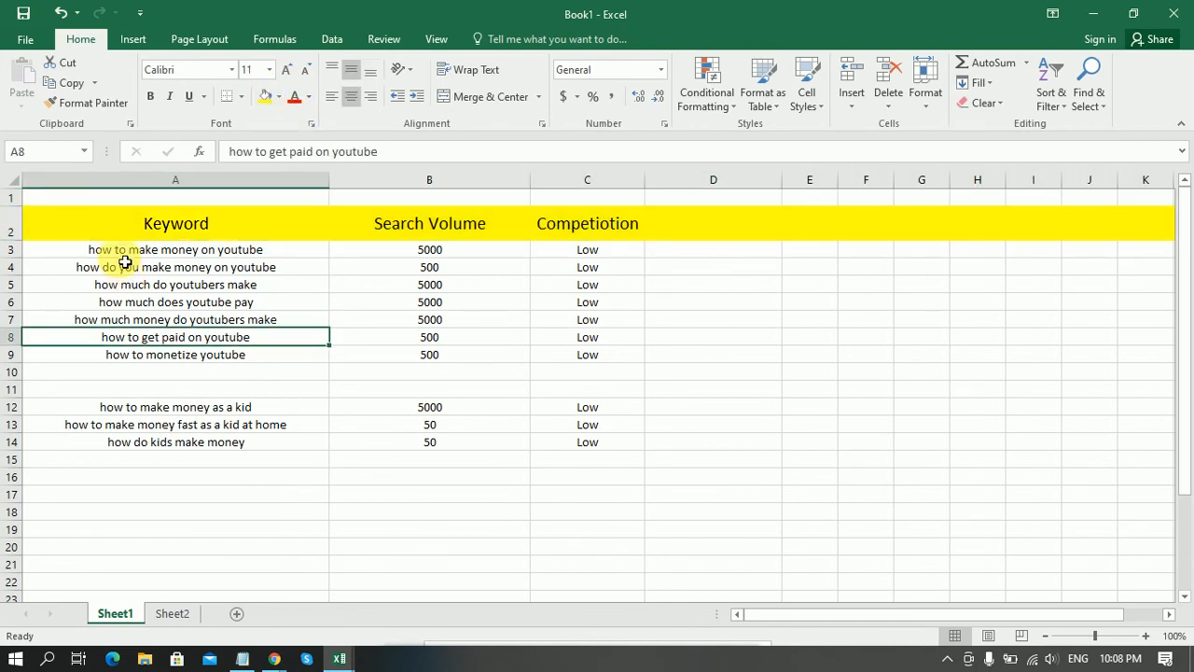
# Fill the YouTube keyword group in A3:C9 with light blue.
pyautogui.moveTo(121, 244); pyautogui.dragTo(610, 354)
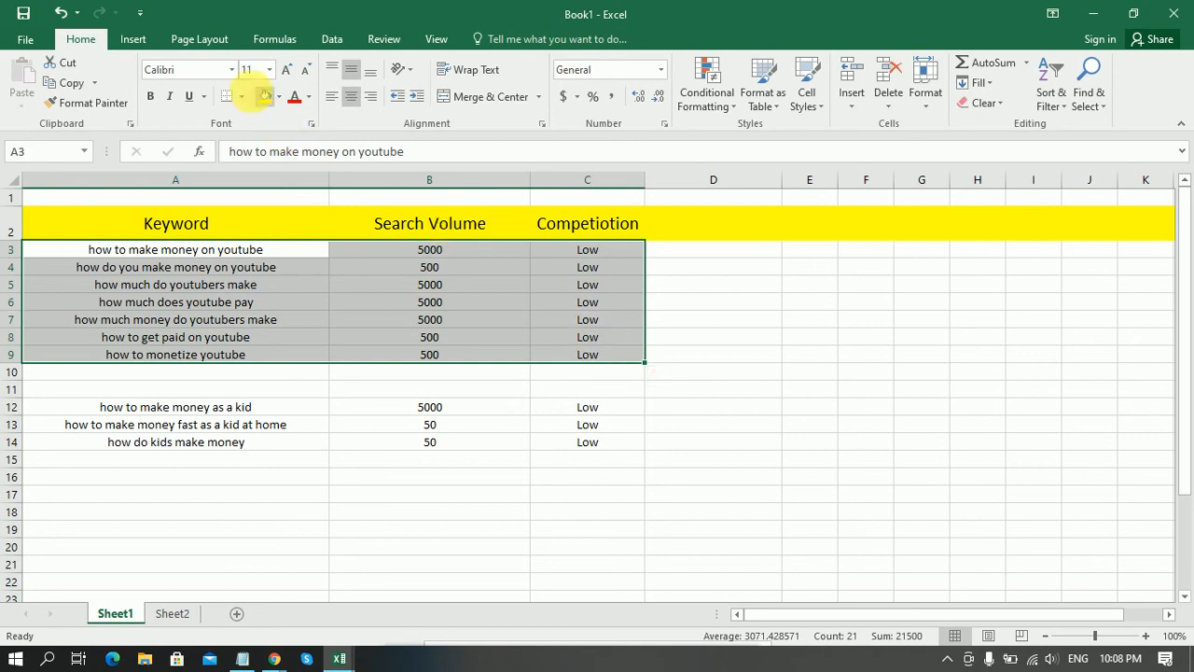
pyautogui.click(278, 96)
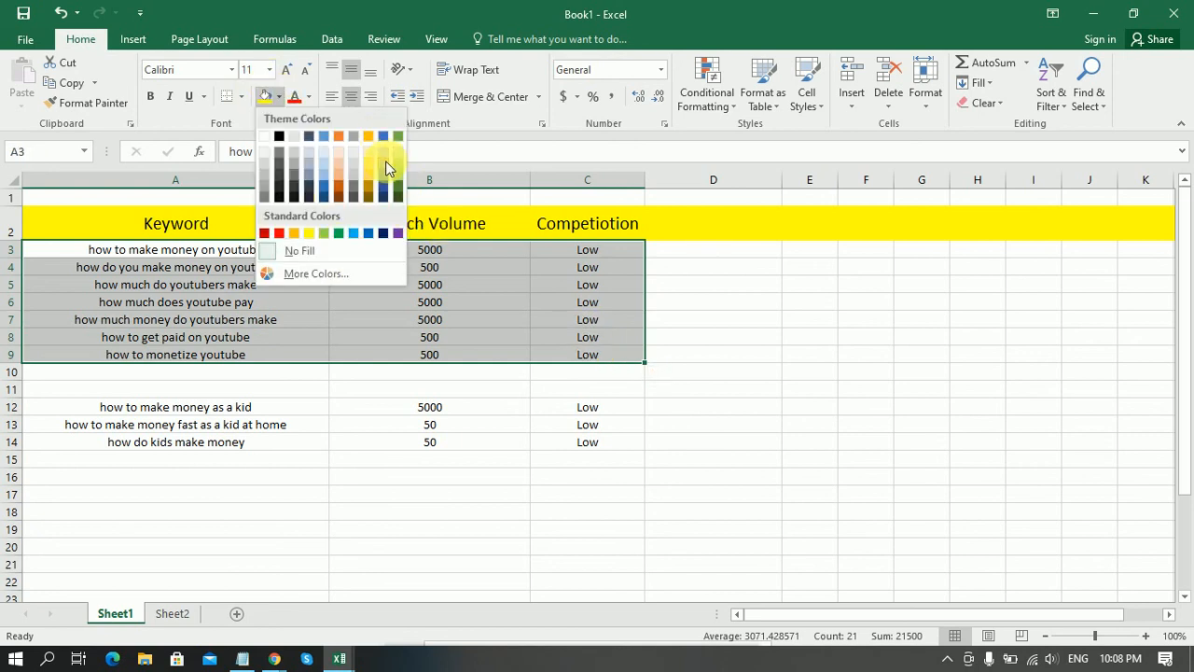
pyautogui.click(385, 160)
pyautogui.click(347, 474)
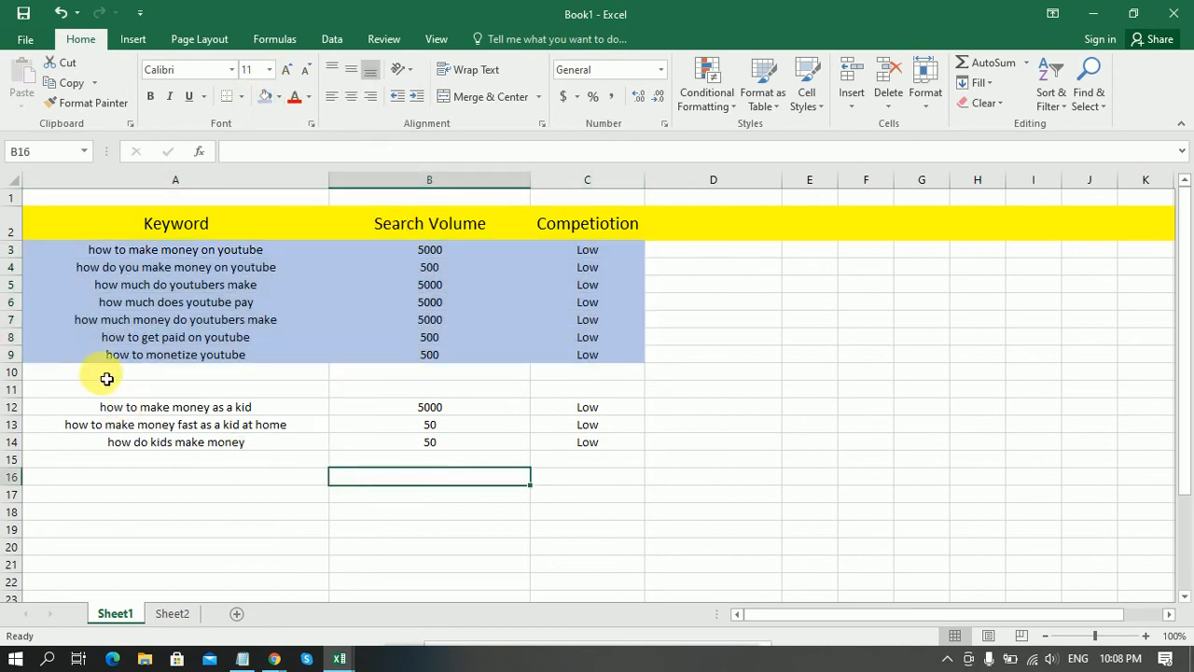
# Fill the kid keyword group in A12:C14 with light orange.
pyautogui.moveTo(79, 408); pyautogui.dragTo(587, 444)
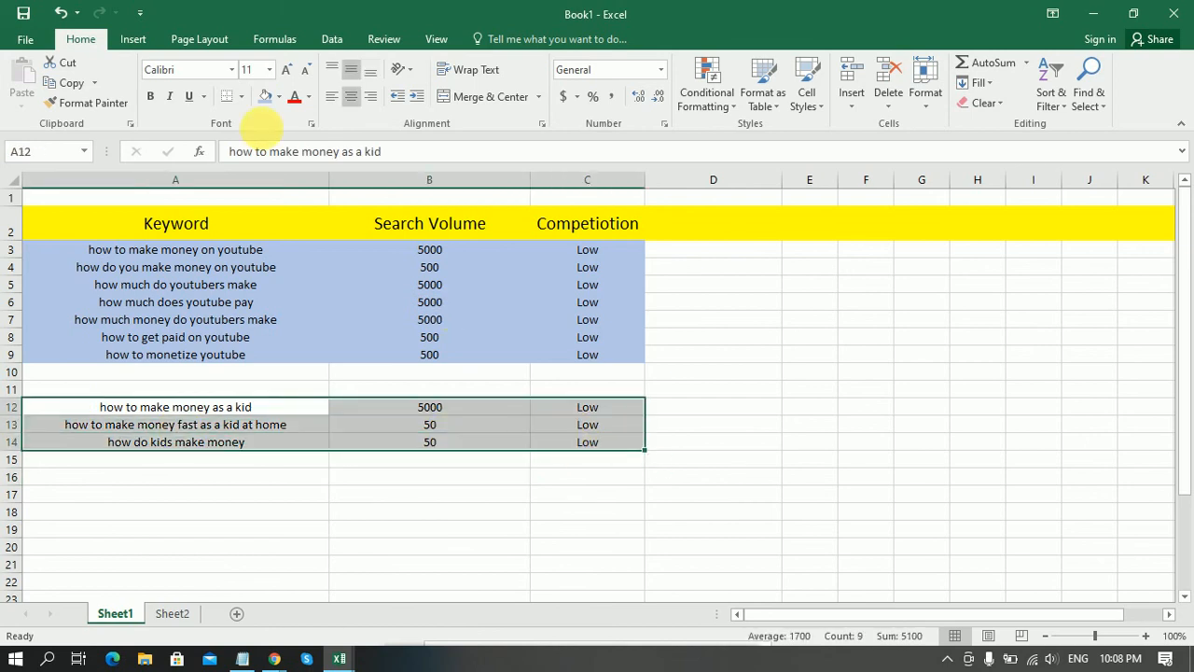
pyautogui.click(278, 96)
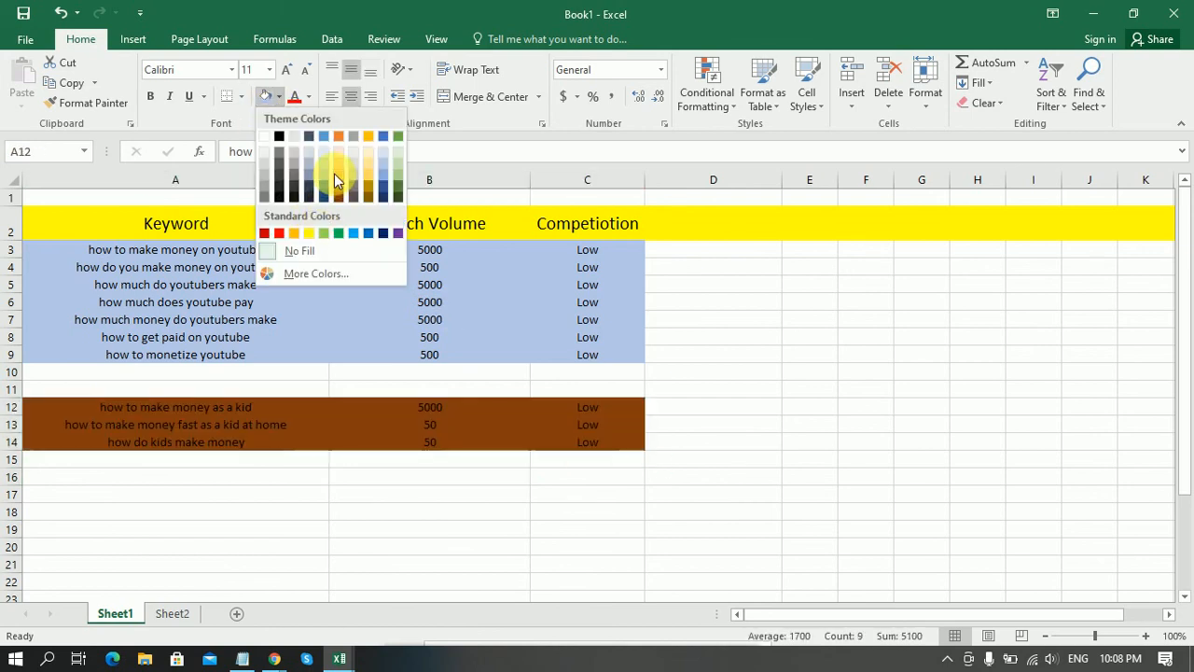
pyautogui.click(338, 165)
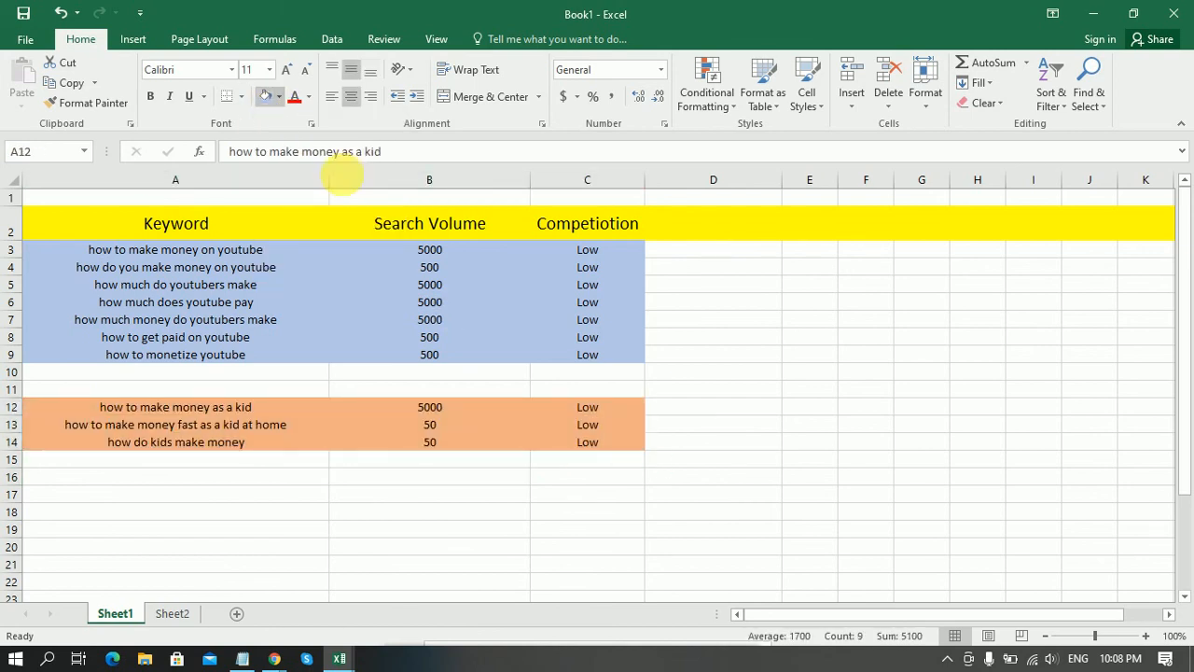
pyautogui.click(271, 484)
pyautogui.click(777, 497)
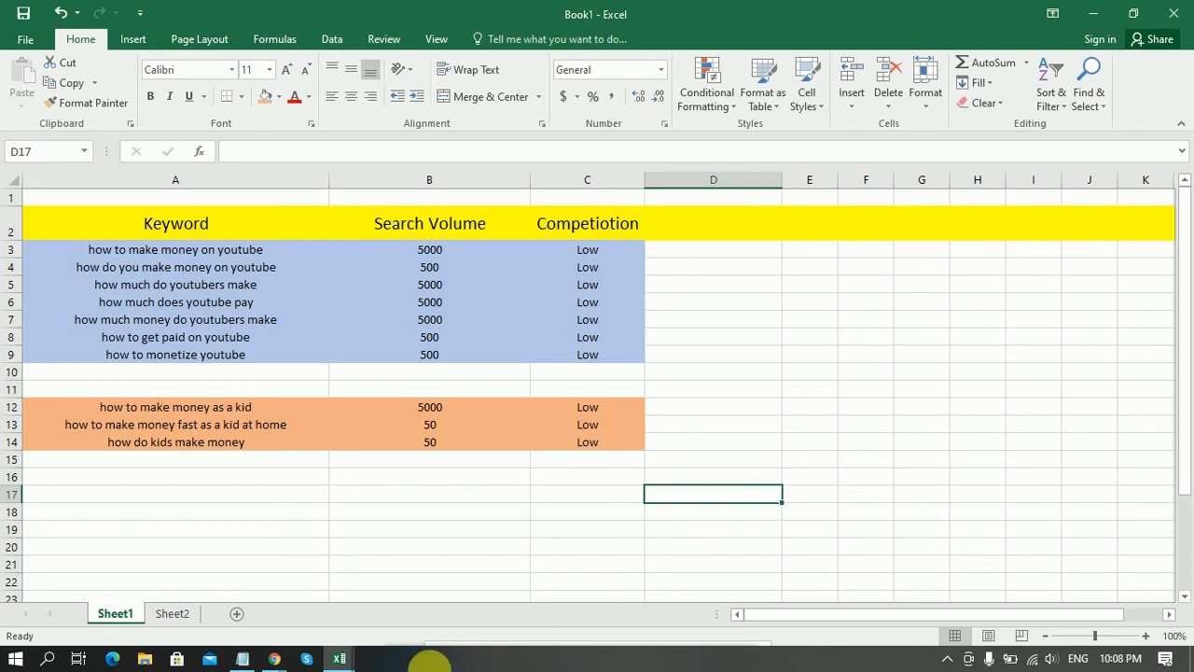
# Restore the Book1 window to a smaller size and place it over the Google Meet call in the browser.
pyautogui.click(1133, 13)
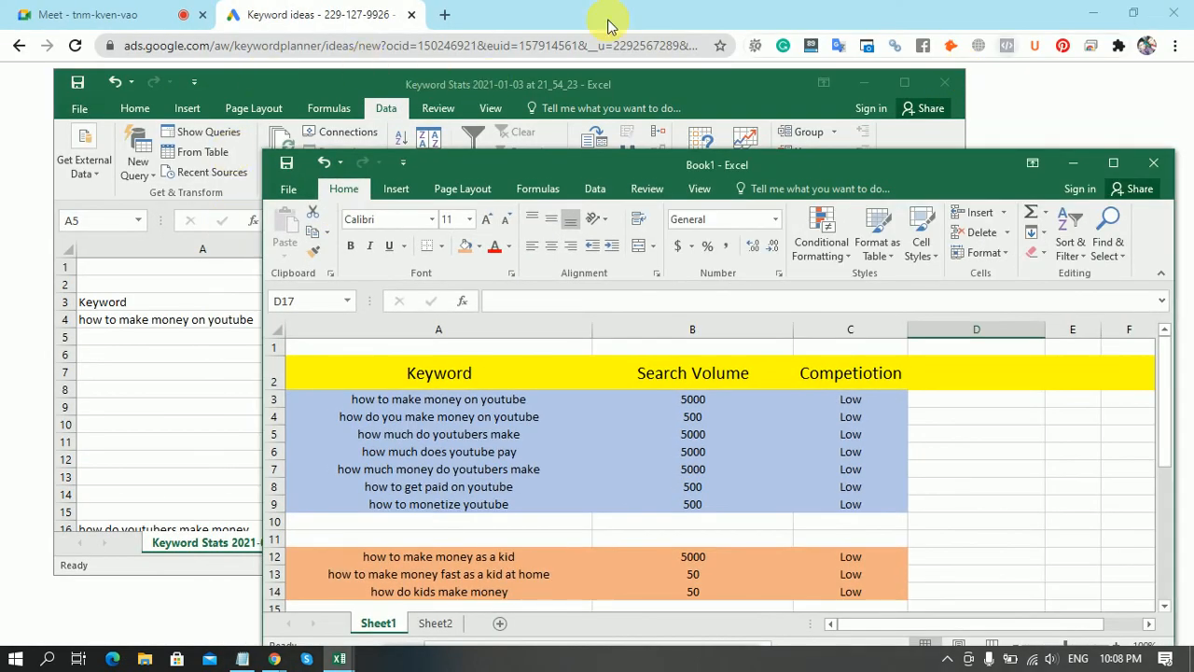
pyautogui.click(571, 11)
pyautogui.click(149, 13)
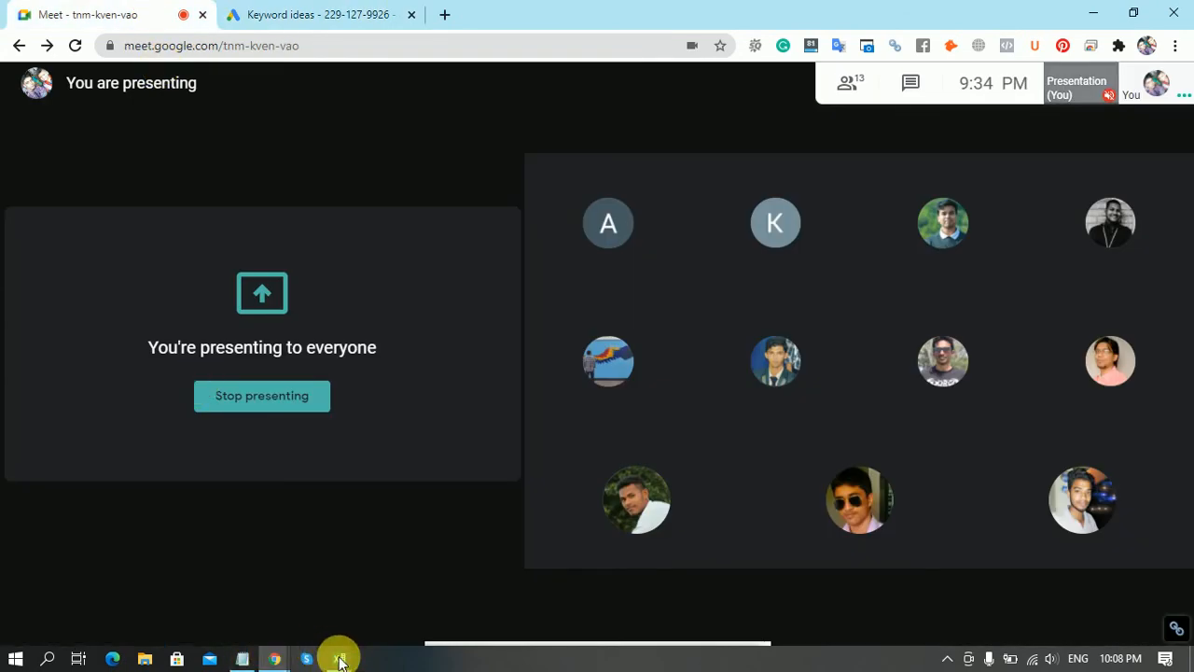
pyautogui.moveTo(339, 658)
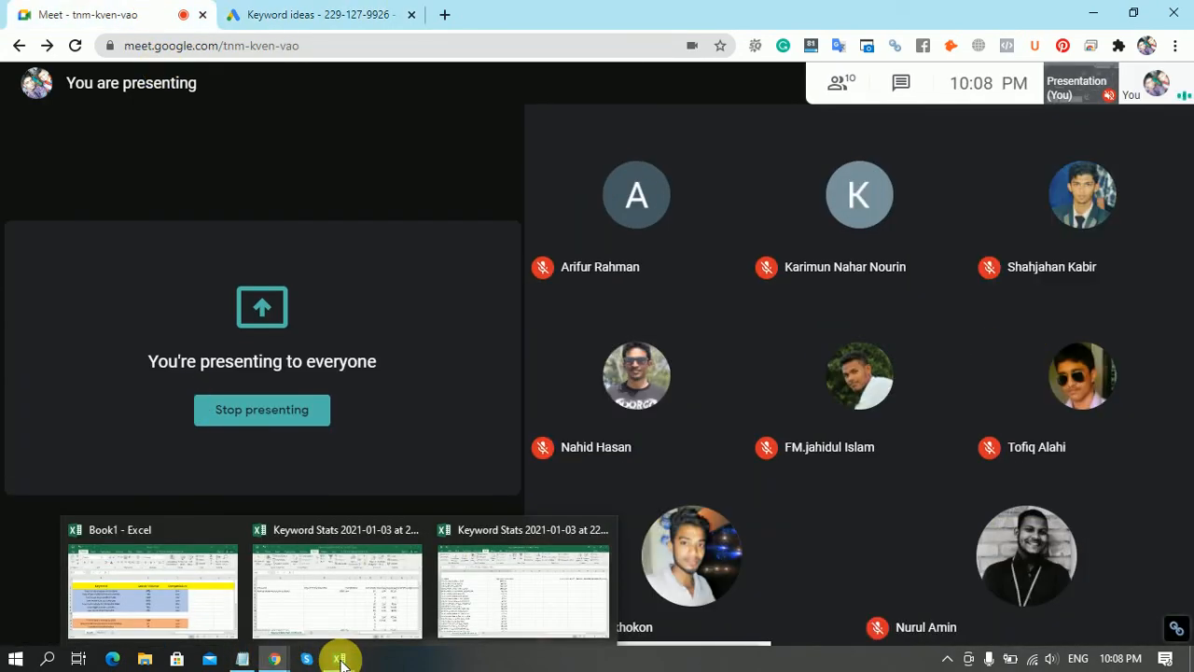
pyautogui.click(167, 584)
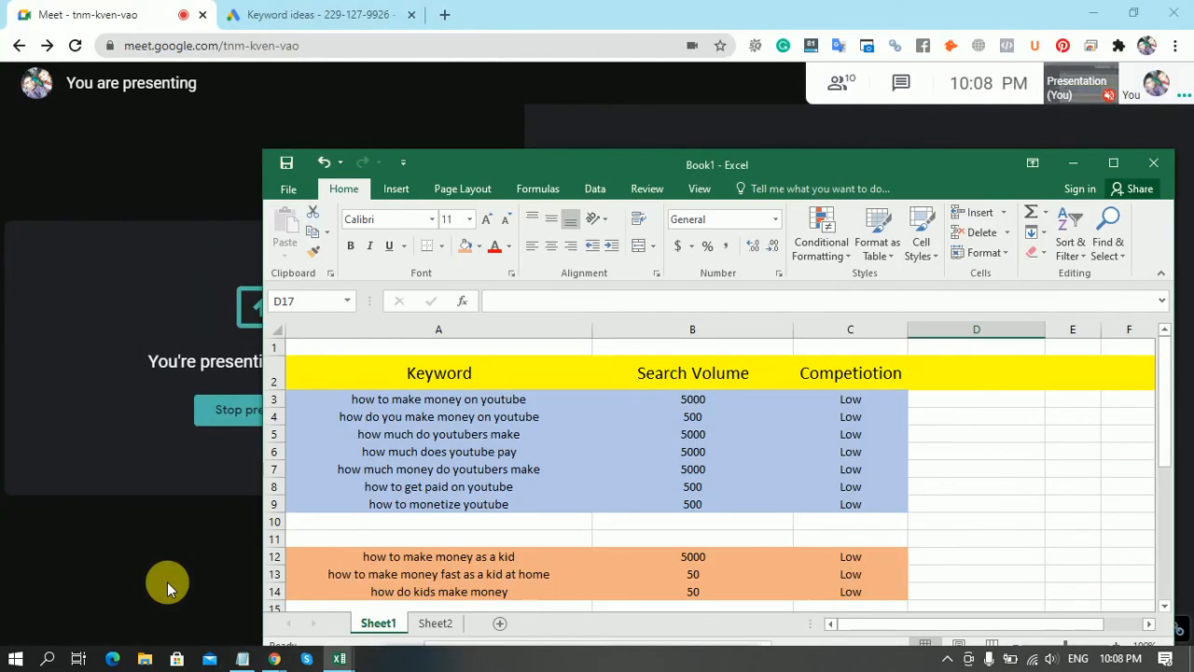
pyautogui.moveTo(497, 162); pyautogui.dragTo(314, 111)
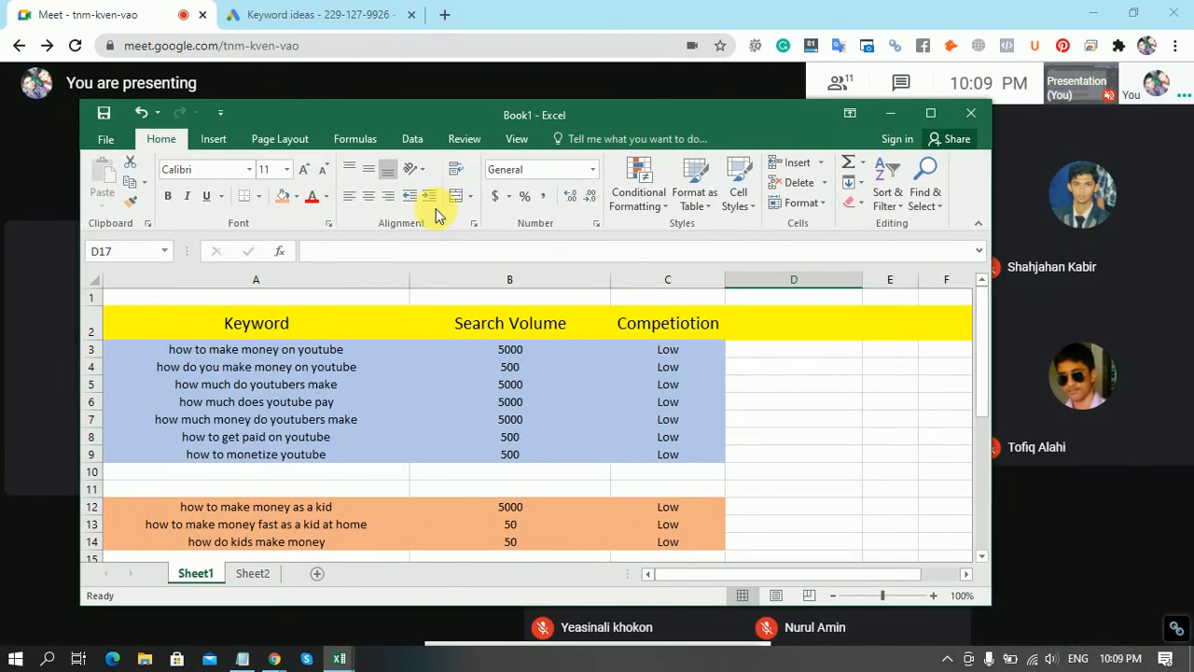
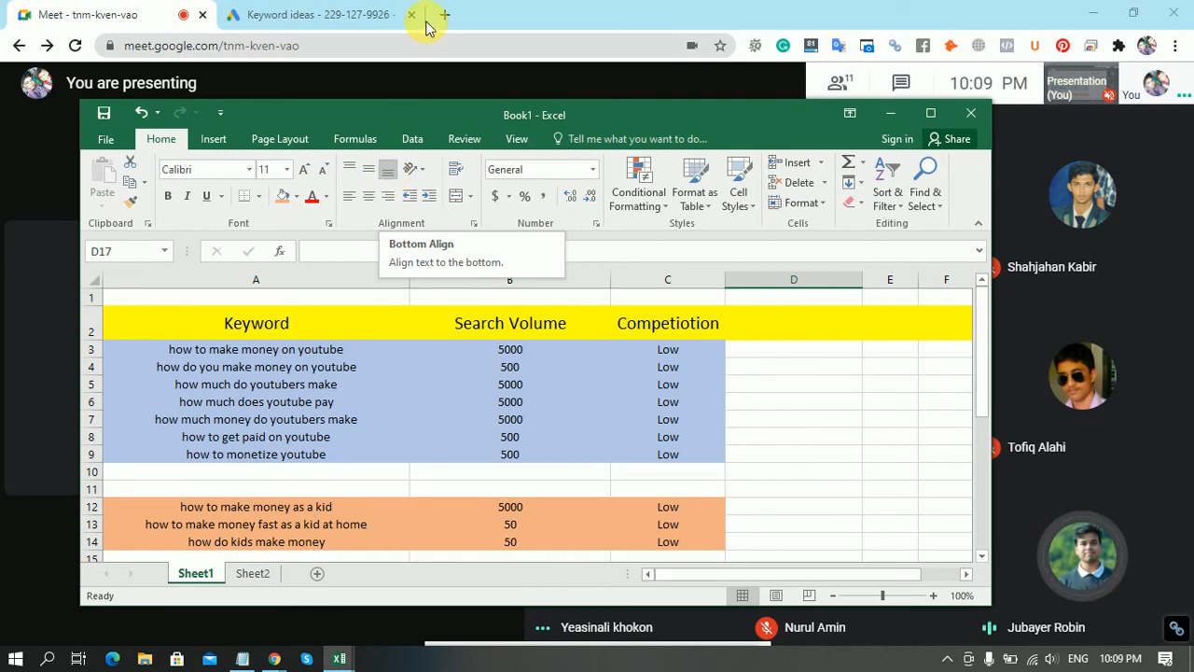
# Check the keyword ideas in Google Ads Keyword Planner, and return to the Book1 workbook over the Meet call.
pyautogui.click(397, 11)
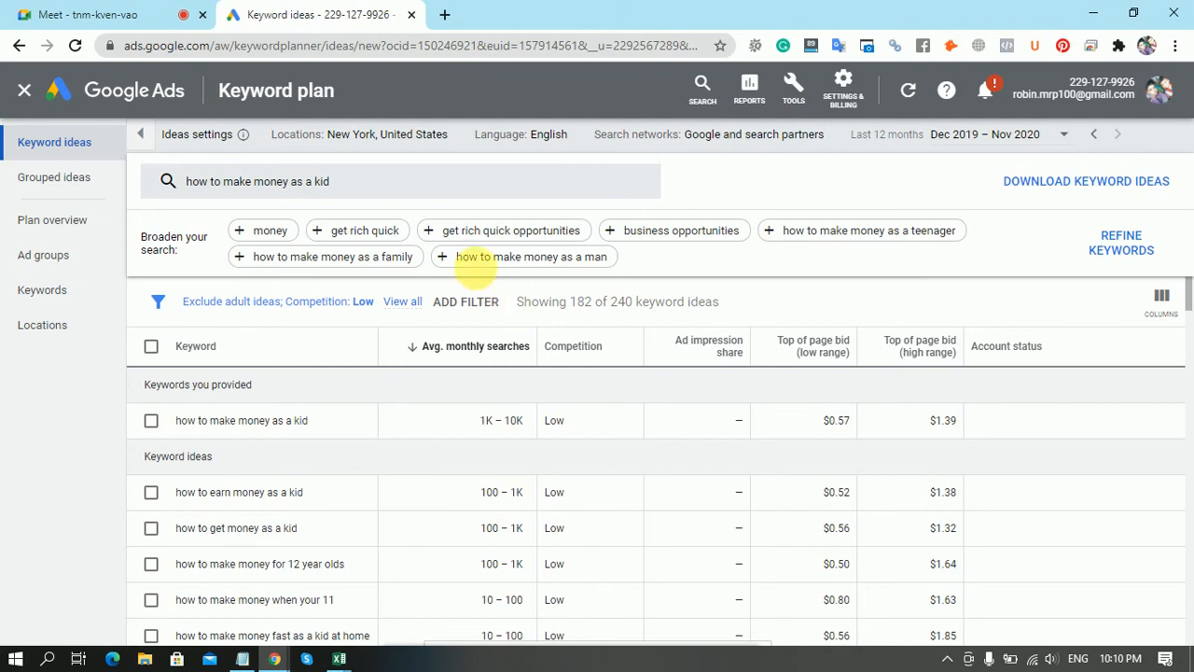
pyautogui.click(144, 11)
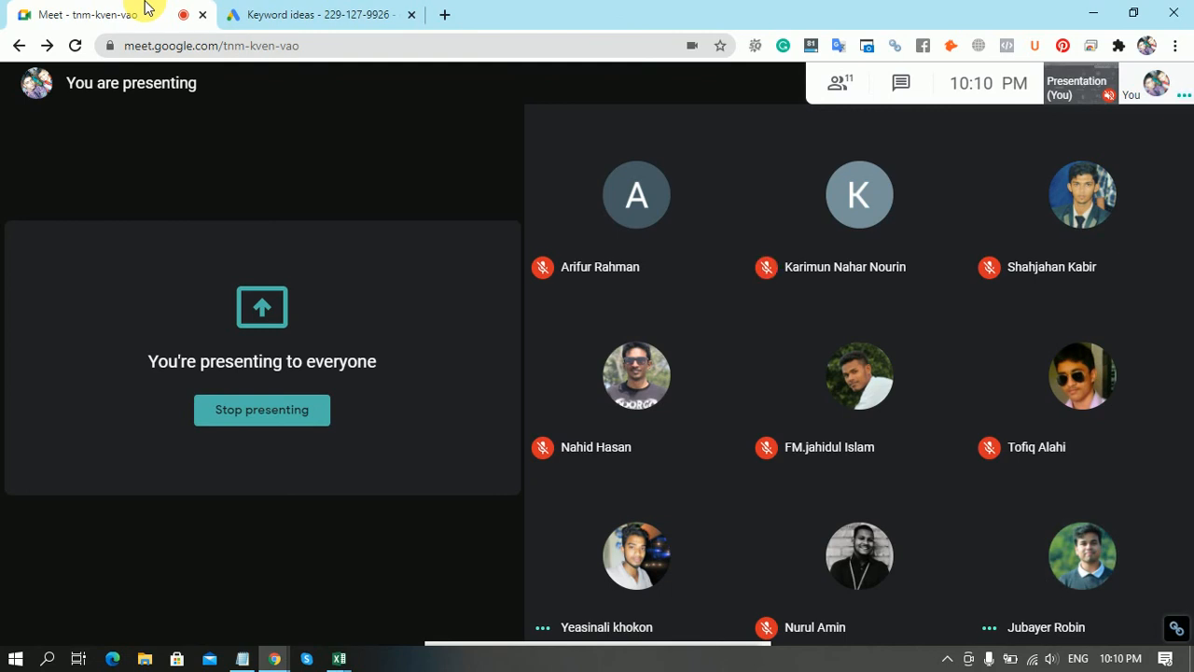
pyautogui.moveTo(338, 659)
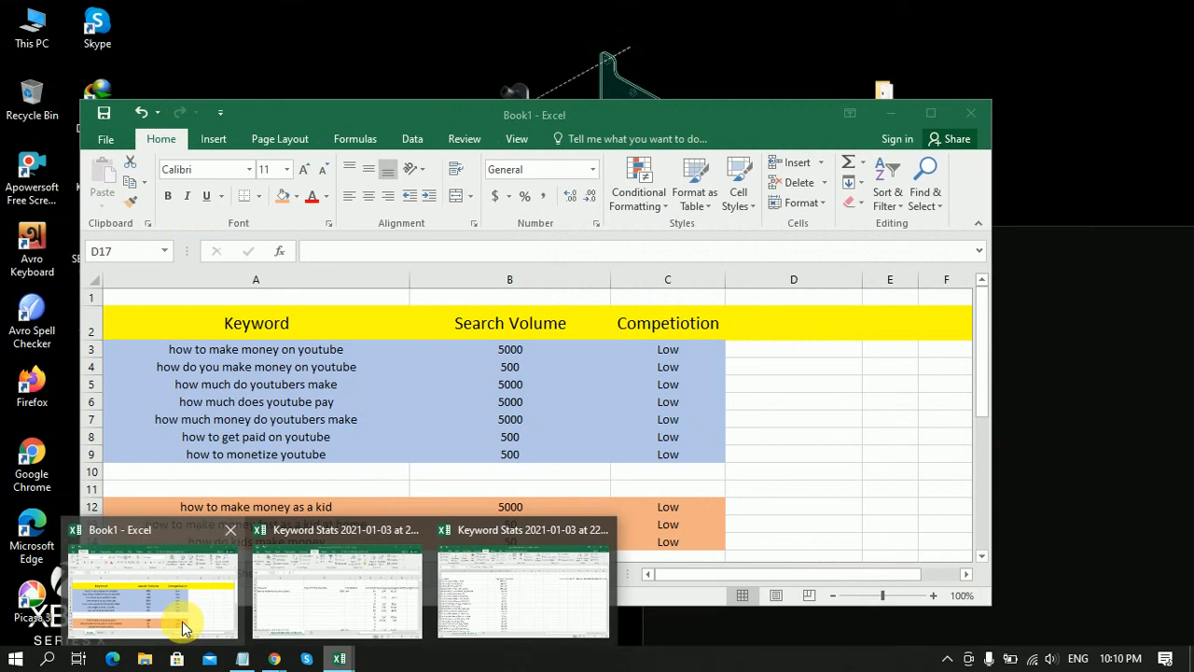
pyautogui.click(186, 623)
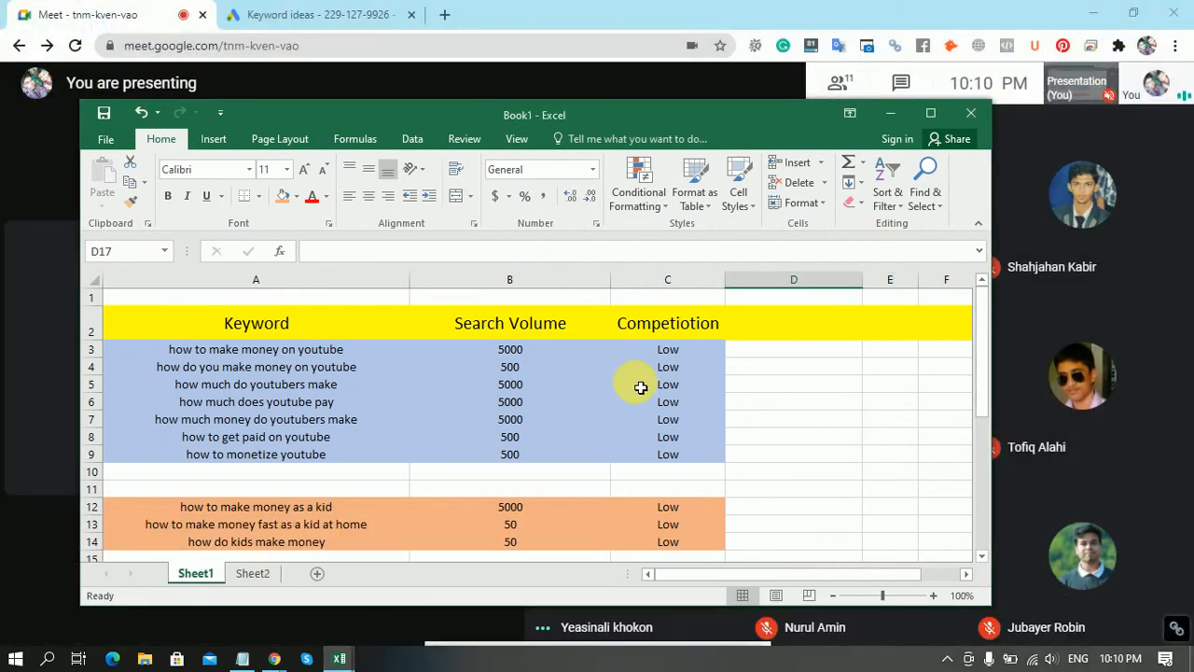
# Append "(Main Sub)" to the keyword "how to make money on youtube" in A3.
pyautogui.click(367, 351)
pyautogui.click(334, 522)
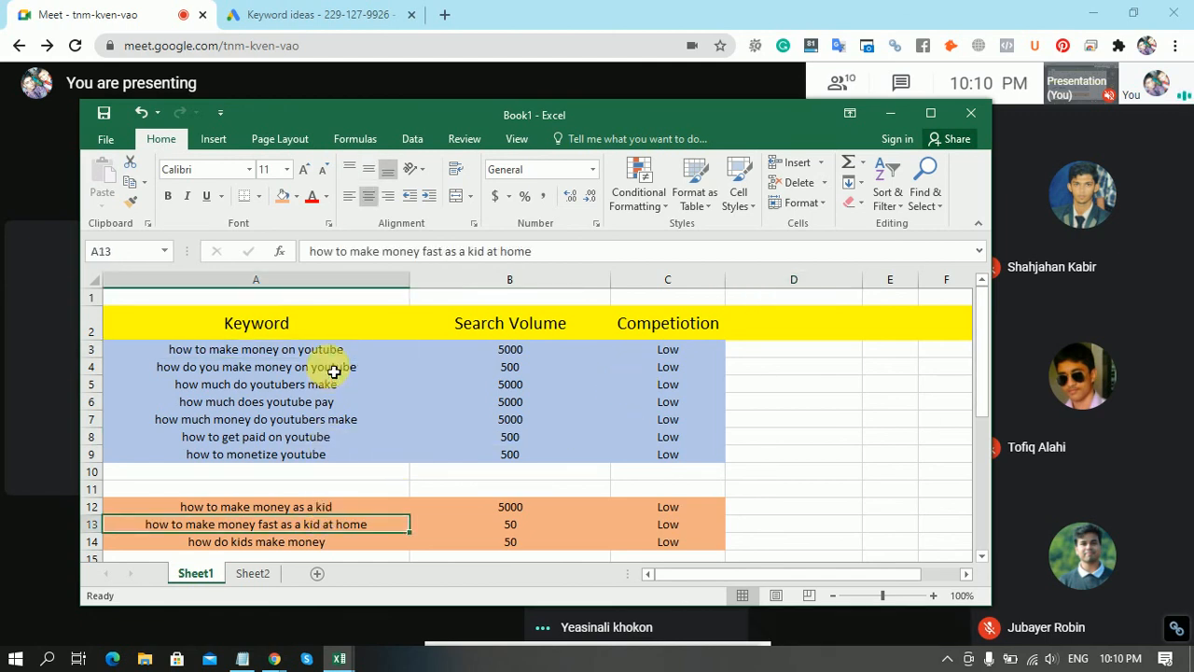
pyautogui.click(369, 358)
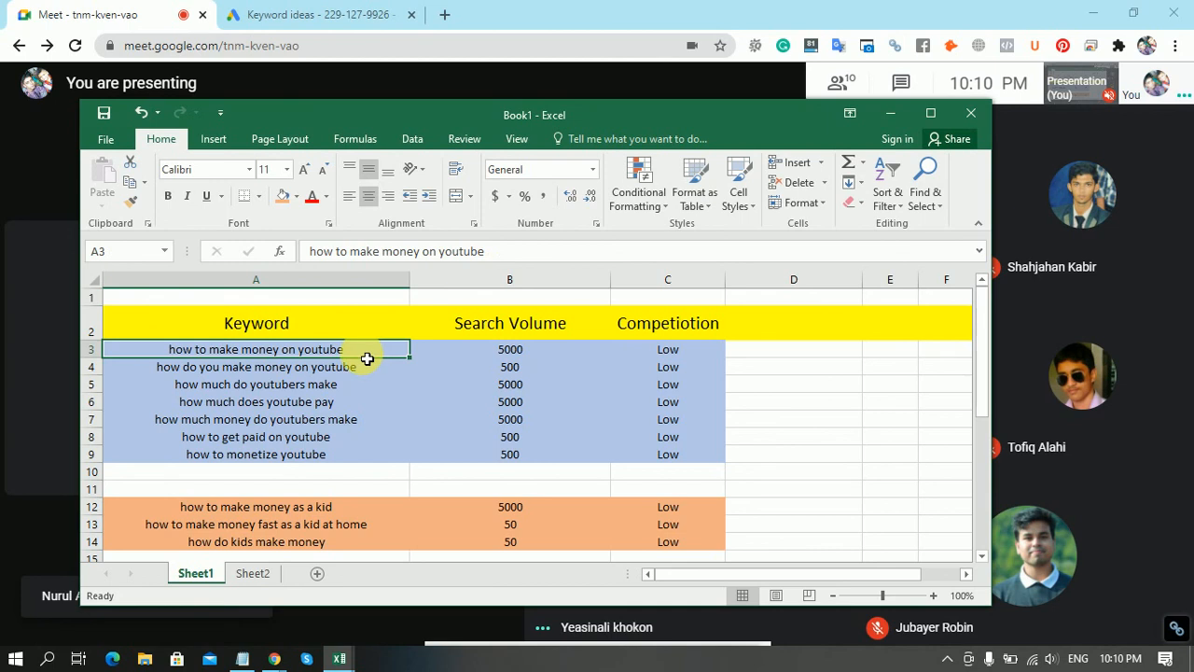
pyautogui.doubleClick(367, 358)
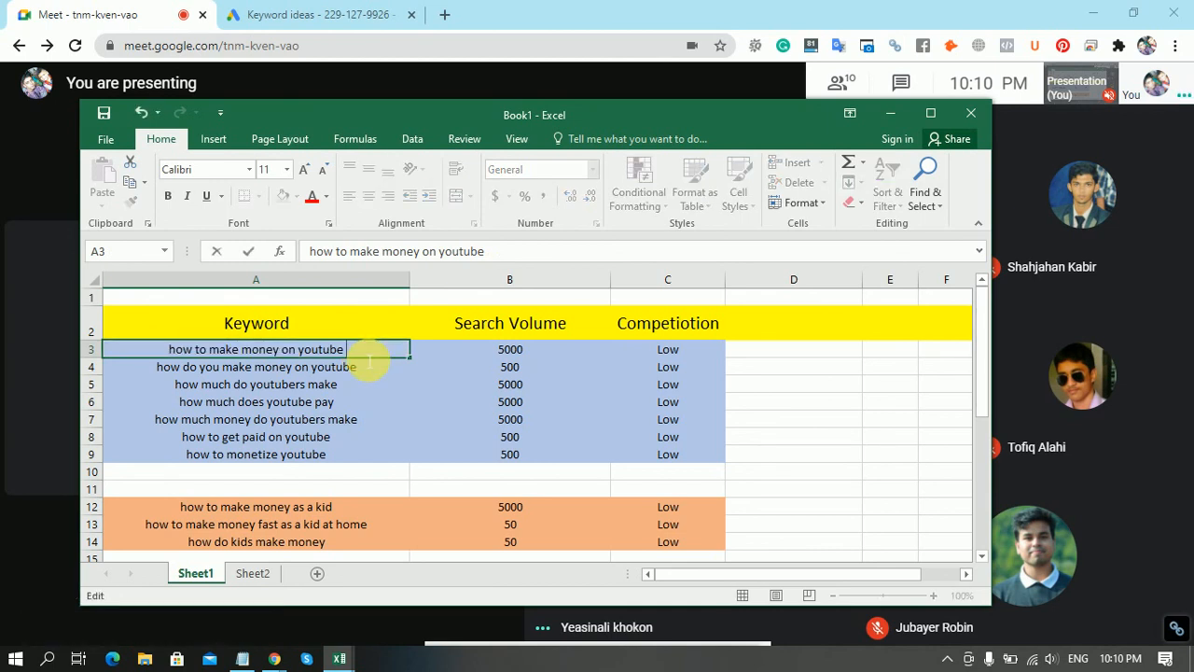
pyautogui.write('Main Sub')
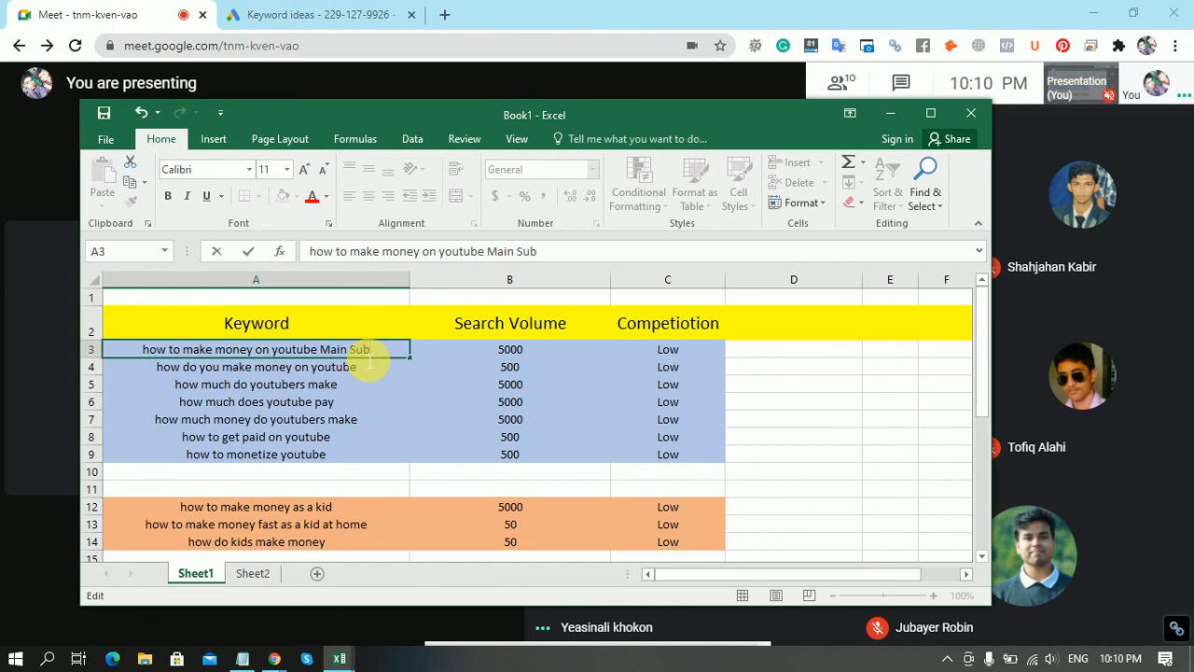
pyautogui.write(')')
pyautogui.press('Left')
pyautogui.press('Left')
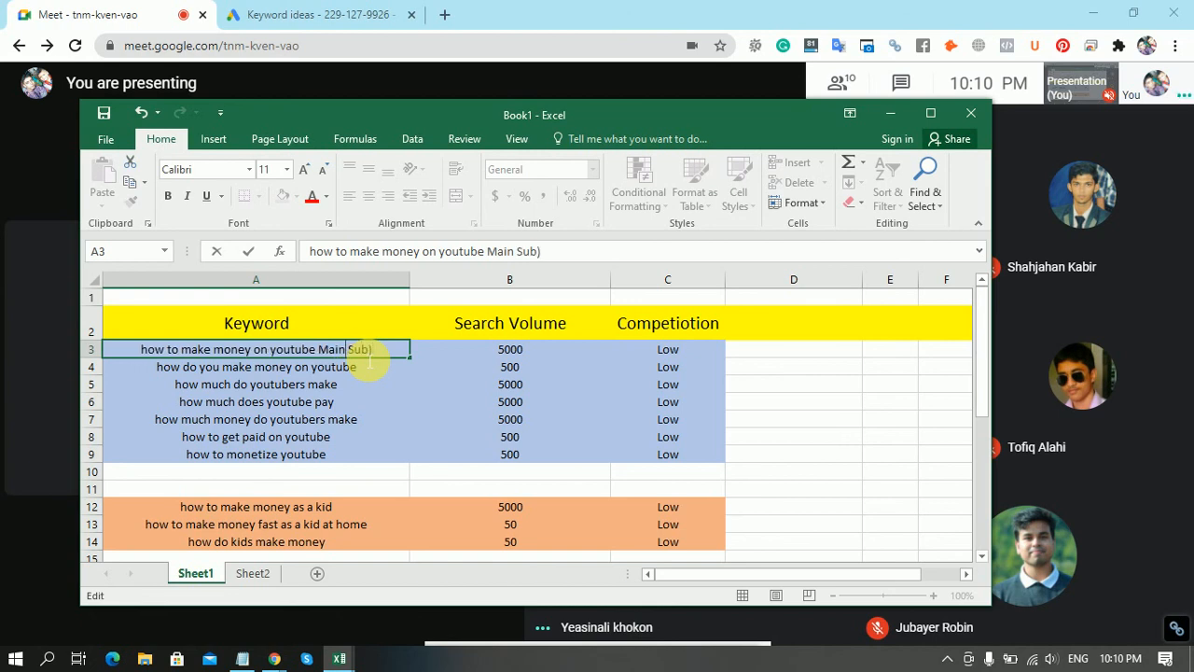
pyautogui.write('(')
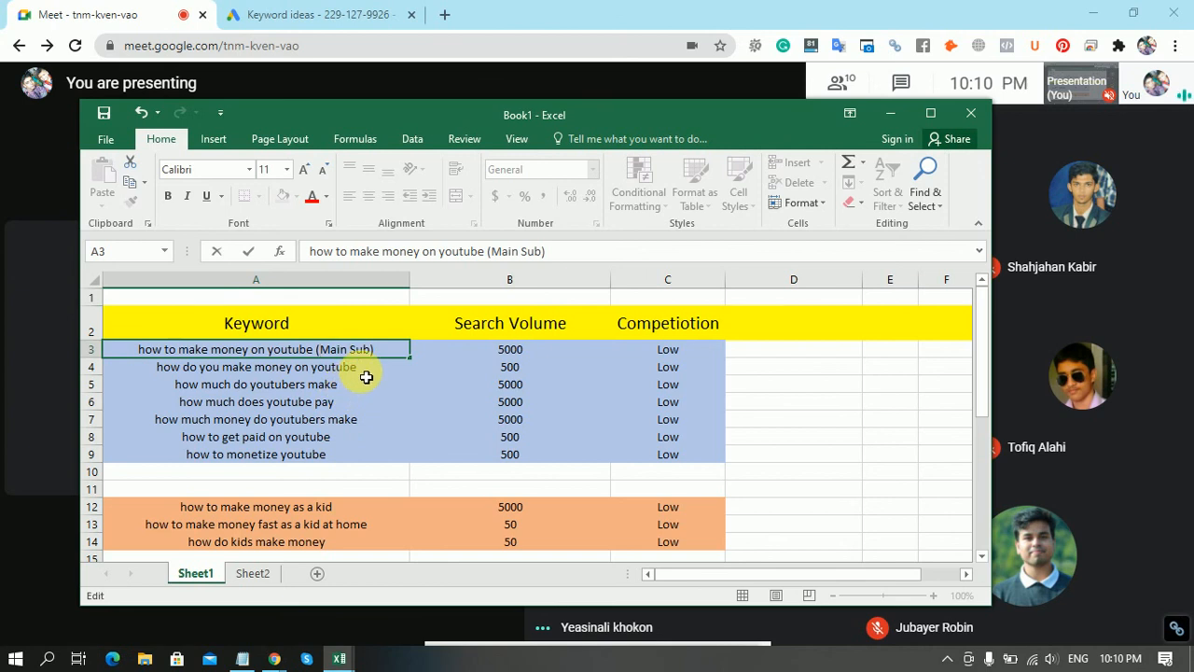
pyautogui.click(372, 397)
# Review the remaining YouTube keywords in A4:A9 and their search volumes, maximize Book1, and look through the rows below the kid group.
pyautogui.moveTo(372, 366); pyautogui.dragTo(382, 460)
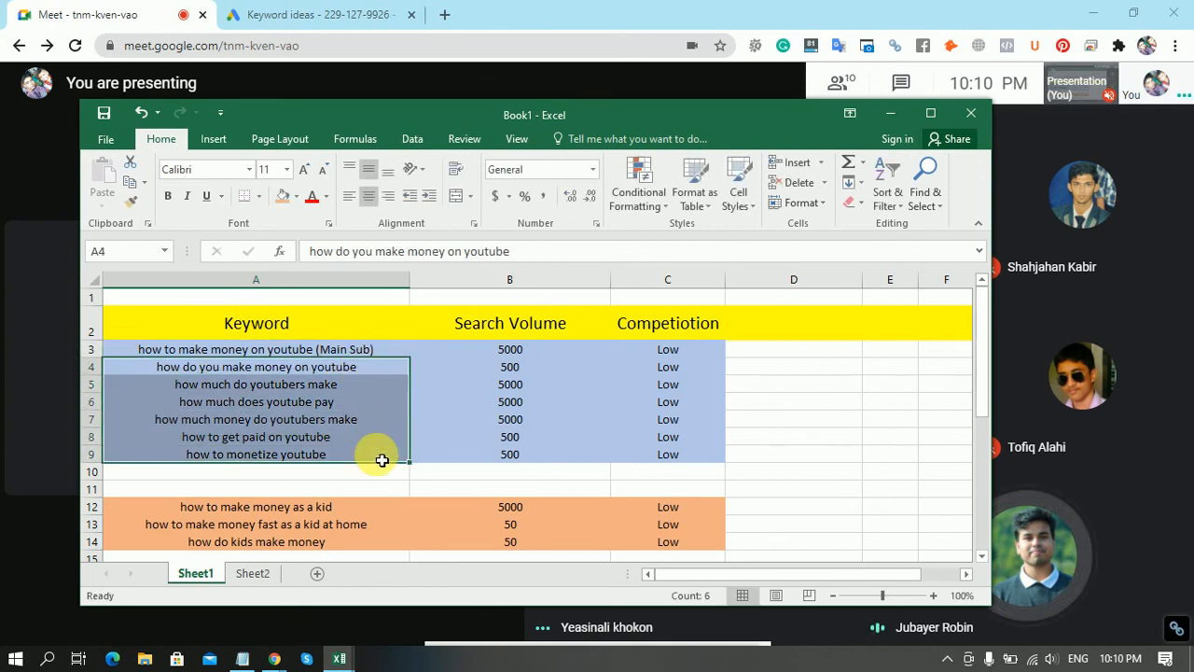
pyautogui.click(381, 457)
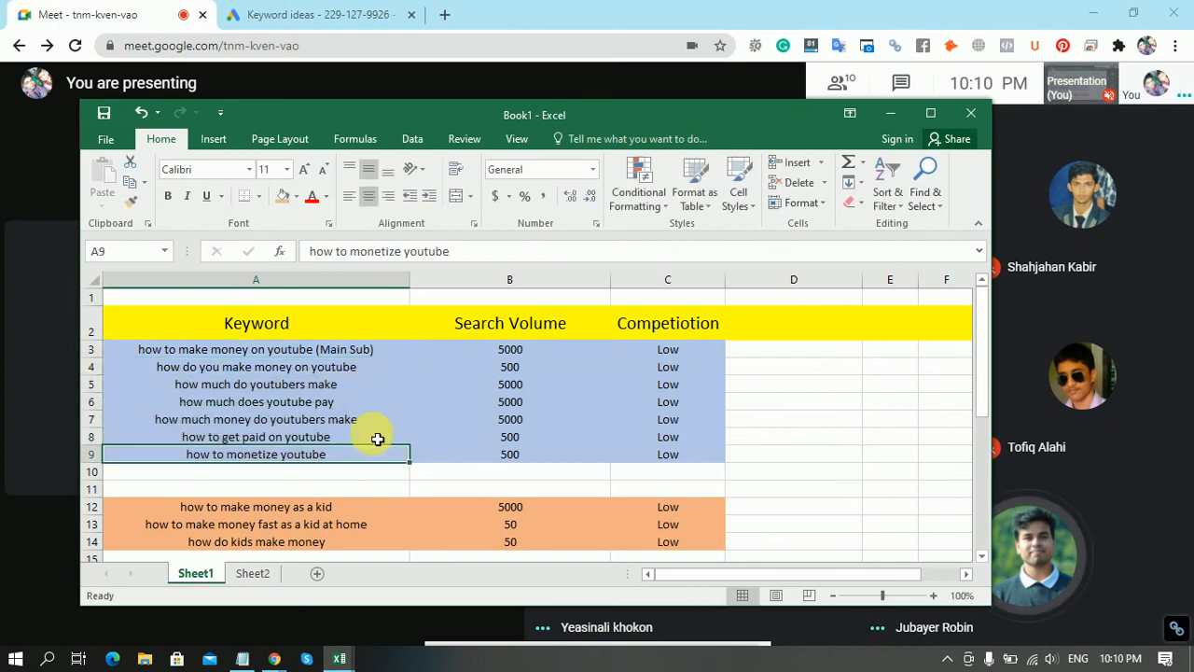
pyautogui.moveTo(371, 372); pyautogui.dragTo(392, 458)
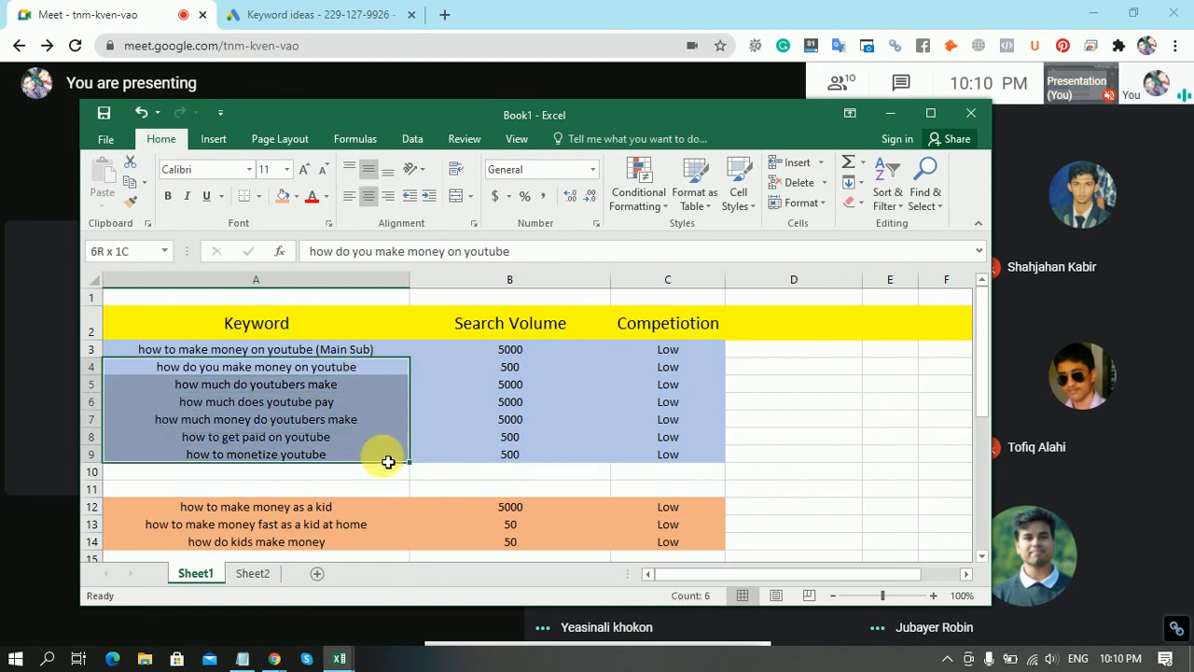
pyautogui.click(449, 446)
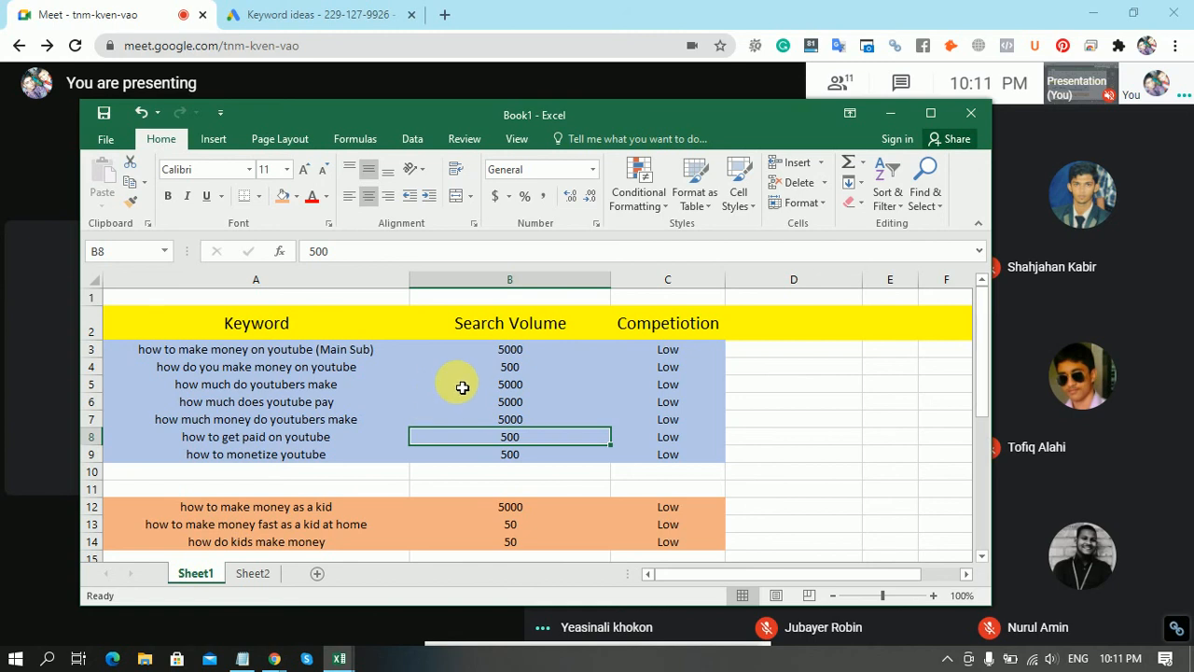
pyautogui.click(461, 384)
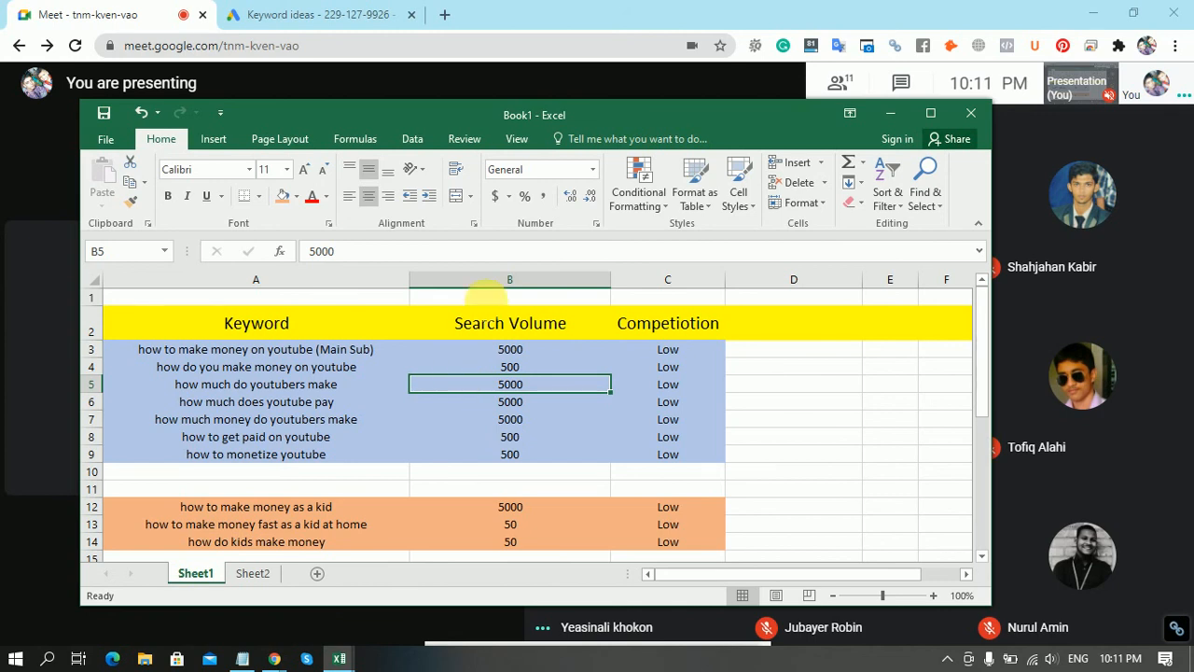
pyautogui.doubleClick(541, 116)
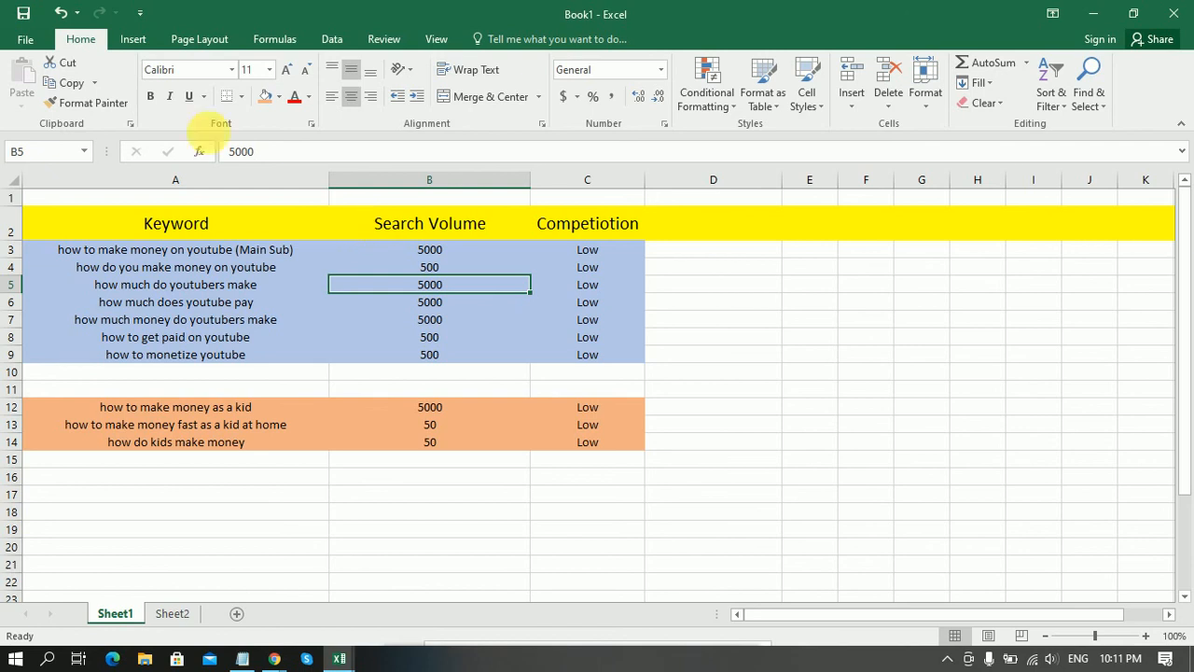
pyautogui.moveTo(245, 269); pyautogui.dragTo(263, 356)
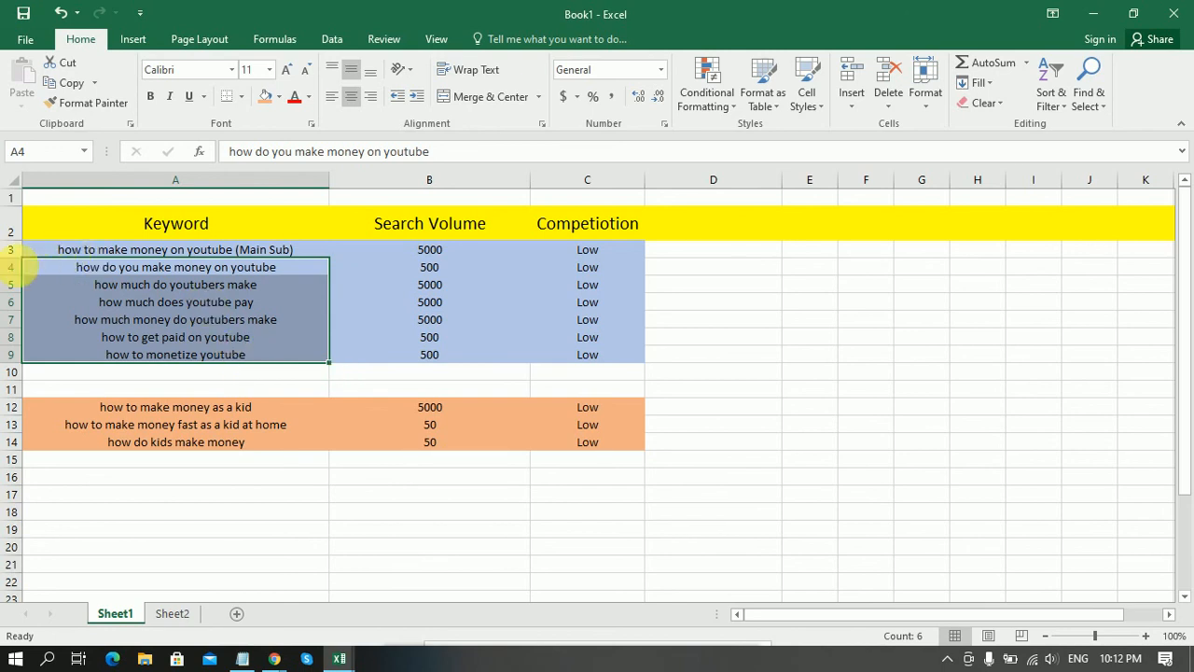
pyautogui.scroll(-2, 192, 459)
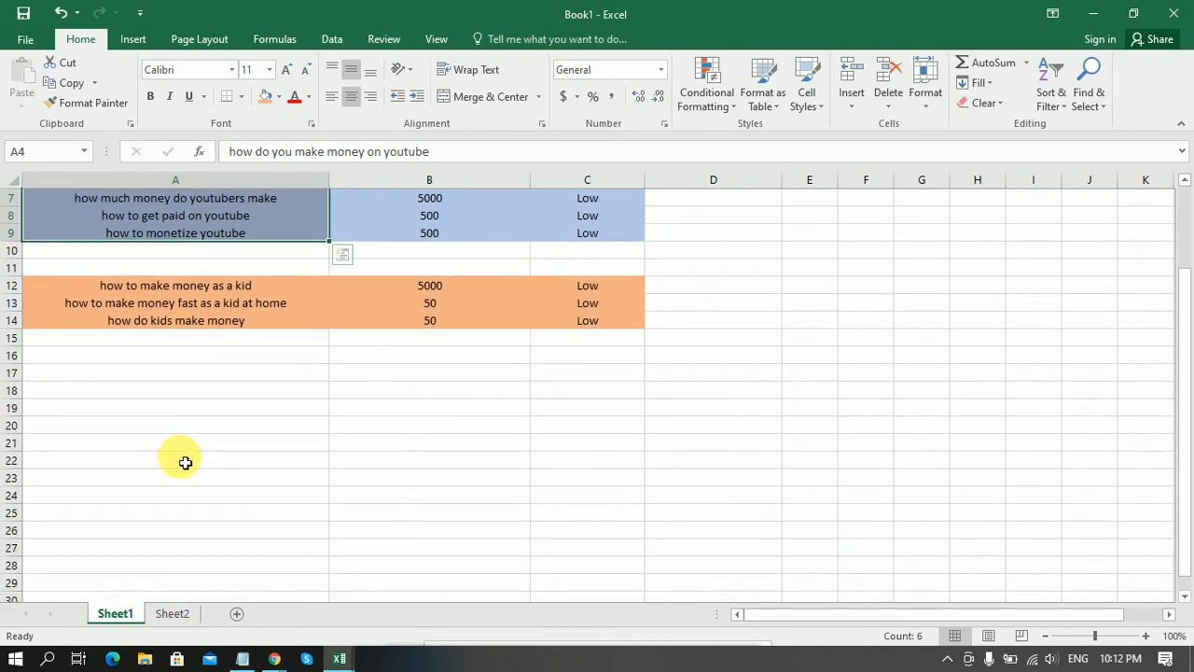
pyautogui.scroll(-3, 15, 529)
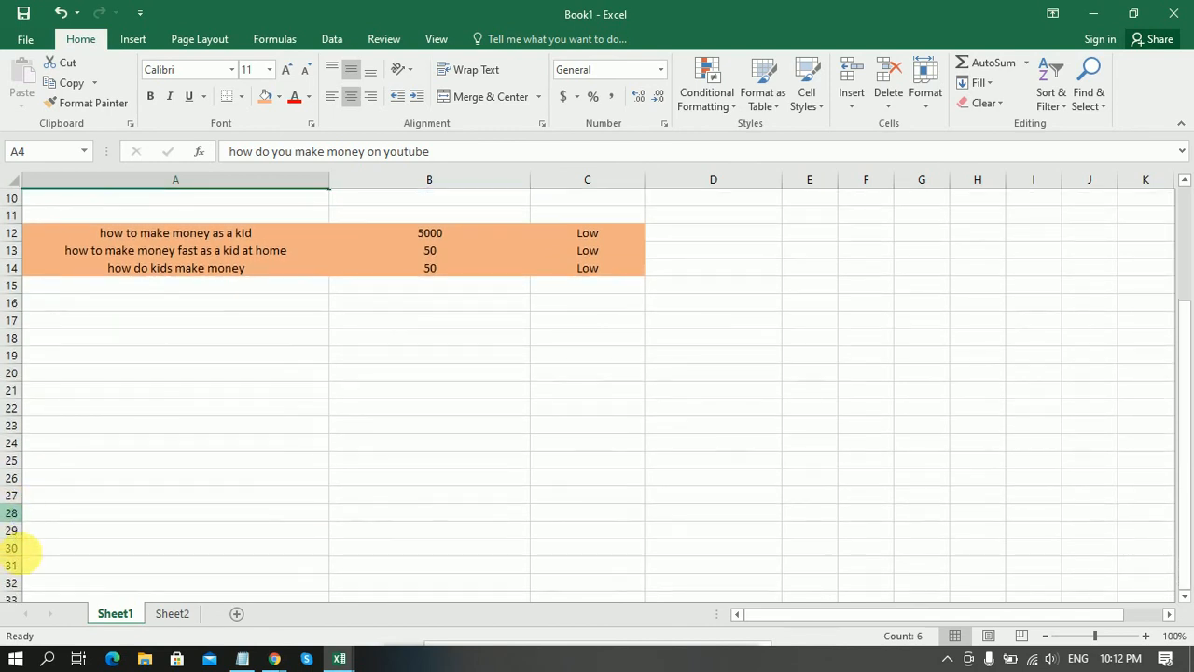
pyautogui.scroll(-2, 31, 464)
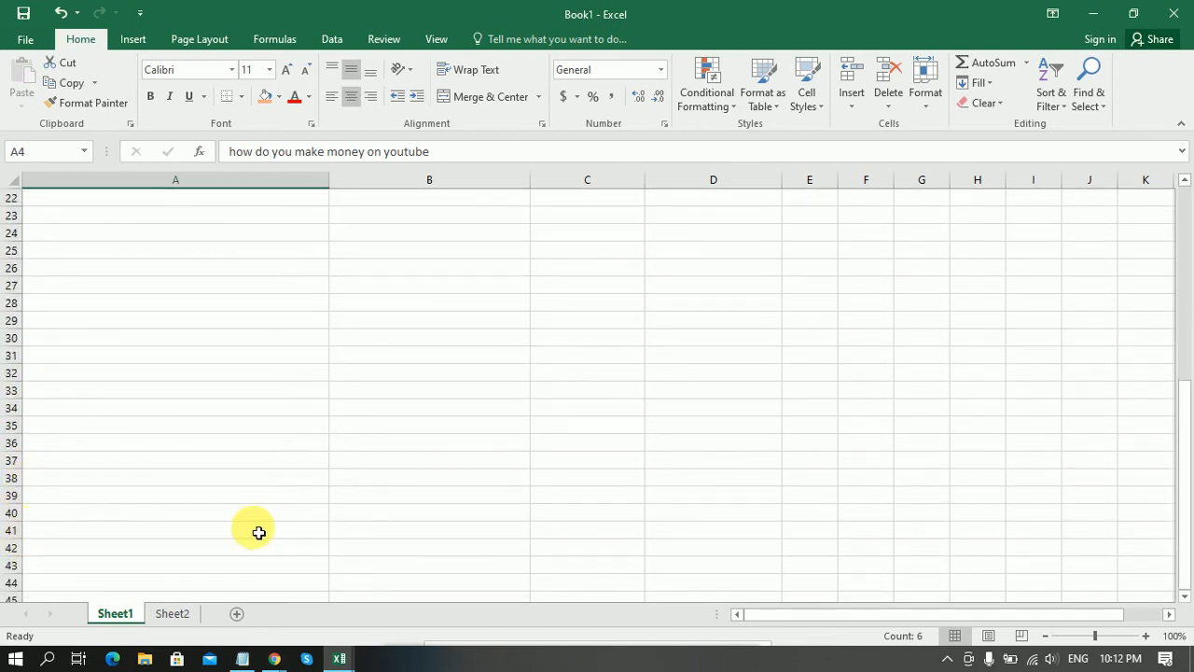
# Return to the first rows of Sheet1 and review the YouTube and kid keyword groups.
pyautogui.scroll(7, 258, 531)
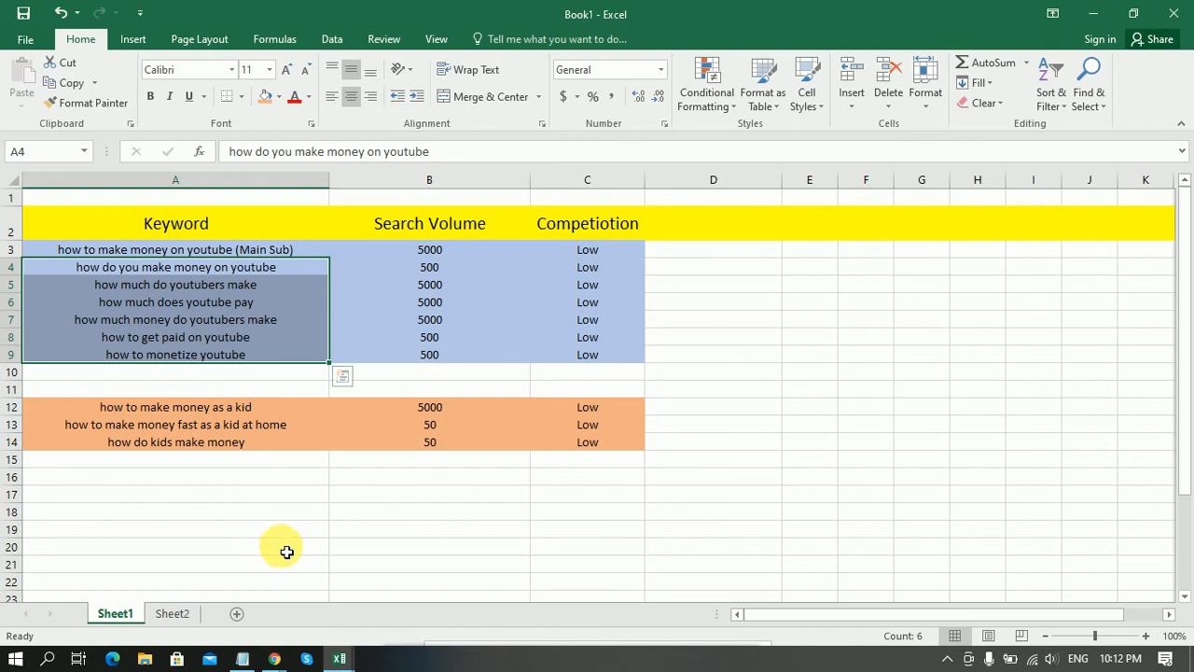
pyautogui.click(284, 548)
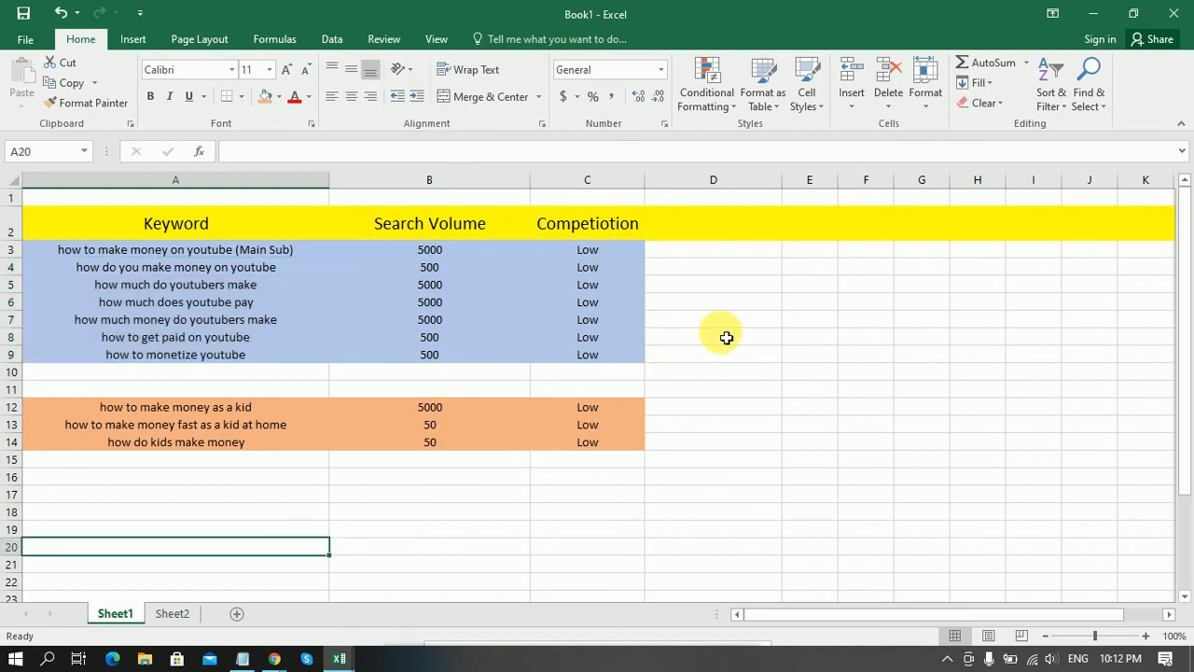
pyautogui.moveTo(210, 267); pyautogui.dragTo(225, 374)
pyautogui.moveTo(249, 421); pyautogui.dragTo(247, 409)
pyautogui.click(265, 254)
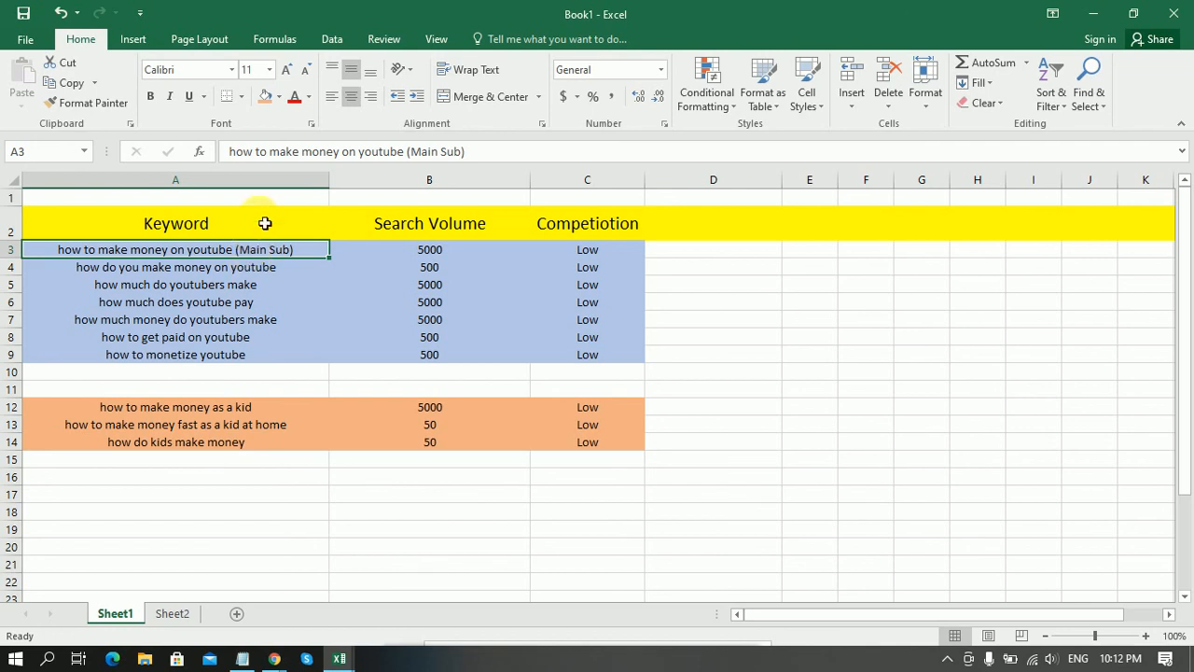
pyautogui.click(258, 198)
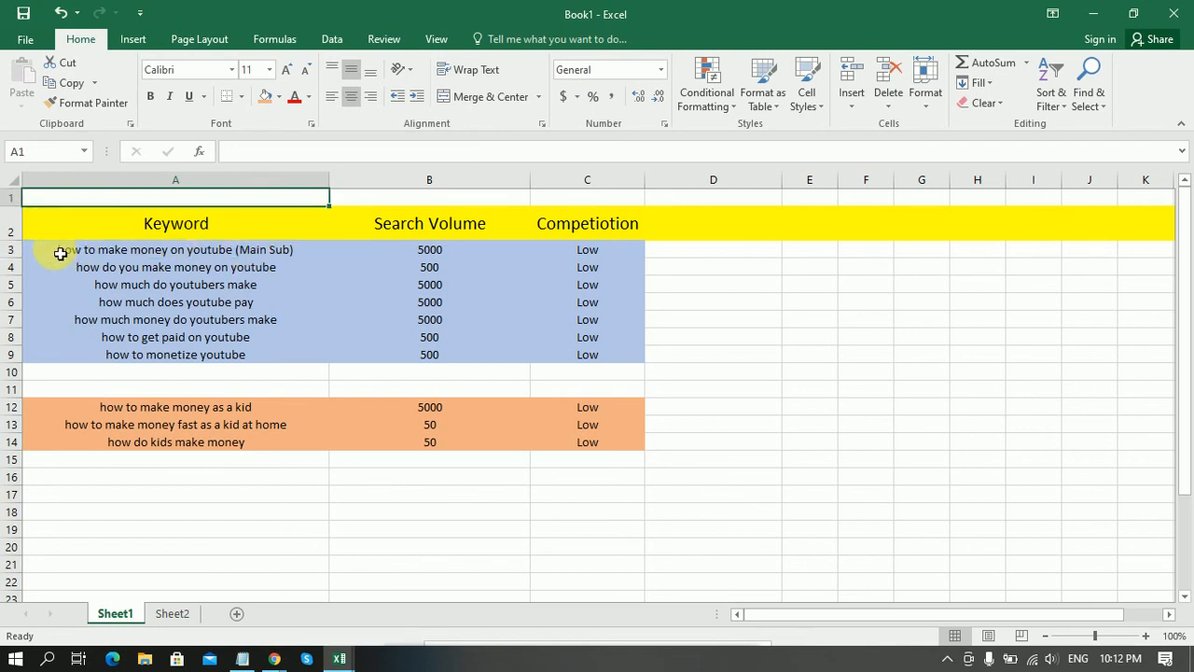
# Move the keyword data in A3:C14 down one row so that it starts at A4.
pyautogui.moveTo(78, 248); pyautogui.dragTo(617, 447)
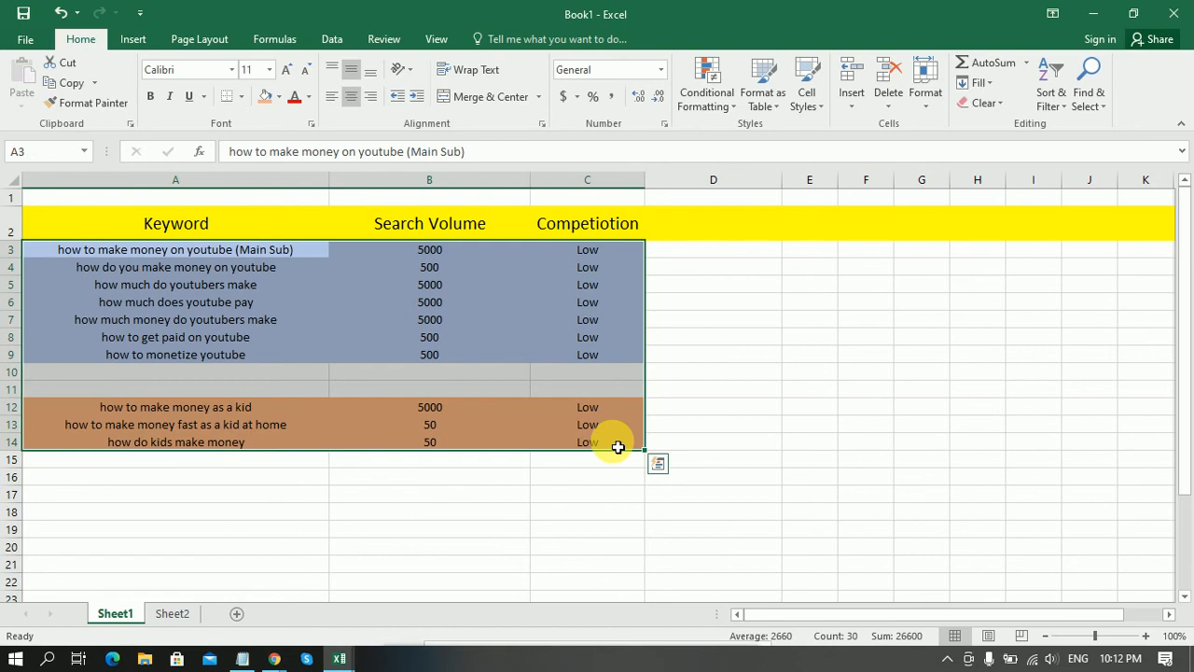
pyautogui.hotkey('ctrl', 'c')
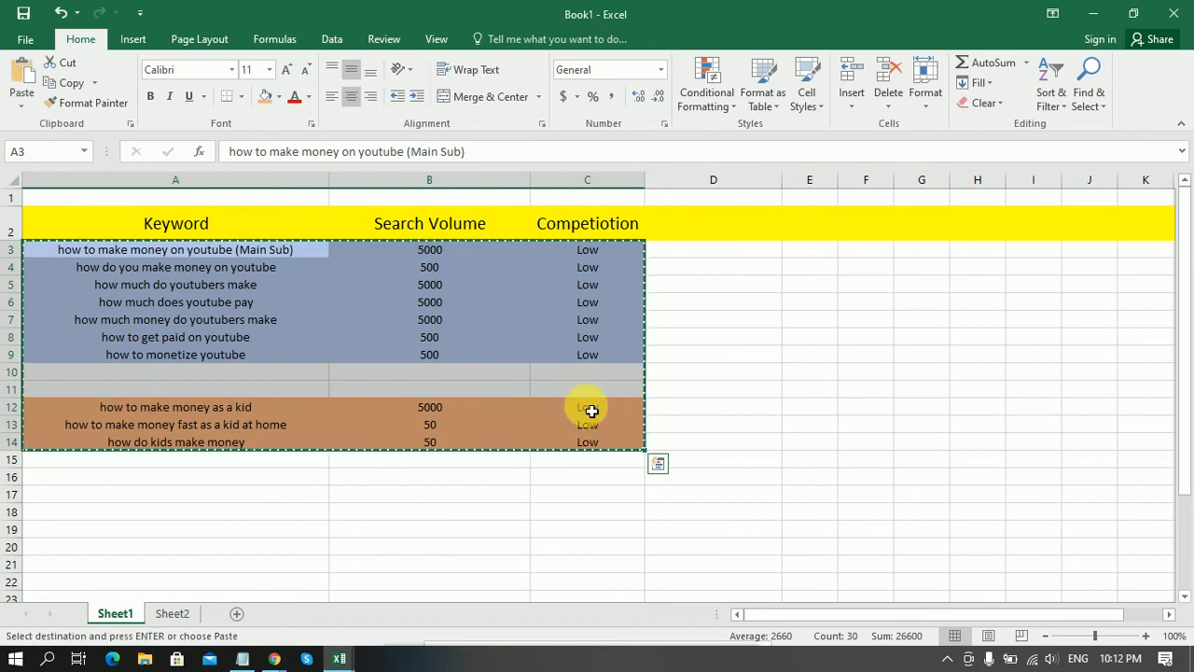
pyautogui.click(280, 272)
pyautogui.press('Return')
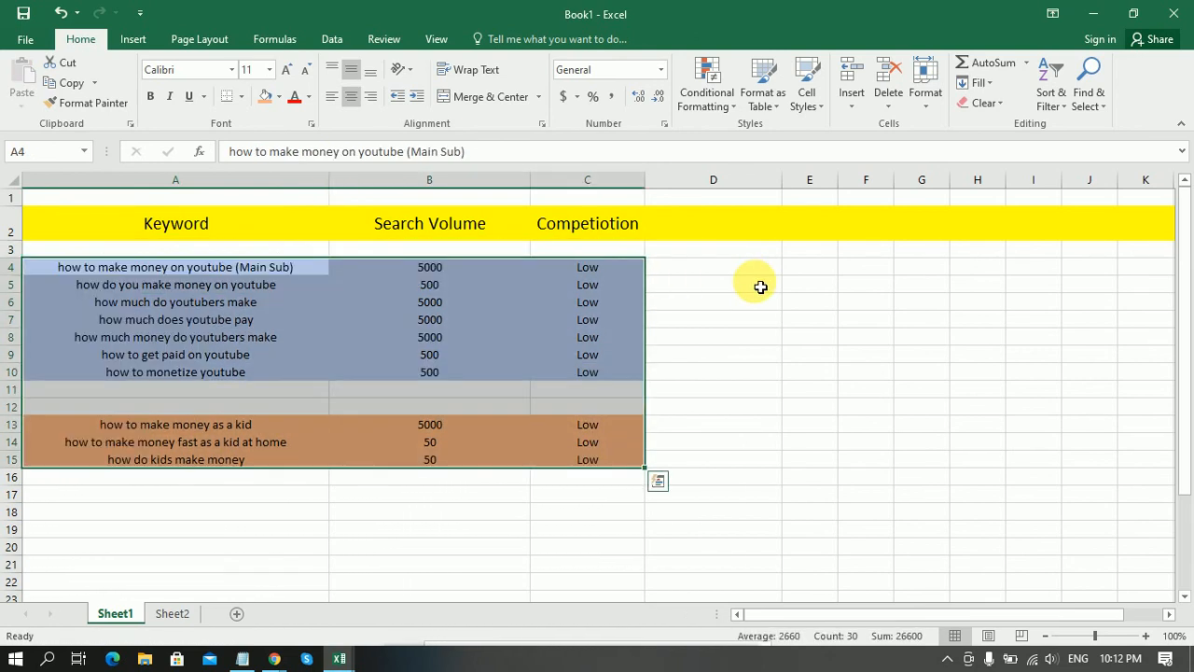
# Enter the keyword "How to make money" in A3 with search volume 5000 and competition "low" in B3 and C3.
pyautogui.click(193, 248)
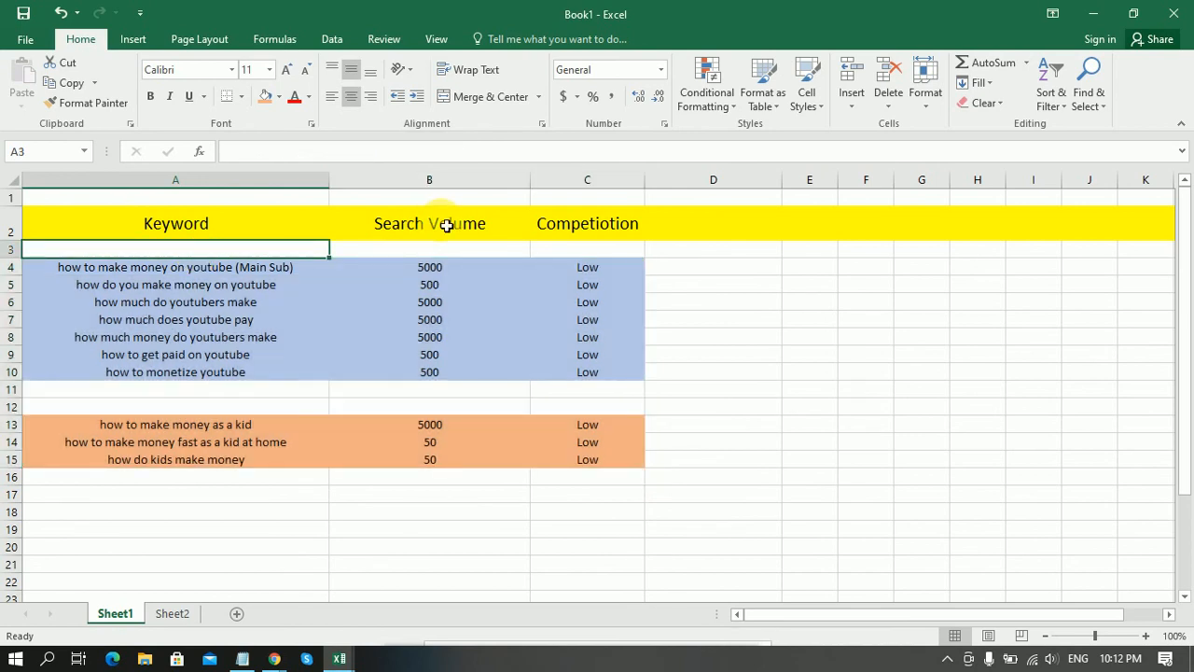
pyautogui.write('How to ')
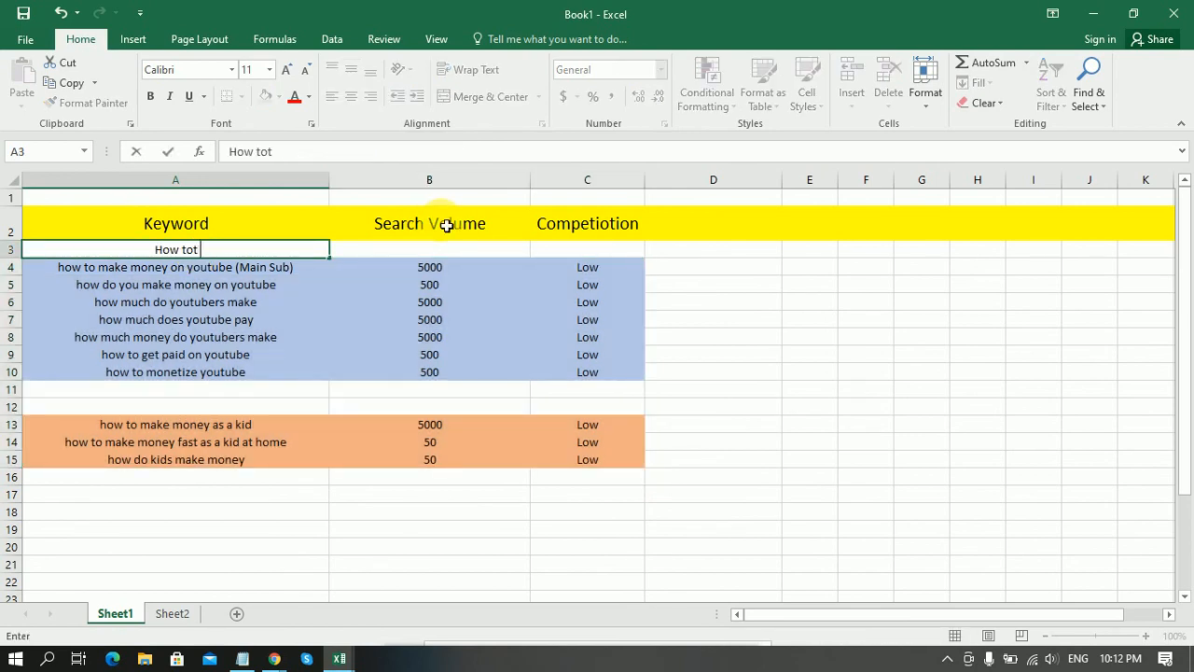
pyautogui.write('make mo')
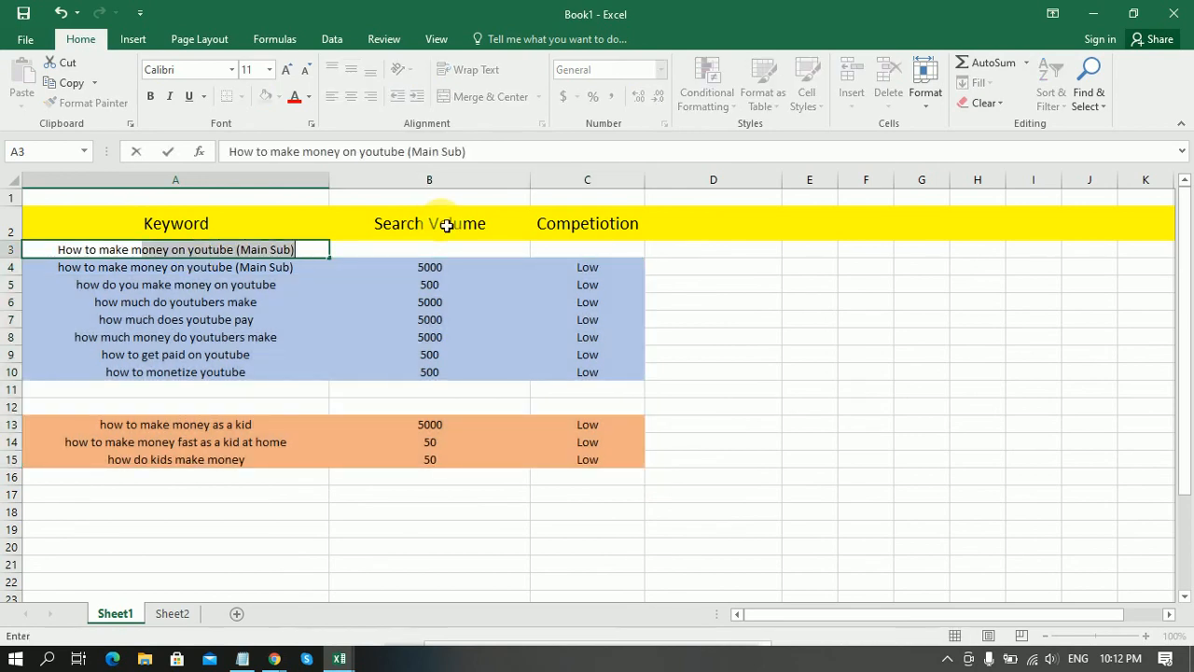
pyautogui.write('ney')
pyautogui.press('BackSpace')
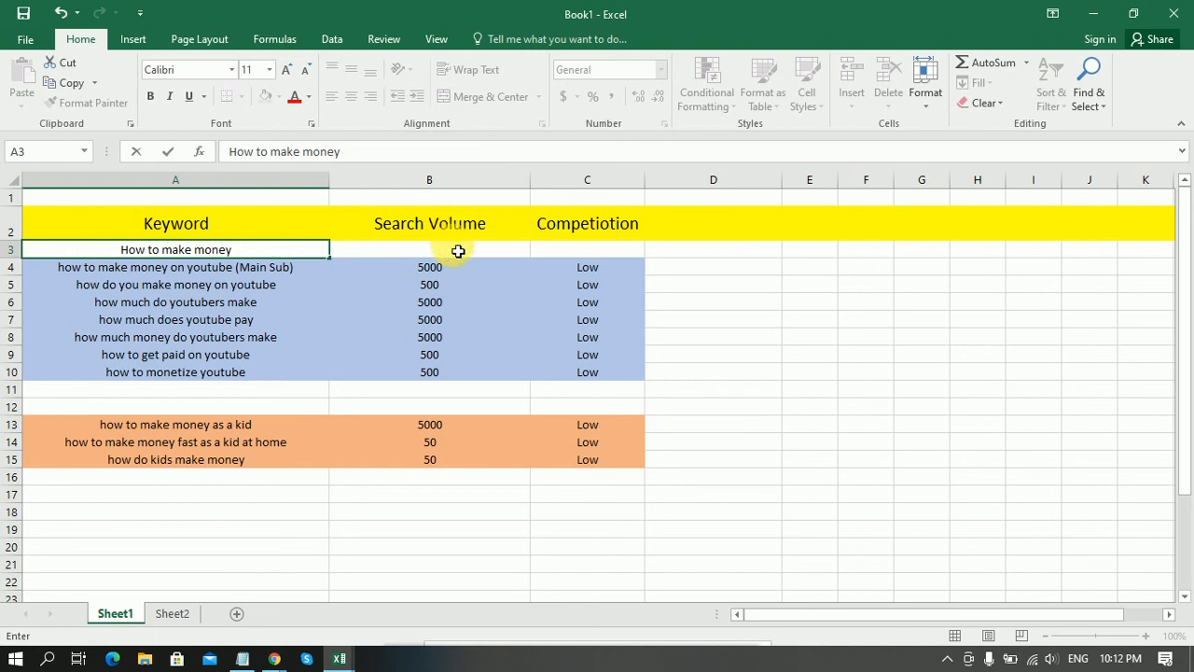
pyautogui.click(457, 248)
pyautogui.write('5000')
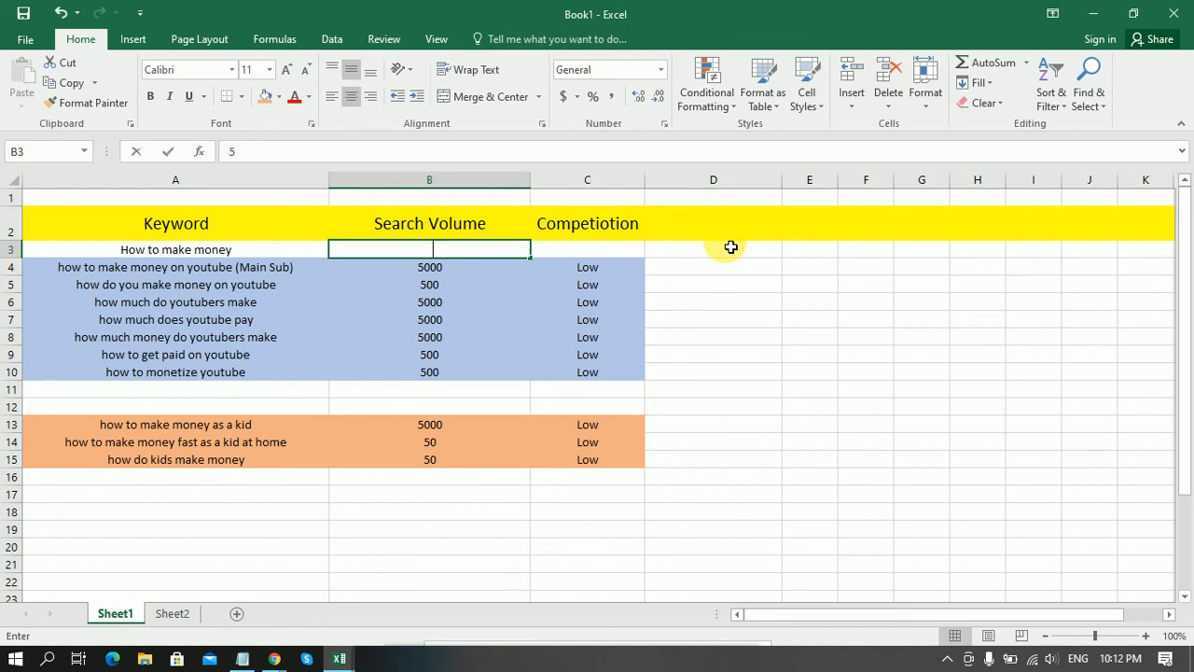
pyautogui.click(611, 252)
pyautogui.write('low')
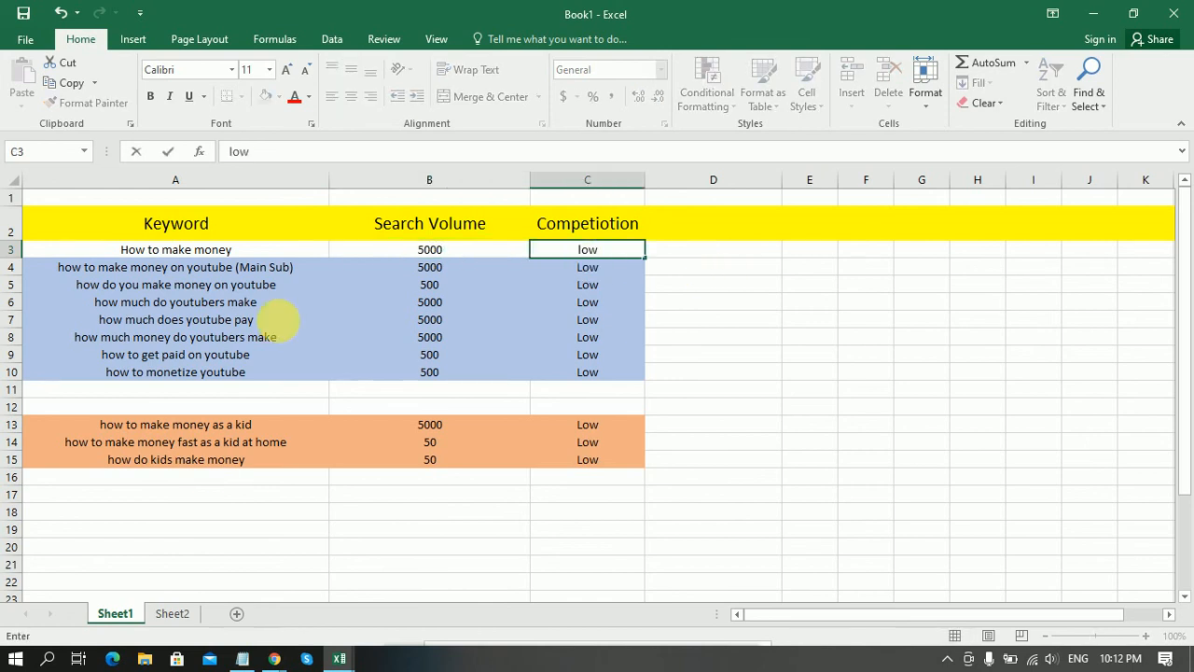
# Append "(primary KW)" to the keyword "How to make money" in A3.
pyautogui.doubleClick(264, 254)
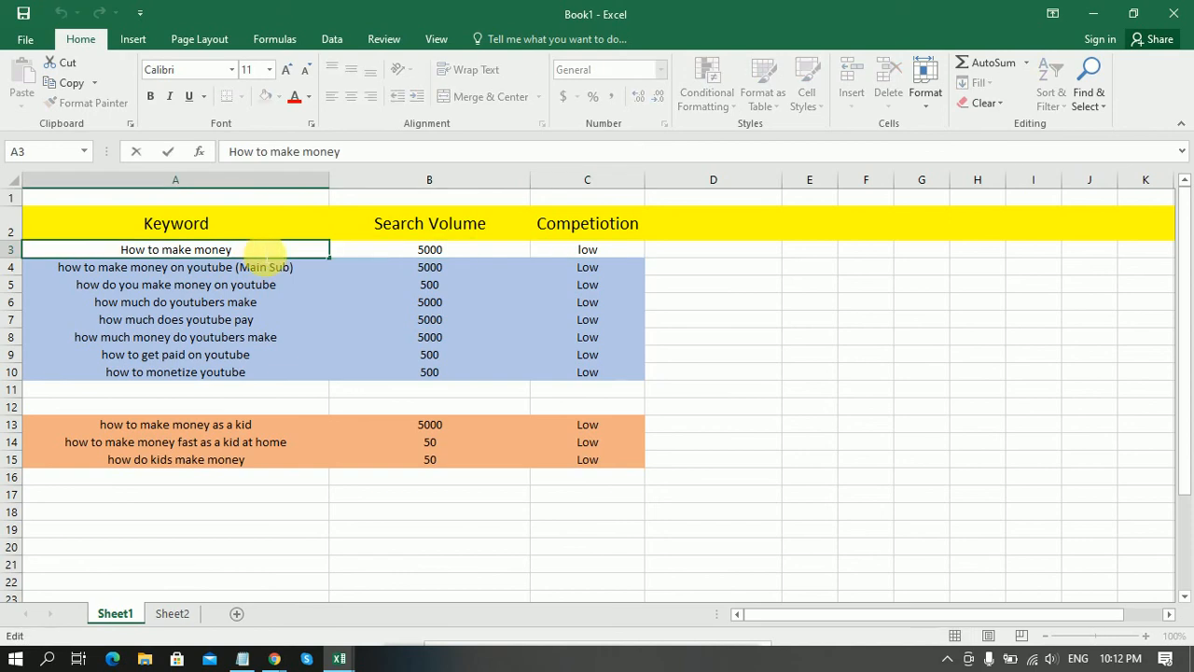
pyautogui.write('()')
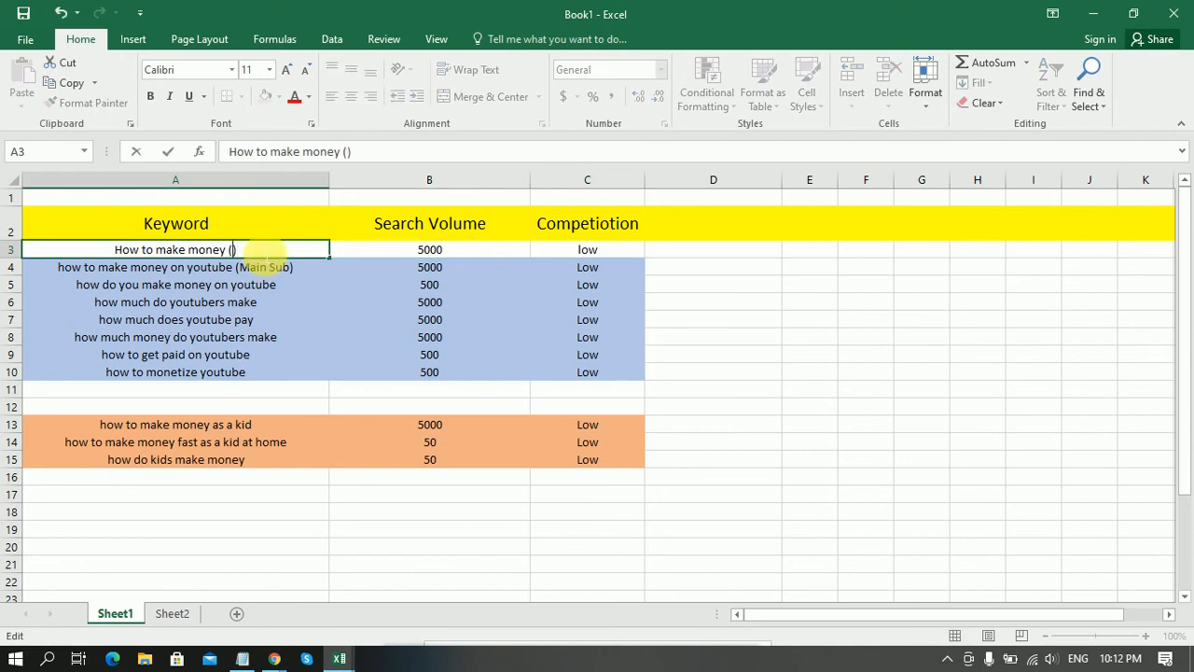
pyautogui.write('primary KW')
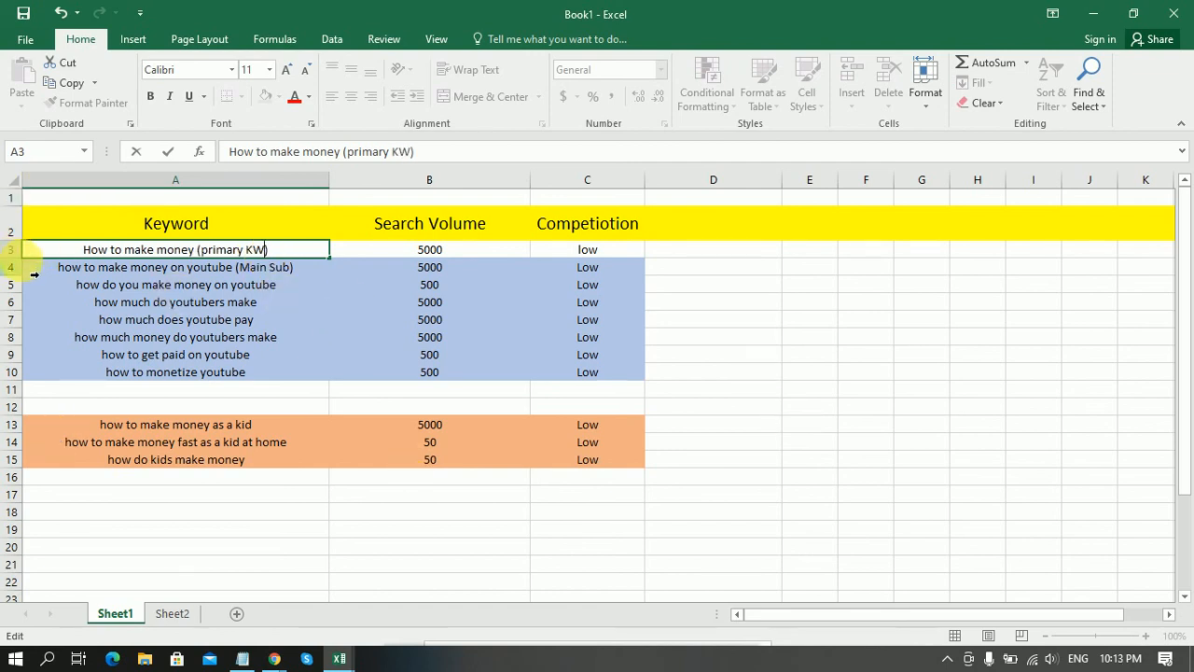
pyautogui.click(732, 371)
# Increase the height of row 3 and set its text to font size 16.
pyautogui.moveTo(11, 267); pyautogui.dragTo(16, 276)
pyautogui.click(11, 261)
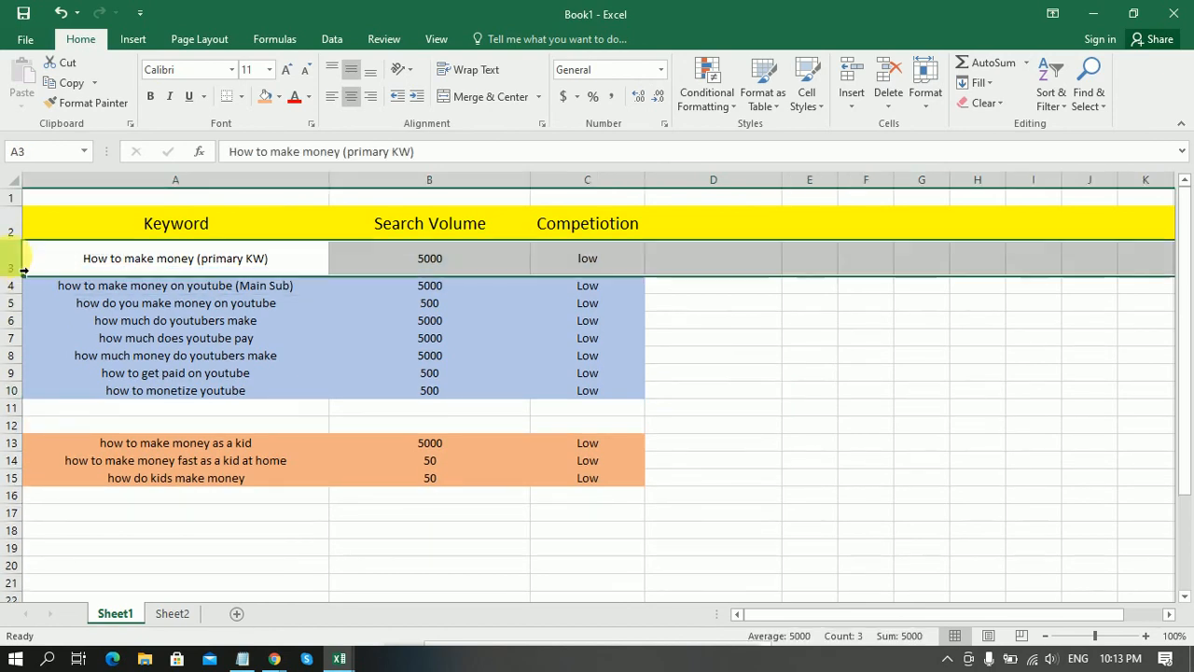
pyautogui.click(269, 69)
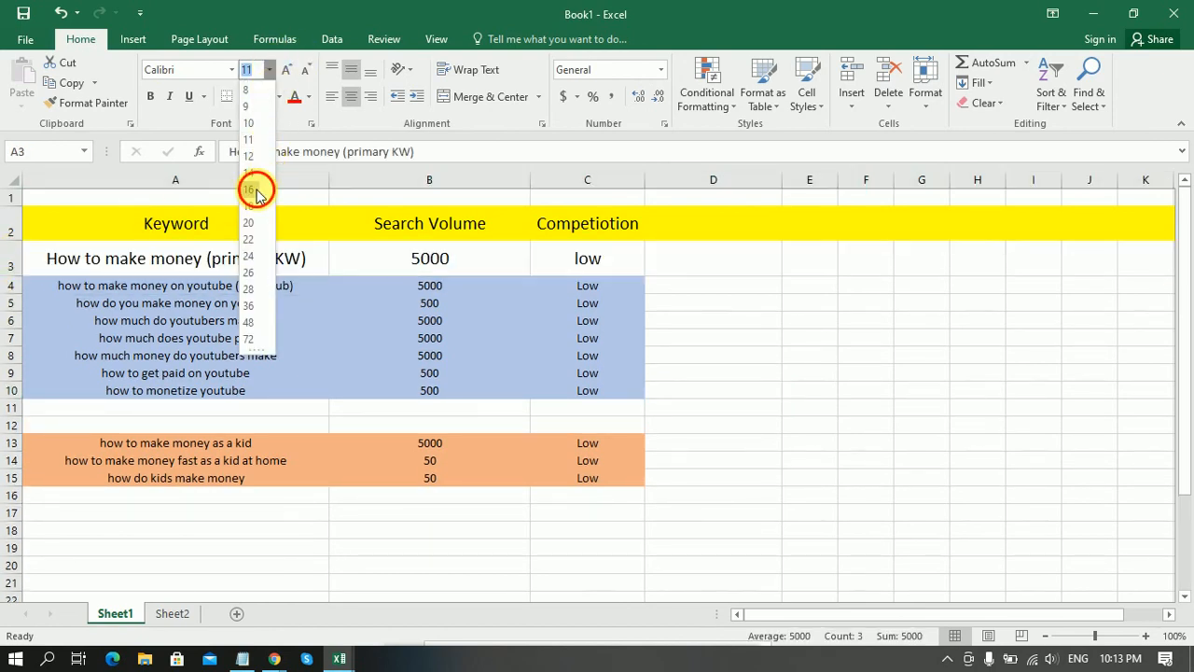
pyautogui.click(251, 188)
pyautogui.click(779, 361)
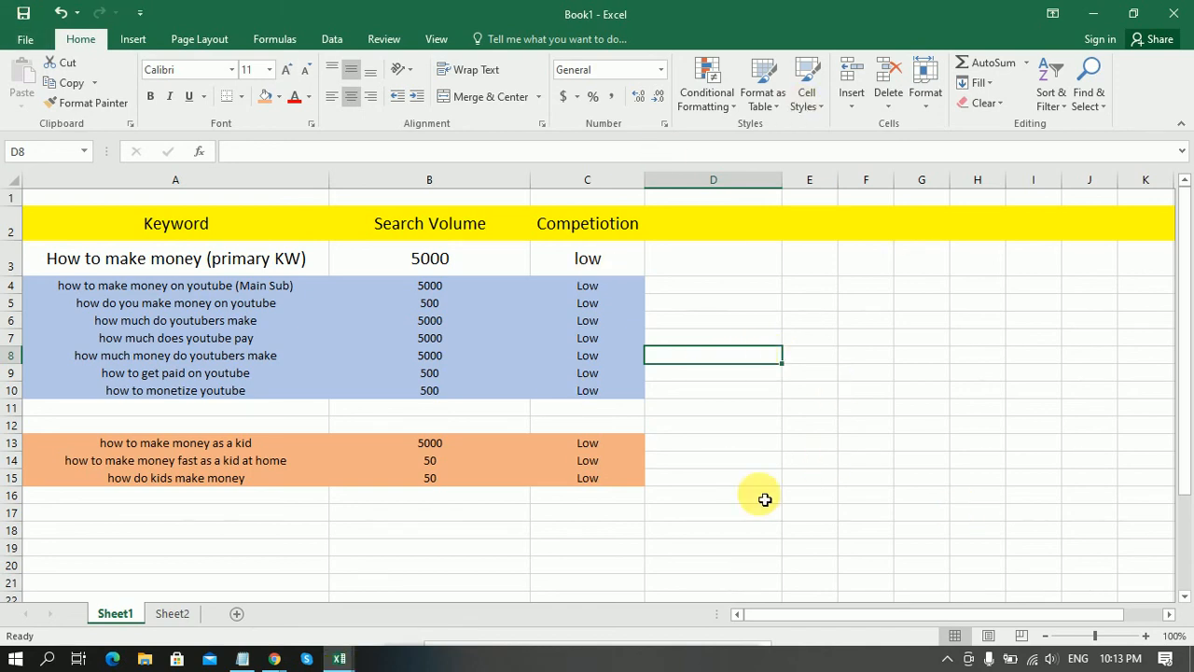
pyautogui.click(704, 392)
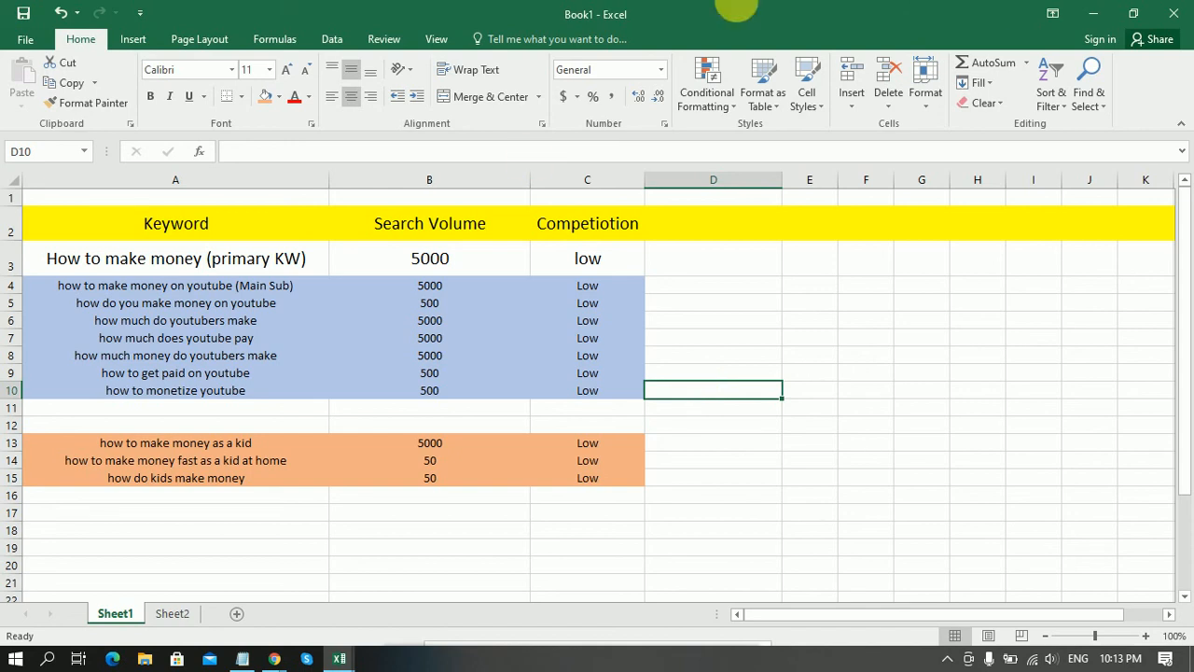
# Minimize the Book1 workbook to reveal the Meet call, and open the screen recorder's control options.
pyautogui.click(1093, 13)
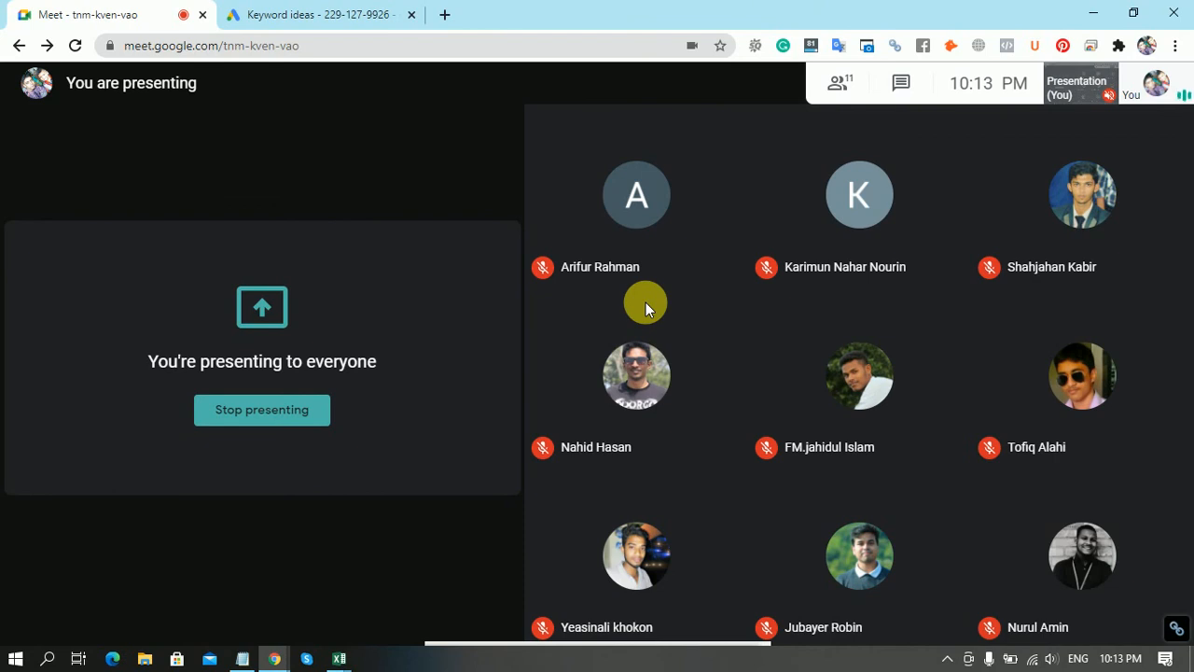
pyautogui.click(946, 657)
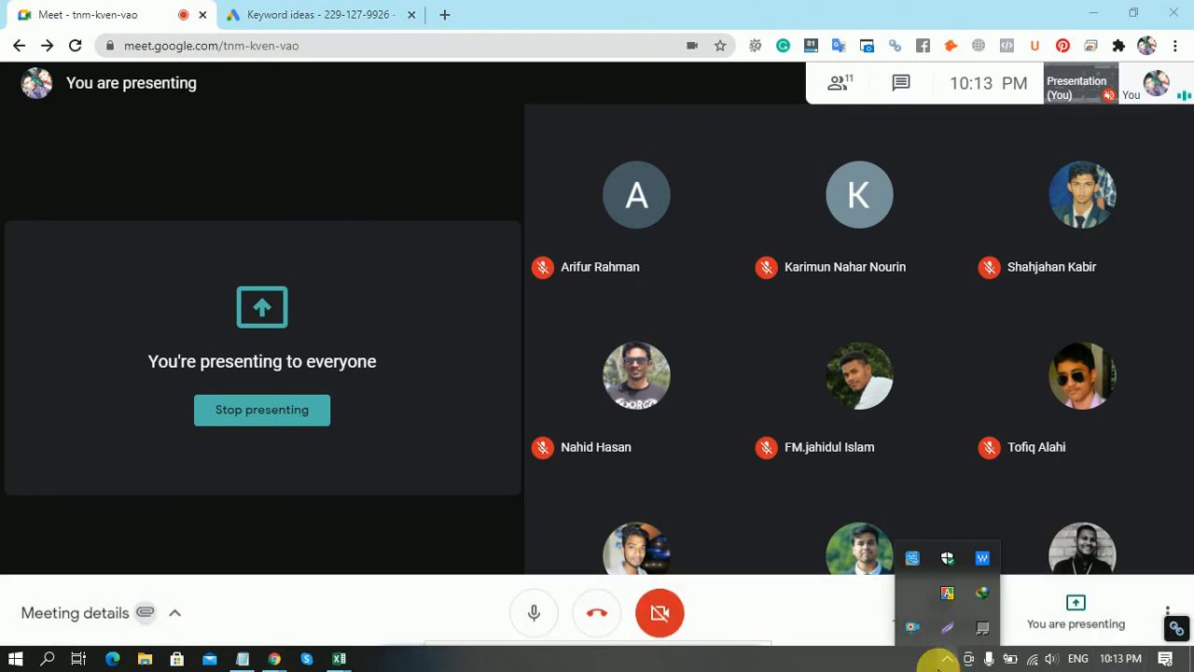
pyautogui.rightClick(914, 632)
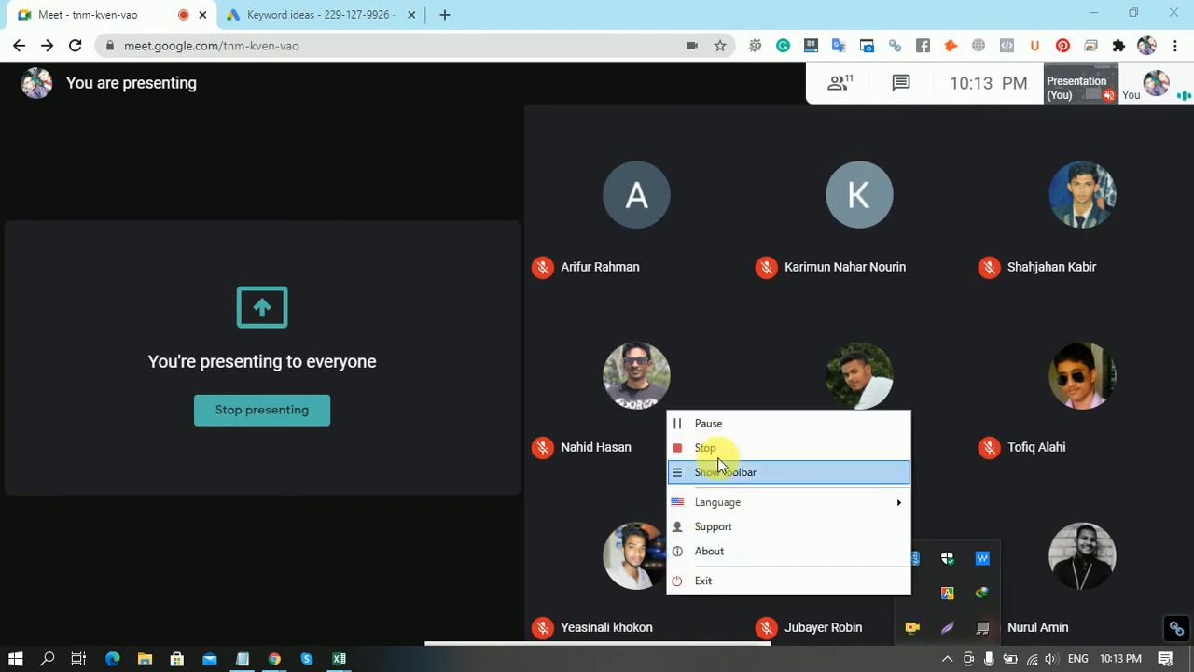